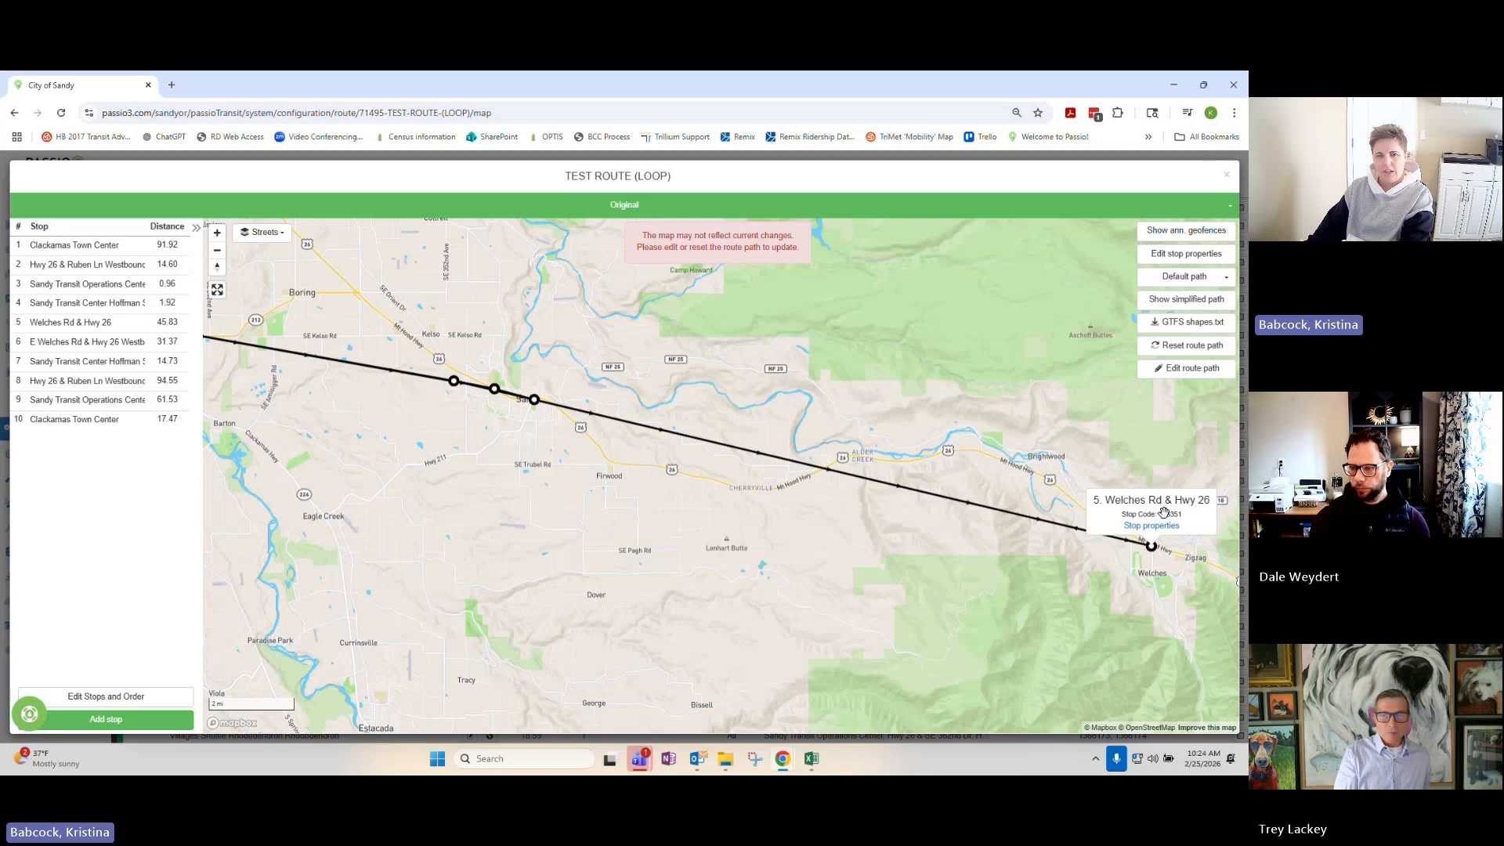
Examine the stops on the map from Welches Rd & Hwy 26 west through Sandy to Sandy Transit Operations Center.
scroll(1088, 539, up, 5)
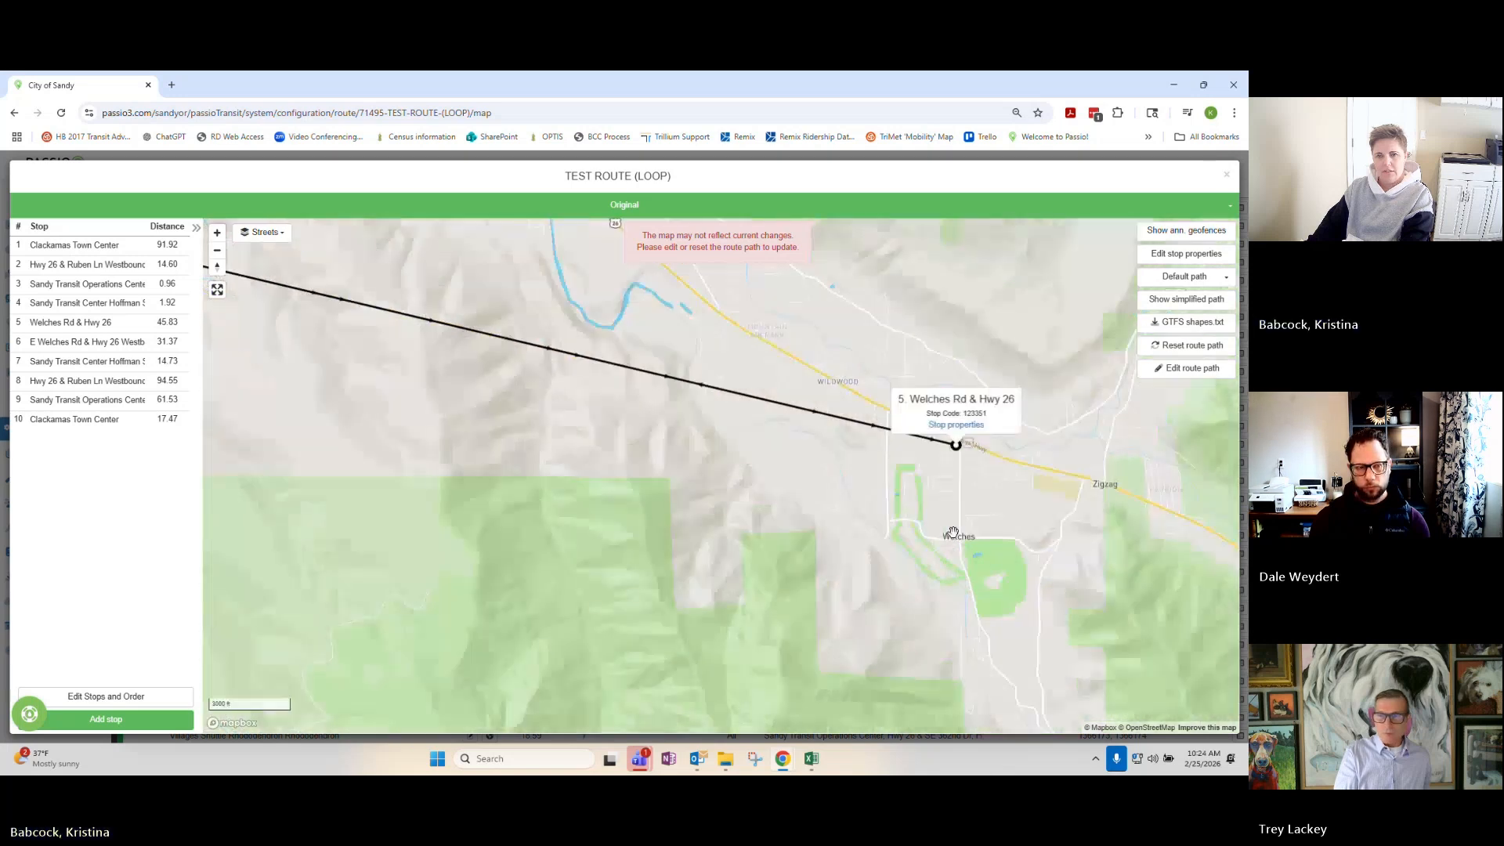
scroll(953, 532, up, 5)
drag(937, 446, 1171, 639)
drag(337, 501, 1171, 685)
scroll(456, 416, down, 5)
drag(235, 424, 901, 606)
click(603, 482)
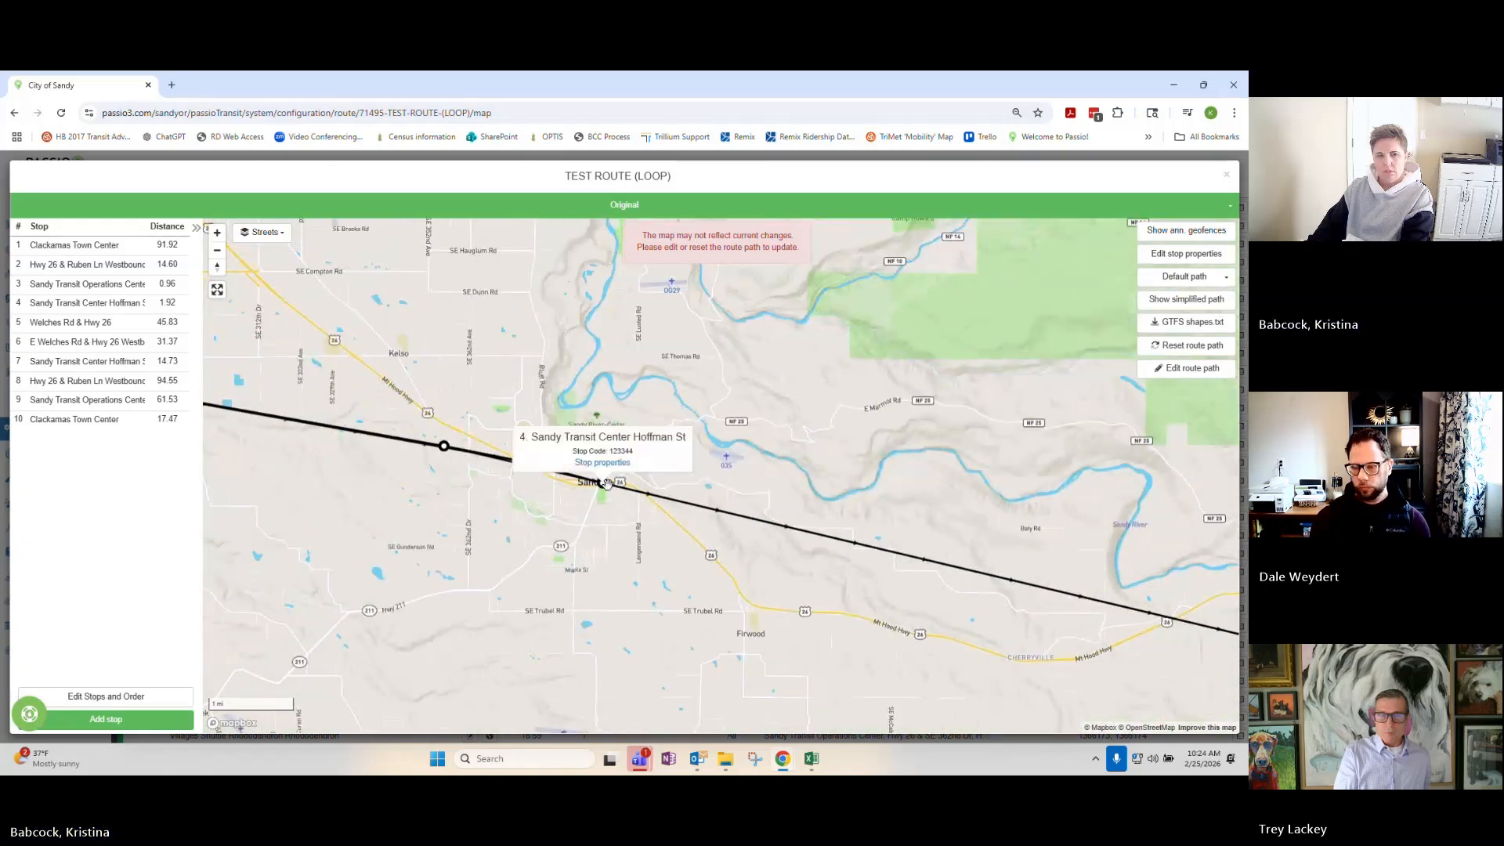
click(549, 452)
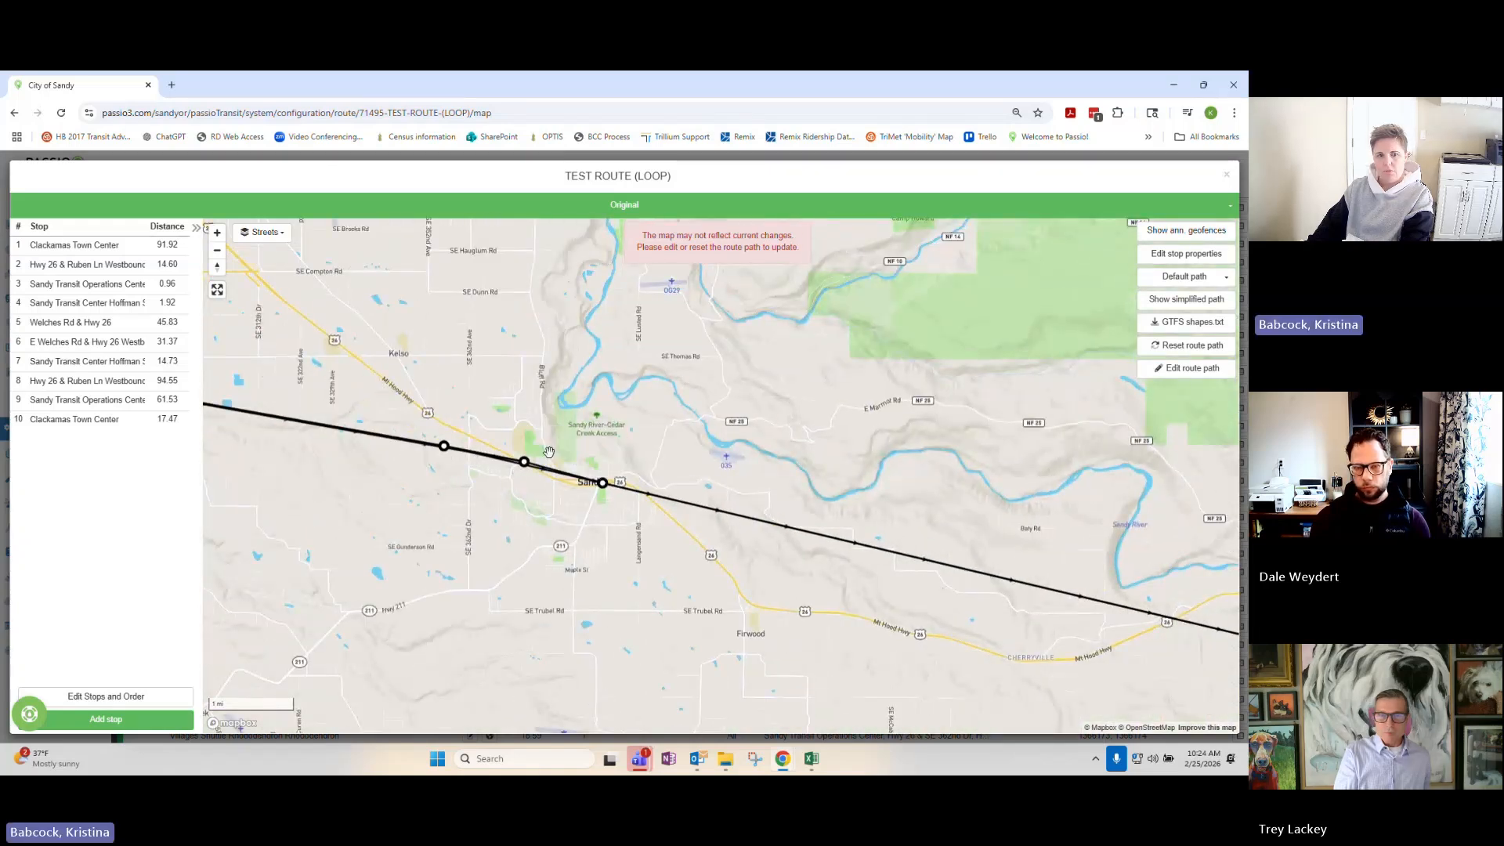
scroll(615, 502, up, 3)
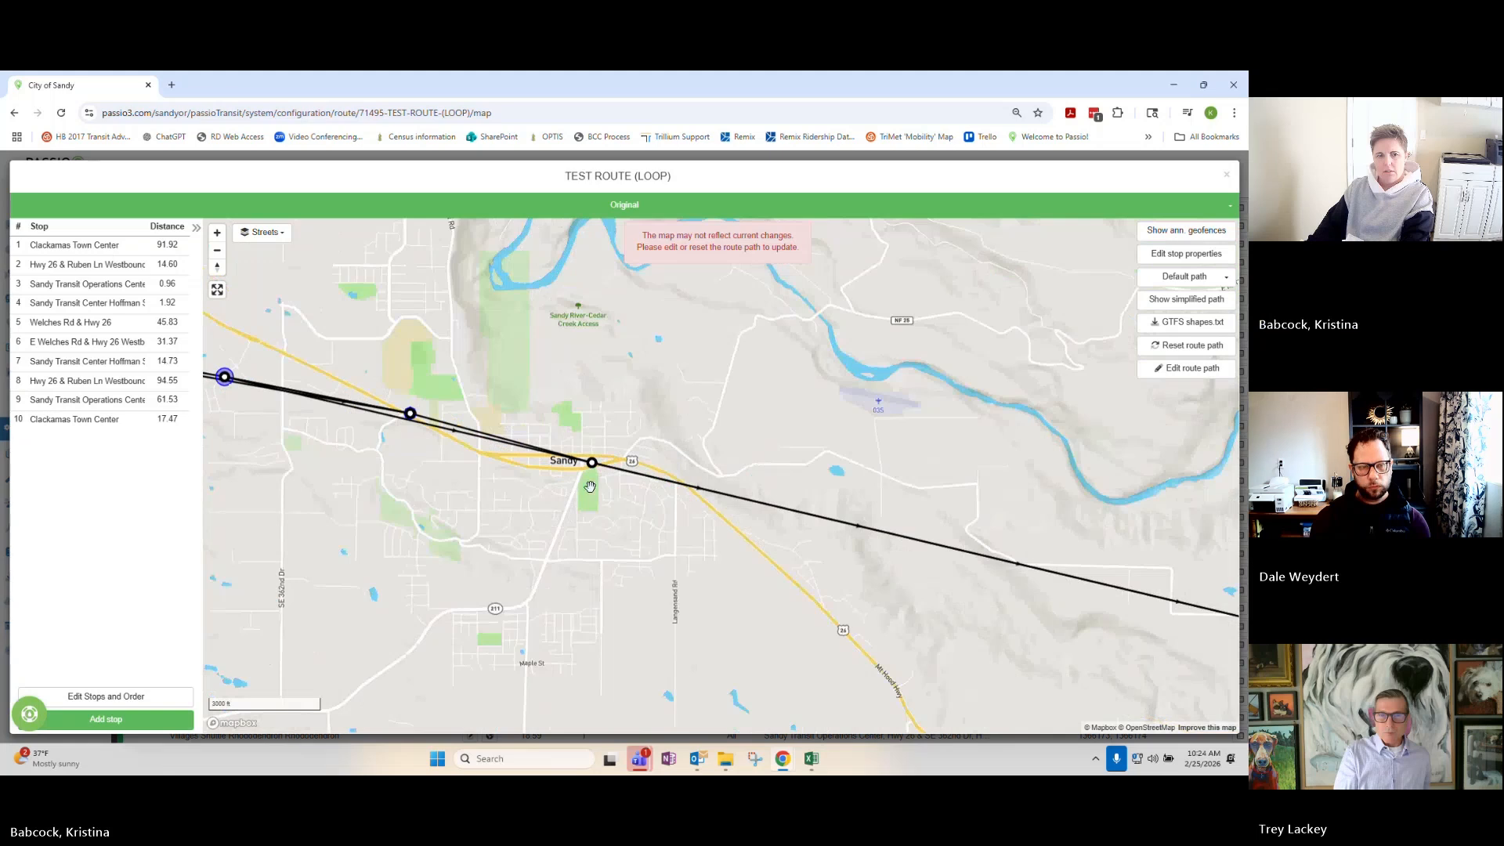
scroll(589, 486, up, 2)
click(252, 353)
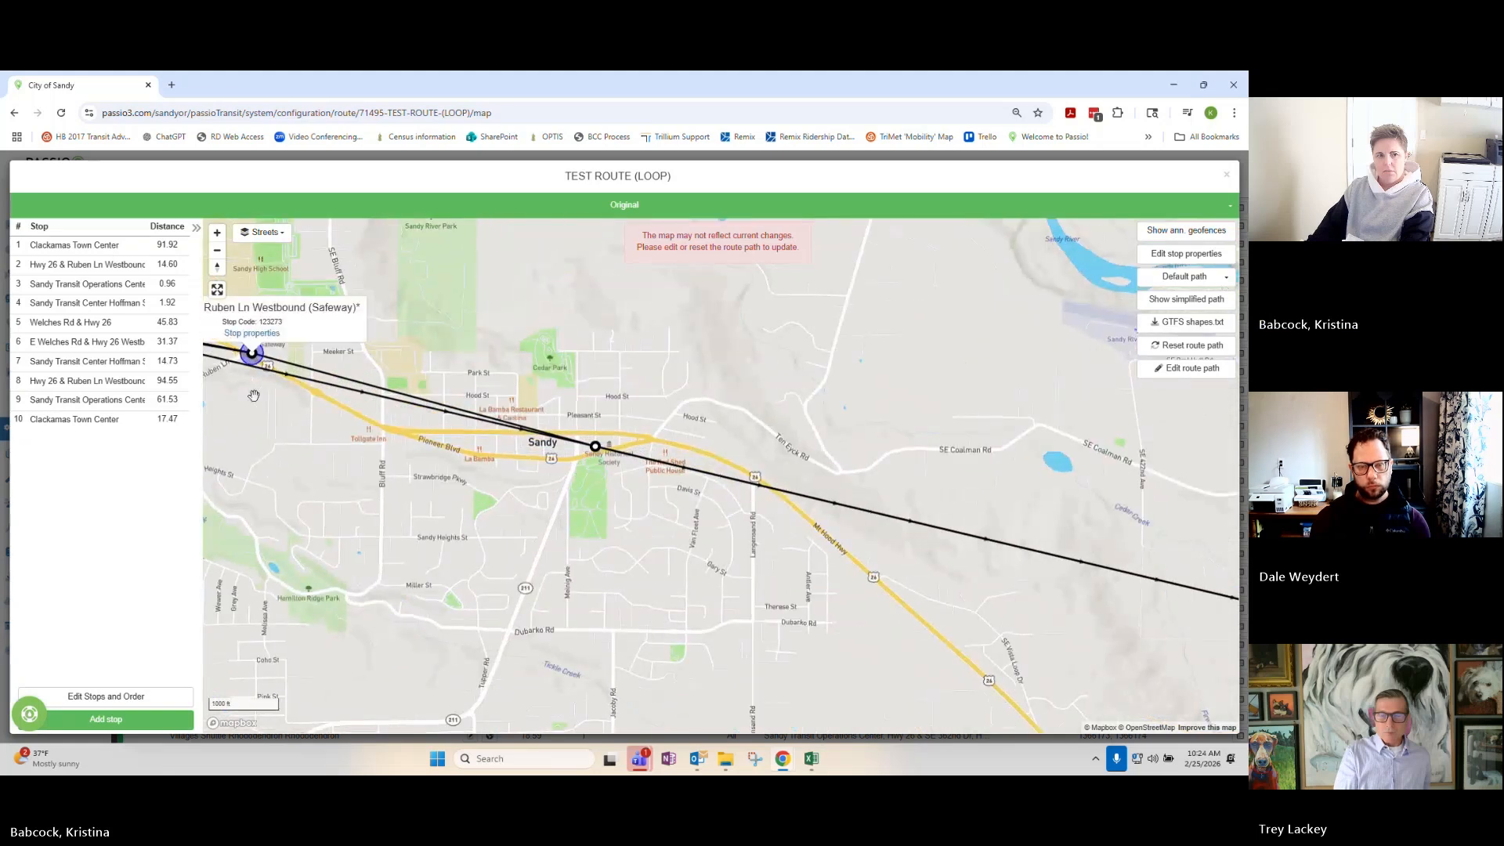
drag(254, 395, 694, 520)
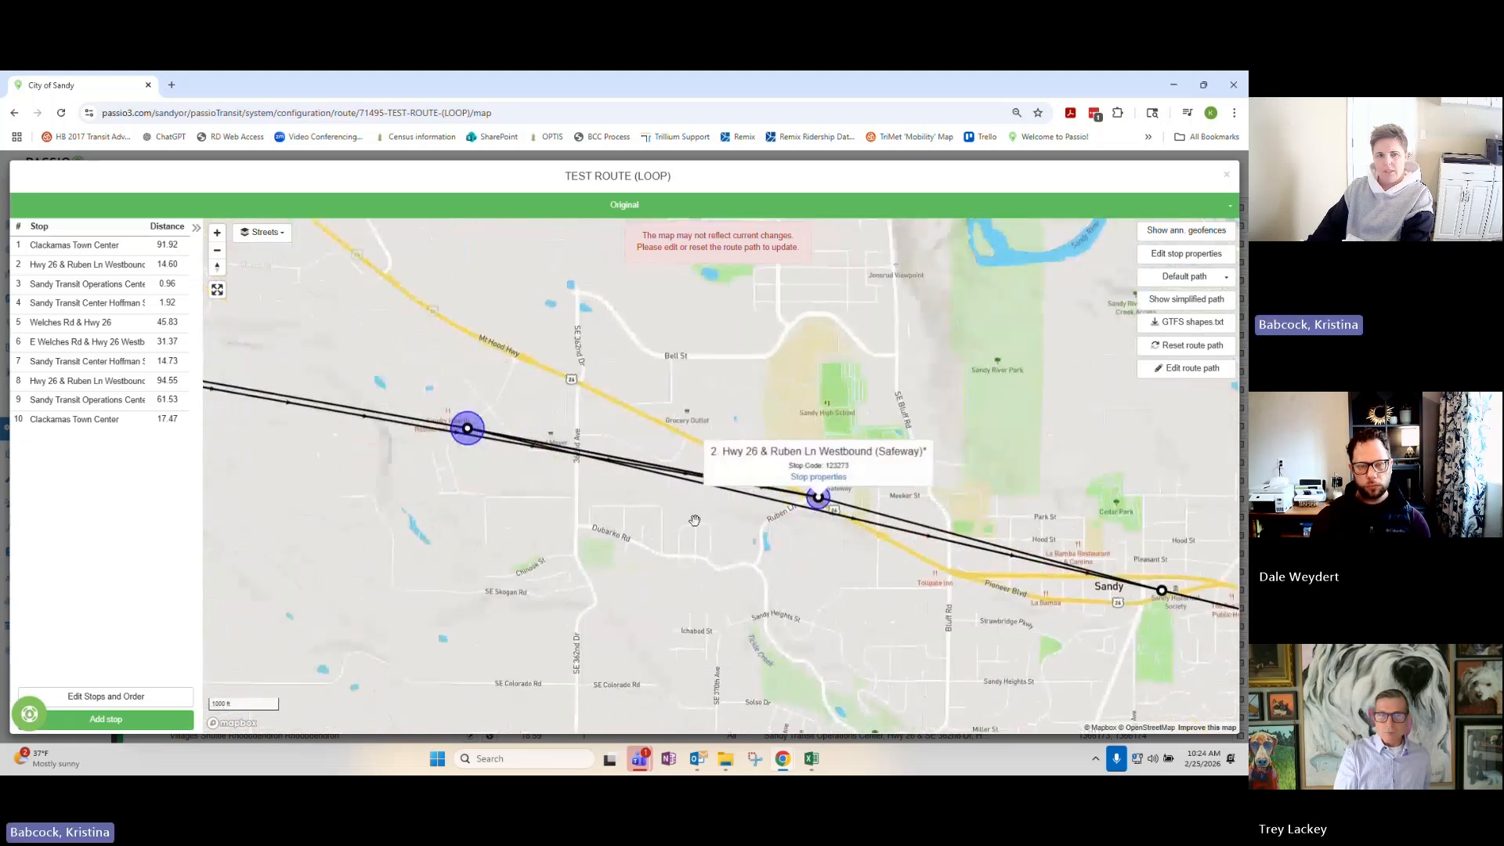
click(467, 429)
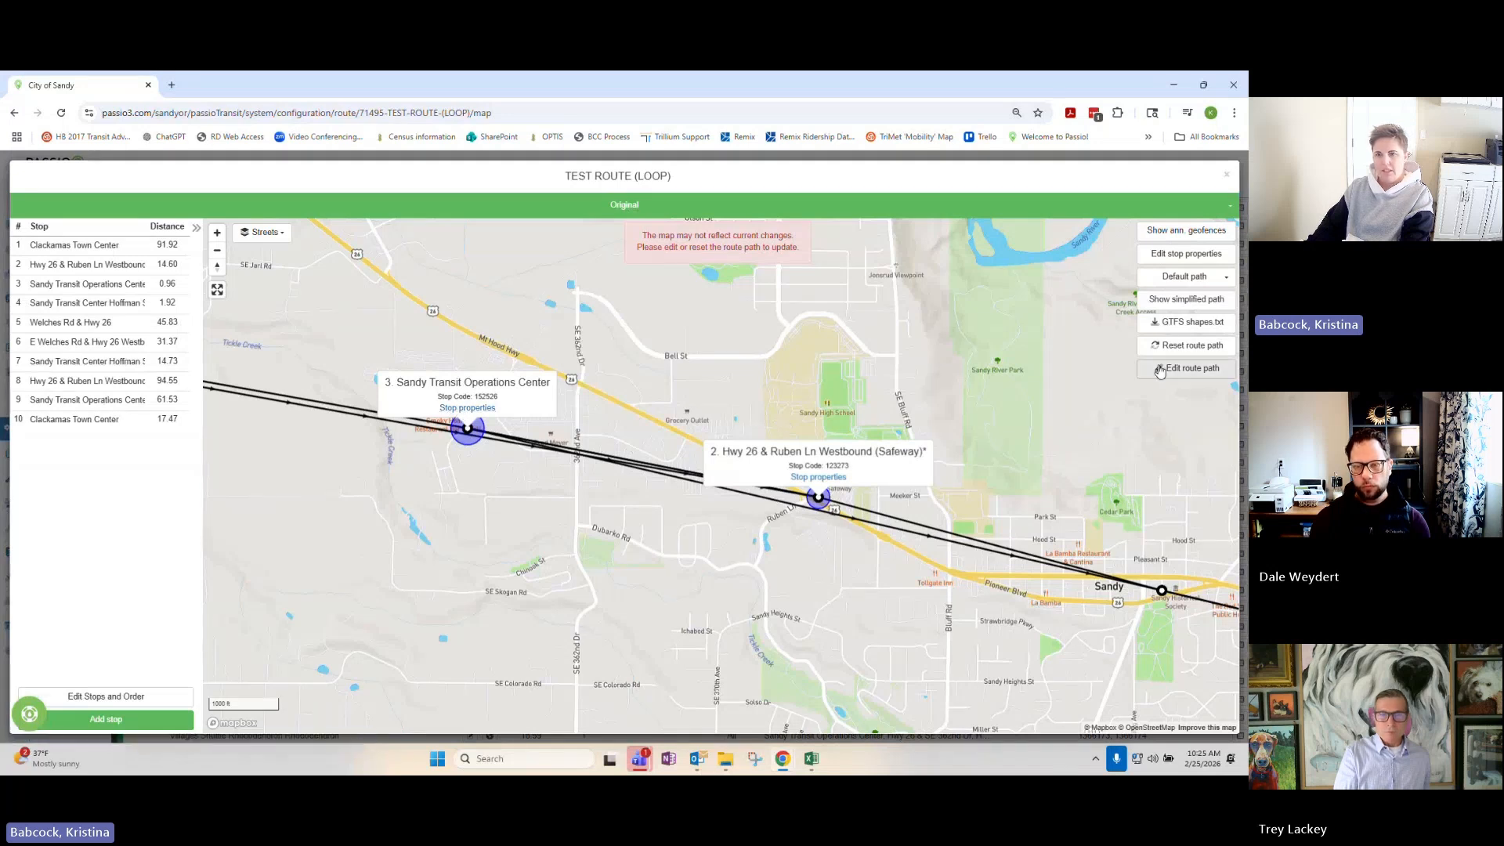
Move the first Sandy Transit Operations Center stop ahead of Hwy 26 & Ruben Ln Westbound and reset the route path.
click(115, 697)
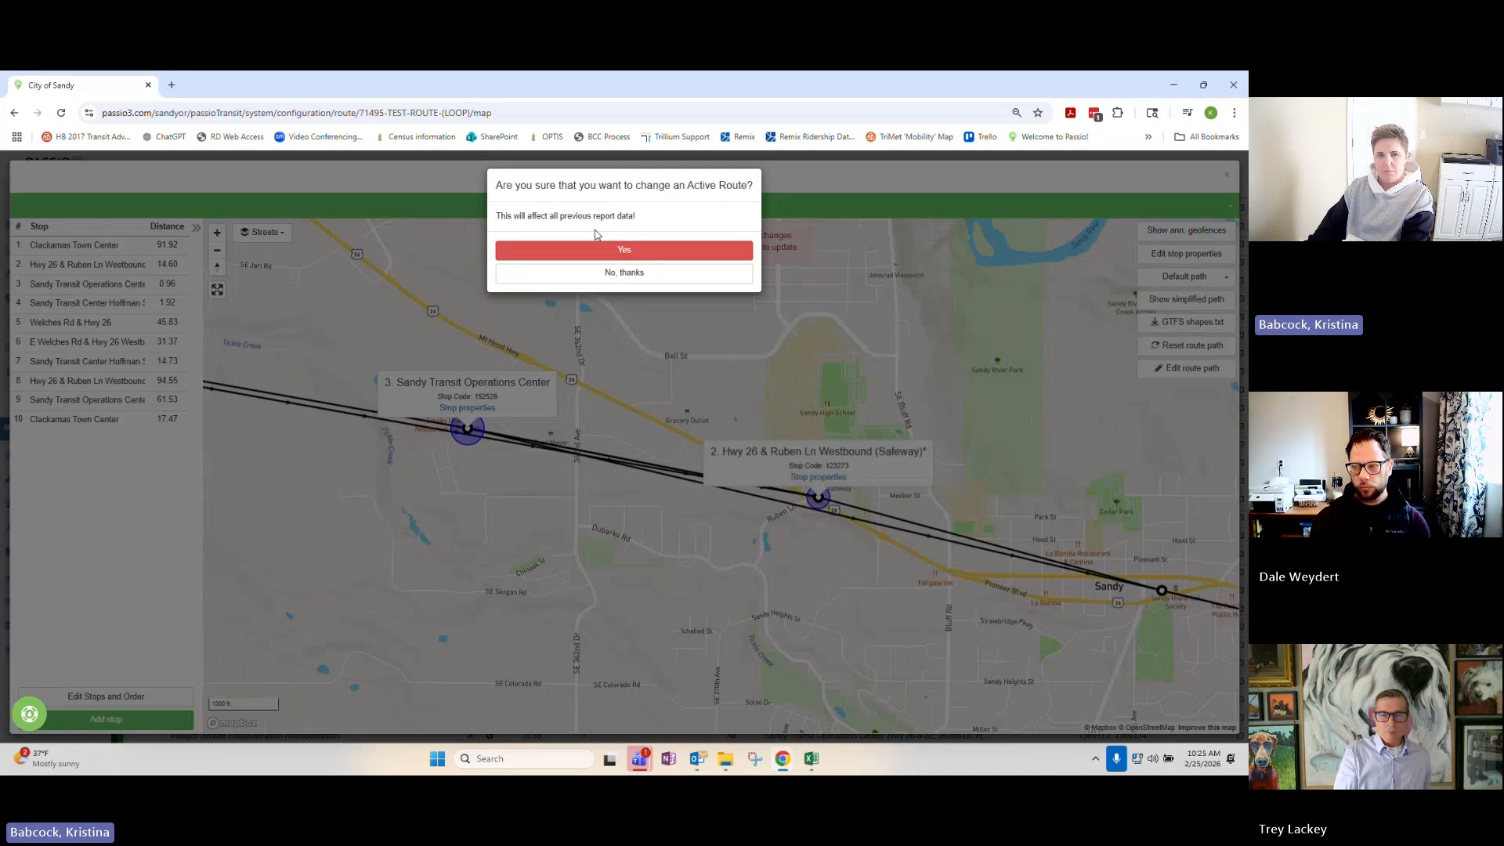
click(619, 245)
drag(108, 264, 107, 284)
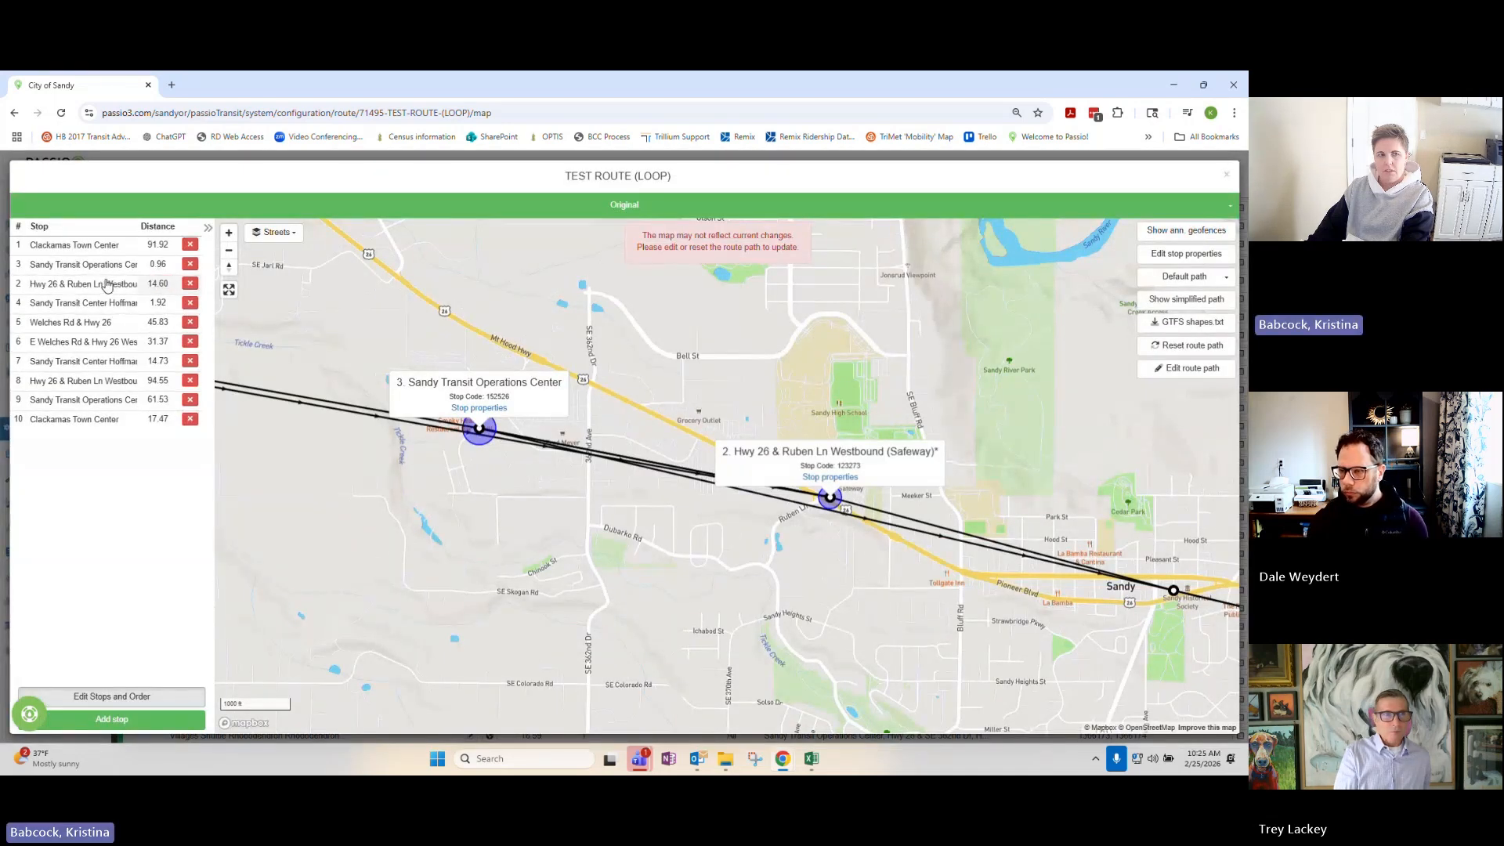
click(1194, 346)
click(633, 220)
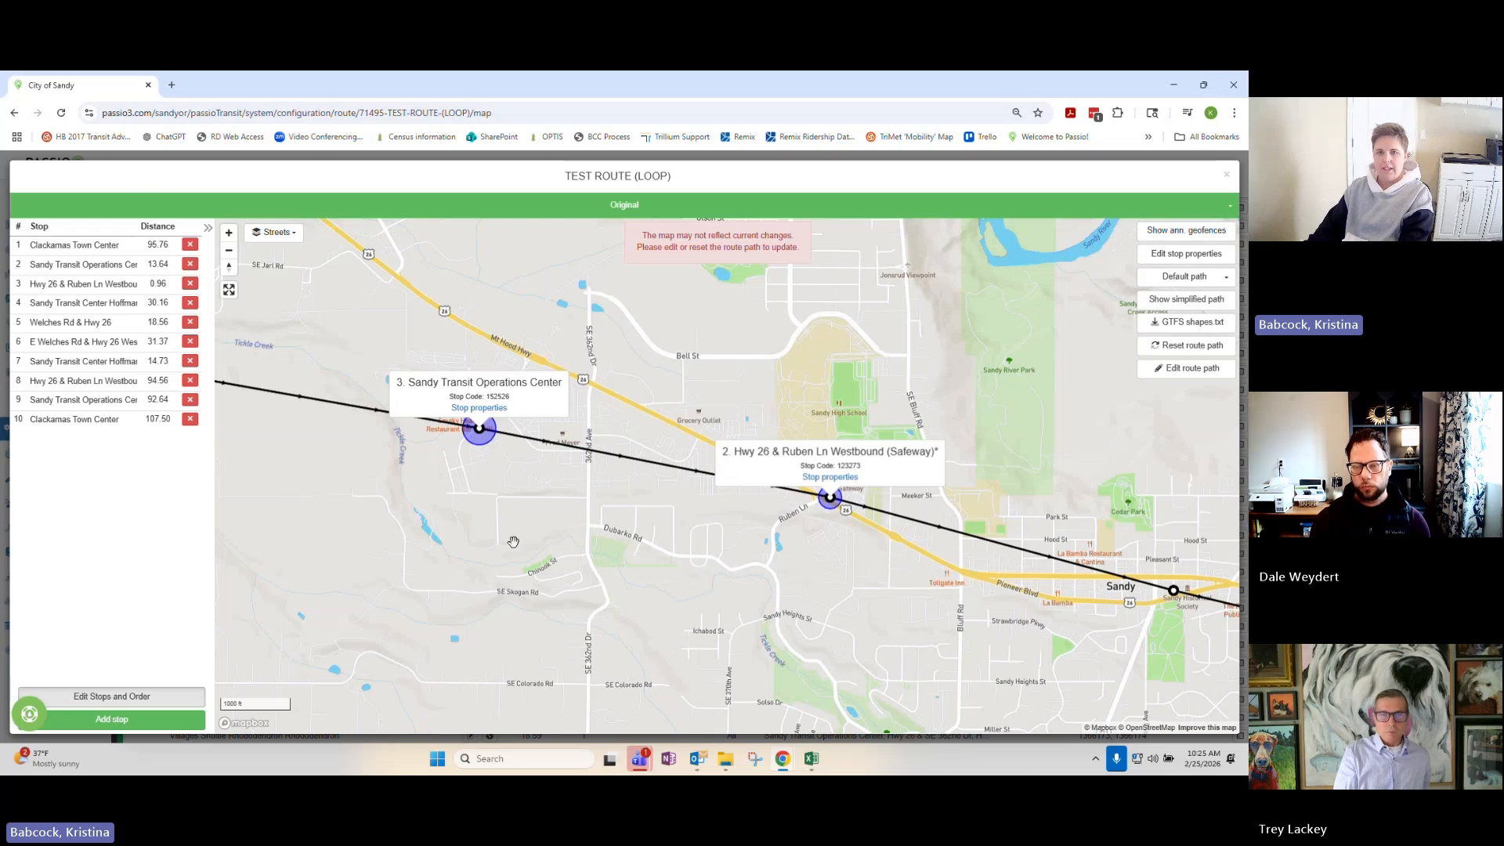
Enable path editing for the active route and move the path point at Clackamas Town Center slightly south of the stop.
scroll(513, 541, down, 5)
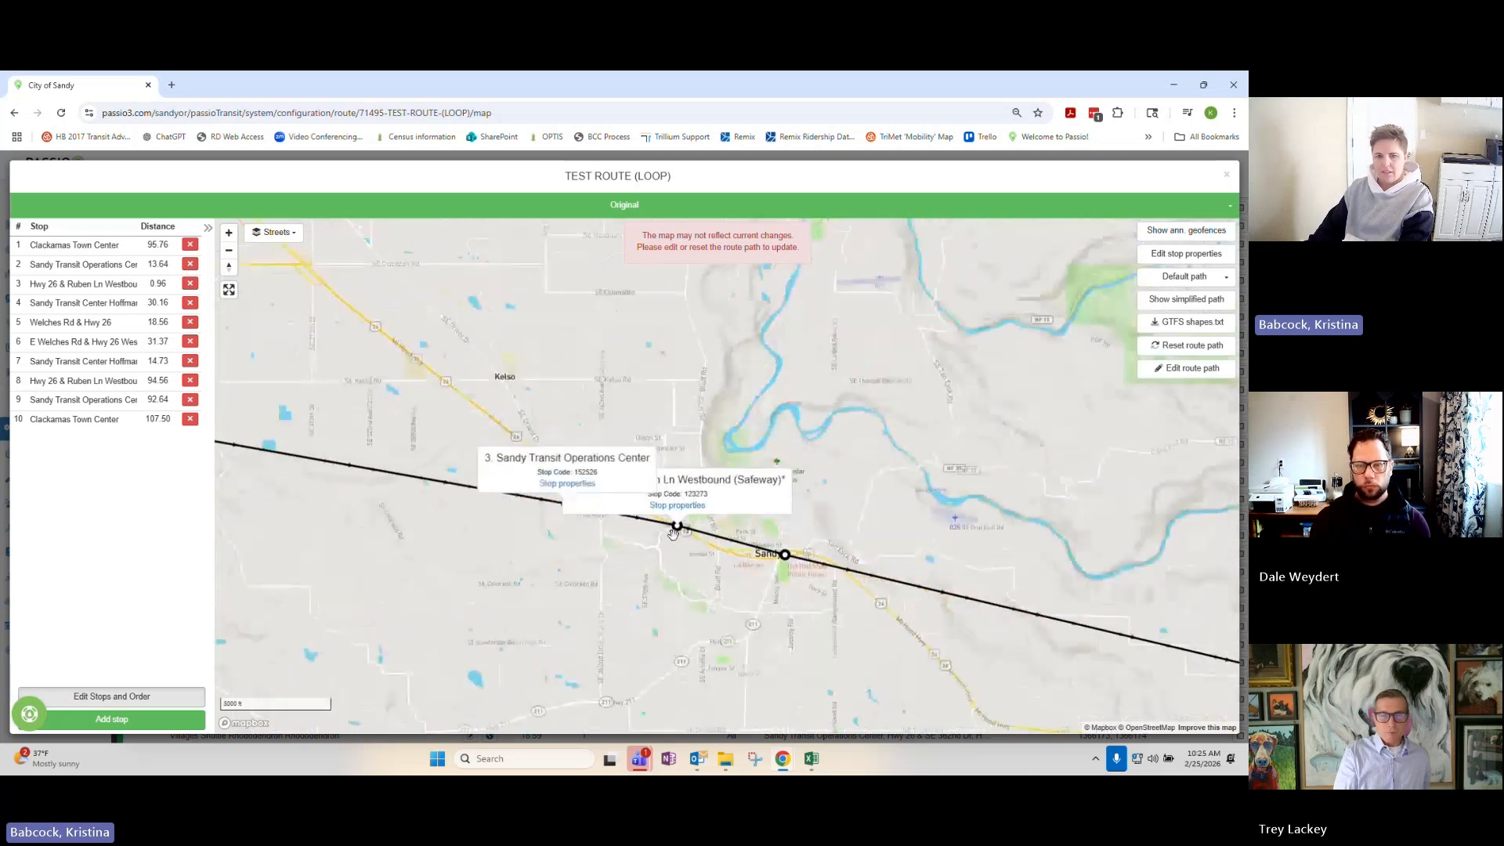
scroll(672, 533, down, 5)
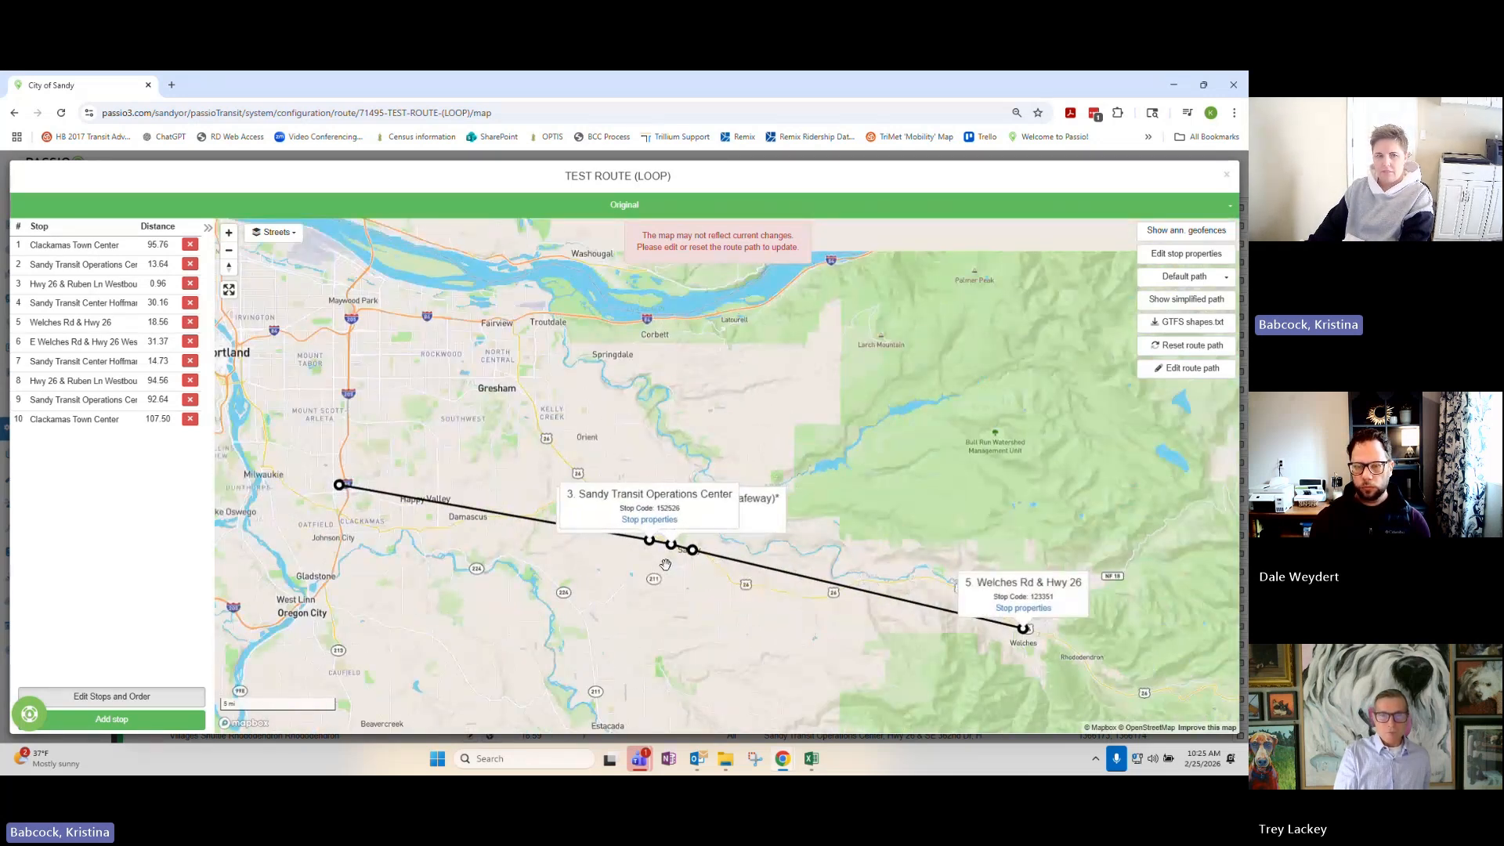
click(1194, 377)
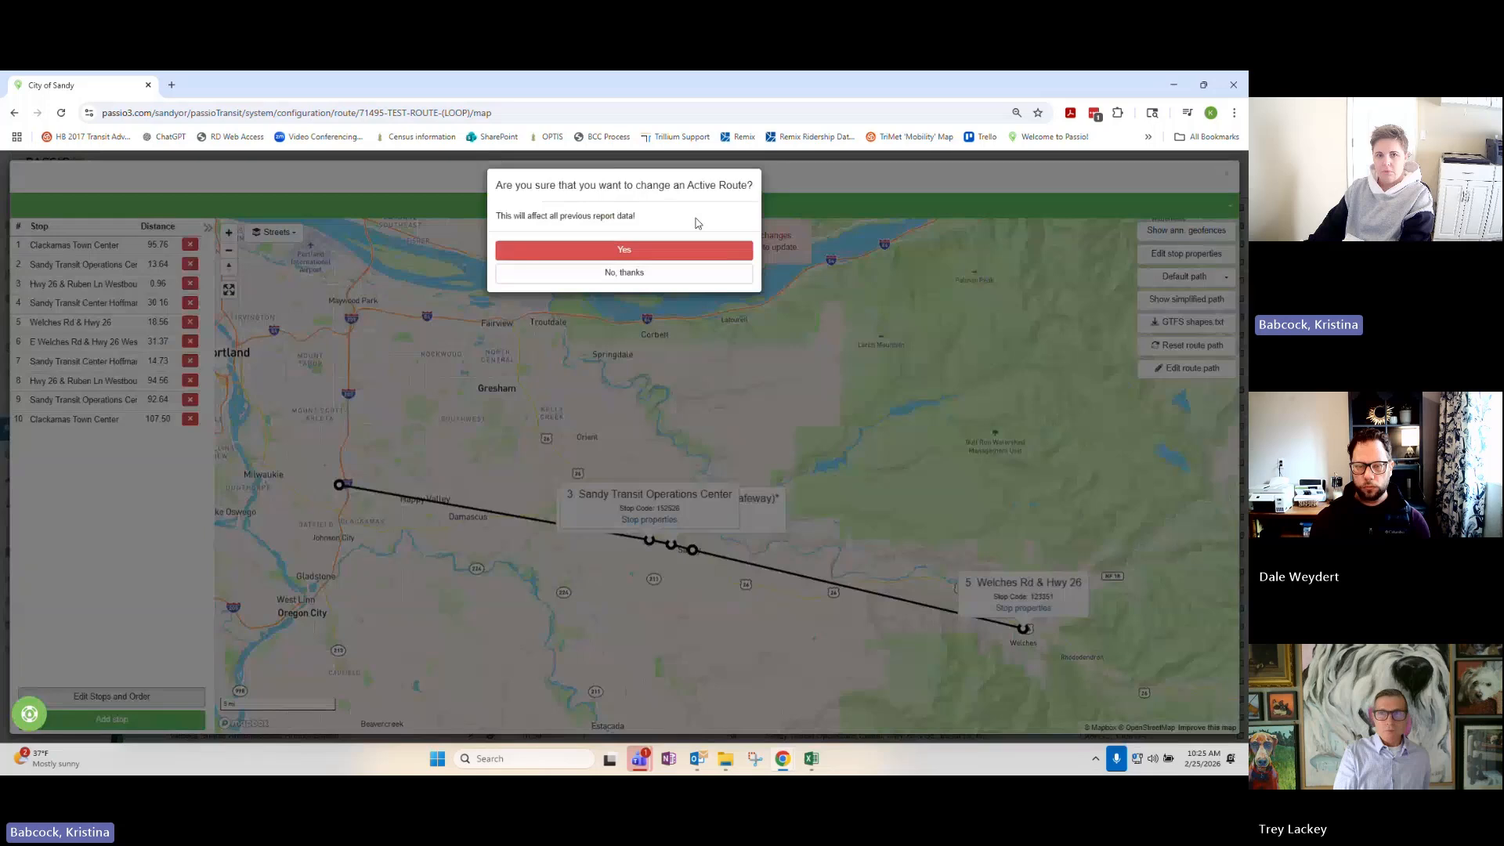
click(675, 257)
scroll(684, 433, up, 5)
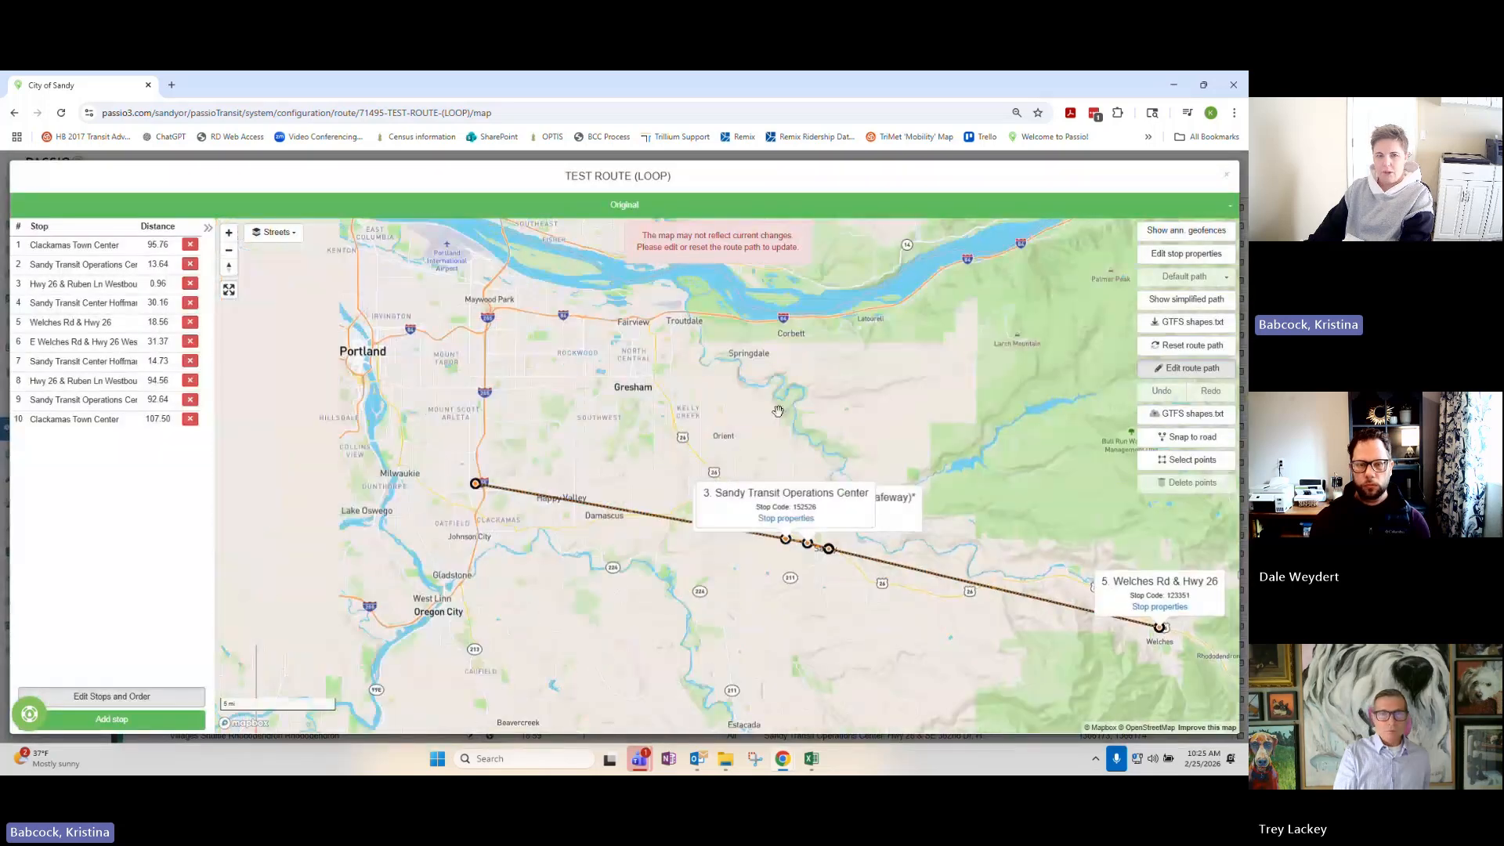
scroll(721, 403, down, 4)
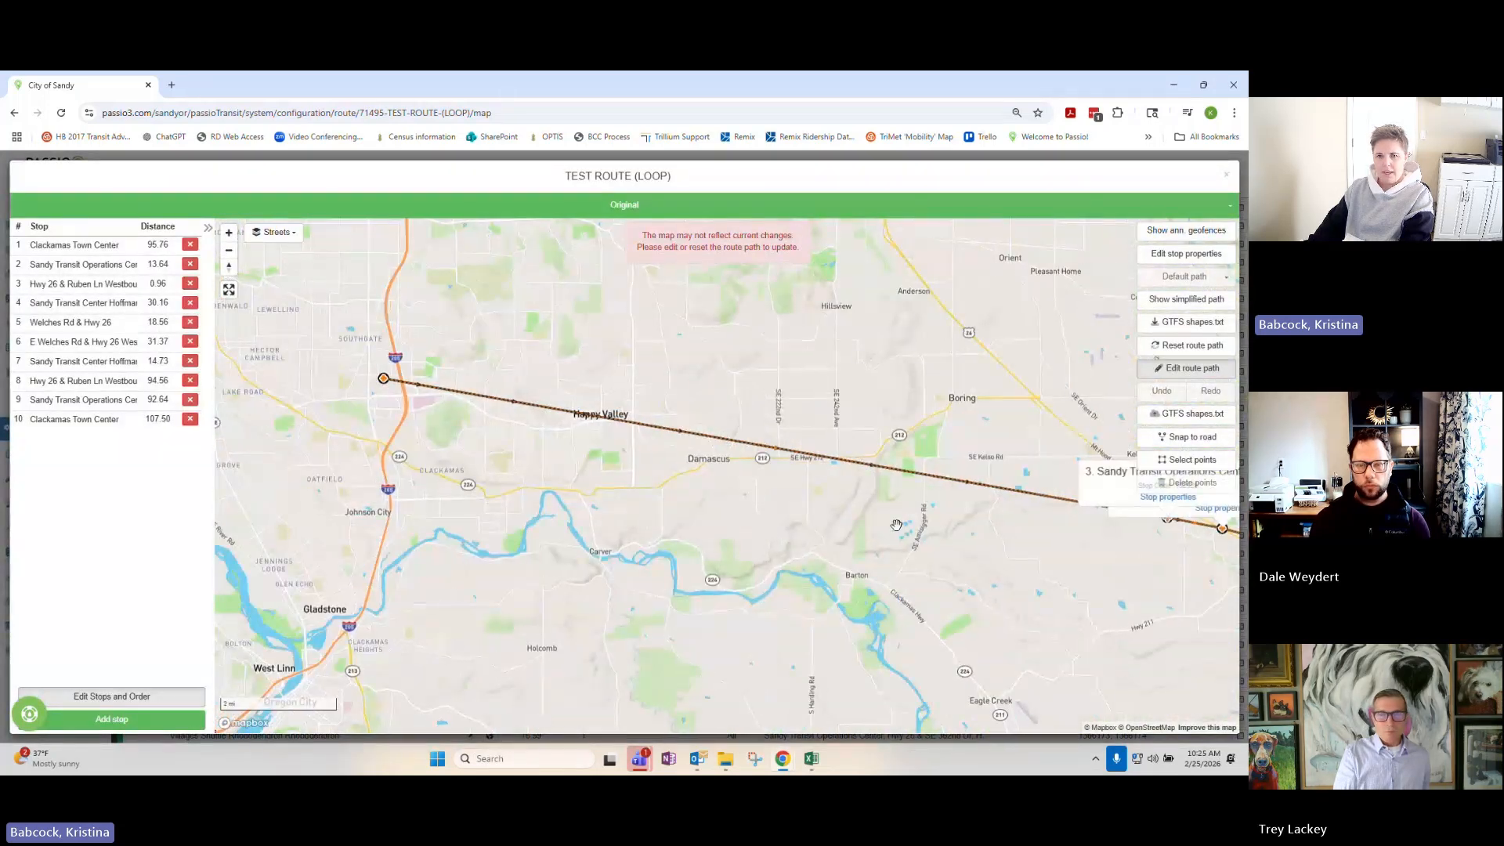
drag(896, 525, 683, 510)
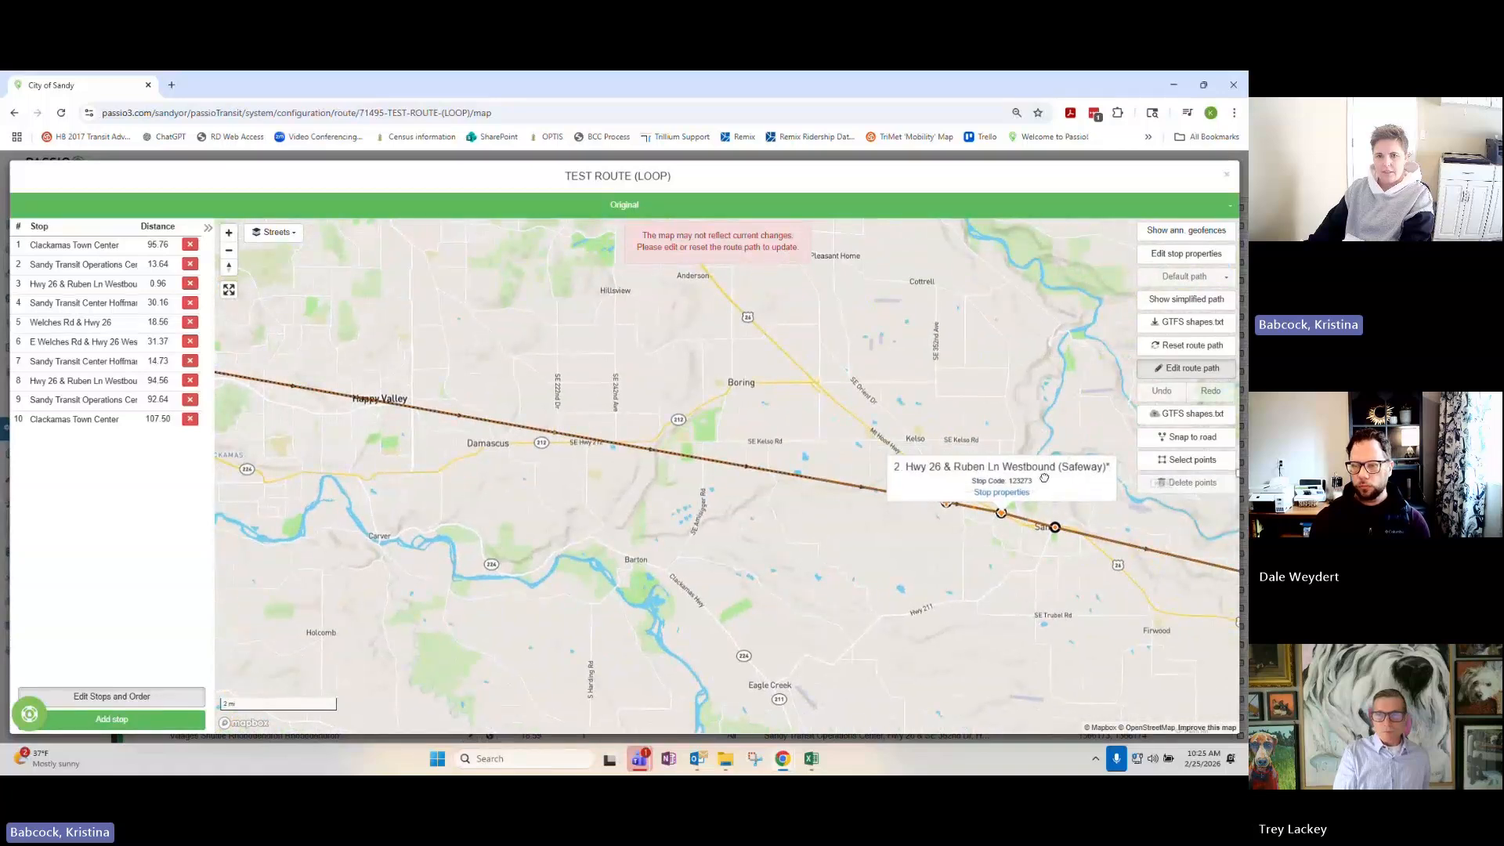
drag(928, 576, 1078, 574)
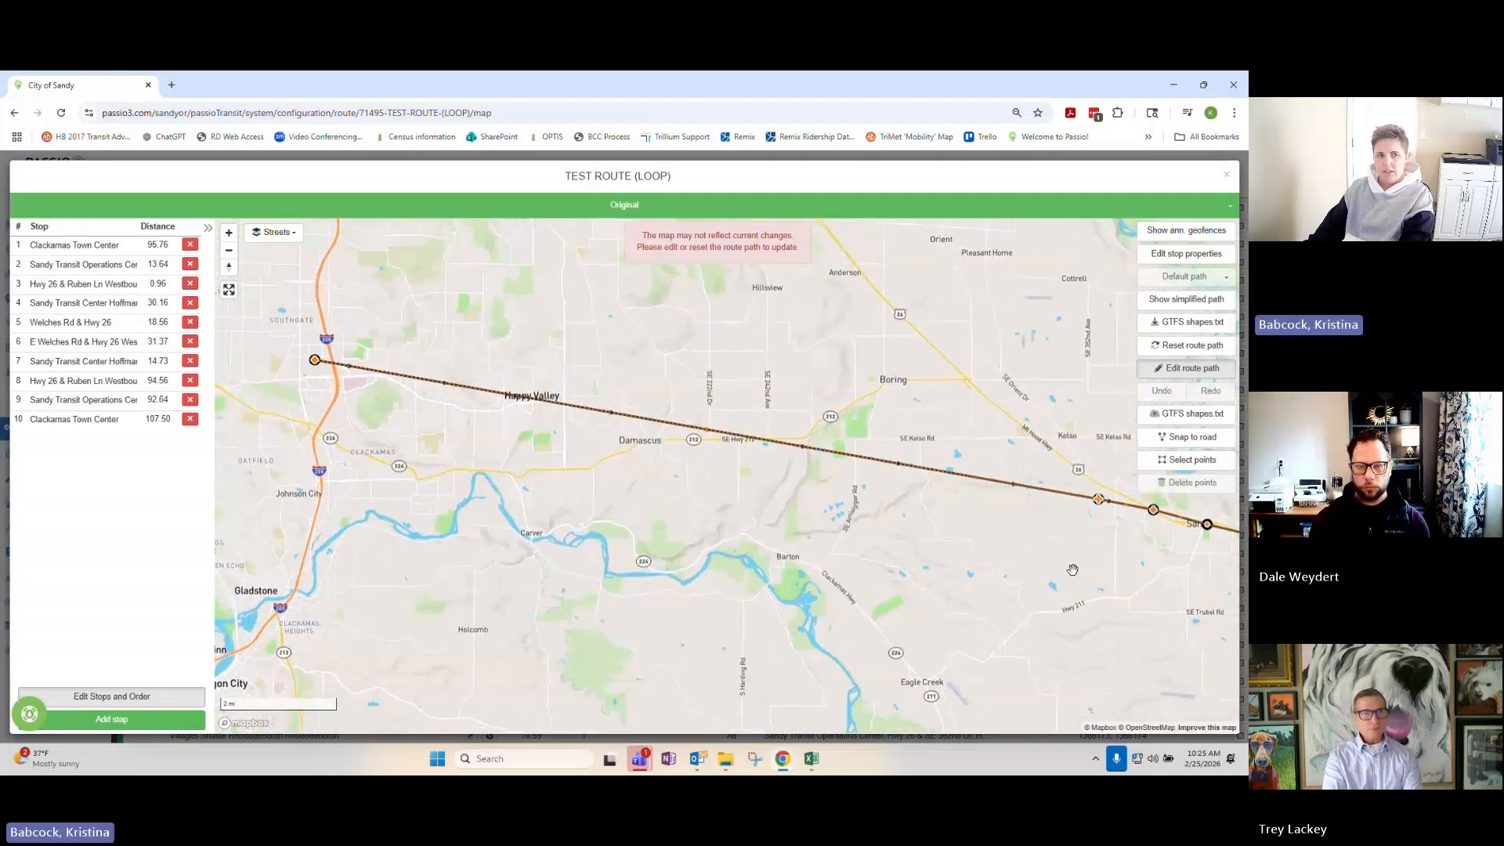
drag(314, 361, 323, 389)
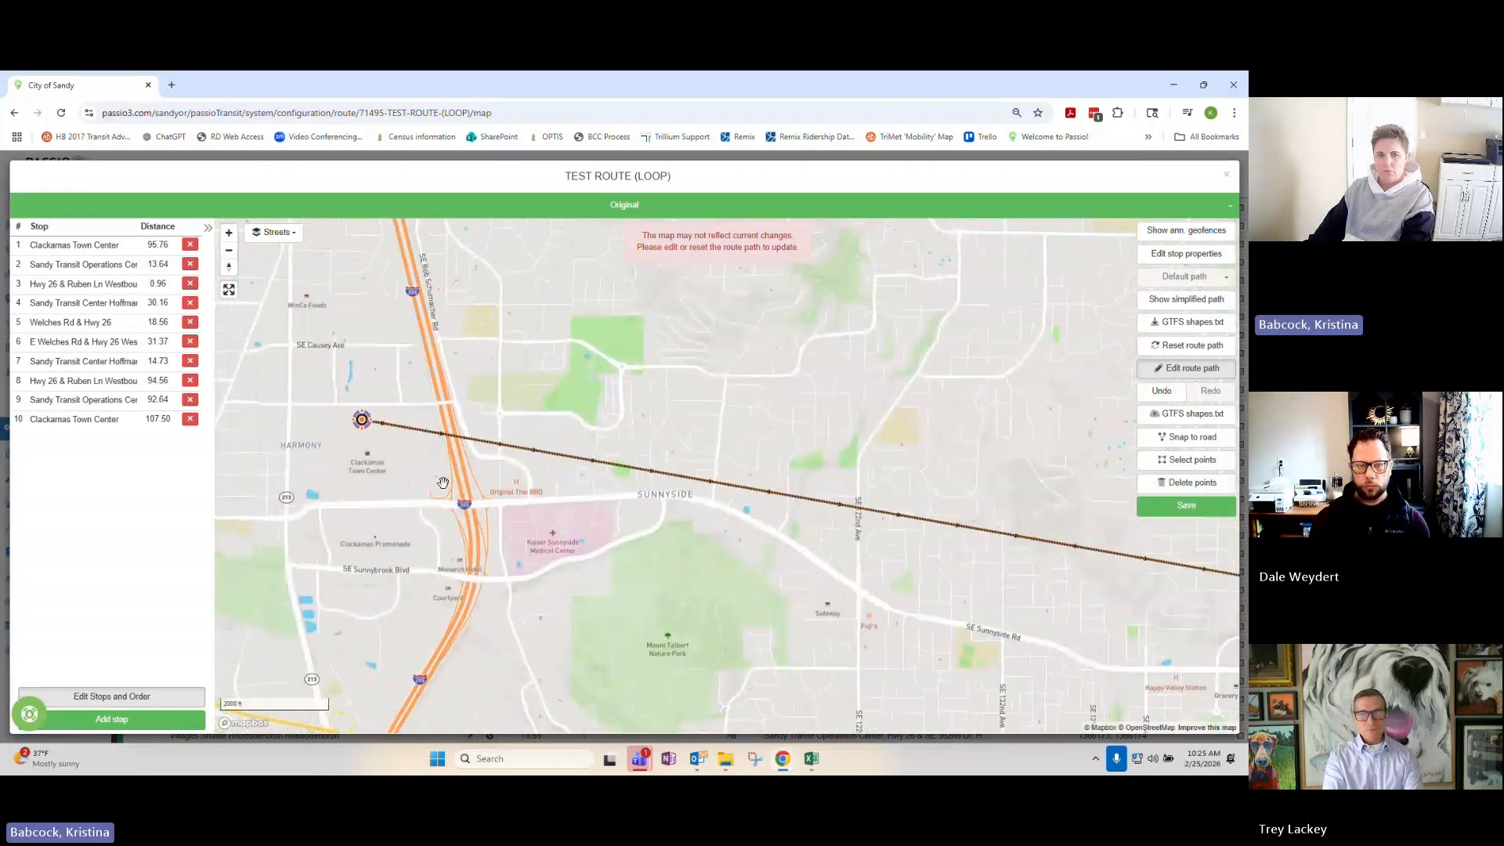
Follow the route path east from Clackamas Town Center through Happy Valley and Damascus toward Sandy.
scroll(479, 488, up, 5)
drag(670, 506, 637, 510)
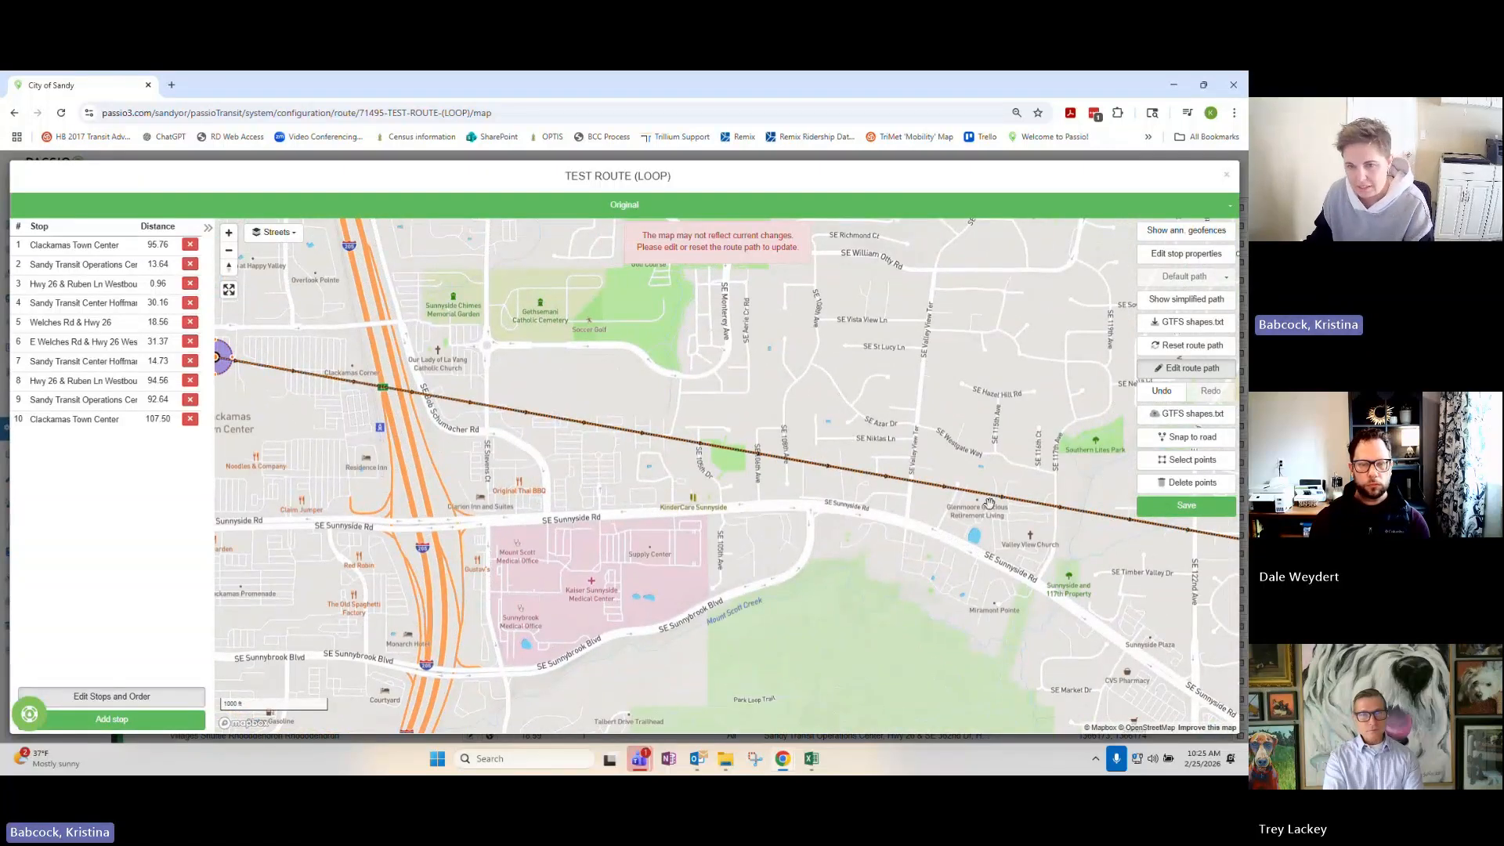
drag(935, 514, 696, 461)
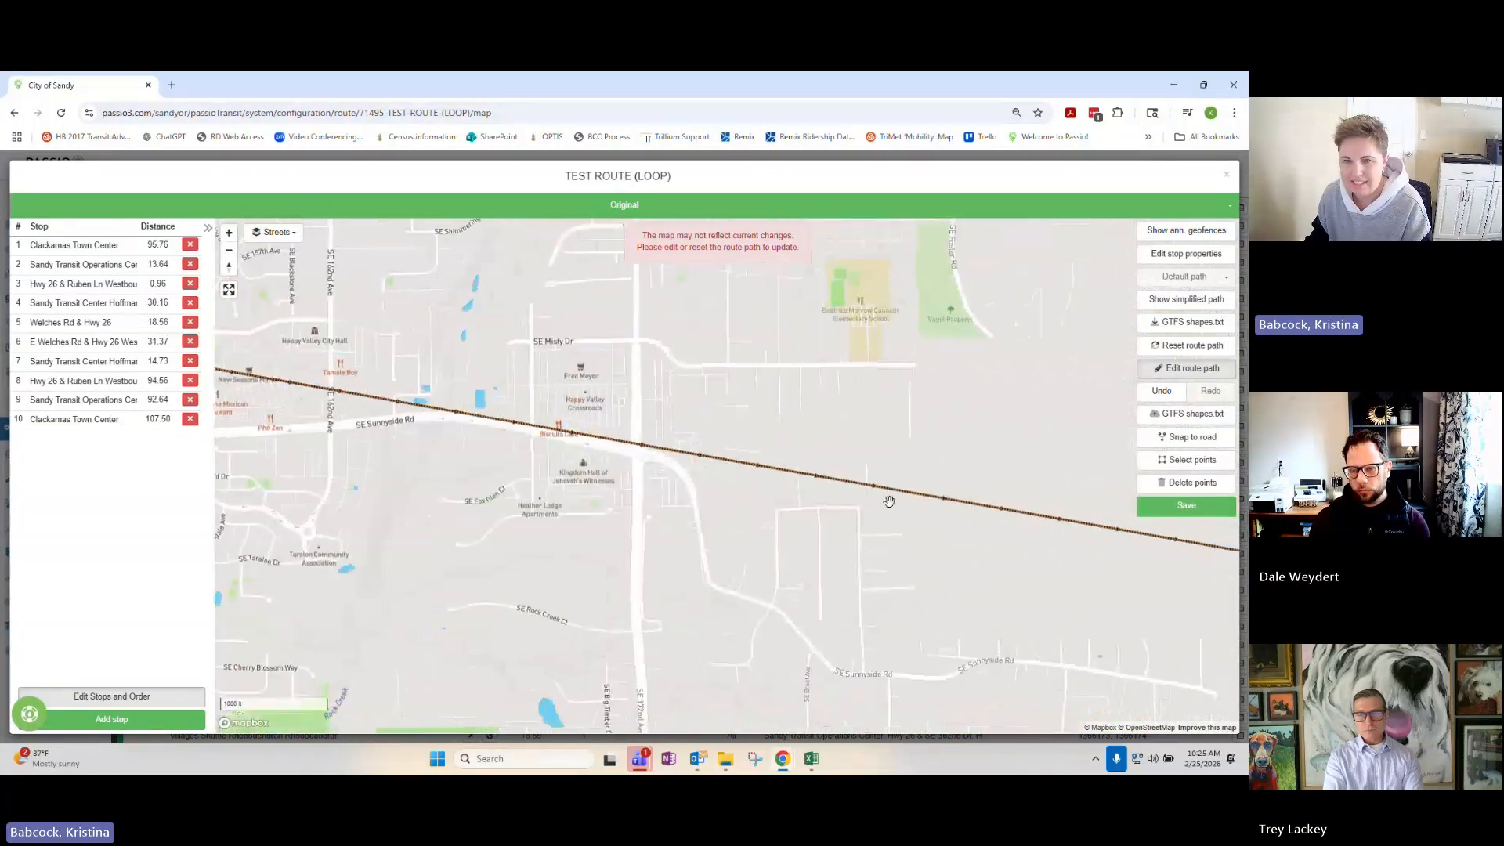
drag(889, 502, 622, 454)
scroll(984, 574, down, 3)
drag(983, 574, 584, 474)
drag(1128, 560, 666, 501)
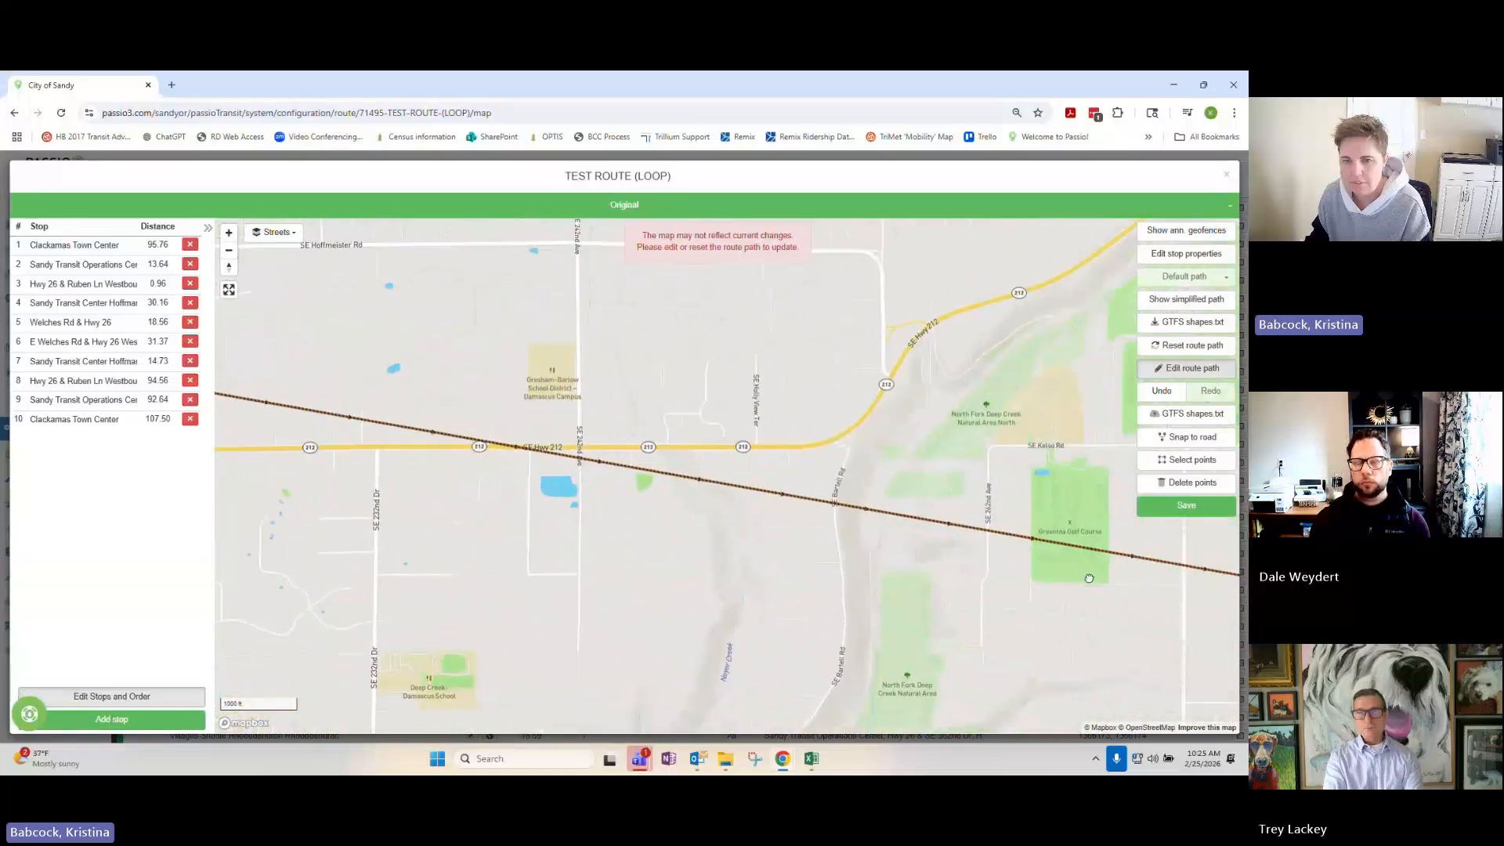
scroll(1089, 577, down, 5)
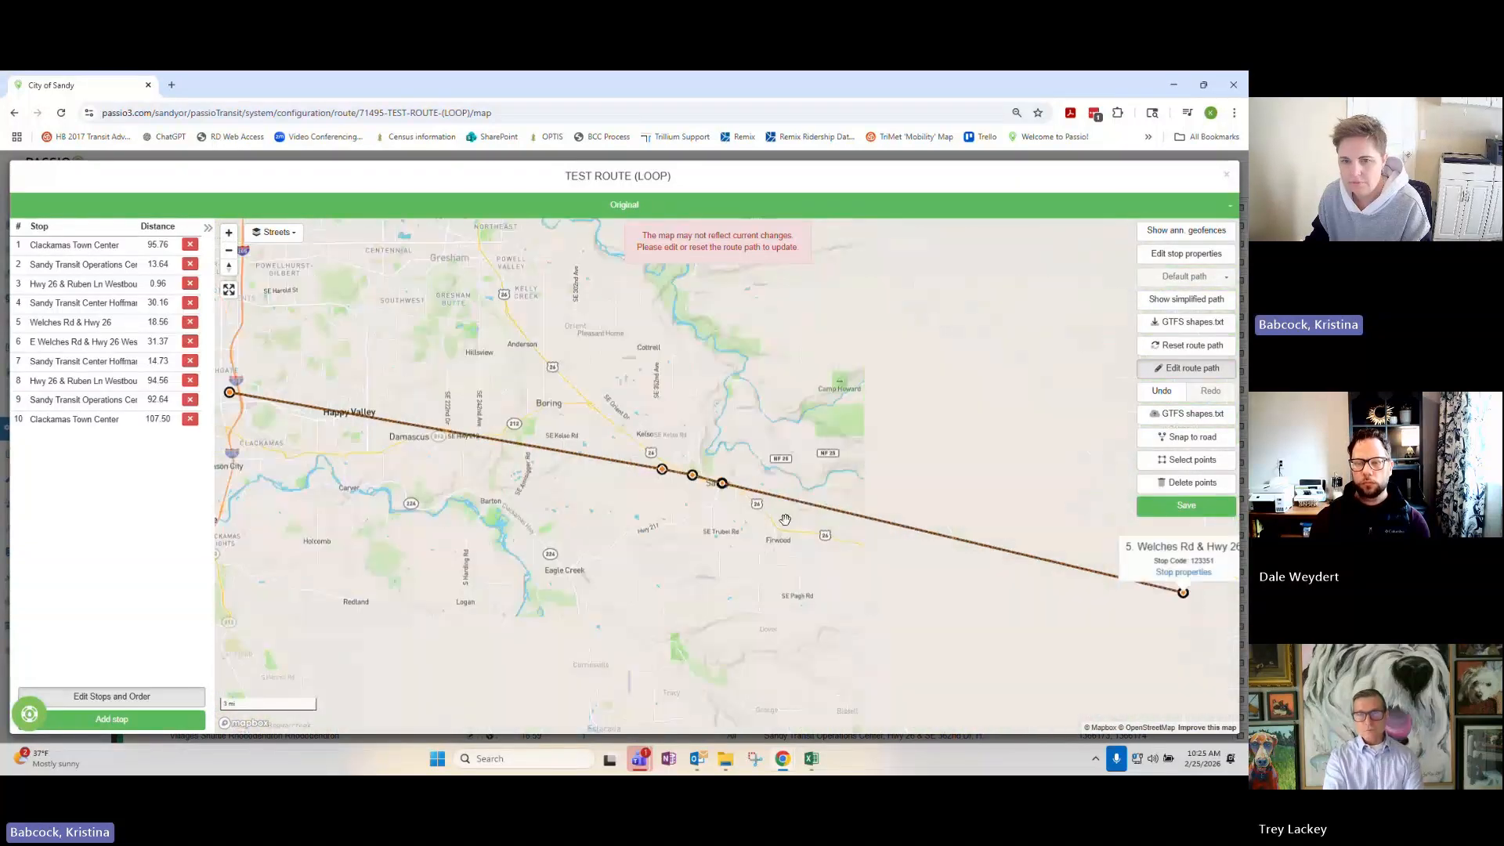
Pull the overlapping path lines apart at the Hoffman St stop, one up to Proctor Blvd and one below Pioneer Blvd, saving each change.
scroll(783, 511, up, 5)
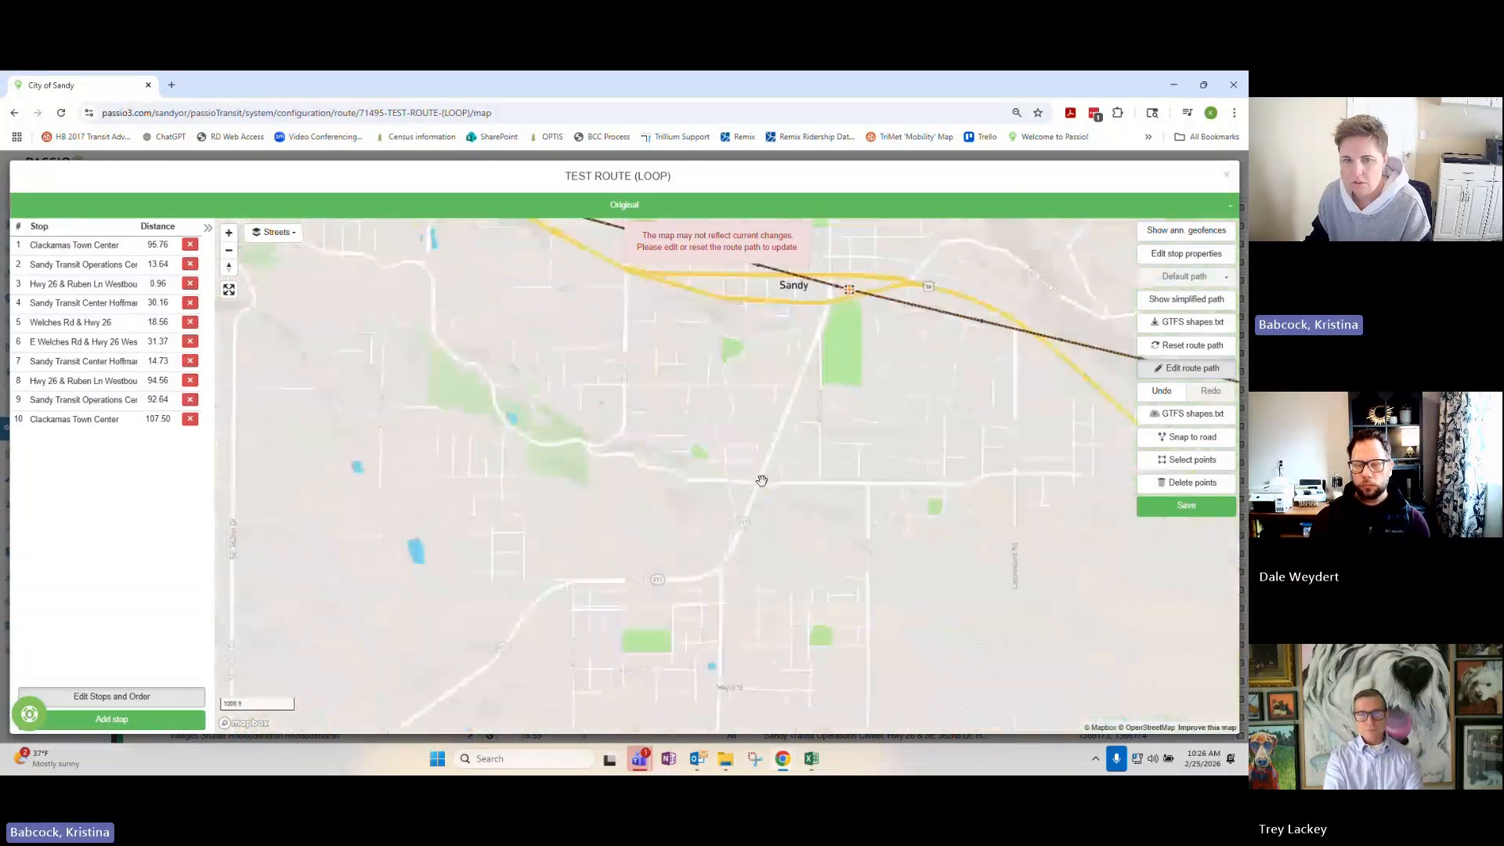
drag(791, 460, 859, 554)
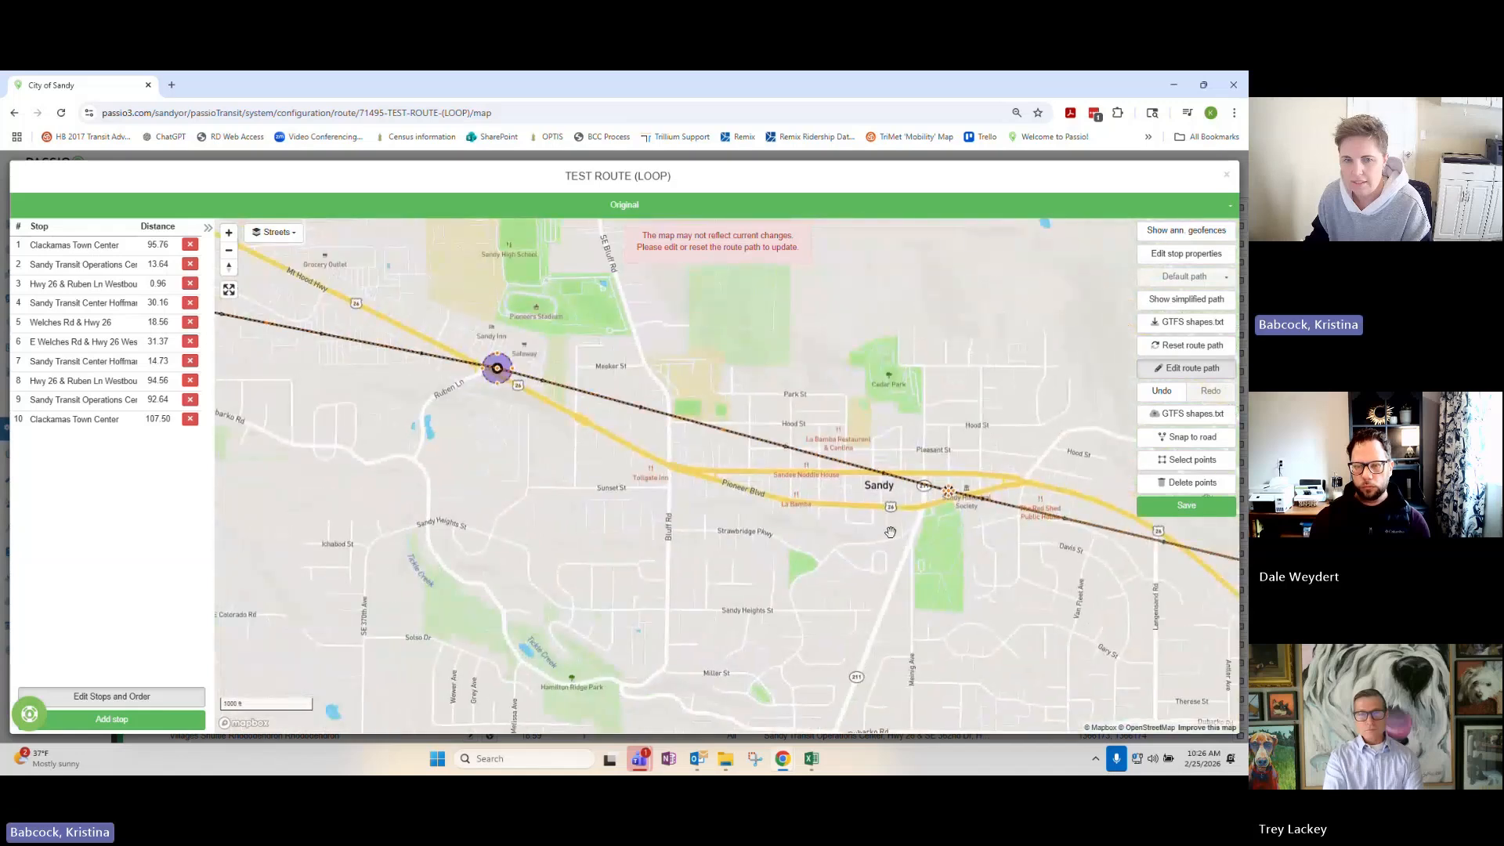
scroll(891, 531, up, 5)
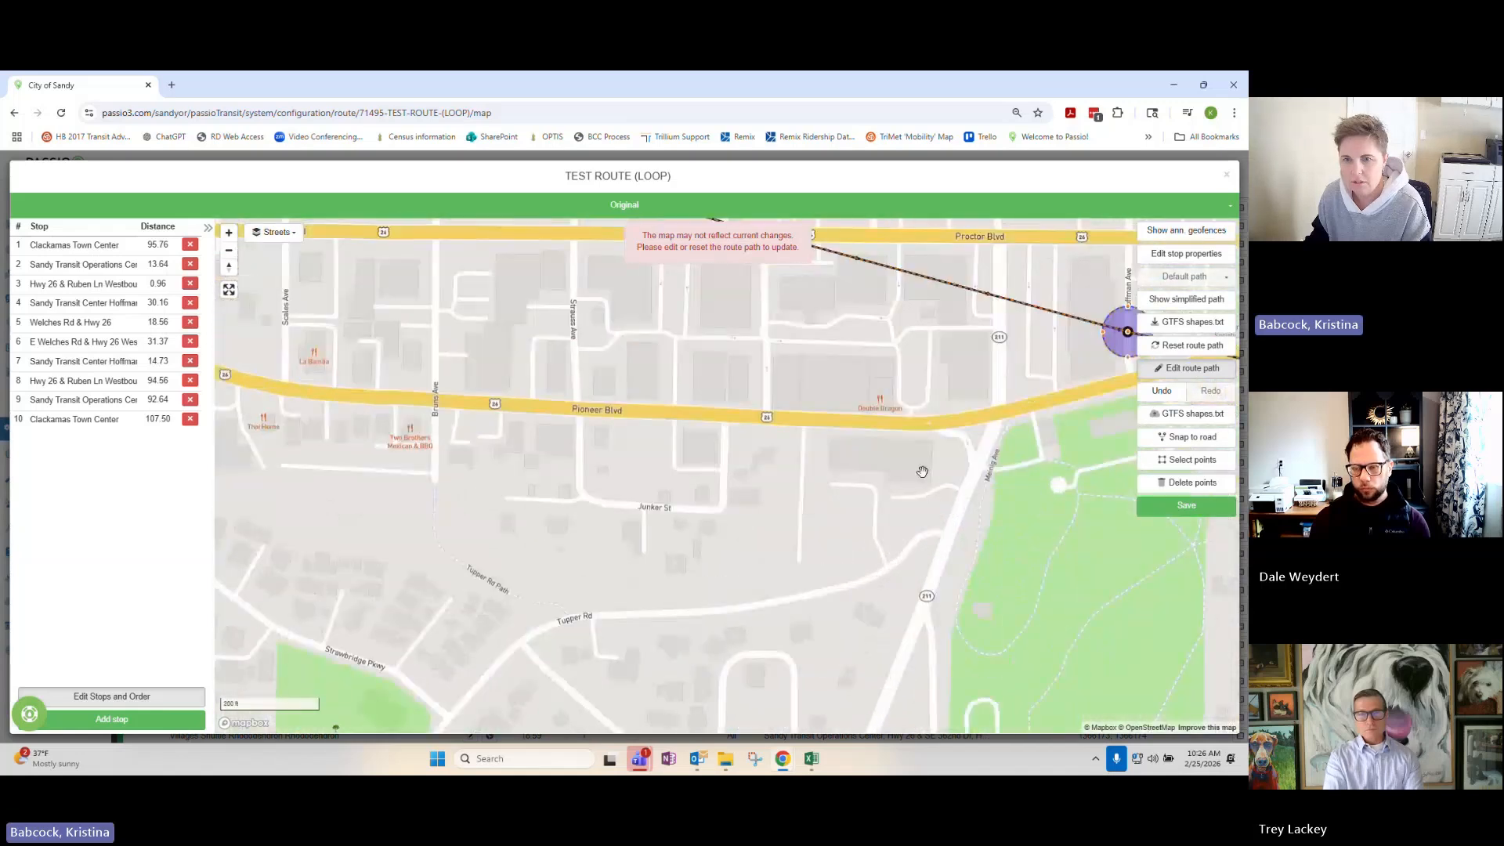
drag(922, 472, 795, 532)
scroll(812, 550, up, 2)
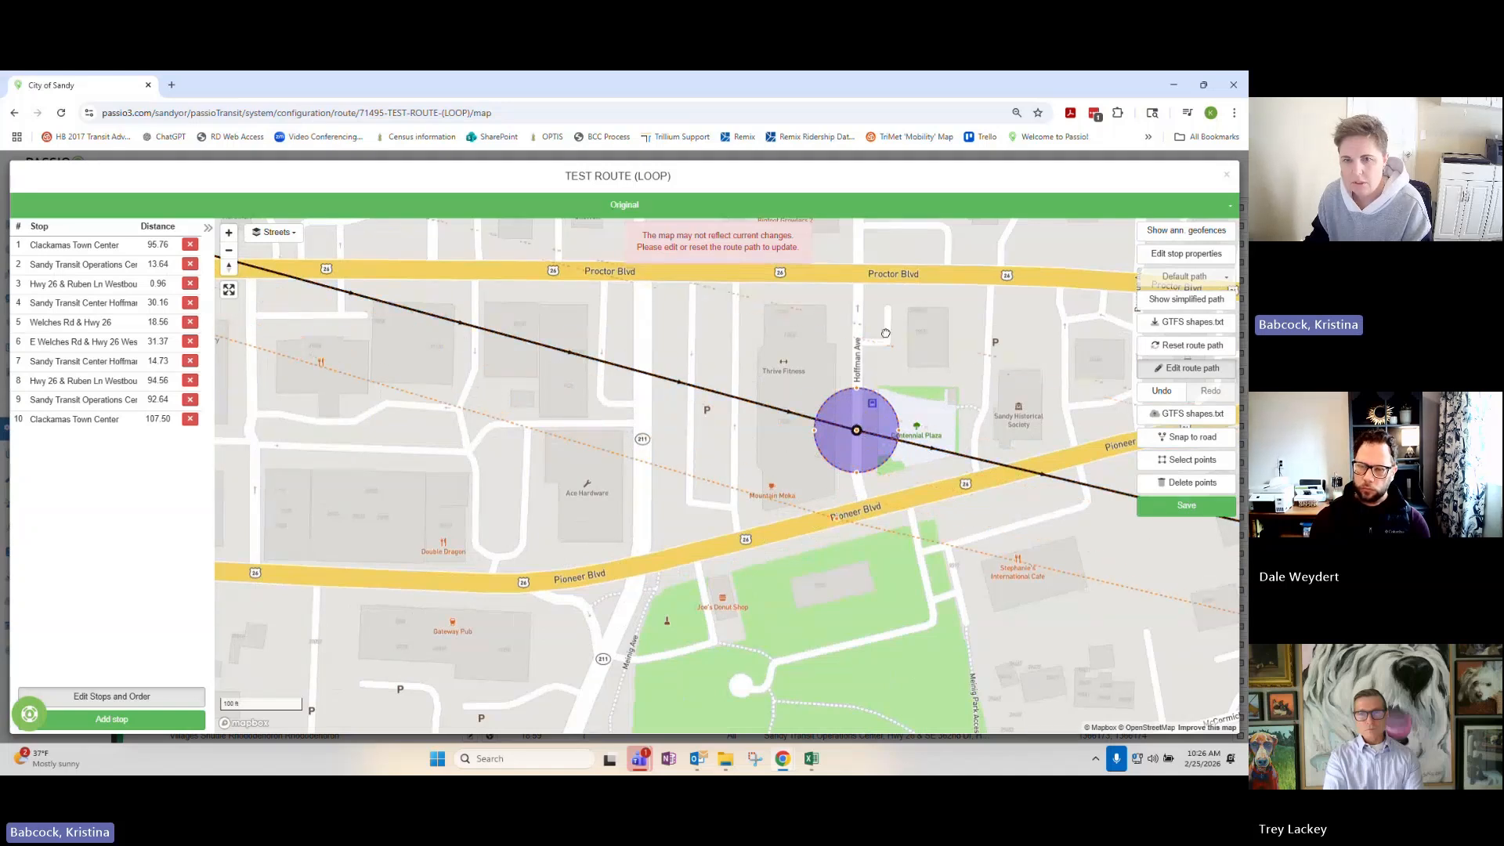
click(1159, 508)
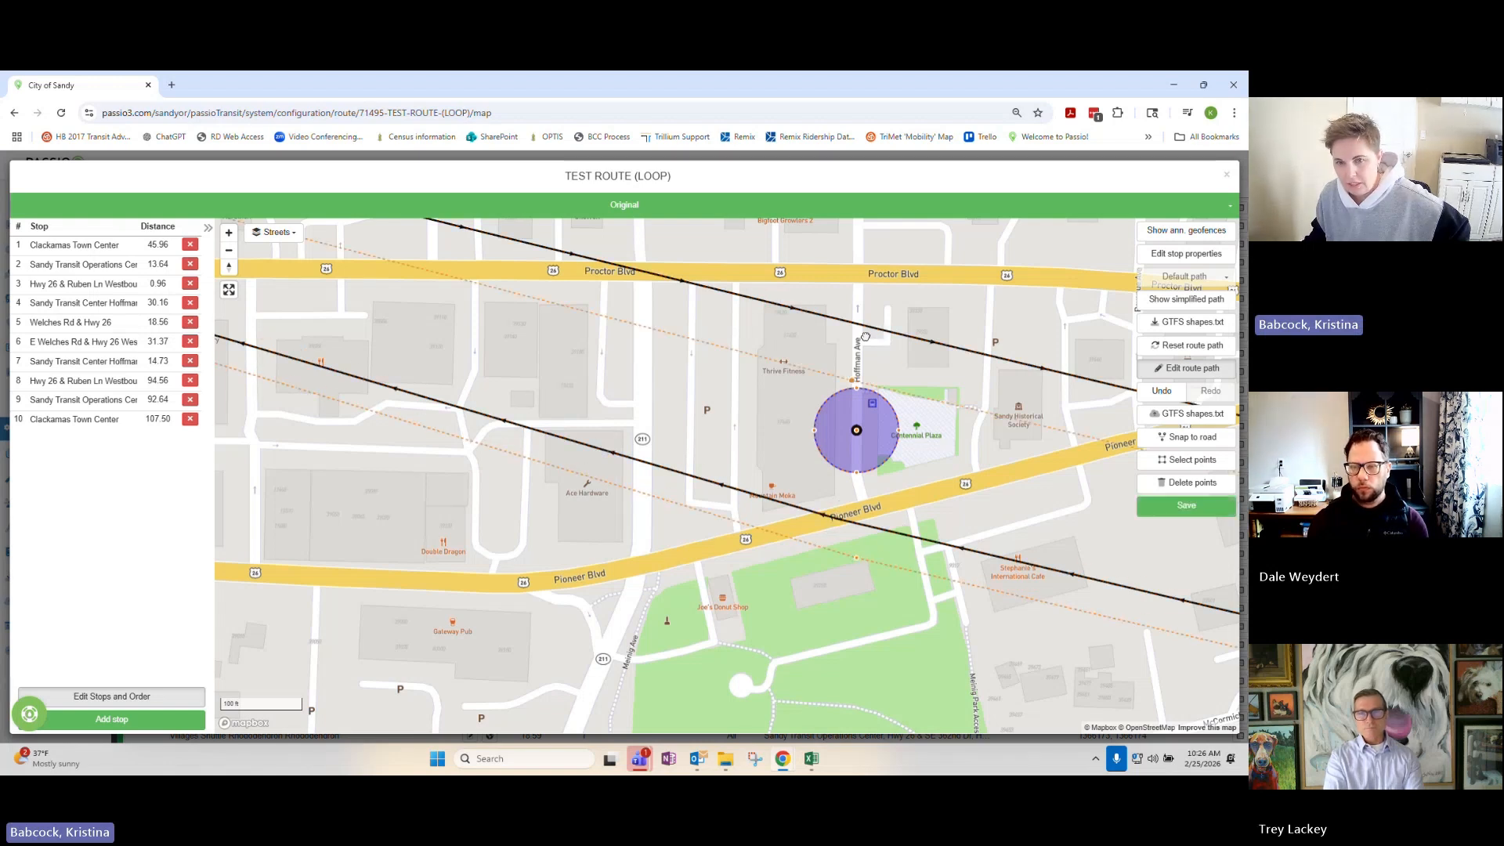
click(1184, 506)
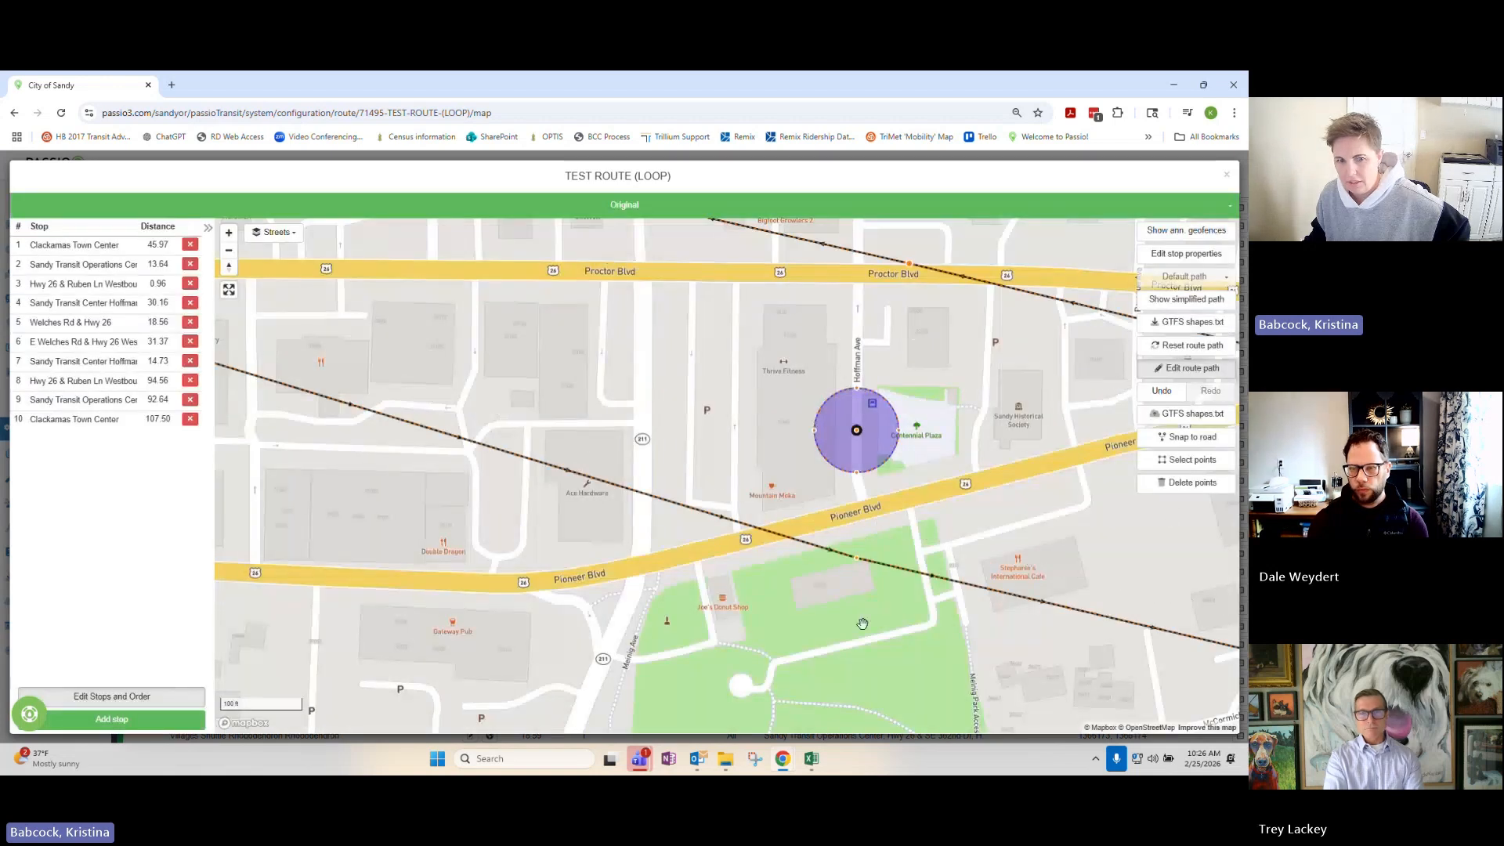
Separate the overlapping path lines at the Hwy 26 & Ruben Ln Westbound stop and save the route path.
drag(863, 623, 1088, 632)
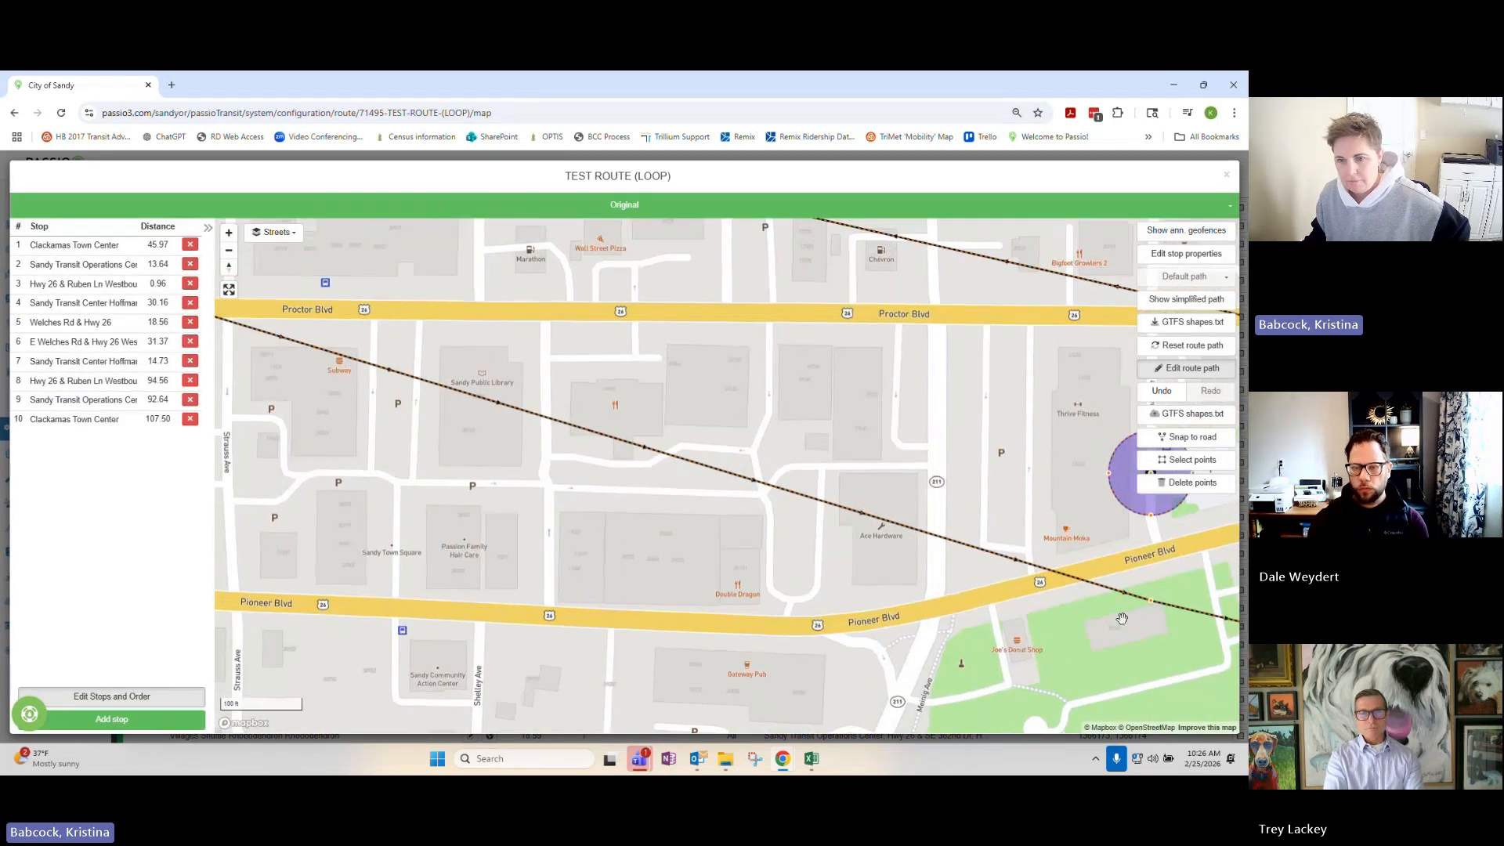
drag(712, 481, 1069, 581)
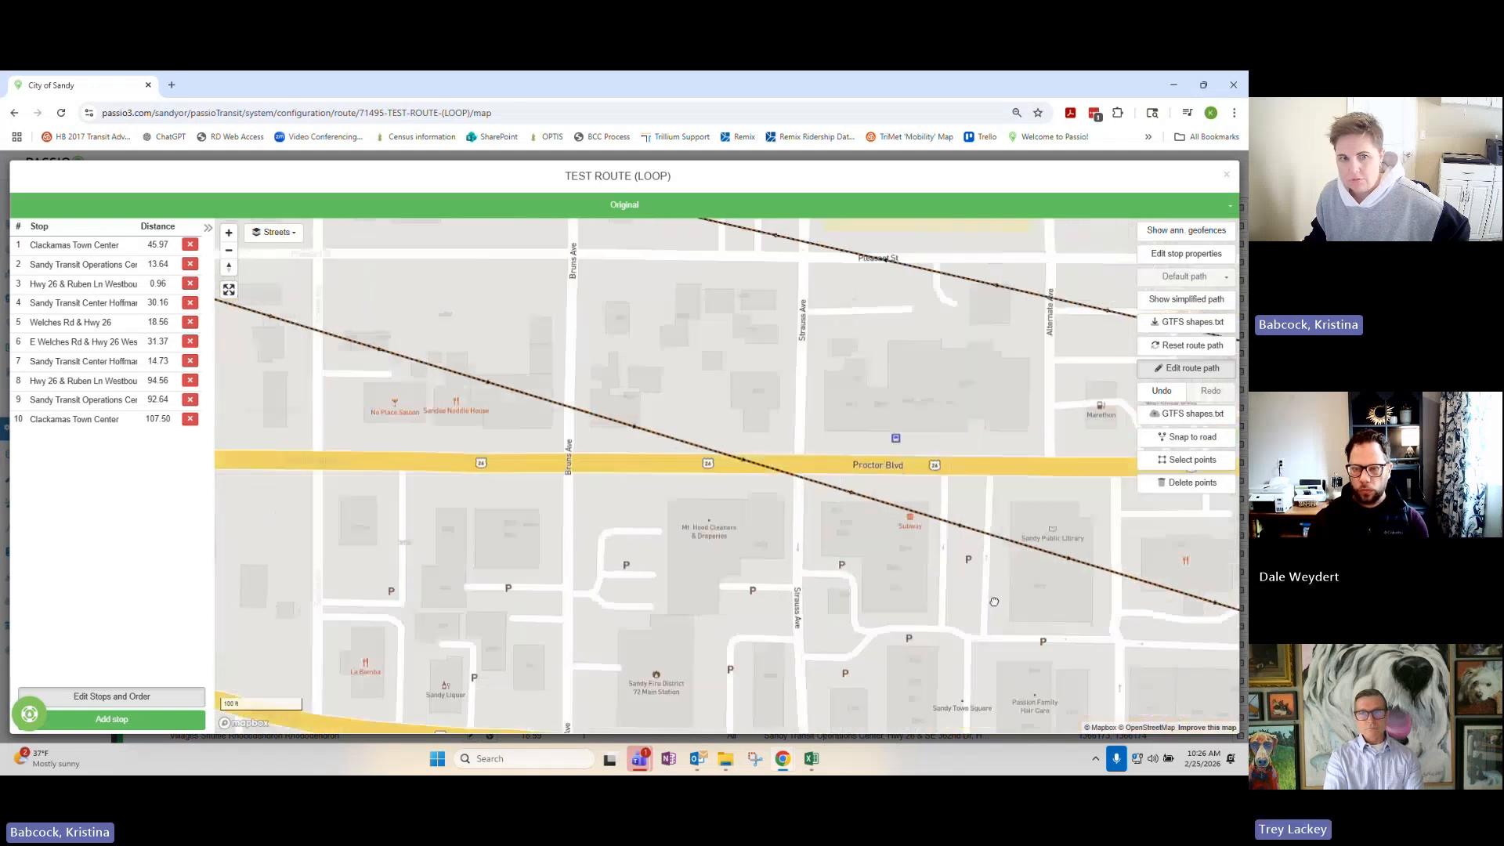
drag(567, 446, 980, 580)
drag(658, 509, 983, 618)
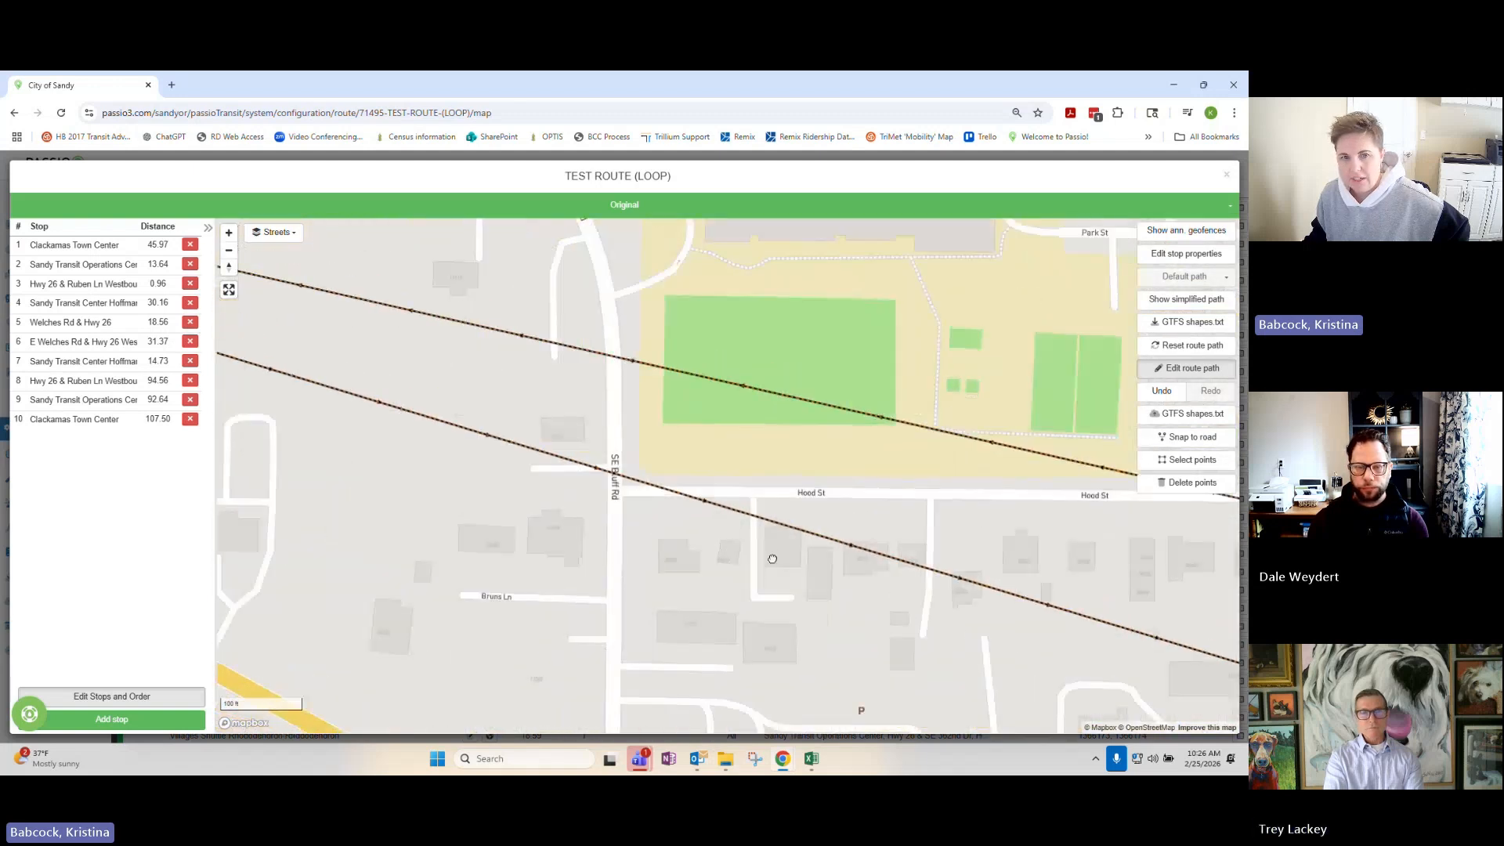
drag(816, 571, 1053, 642)
drag(642, 534, 994, 619)
drag(628, 500, 899, 557)
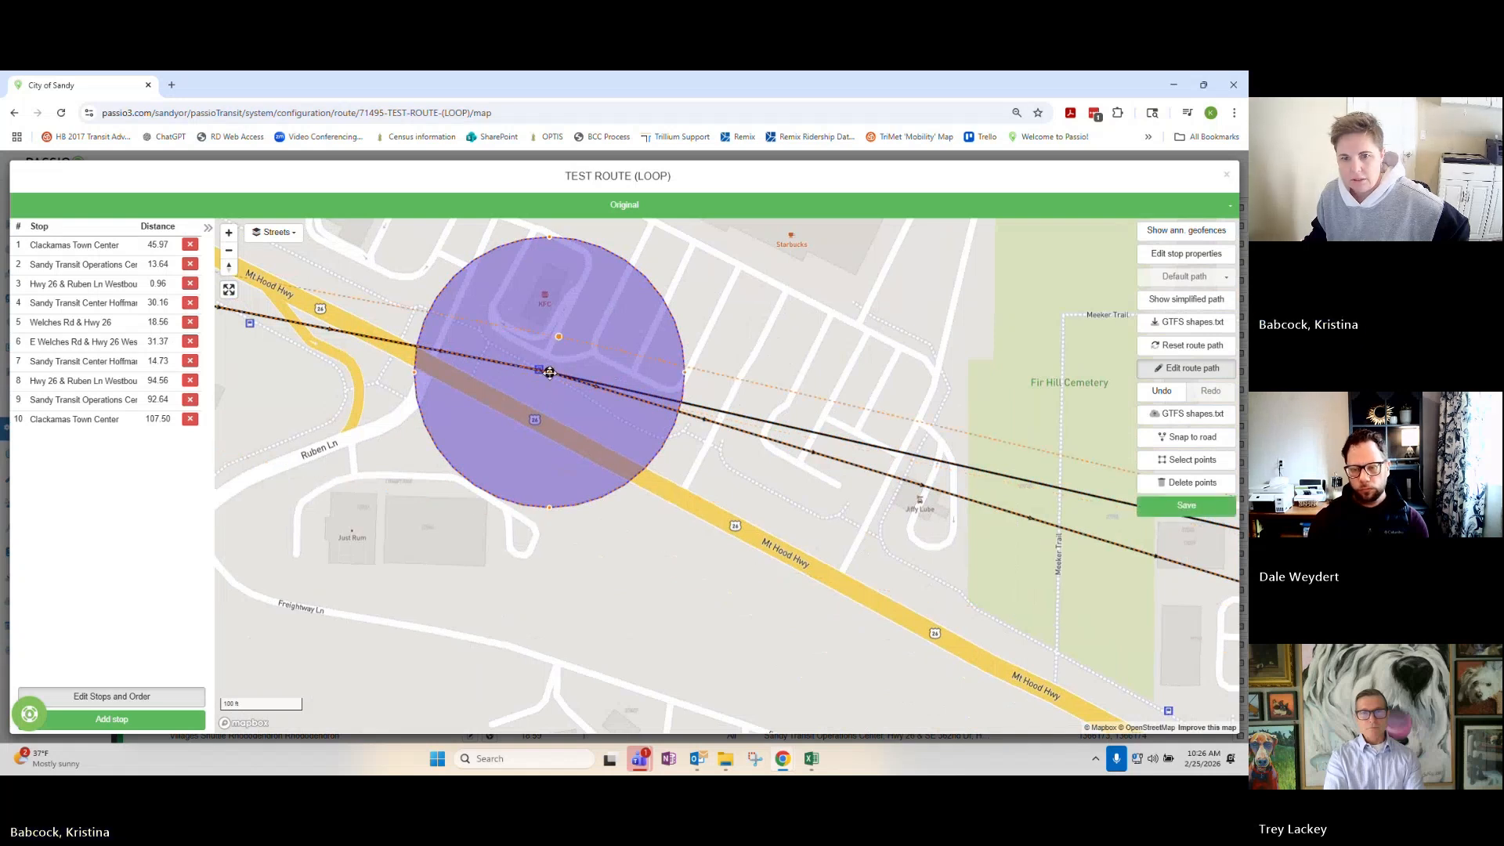
click(510, 524)
click(1198, 508)
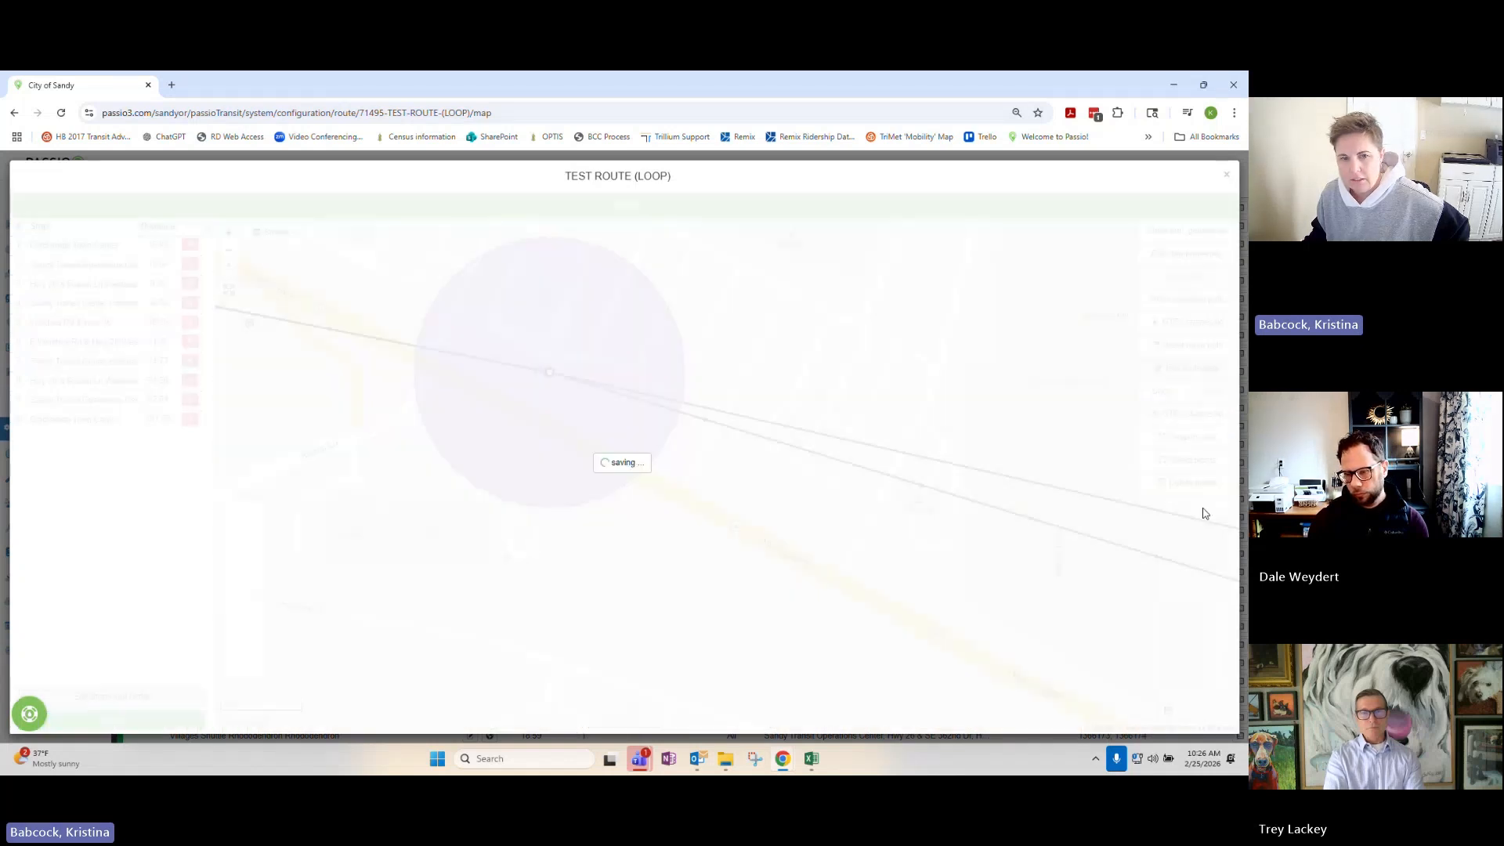
Move the path points at Sandy Transit Operations Center apart, one north and one south of the stop, and save.
drag(621, 520, 1010, 543)
drag(520, 426, 955, 540)
drag(533, 490, 940, 549)
drag(524, 478, 665, 521)
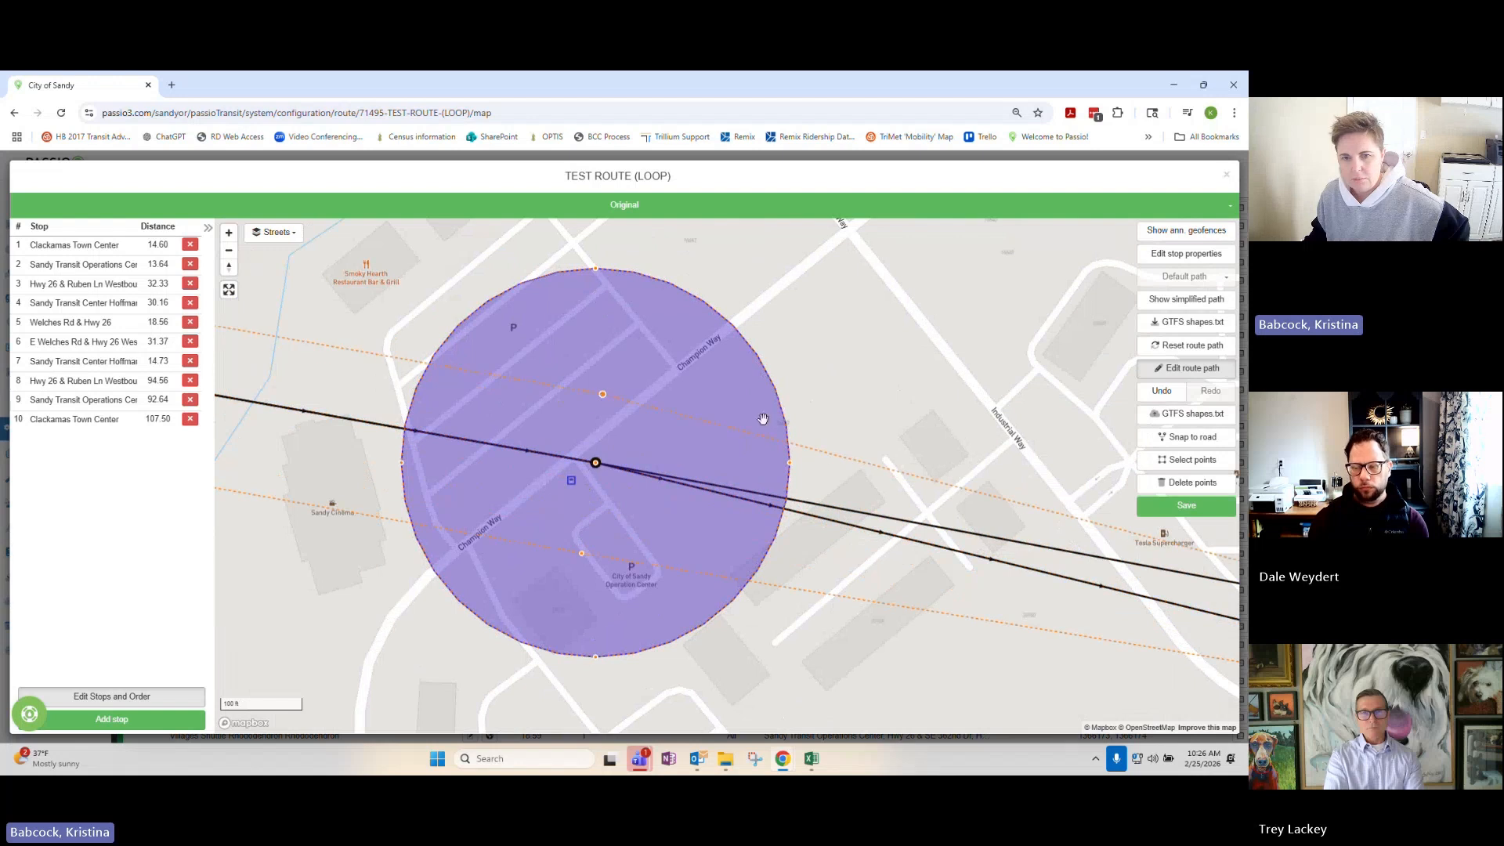
click(1187, 506)
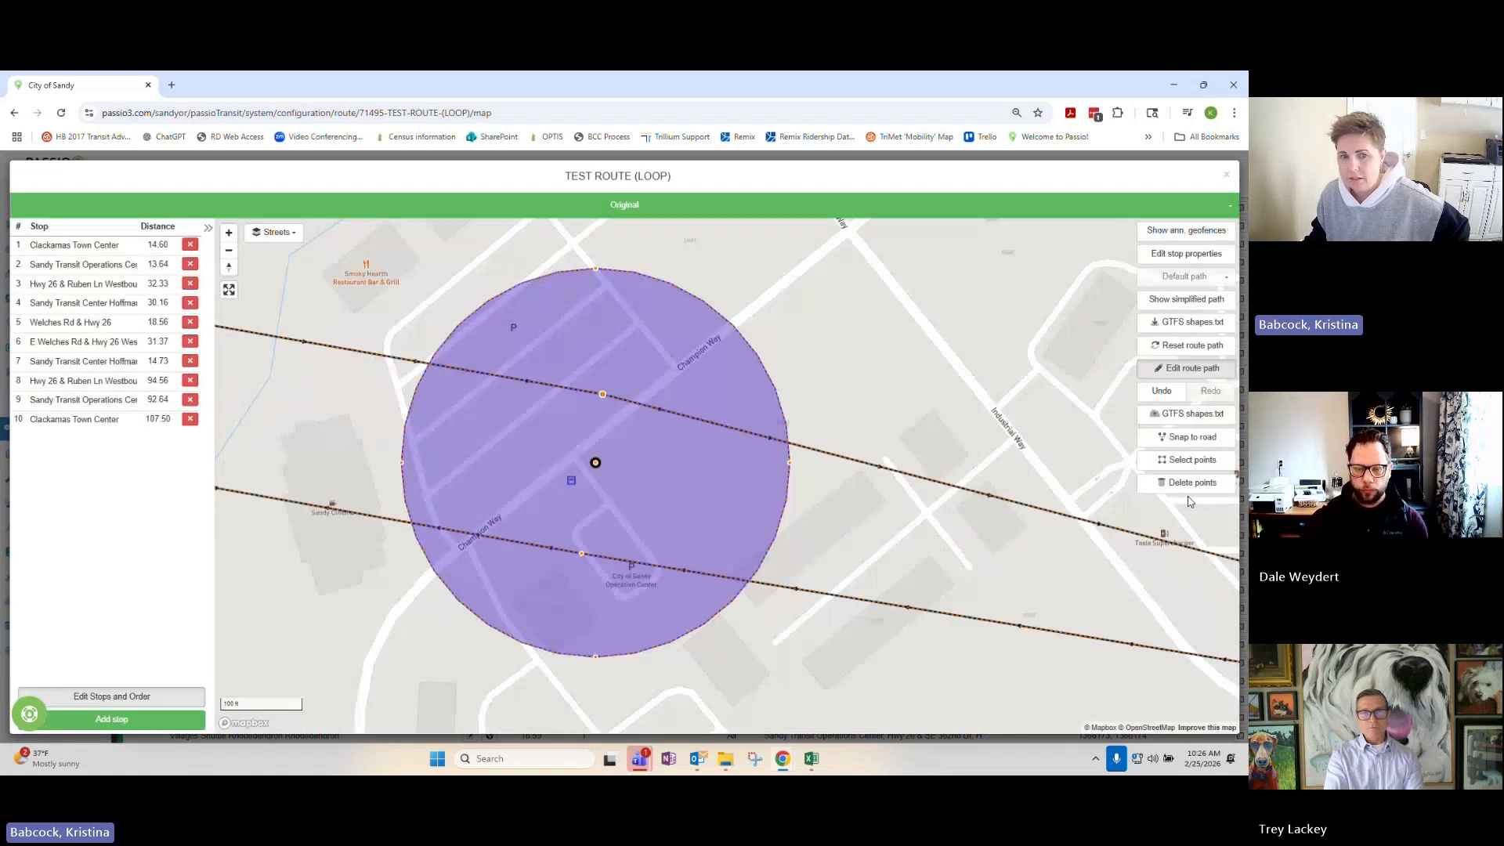
Follow the separated path lines west from Sandy Transit Operations Center to Clackamas Town Center.
drag(809, 507, 960, 537)
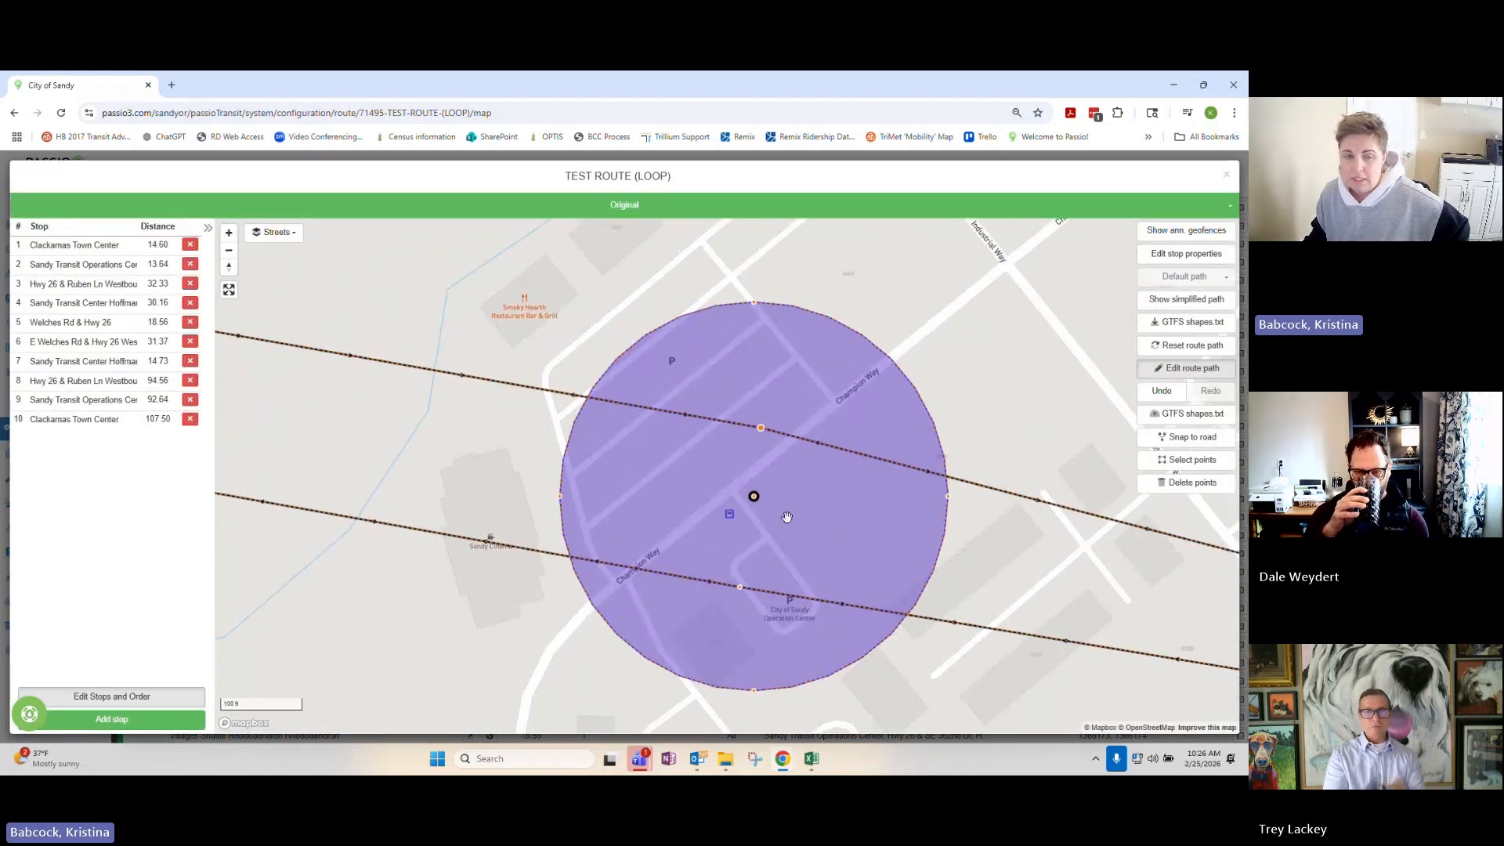
drag(787, 518, 916, 506)
scroll(822, 489, down, 3)
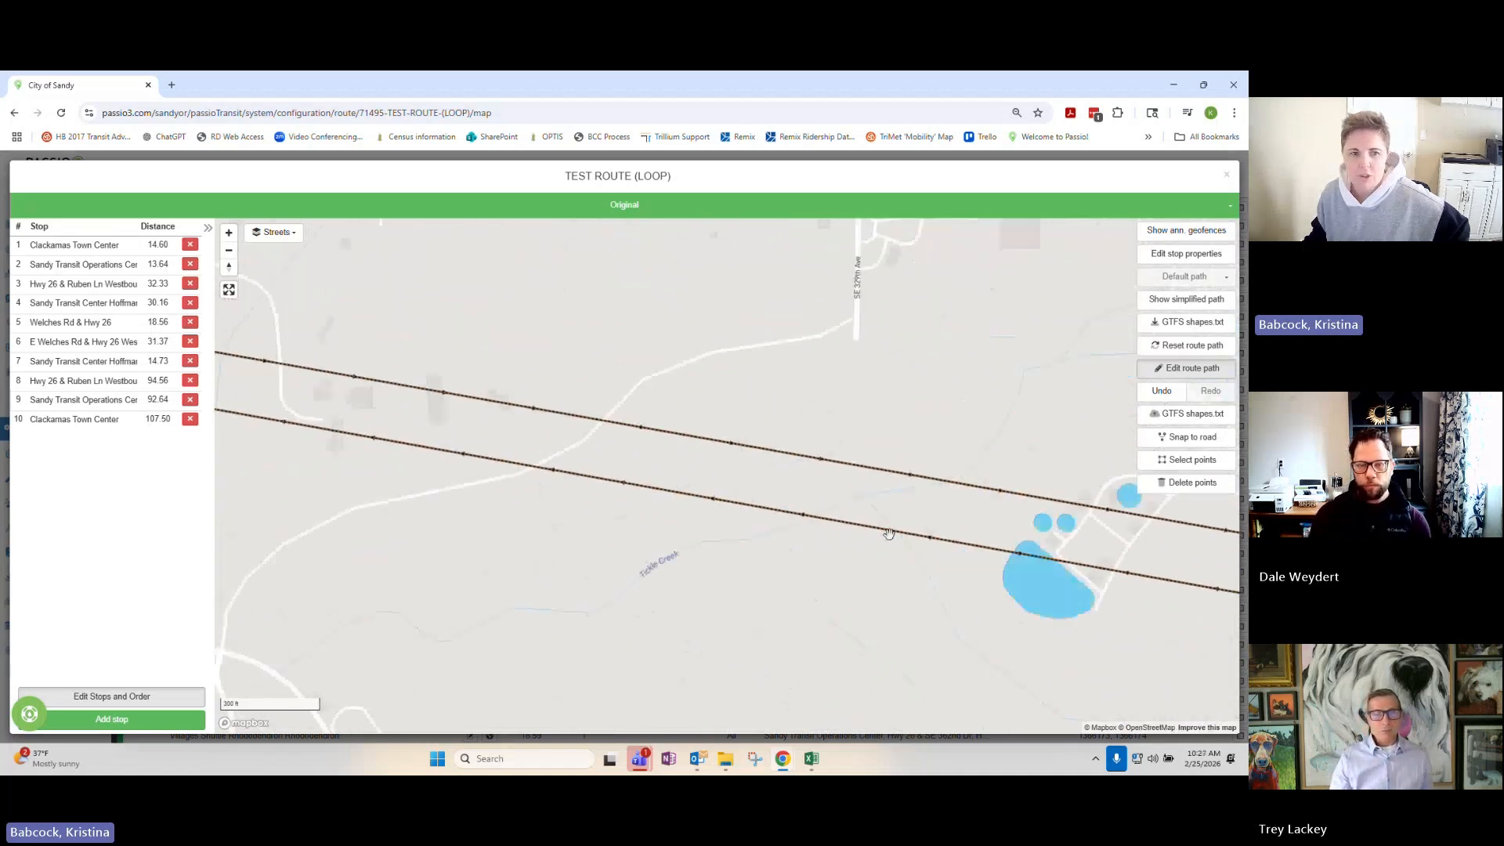
drag(654, 505, 768, 527)
drag(644, 493, 789, 503)
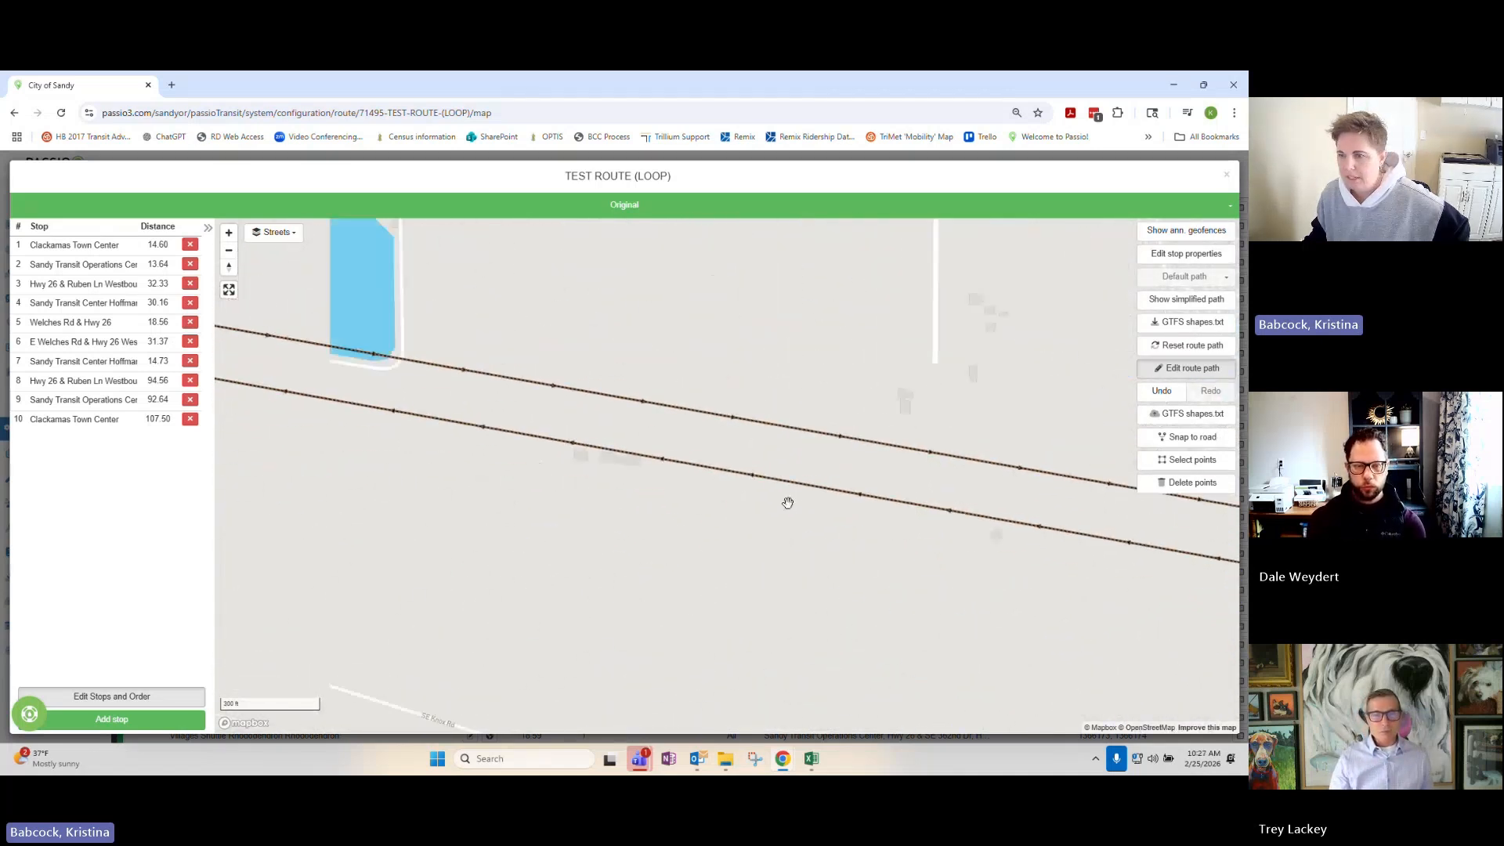
drag(689, 498, 929, 530)
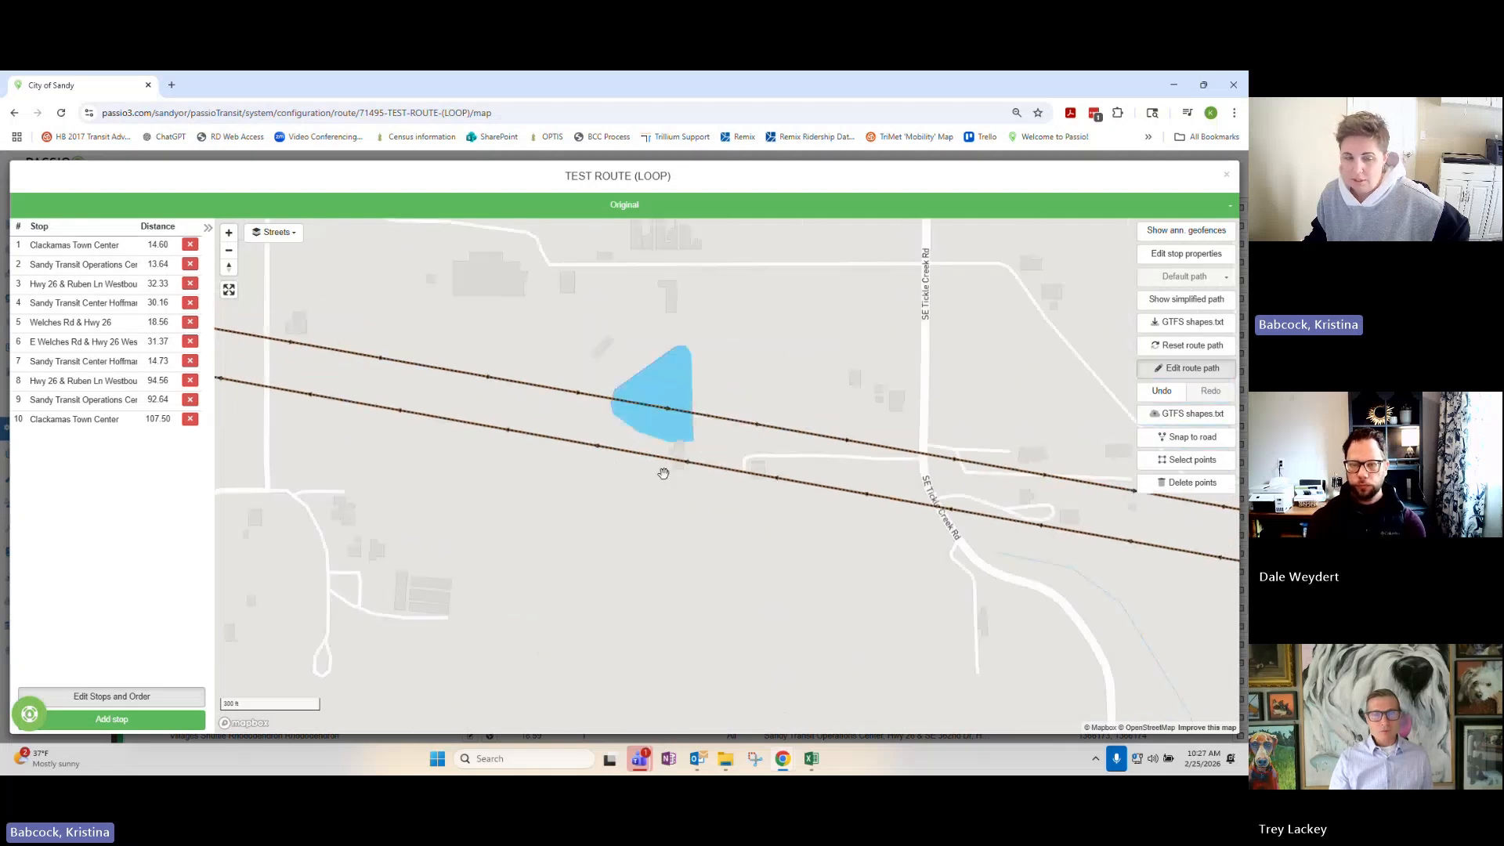
drag(661, 471, 830, 502)
drag(607, 476, 814, 493)
drag(655, 477, 783, 503)
drag(595, 525, 688, 558)
scroll(687, 559, down, 5)
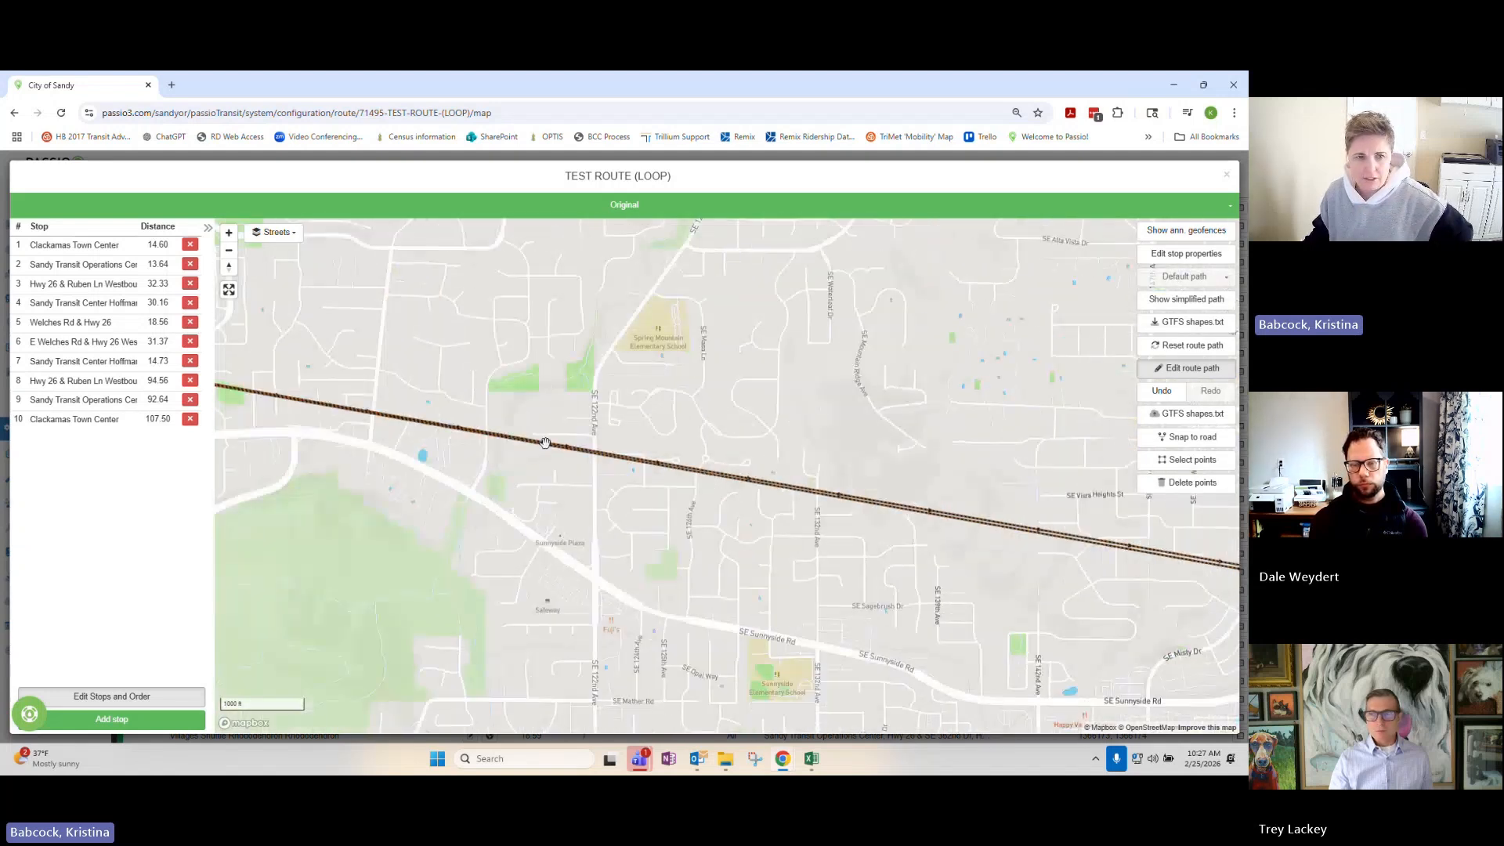
drag(547, 440, 978, 527)
drag(571, 484, 779, 527)
Move the route path point at Clackamas Town Center slightly east of the stop.
scroll(779, 527, up, 2)
scroll(779, 525, up, 5)
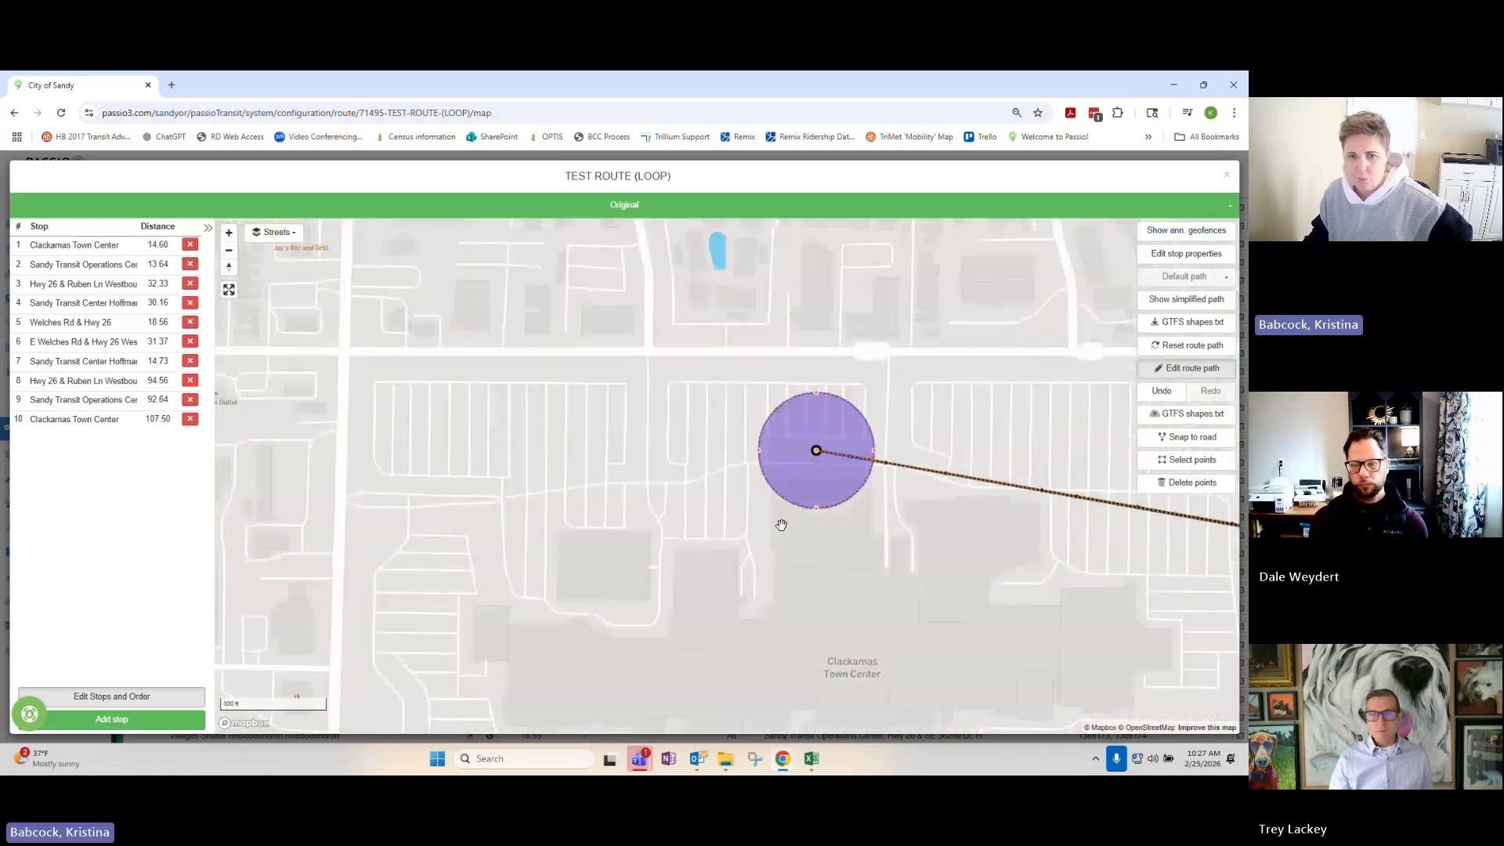
scroll(947, 543, down, 1)
drag(920, 297, 835, 438)
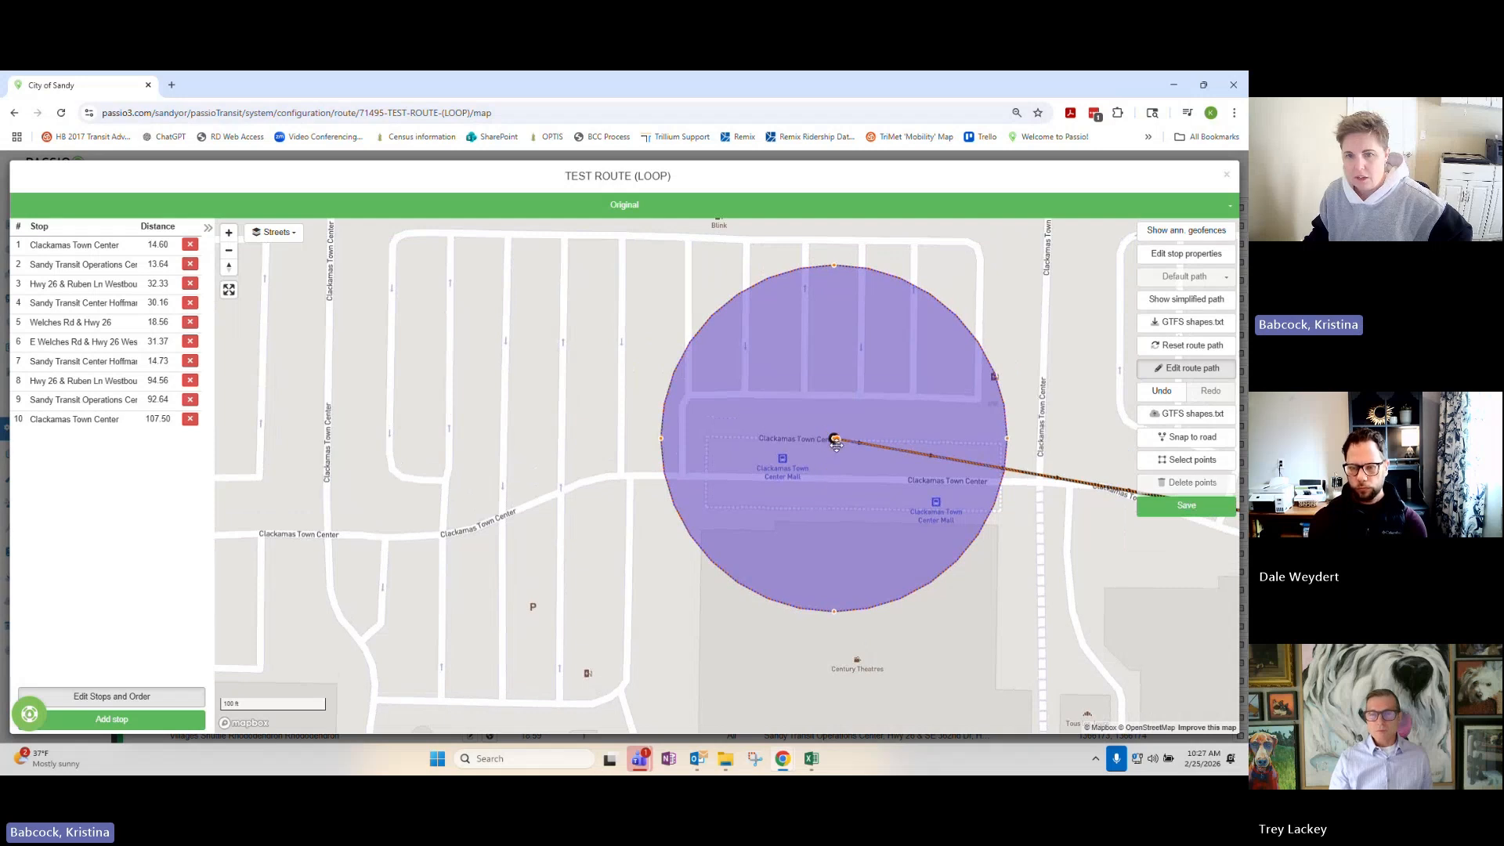
scroll(859, 463, up, 3)
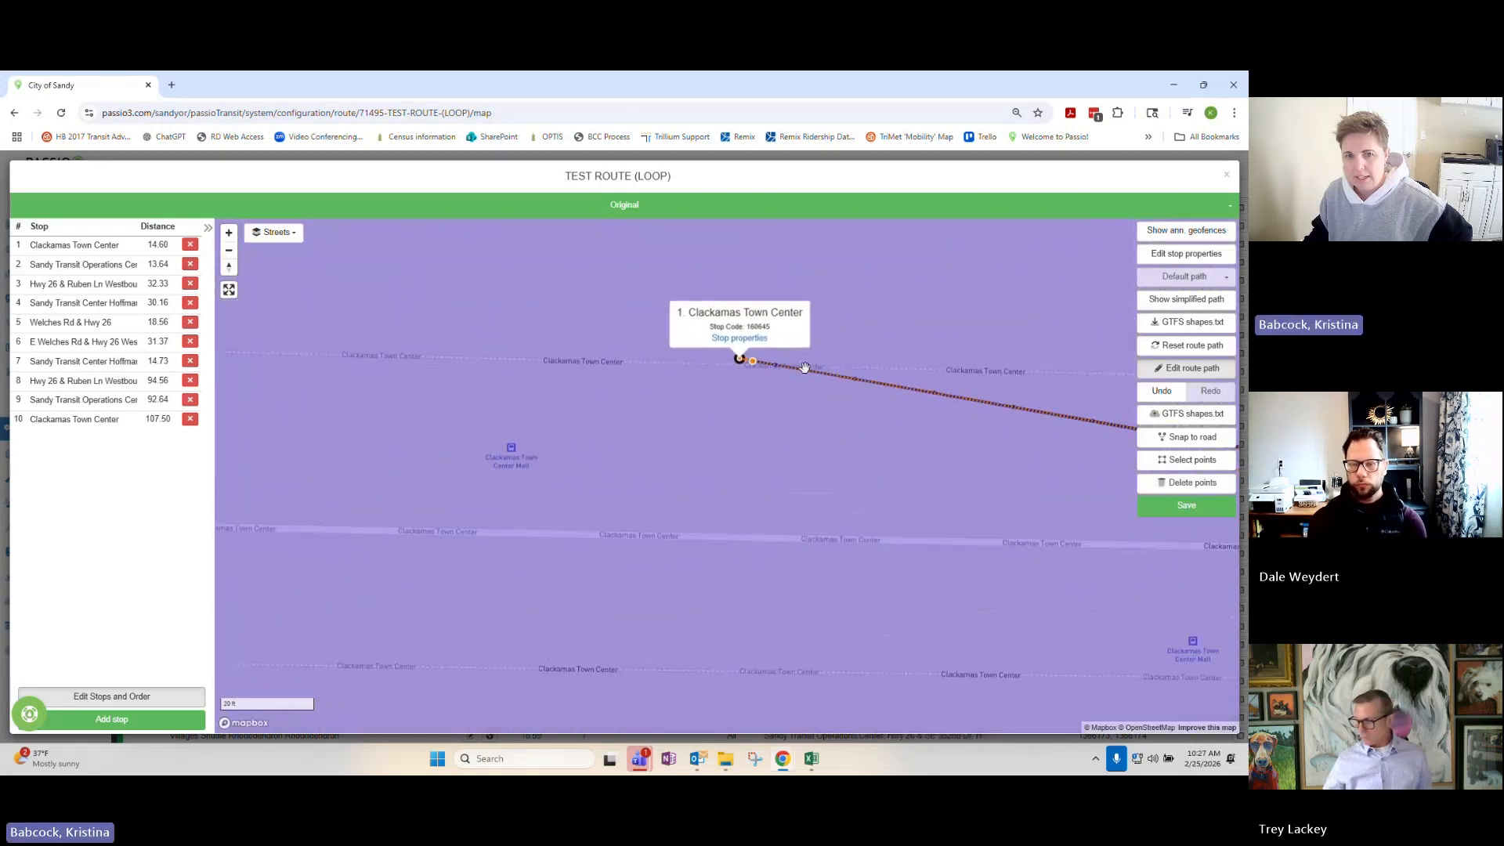
drag(794, 407, 787, 442)
Inspect the gap between the outbound and return path lines from Clackamas Town Center east toward Sandy.
drag(1081, 493, 950, 424)
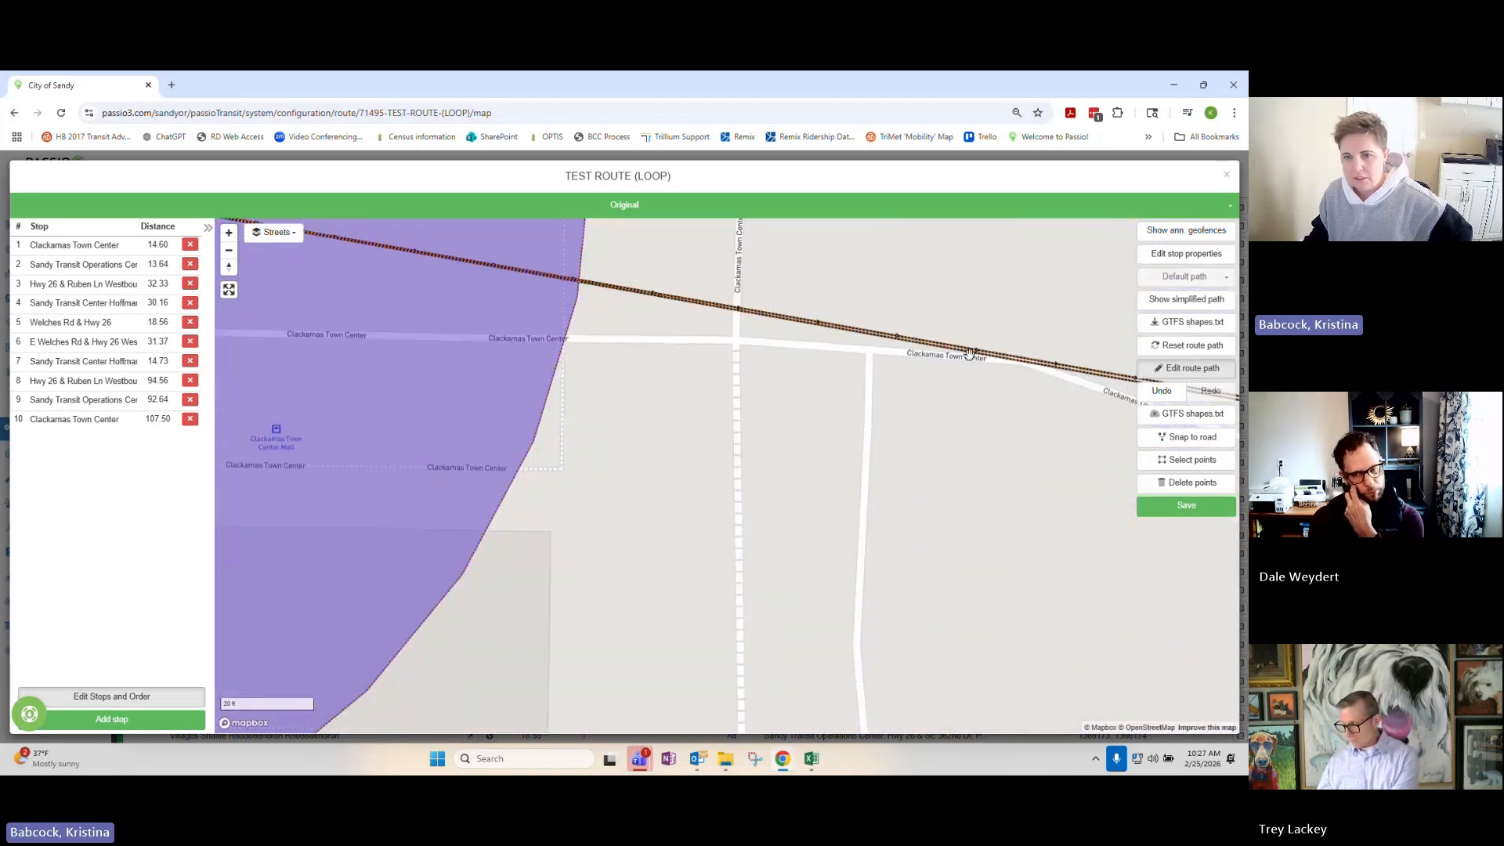
drag(969, 353, 852, 376)
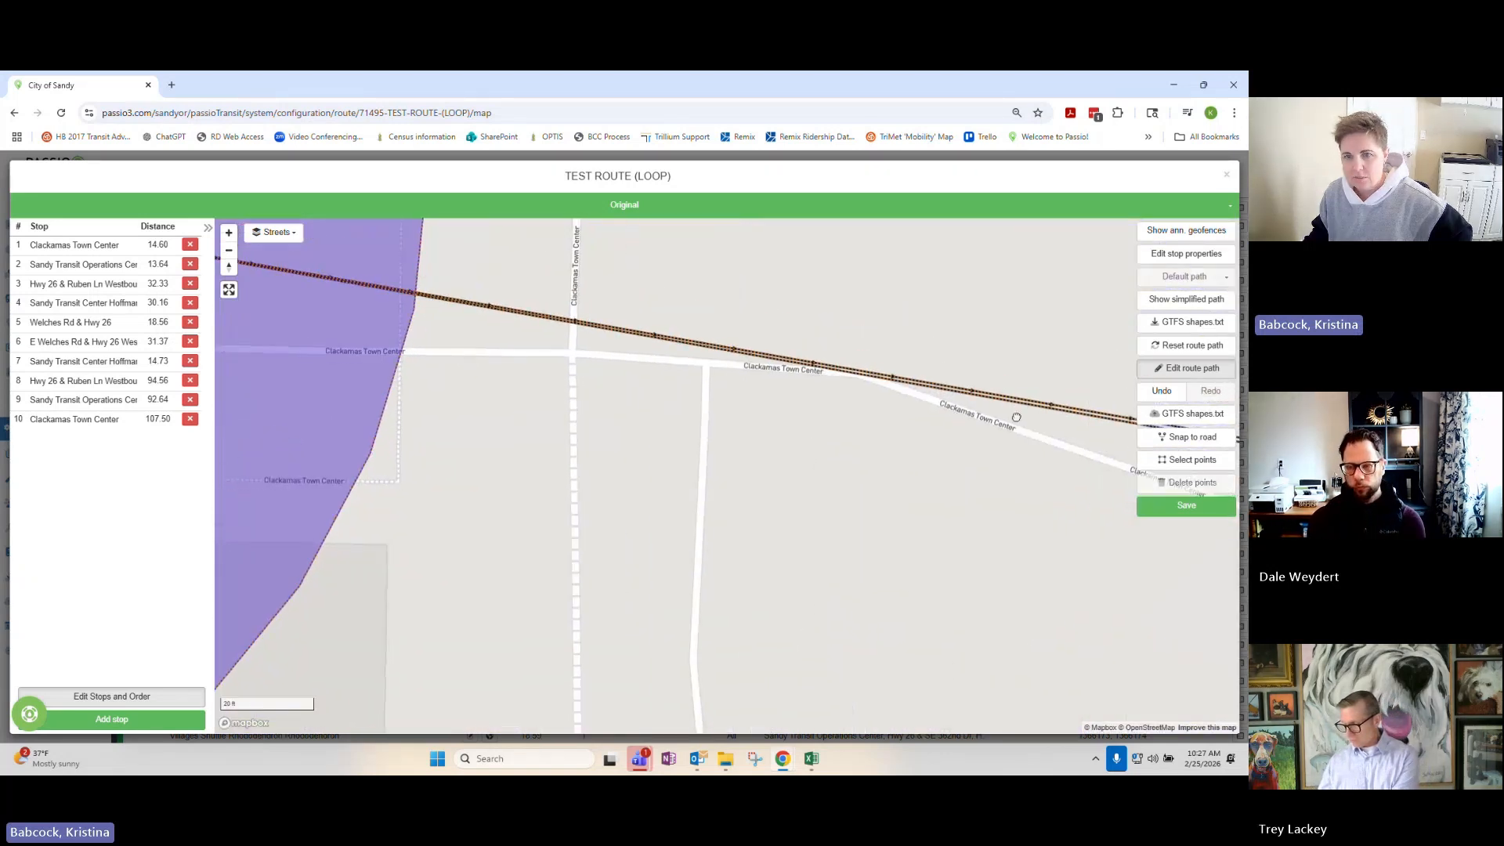
drag(1018, 407, 1050, 439)
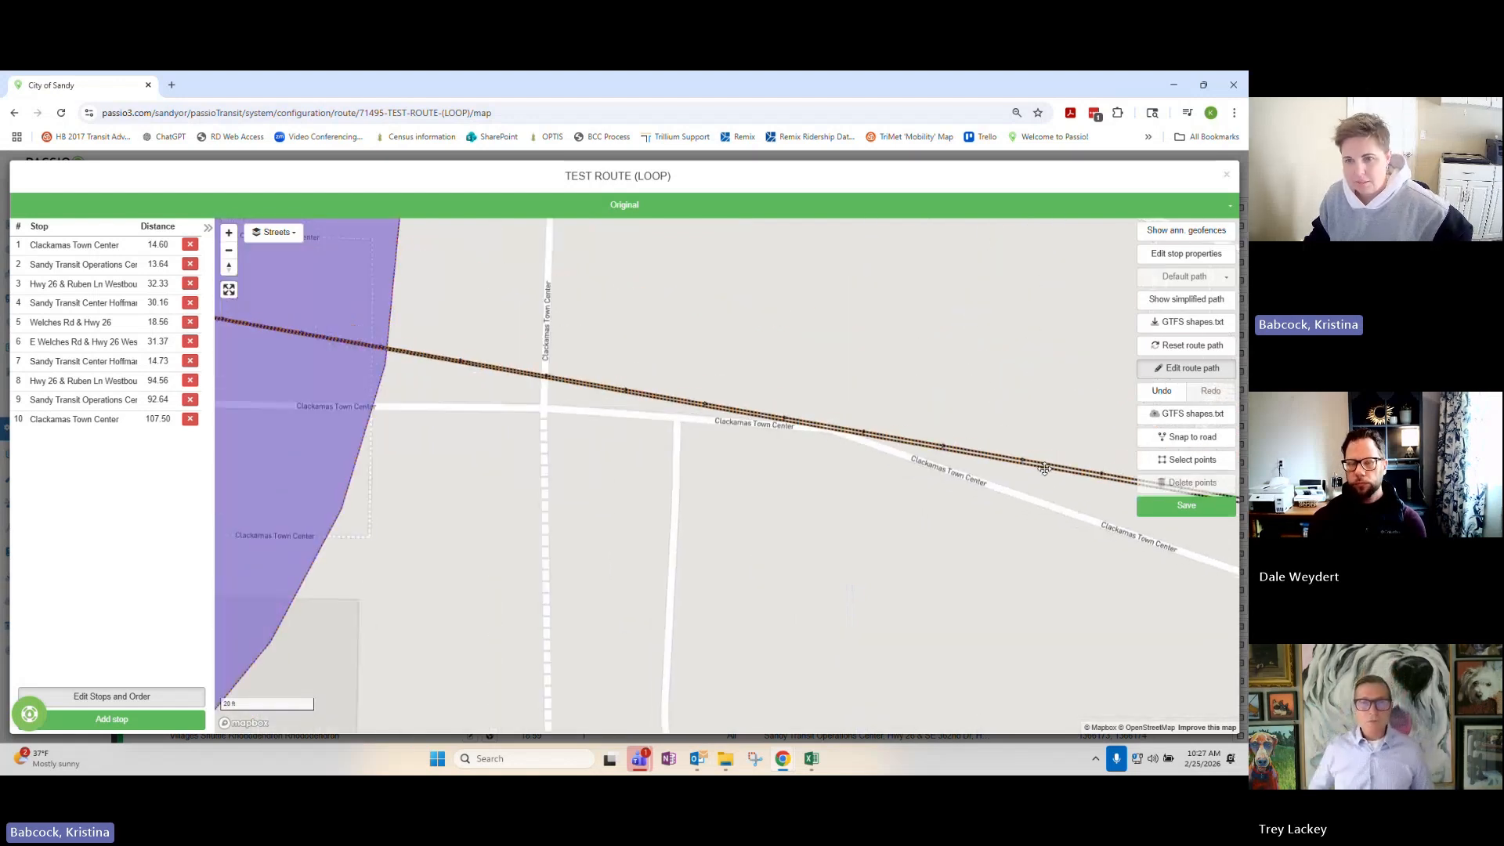
drag(1101, 530, 752, 446)
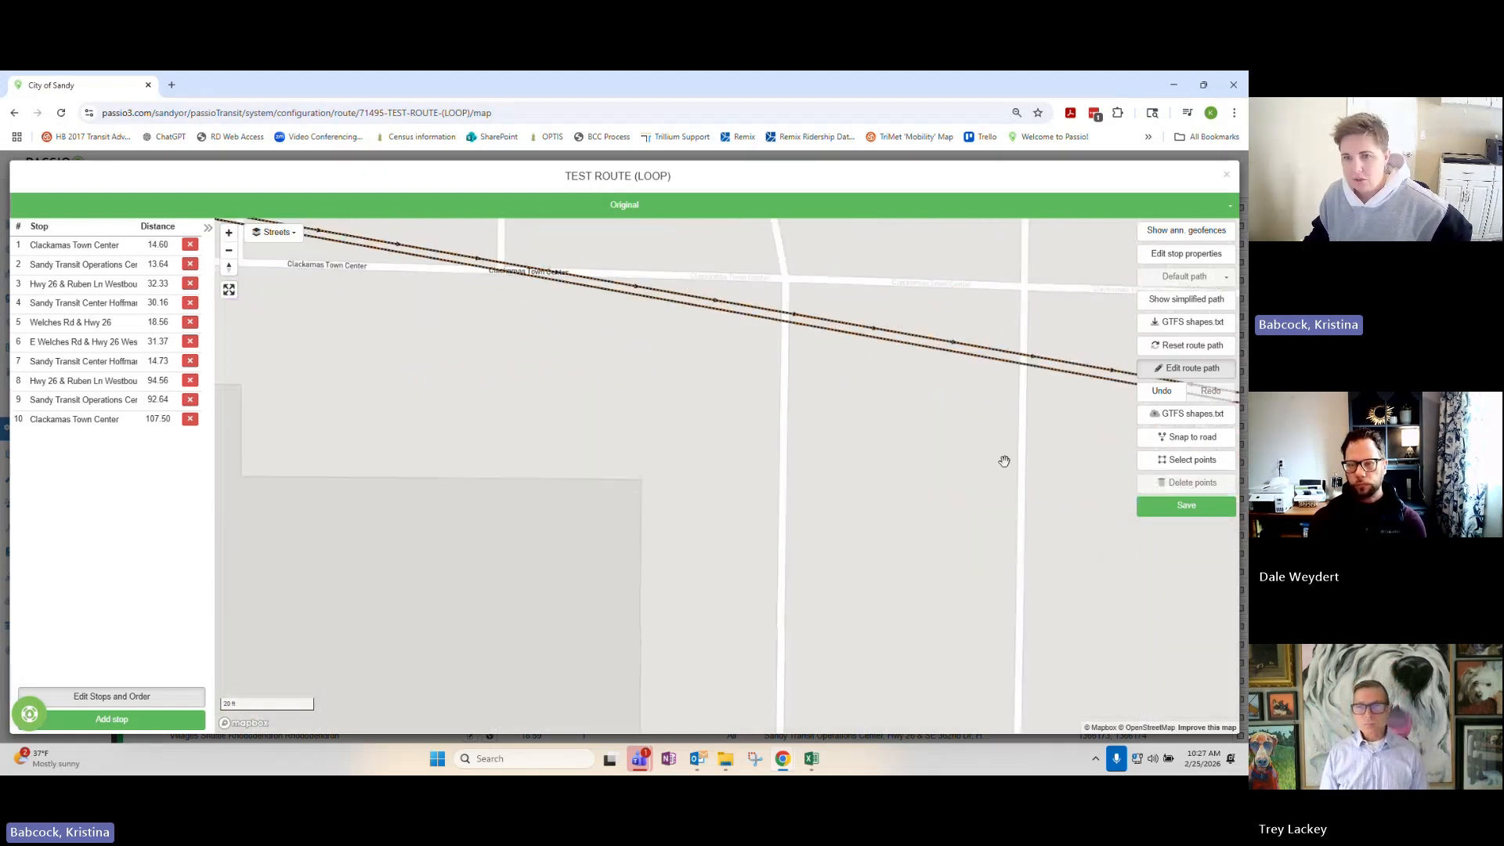
drag(1003, 459, 618, 426)
scroll(943, 507, down, 5)
scroll(943, 507, down, 5)
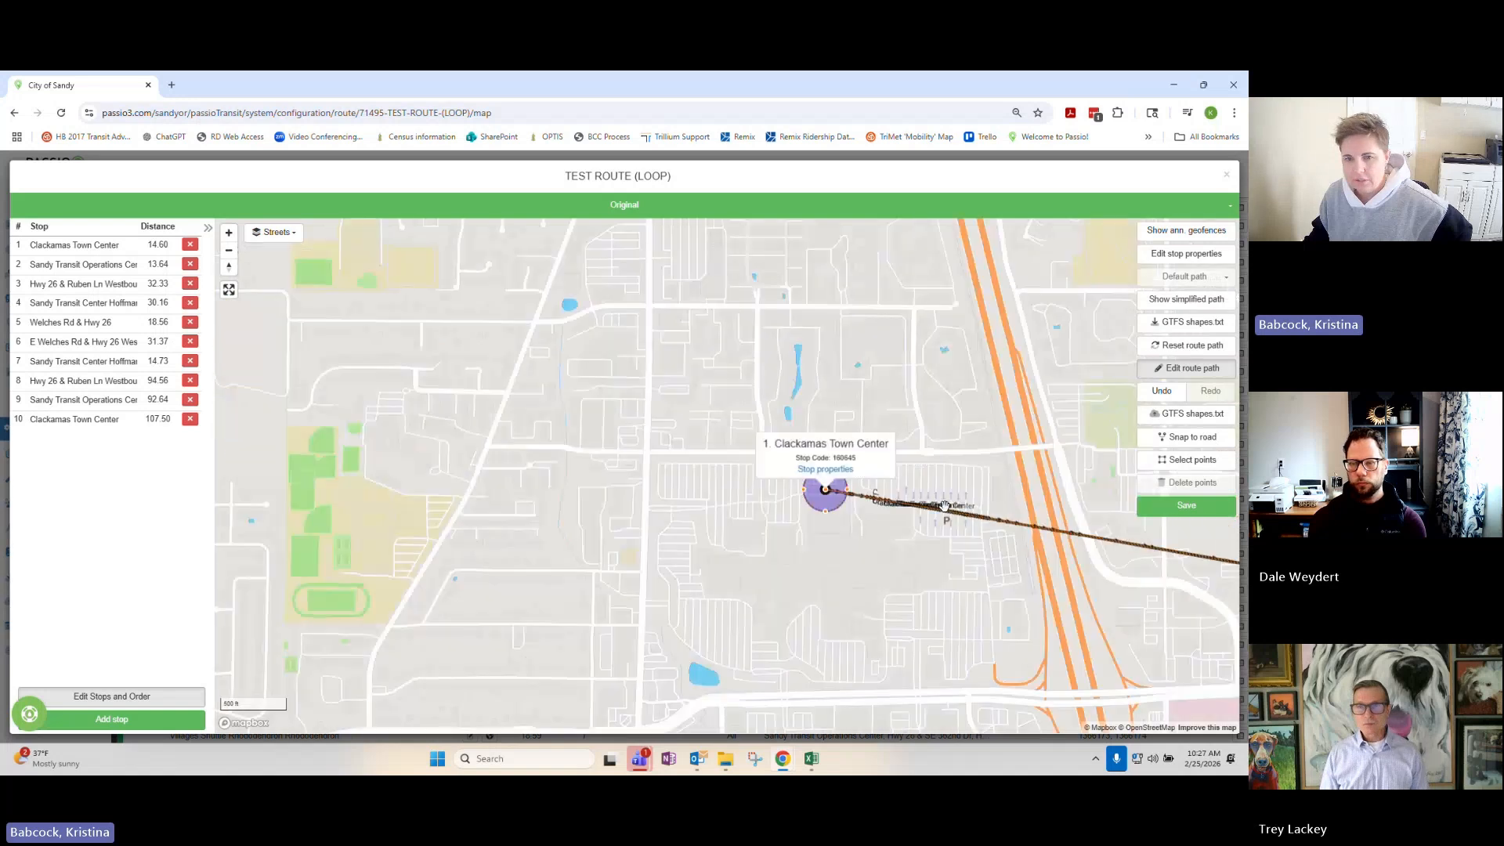
drag(1042, 523, 689, 485)
drag(1096, 583, 783, 470)
drag(1146, 567, 791, 447)
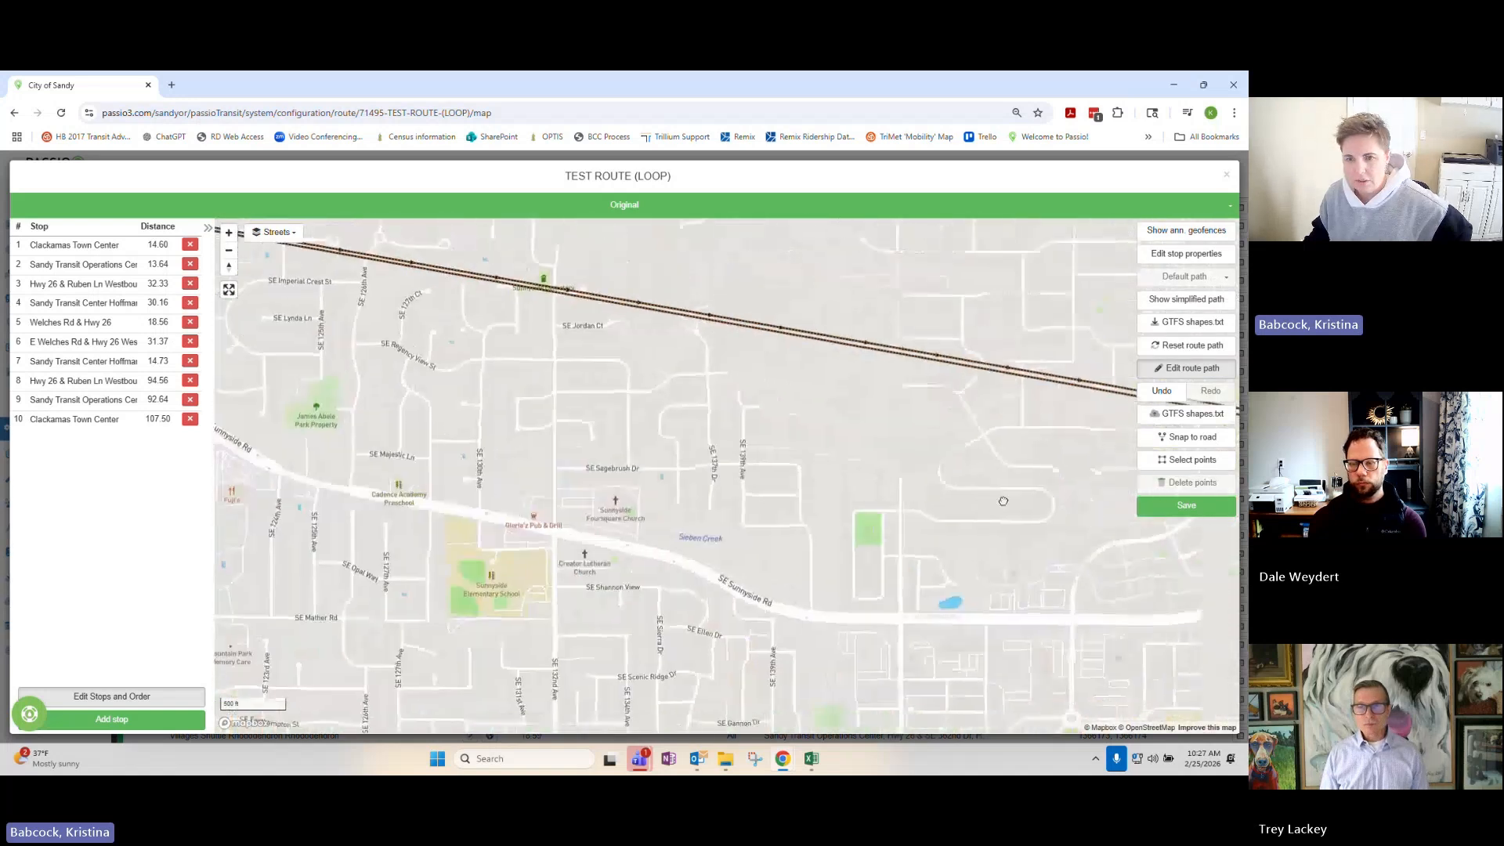
drag(1119, 509, 783, 466)
drag(1104, 509, 846, 441)
drag(1073, 465, 738, 403)
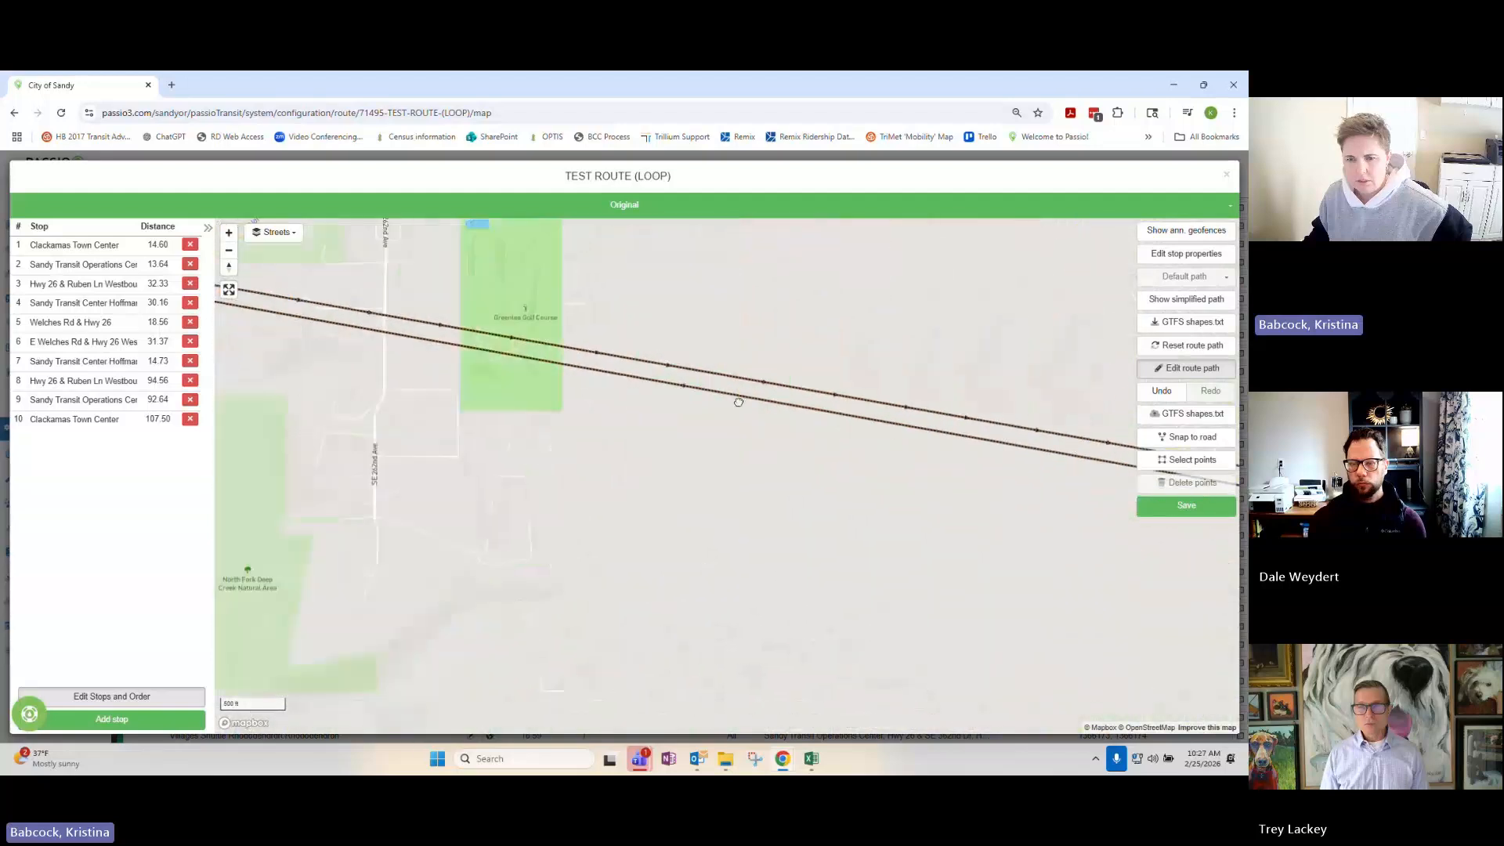
drag(1033, 520, 755, 466)
scroll(812, 492, down, 6)
scroll(819, 491, down, 5)
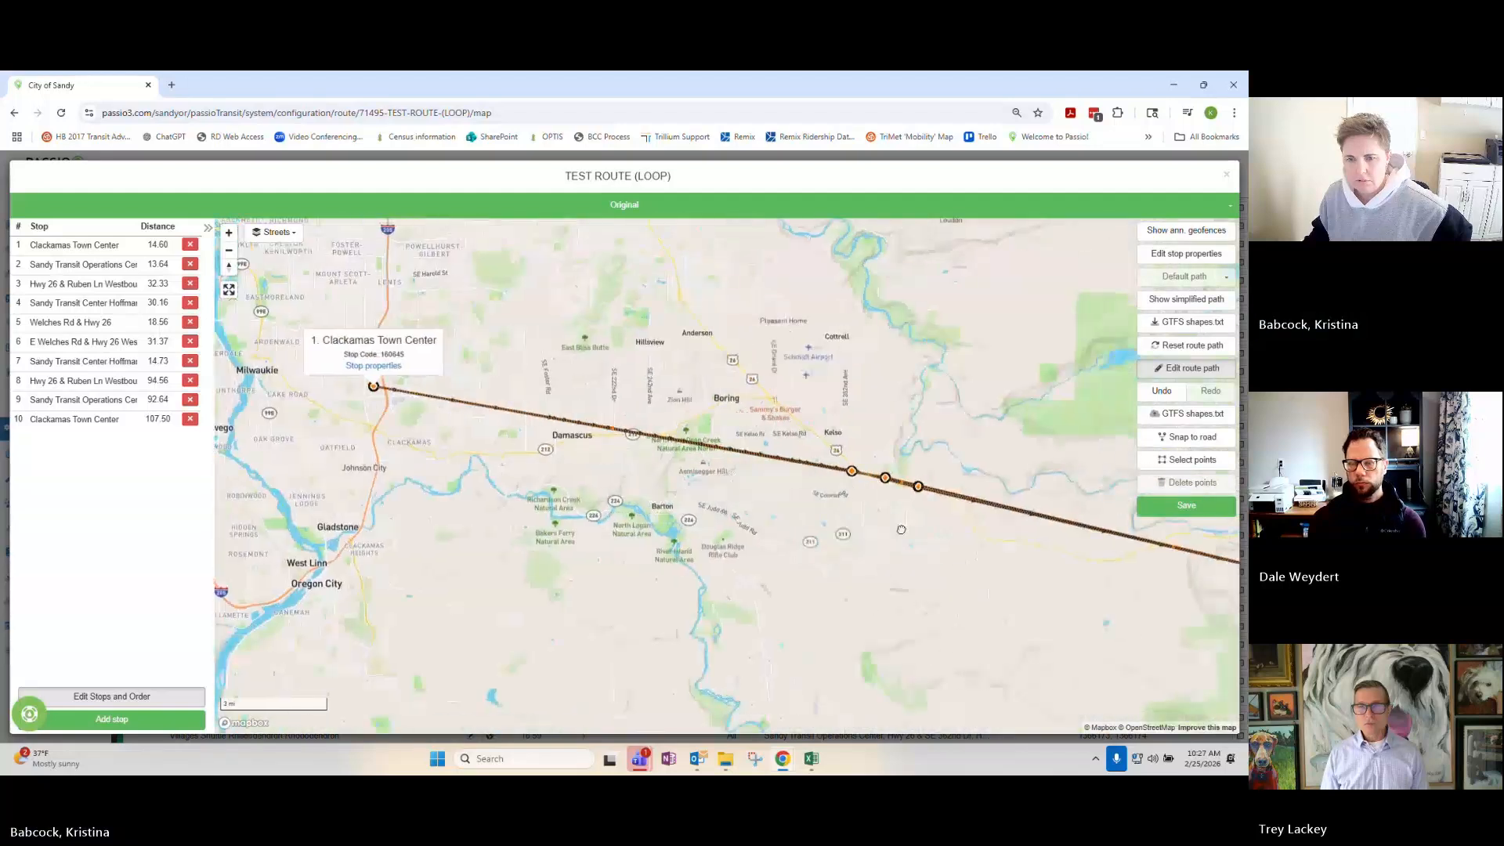
Try to snap the lower path line to the road near the Hoffman St stop in Sandy, and undo the change.
scroll(861, 489, up, 5)
scroll(852, 478, up, 6)
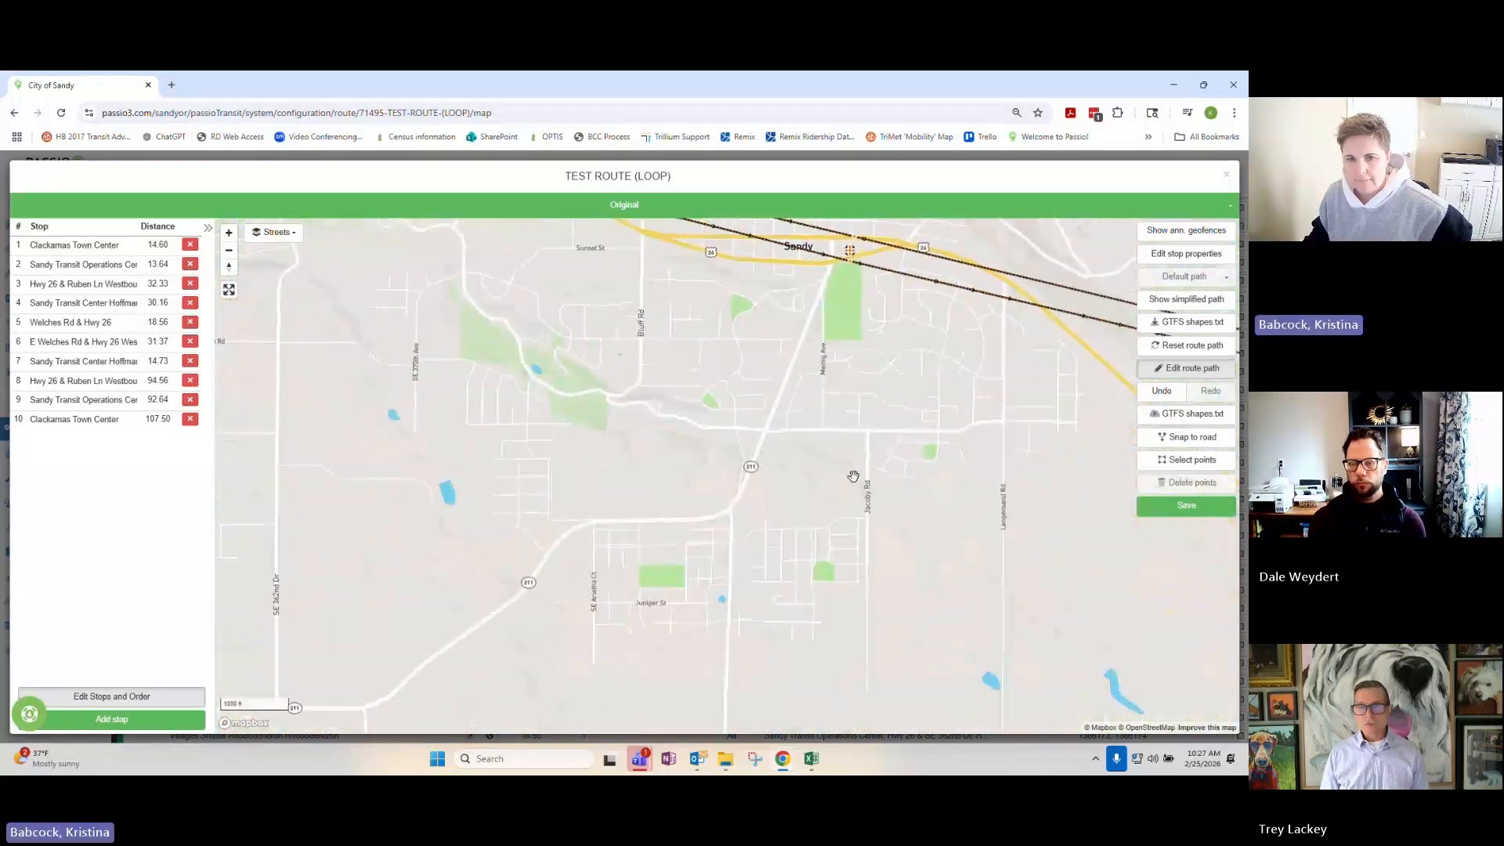
drag(856, 352, 1018, 647)
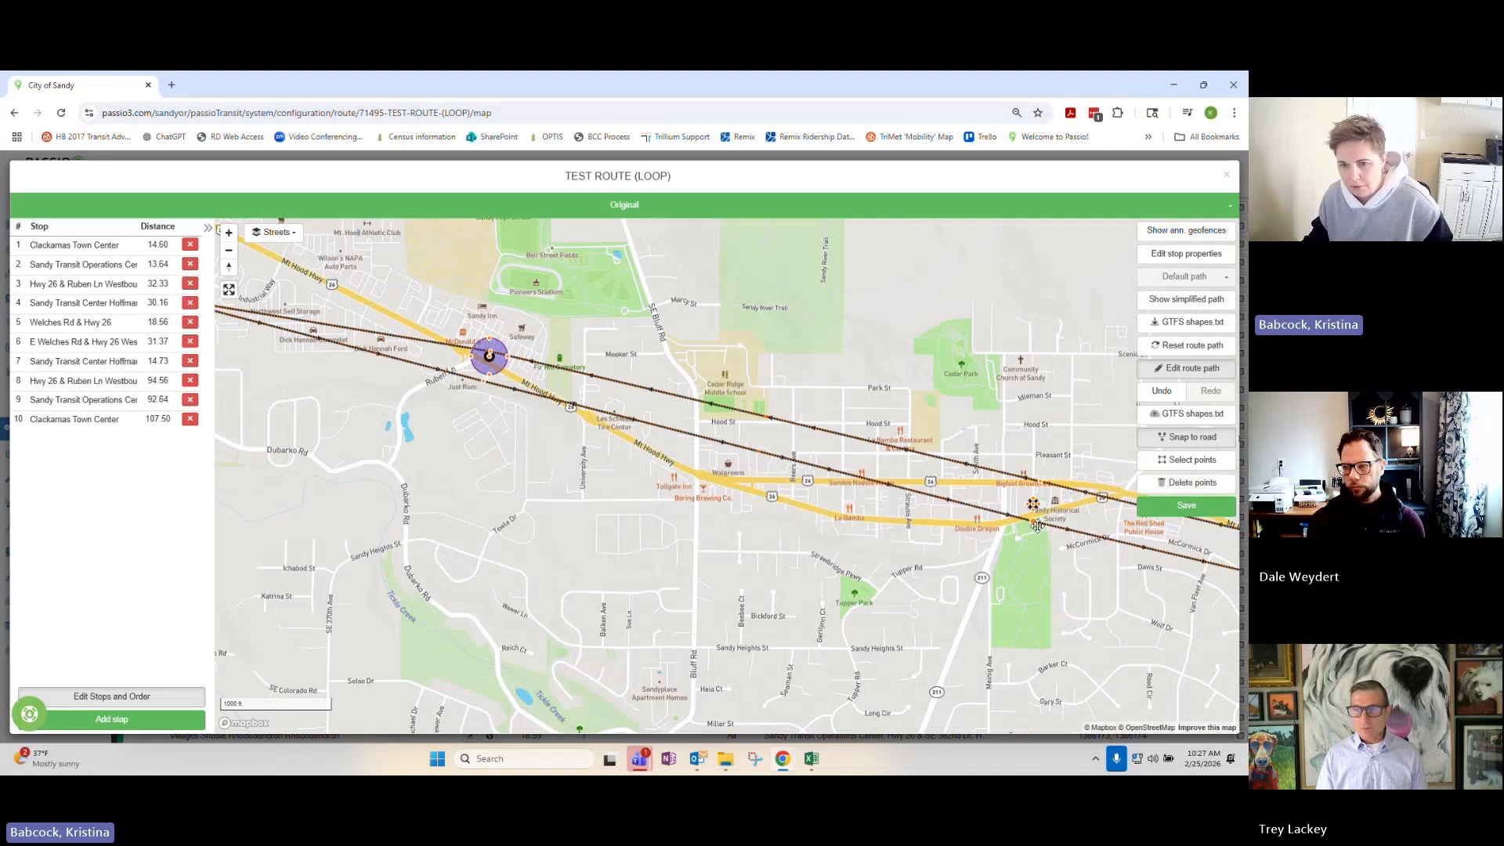
drag(1037, 526, 1022, 526)
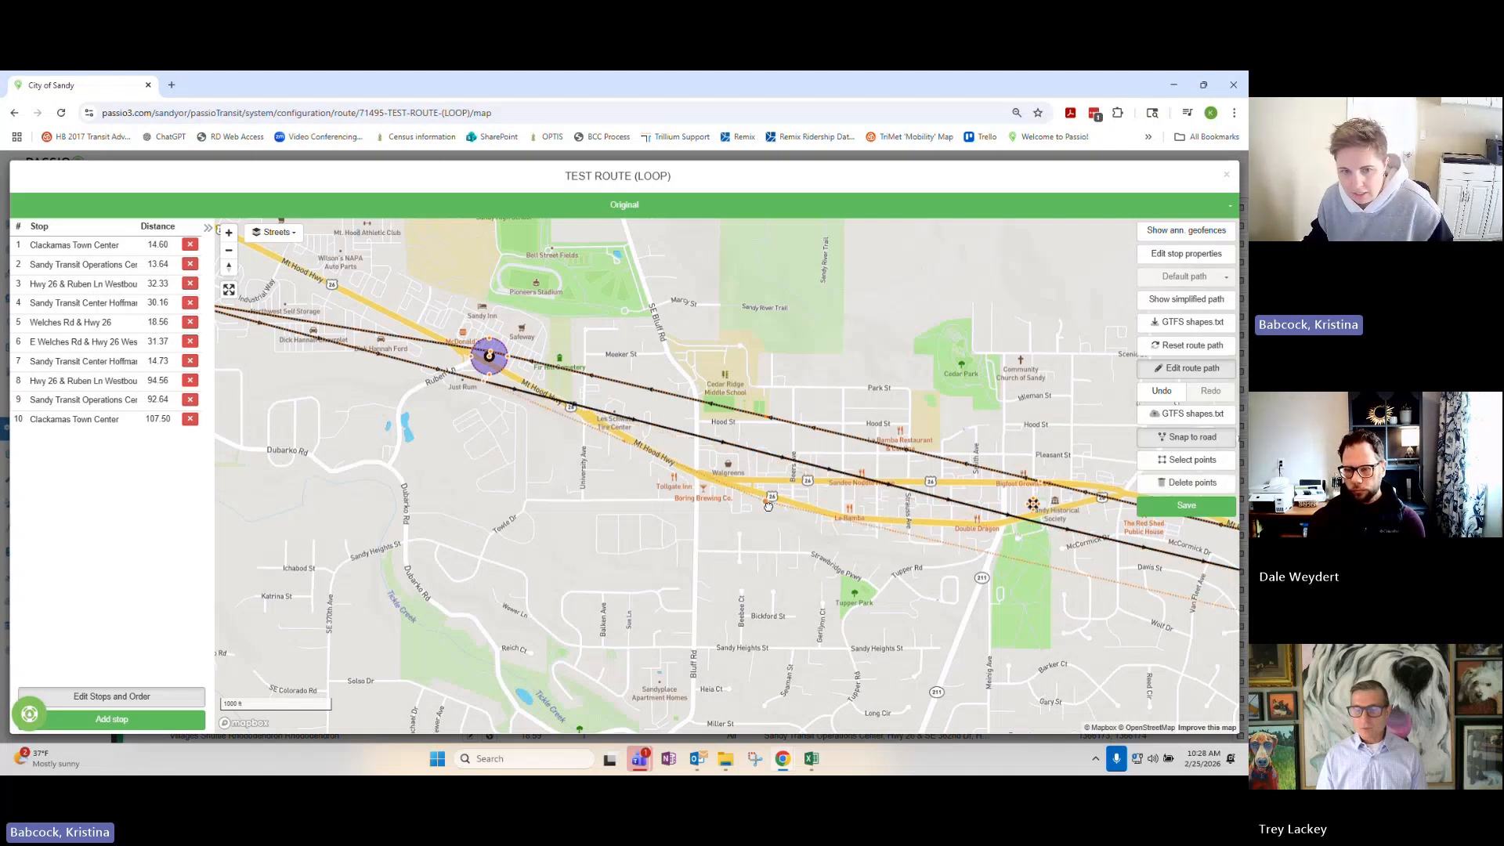
drag(950, 521, 964, 531)
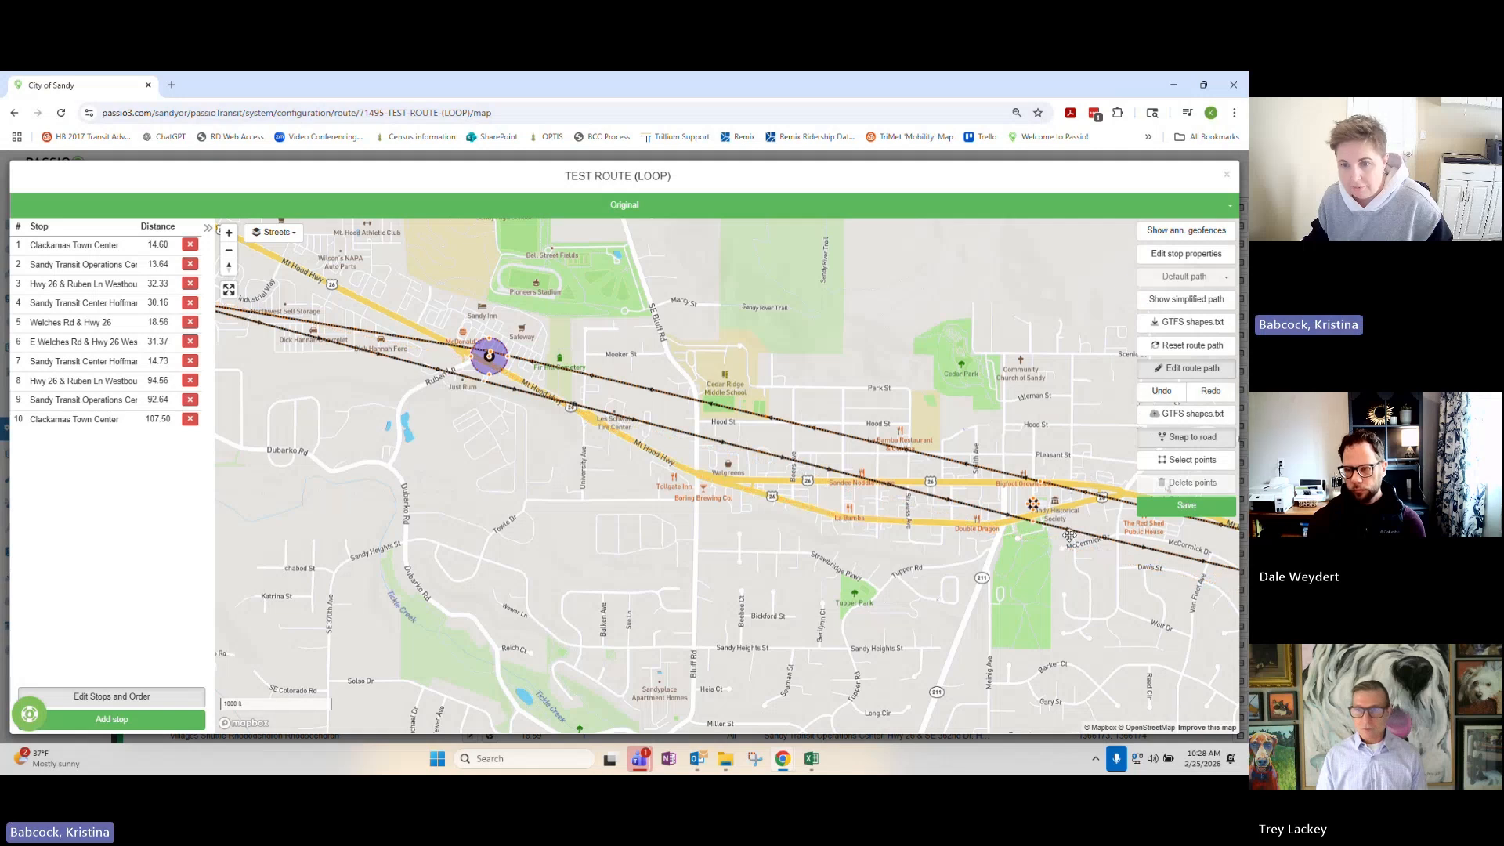
drag(1033, 522, 1031, 529)
click(1161, 390)
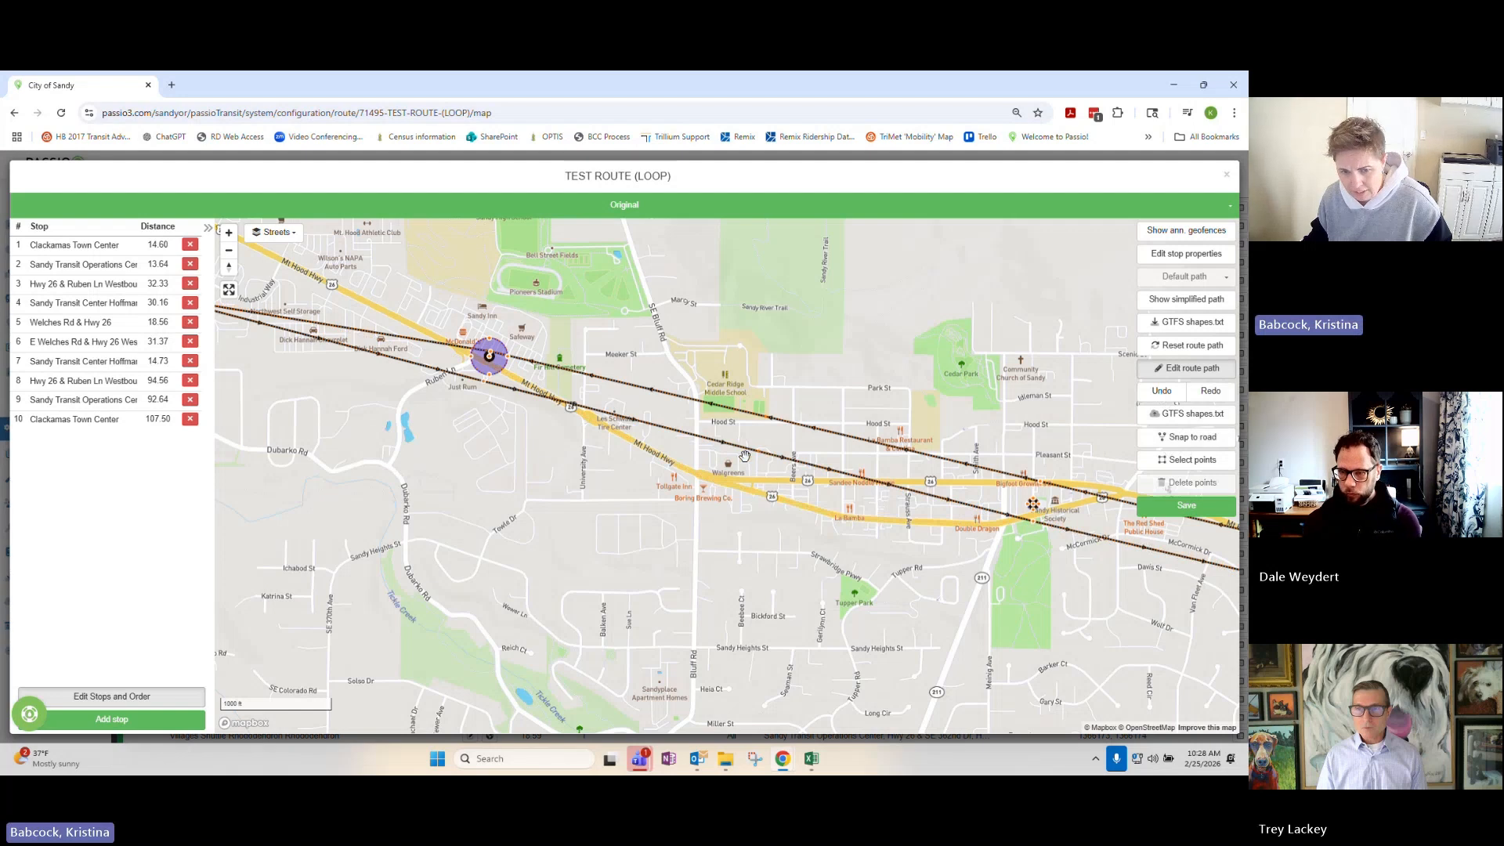
Pull one path line onto Mt Hood Hwy on both sides of Ruben Ln and north of Sandy Transit Operations Center, and save.
drag(754, 452, 684, 483)
drag(581, 483, 795, 617)
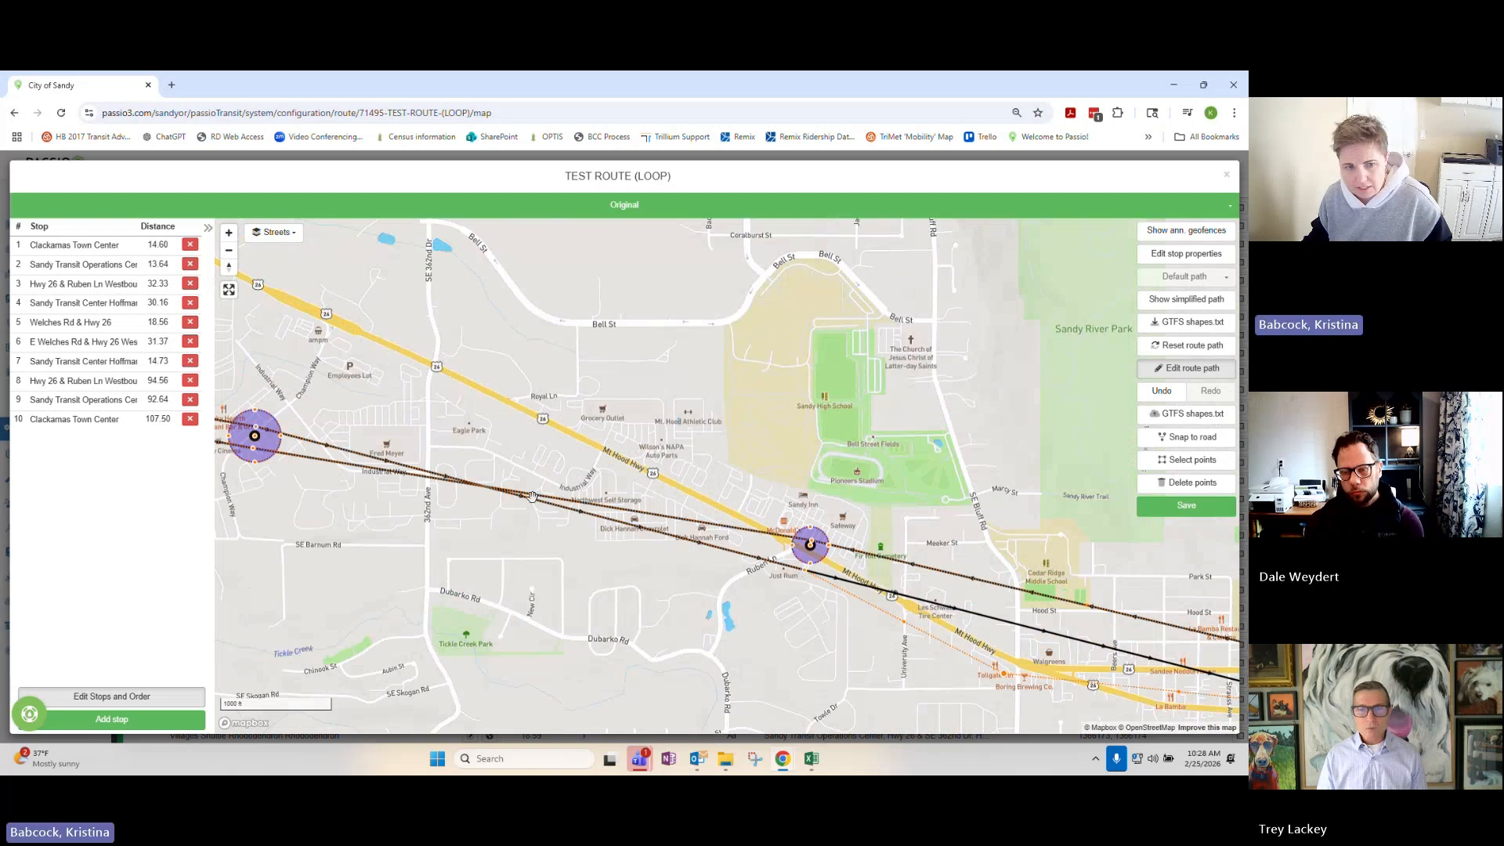
drag(530, 501, 864, 546)
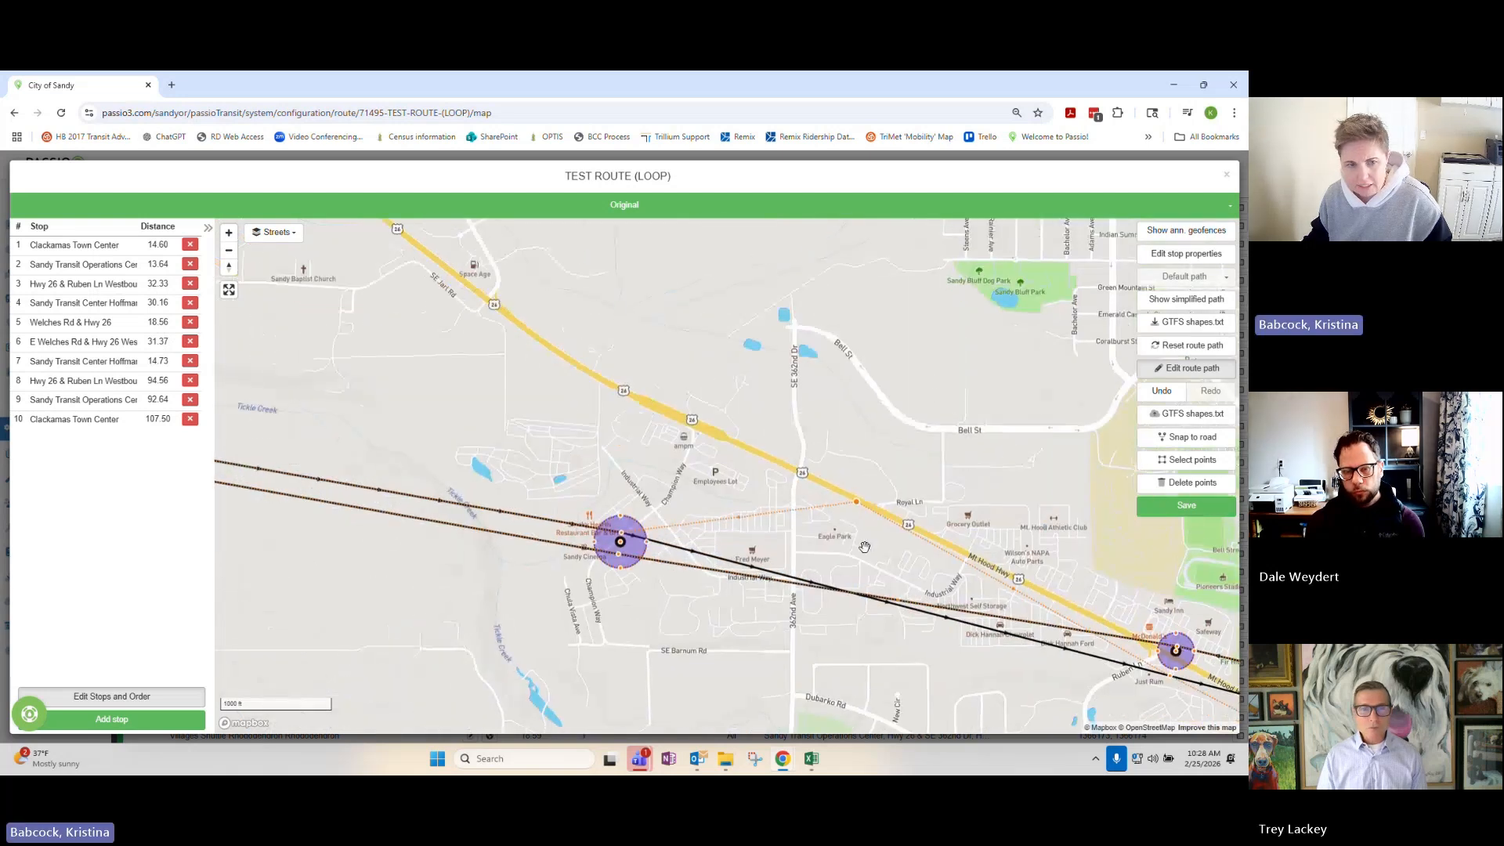
drag(639, 537, 716, 454)
click(1167, 511)
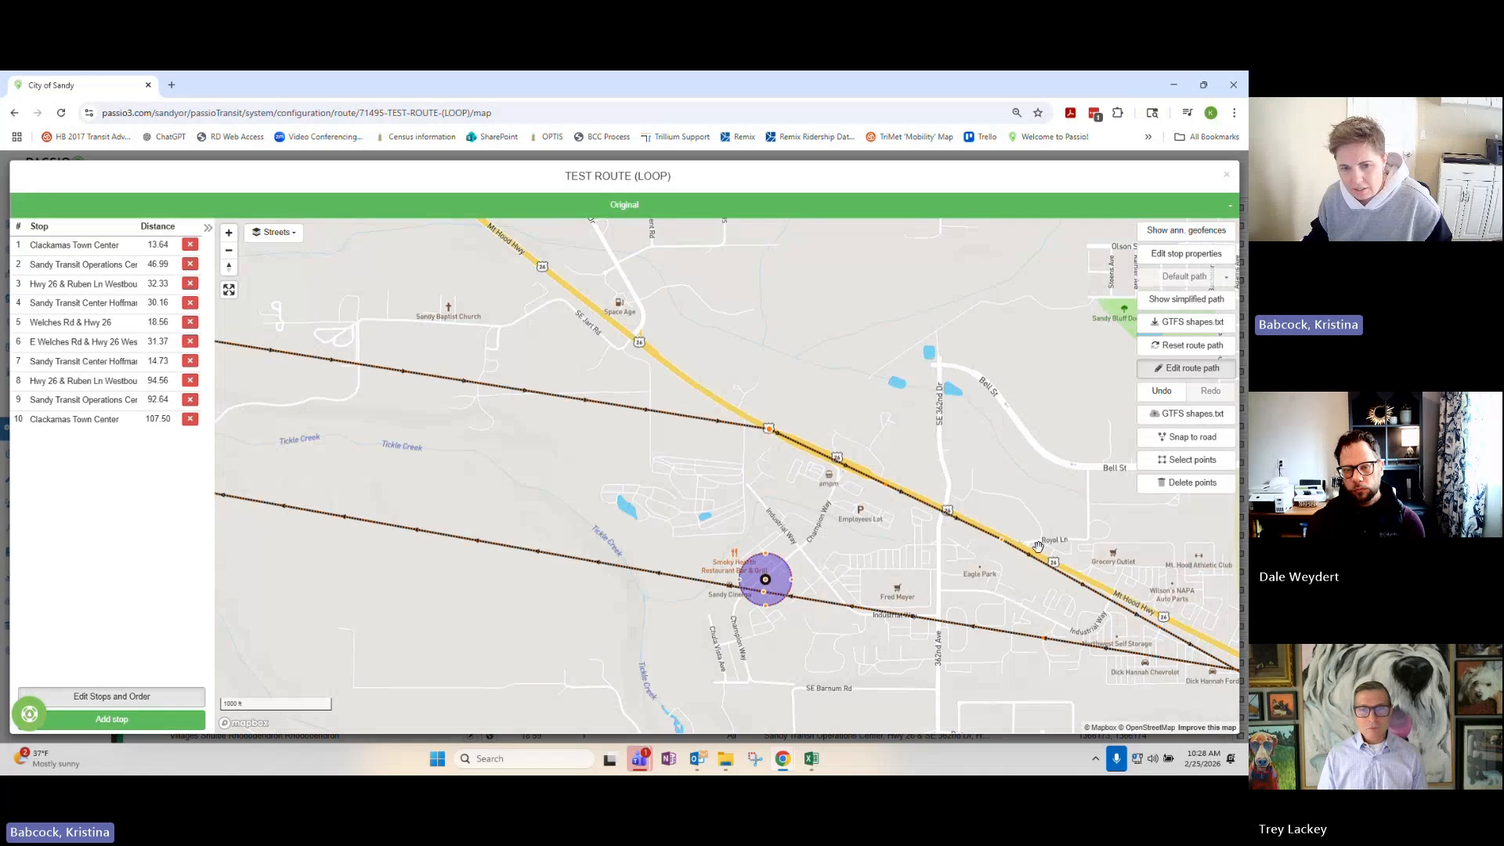
Move the remaining path point at Sandy Transit Operations Center to the north side of Mt Hood Hwy and save the path.
drag(1061, 595, 873, 495)
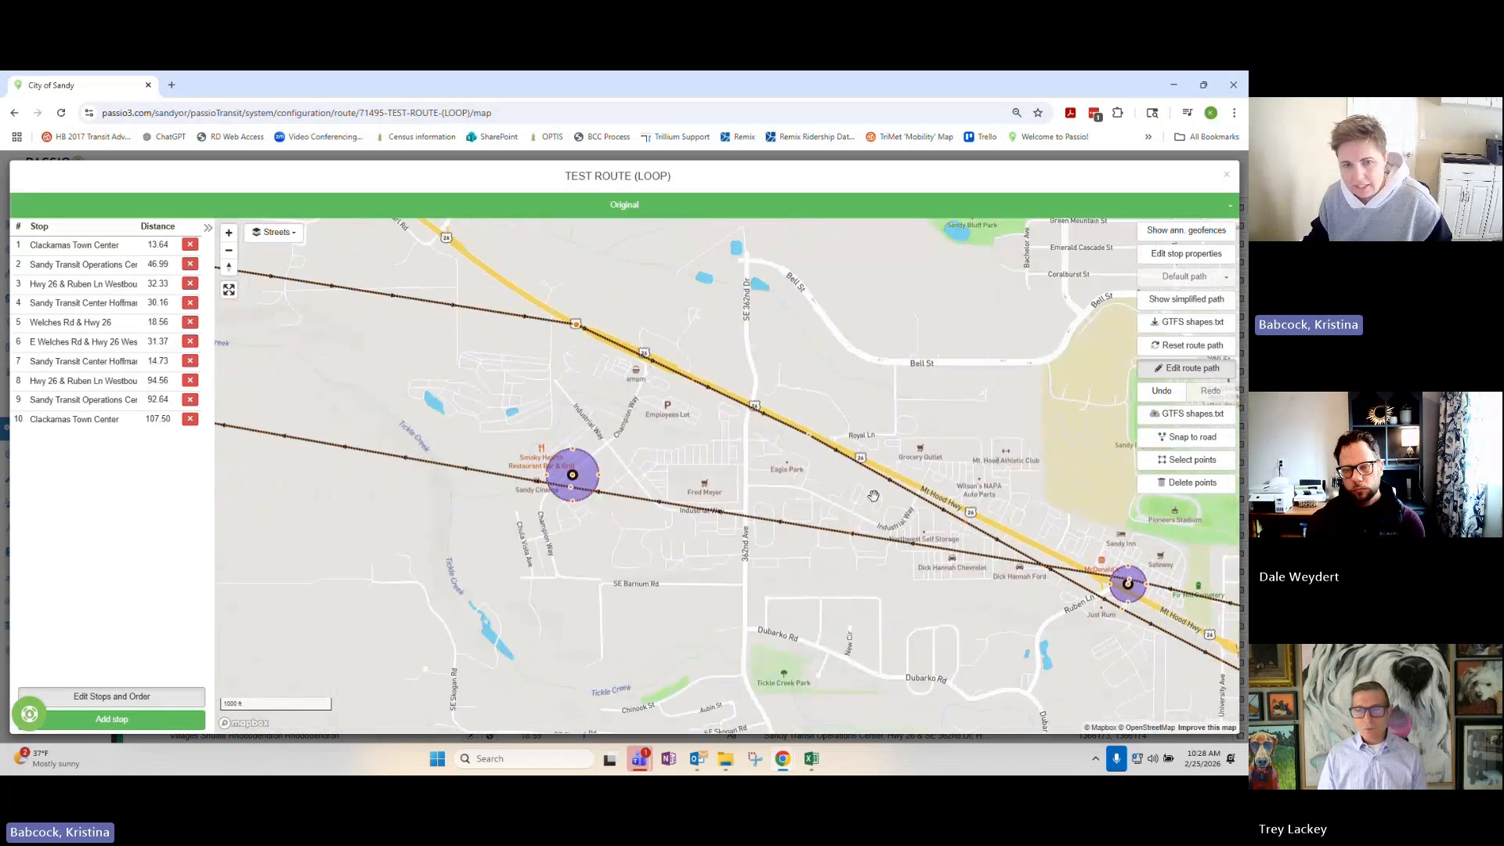
scroll(598, 470, up, 2)
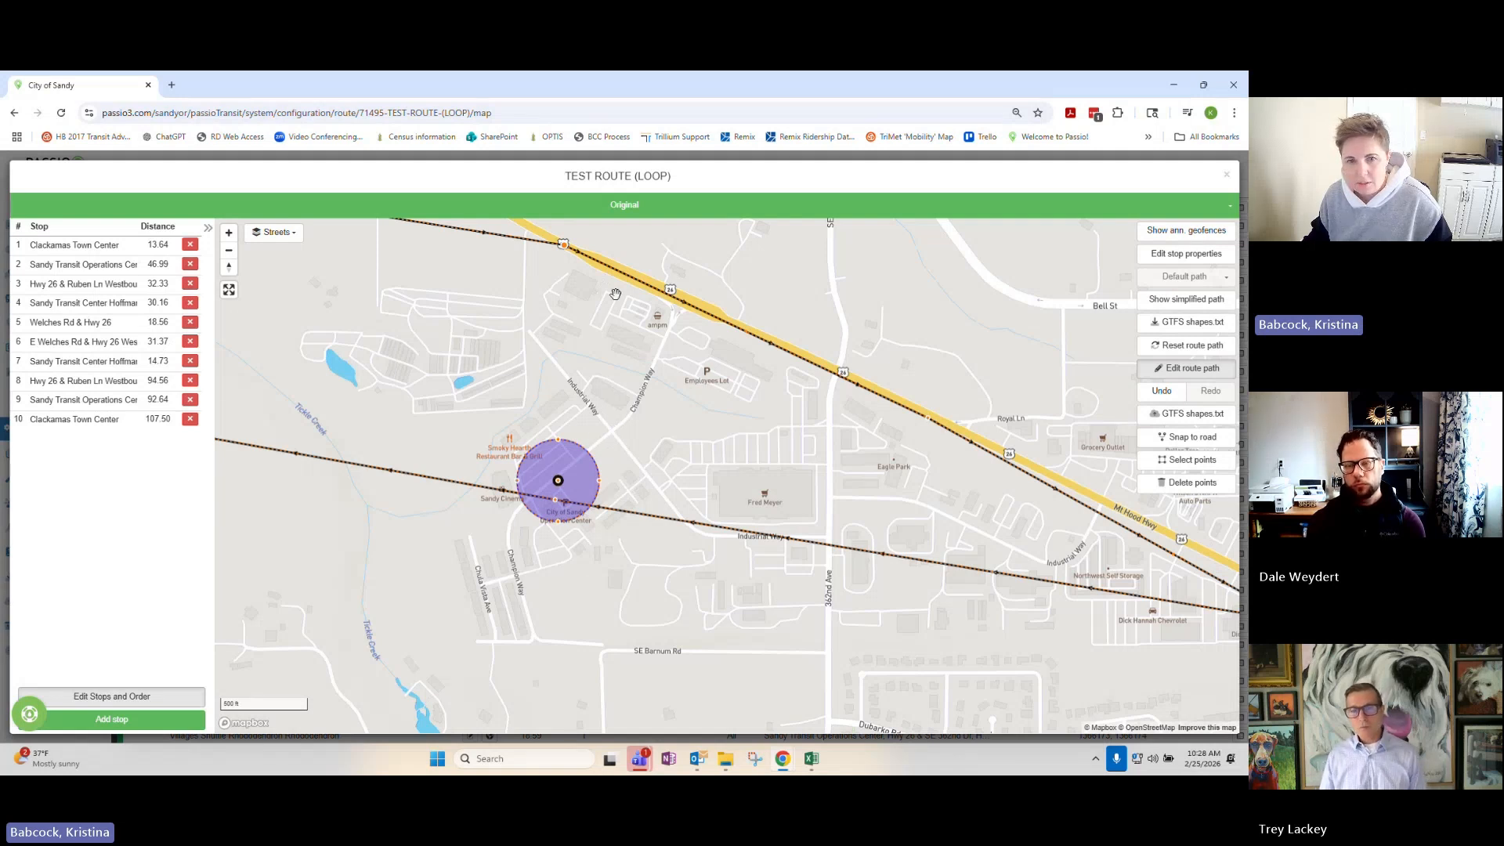
drag(571, 264, 650, 318)
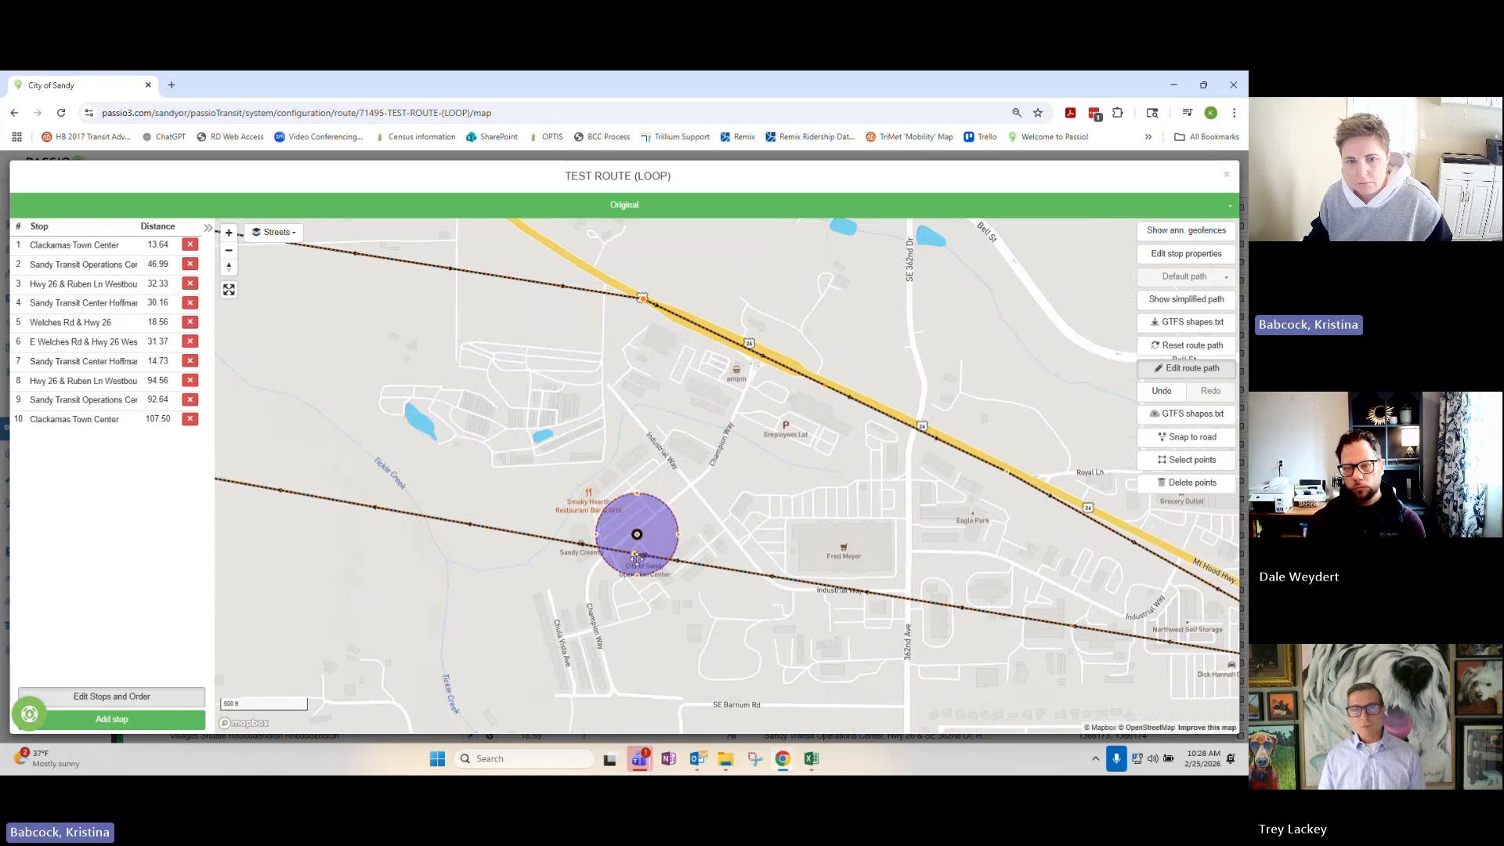
drag(636, 556, 846, 272)
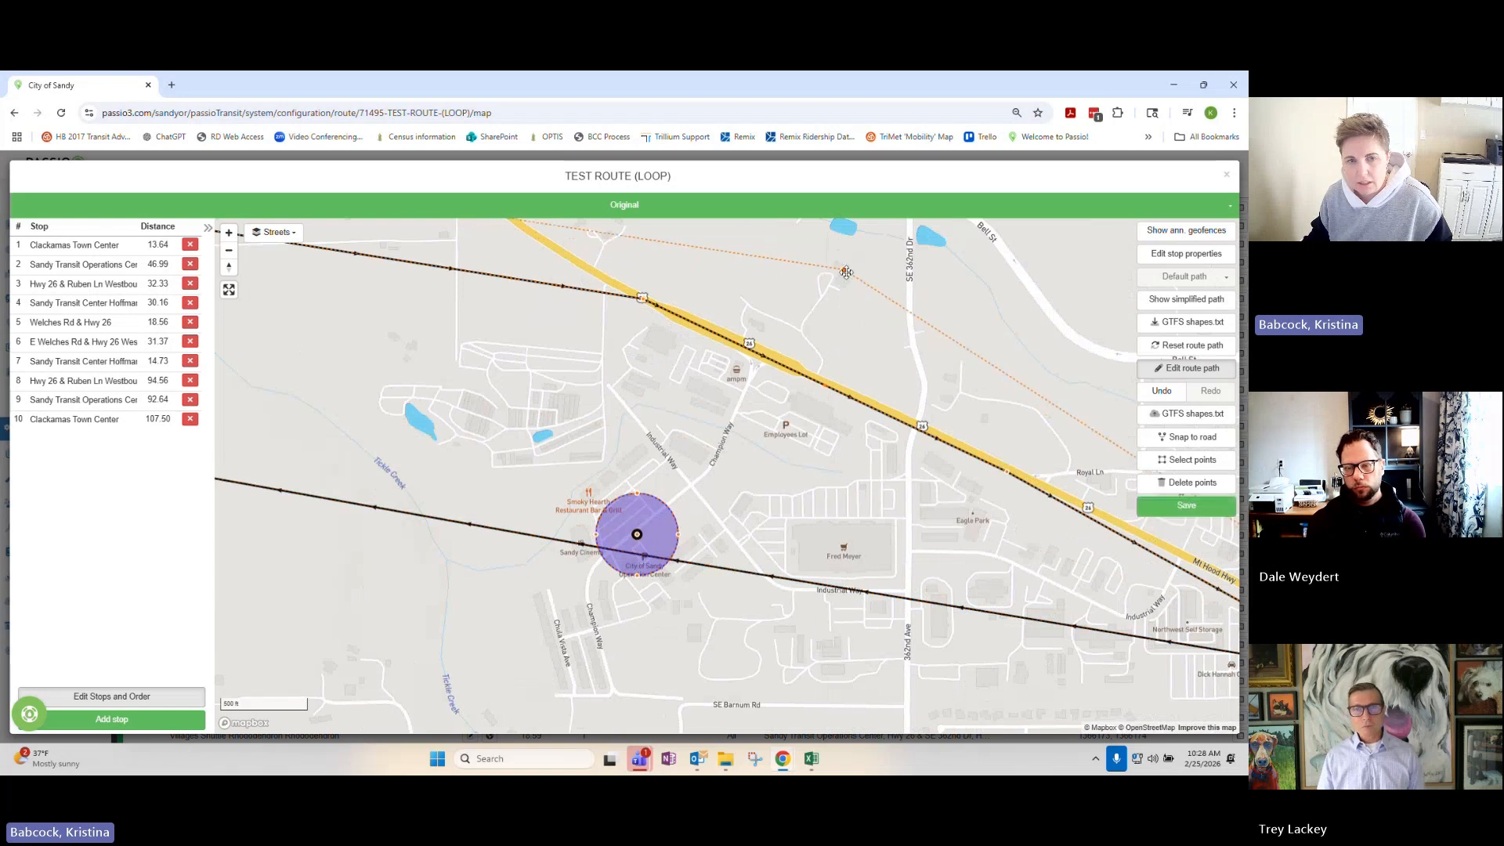
click(1169, 504)
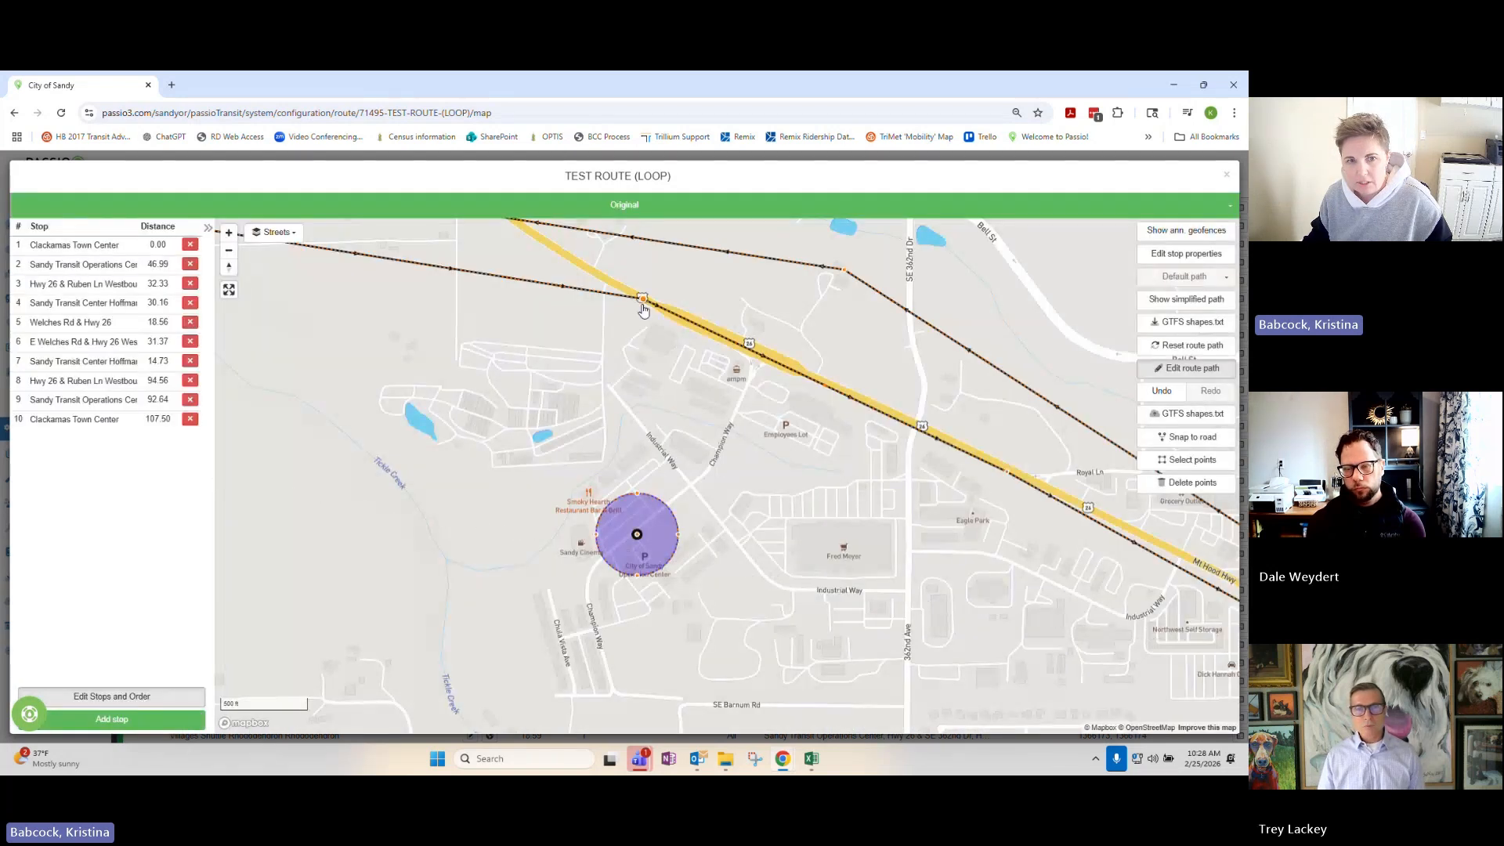
Pull one path line from Mt Hood Hwy down around the Sandy Transit Operations Center stop, forming a loop back to the highway.
drag(643, 301, 636, 533)
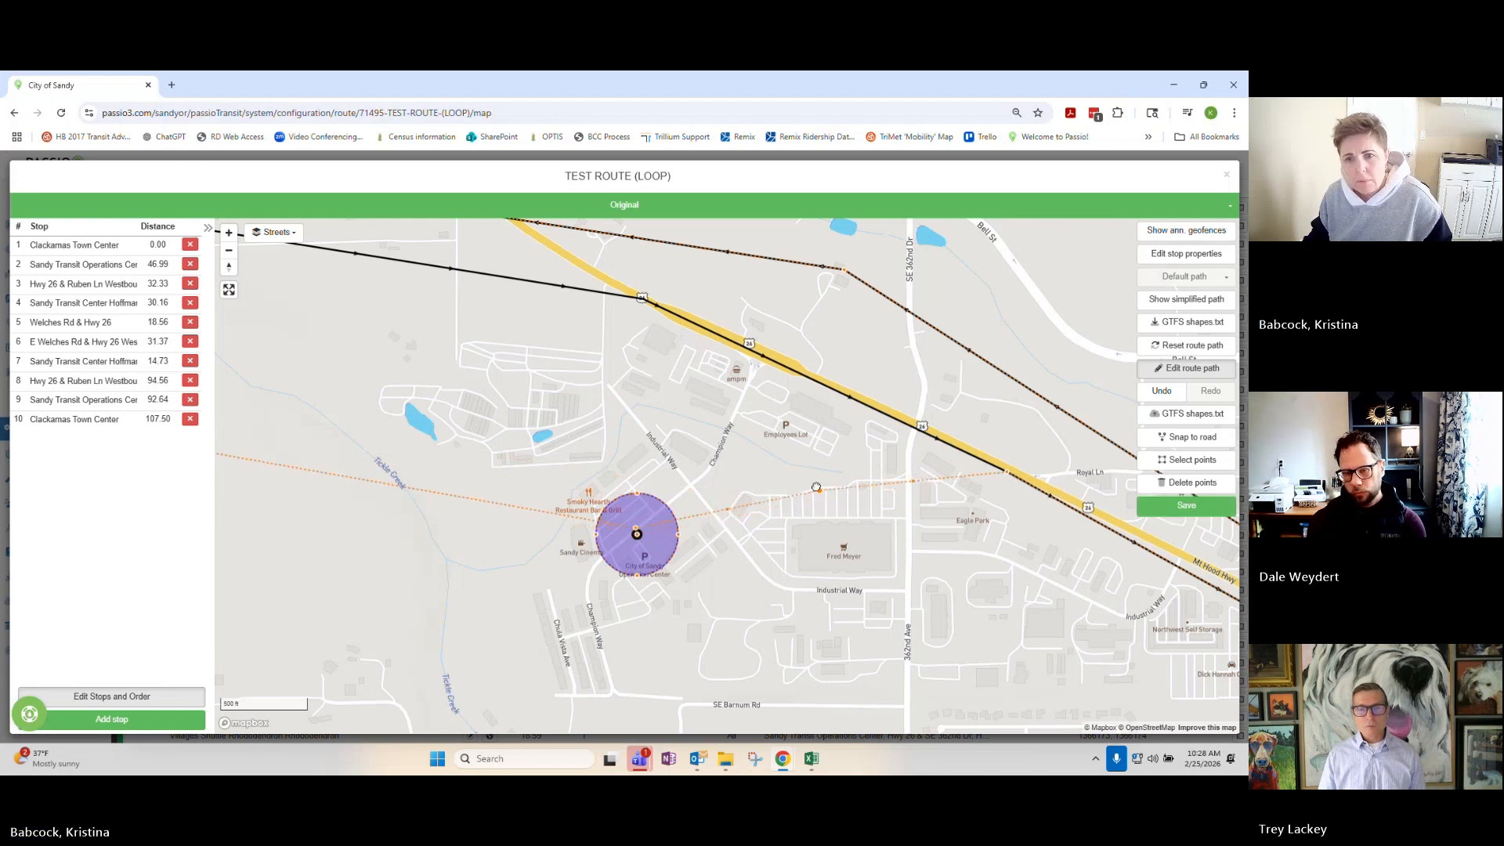
drag(818, 502, 770, 343)
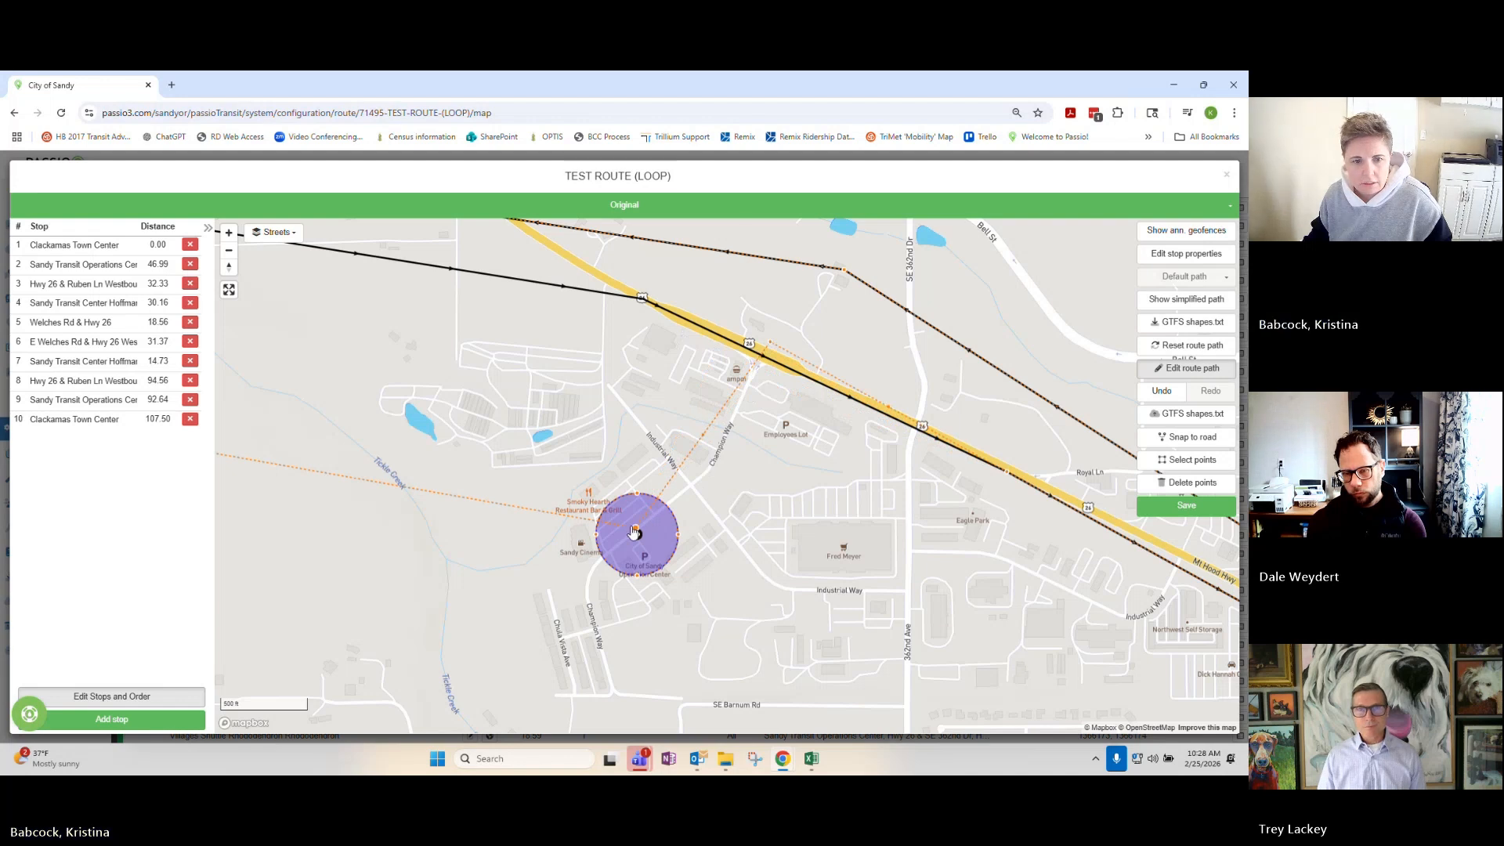
drag(635, 529, 572, 492)
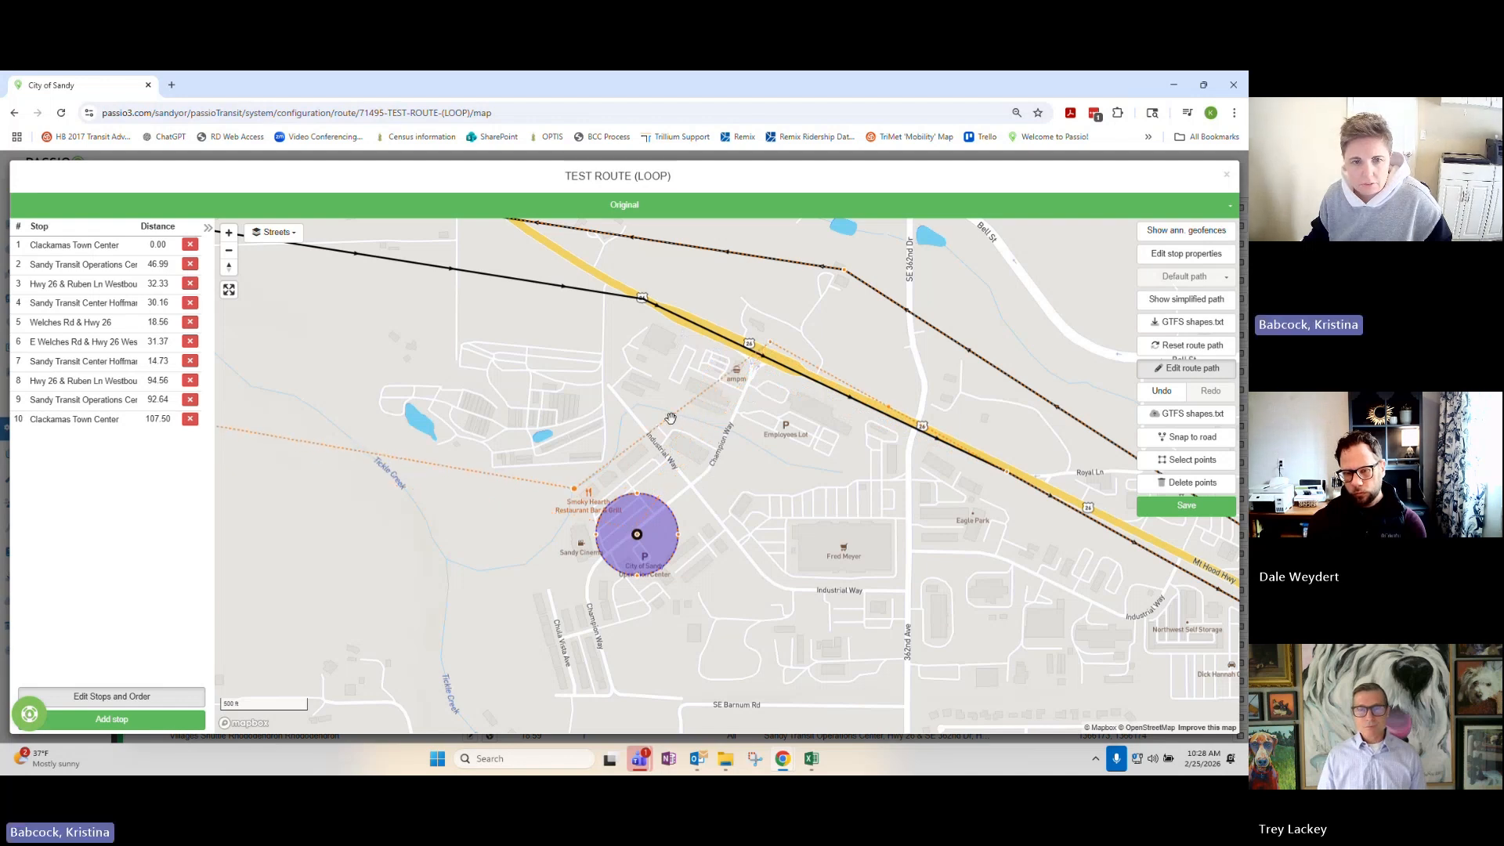
drag(671, 417, 665, 446)
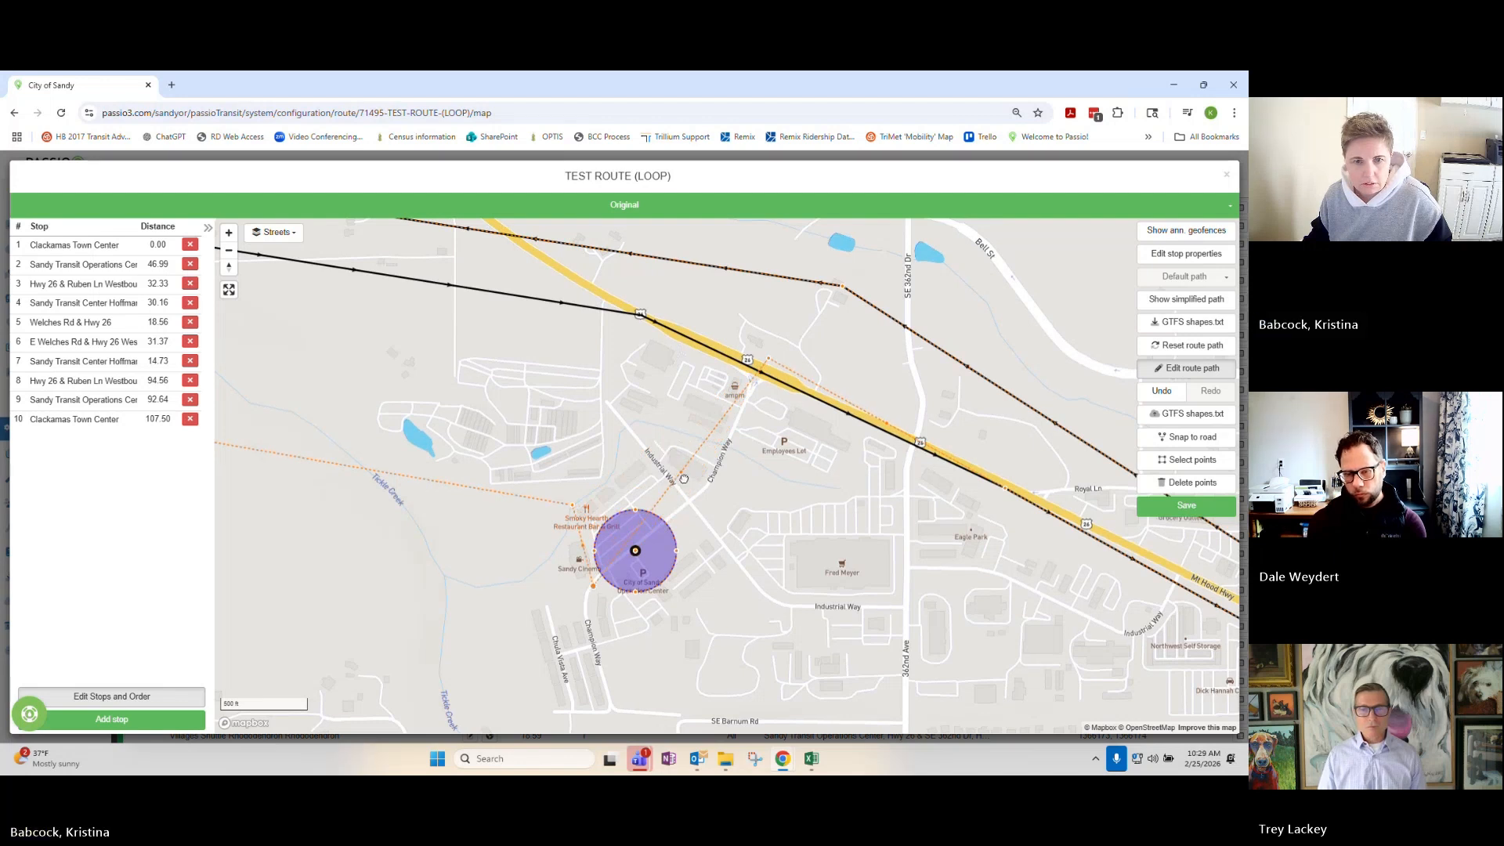
drag(679, 475, 783, 660)
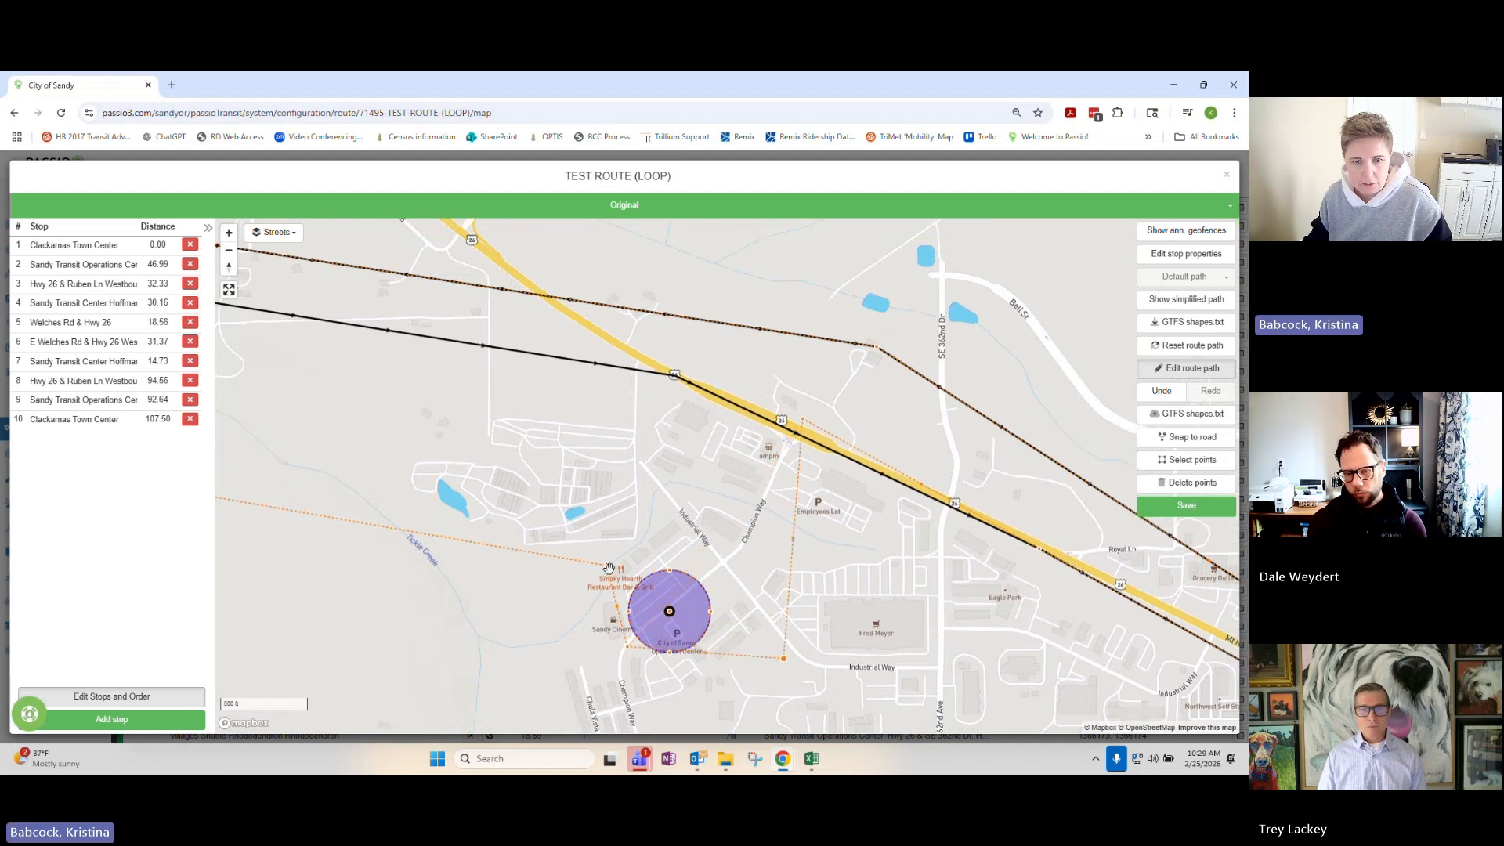
drag(612, 564, 724, 381)
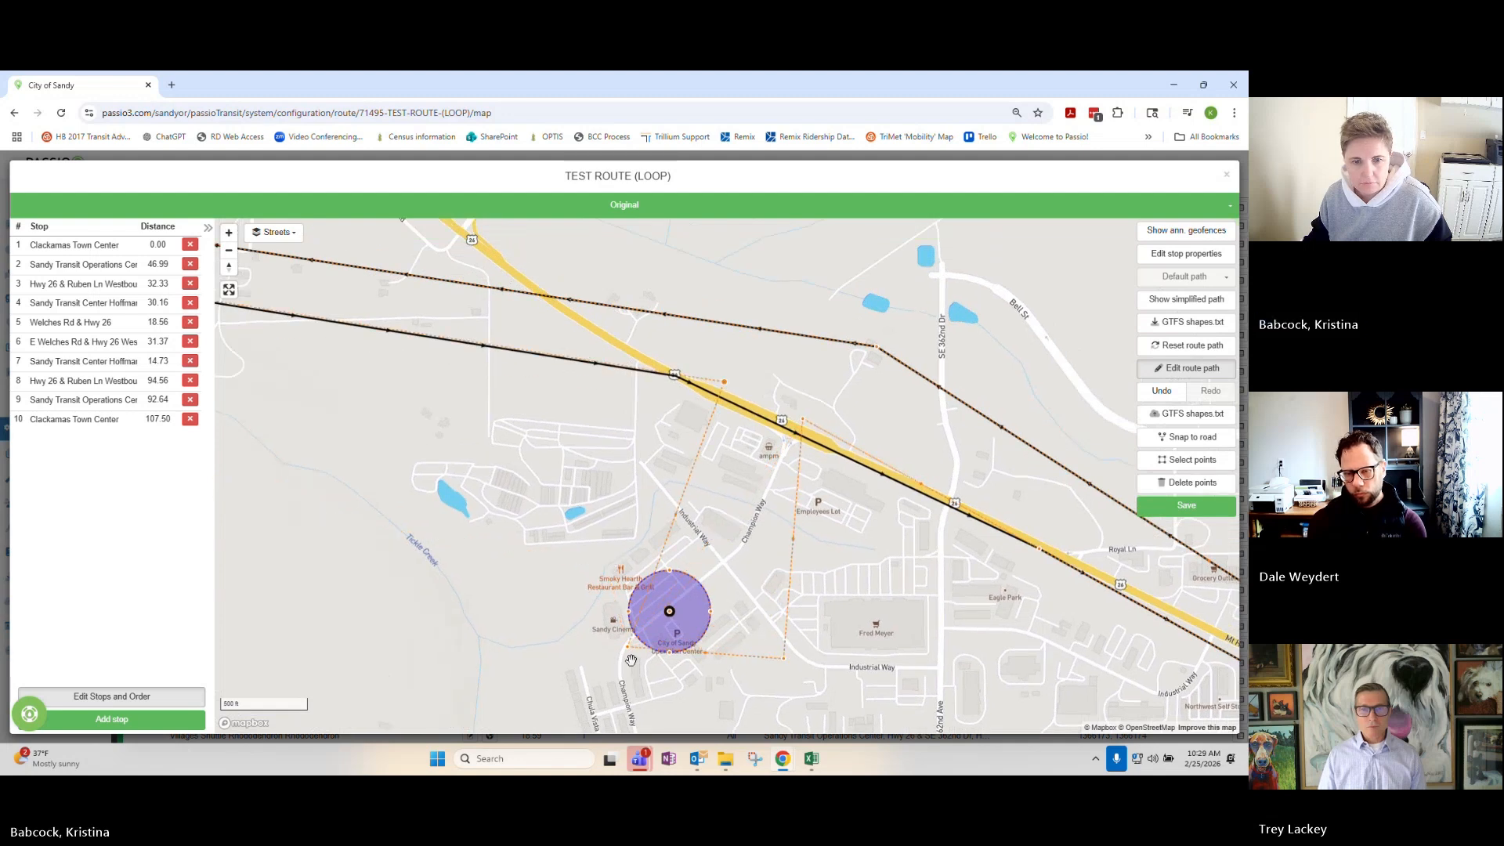
Try to fit the loop around Sandy Transit Operations Center to Champion Way with Snap to road, and save the path.
drag(649, 608, 736, 553)
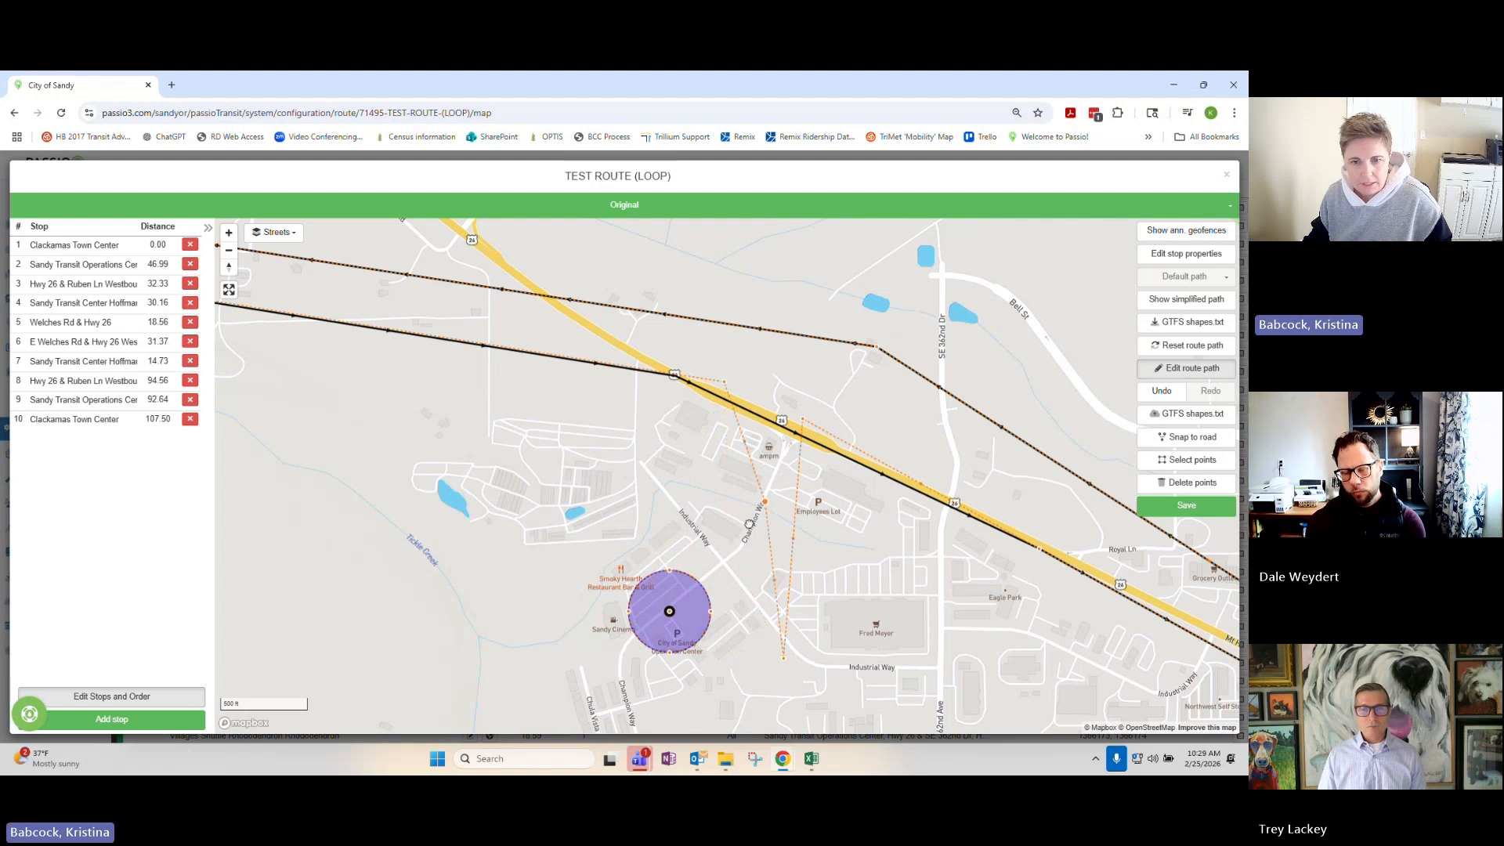
drag(785, 662, 626, 624)
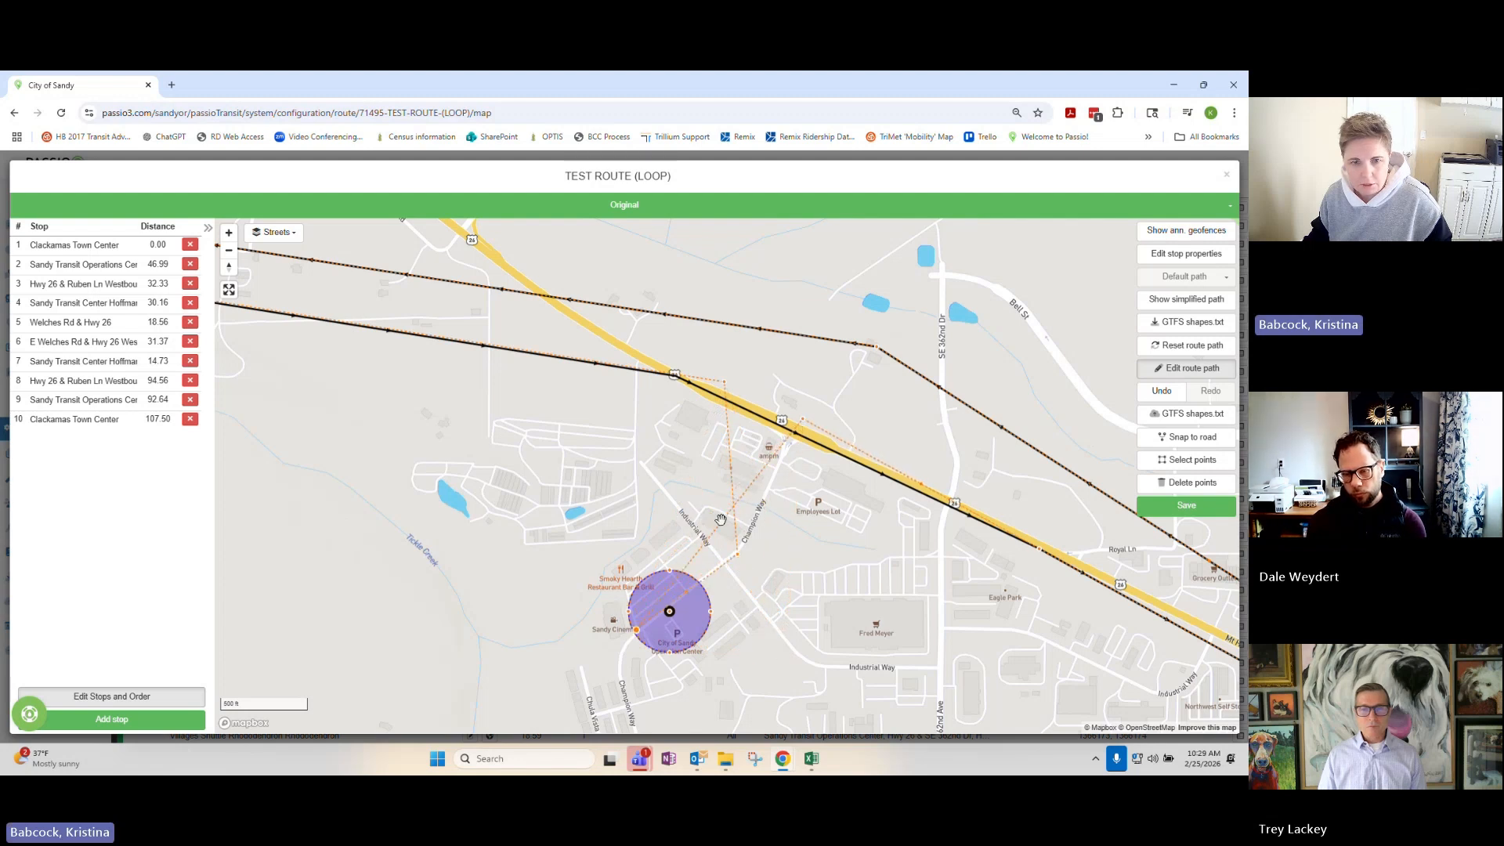
drag(618, 586, 619, 586)
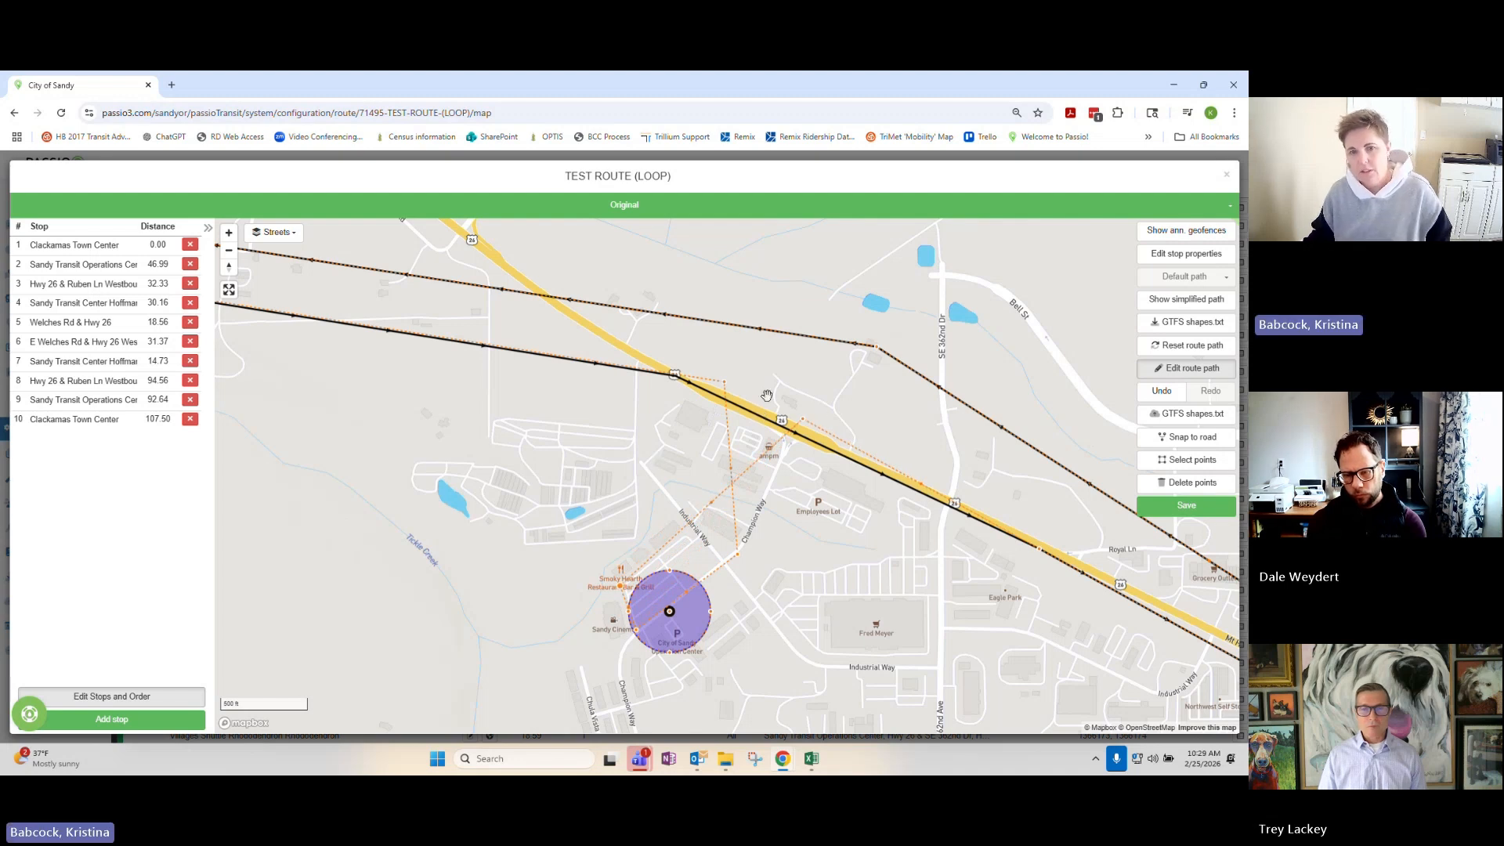
click(637, 632)
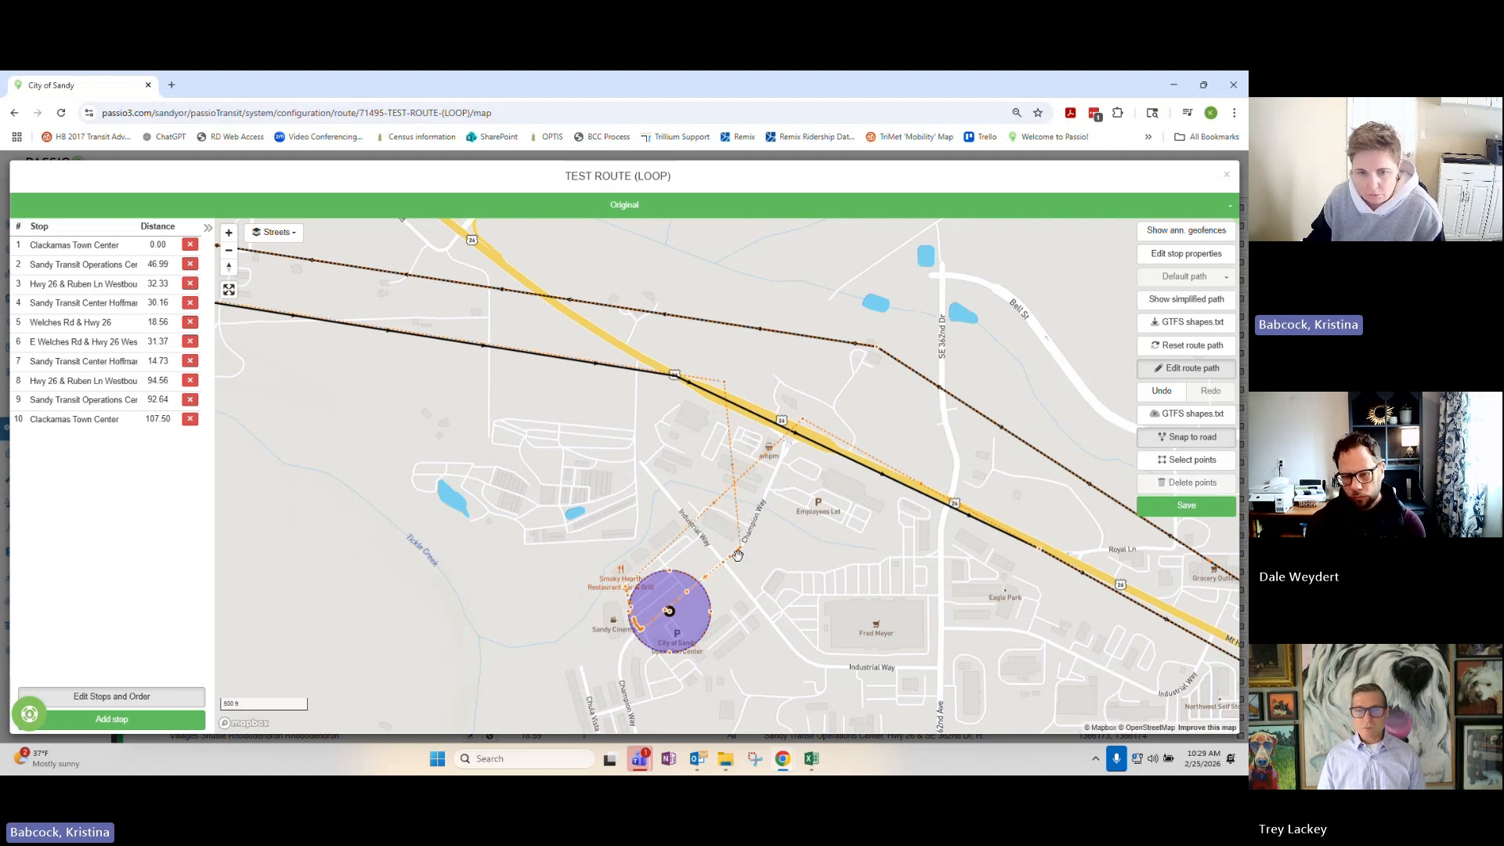
drag(738, 407, 797, 429)
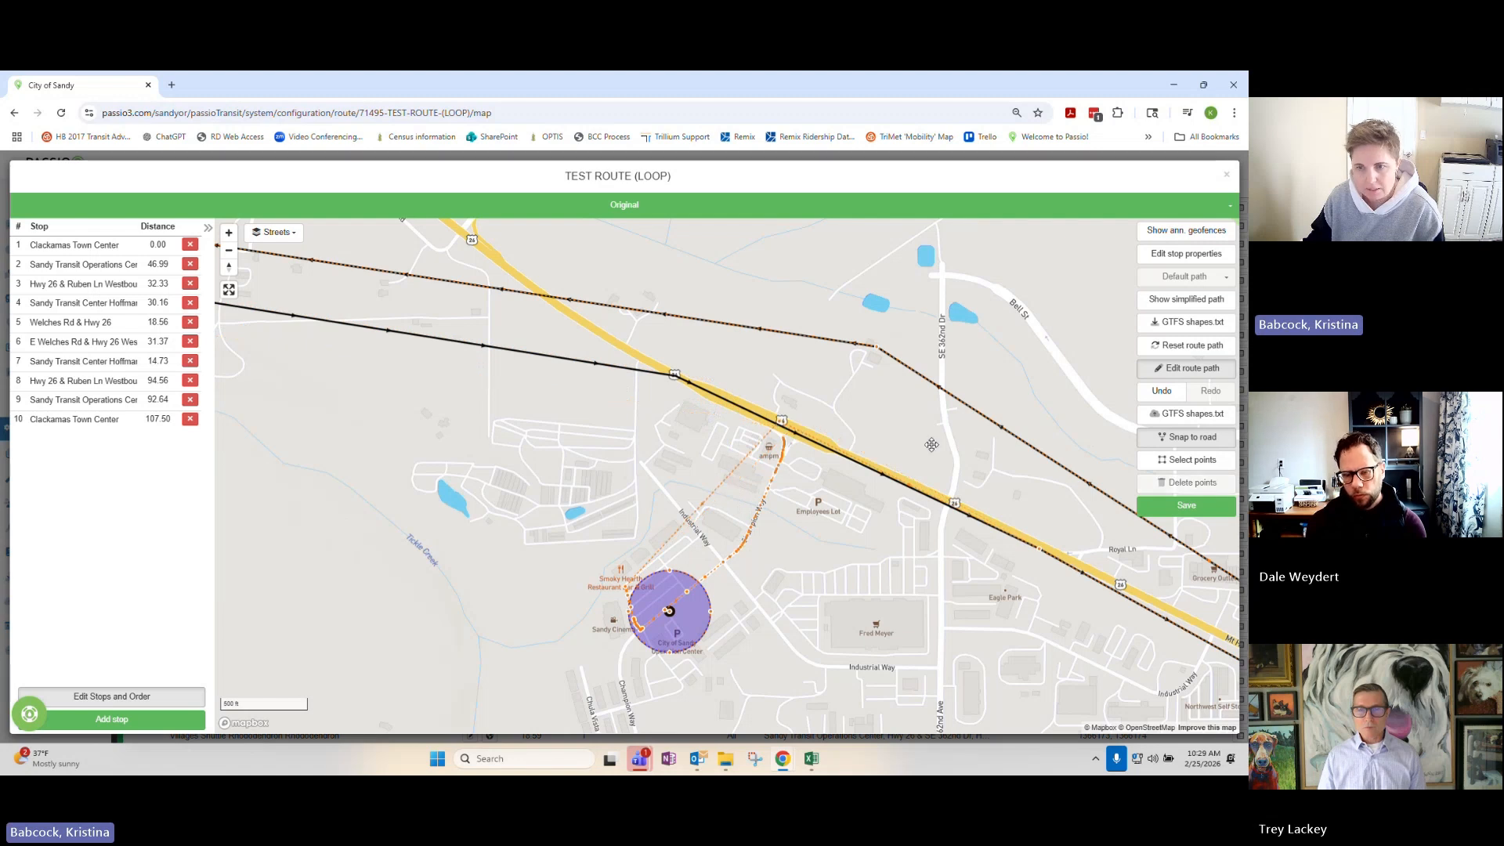
click(1184, 508)
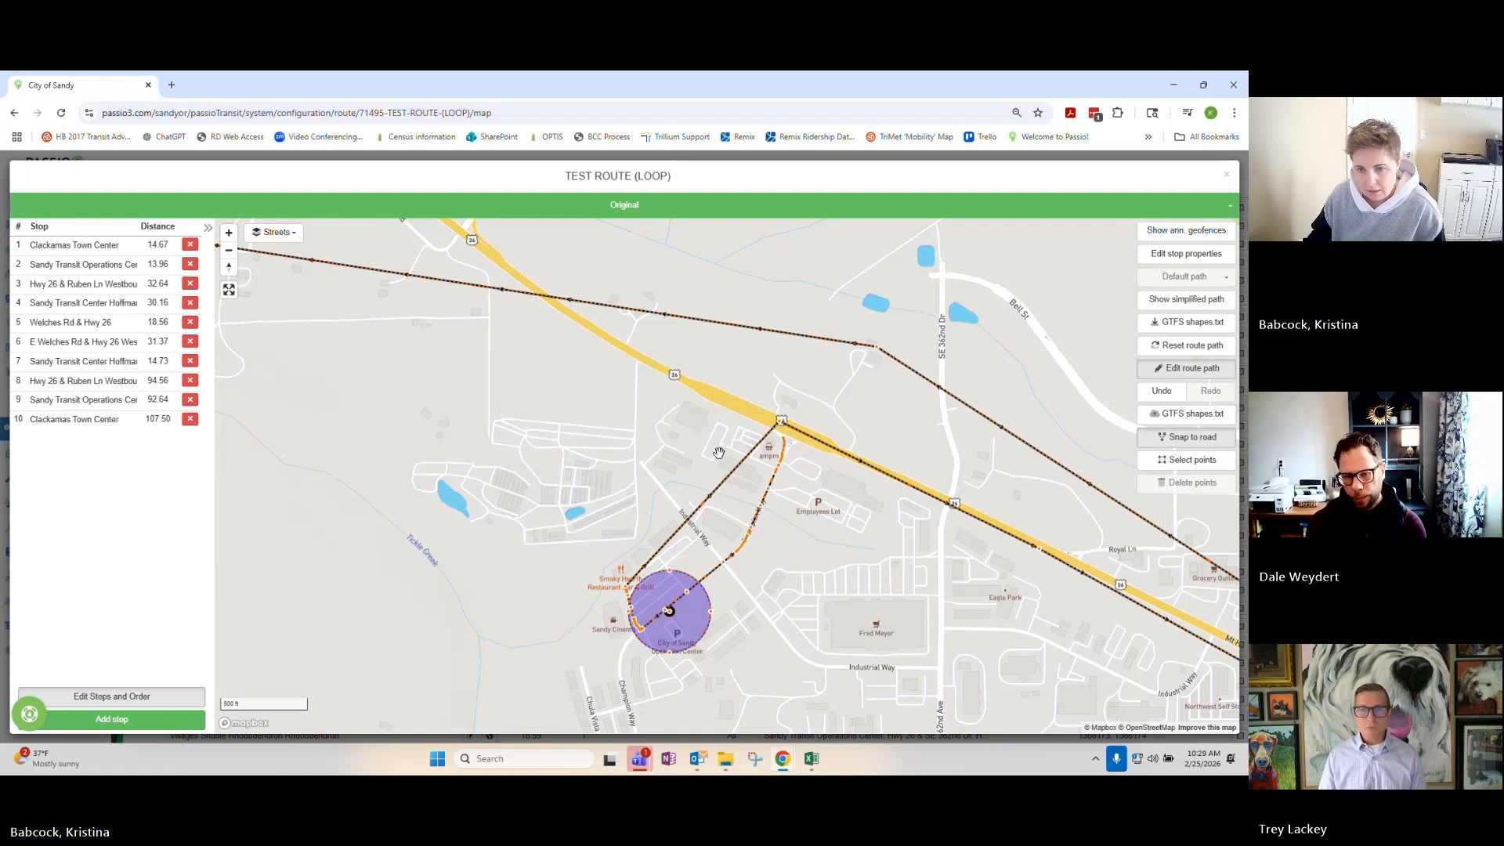
Undo the latest snapping and reshaping of the path loop around Sandy Transit Operations Center.
click(1164, 396)
click(1165, 397)
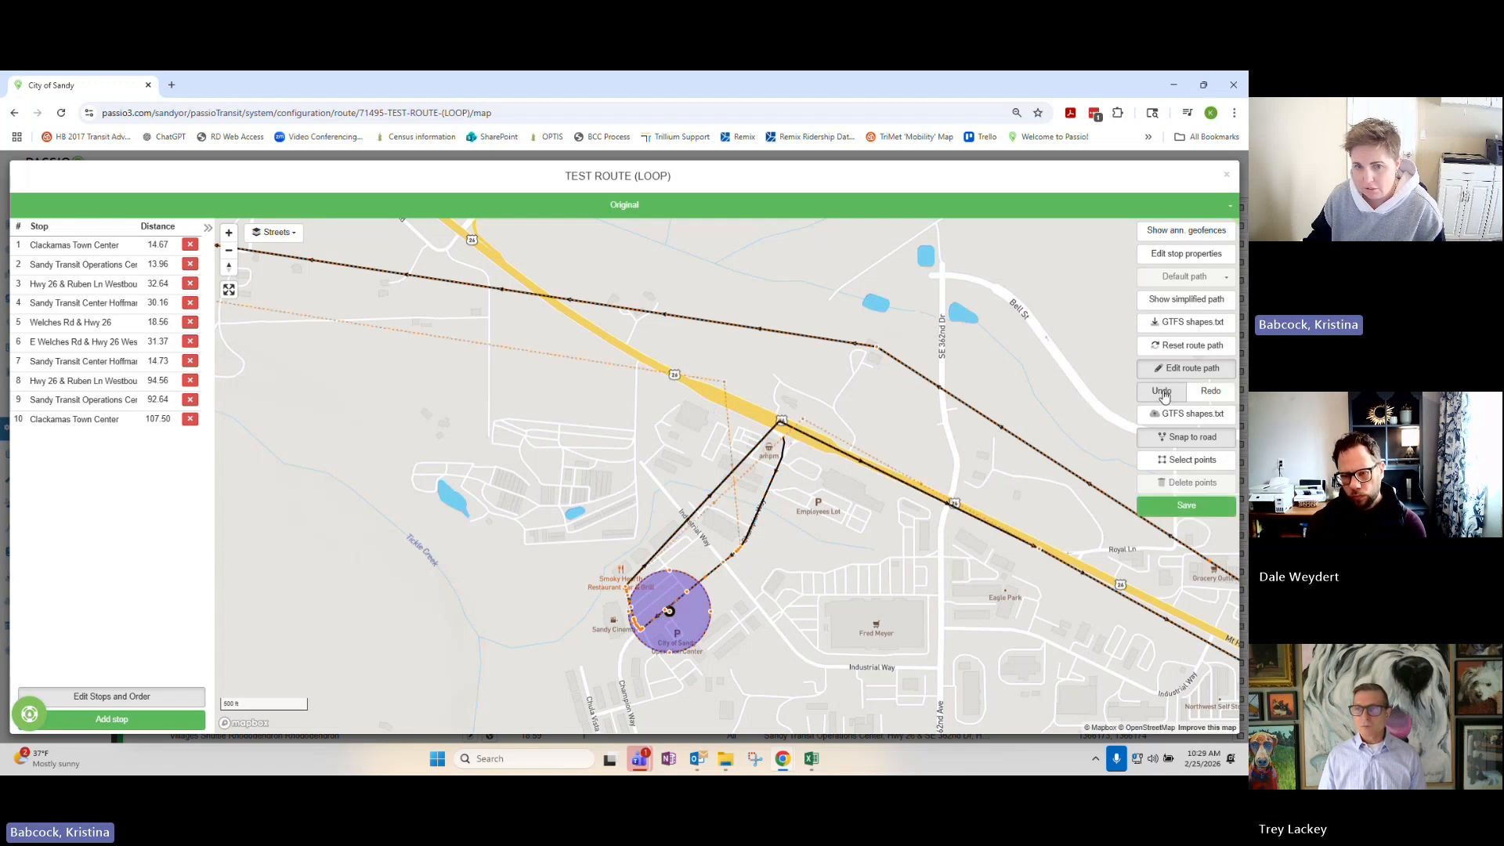
click(1165, 396)
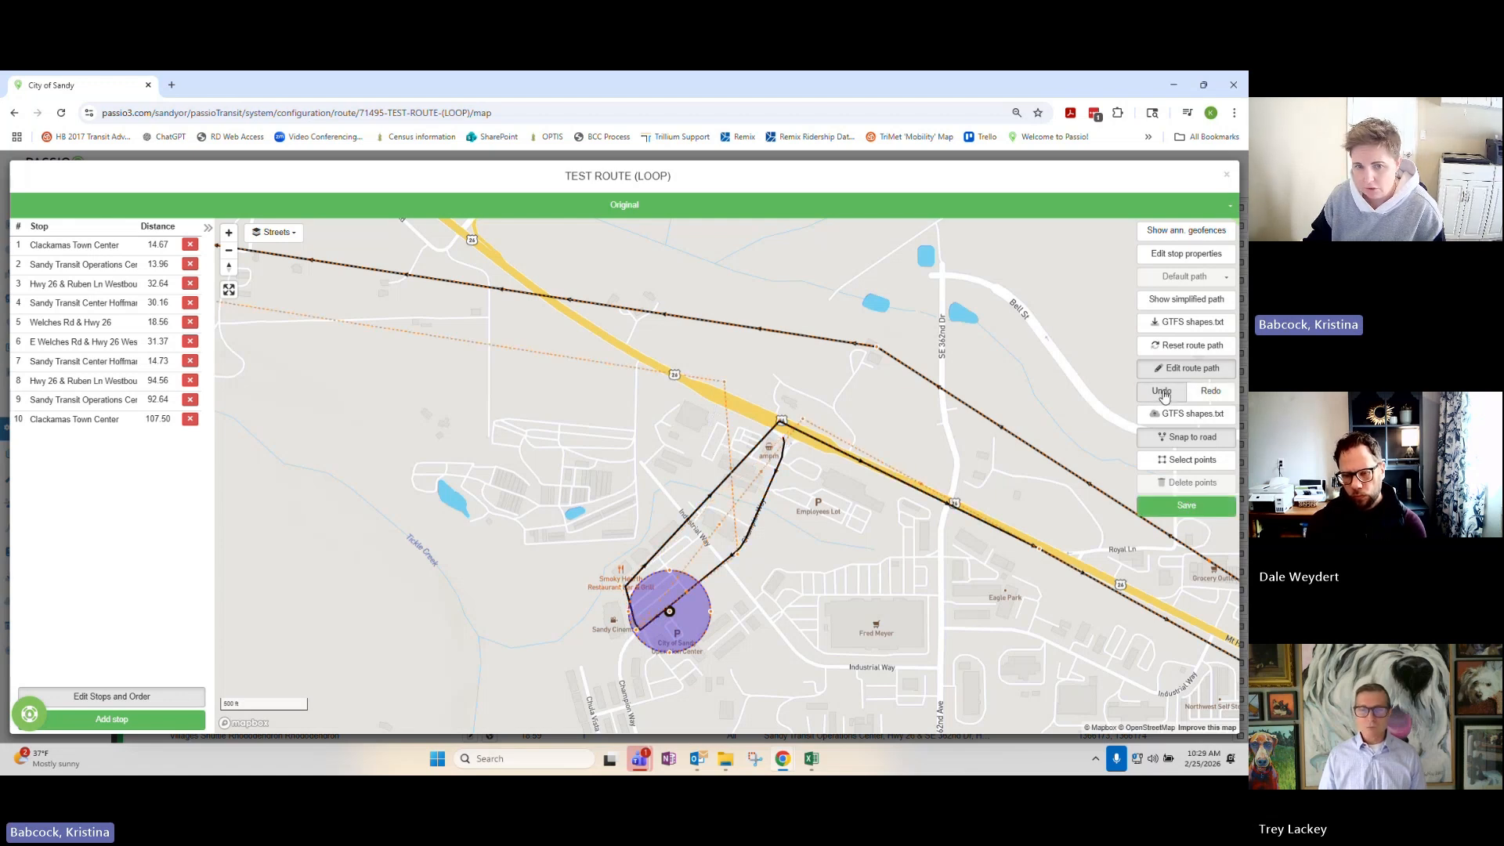
click(1164, 396)
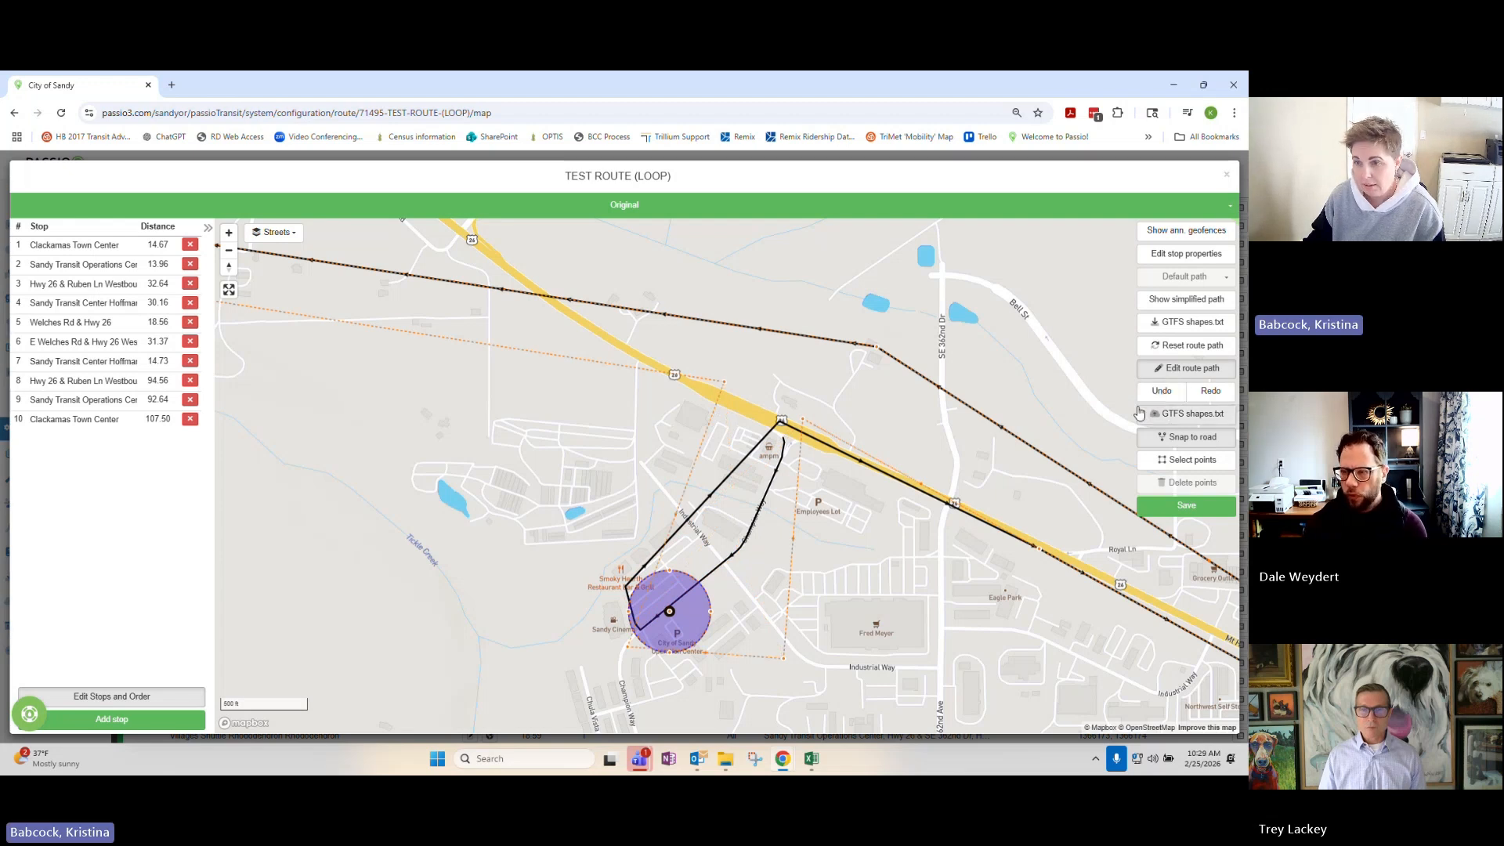
Try to pull the path line west of Sandy northward toward Kelso, and undo the change.
scroll(879, 587, down, 3)
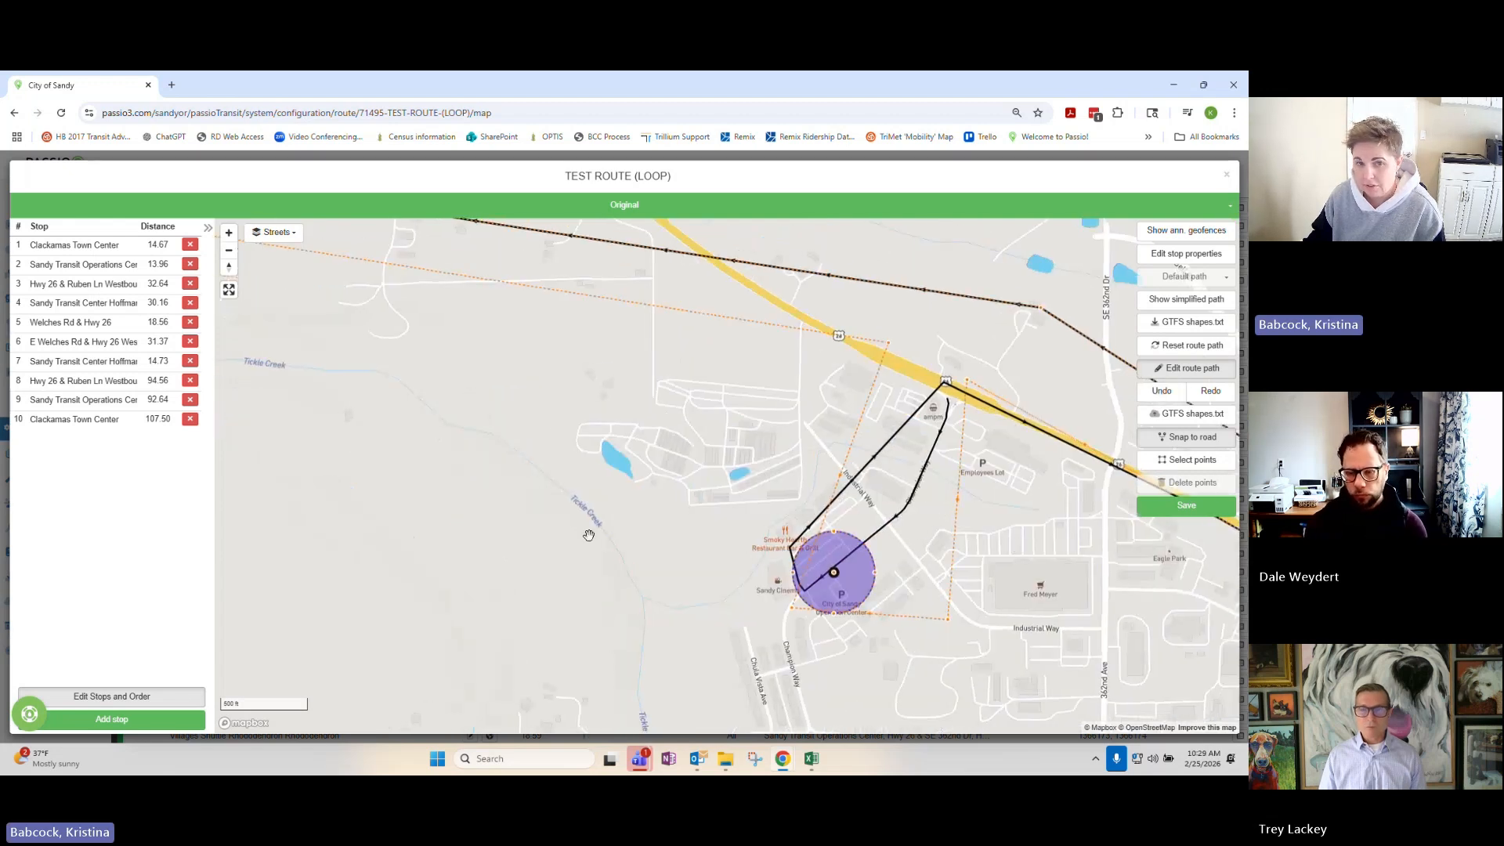
drag(580, 529, 756, 487)
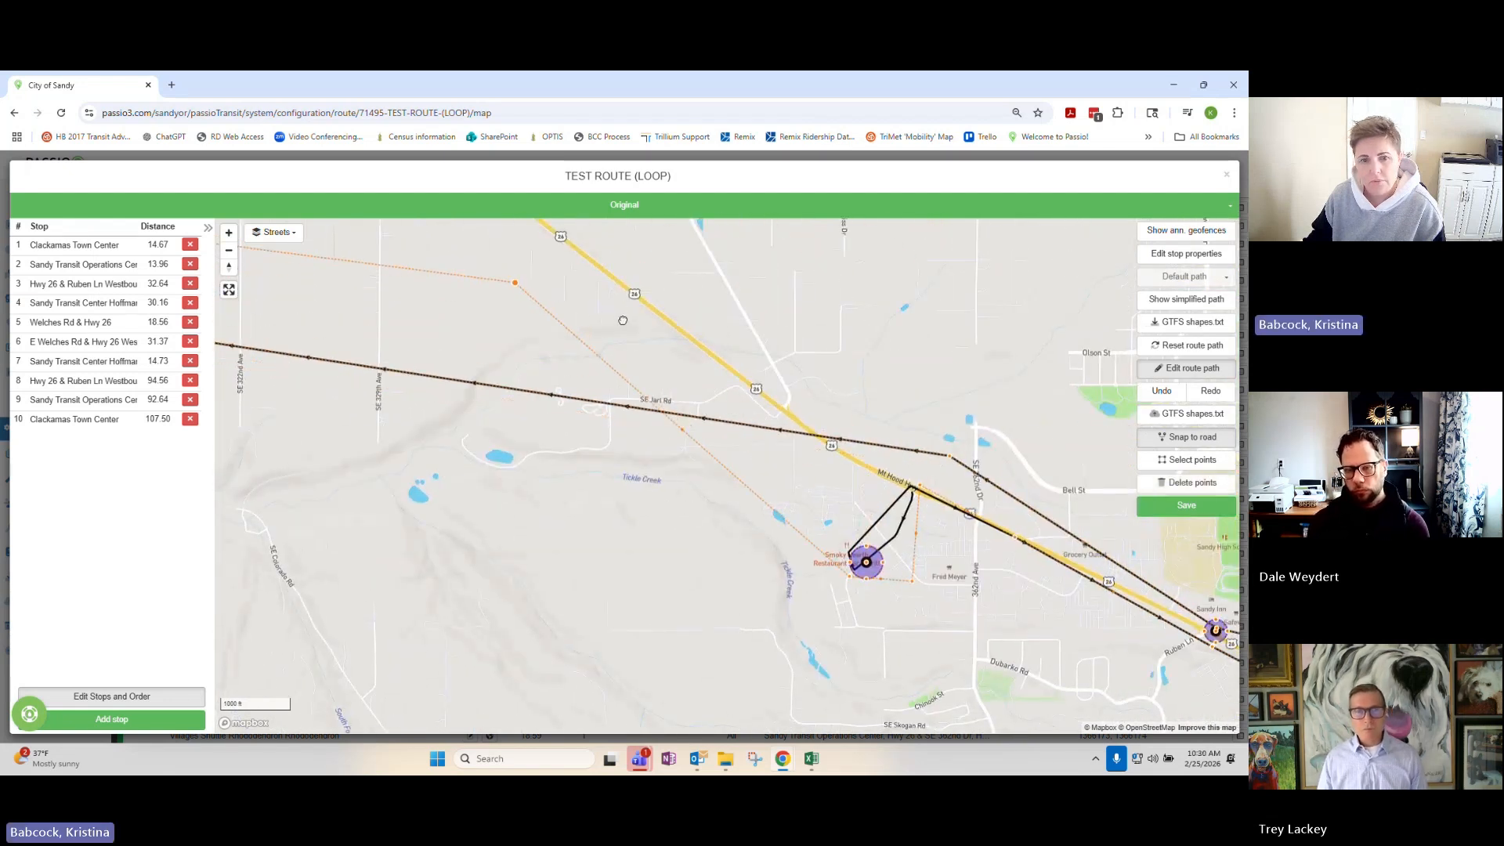
drag(652, 327, 1022, 503)
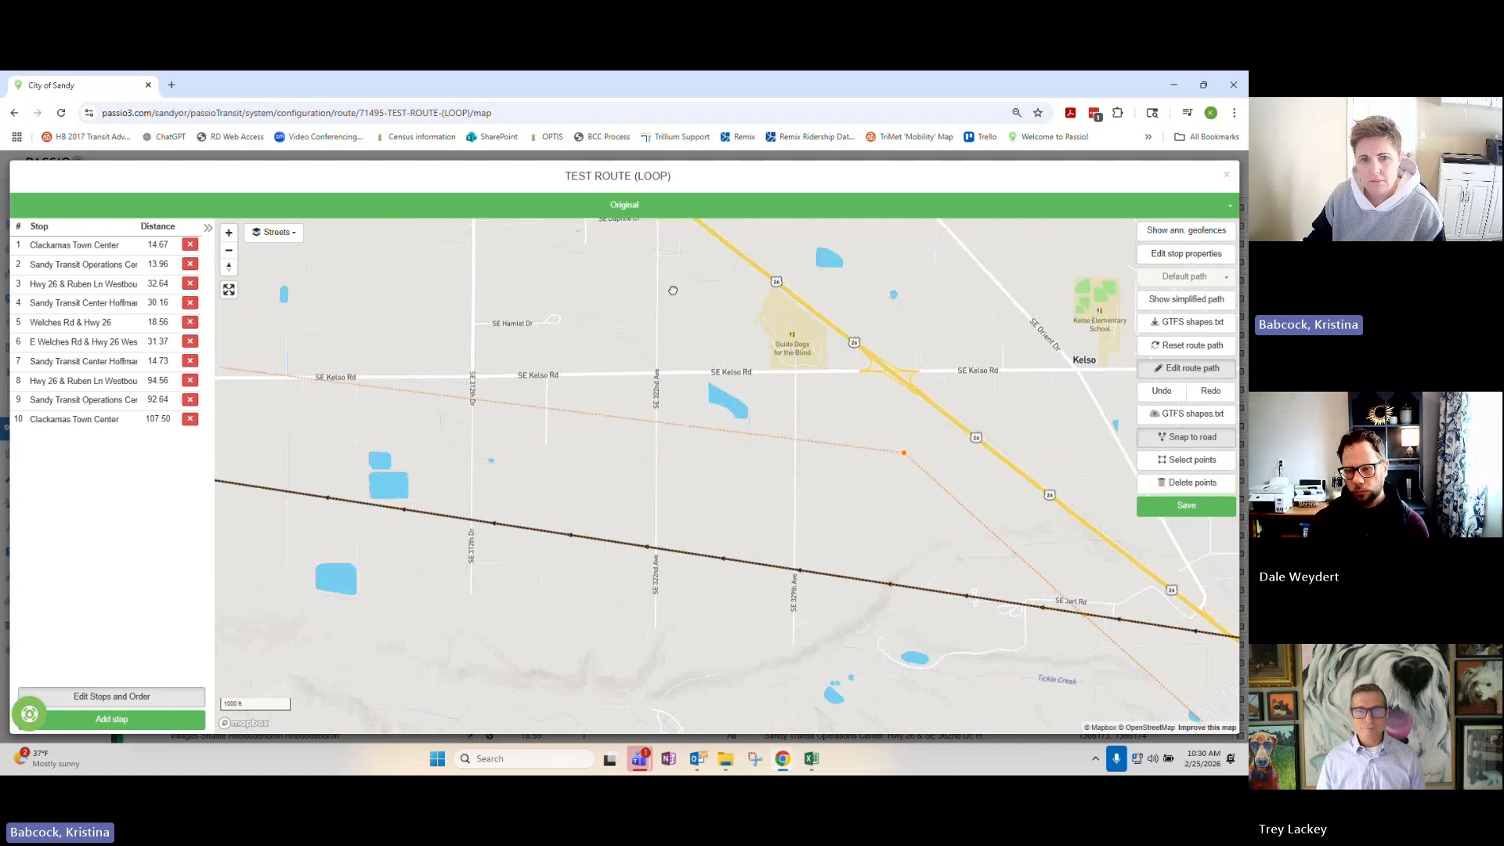
click(1161, 391)
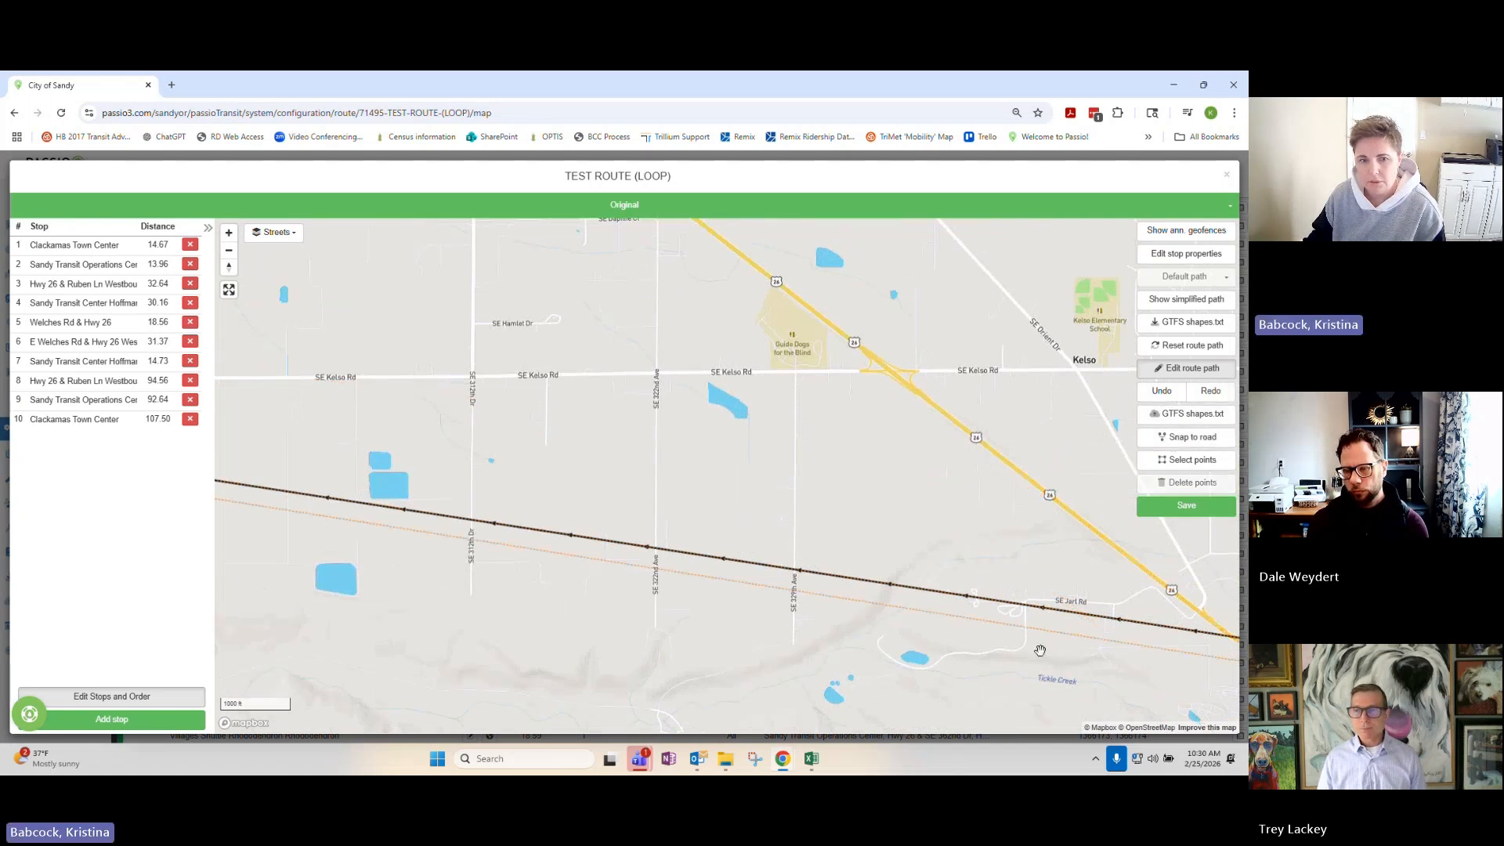
Bend the path line west of Sandy along Mt Hood Hwy to Boring and along Hwy 212 through Damascus toward Clackamas.
drag(1025, 646, 574, 320)
scroll(616, 381, down, 10)
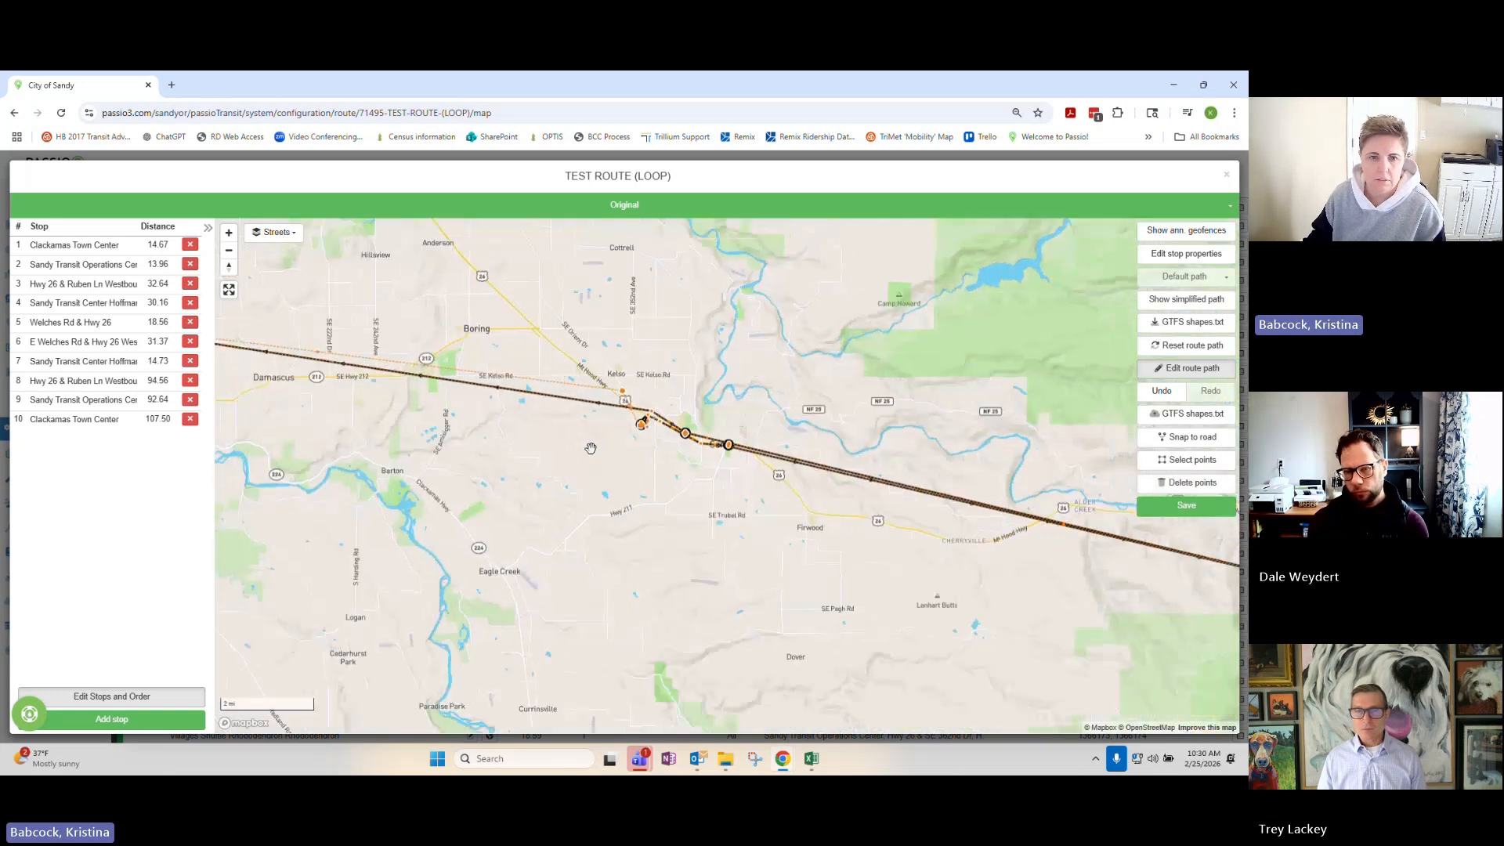
drag(592, 450, 896, 709)
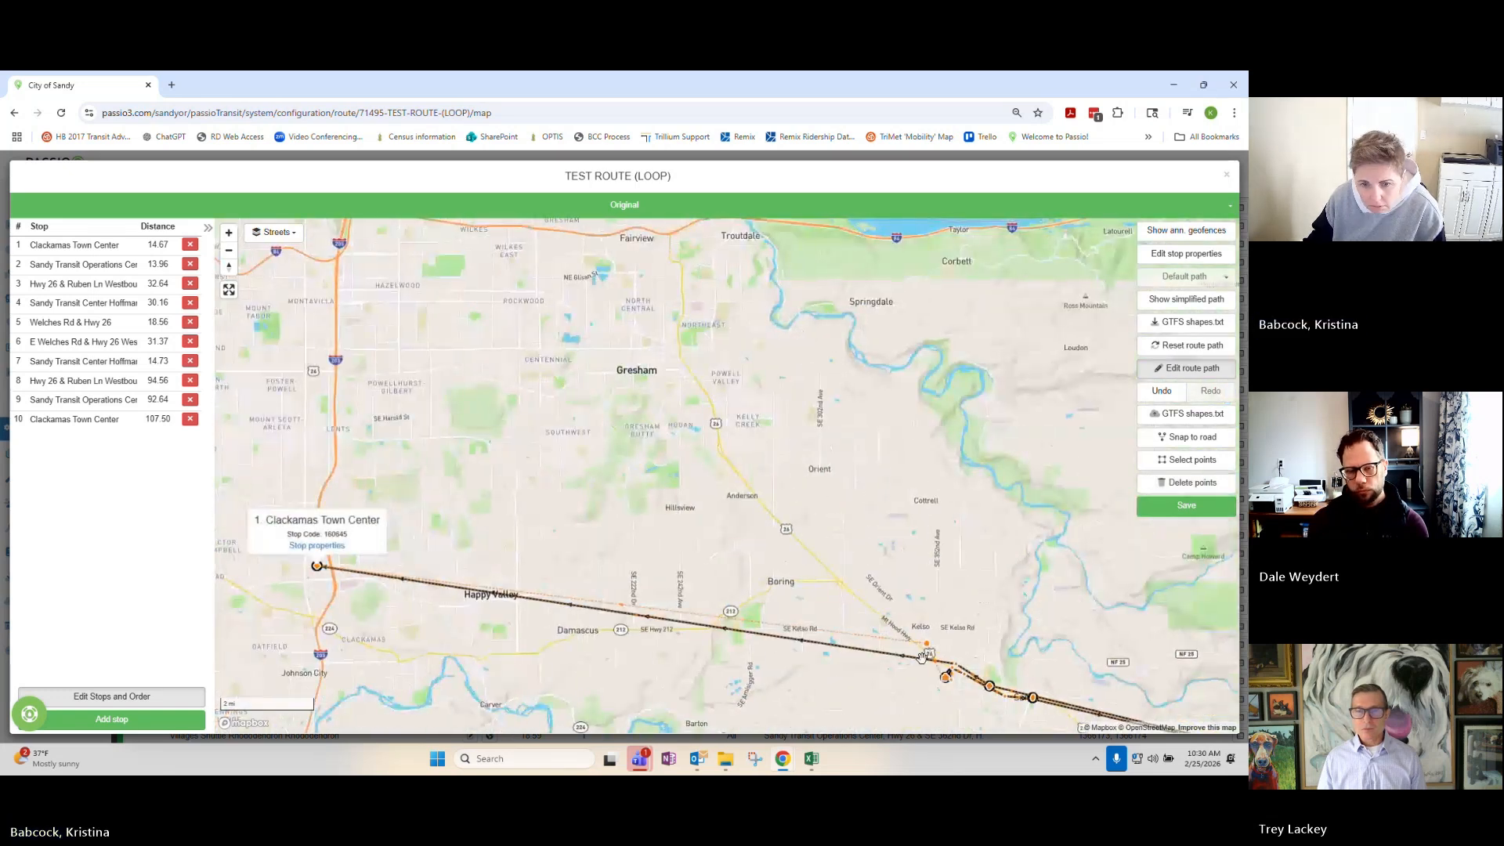
drag(926, 644, 580, 652)
drag(769, 666, 913, 495)
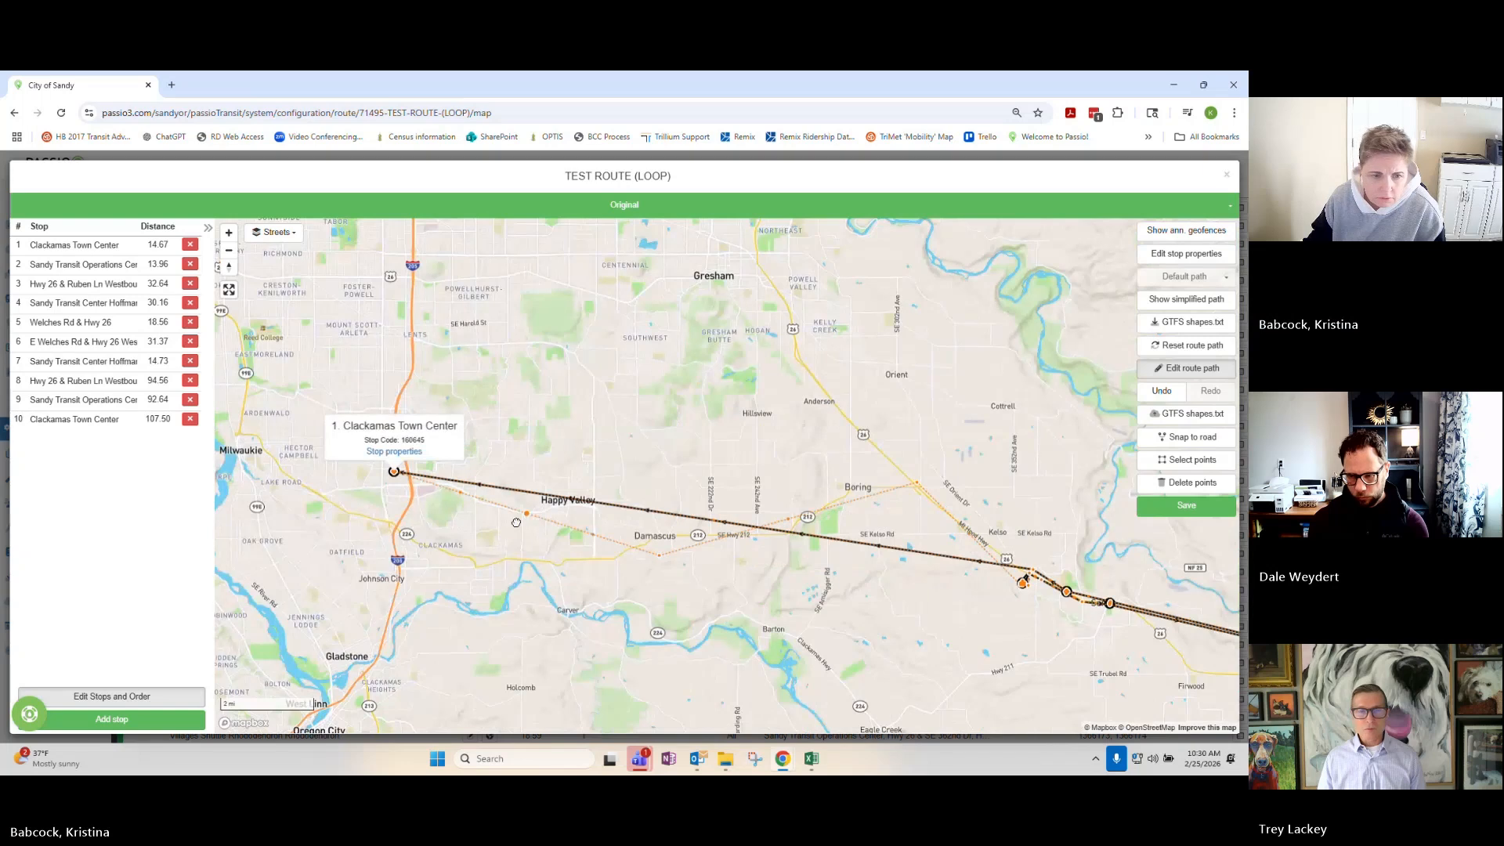
drag(517, 523, 408, 544)
Route the western end of the path line along SE Sunnyside Rd and north to Clackamas Town Center, and save the path.
scroll(450, 517, up, 3)
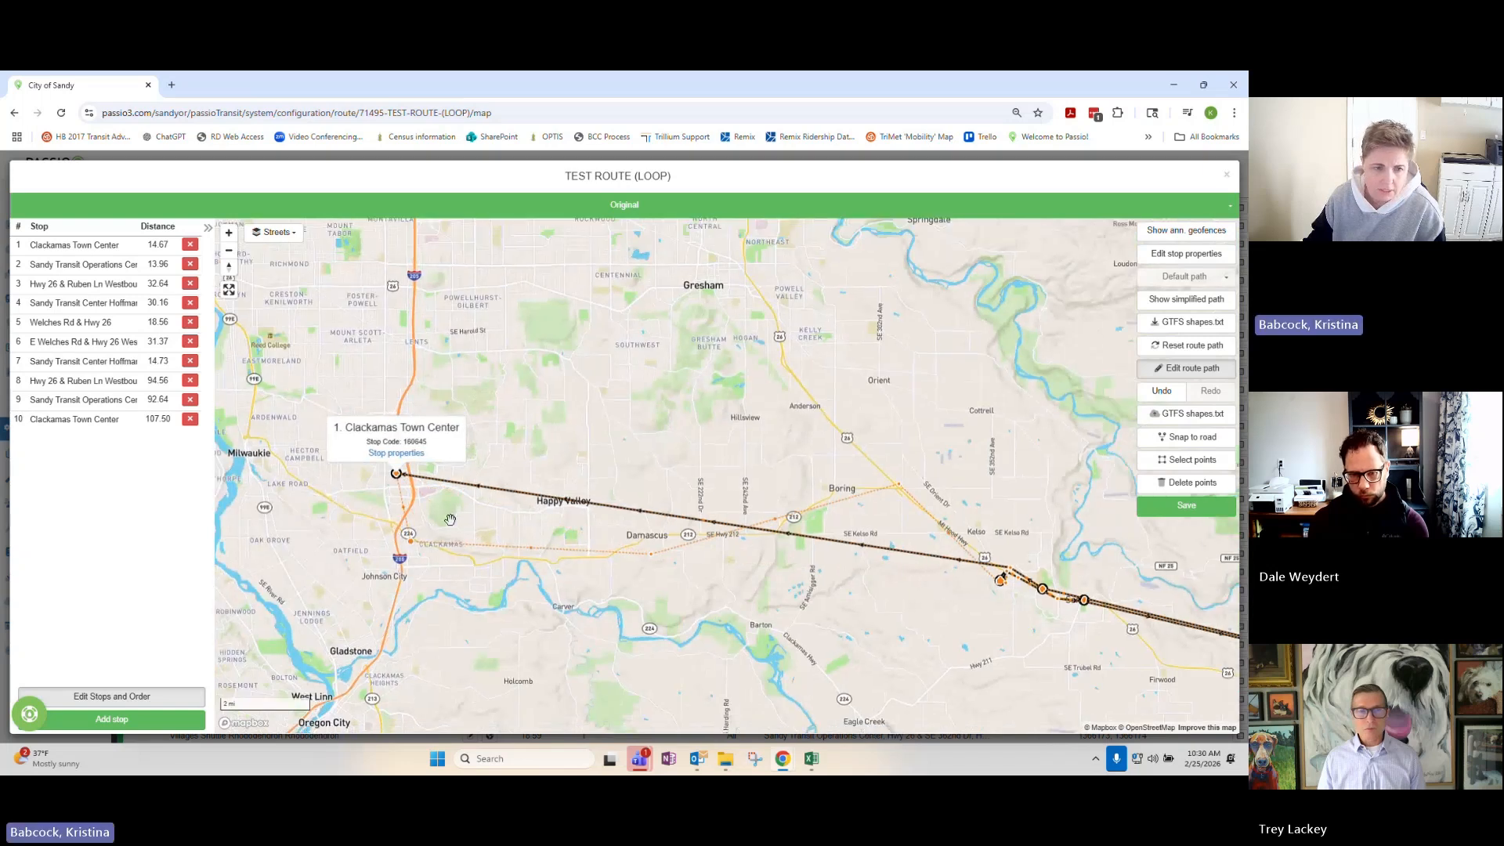
scroll(443, 531, up, 3)
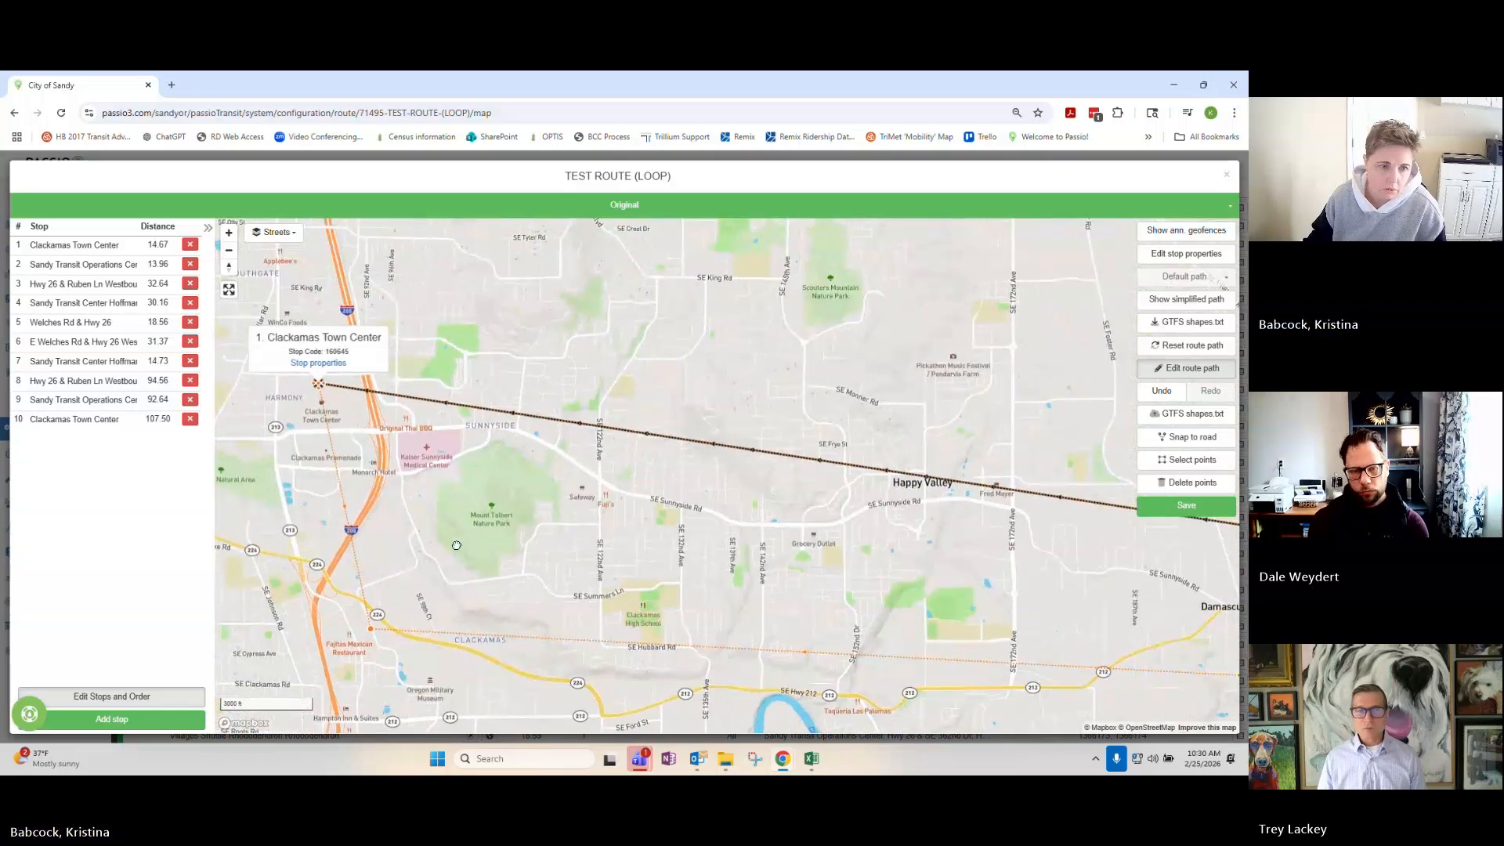
drag(457, 545, 480, 559)
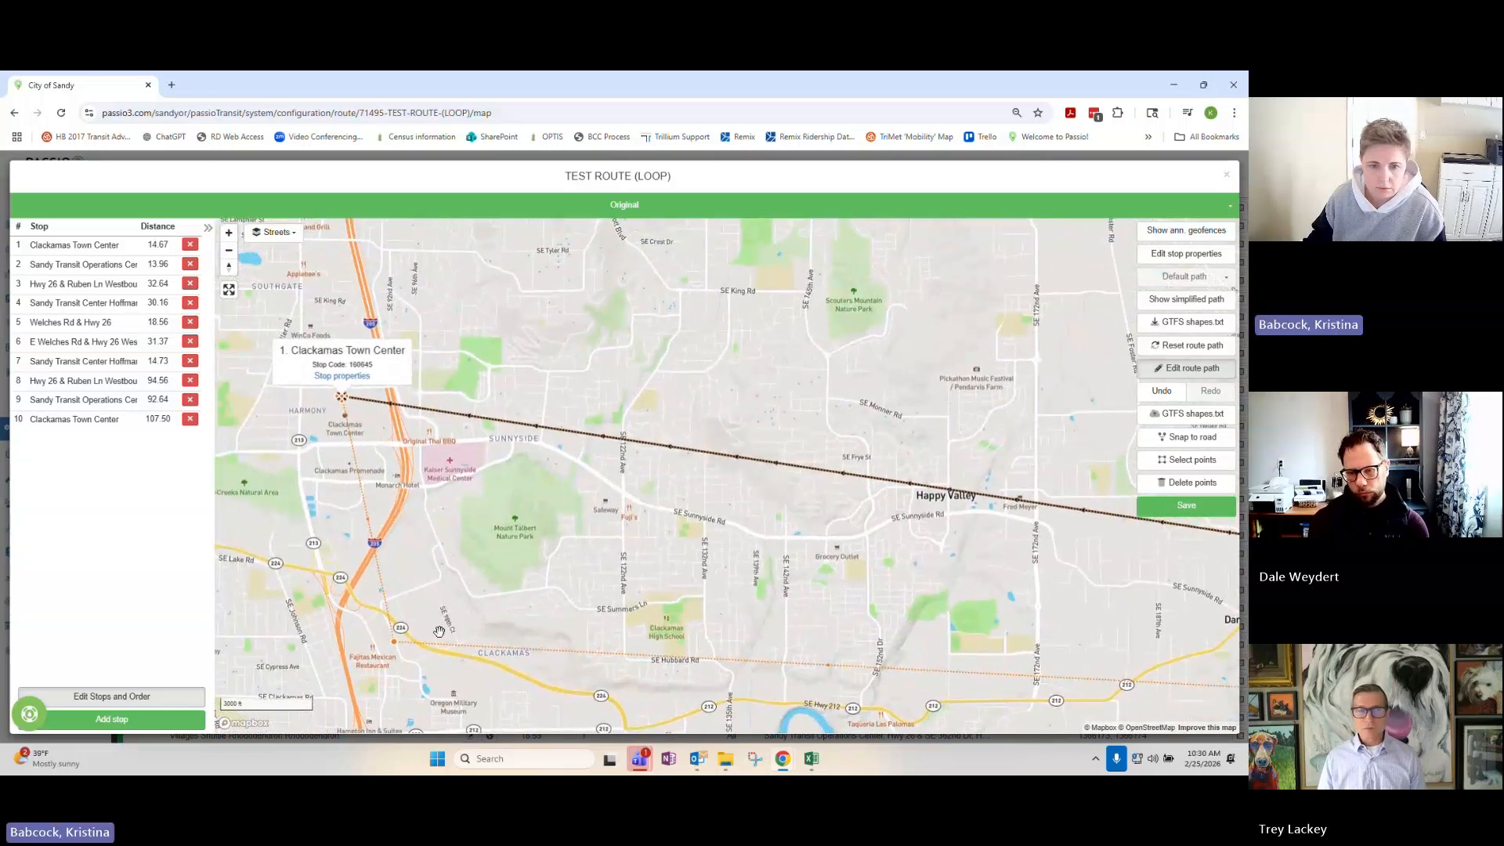
drag(390, 644, 559, 445)
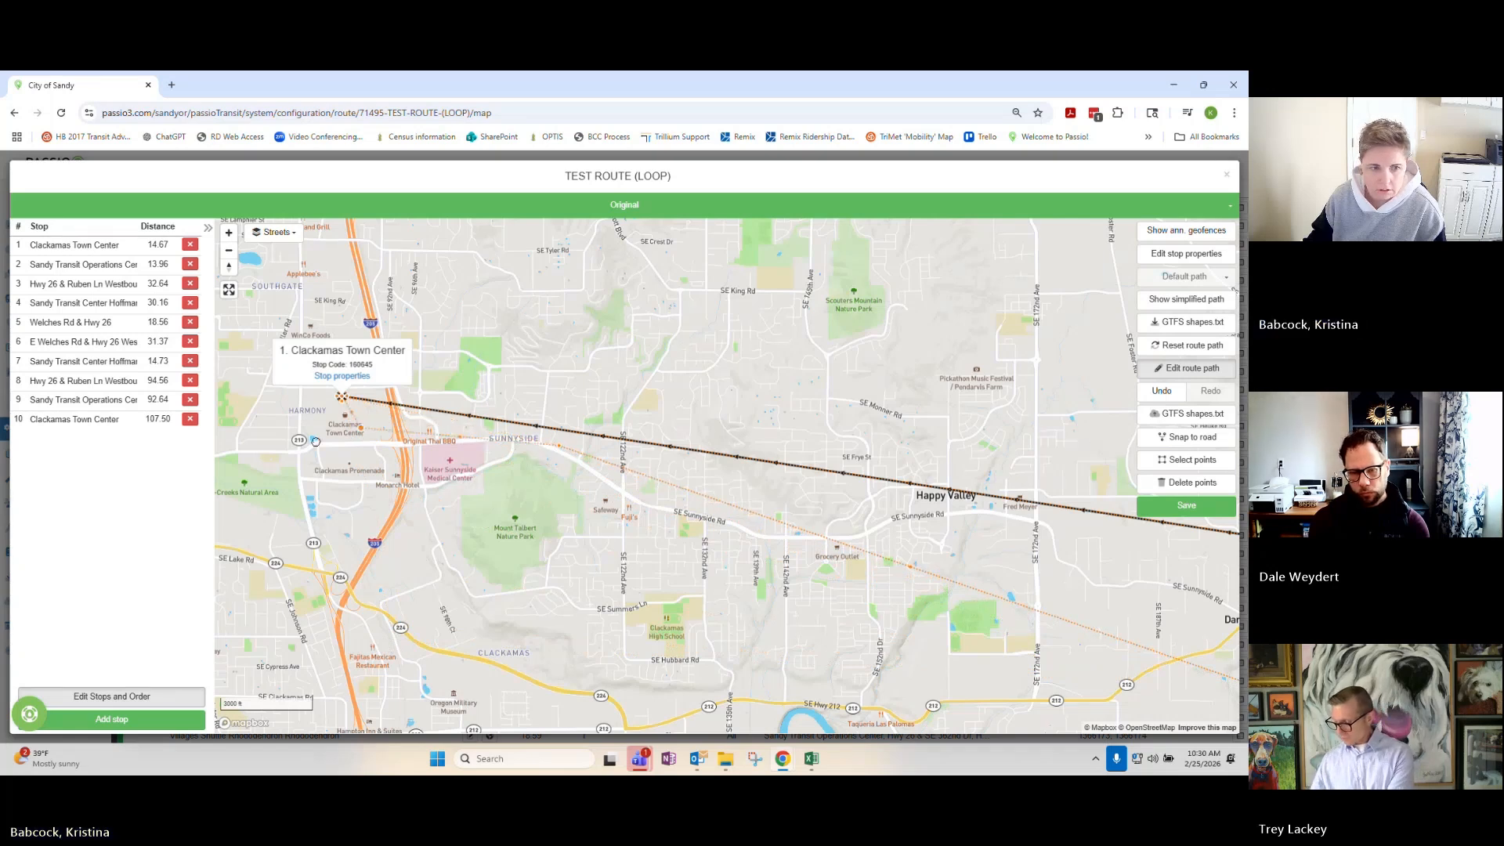
scroll(315, 441, up, 3)
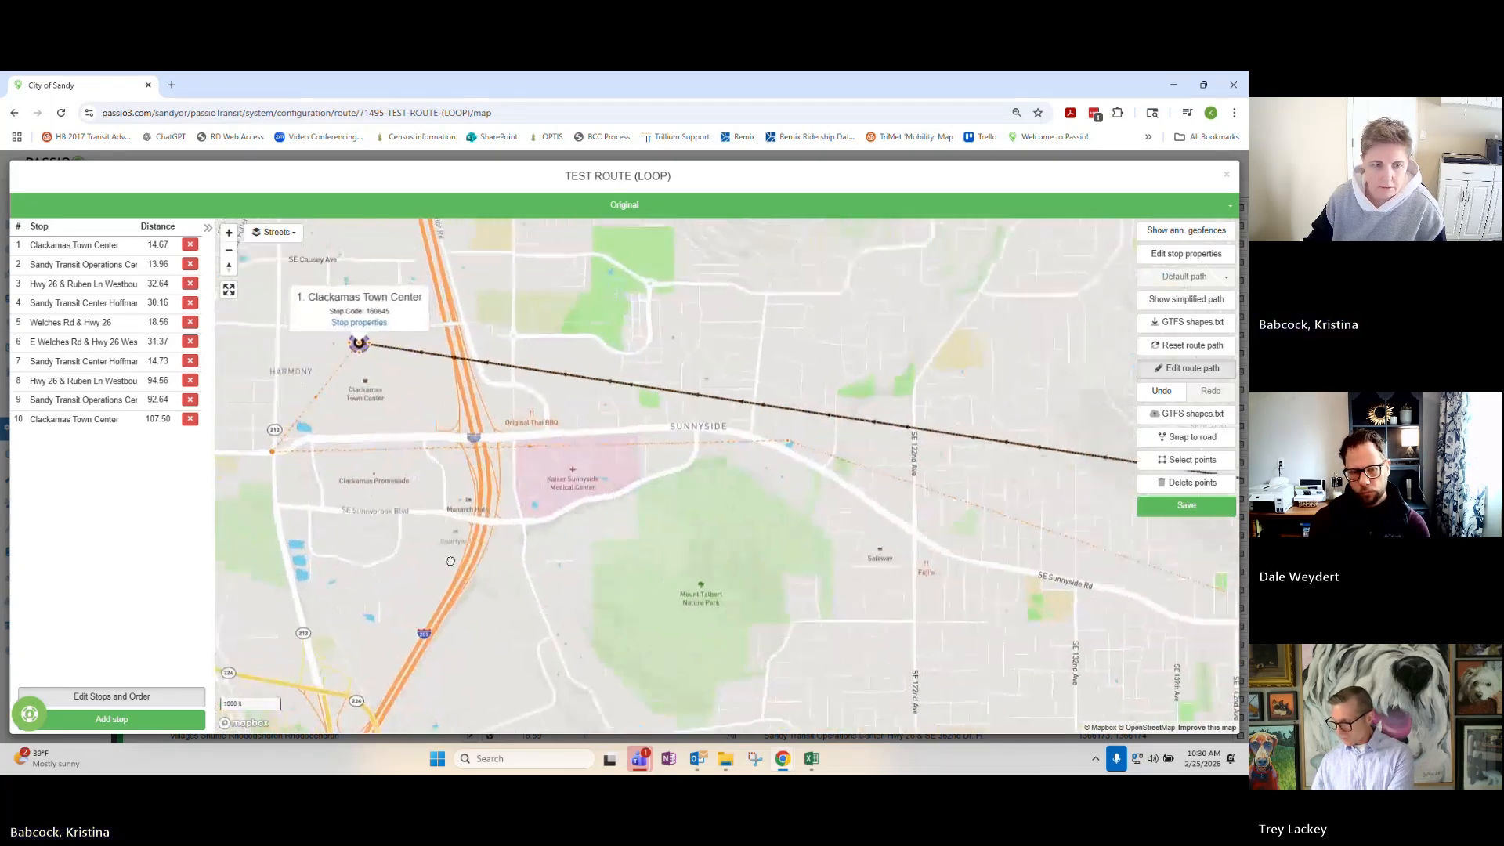
scroll(417, 473, up, 2)
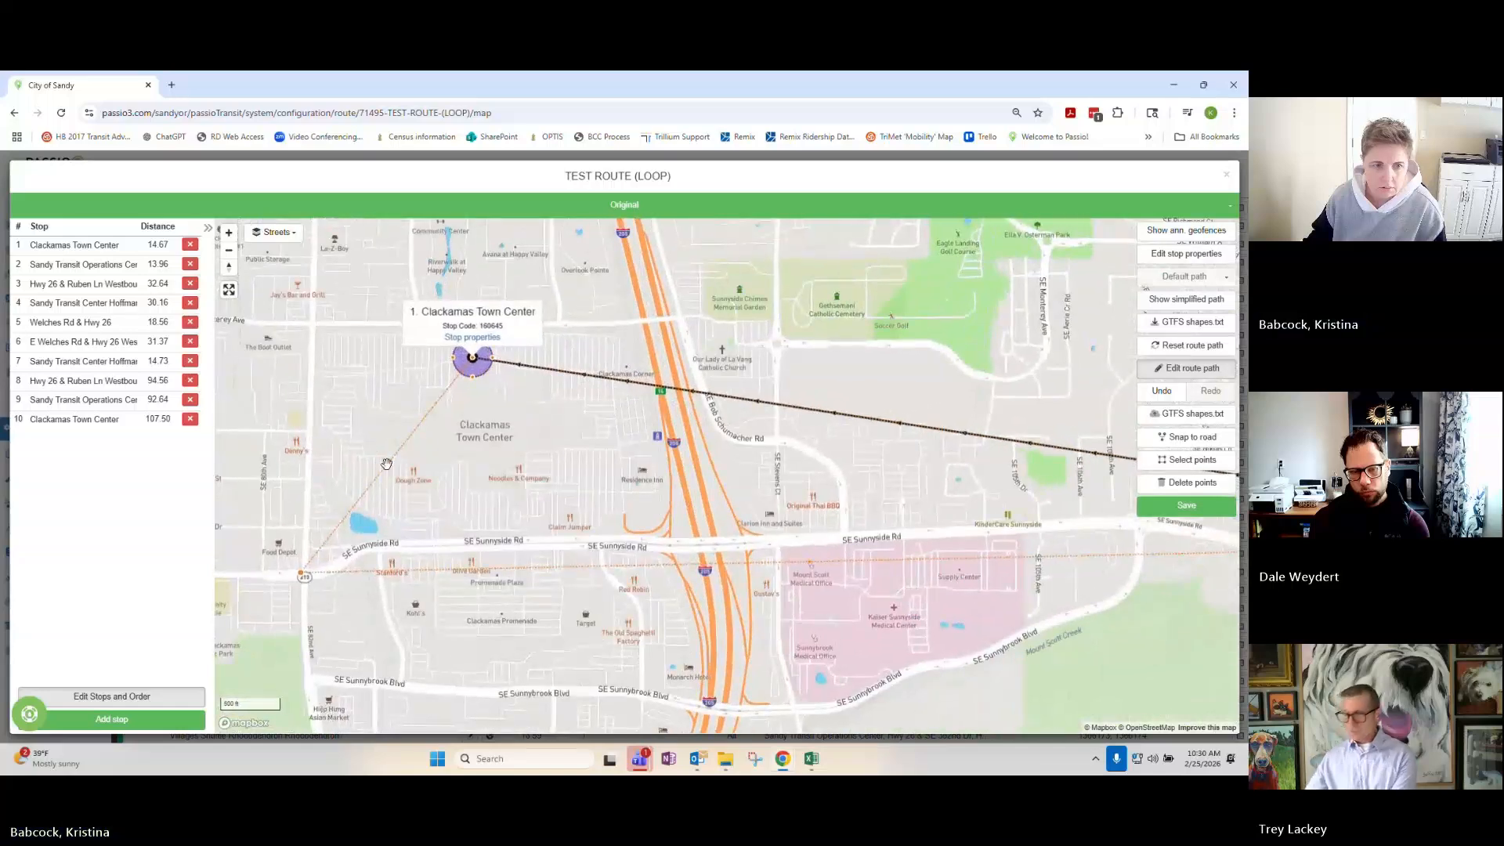
drag(389, 461, 313, 360)
drag(470, 361, 453, 401)
click(1162, 509)
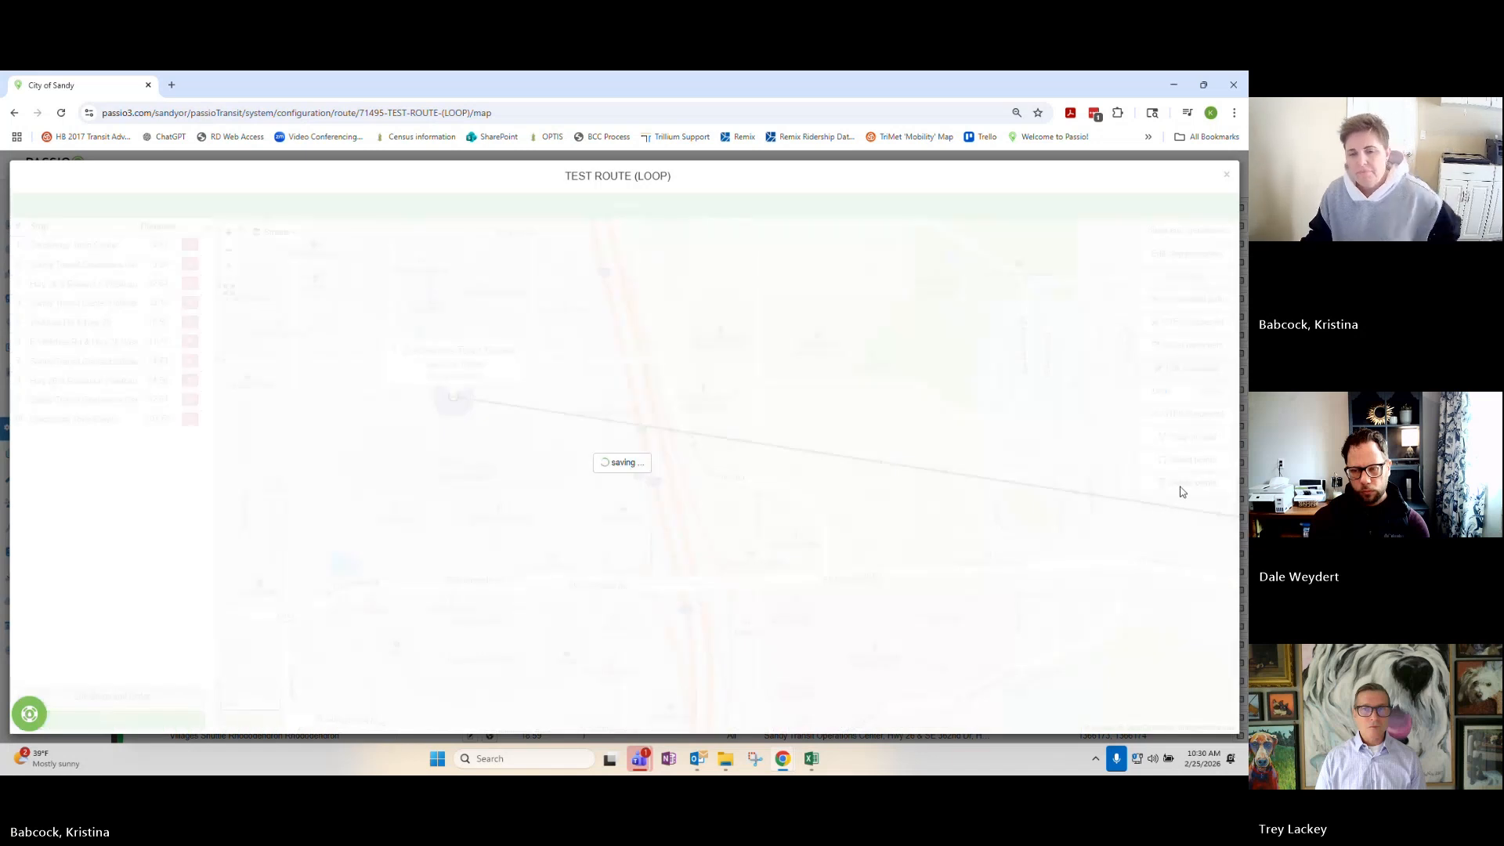
Inspect the separation between the two path lines from Clackamas Town Center east along SE Sunnyside Rd.
drag(957, 509, 878, 469)
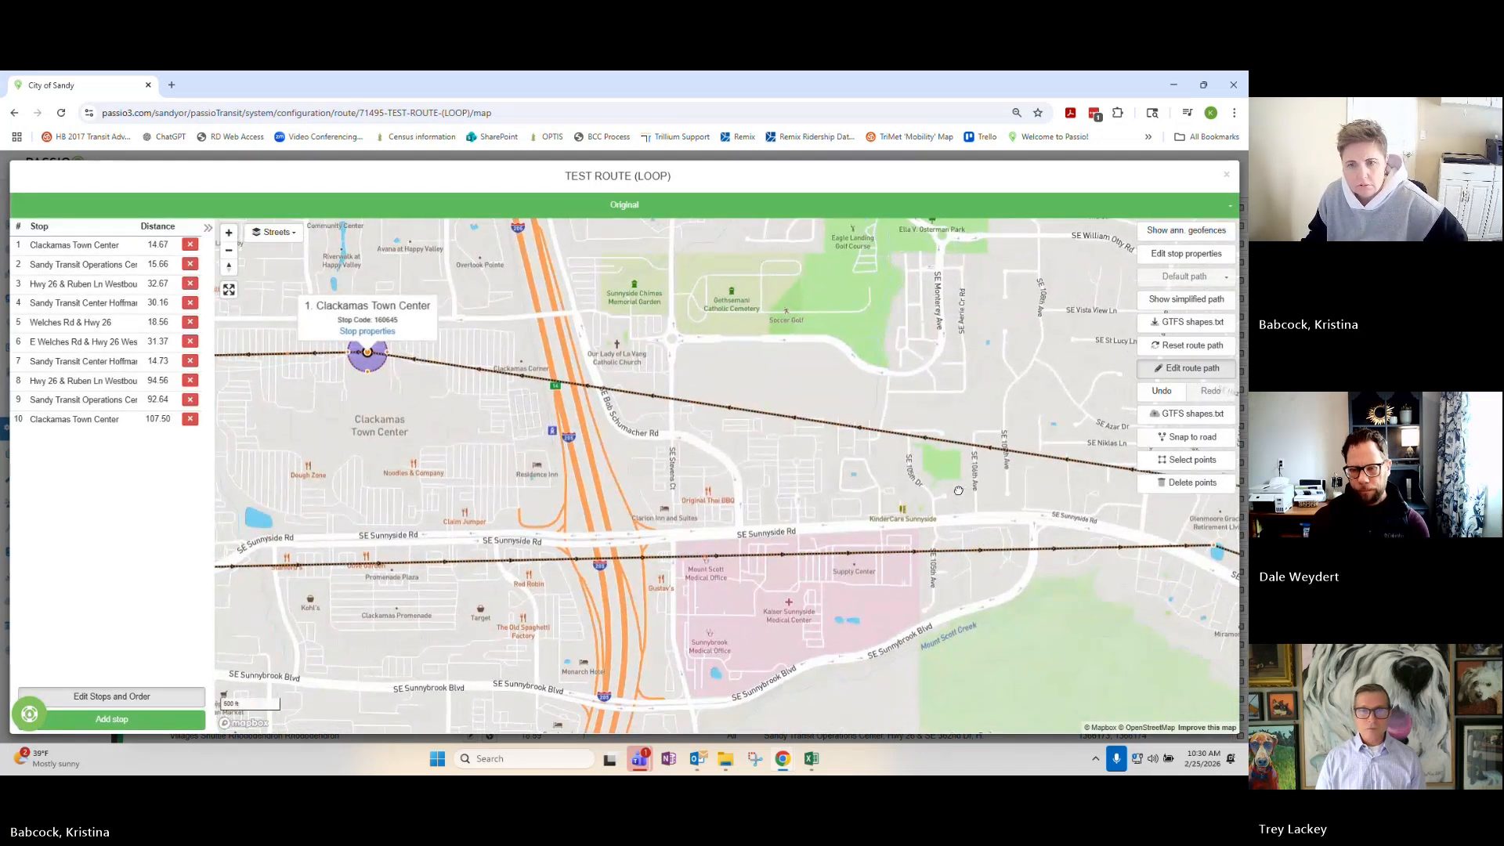
drag(1206, 562, 438, 308)
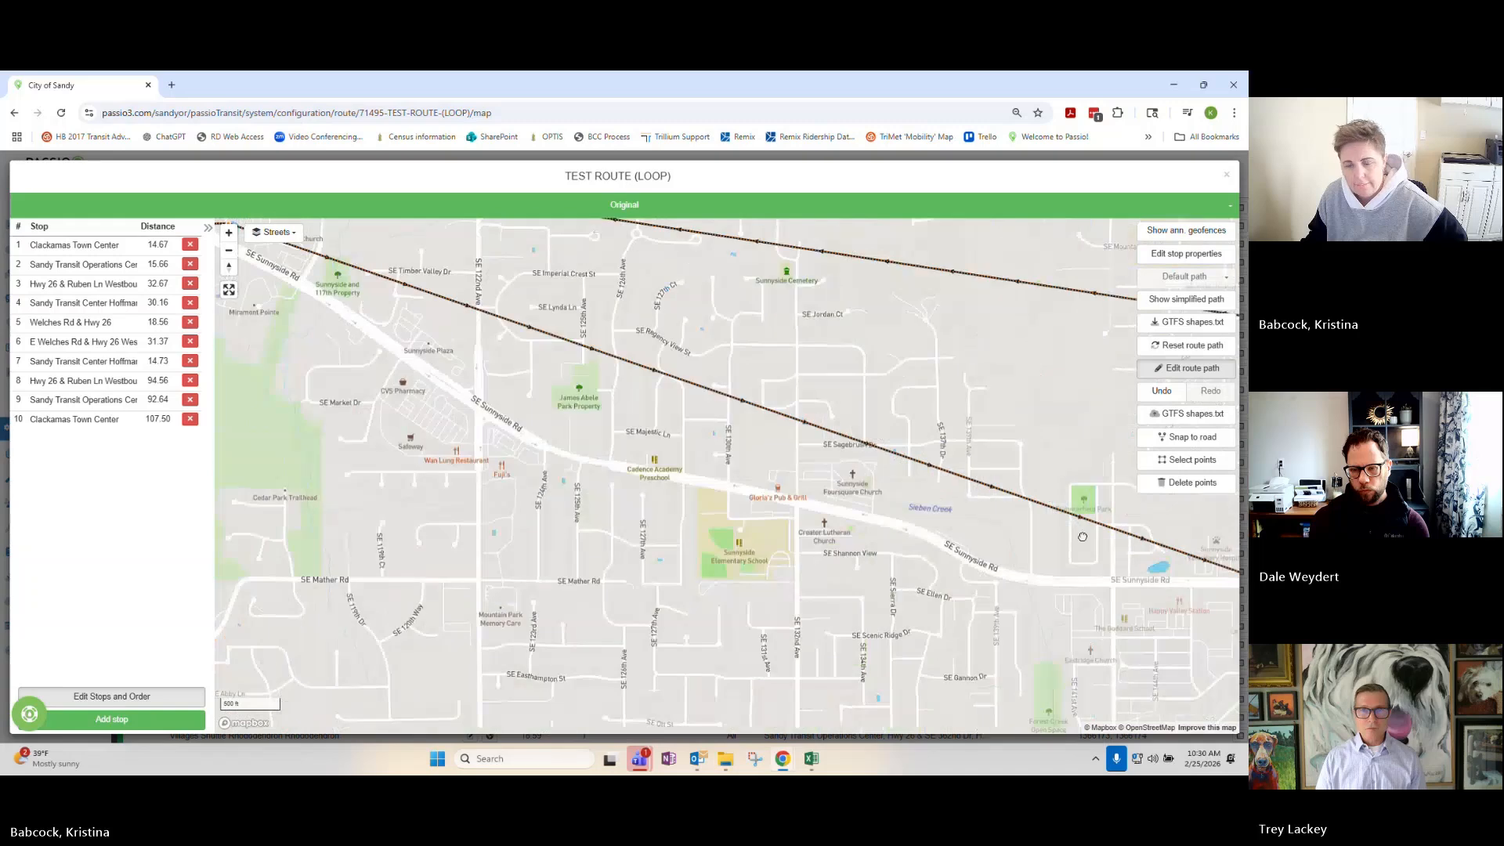
drag(1206, 611, 1007, 543)
scroll(909, 540, down, 2)
drag(783, 520, 1124, 689)
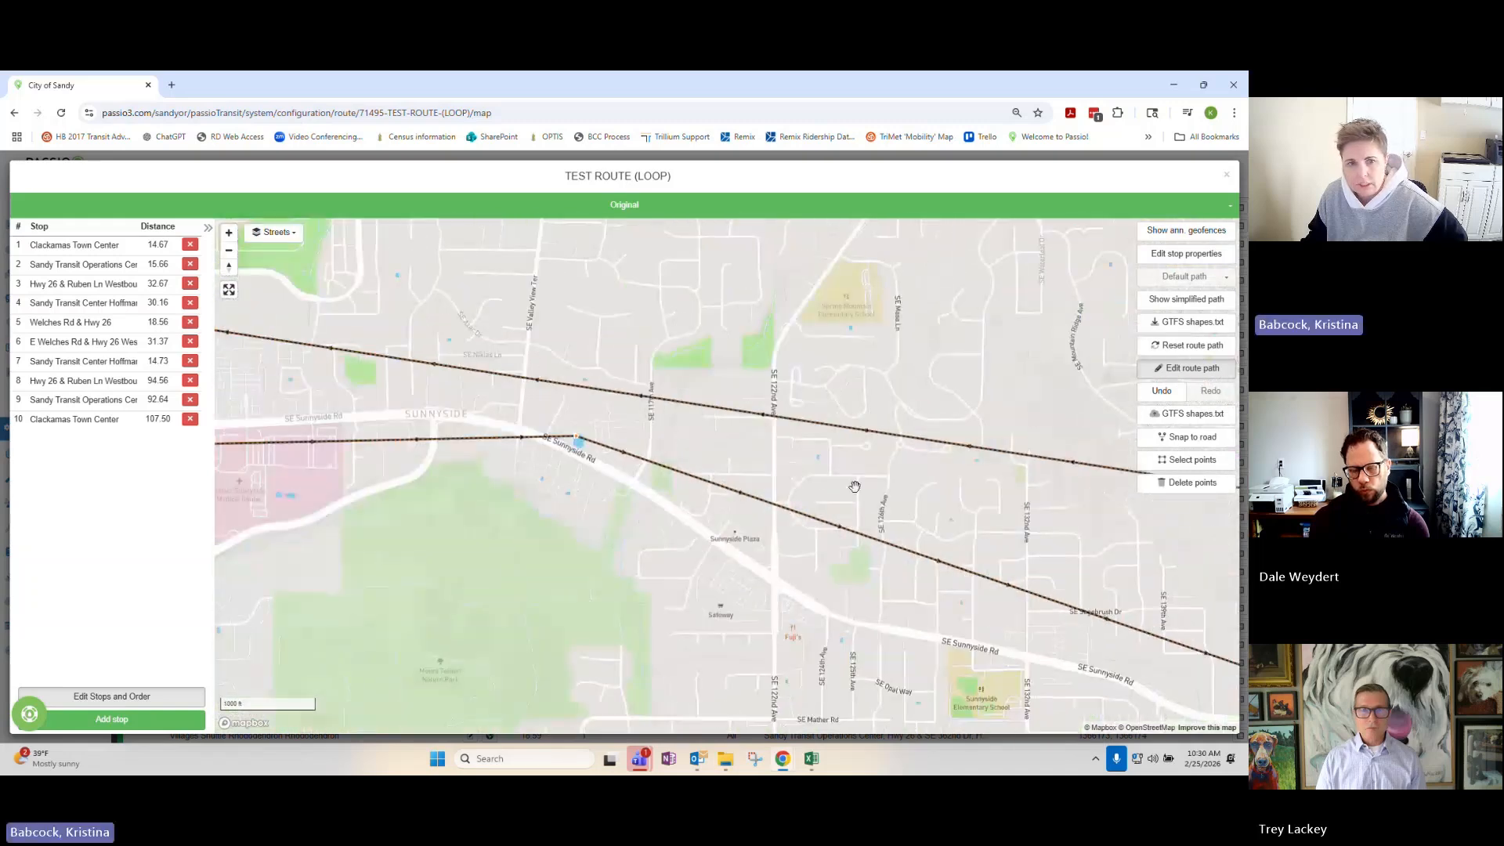
drag(856, 487, 1132, 547)
drag(750, 527, 900, 518)
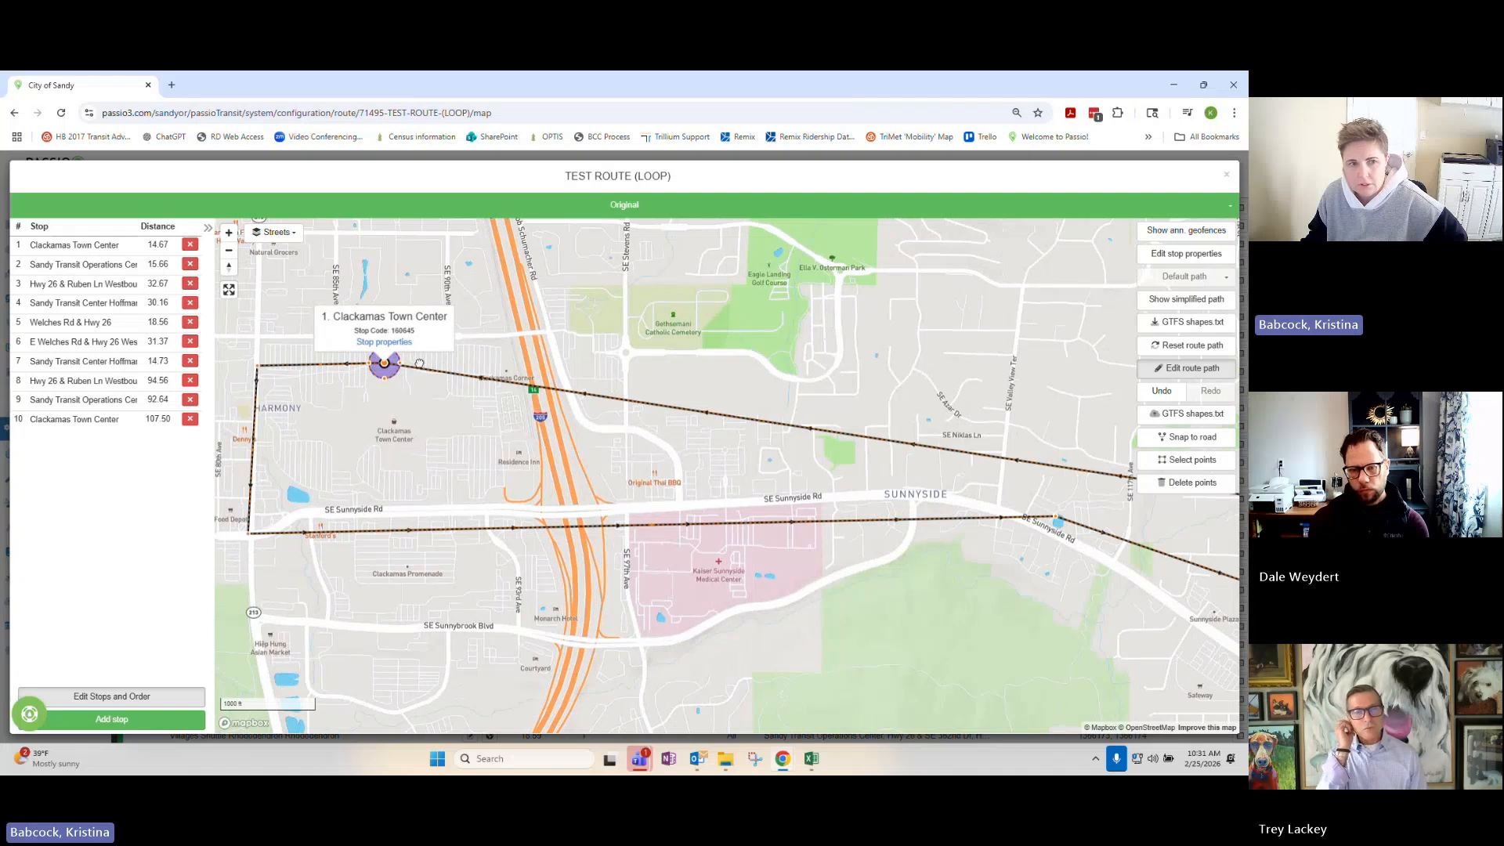
Pull the path corner west of Clackamas Town Center inward toward the mall and check the line at the stop.
drag(257, 366, 283, 387)
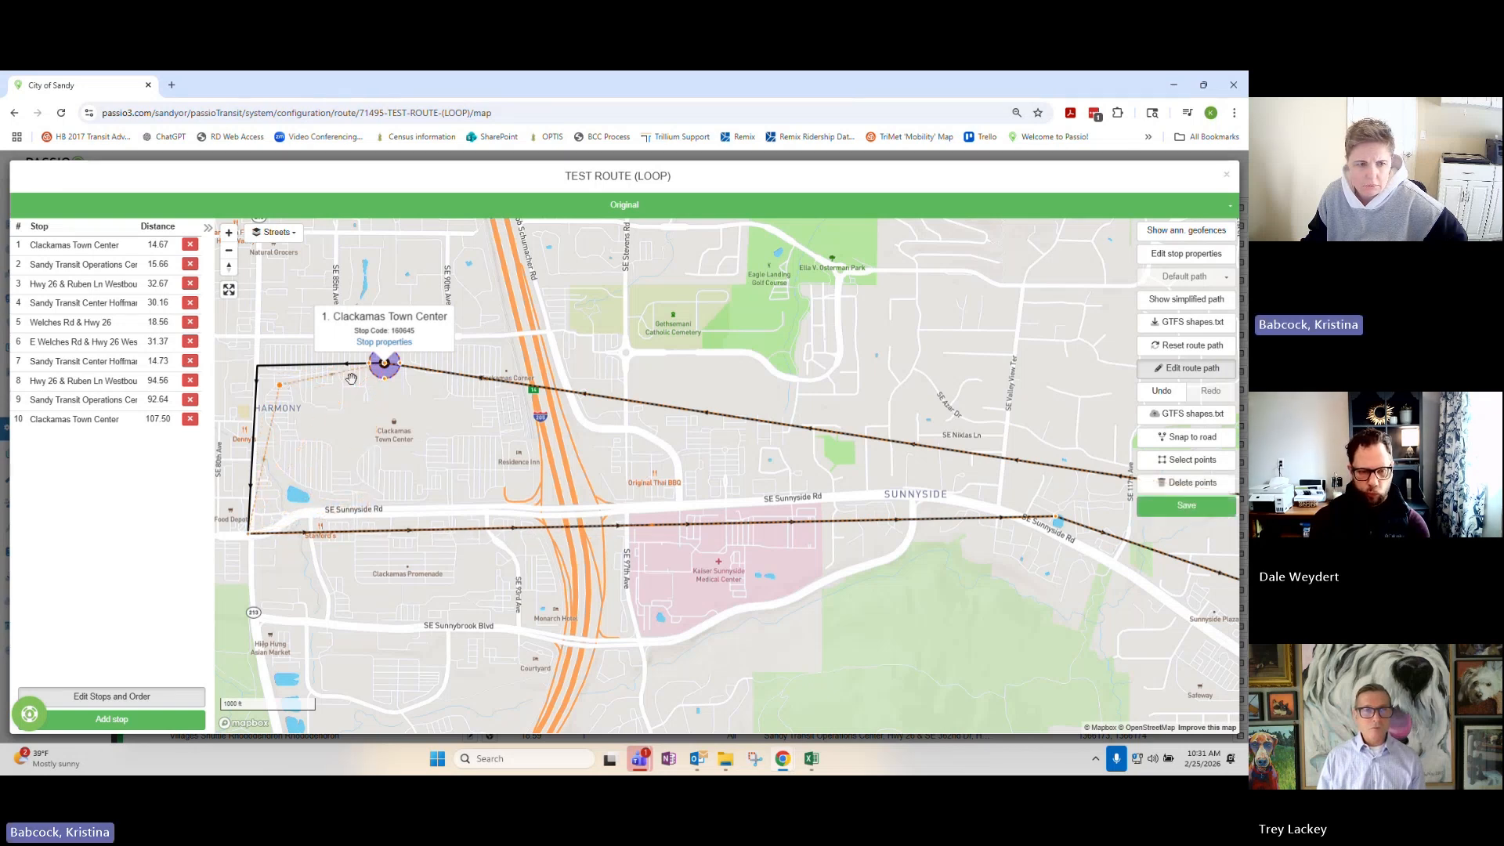
drag(384, 364, 385, 398)
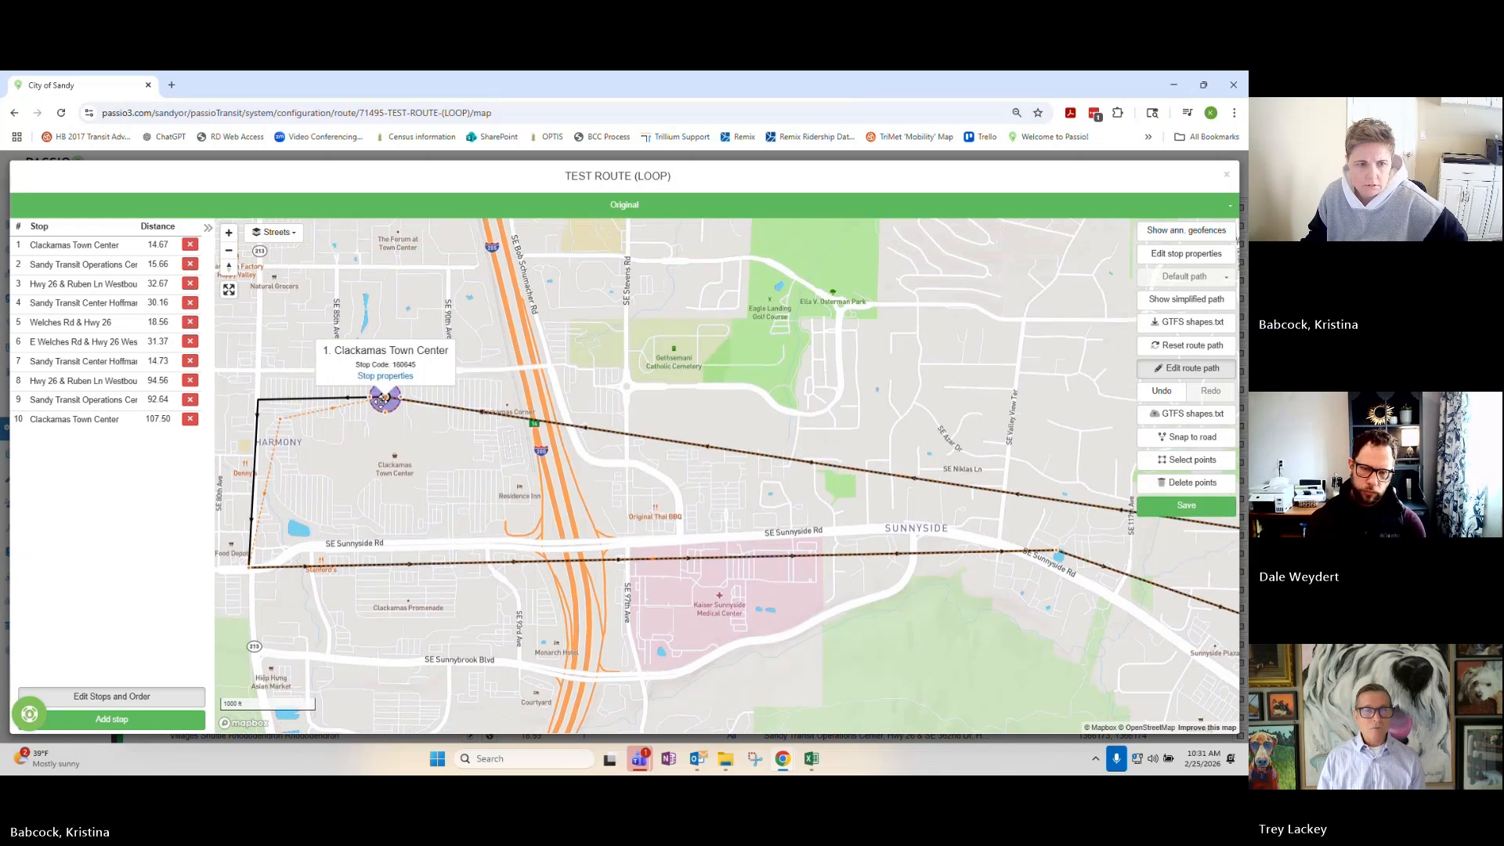
scroll(370, 415, up, 5)
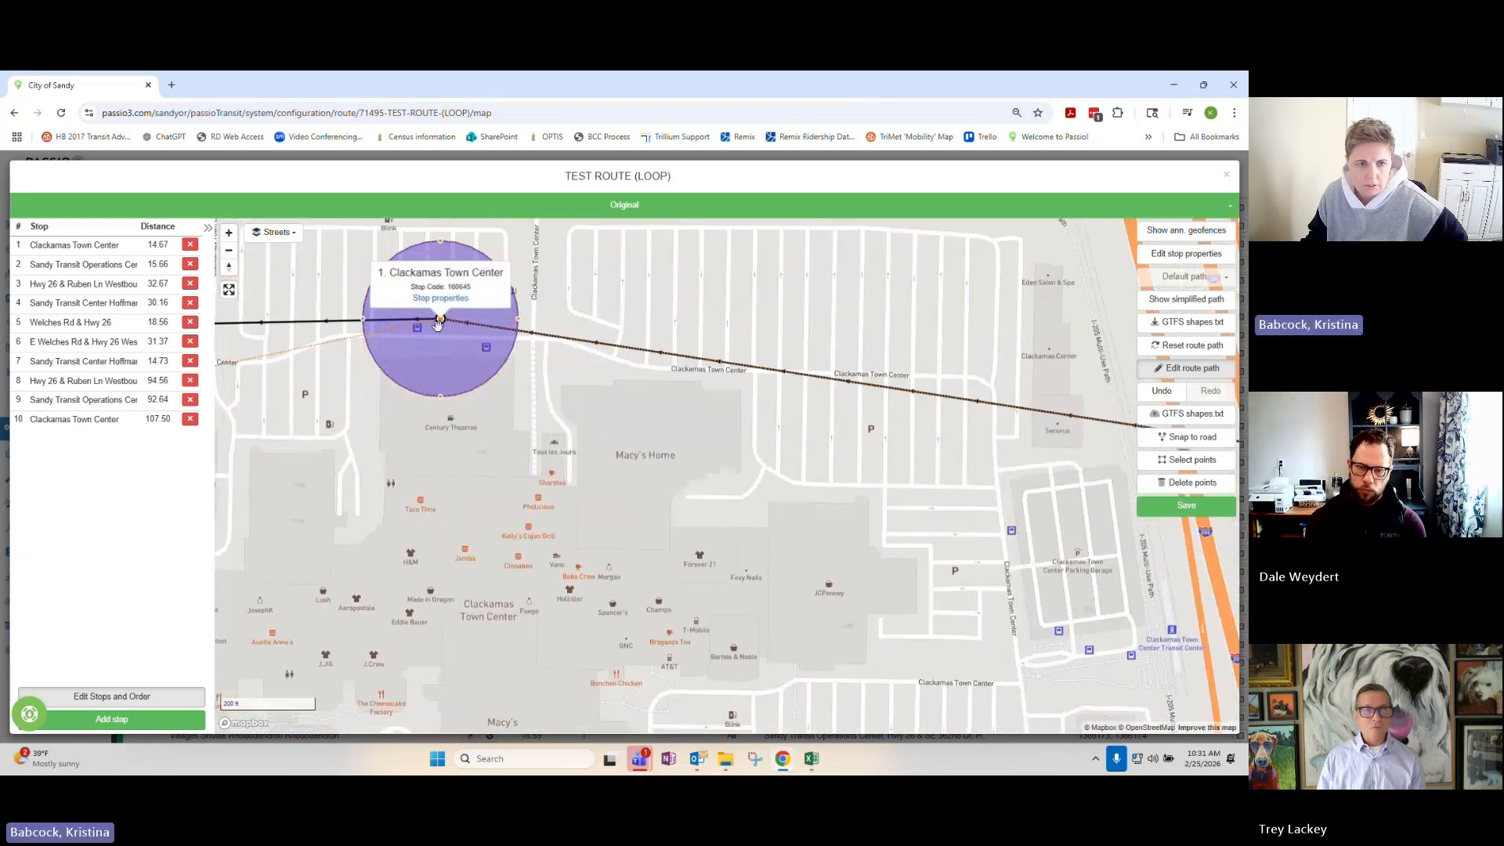
drag(434, 339, 433, 352)
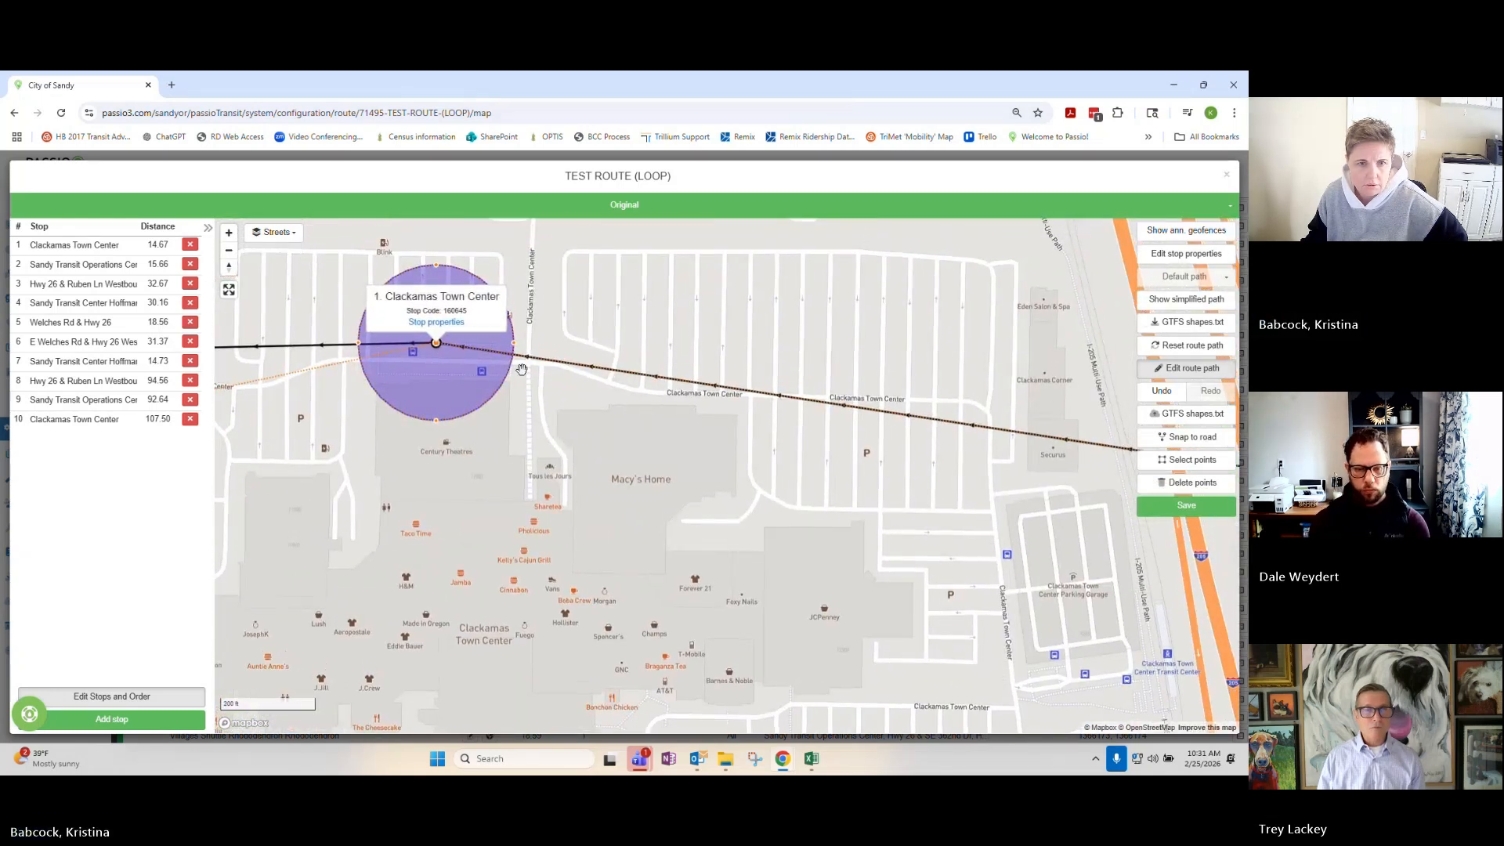
Bend the northern path line east of Clackamas Town Center down to SE Hwy 212 at Damascus.
scroll(646, 404, down, 5)
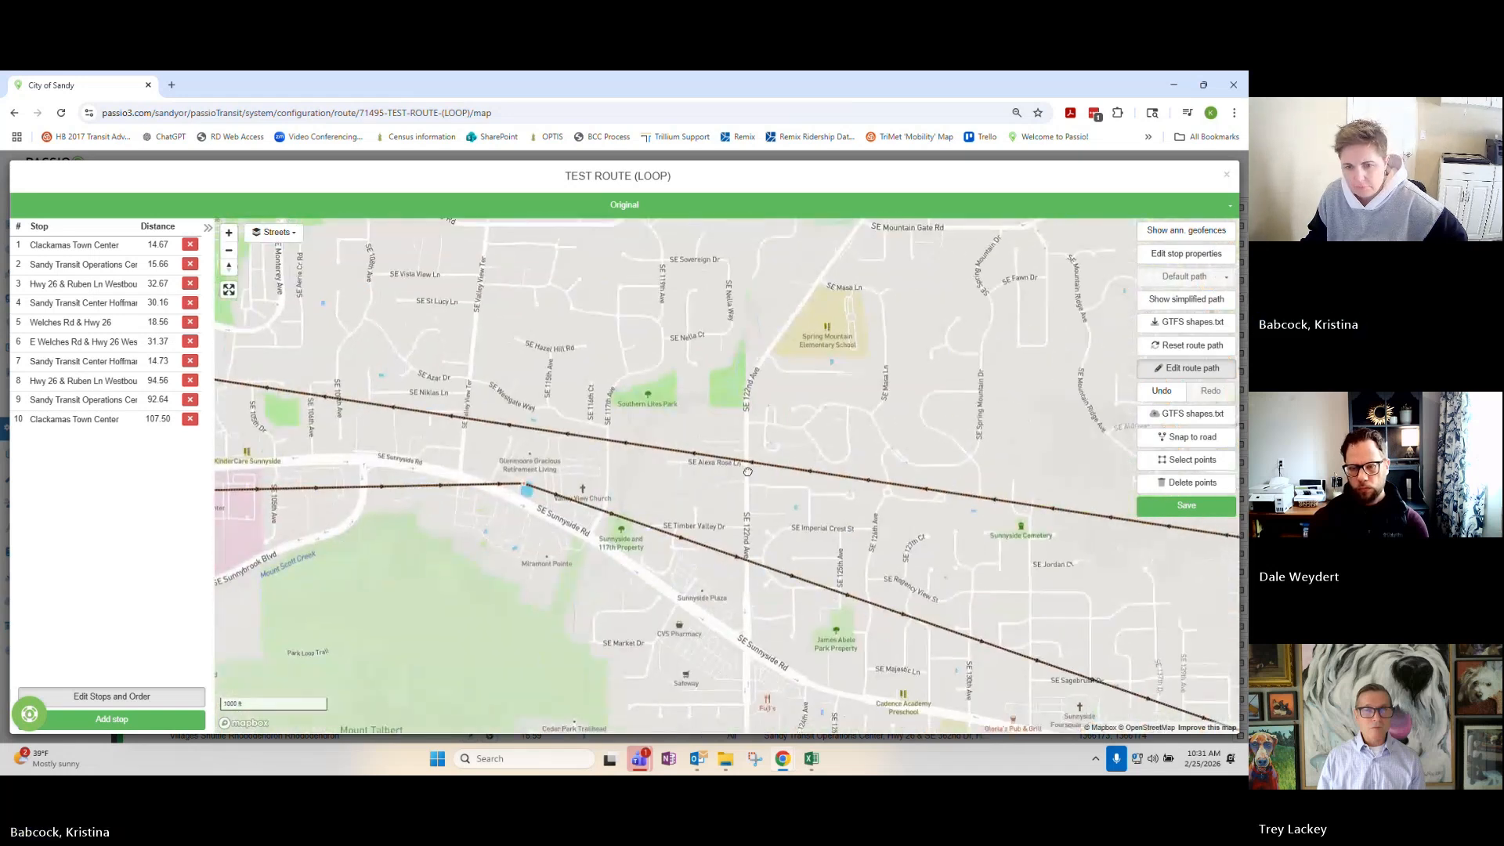
scroll(967, 544, up, 3)
drag(968, 544, 622, 348)
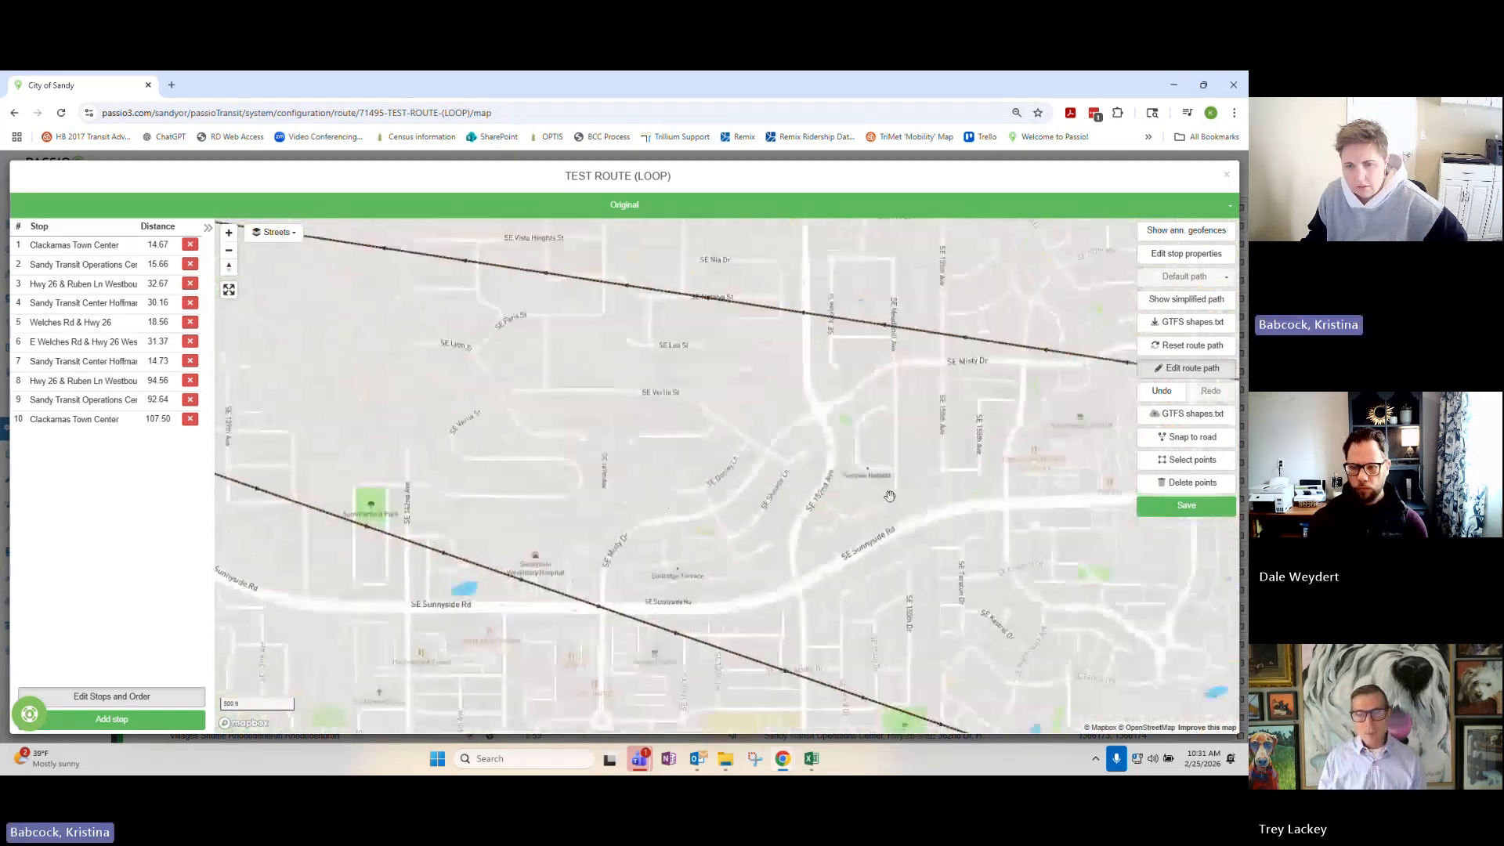
scroll(906, 499, up, 4)
drag(930, 510, 598, 426)
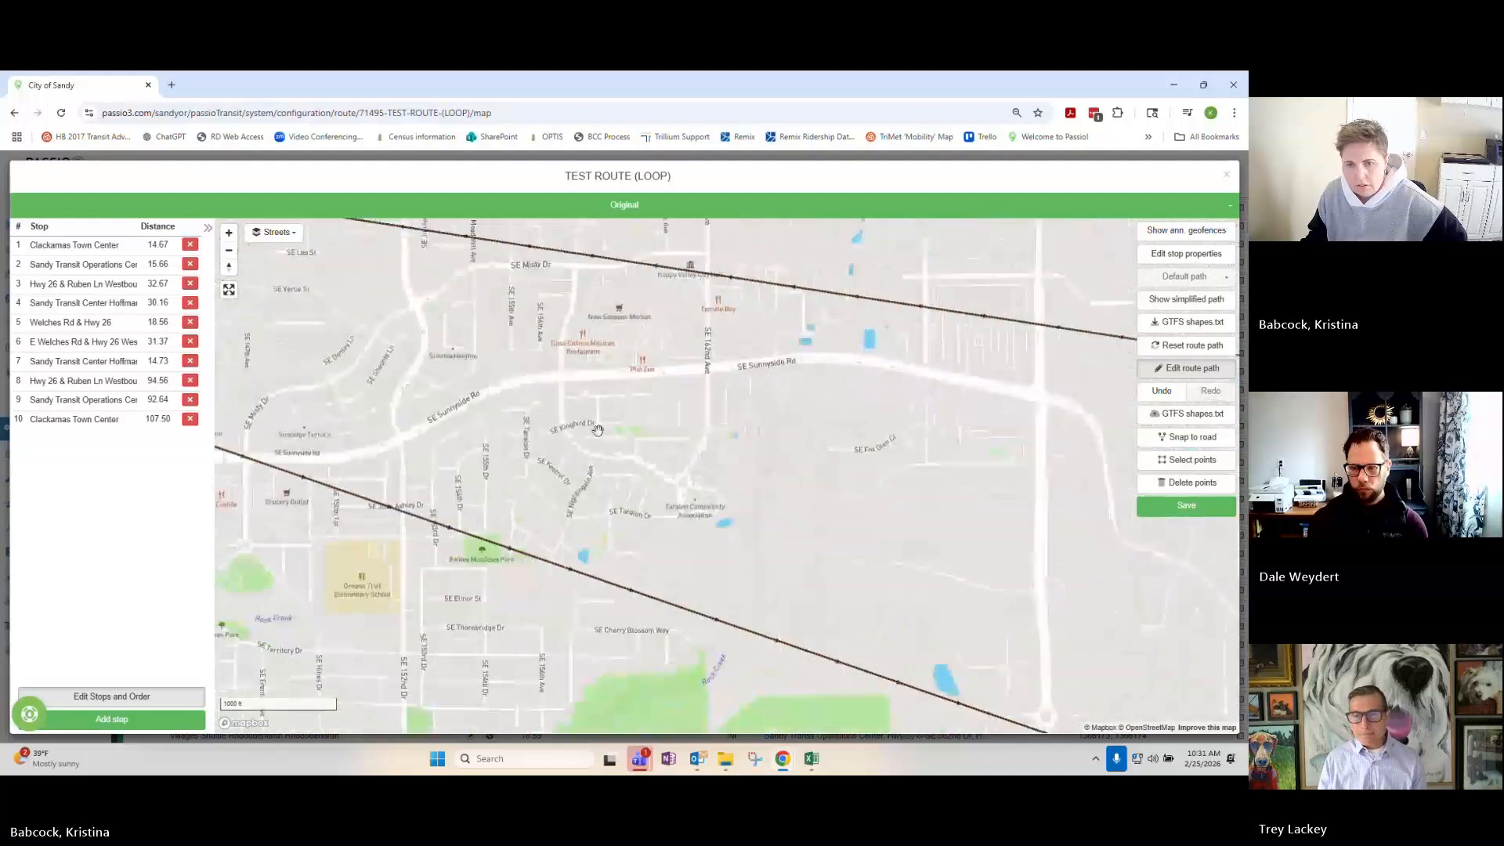
scroll(728, 463, down, 3)
drag(940, 423, 678, 386)
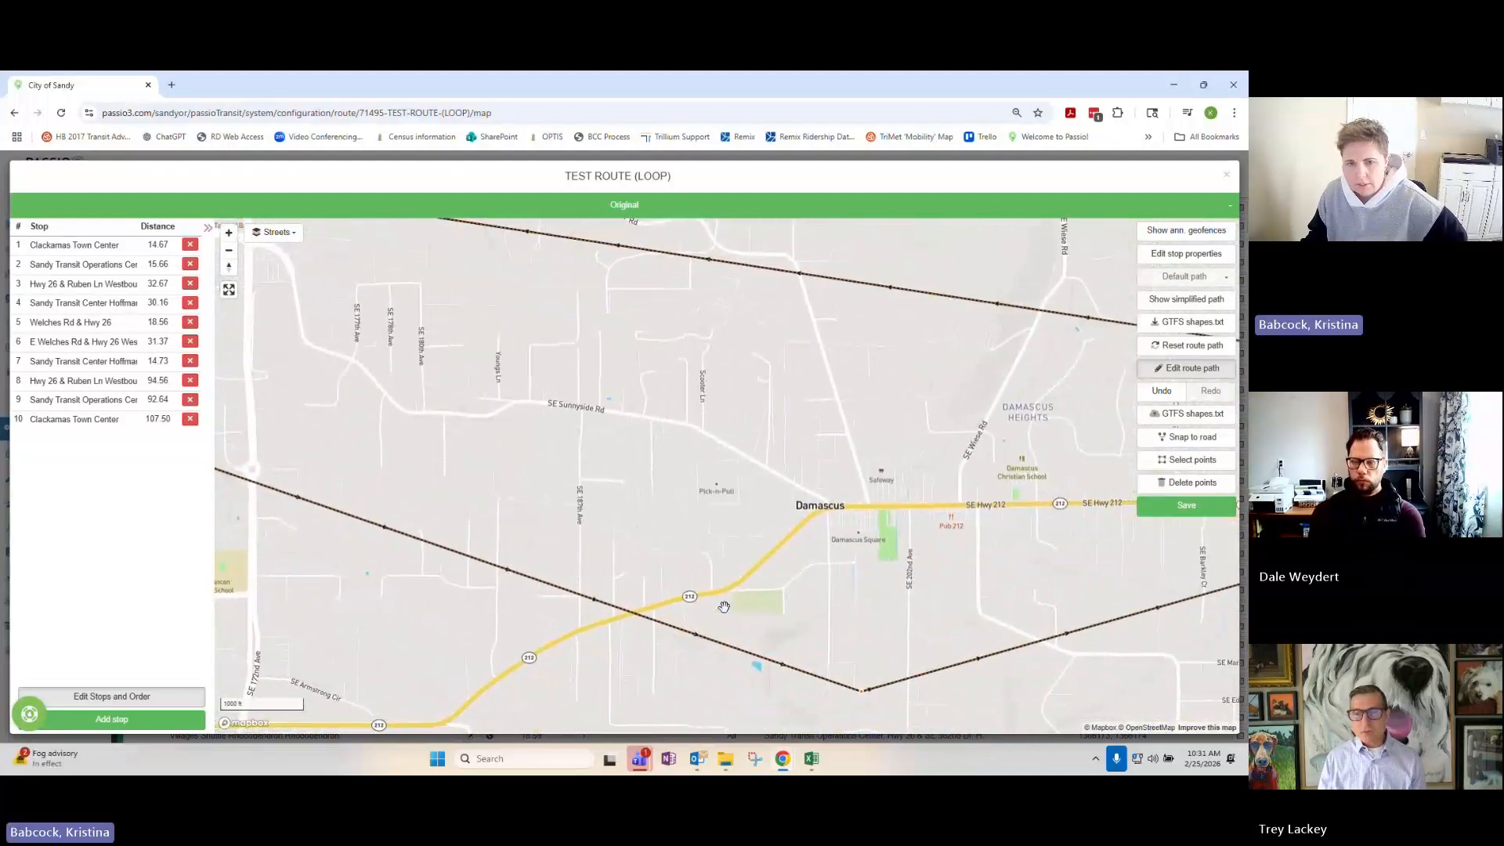
drag(995, 475, 665, 454)
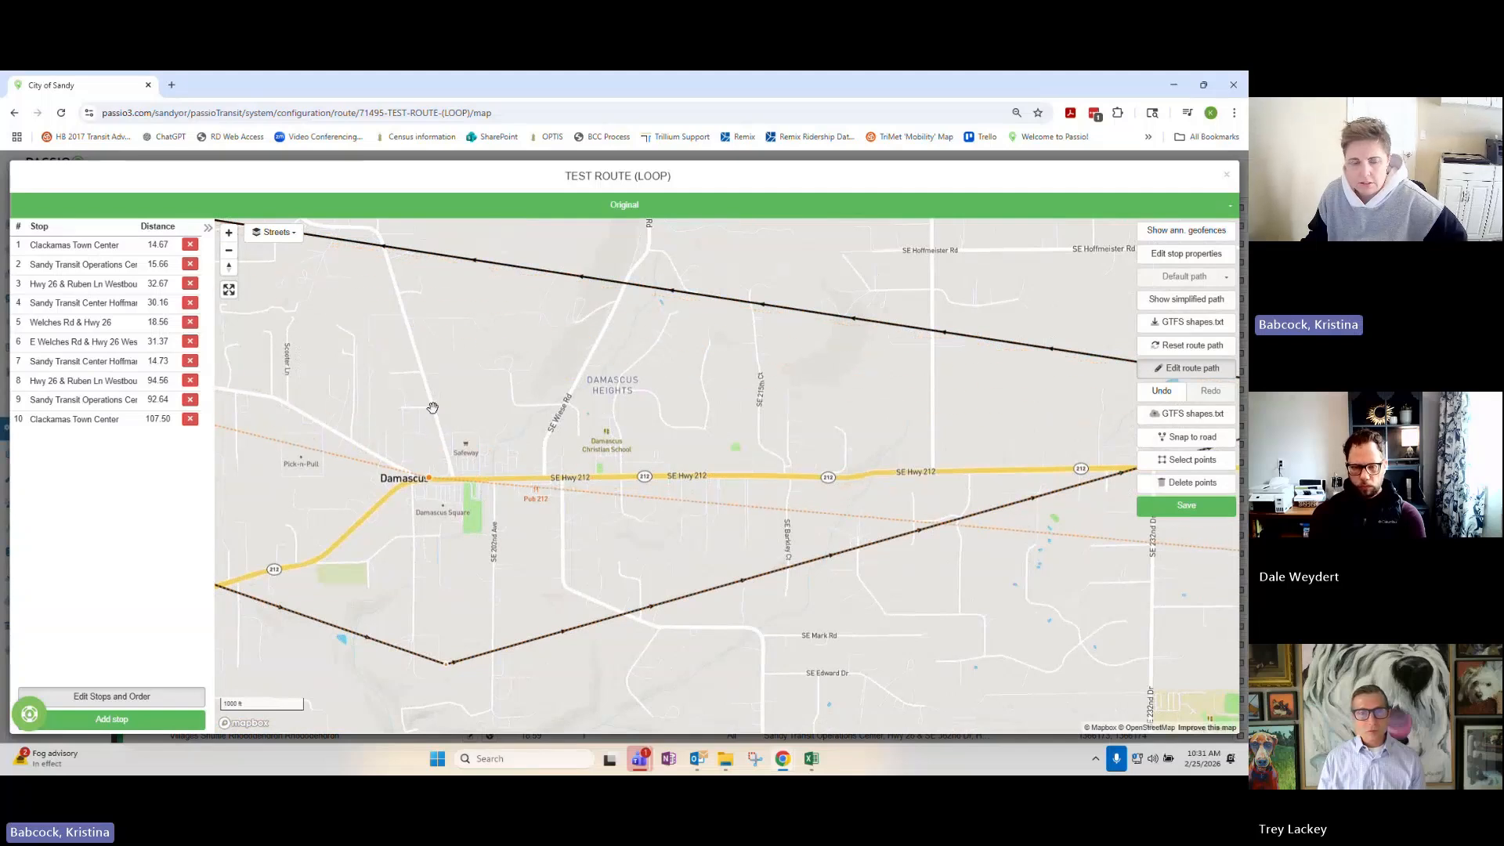
Pull the path line between Clackamas and Damascus onto SE Sunnyside Rd near SE Misty Dr, and save the path.
drag(432, 407, 1144, 466)
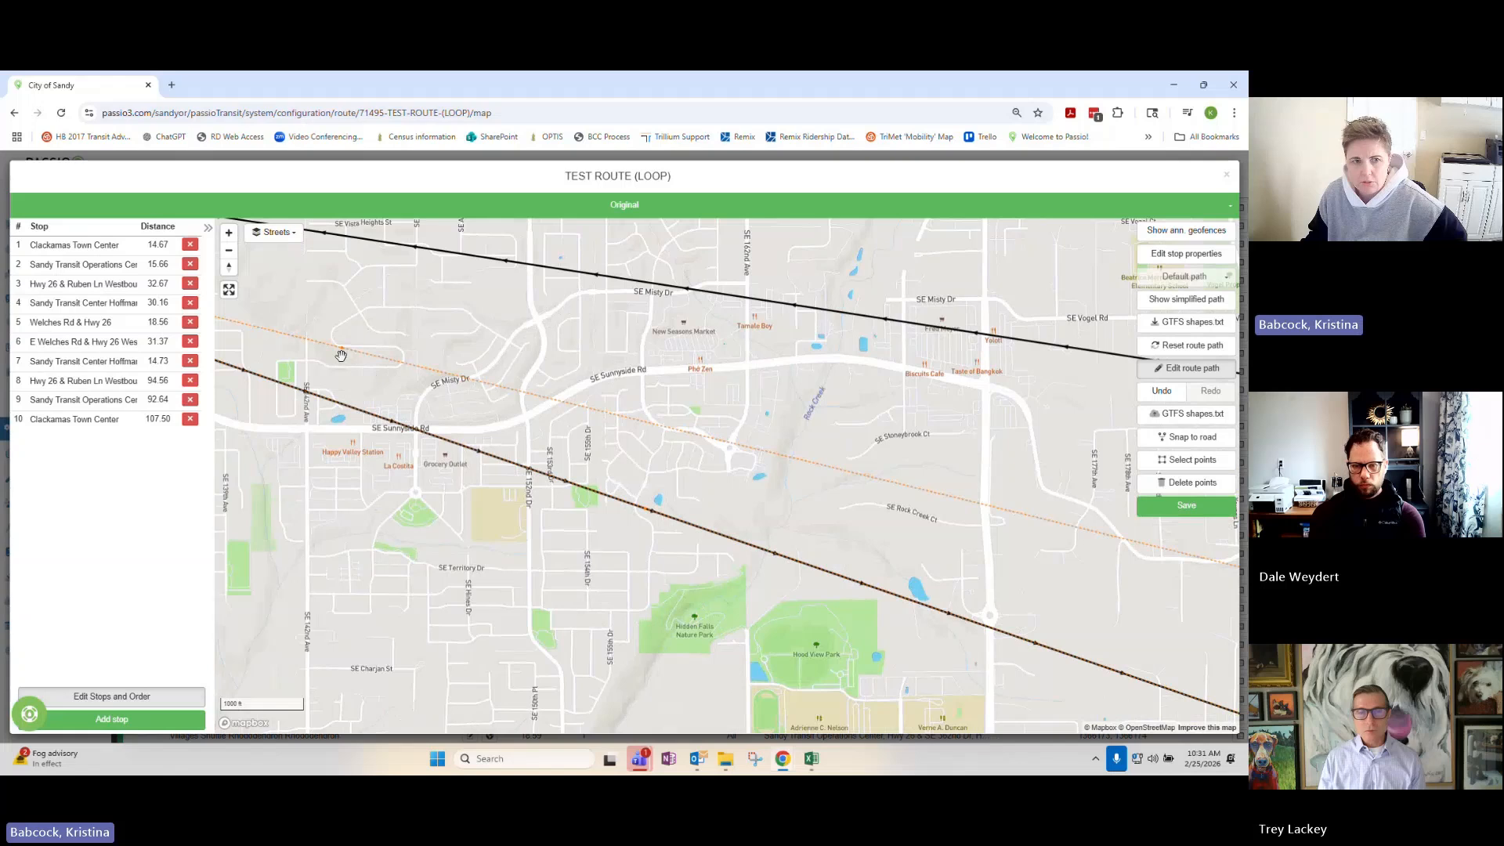
drag(338, 355, 359, 392)
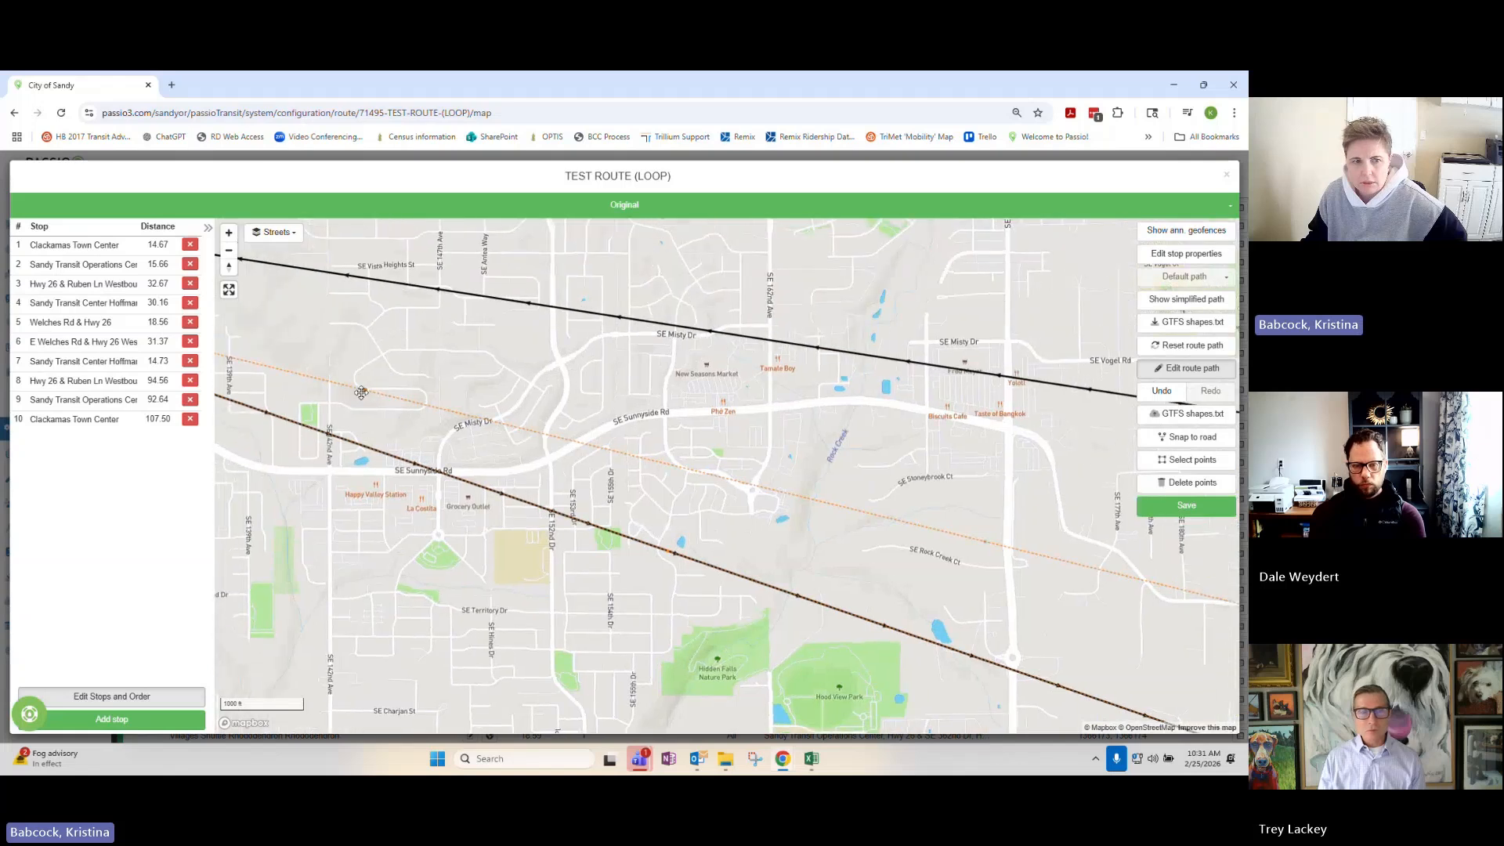
click(505, 468)
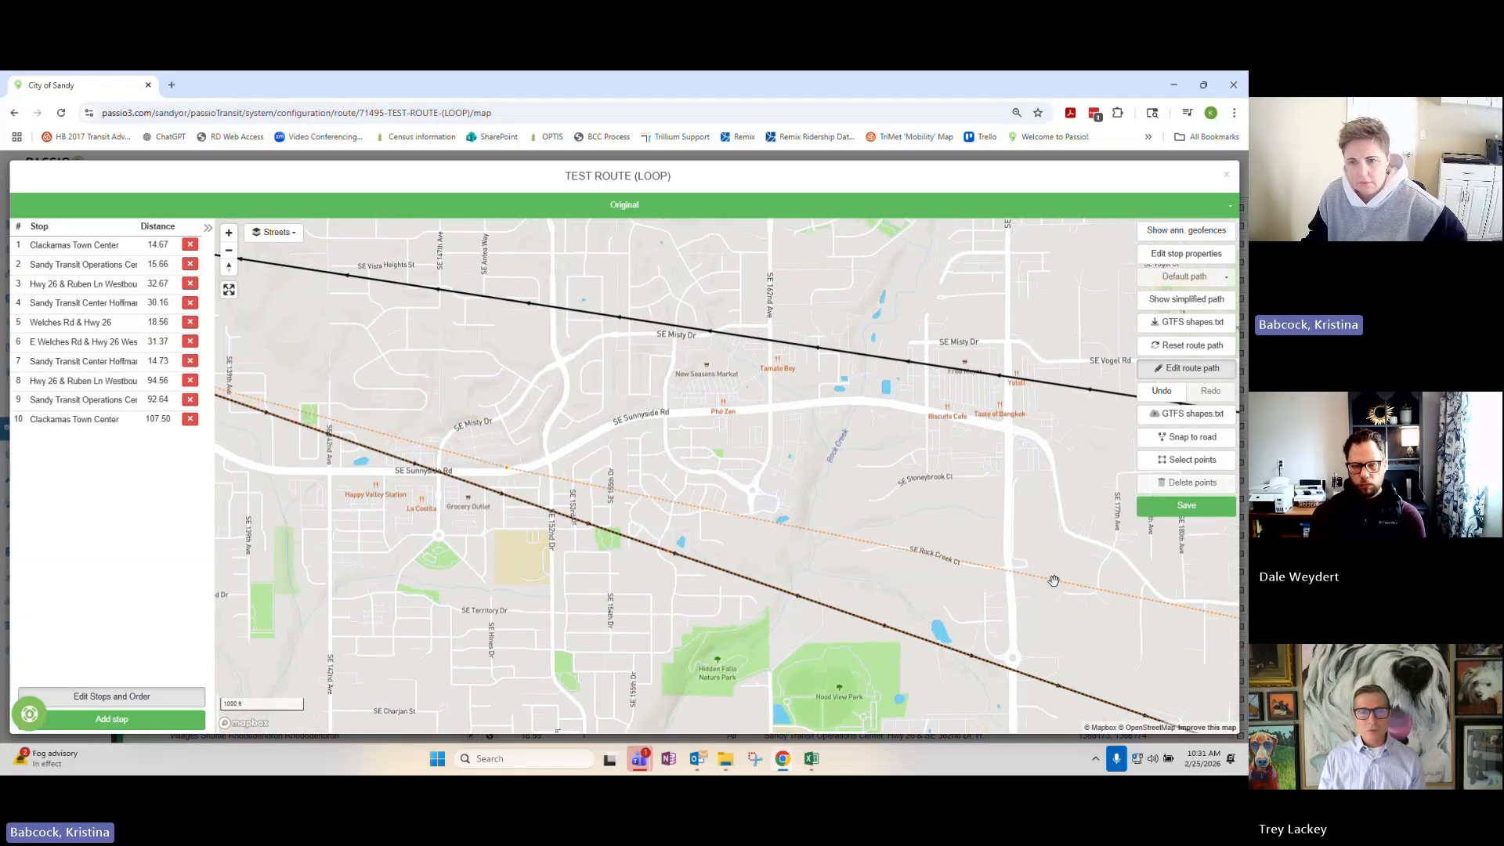
drag(1054, 580, 949, 358)
drag(1124, 524, 580, 368)
drag(1096, 480, 819, 483)
drag(1050, 456, 426, 496)
click(1182, 501)
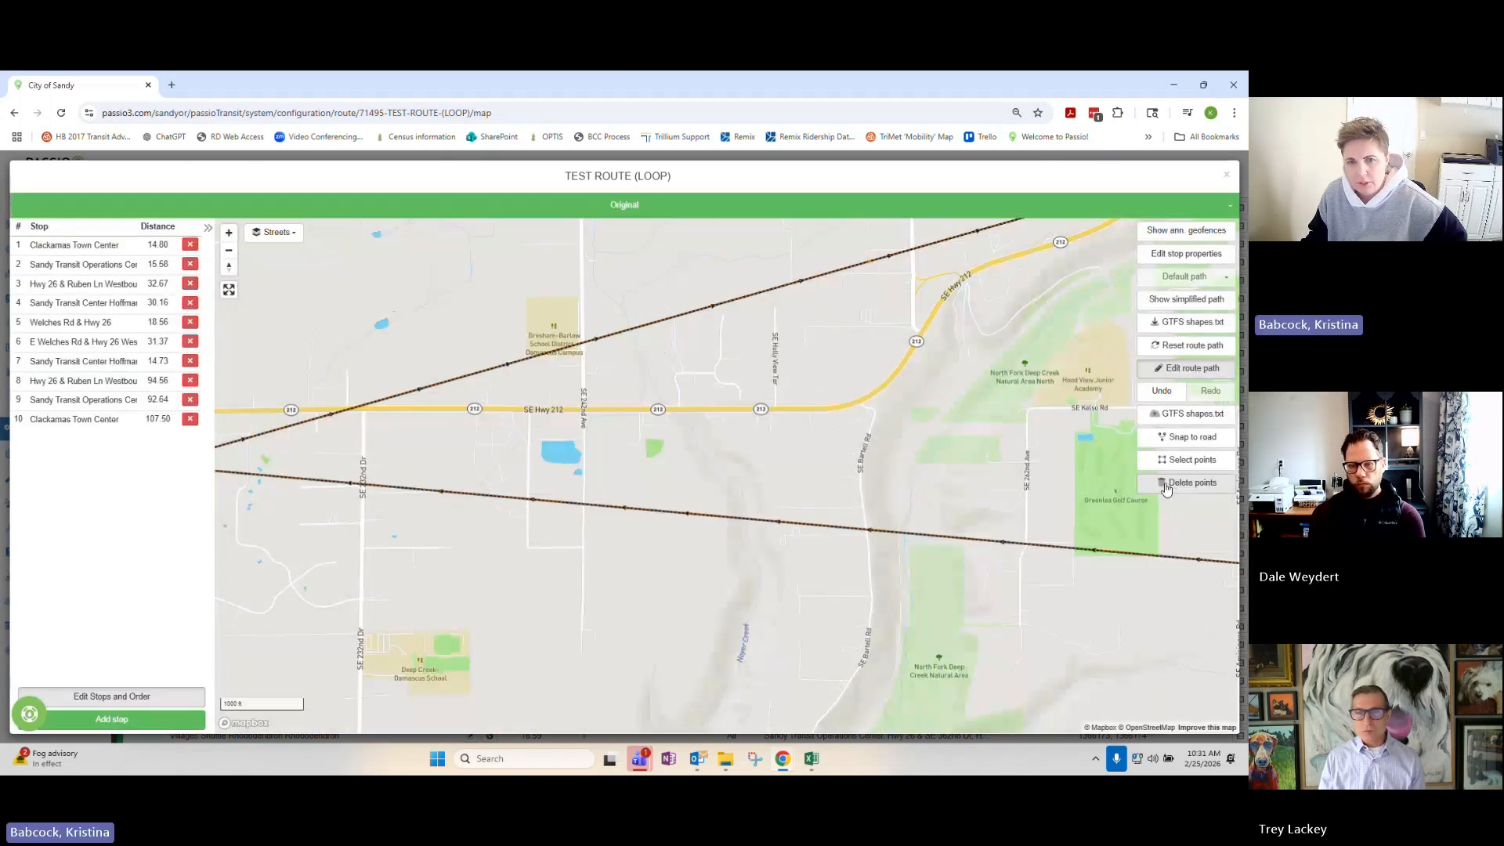
Bend the southern path line between Damascus and Sandy north to Boring and to the Hwy 212 and Mt Hood Hwy junction.
drag(941, 402, 550, 454)
drag(1018, 509, 834, 502)
scroll(980, 549, down, 5)
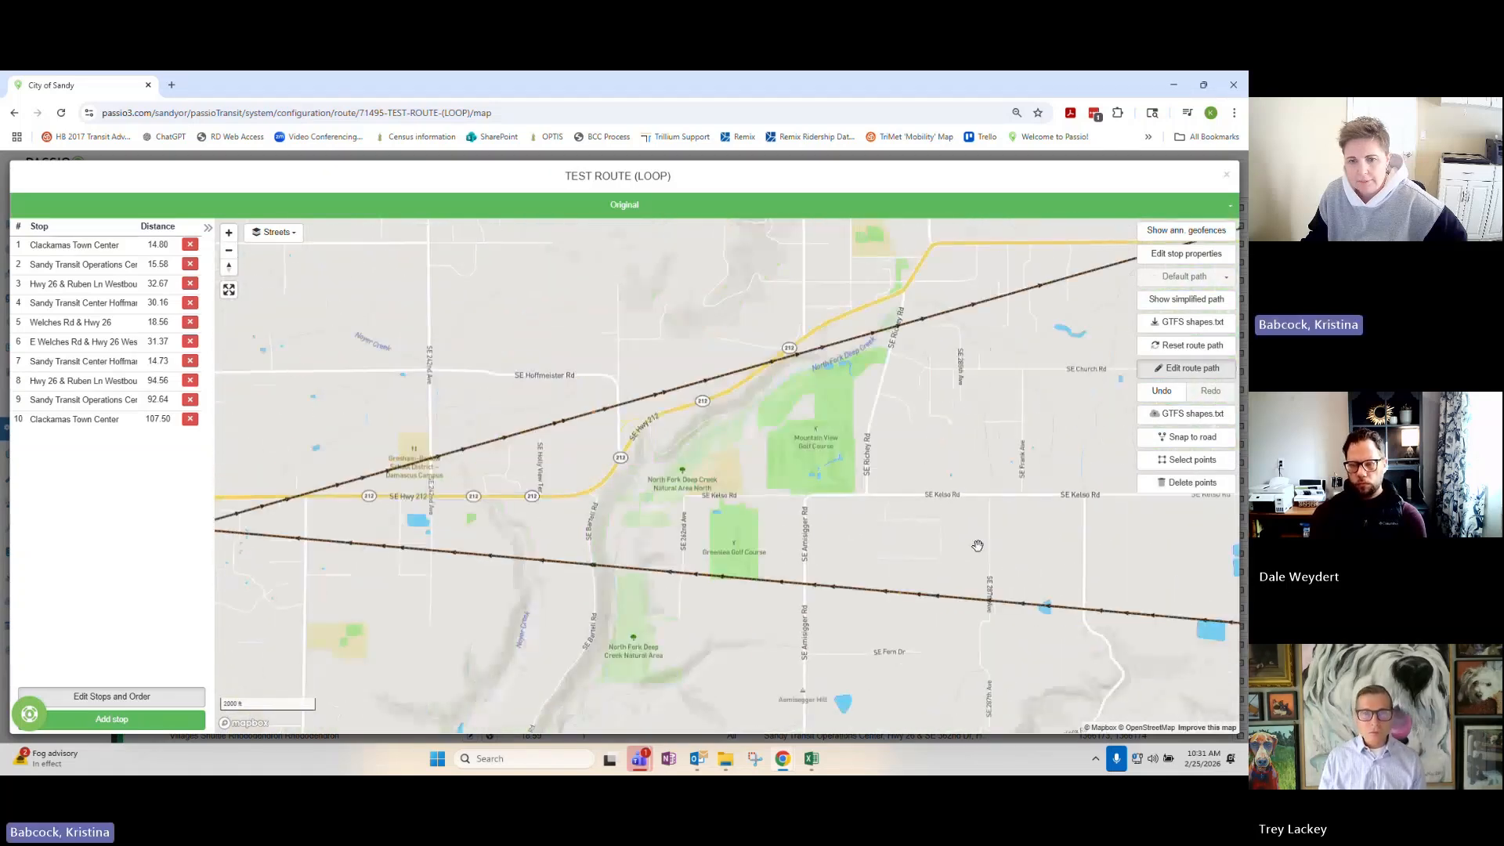
drag(909, 588, 925, 374)
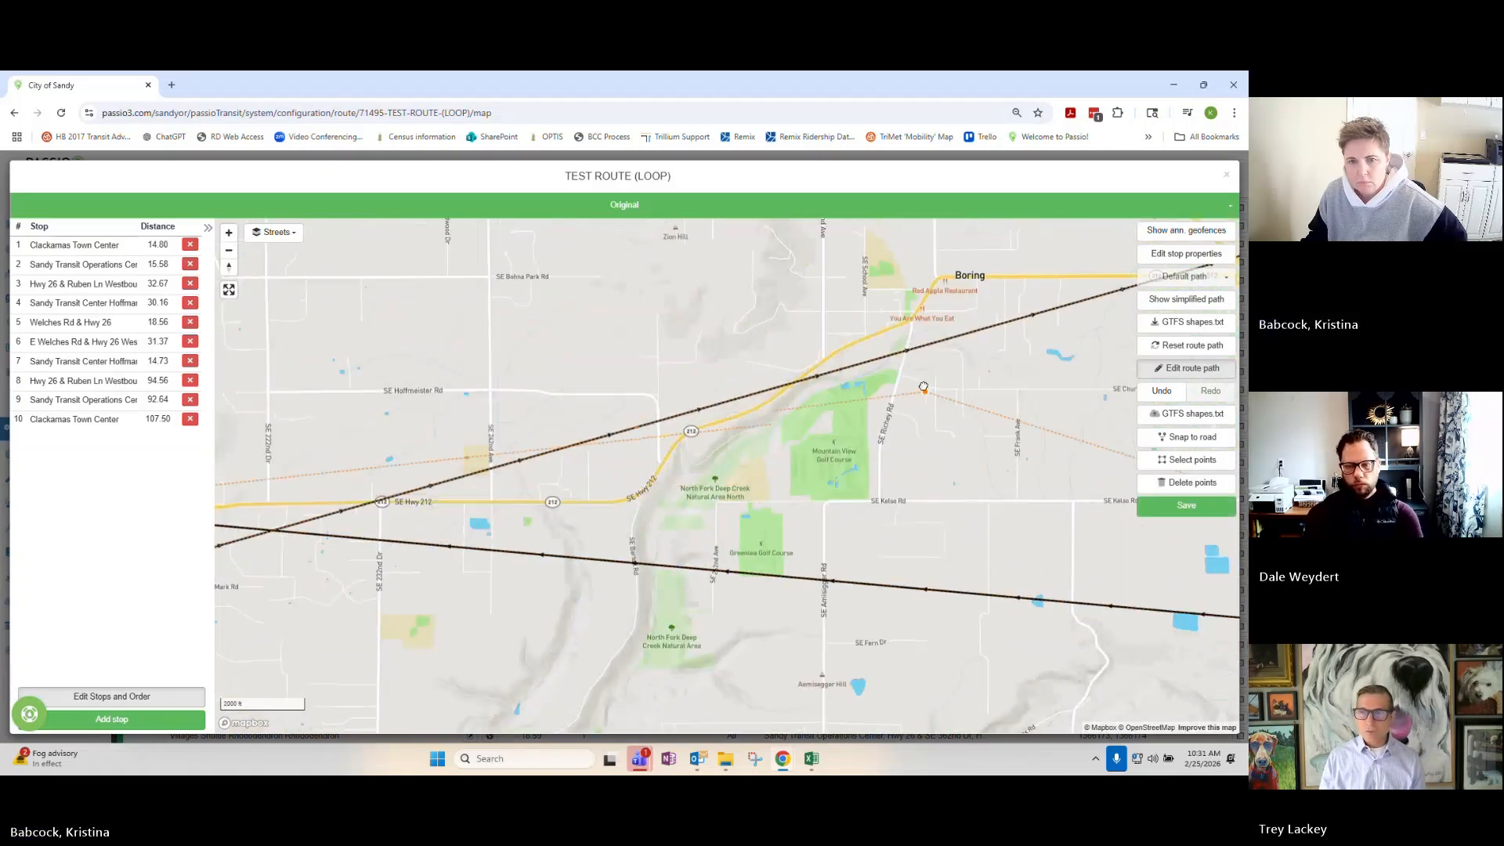
drag(990, 447, 751, 439)
drag(1120, 501, 707, 270)
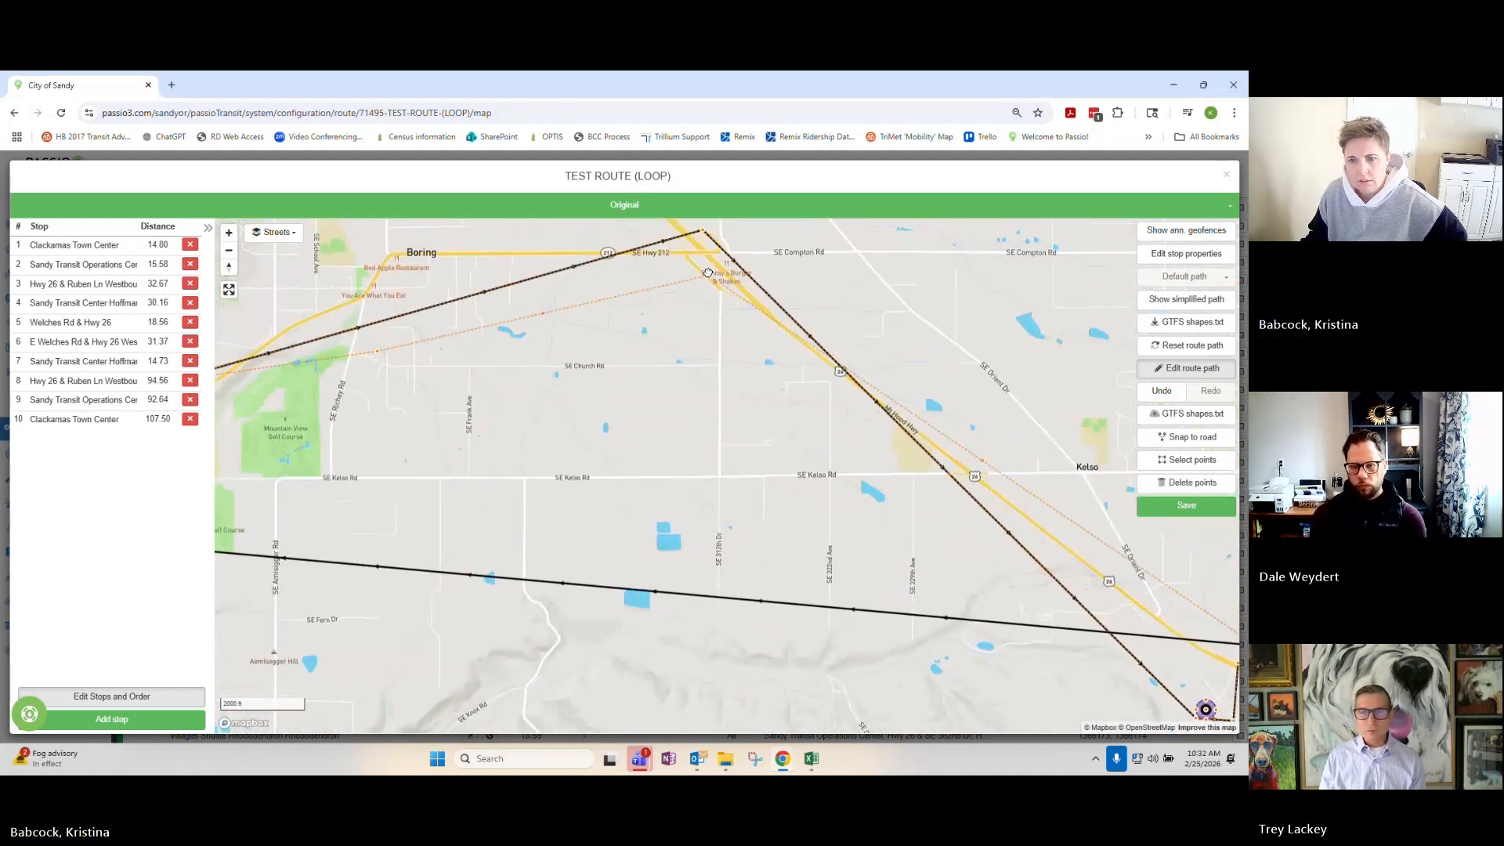
Move the path point northwest of Sandy farther north of Mt Hood Hwy near SE 362nd, and save the path.
drag(980, 384, 764, 270)
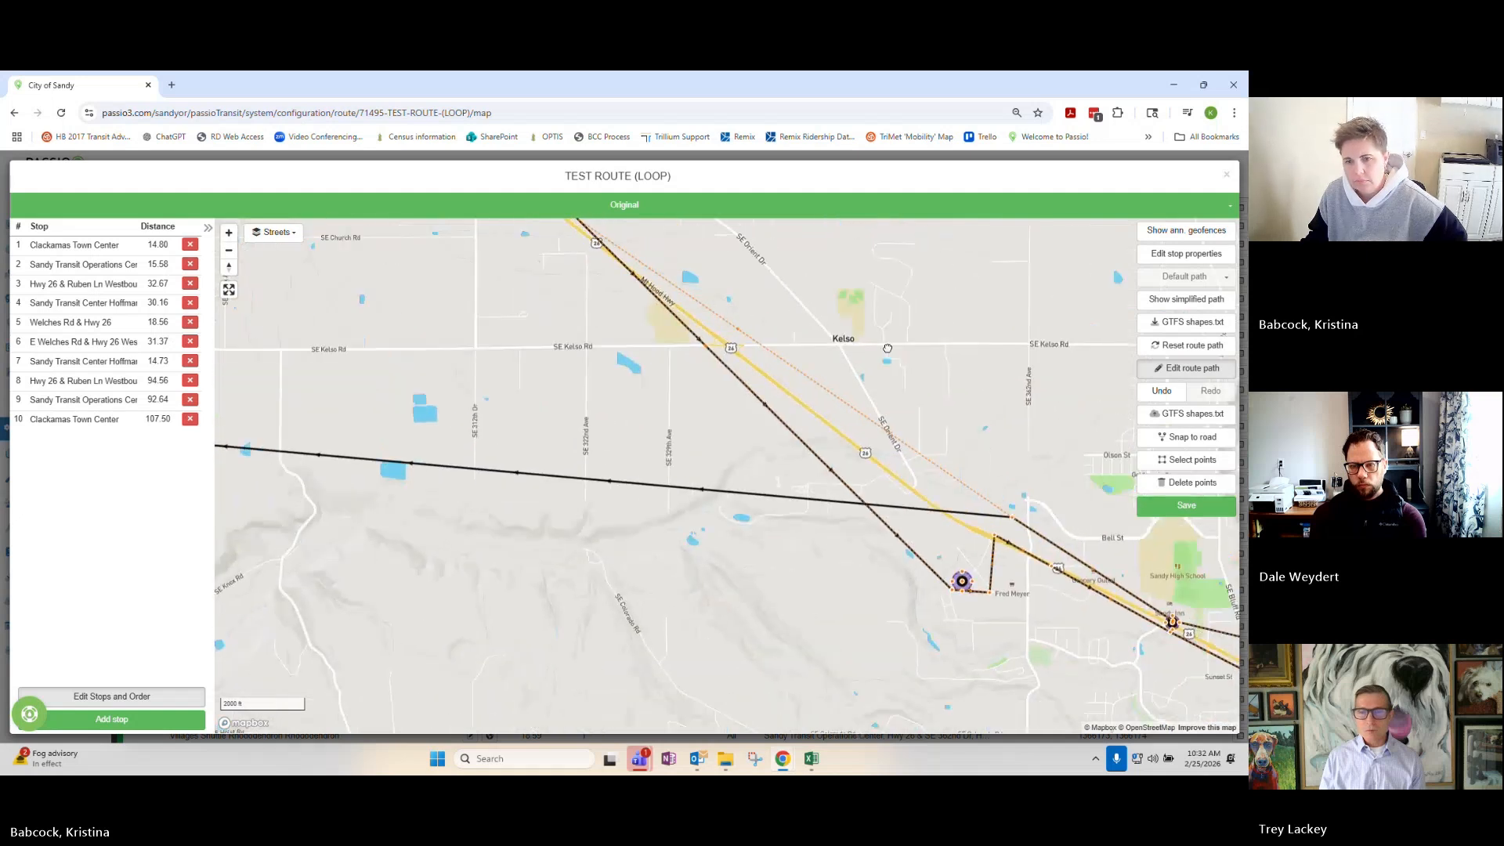
drag(1011, 522, 894, 384)
click(1175, 513)
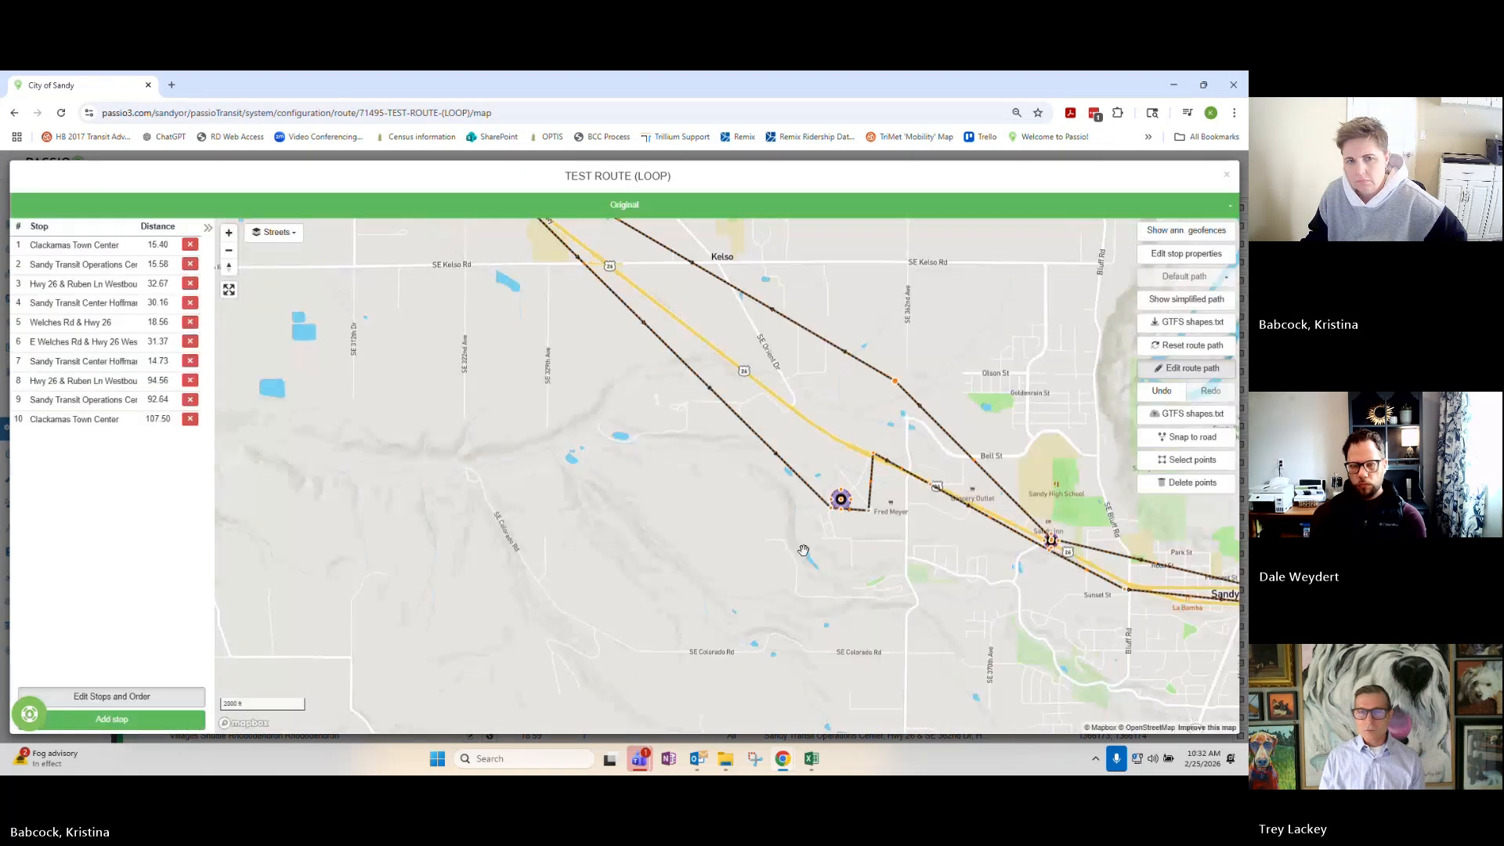
Pull the path line northwest of the Sandy Transit Operations Center and its corner at the stop toward Mt Hood Hwy.
drag(802, 550, 855, 658)
drag(636, 372, 728, 435)
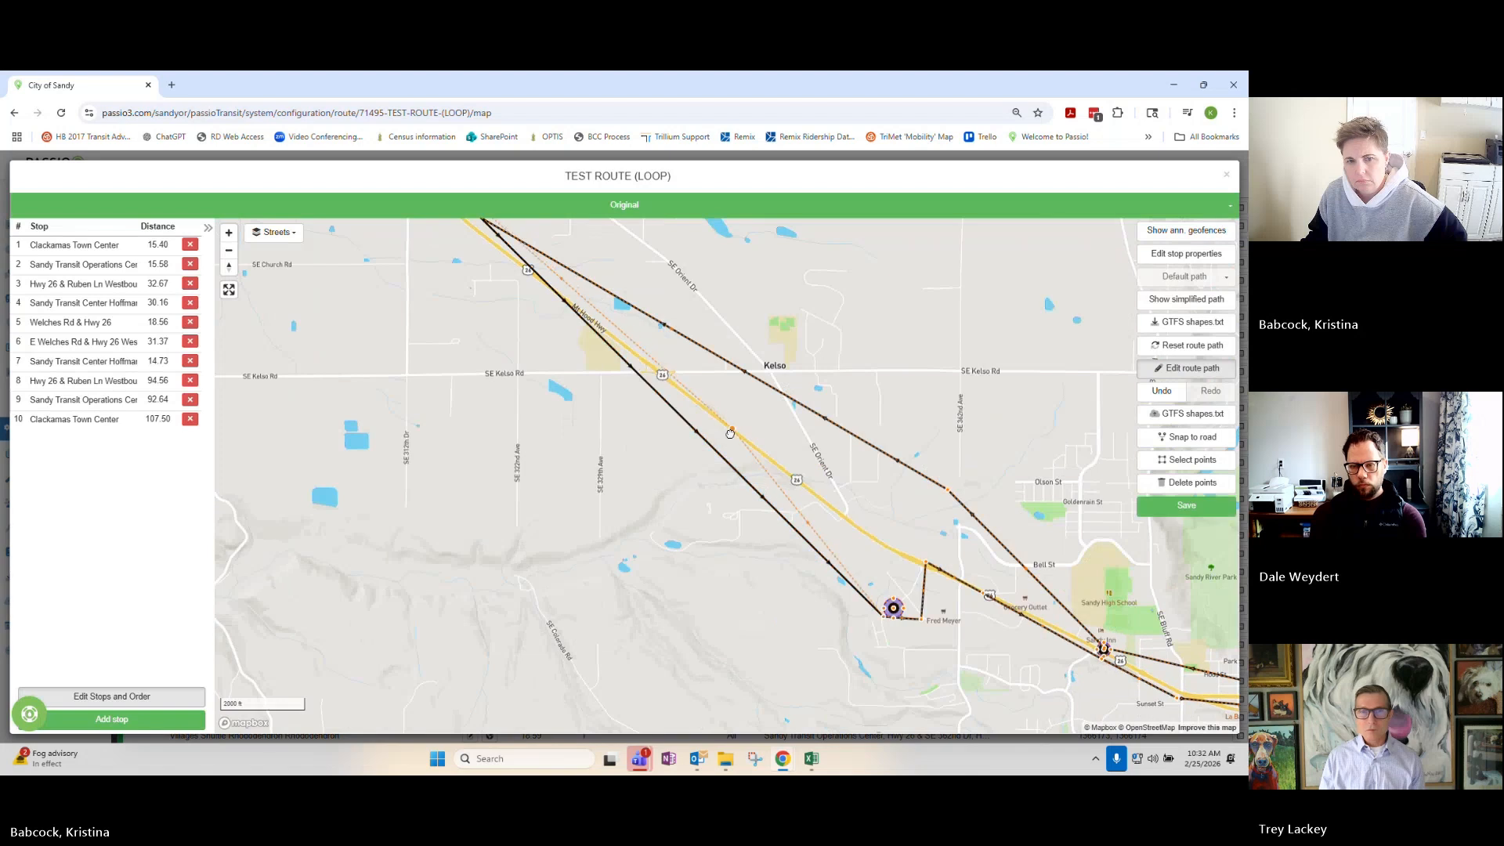
scroll(845, 530, up, 5)
scroll(891, 566, down, 5)
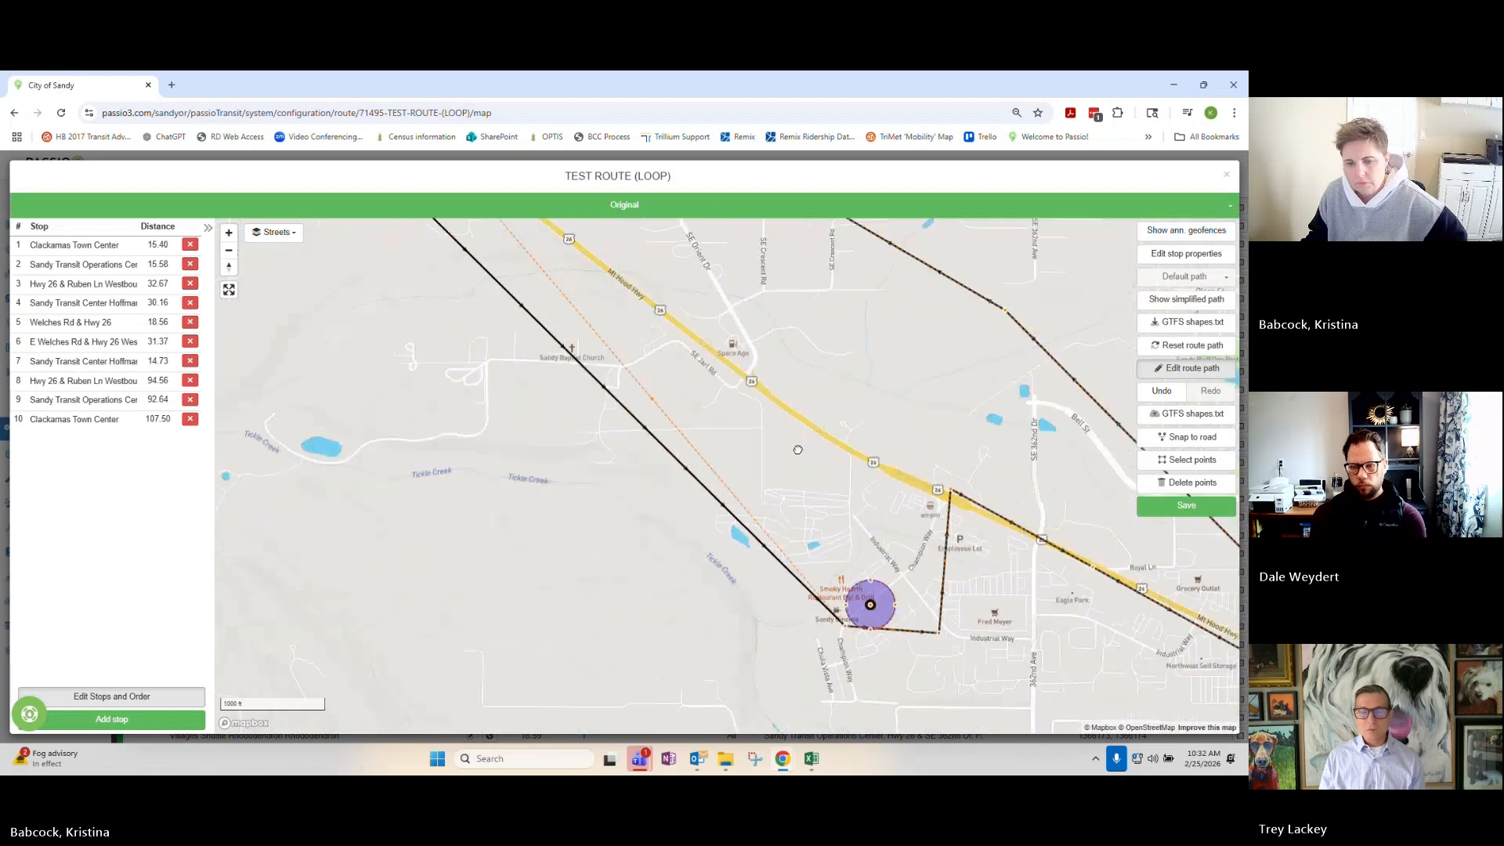
scroll(850, 605, up, 4)
drag(850, 632, 832, 477)
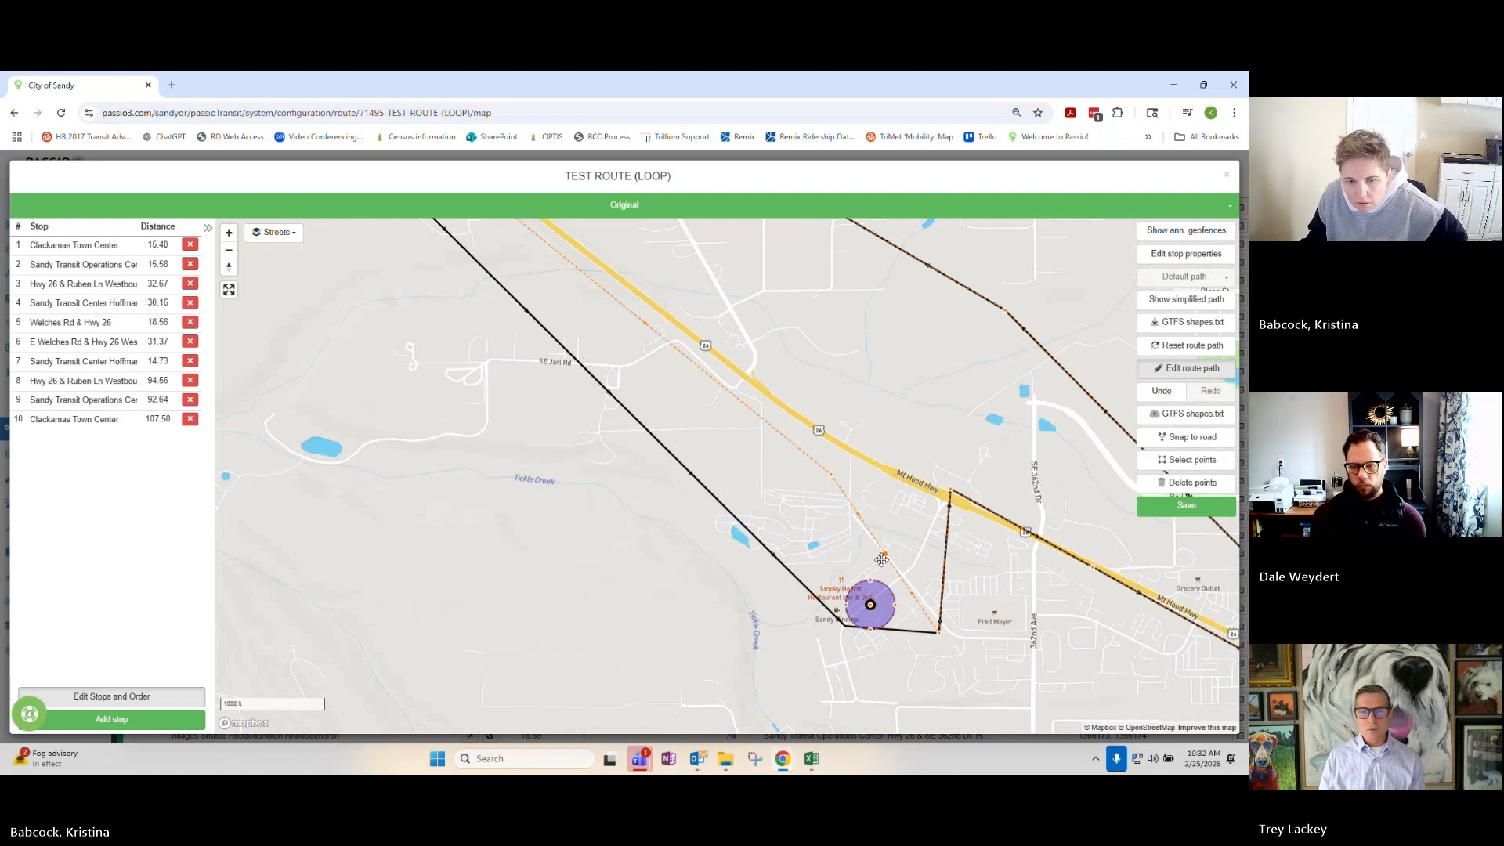
Shape the path into a loop around the Sandy Transit Operations Center stop, starting from Mt Hood Hwy near Champion Way.
drag(881, 559, 803, 648)
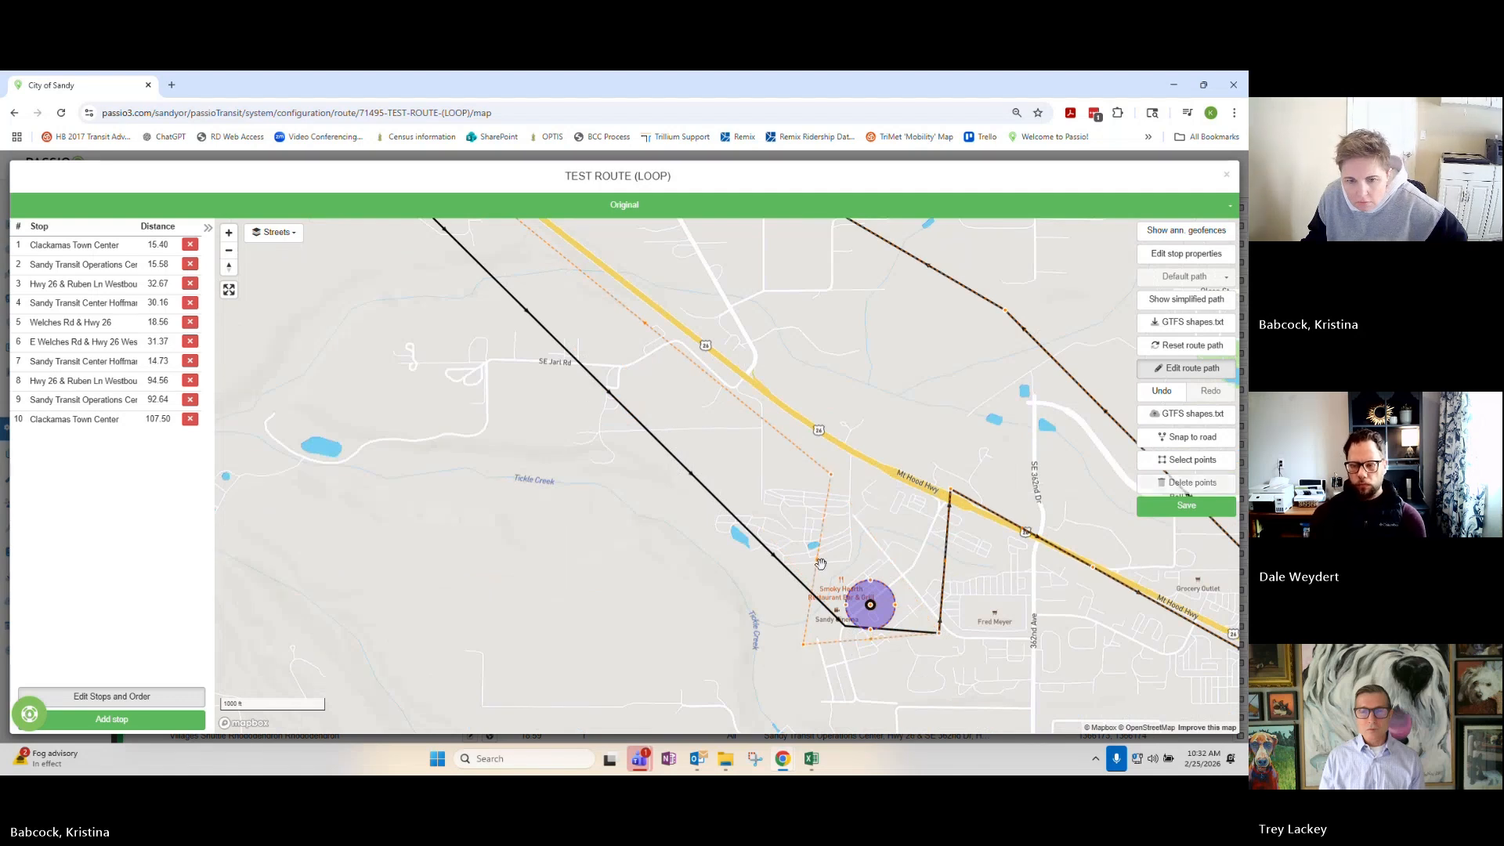
drag(820, 564, 842, 556)
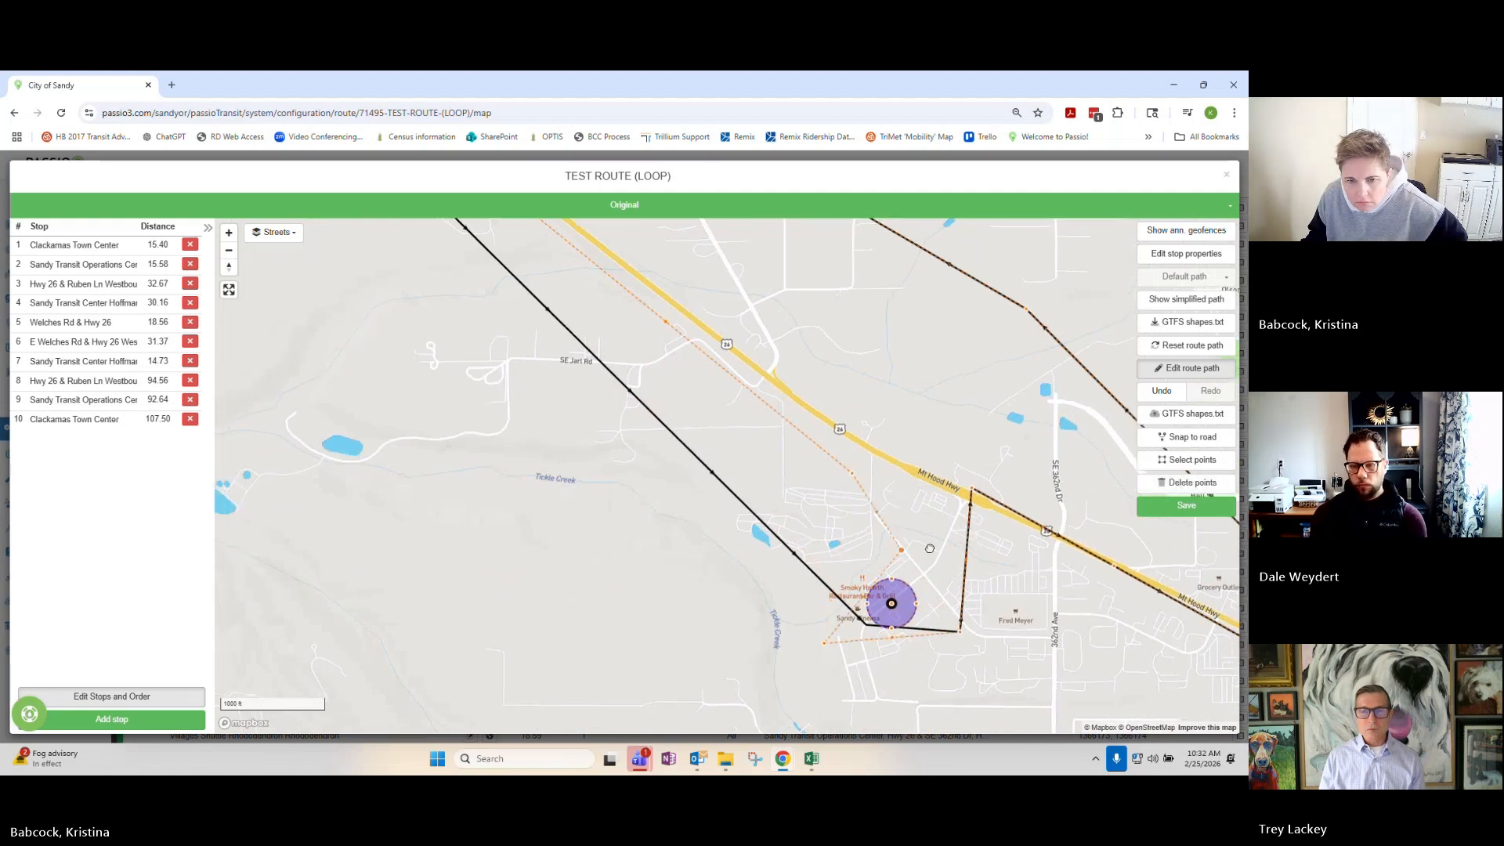
drag(1010, 559, 987, 556)
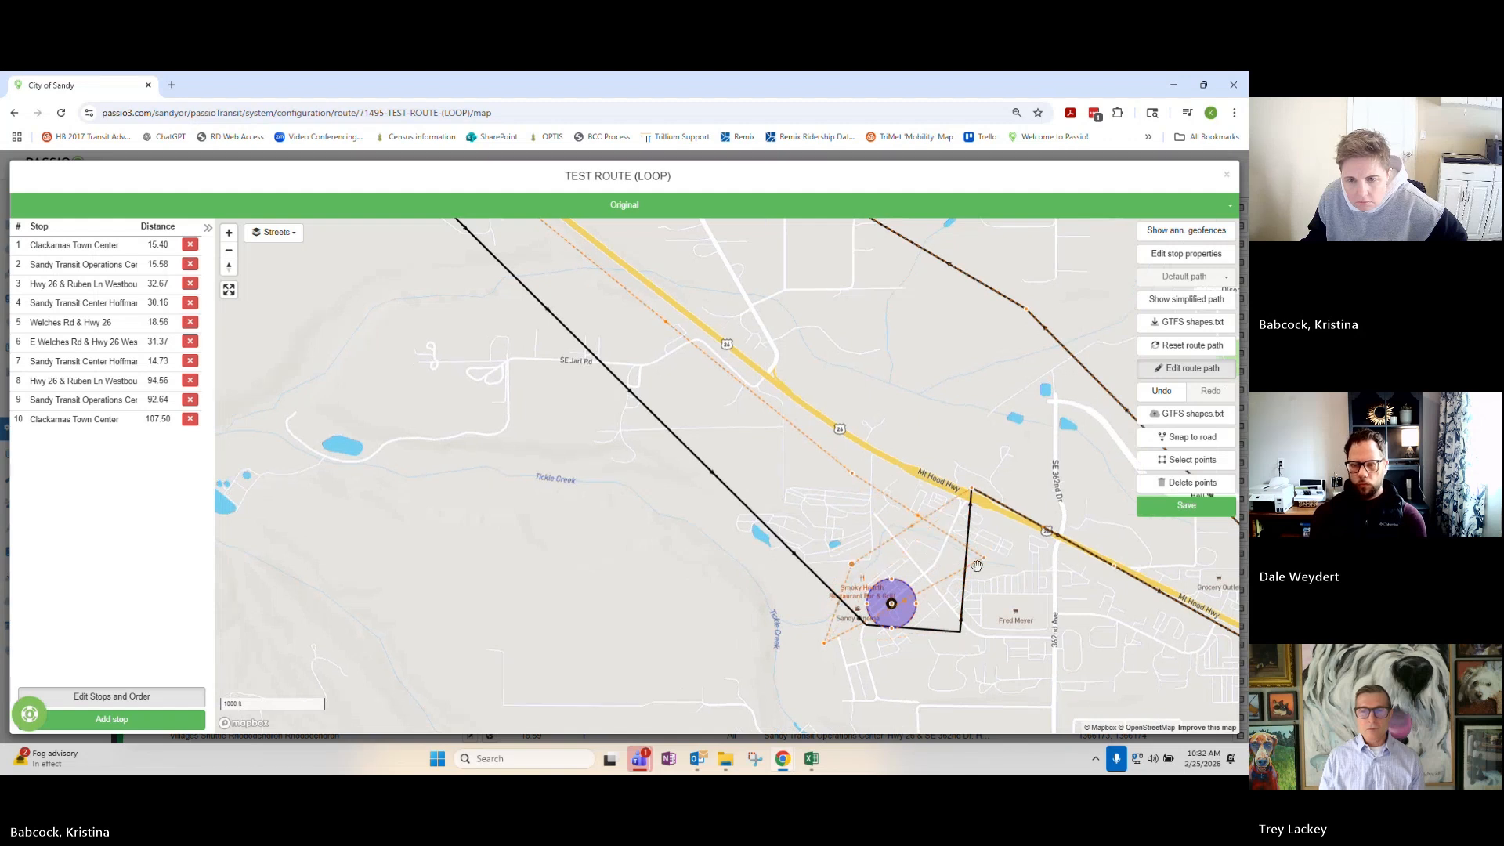
drag(986, 566, 970, 638)
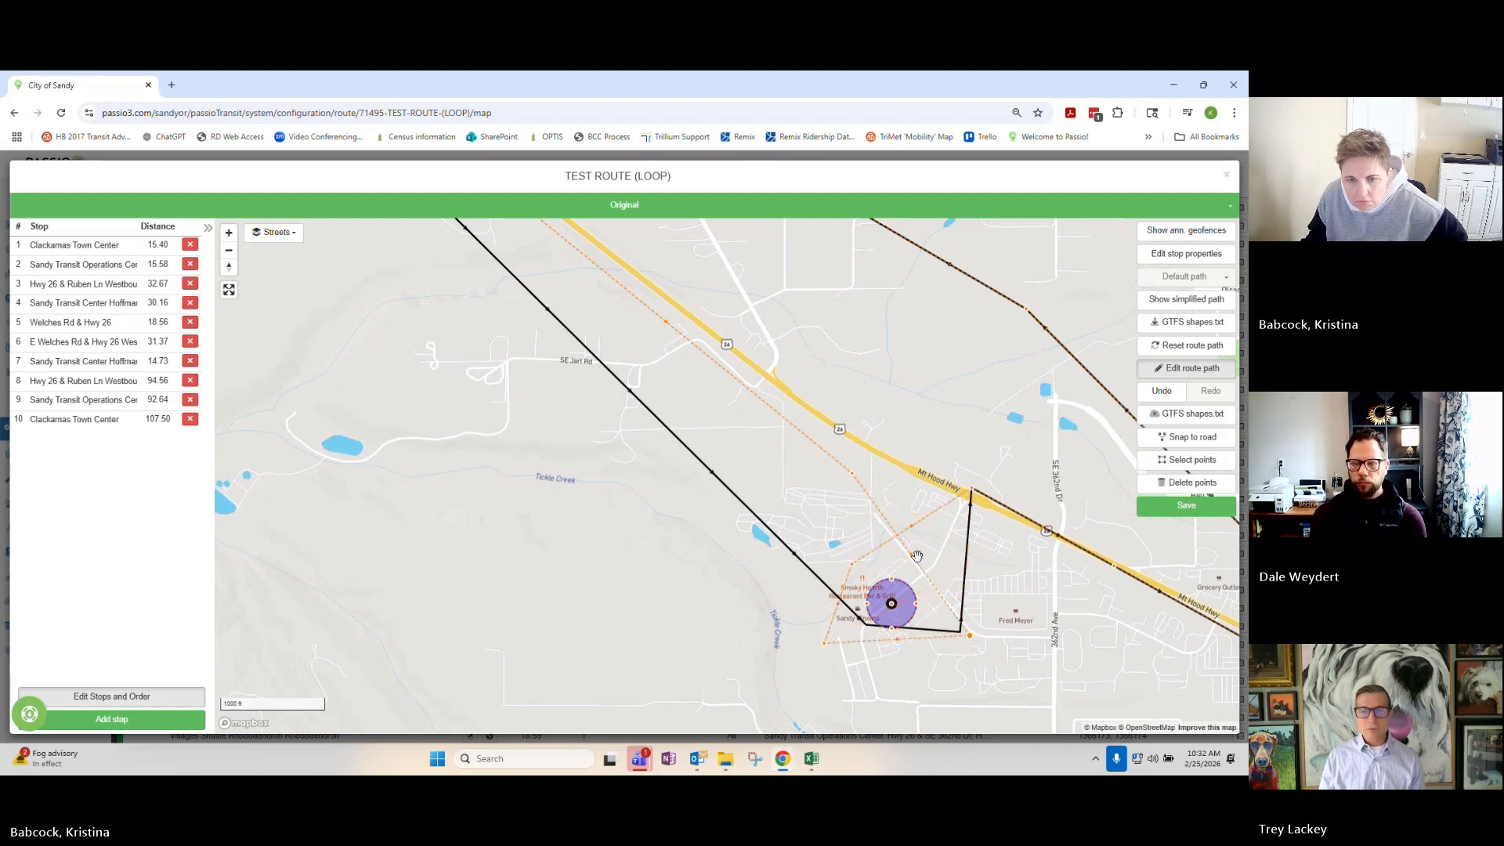
drag(850, 478, 963, 483)
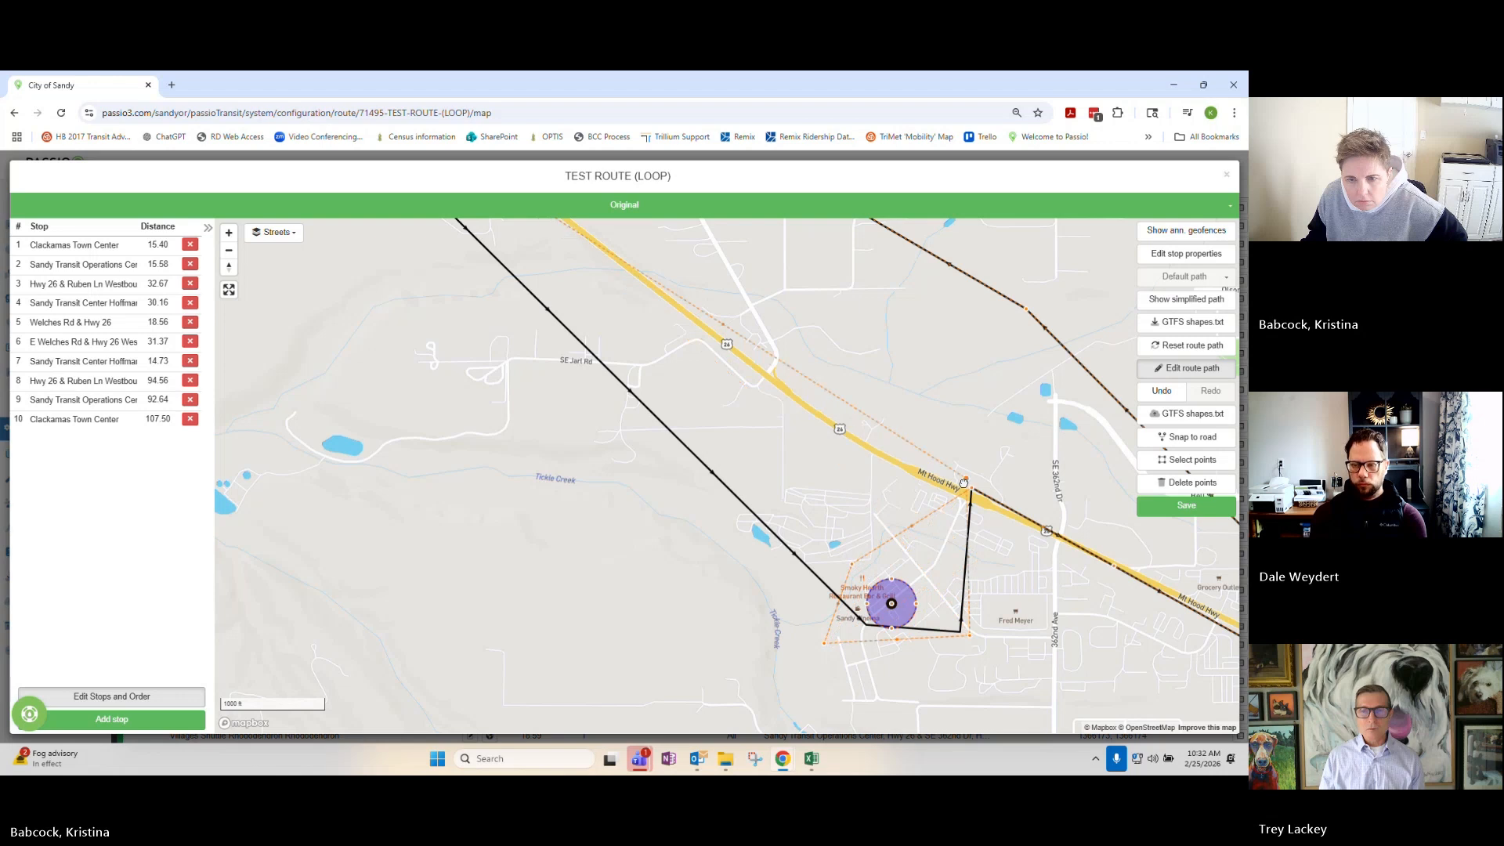
Tighten the loop around the Operations Center and snap it to Champion Way and the nearby roads, then save the path.
scroll(963, 483, up, 3)
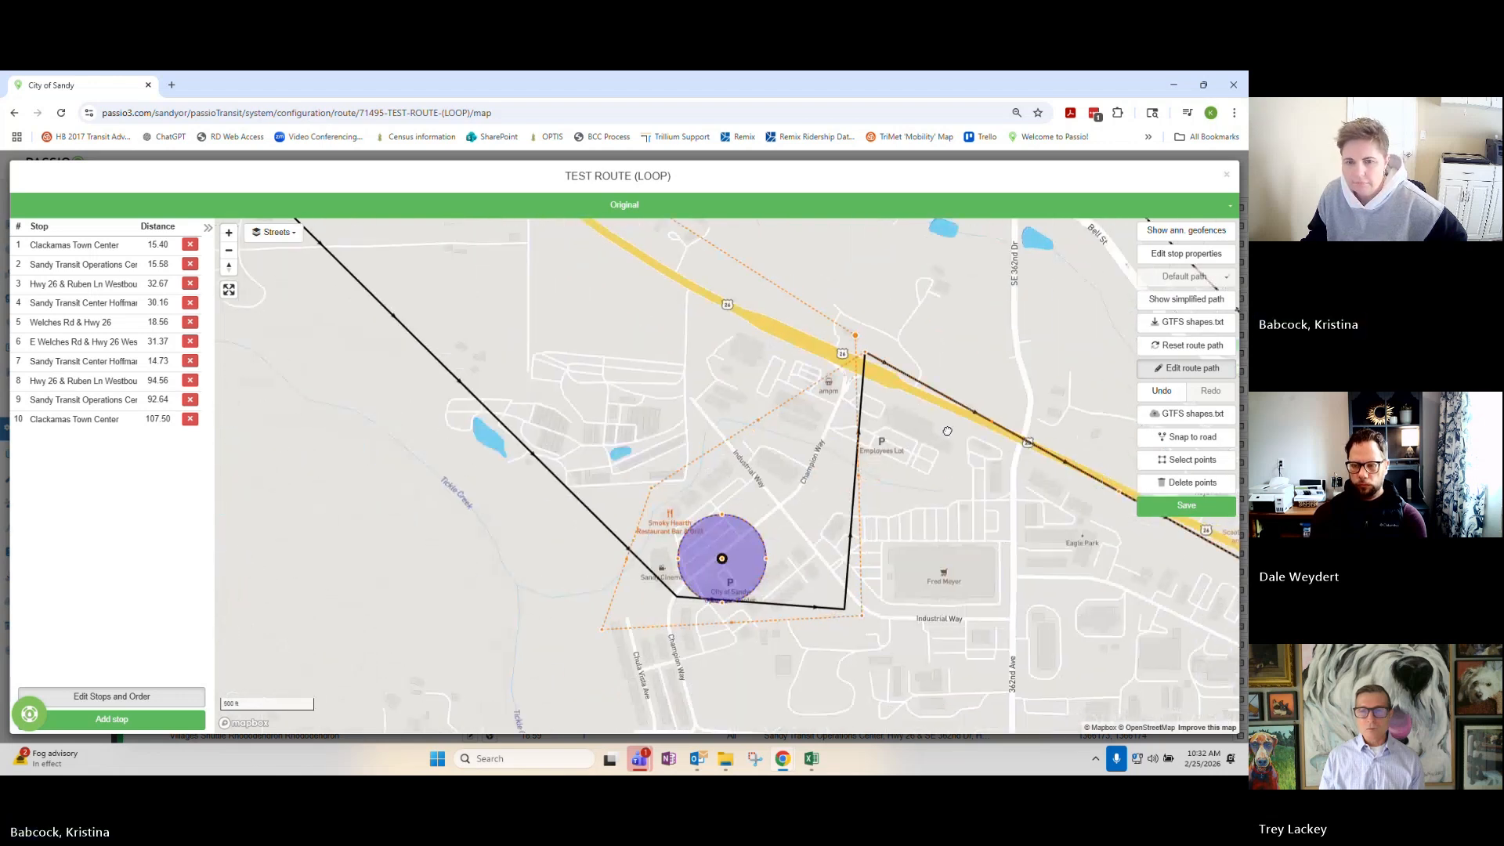
drag(946, 431, 871, 417)
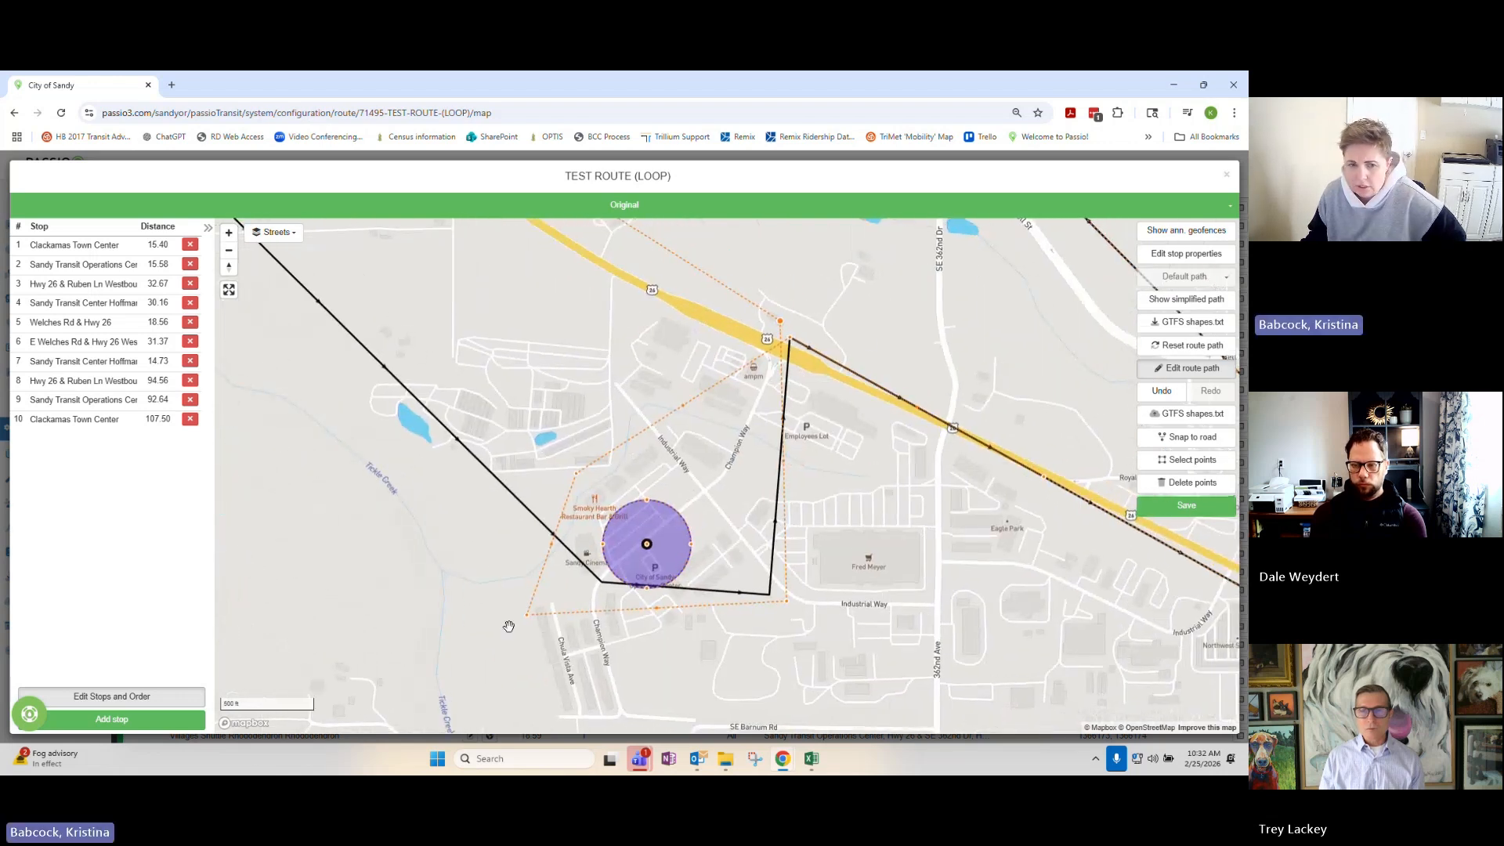
drag(532, 615, 572, 596)
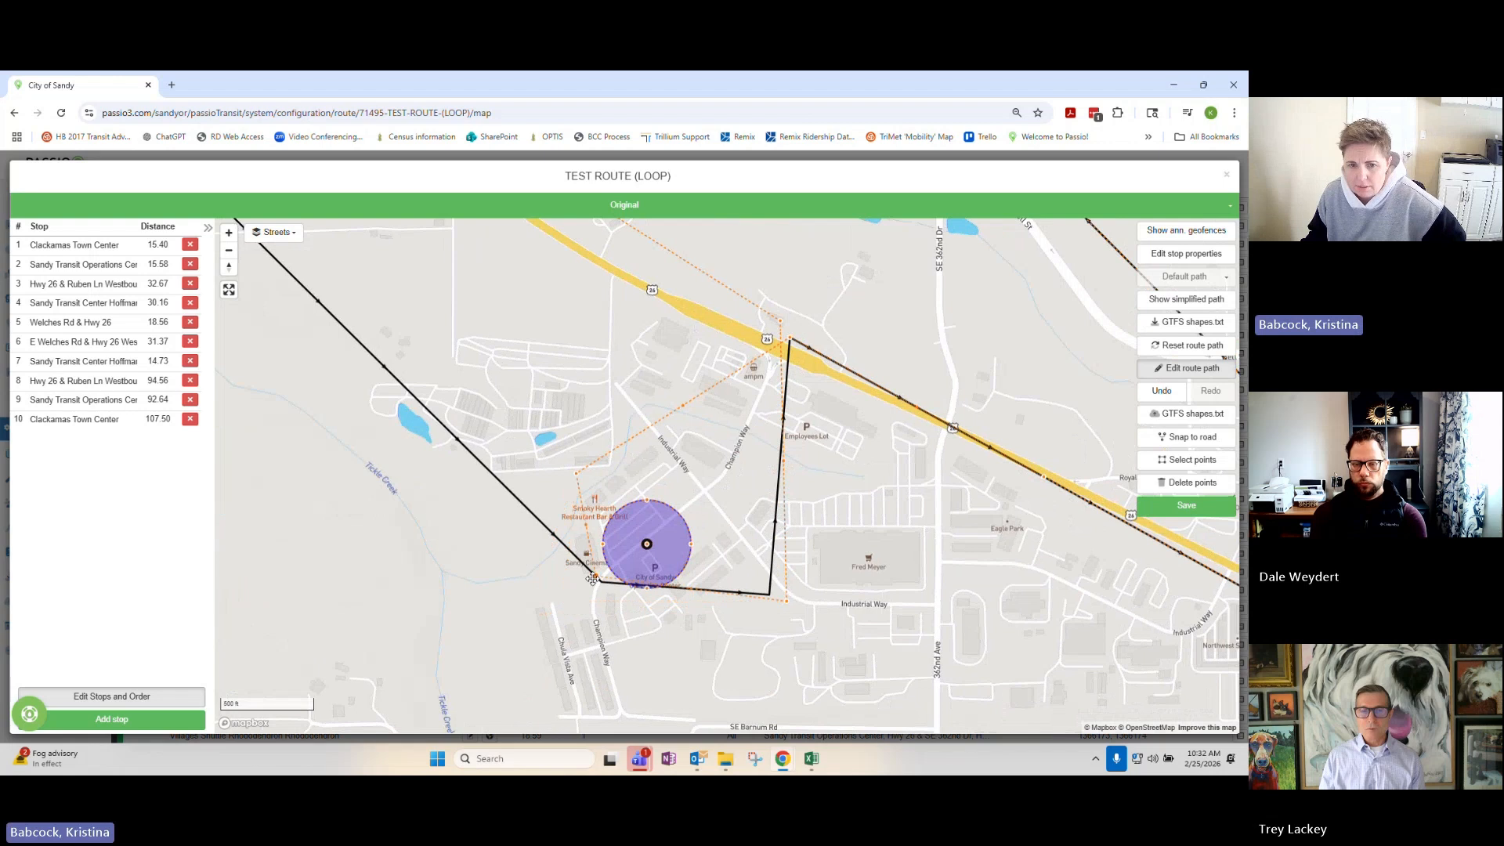
click(1192, 436)
drag(786, 601, 704, 509)
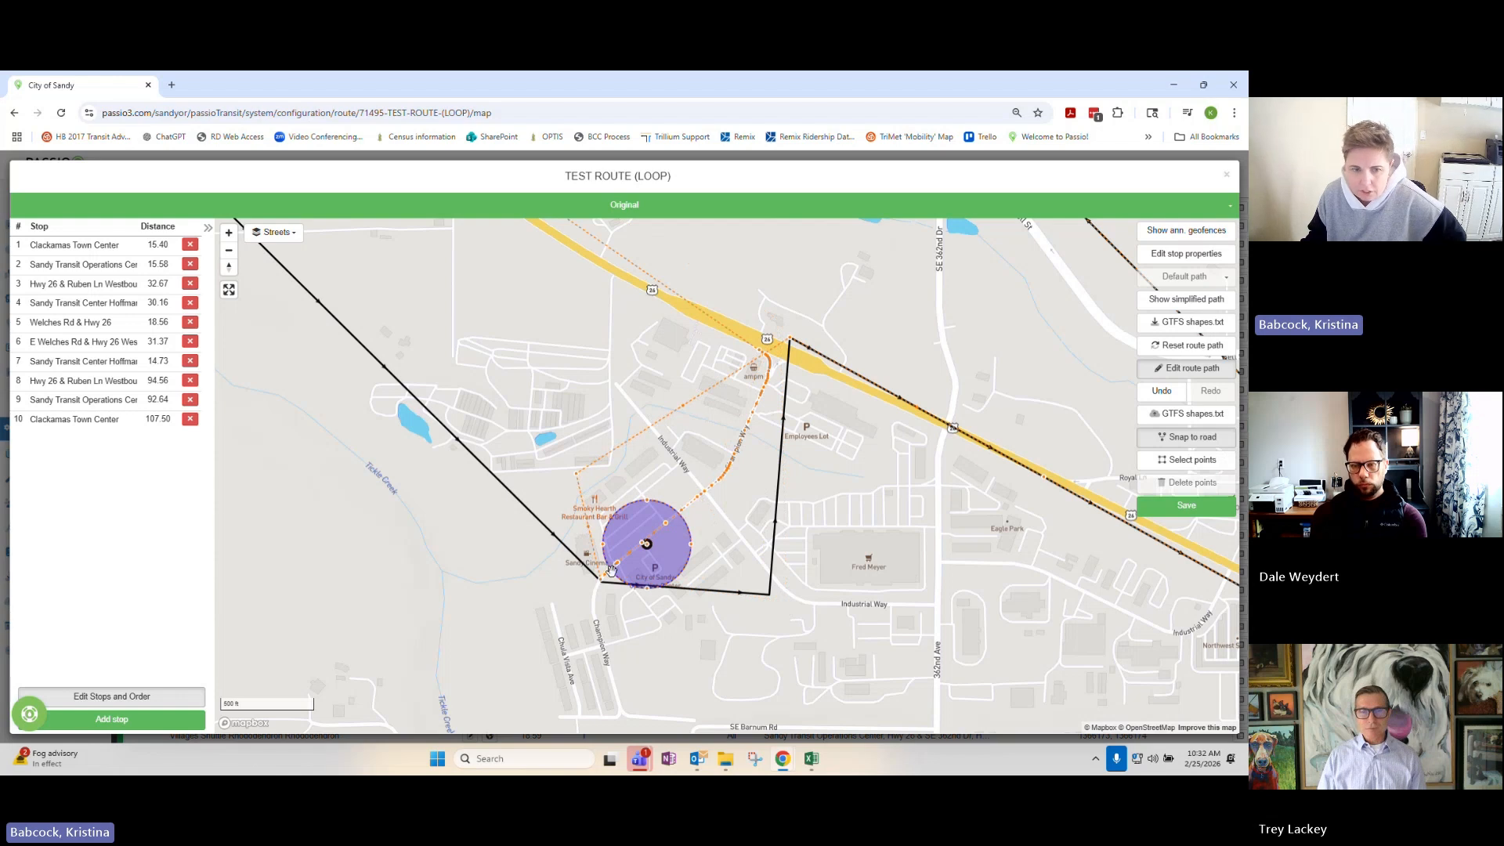
drag(579, 479, 603, 511)
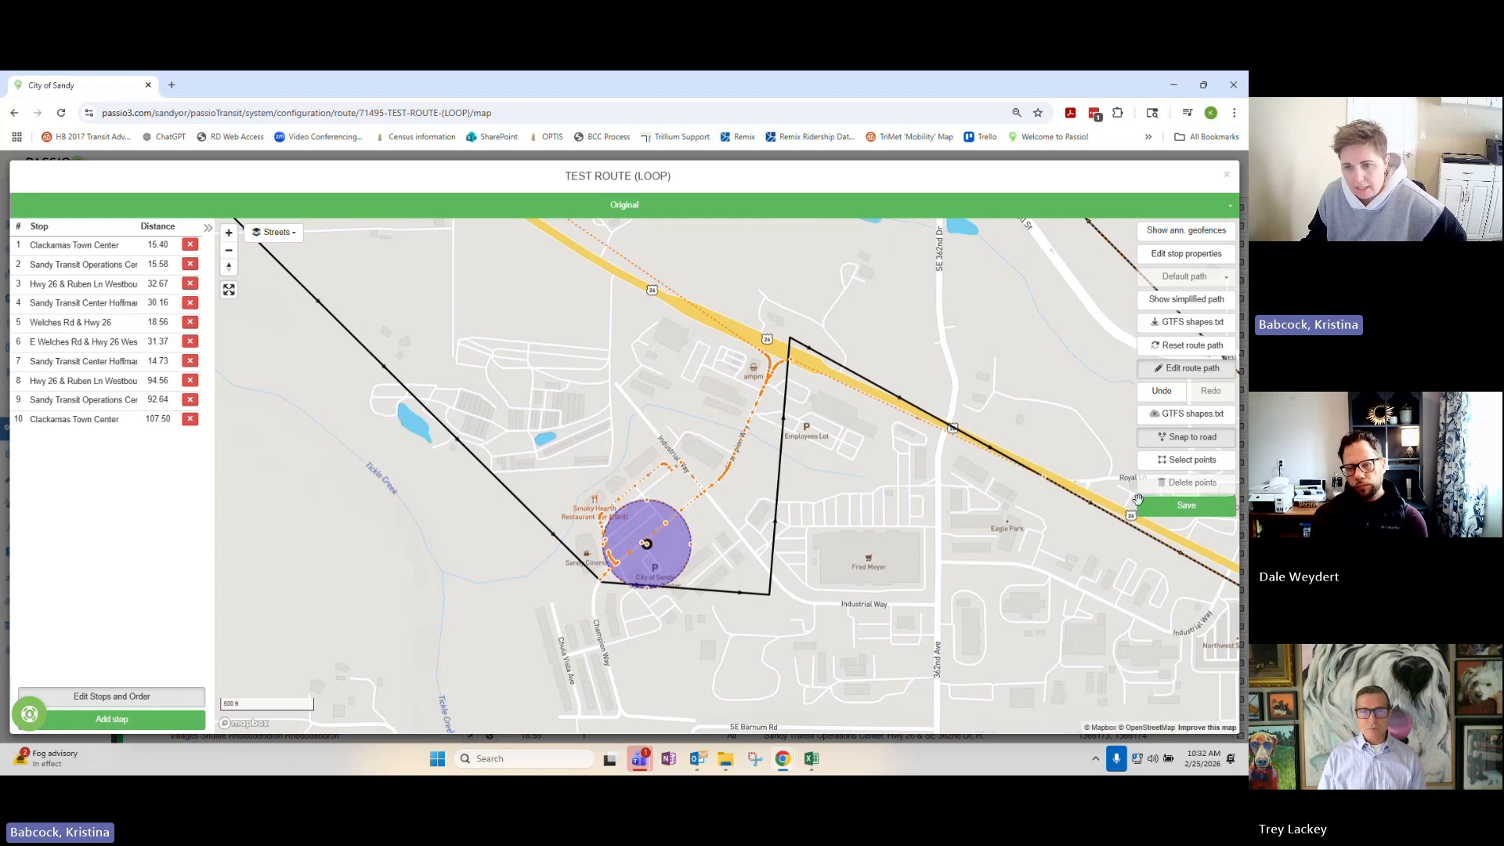
click(1160, 506)
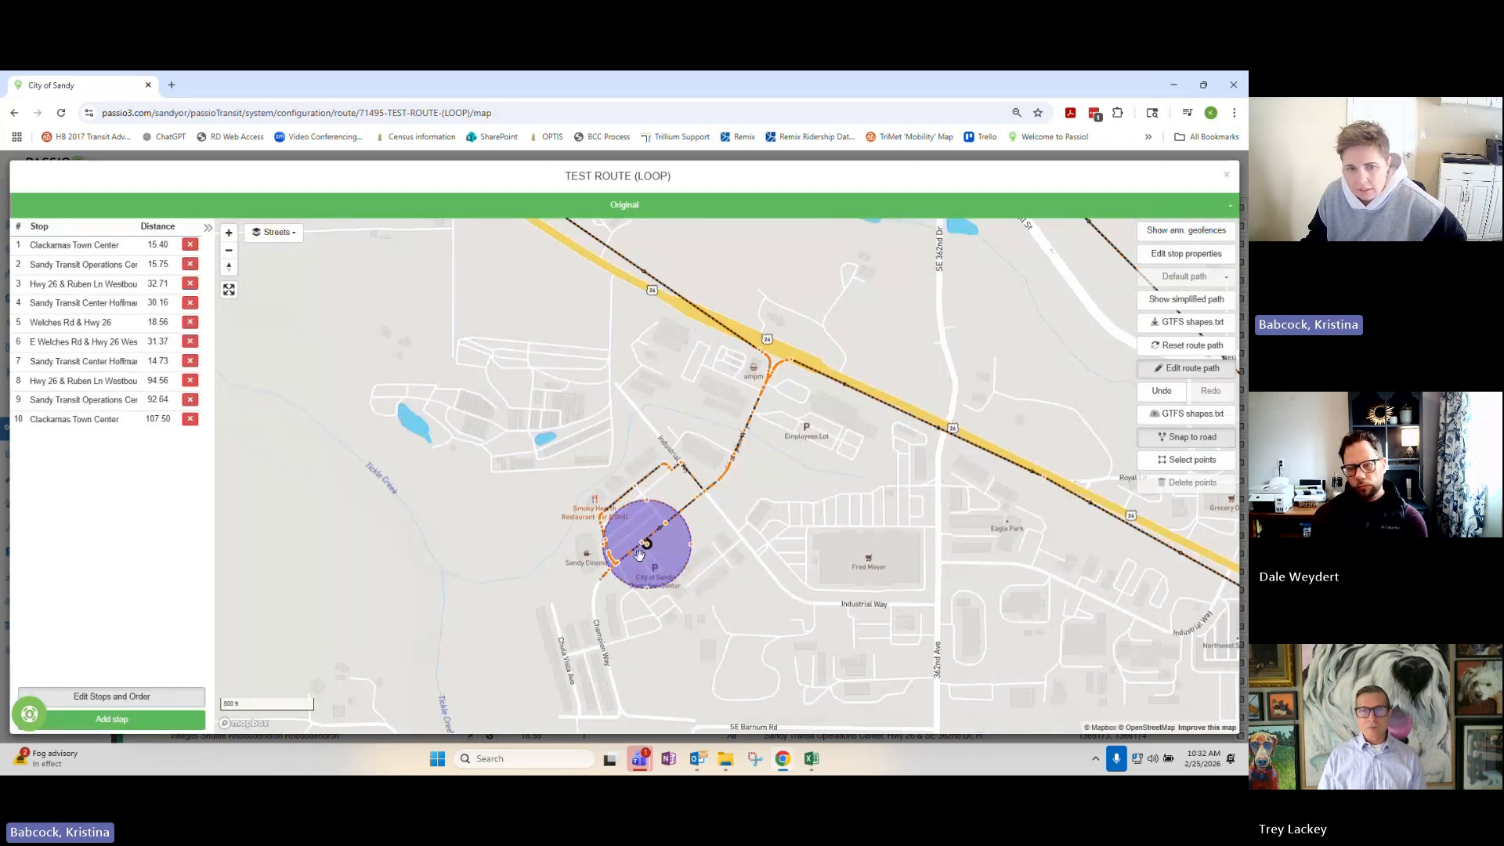
Turn off Snap to road and delete the path points of the spur southwest of the Operations Center stop.
scroll(681, 532, up, 3)
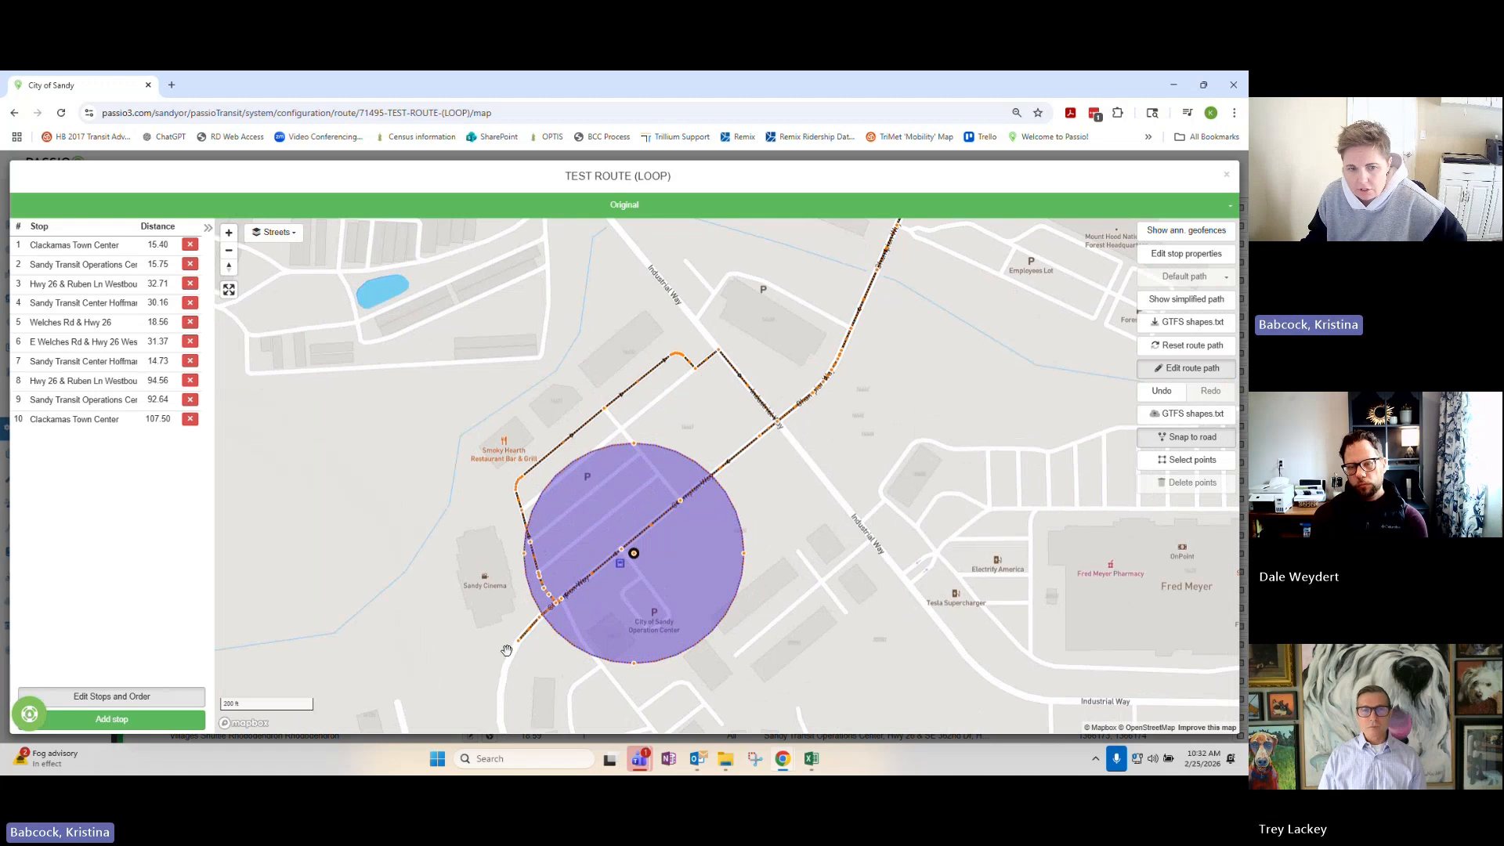
click(1176, 442)
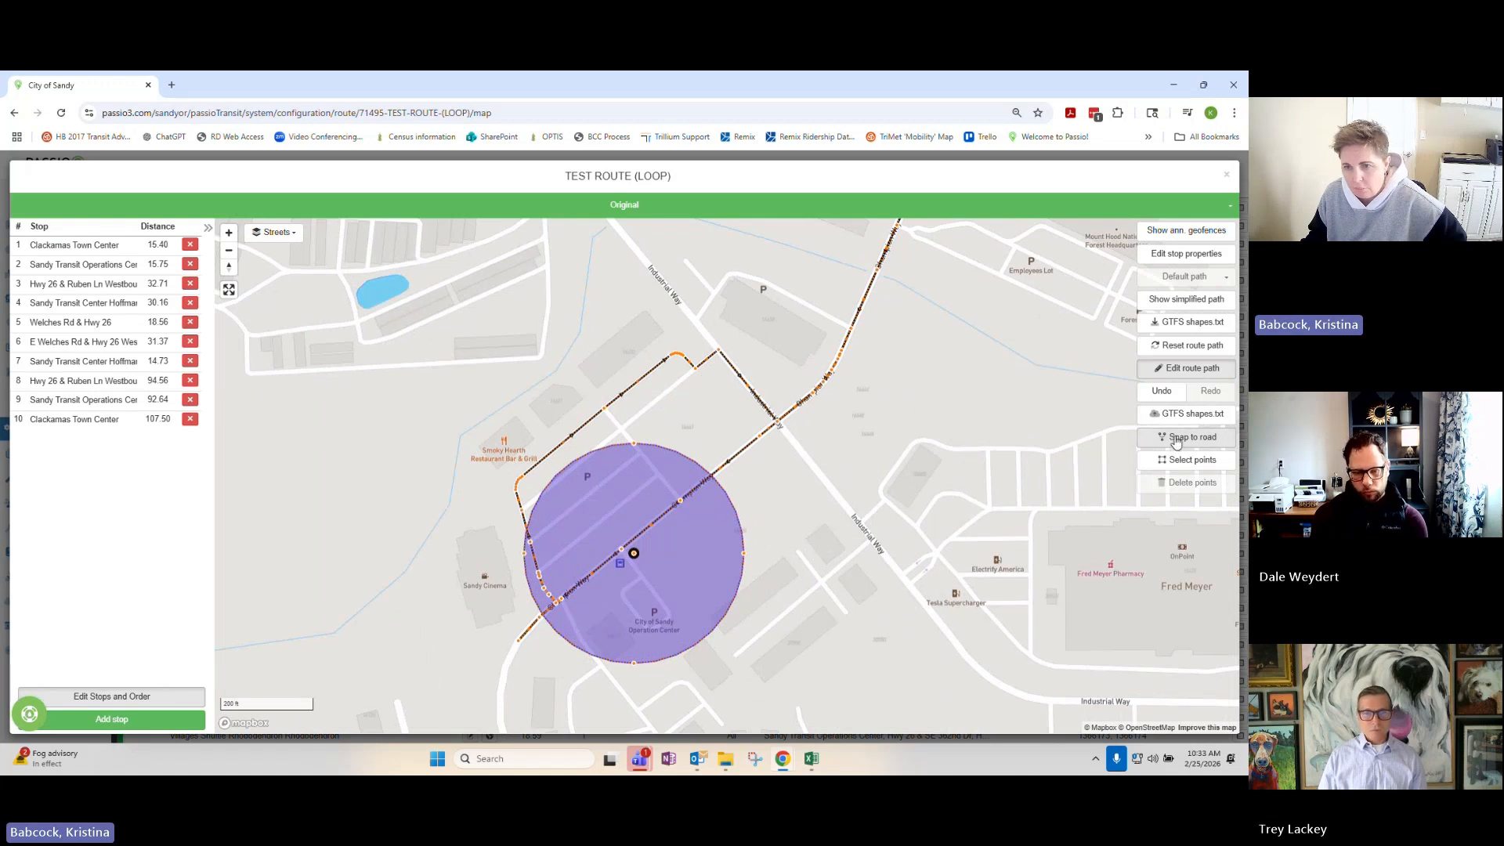
click(1178, 461)
drag(496, 579, 564, 662)
key(Delete)
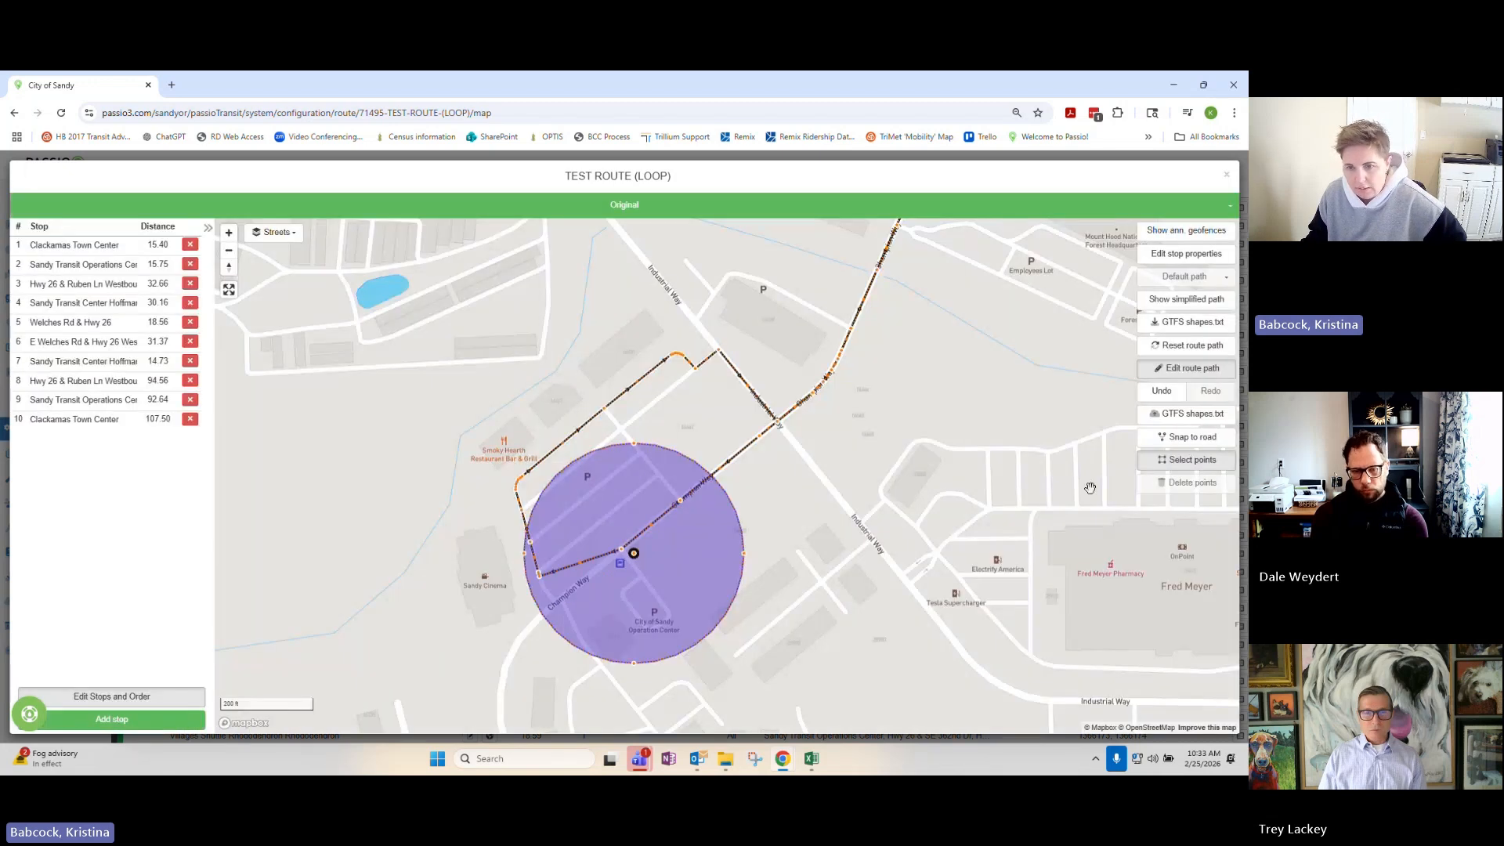
Pull the path corner southwest of the Operations Center stop onto Champion Way with Snap to road on, and save the path.
click(1174, 441)
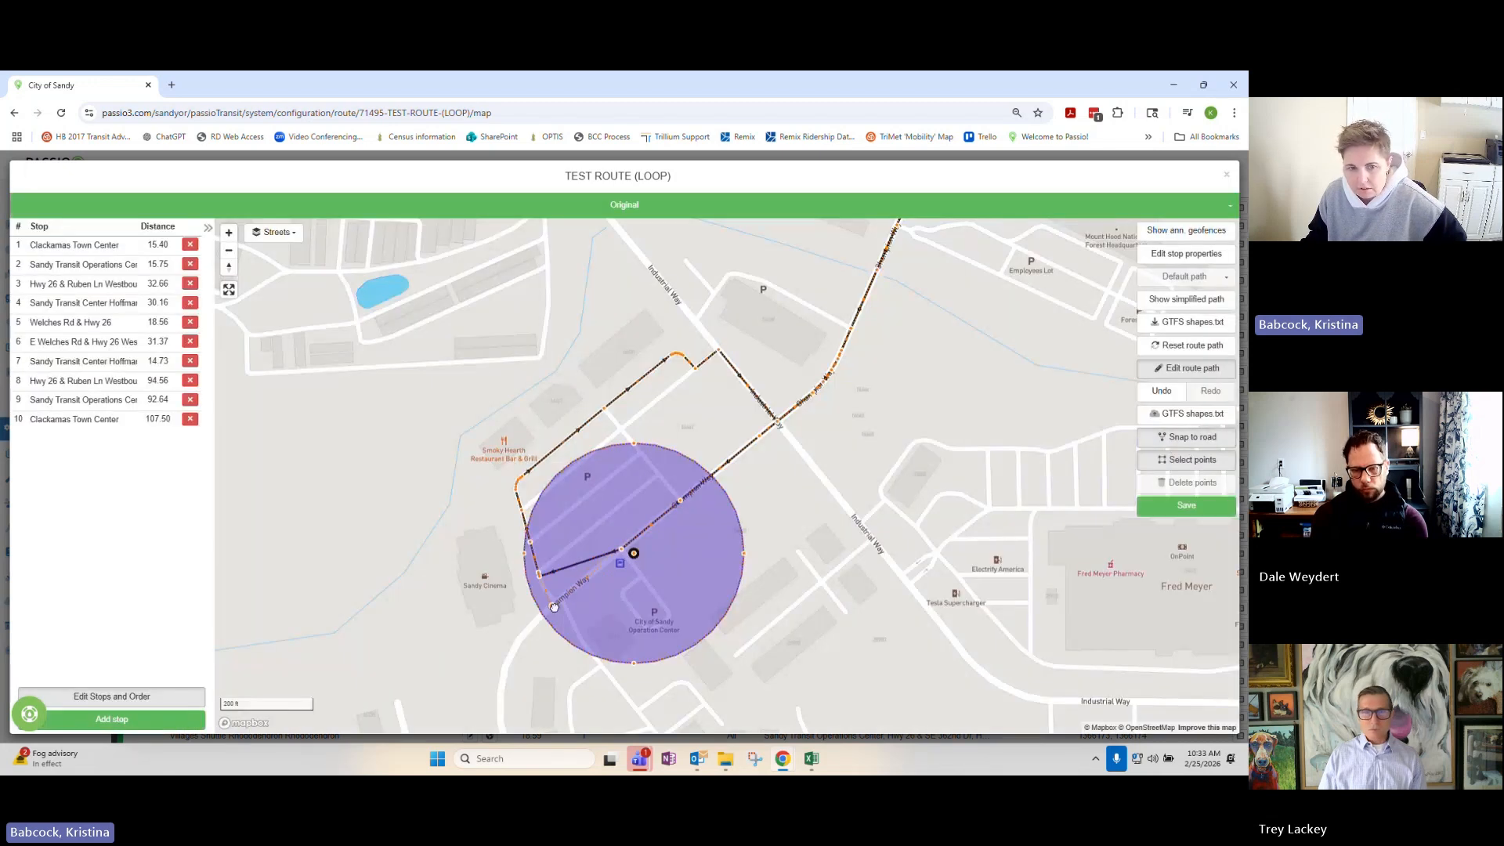
click(1148, 505)
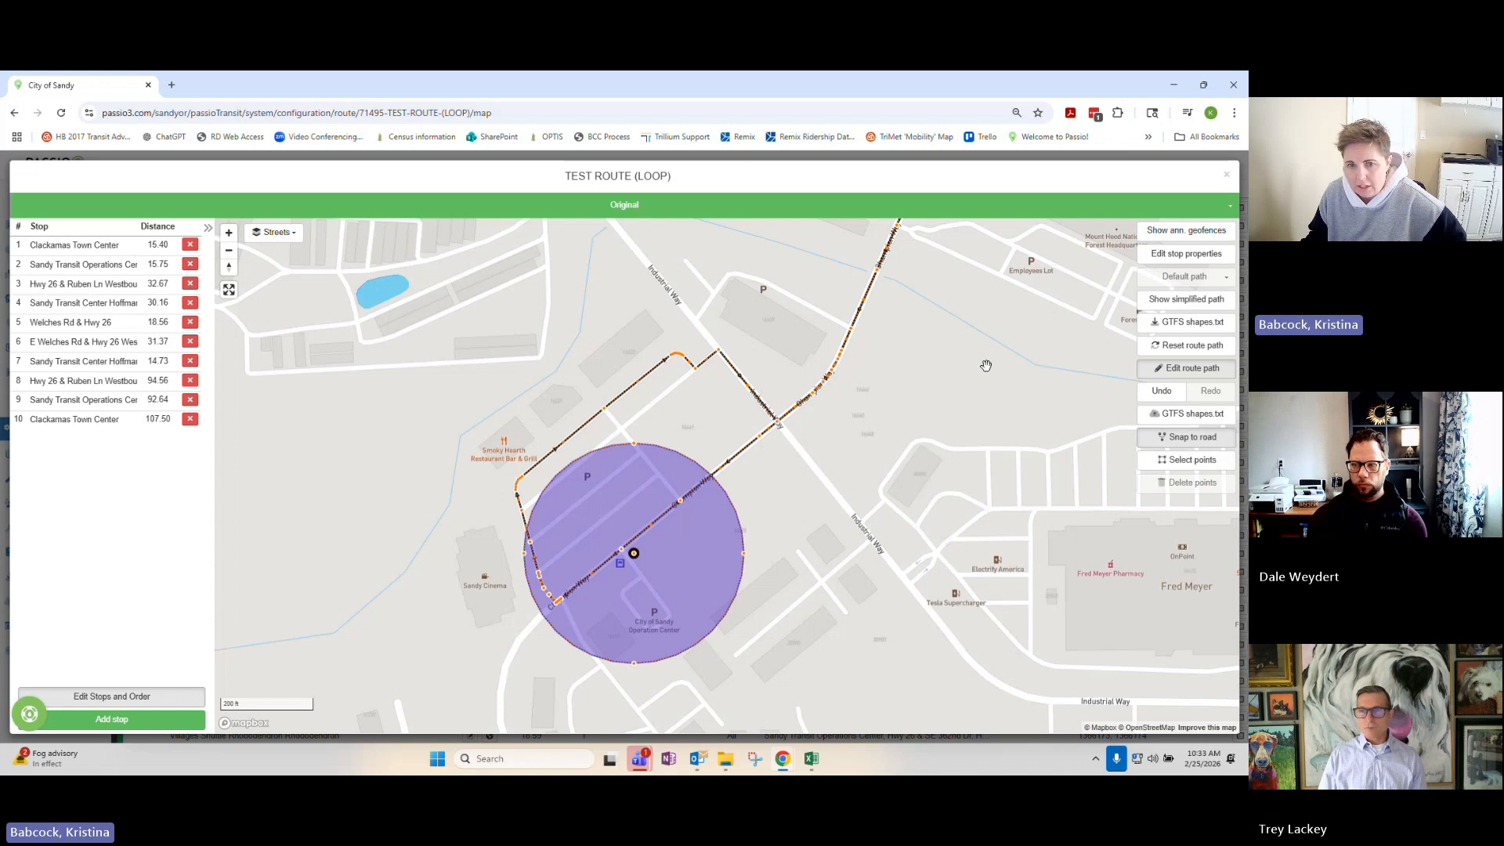
Pull the path lines on both sides of the Champion Way junction onto Mt Hood Hwy, saving the path after the changes.
drag(988, 362, 759, 500)
drag(754, 416, 749, 491)
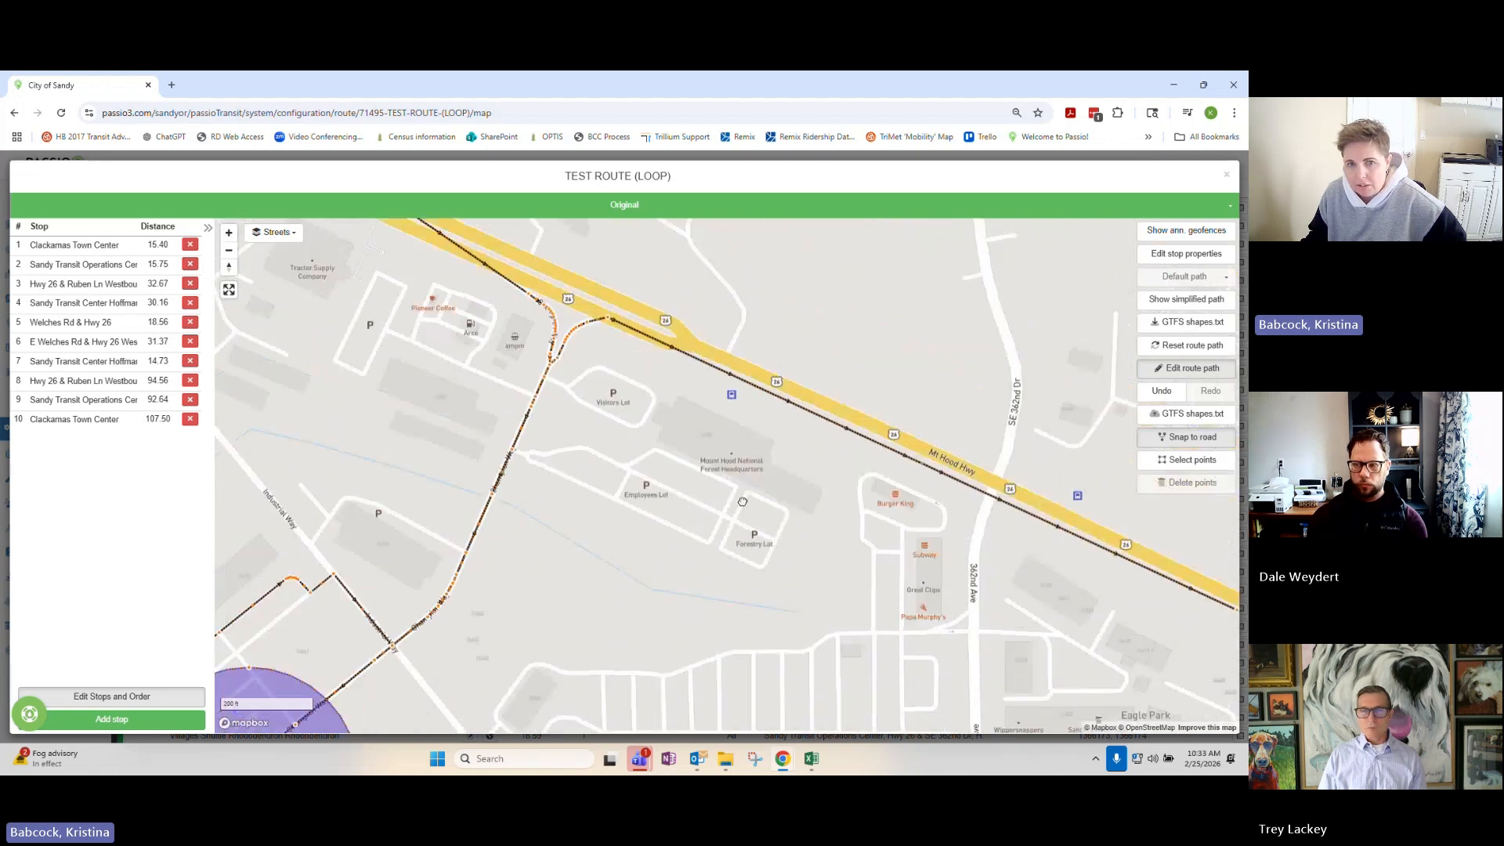
drag(597, 327, 596, 326)
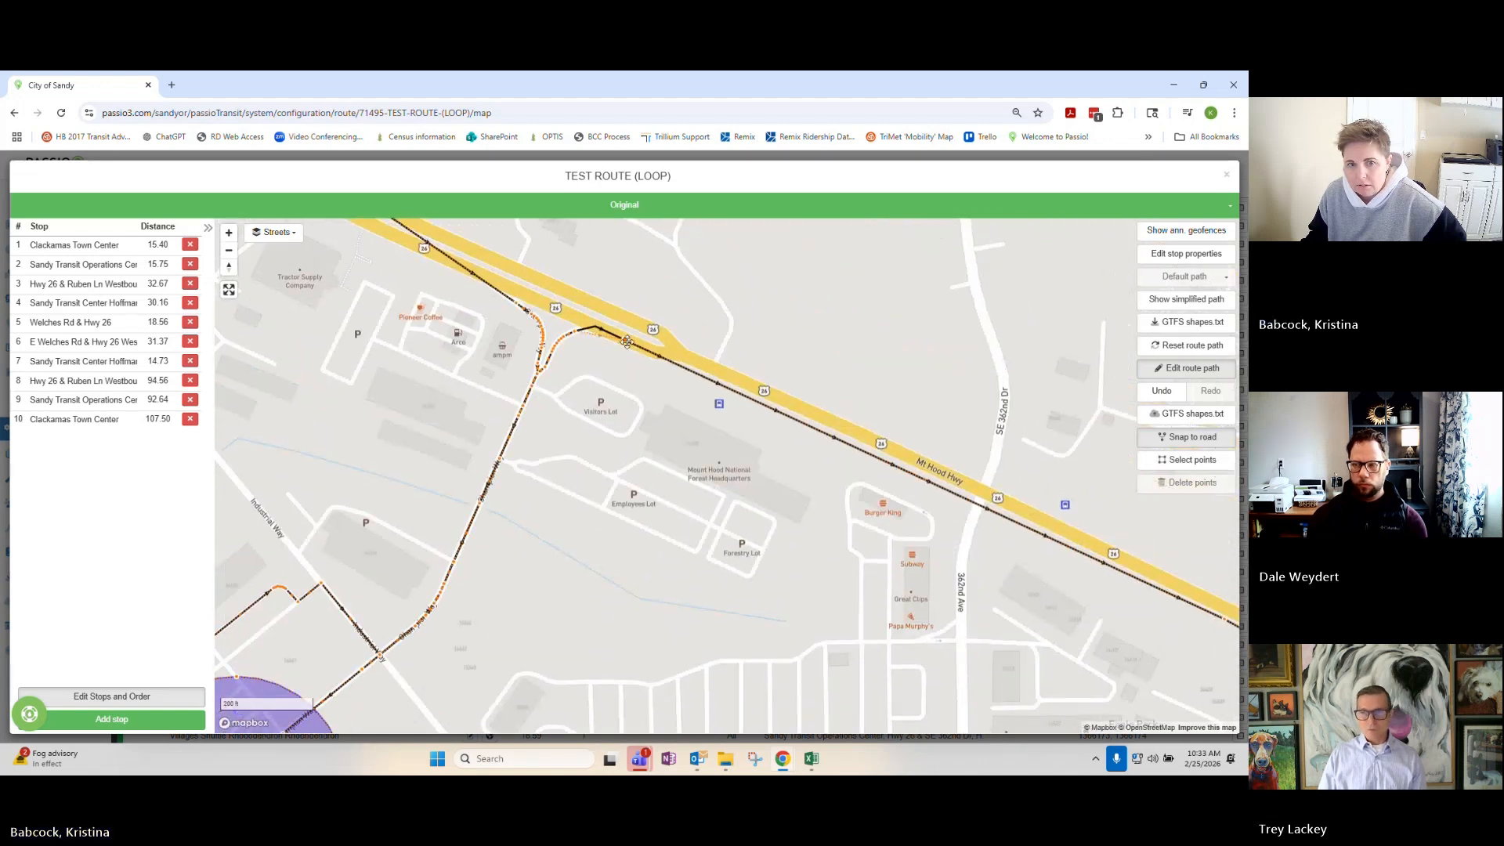
click(1184, 505)
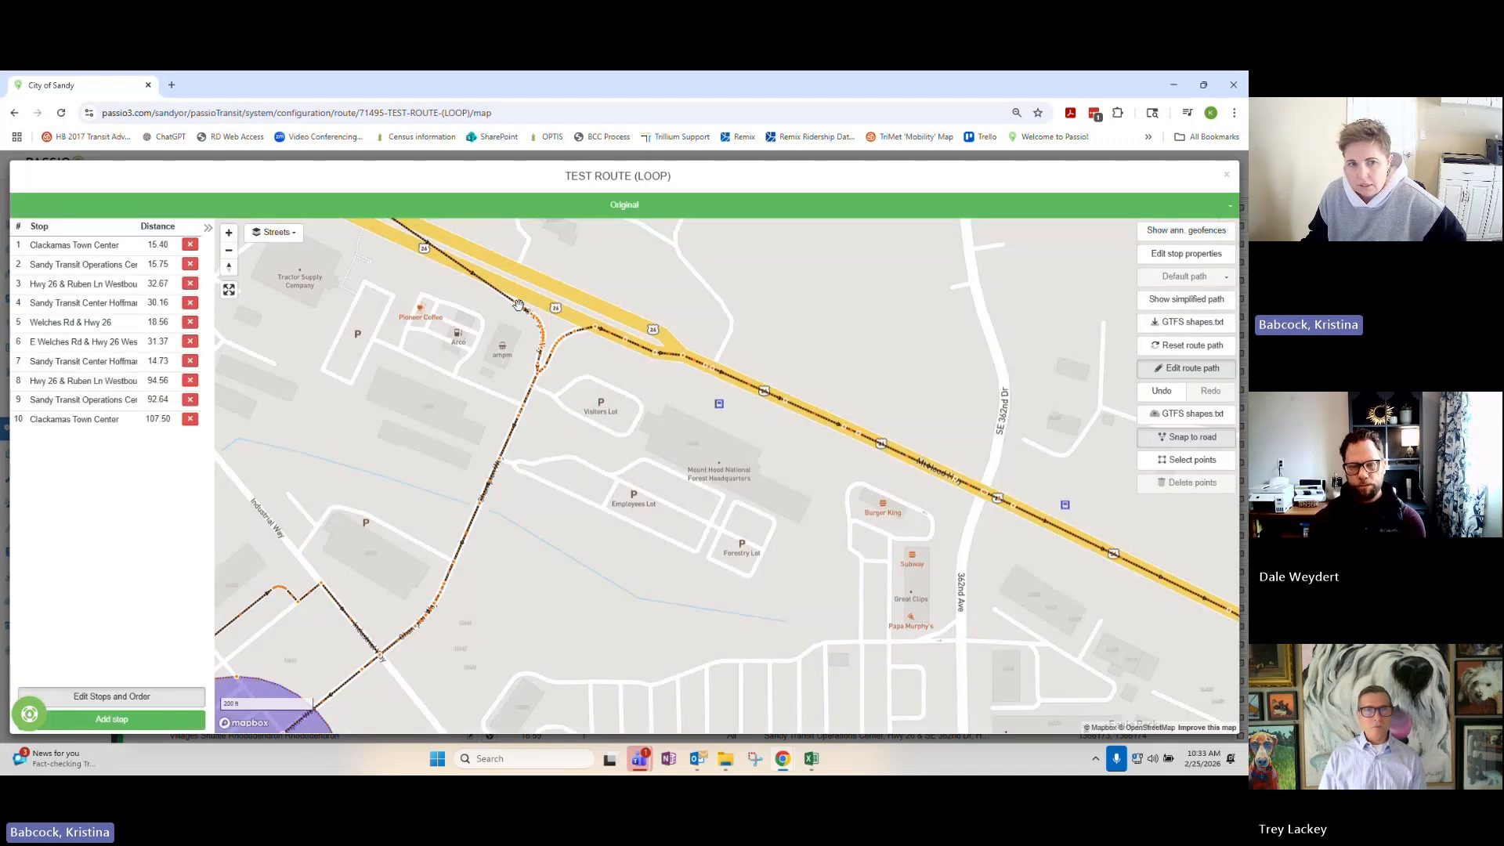
drag(517, 303, 554, 302)
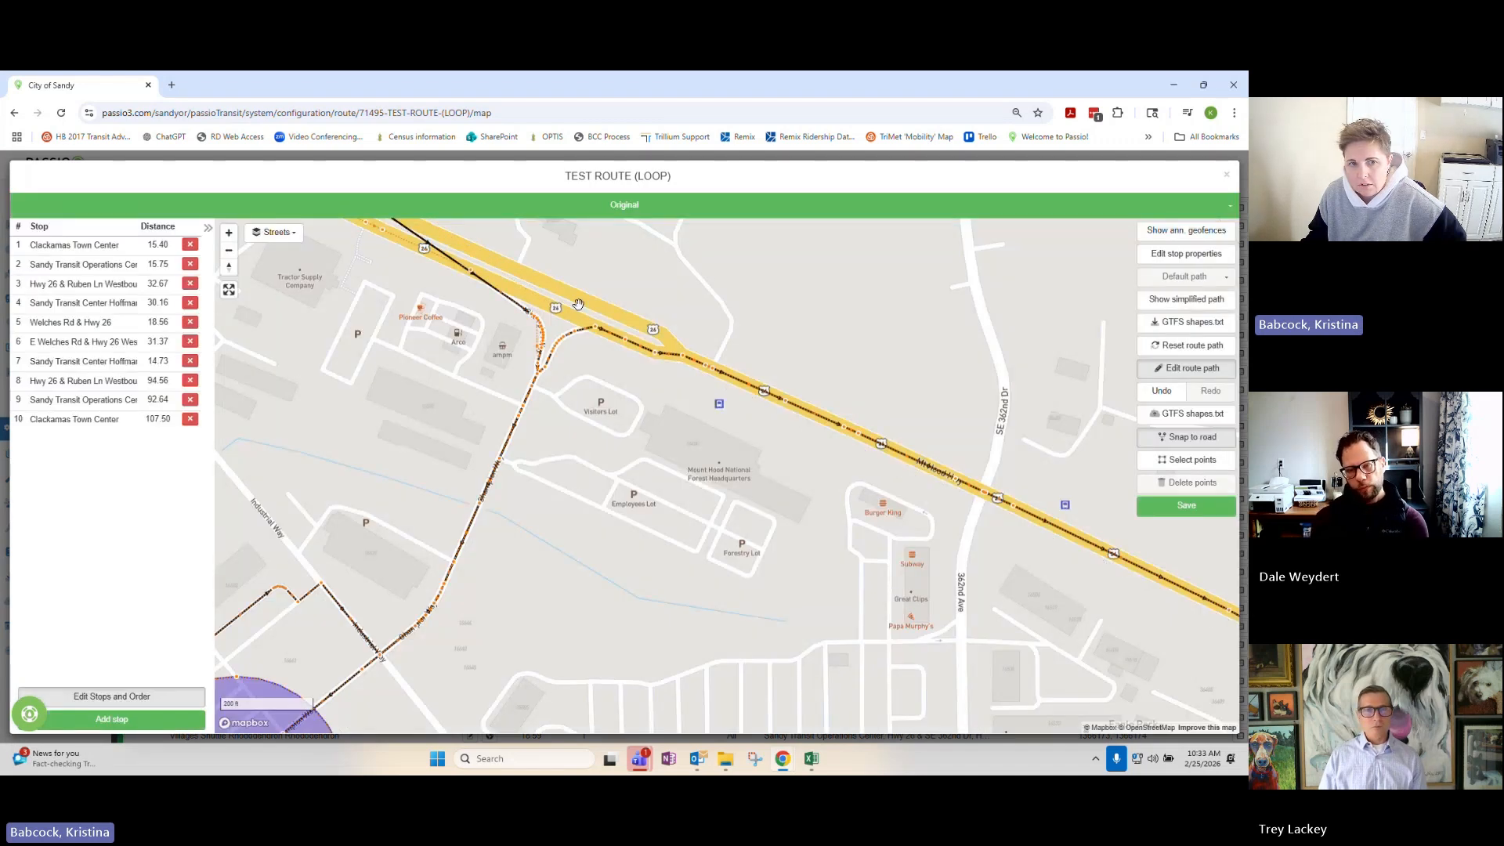
drag(536, 346, 538, 340)
click(538, 340)
click(1175, 505)
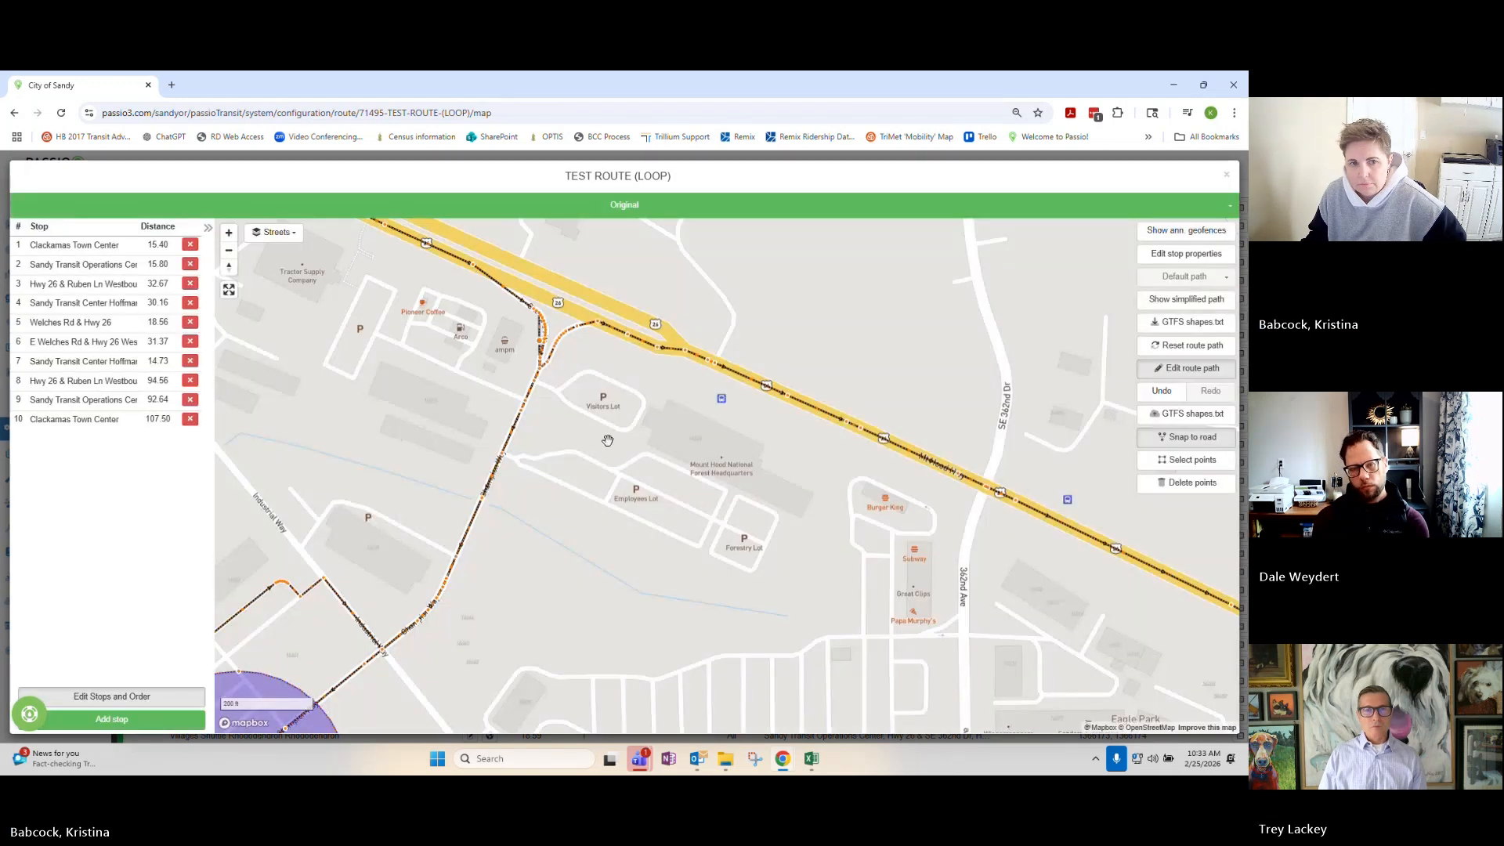
Pull the straight path line beside the western Champion Way ramp onto the curved road and save the path.
drag(608, 440, 854, 602)
scroll(734, 509, up, 4)
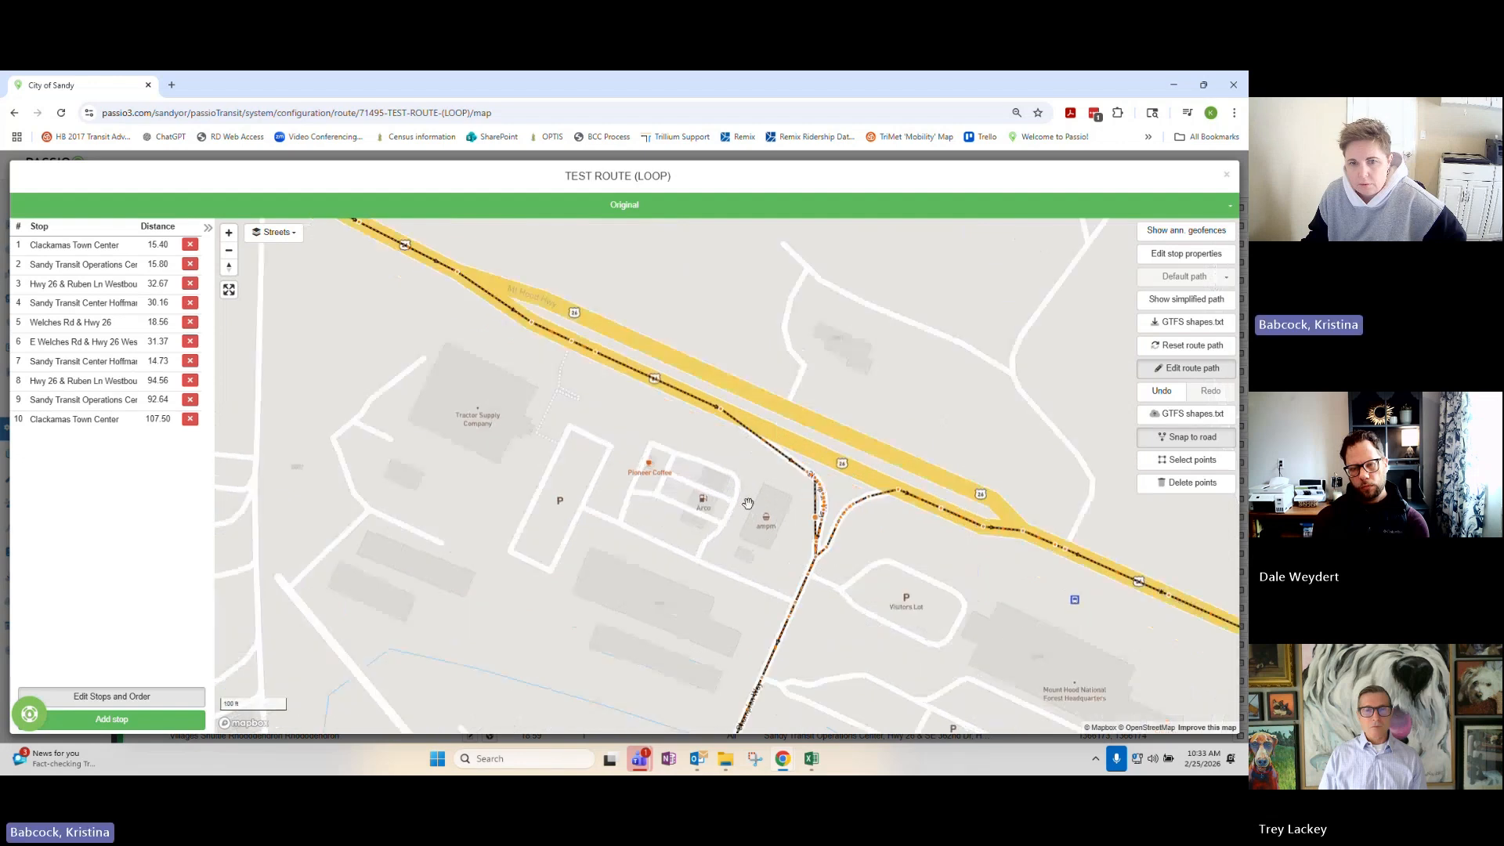
drag(883, 510, 915, 537)
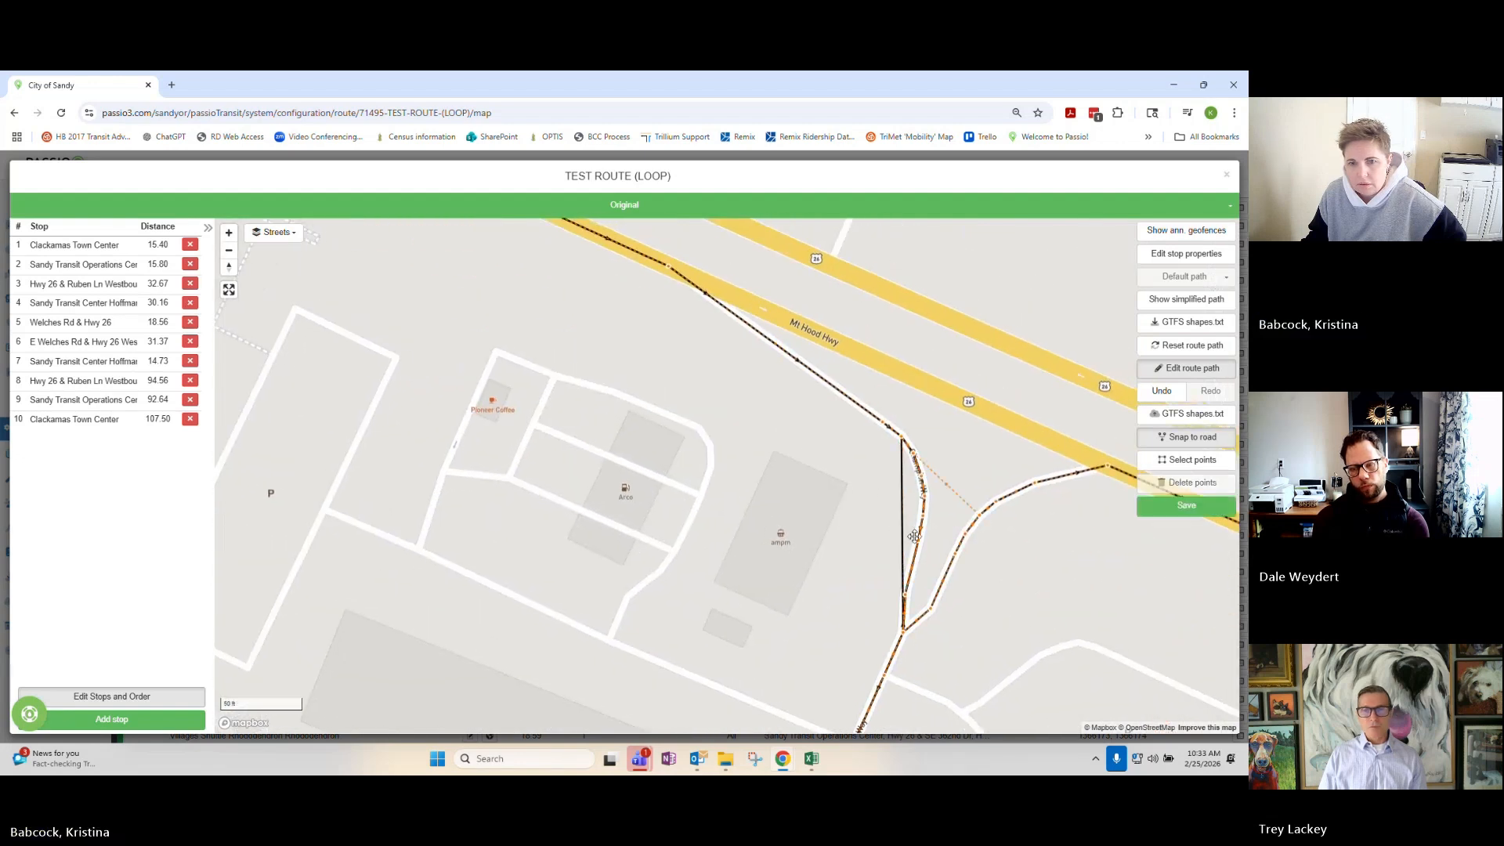
click(1184, 507)
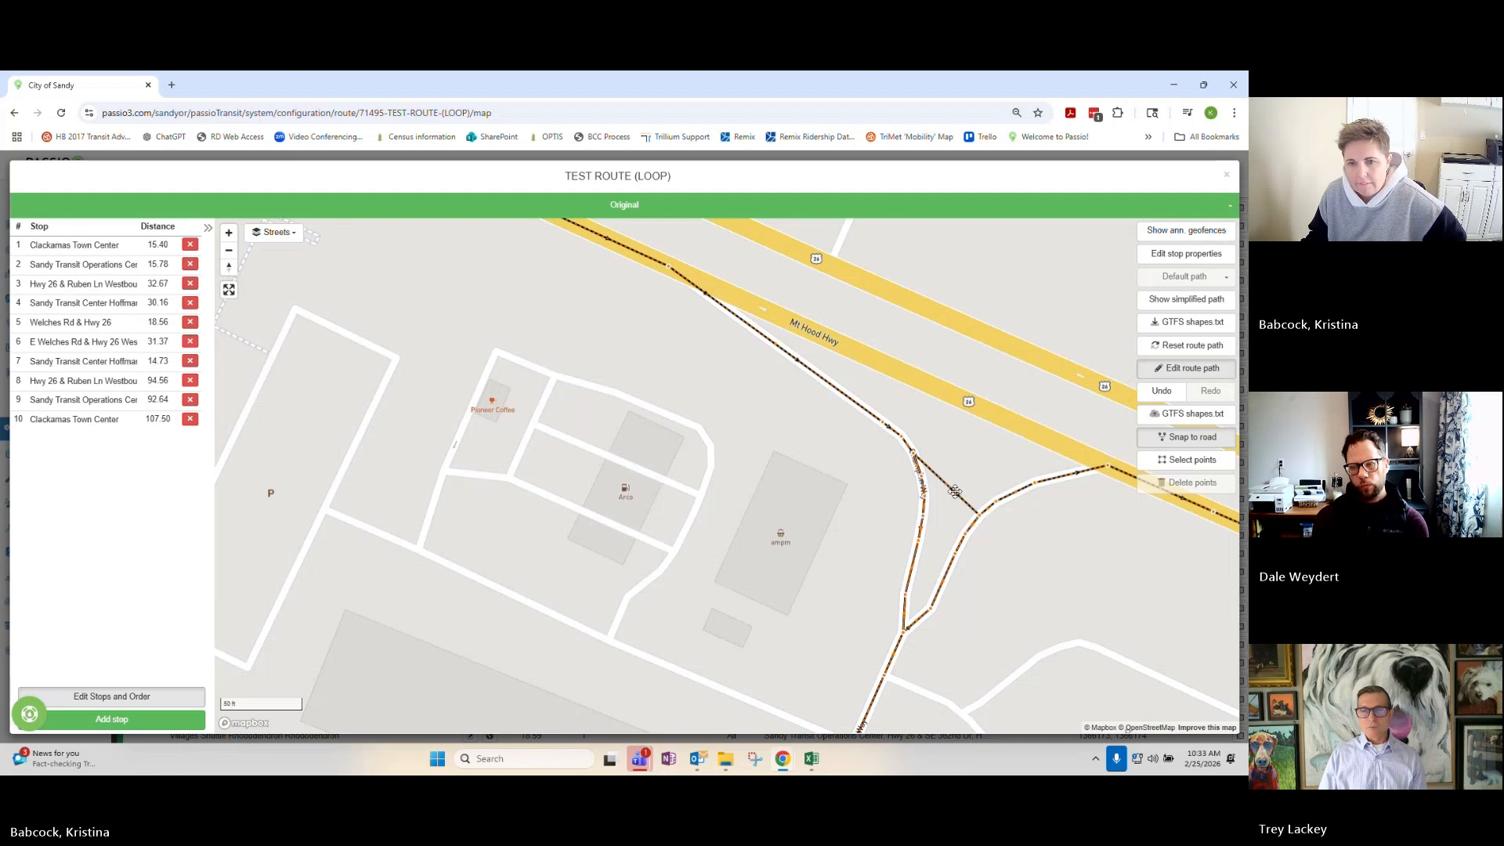
Try to reroute the link between the two Champion Way ramps across to the far carriageway of Mt Hood Hwy, and save.
drag(954, 491, 1047, 316)
click(959, 444)
drag(1007, 369, 1002, 430)
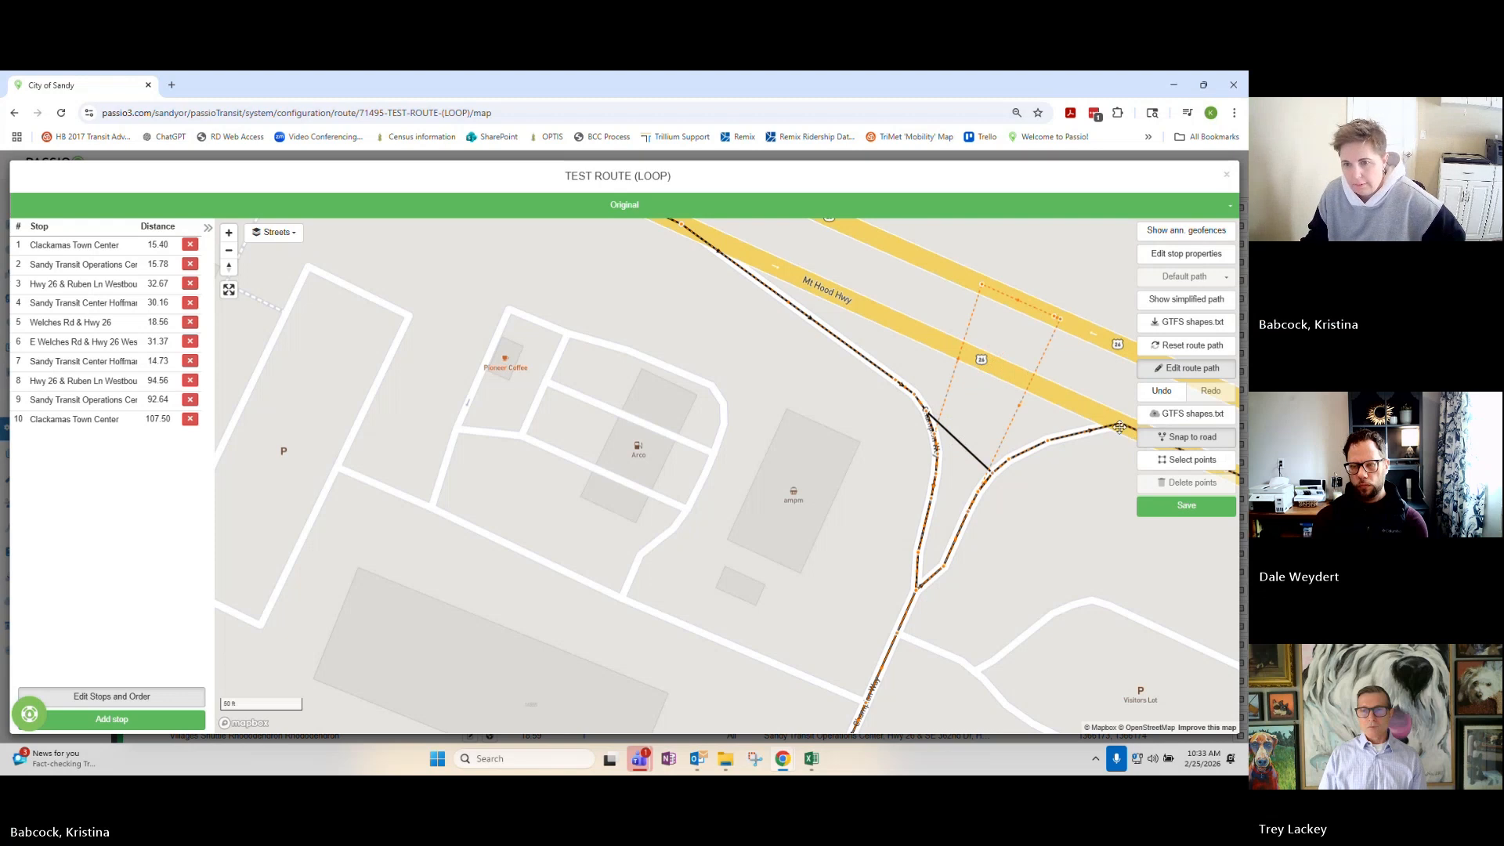
click(1184, 505)
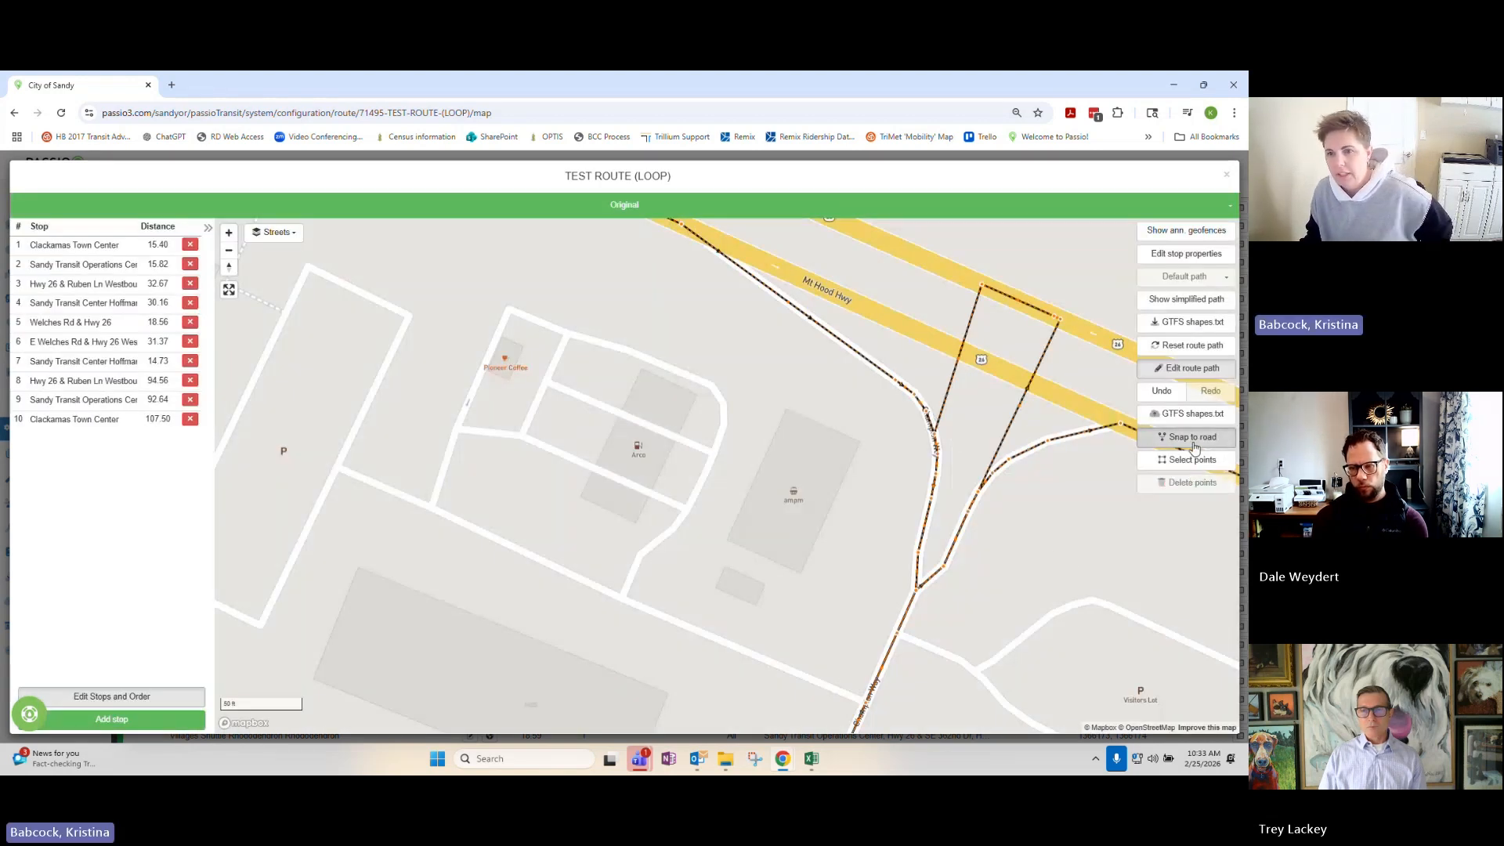
Delete the path points of the link across Mt Hood Hwy and of the Champion Way ramp beside it, then save the path.
click(1192, 459)
drag(944, 259, 1053, 441)
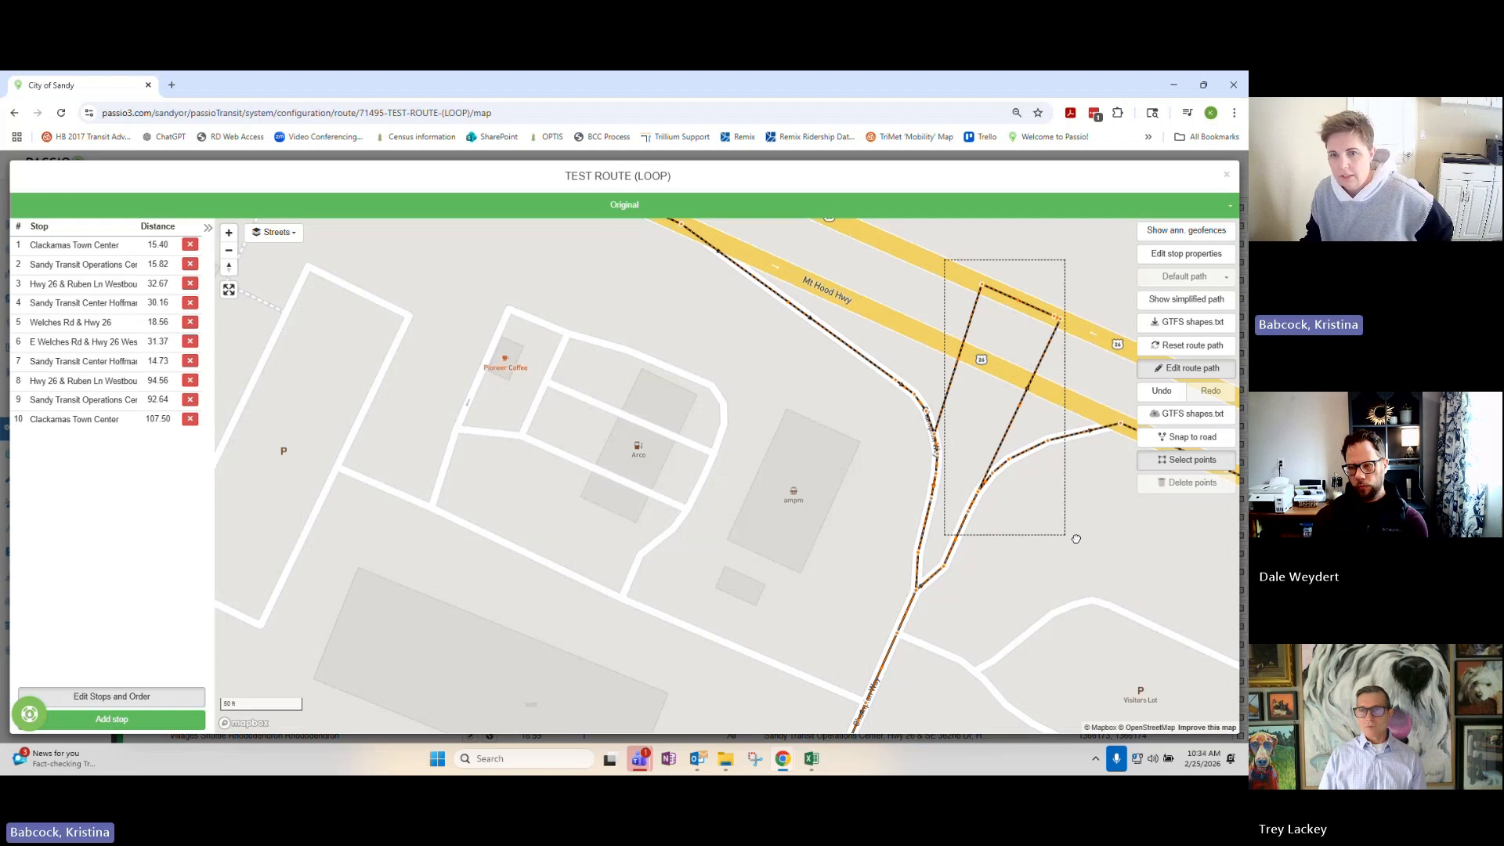
key(Delete)
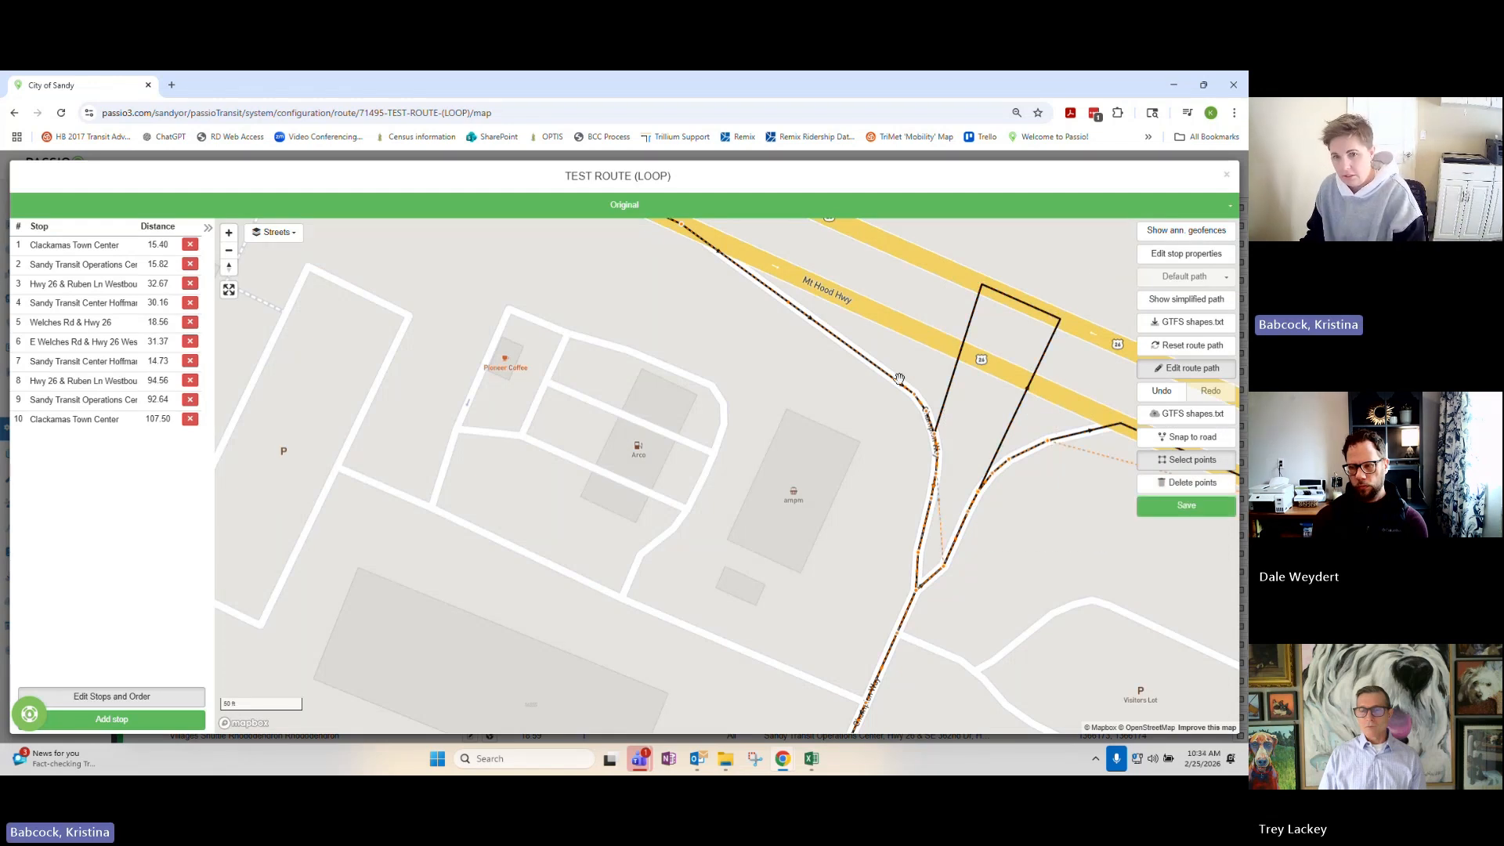
drag(936, 495, 828, 363)
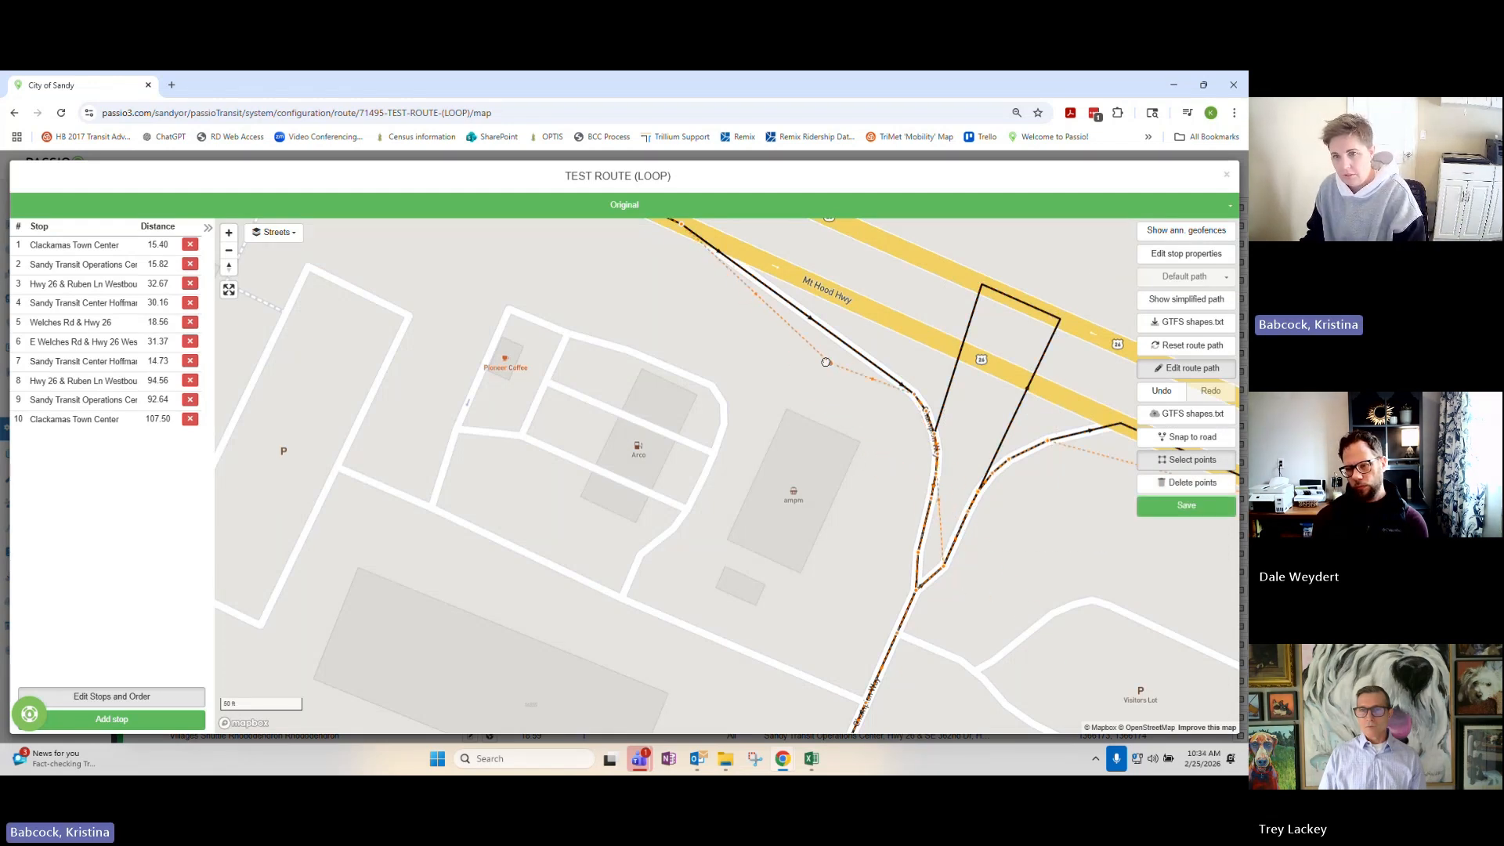
click(1162, 460)
click(1162, 460)
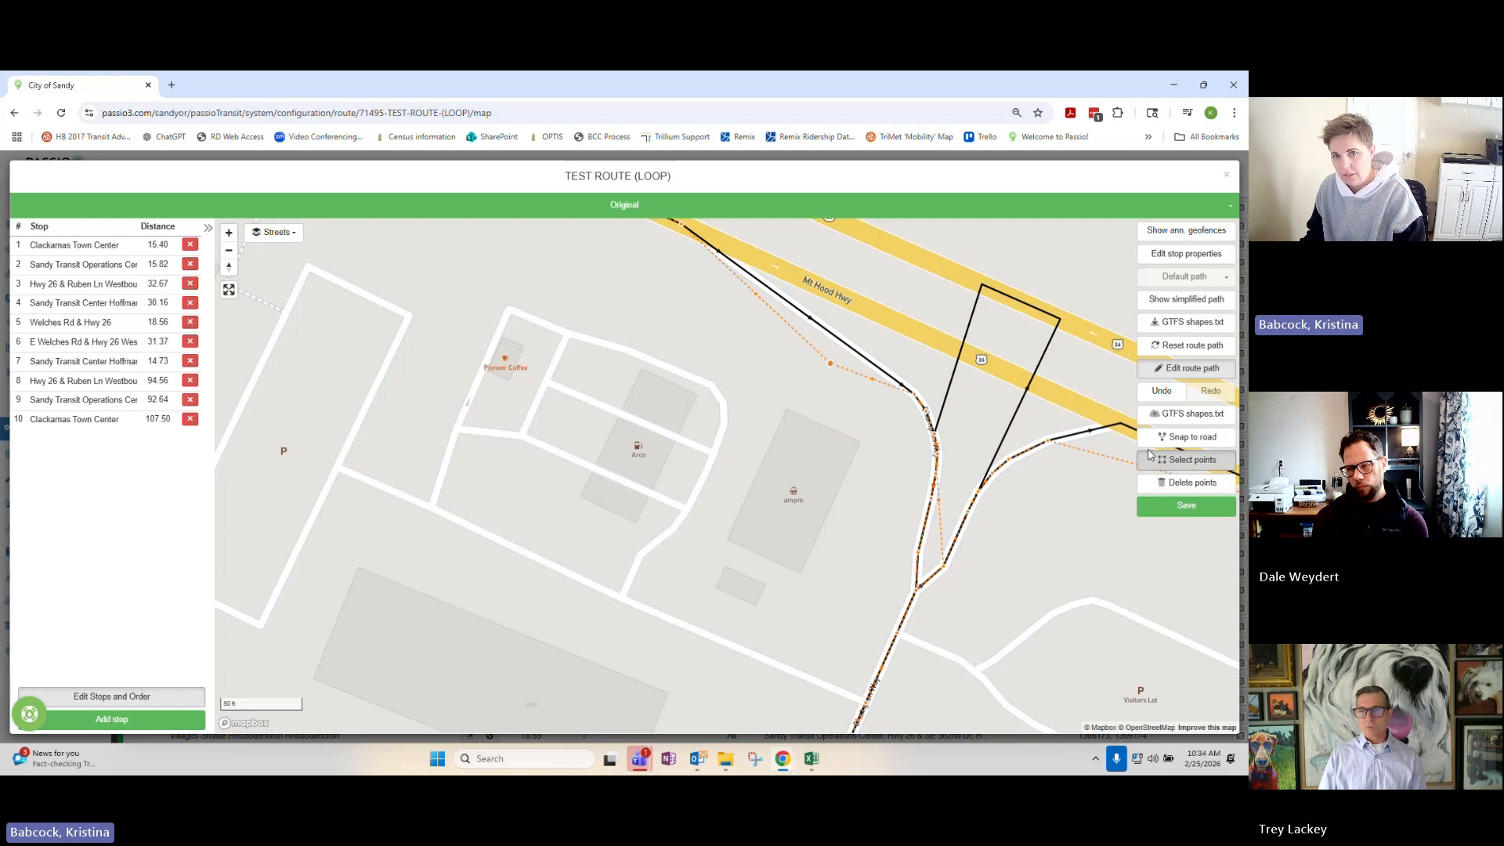
drag(812, 327, 1112, 642)
key(Delete)
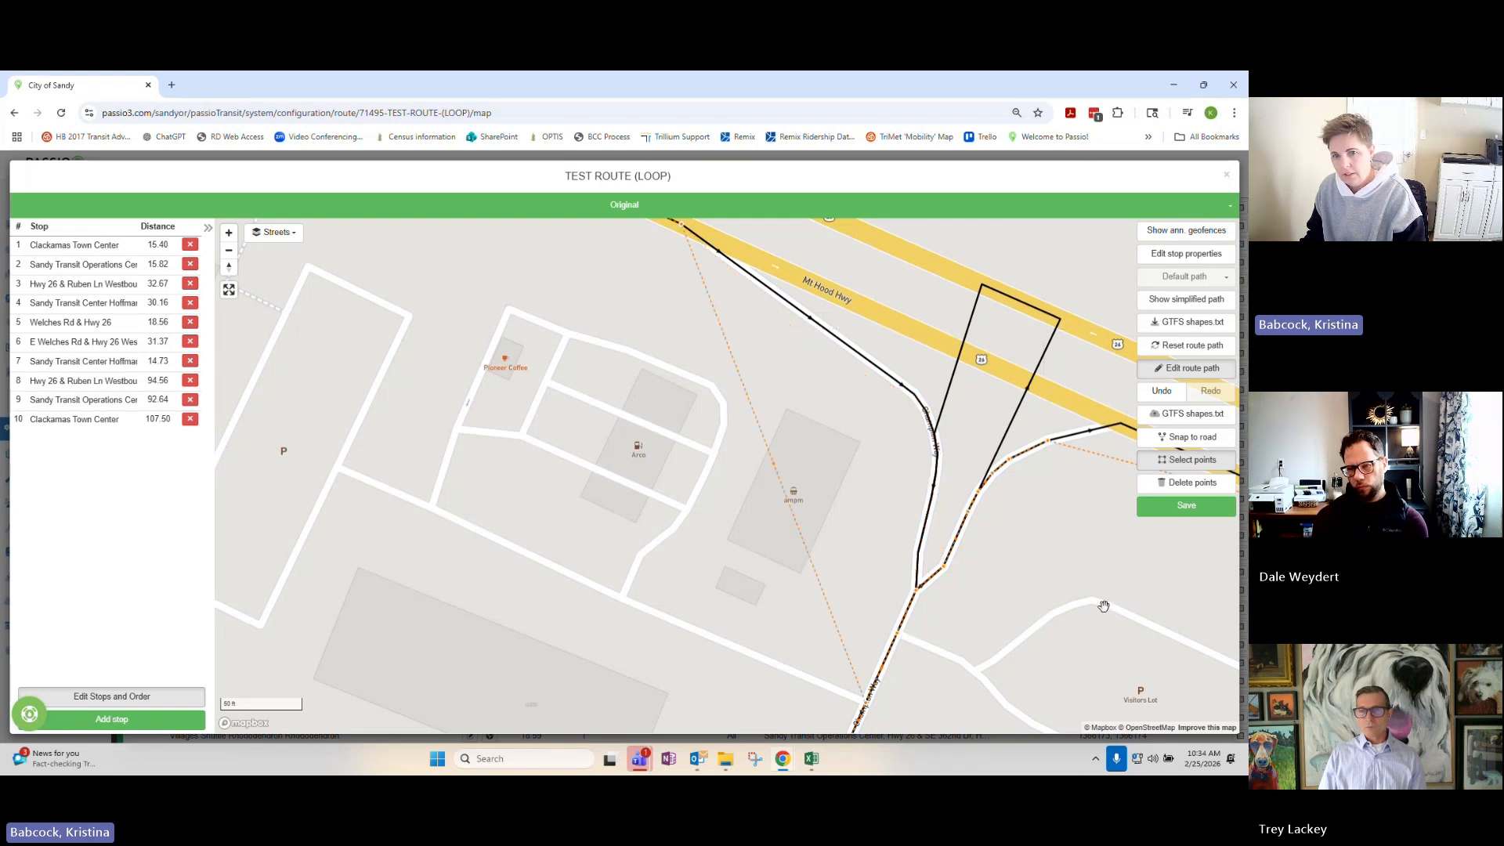
click(1179, 505)
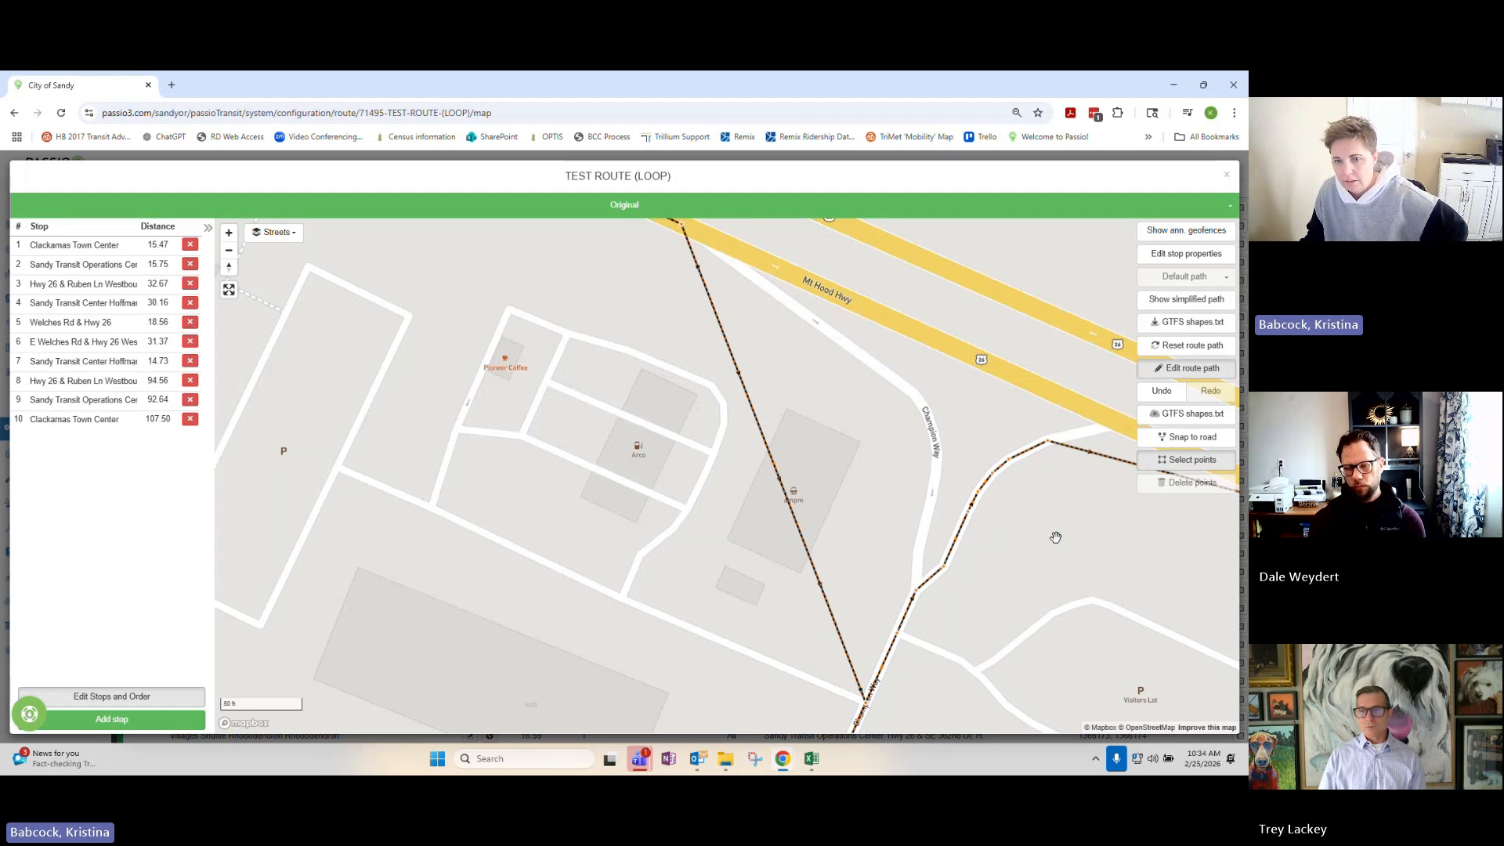
scroll(1037, 532, down, 3)
scroll(1023, 535, up, 1)
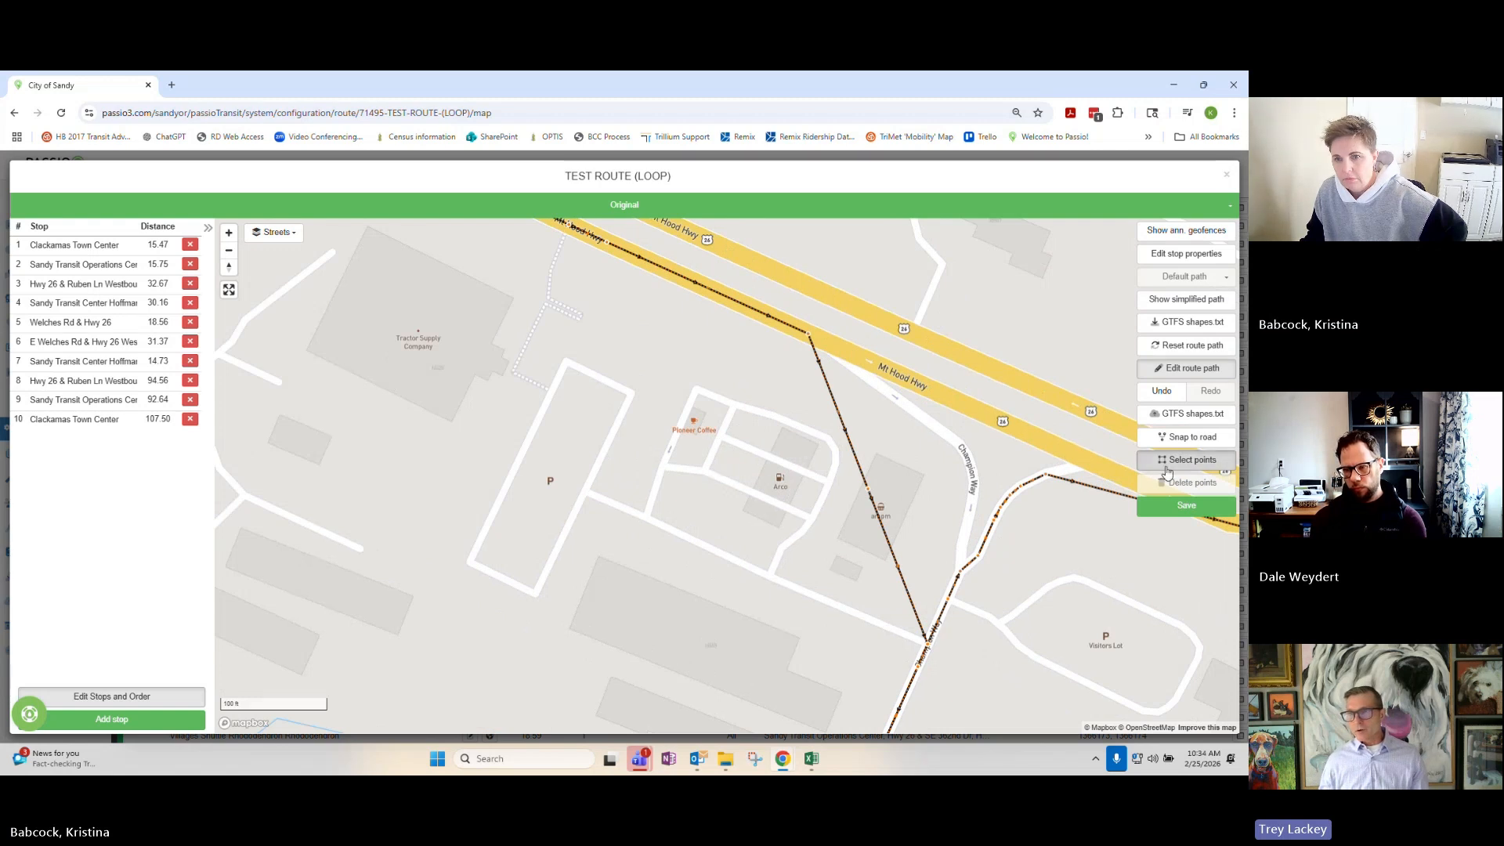
drag(1065, 529, 903, 352)
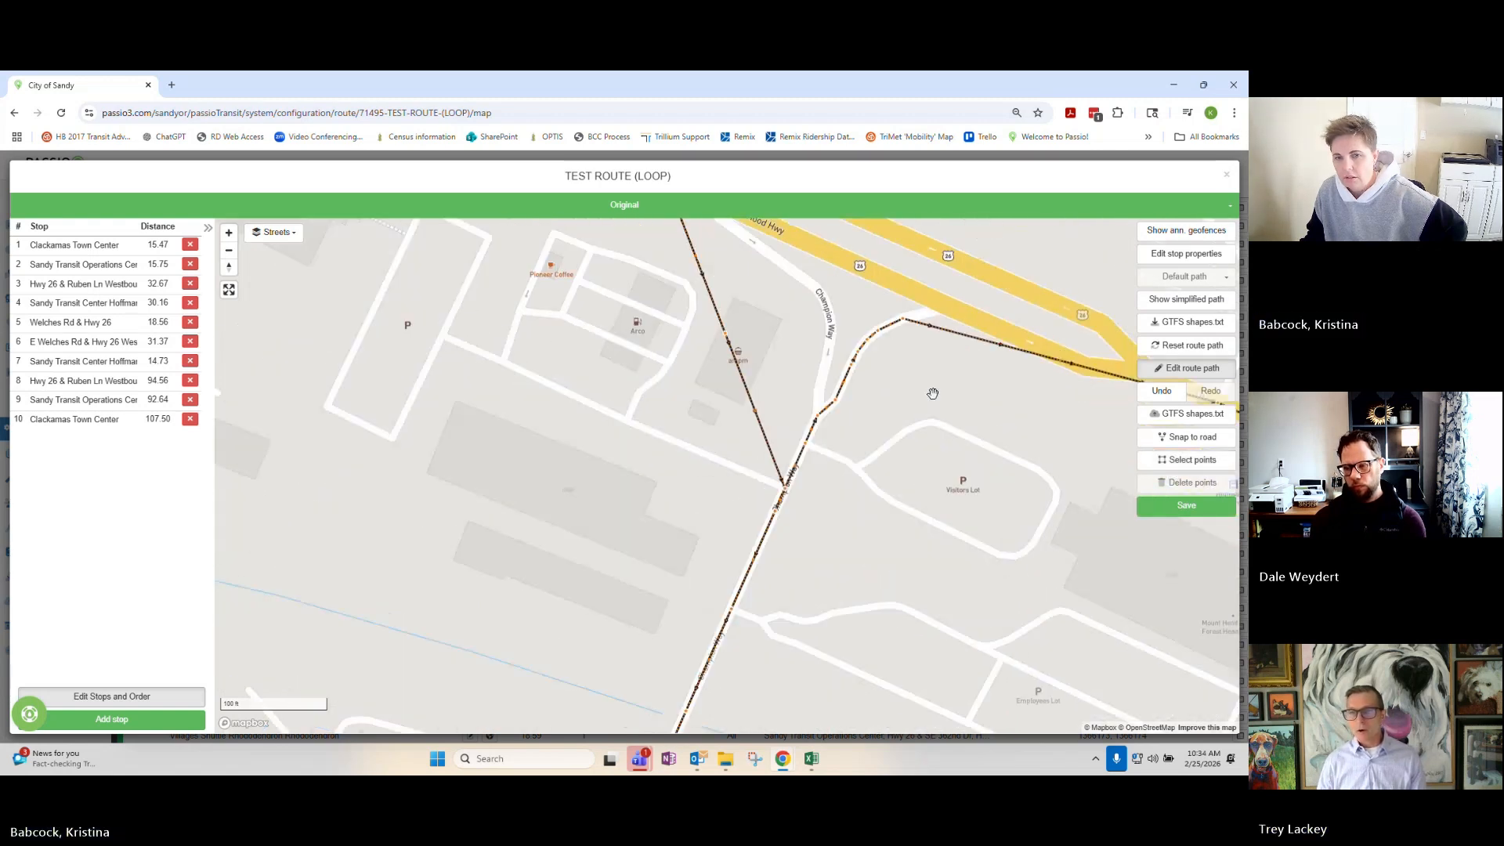
click(1187, 460)
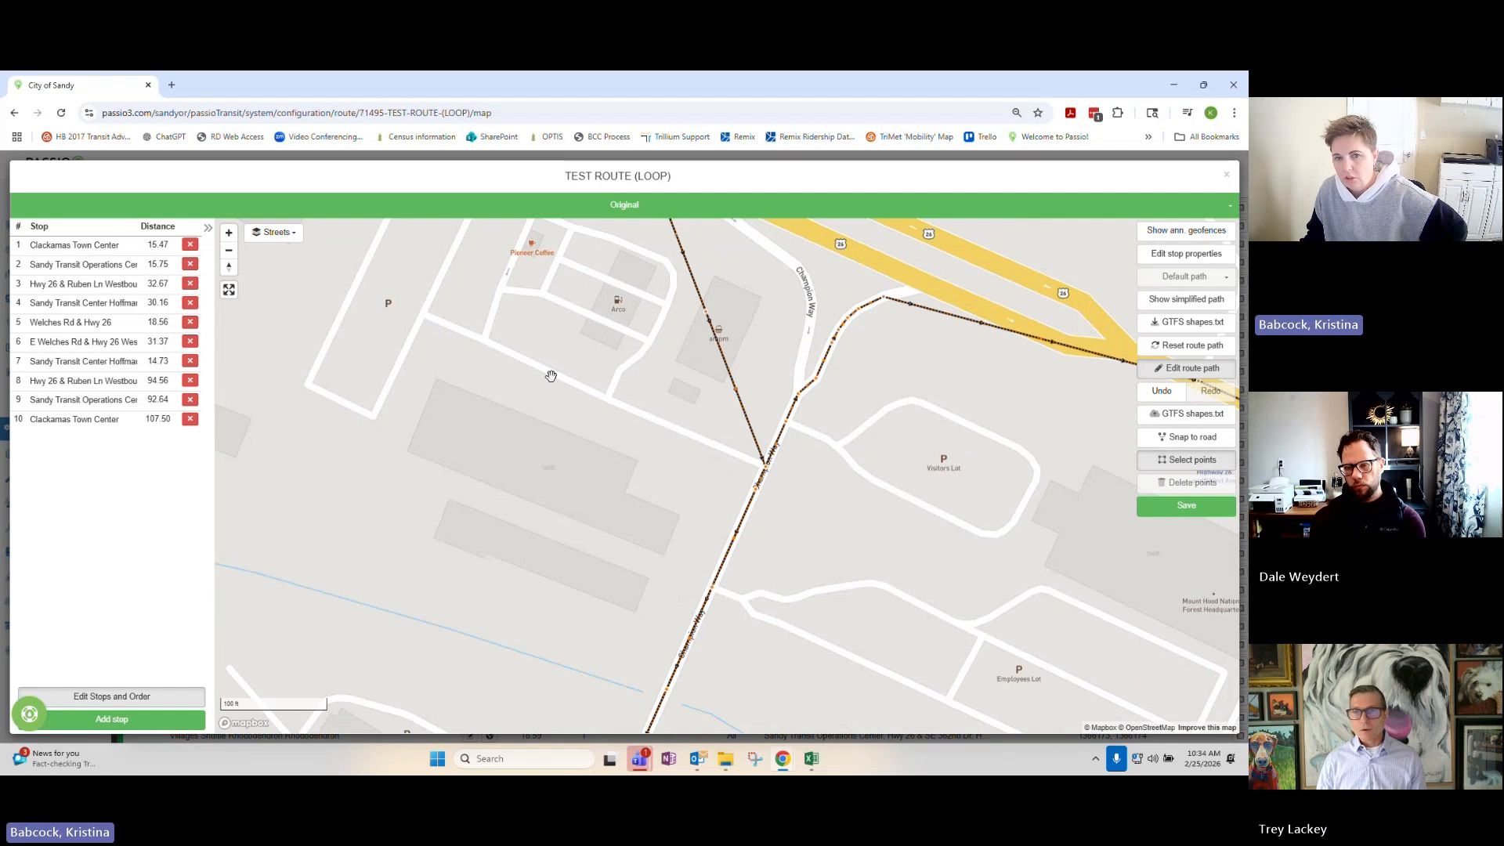
drag(552, 376, 1072, 730)
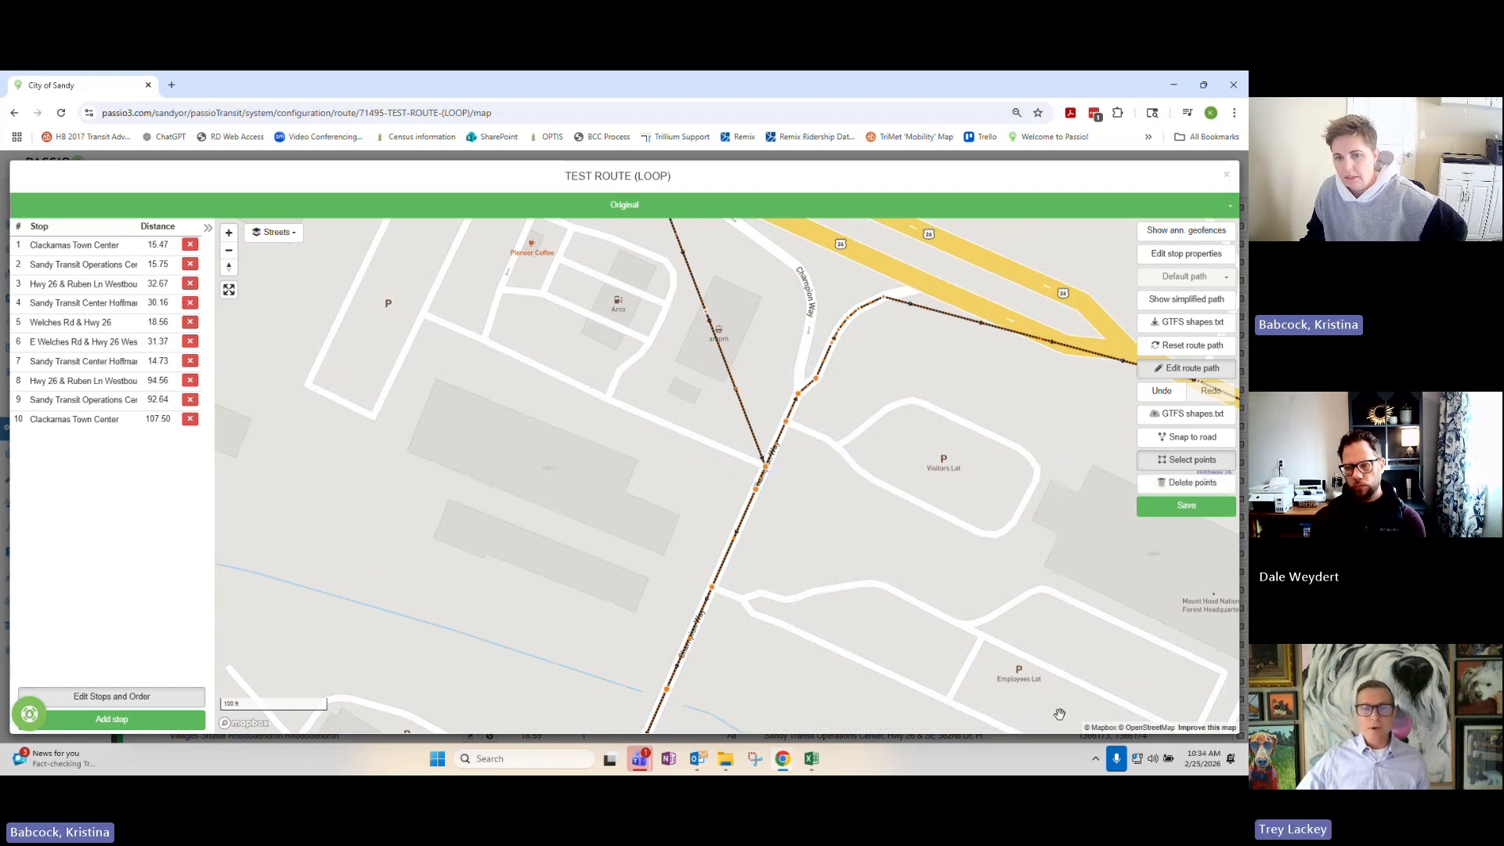
click(1187, 461)
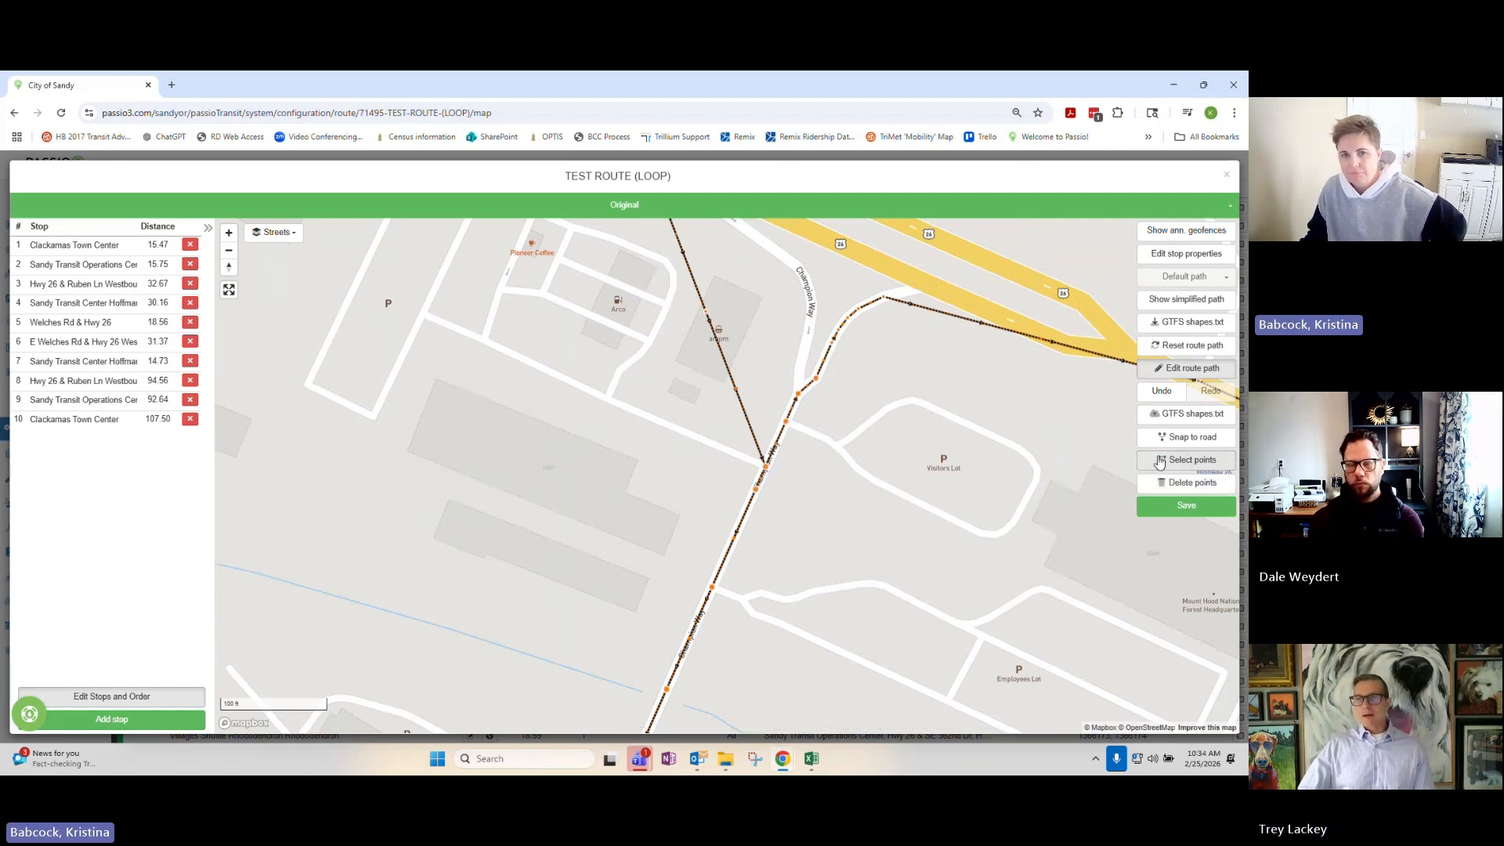
Examine the path along Mt Hood Hwy from the Champion Way junction to where the diagonal line meets it near Royal Ln.
drag(1002, 477, 772, 527)
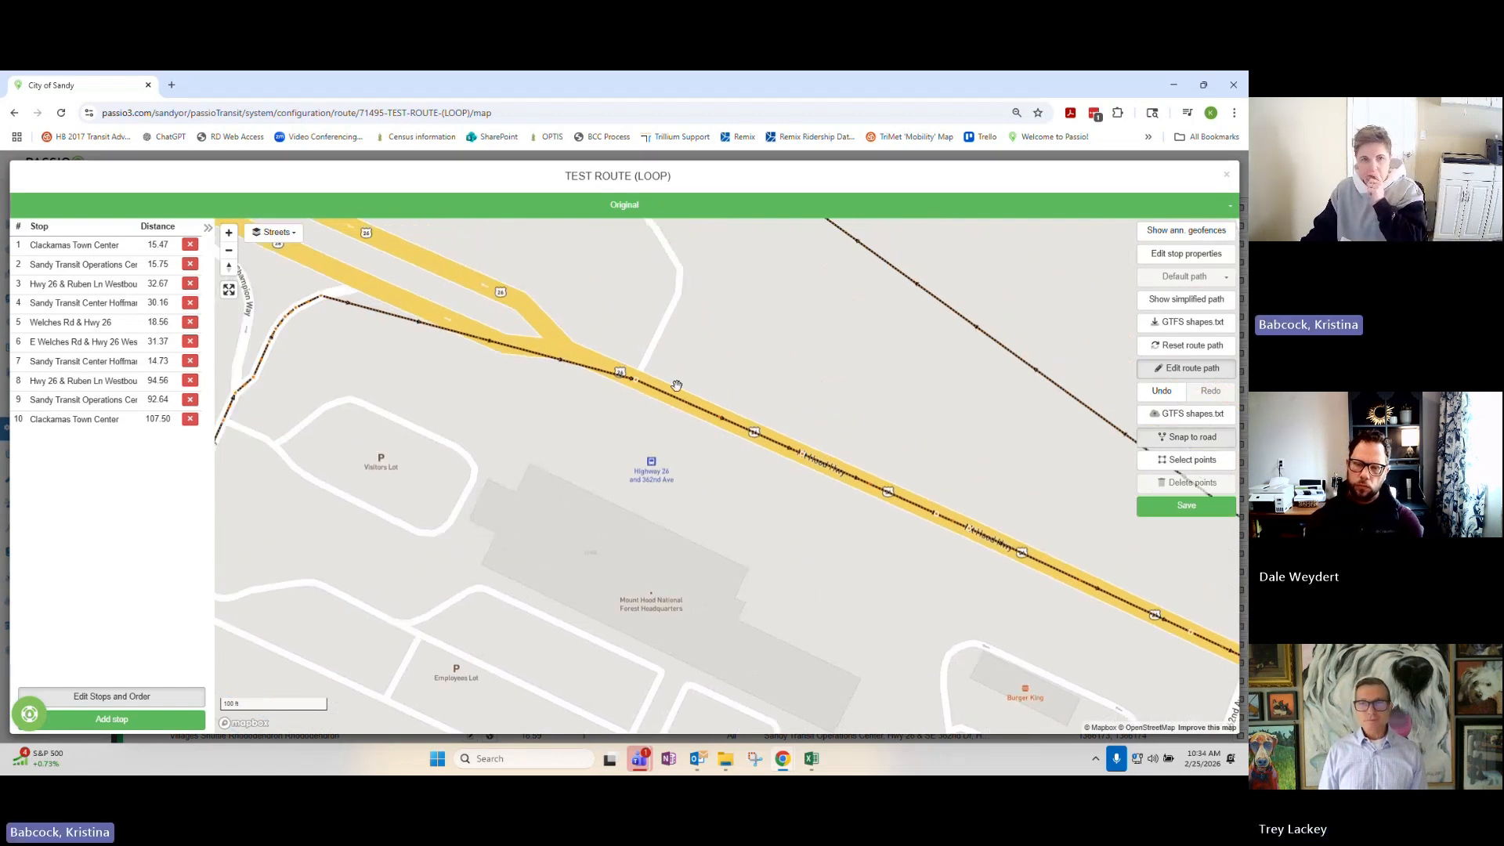
drag(477, 337, 470, 309)
drag(1040, 618, 607, 390)
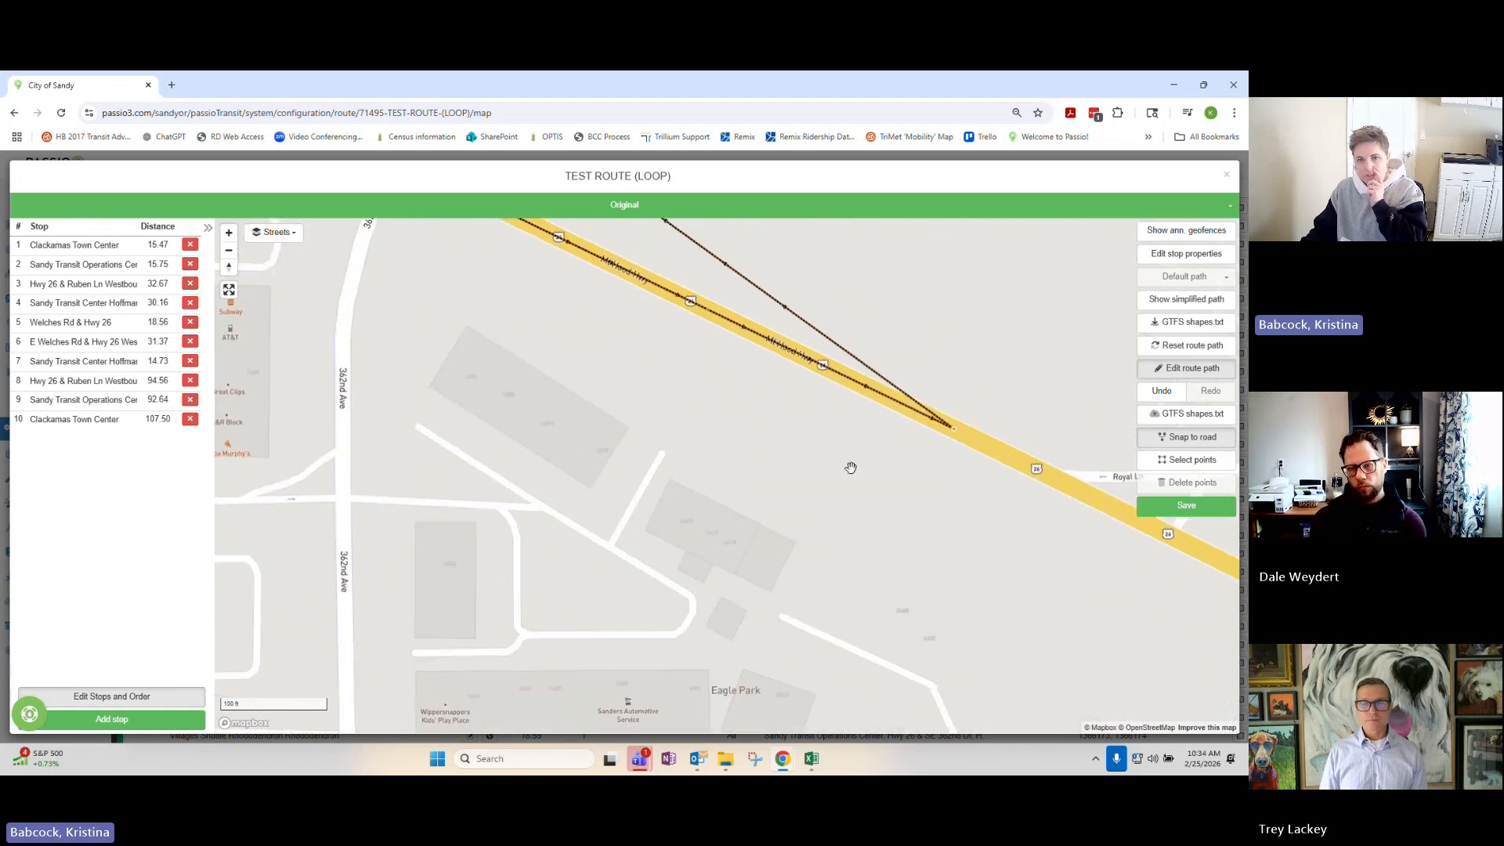
drag(929, 473, 786, 593)
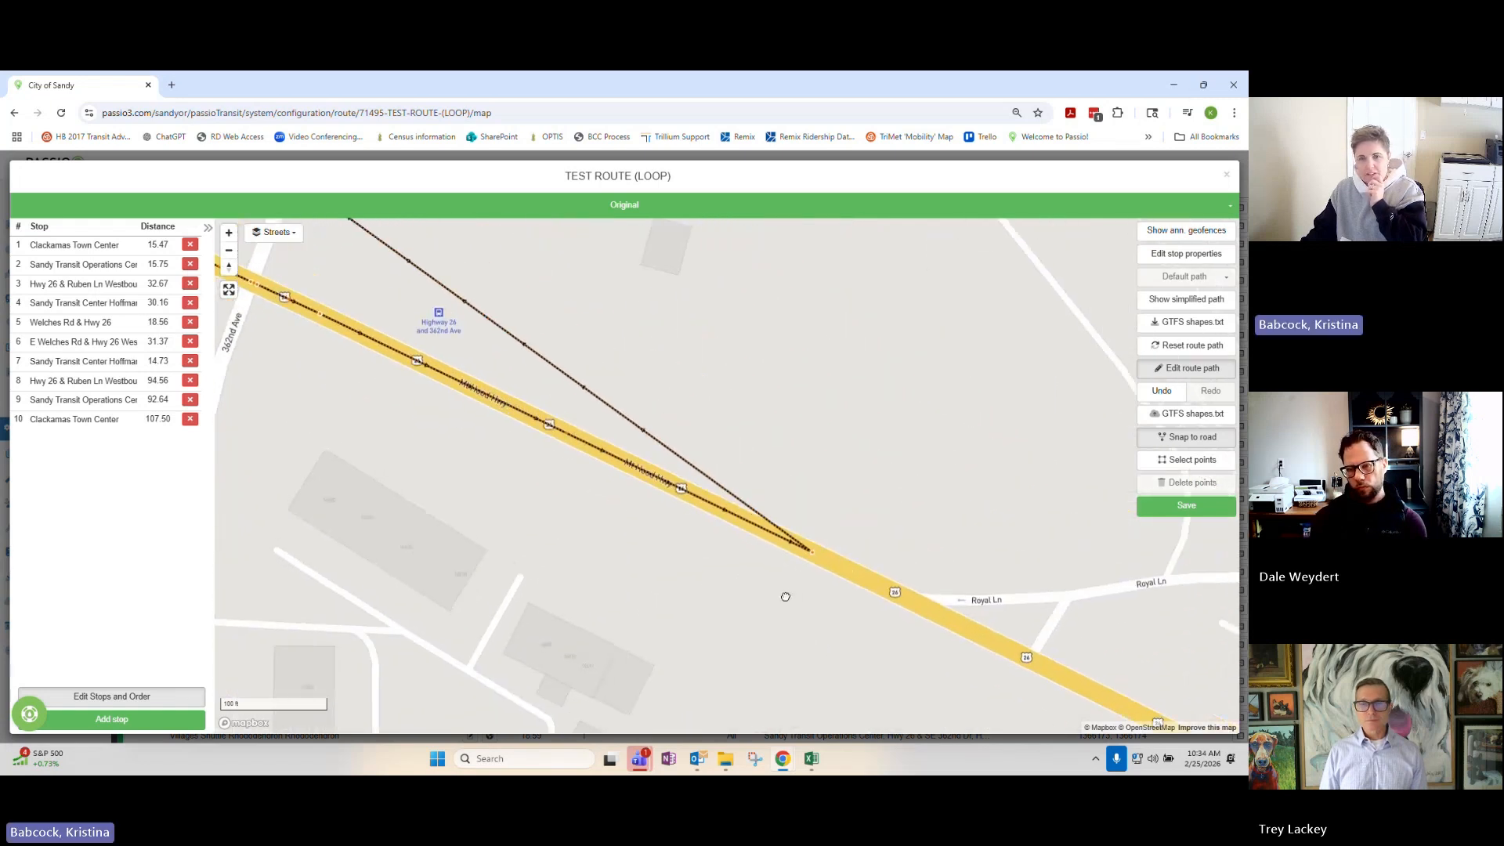
drag(911, 650, 684, 438)
scroll(717, 454, down, 3)
scroll(725, 453, down, 4)
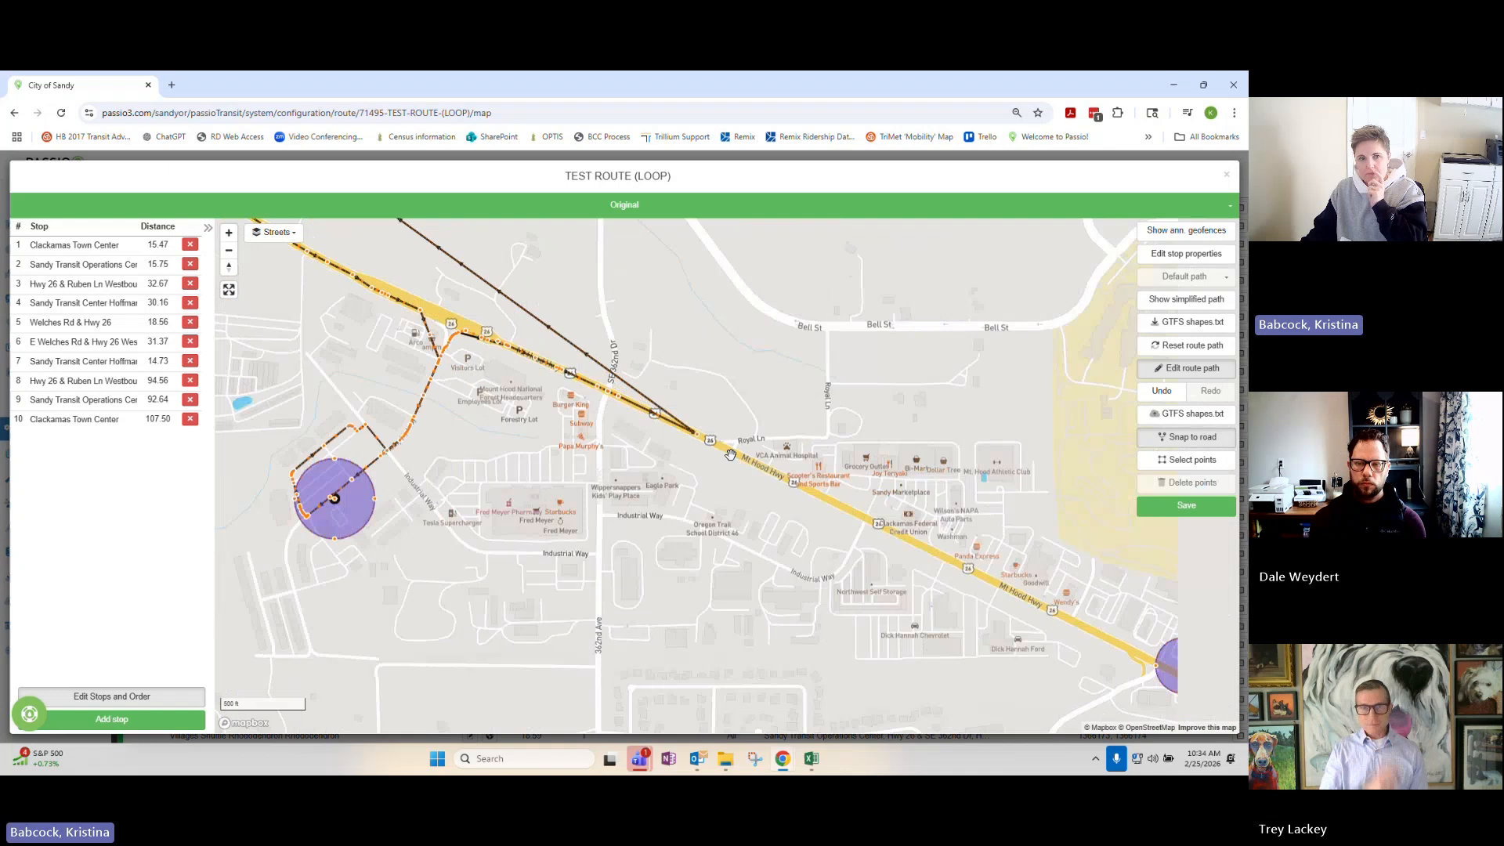
scroll(730, 454, down, 1)
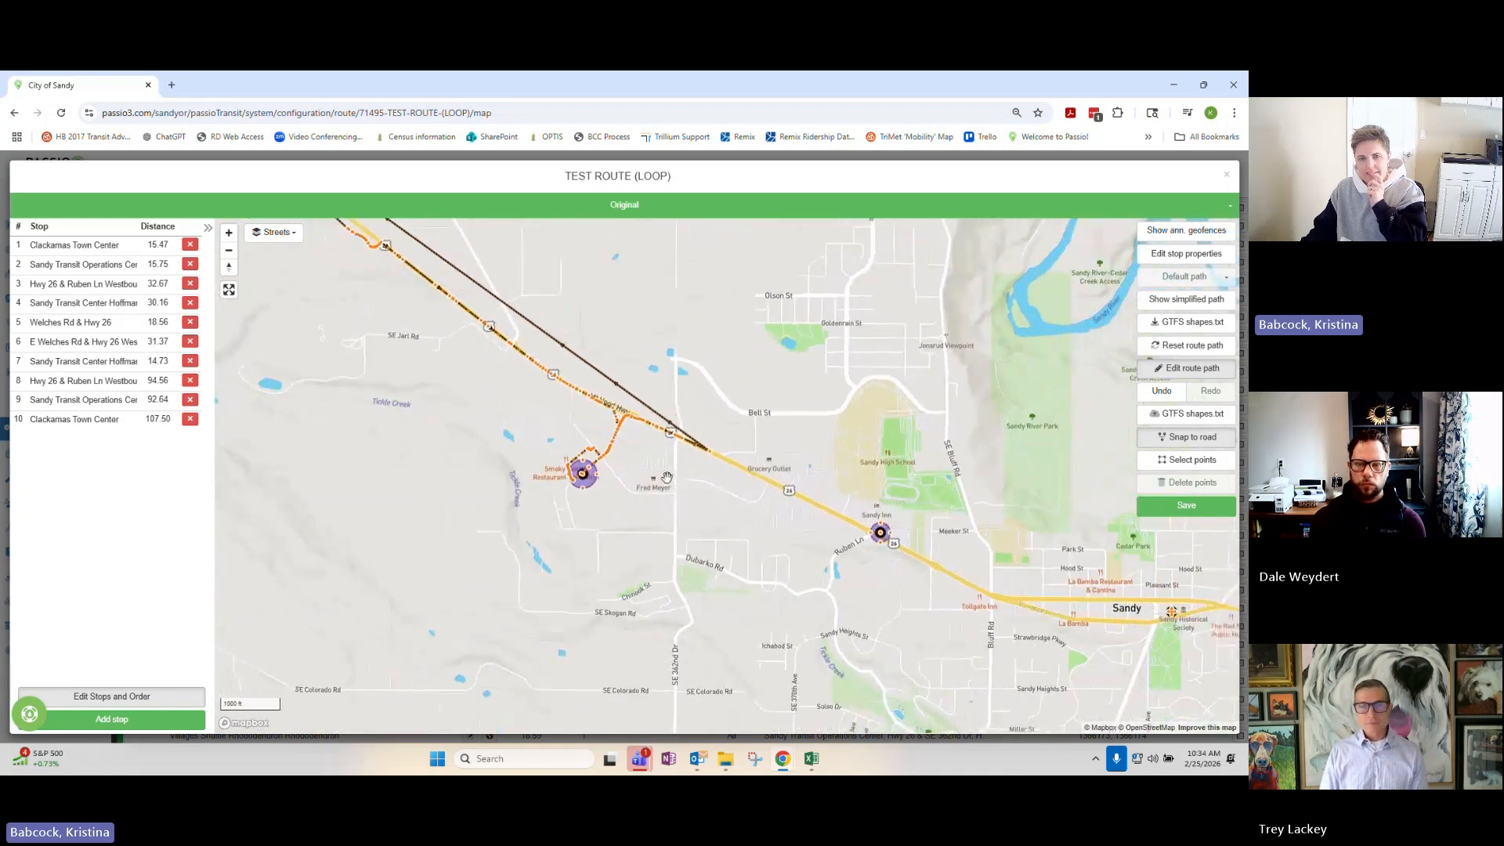
Examine the long diagonal path lines from Sandy northwest to the area around SE Hwy 212 and back.
drag(667, 477, 925, 606)
drag(635, 501, 689, 641)
drag(548, 493, 787, 662)
drag(520, 538, 846, 577)
drag(626, 554, 916, 576)
drag(666, 599, 1176, 322)
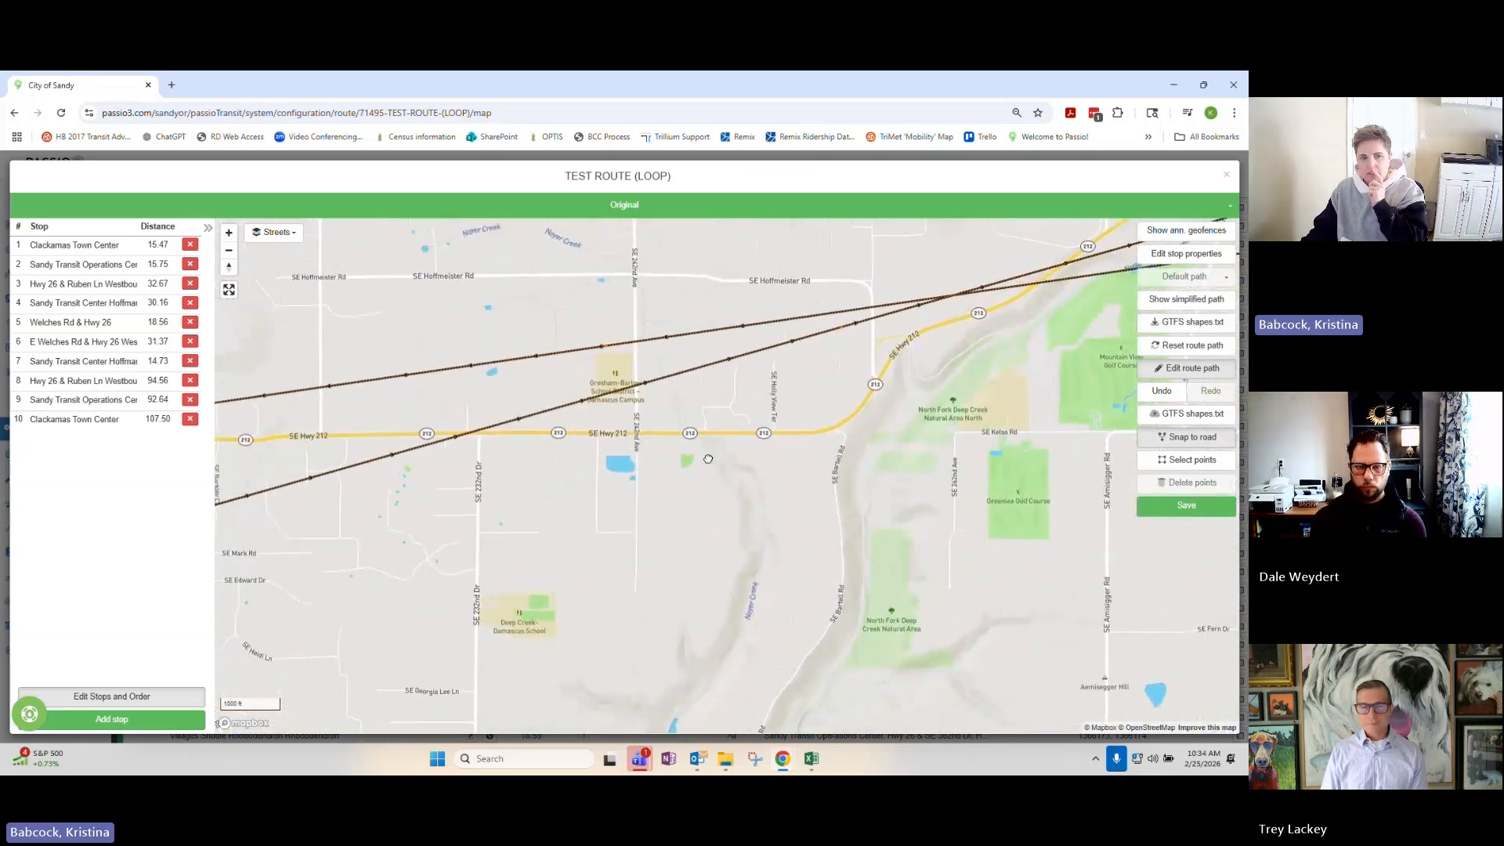
drag(705, 452, 1100, 359)
drag(884, 418, 485, 461)
drag(1080, 419, 502, 466)
drag(963, 450, 439, 505)
drag(1048, 493, 799, 354)
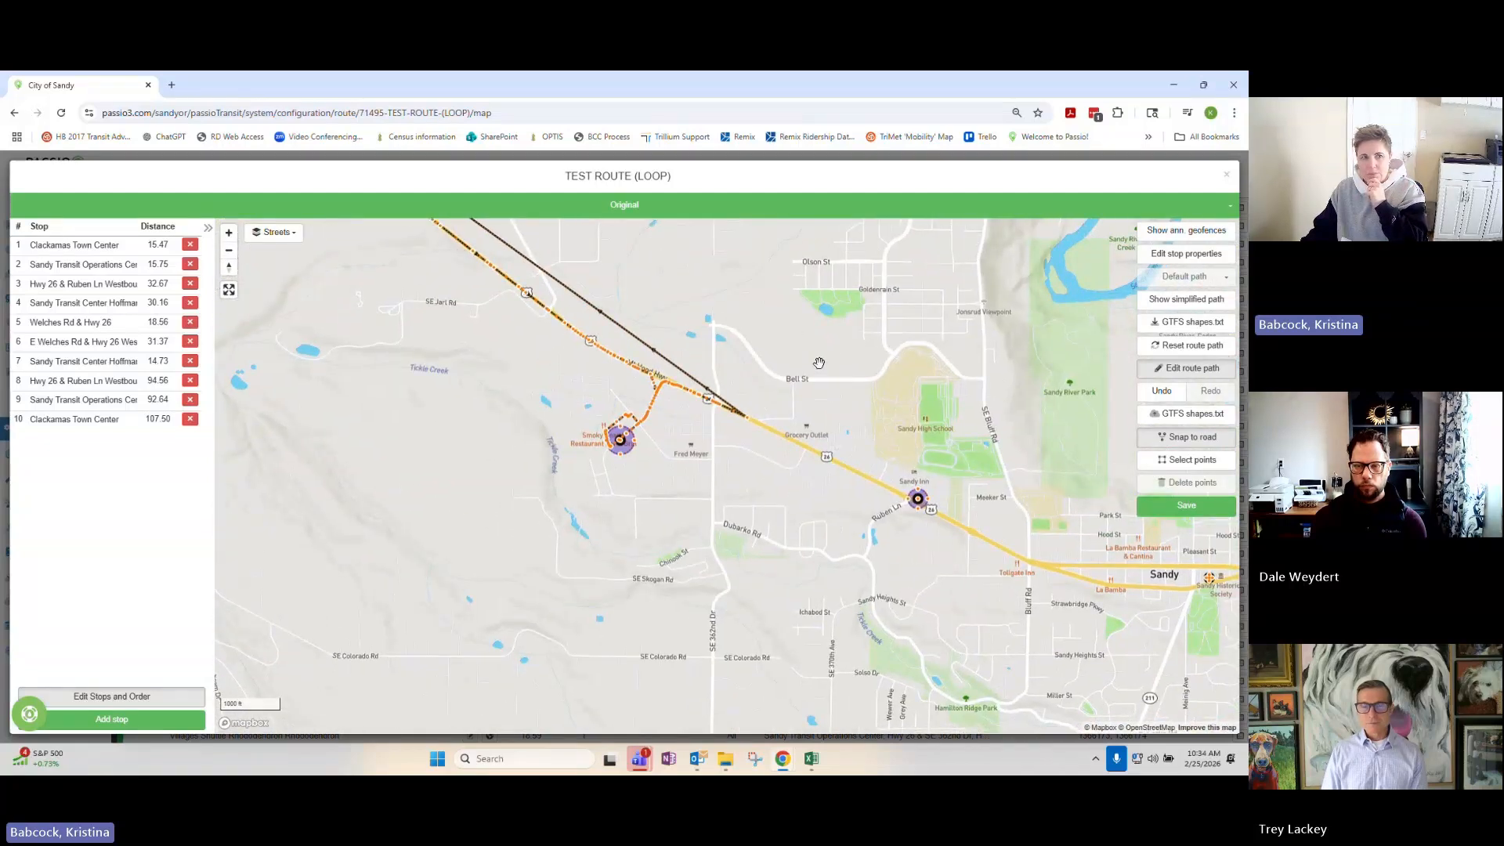
Try to extend the path's turning point along Mt Hood Hwy to the Ruben Ln stop with Snap to road on, undoing the changes.
scroll(792, 428, up, 5)
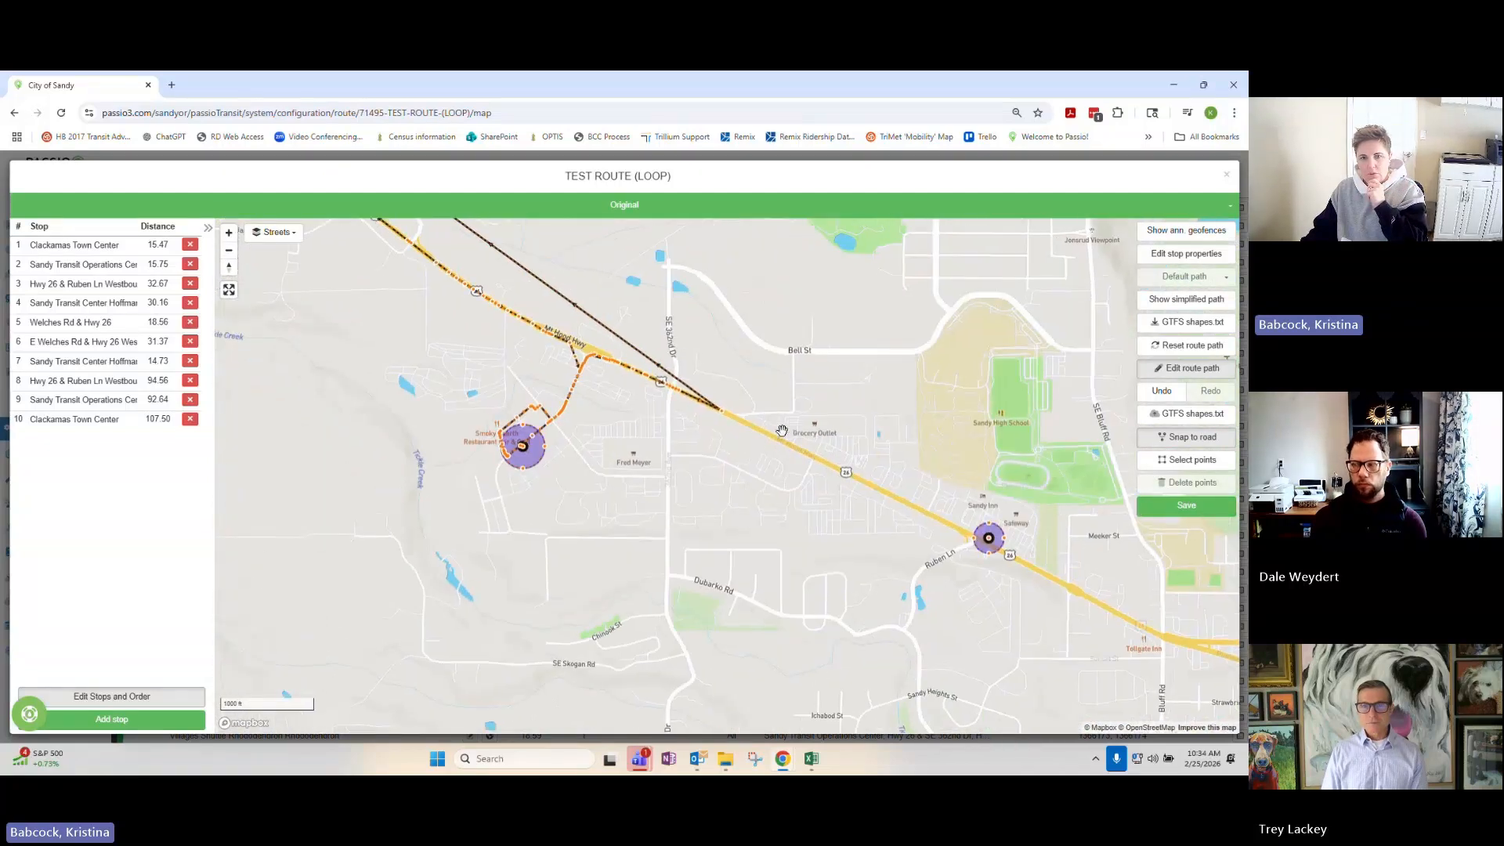
drag(707, 409, 887, 470)
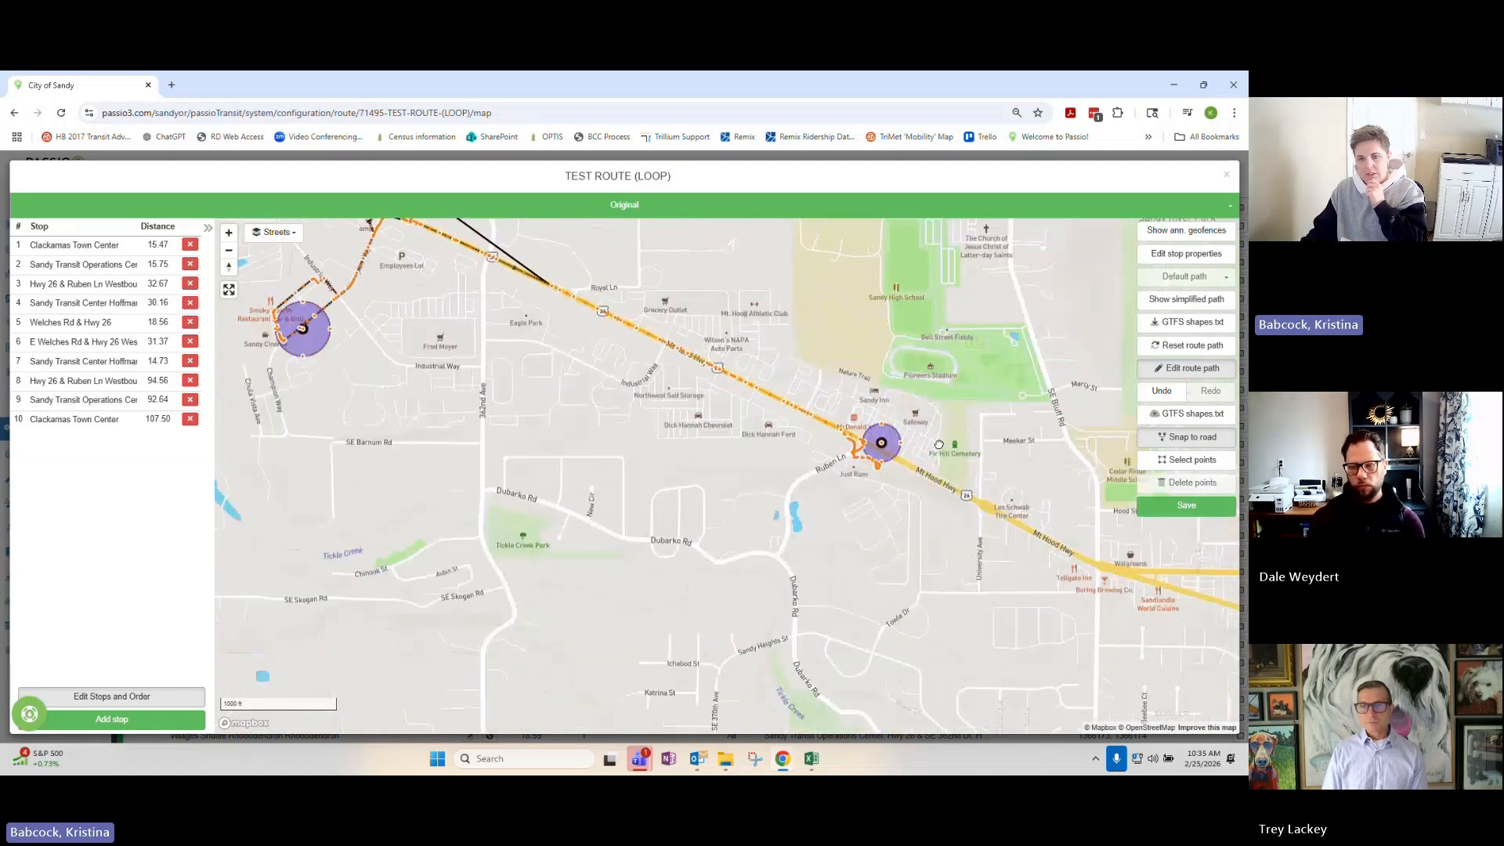
click(1158, 391)
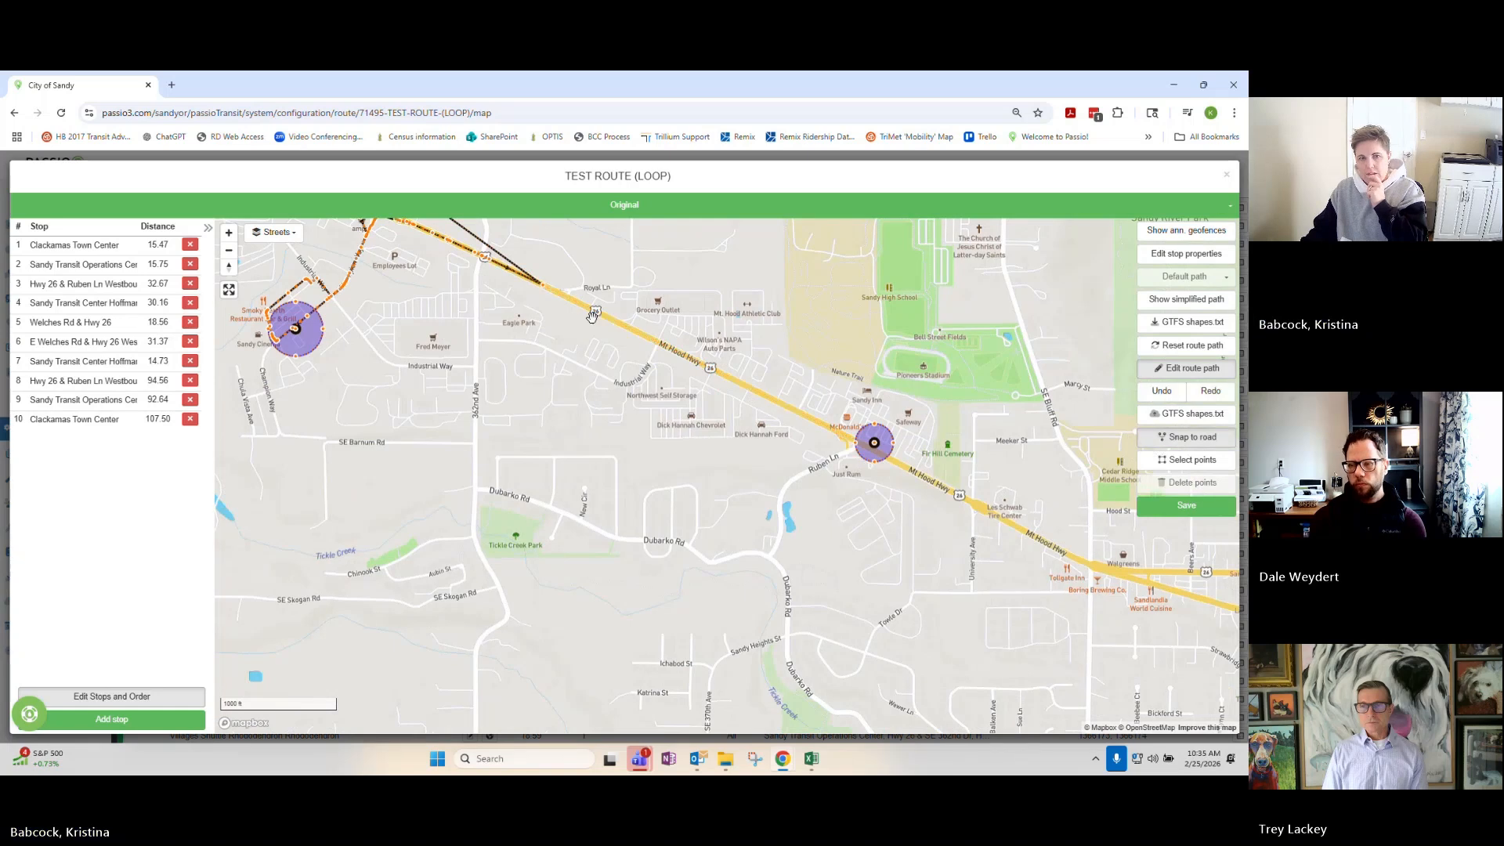
drag(573, 302, 905, 471)
click(1161, 396)
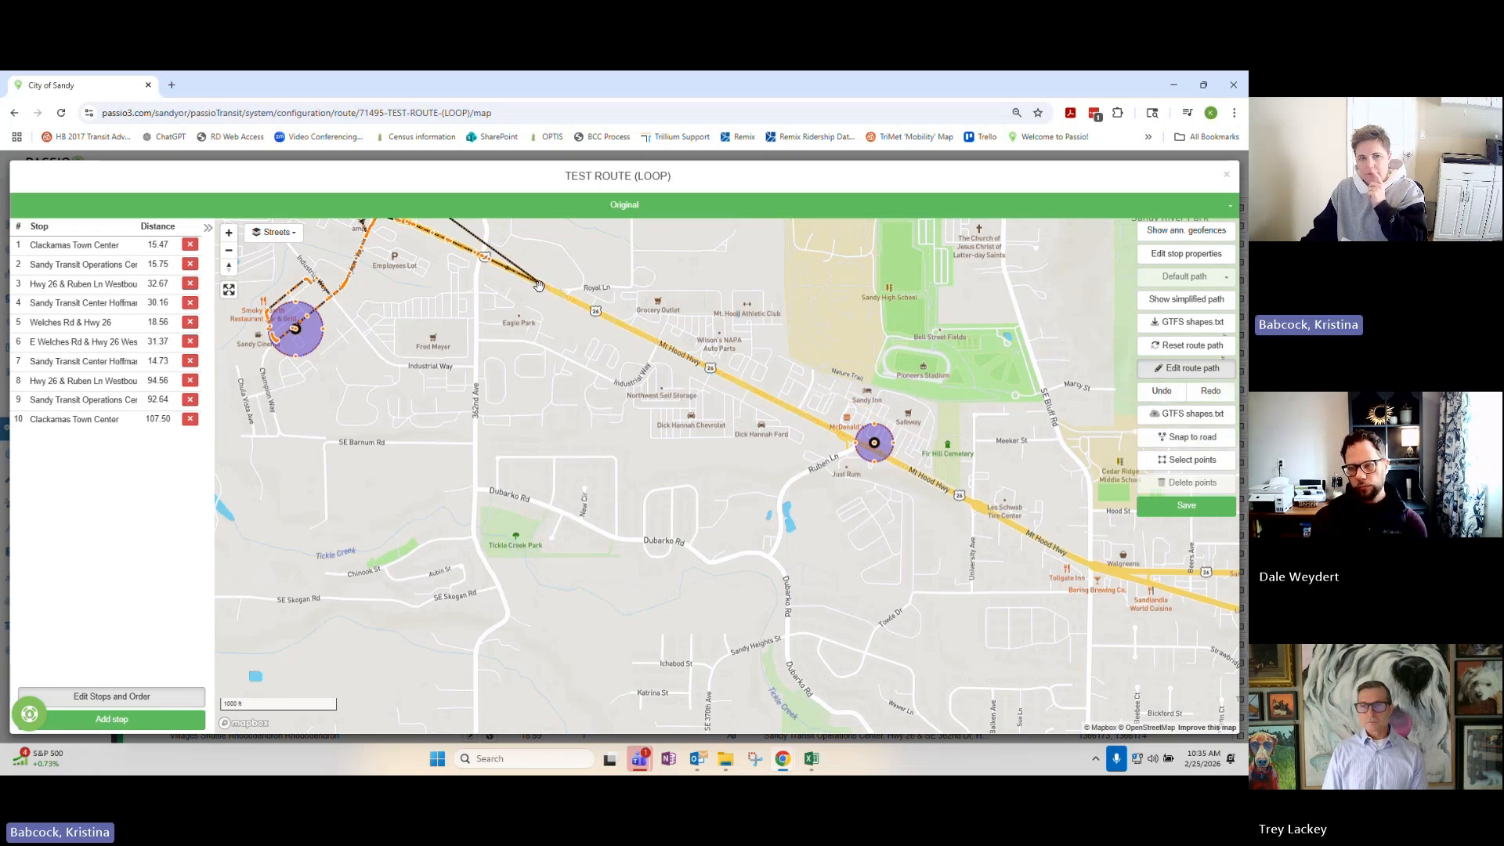
Extend the path's turning point from near Royal Ln to Mt Hood Hwy just below the Sandy Transit Center Hoffman stop, and save the path.
drag(539, 285, 319, 300)
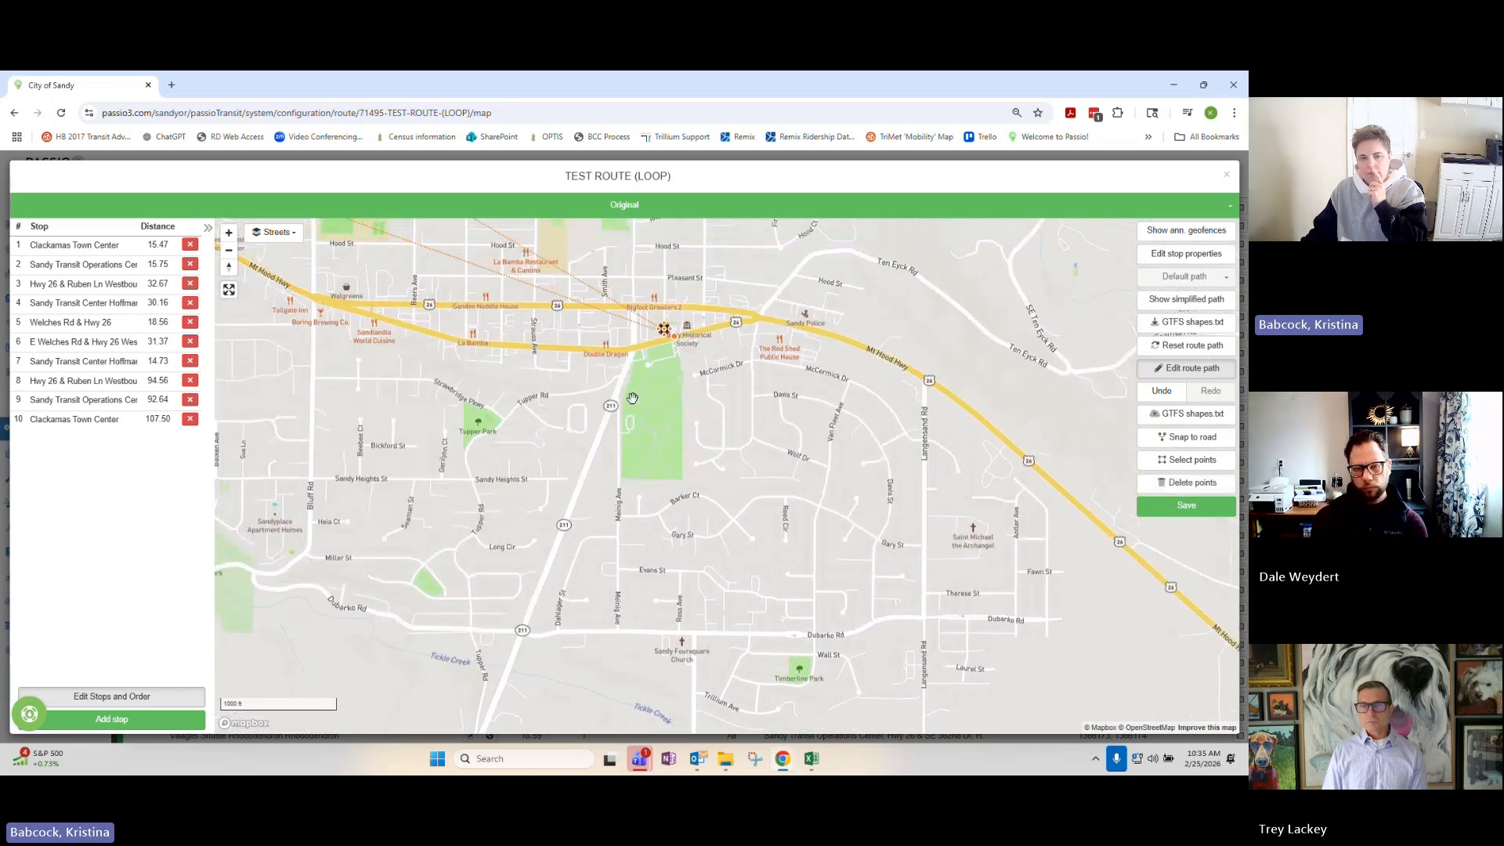
drag(632, 397, 822, 497)
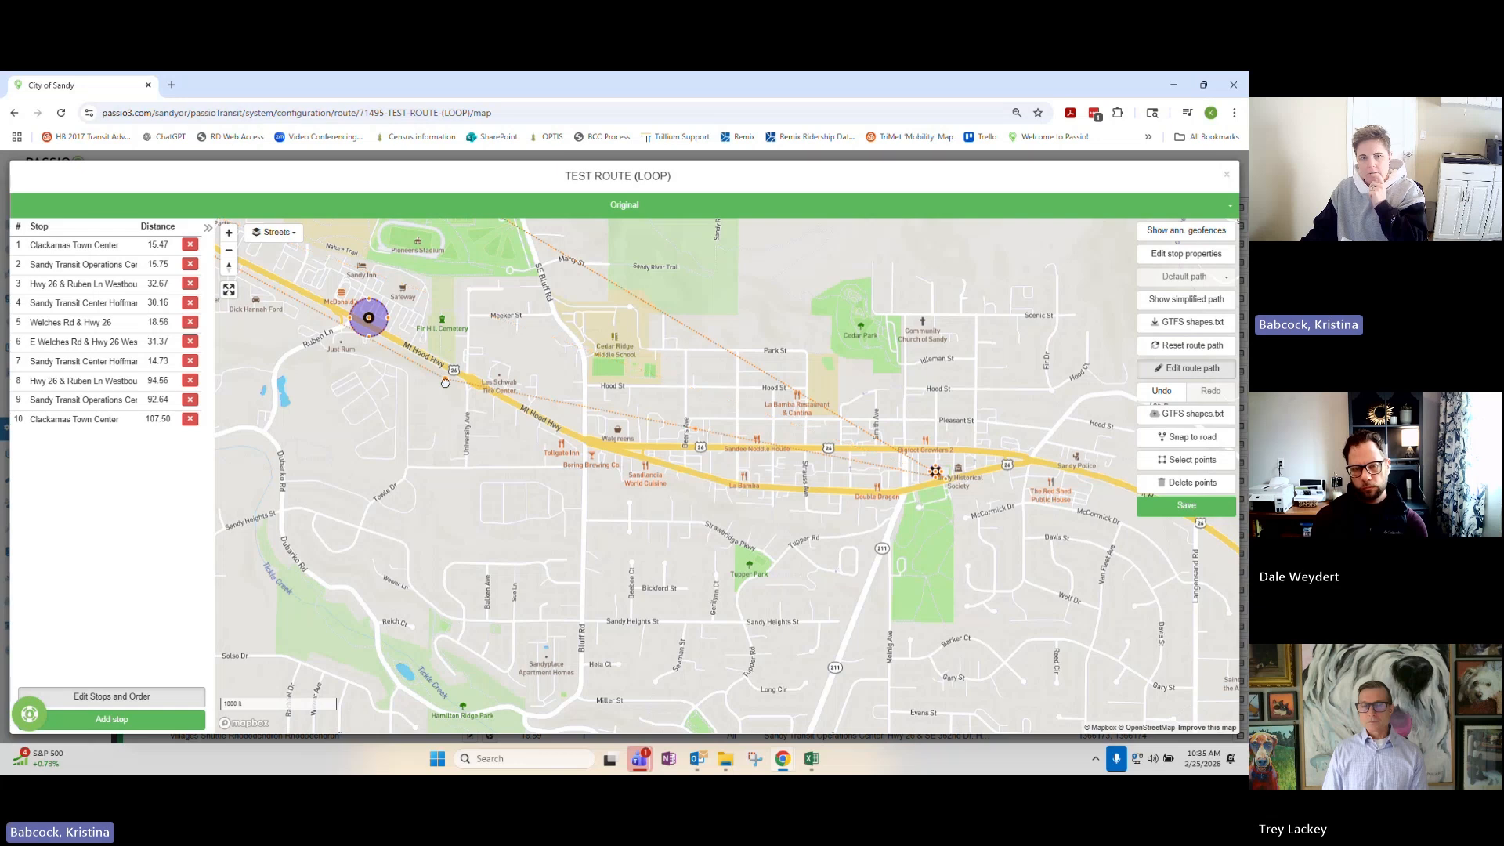
drag(695, 431, 784, 542)
drag(991, 534, 736, 461)
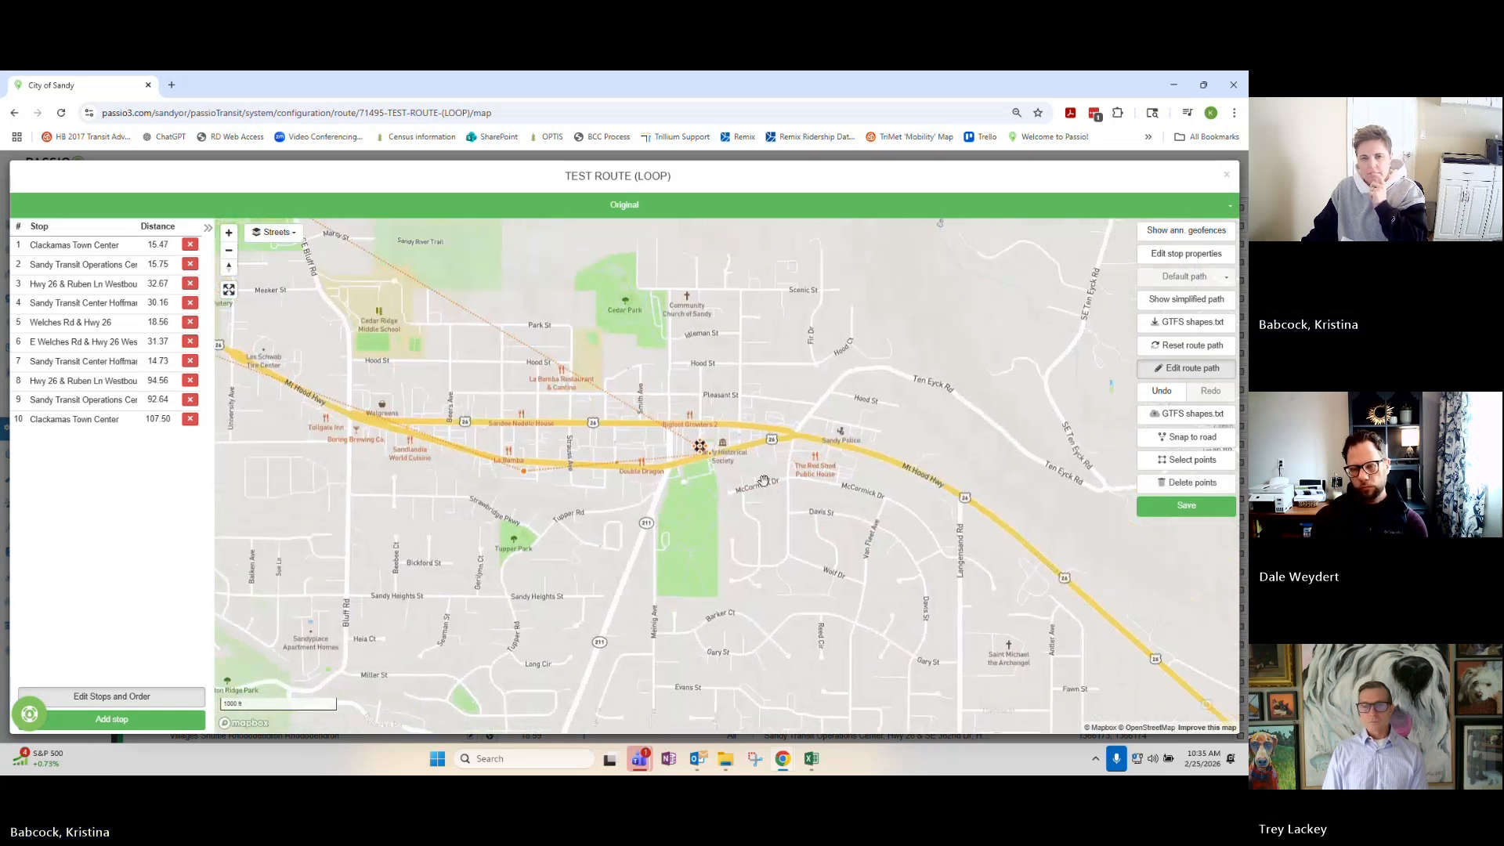
scroll(706, 451, up, 4)
scroll(707, 450, up, 3)
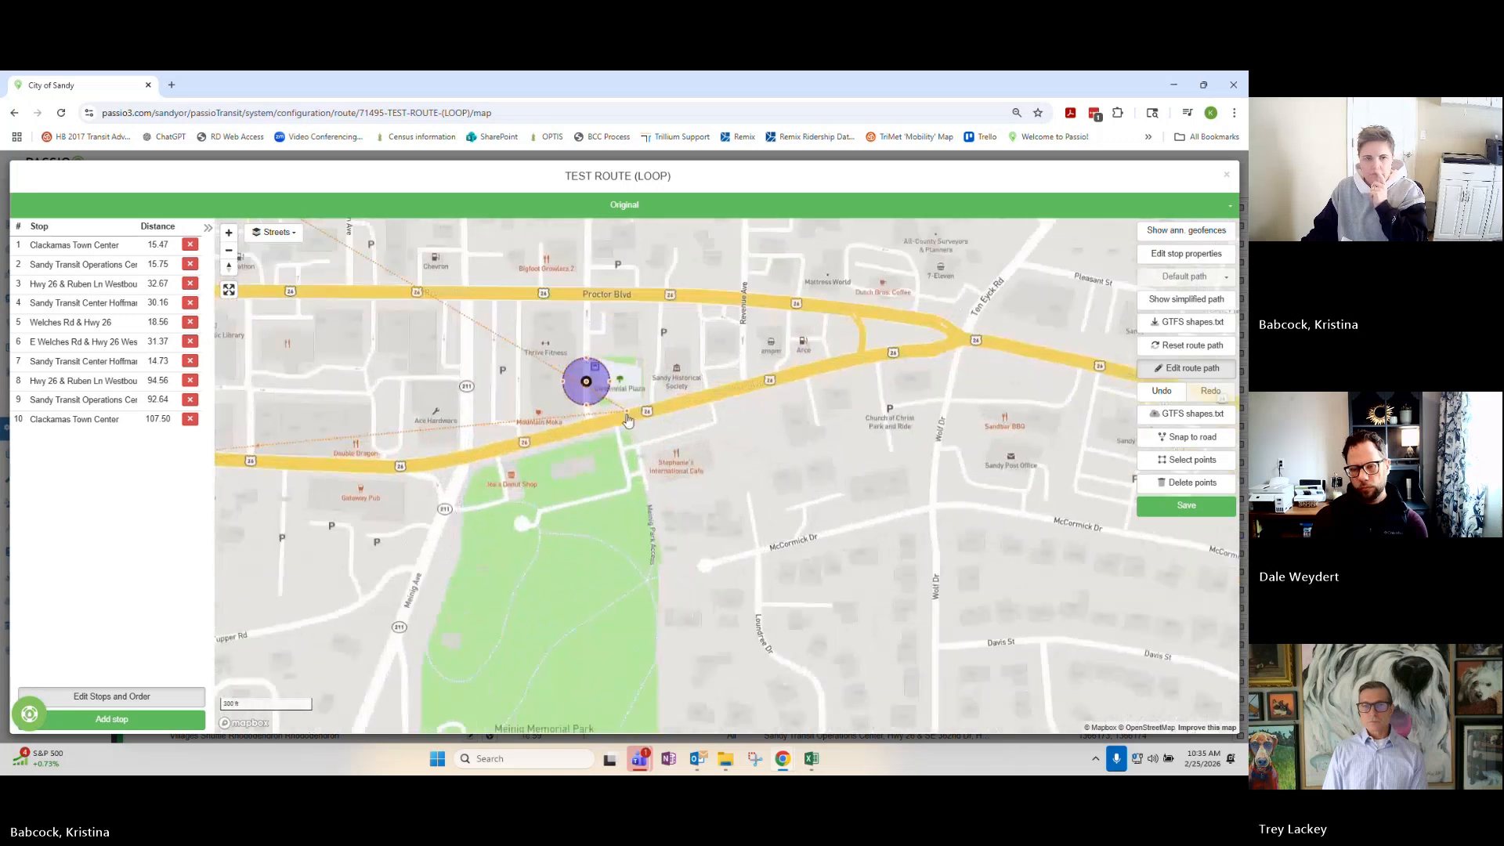
drag(598, 424, 595, 429)
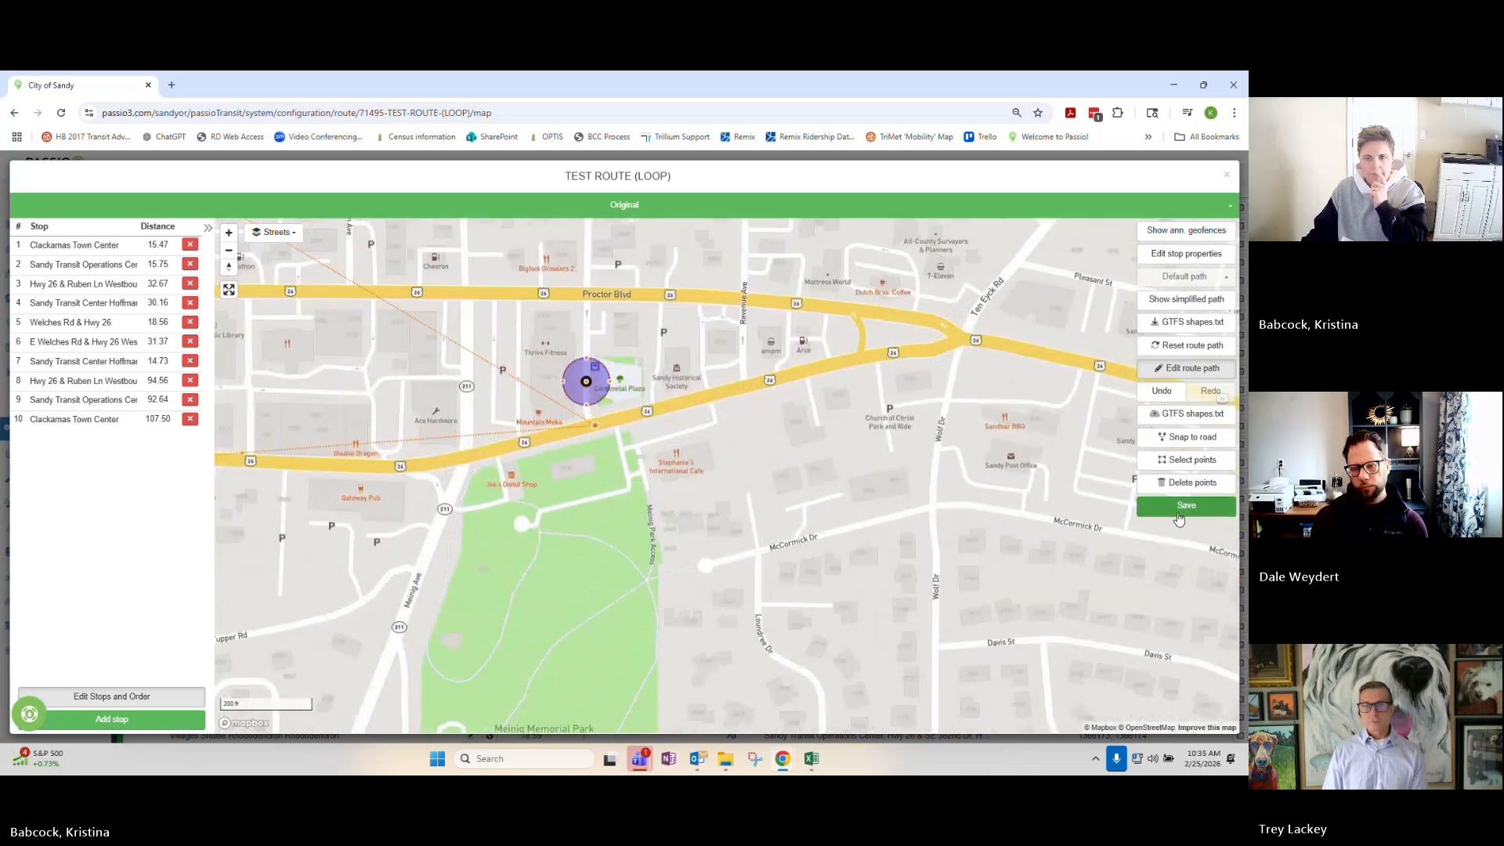
click(1151, 510)
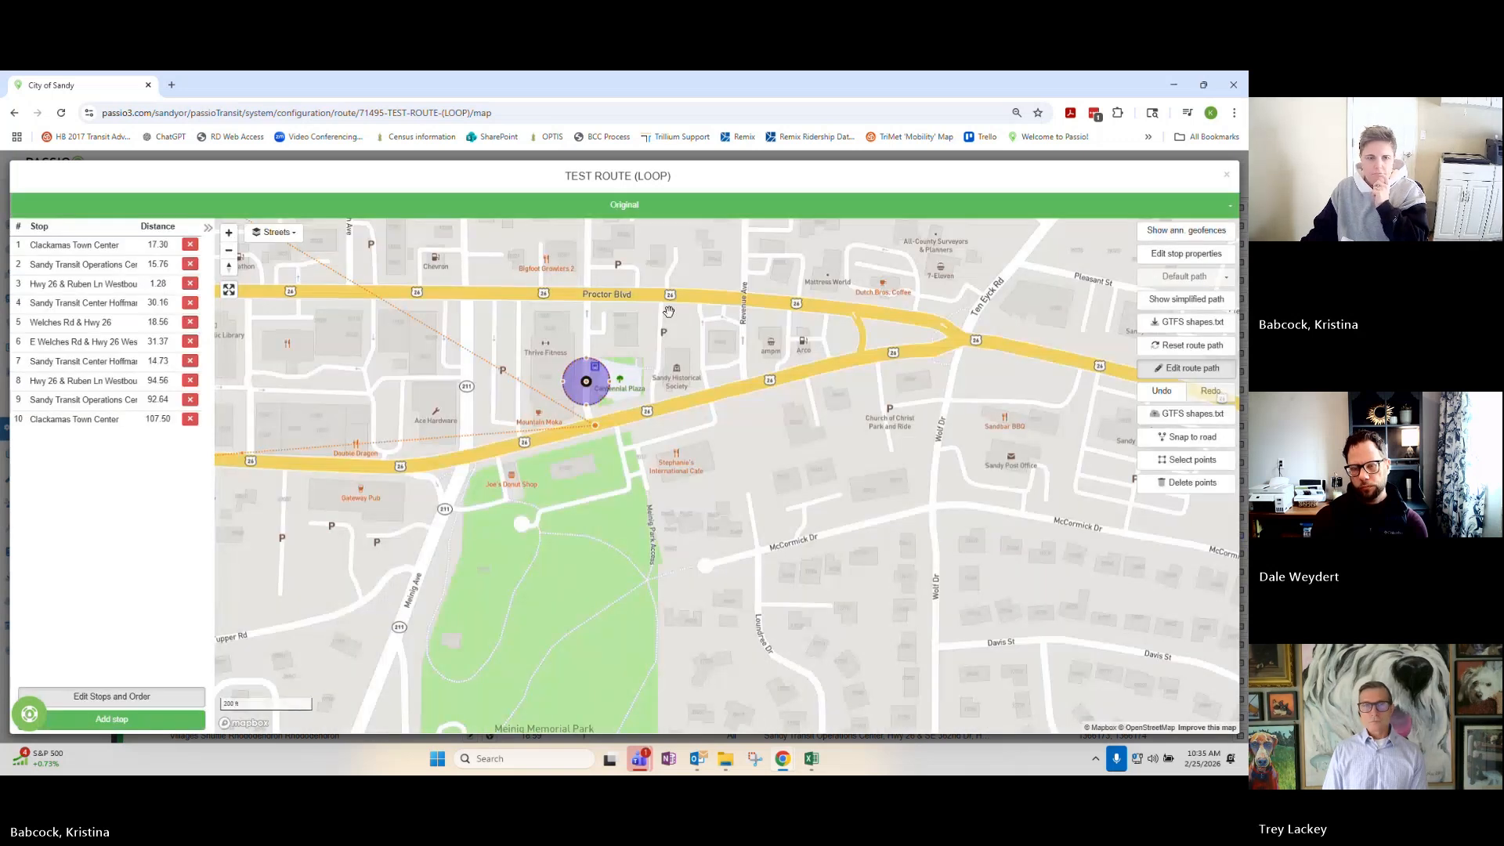
With Snap to road on, shape the downtown Sandy path along eastbound Mt Hood Hwy, Hoffman Ave and Proctor Blvd, and save it.
drag(668, 313, 1130, 415)
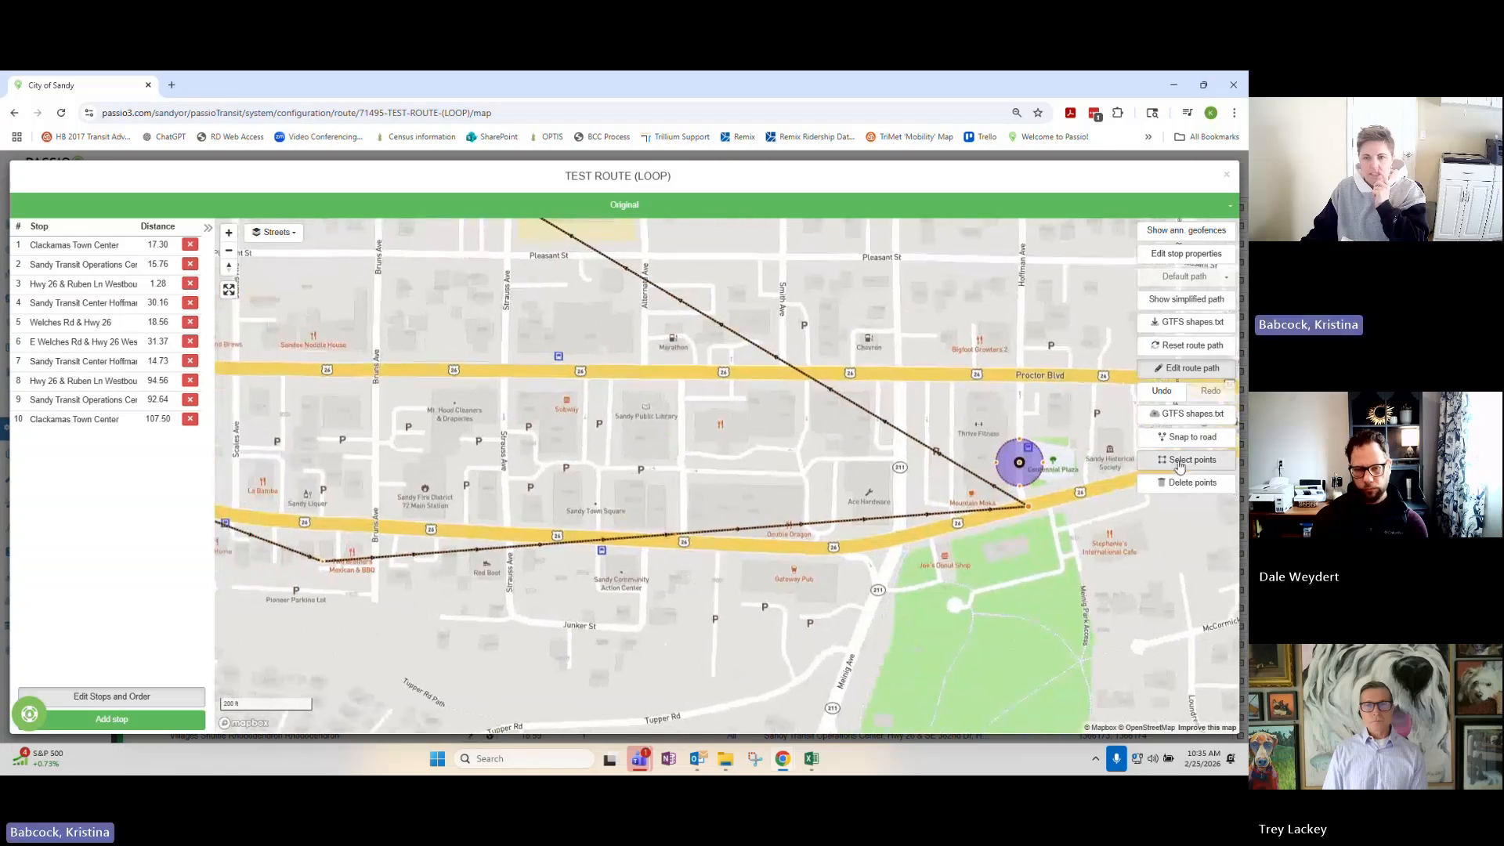
drag(322, 562, 324, 524)
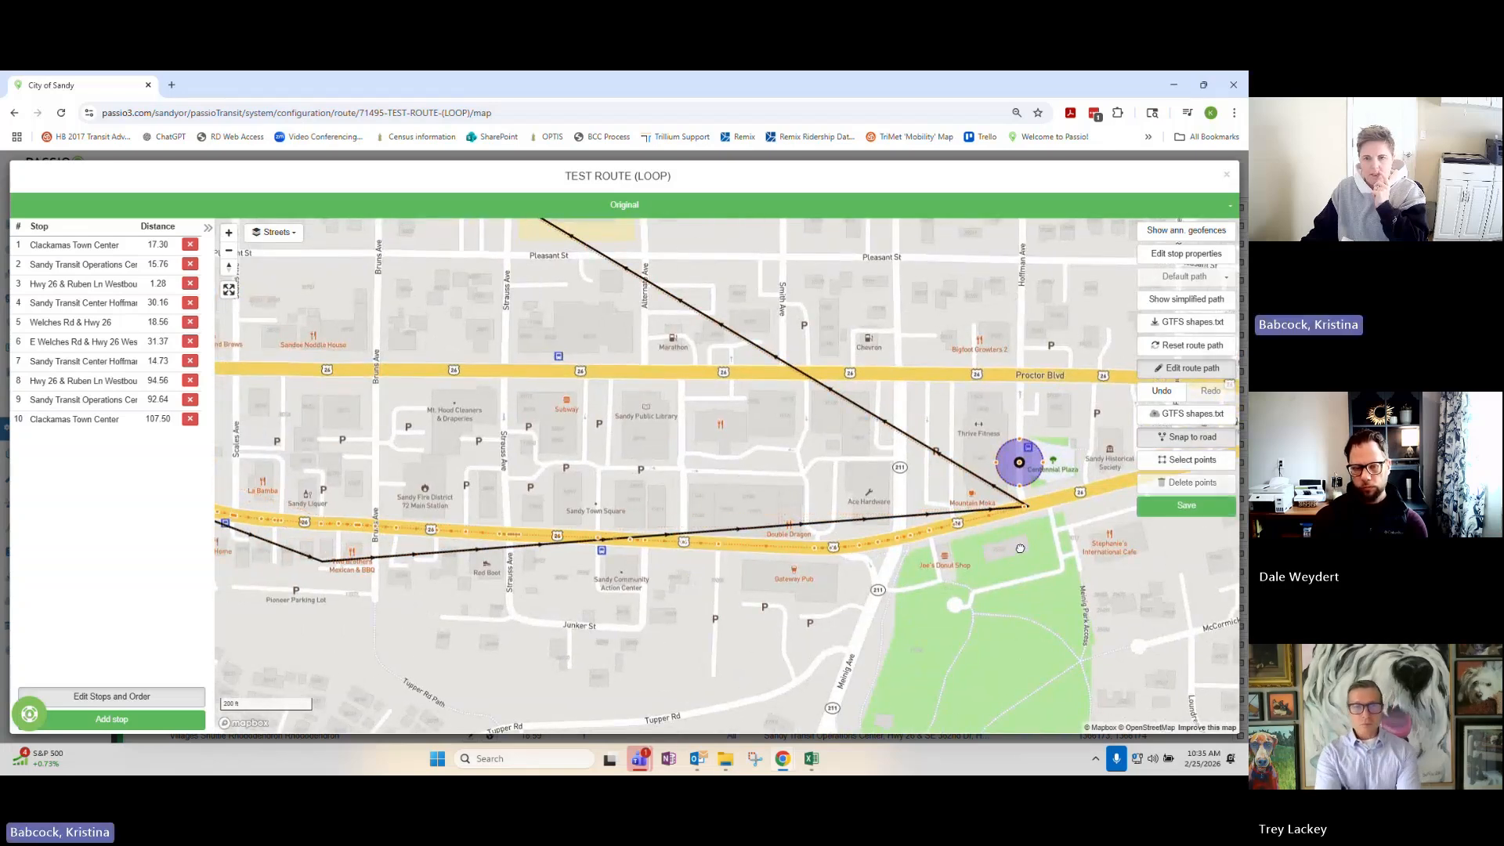
drag(1036, 524, 927, 472)
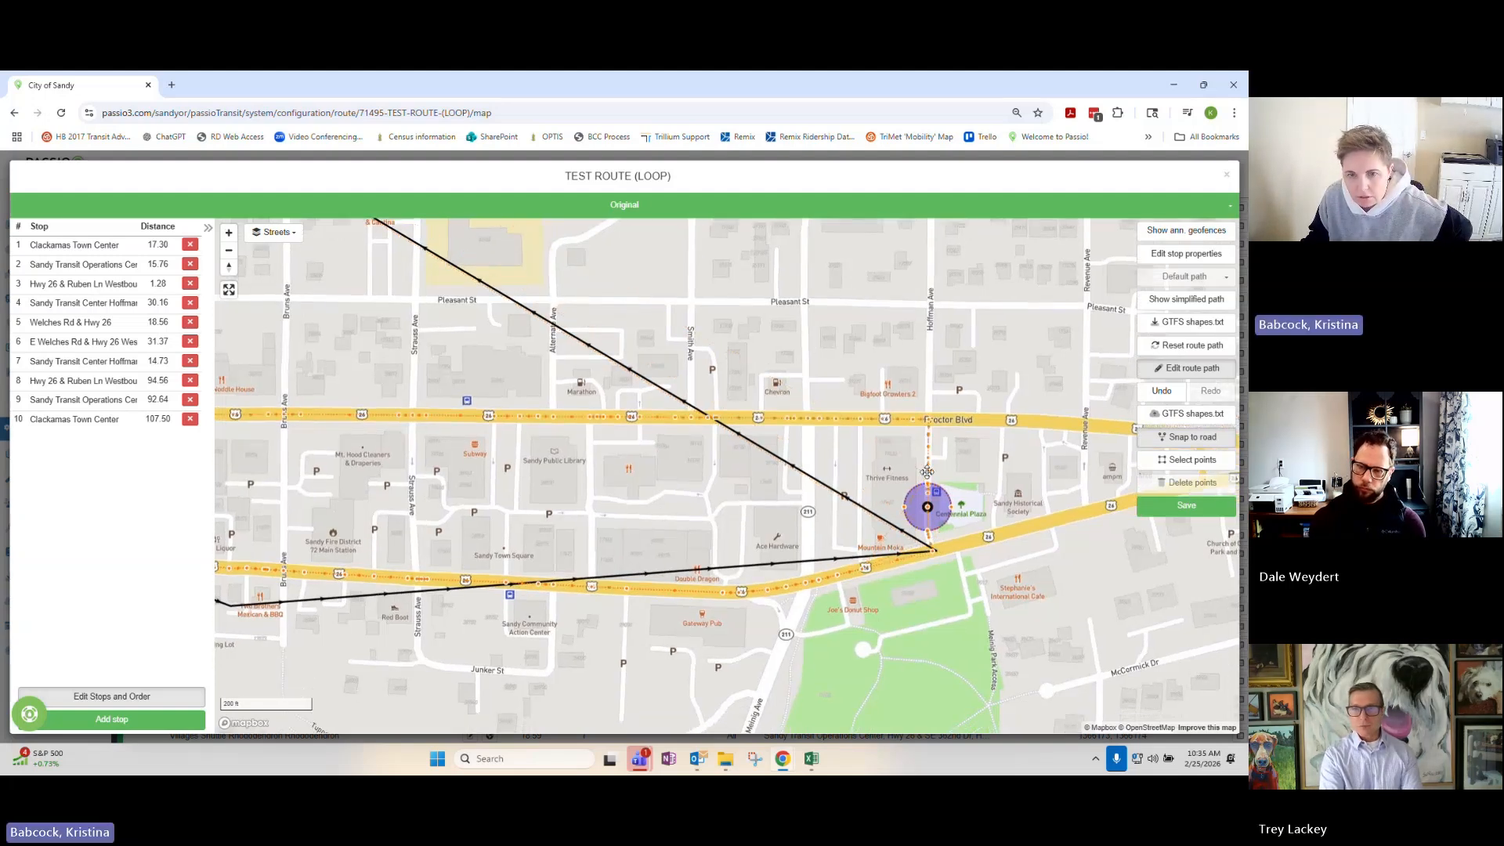
click(1186, 505)
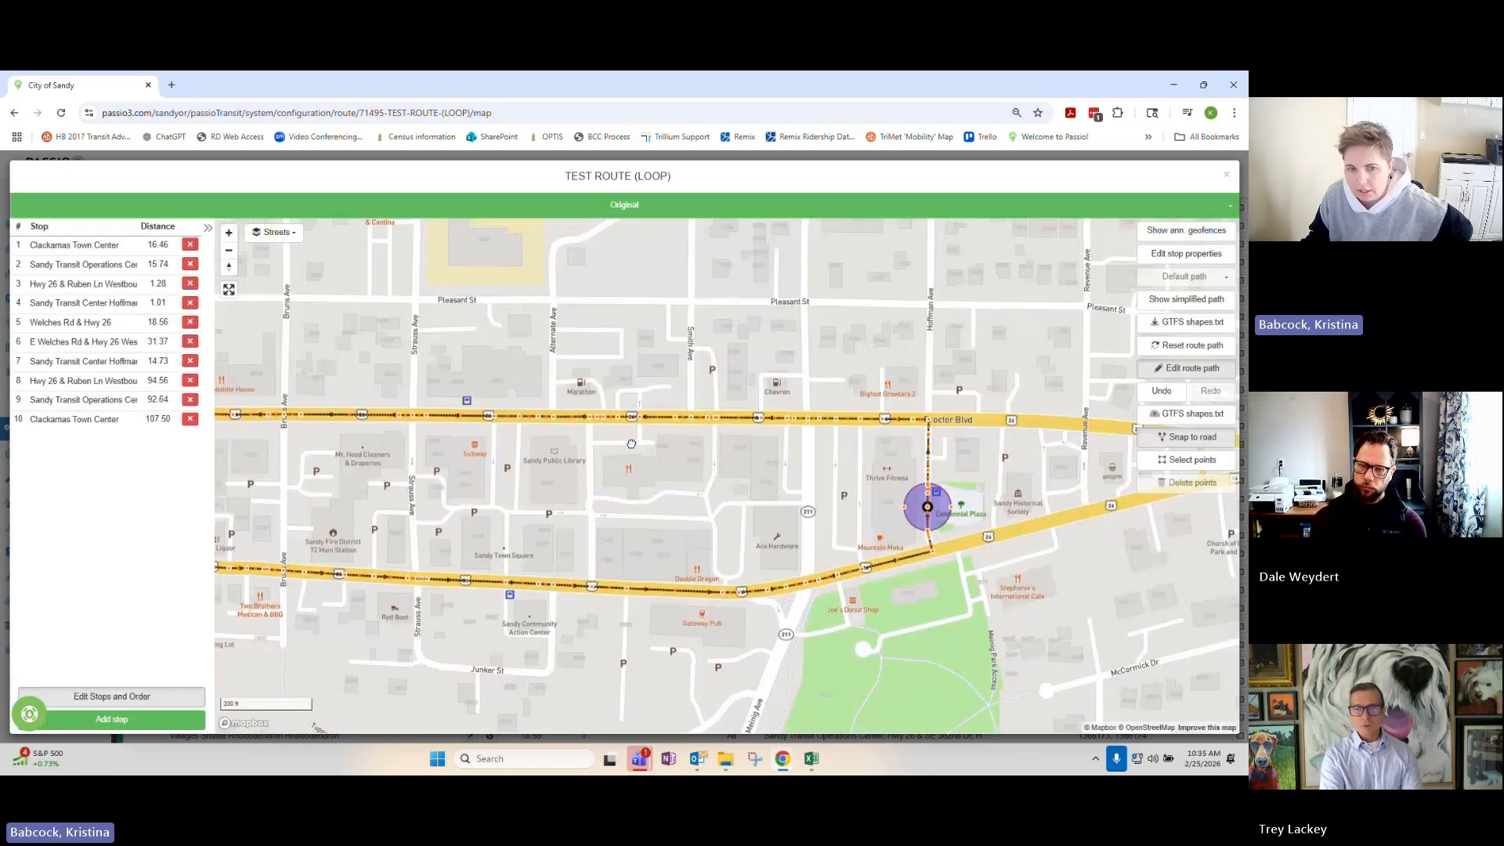
Snap the offset path line northwest of the Ruben Ln stop onto Mt Hood Hwy near Panda Express, and save the path.
drag(631, 444, 975, 662)
drag(392, 313, 749, 511)
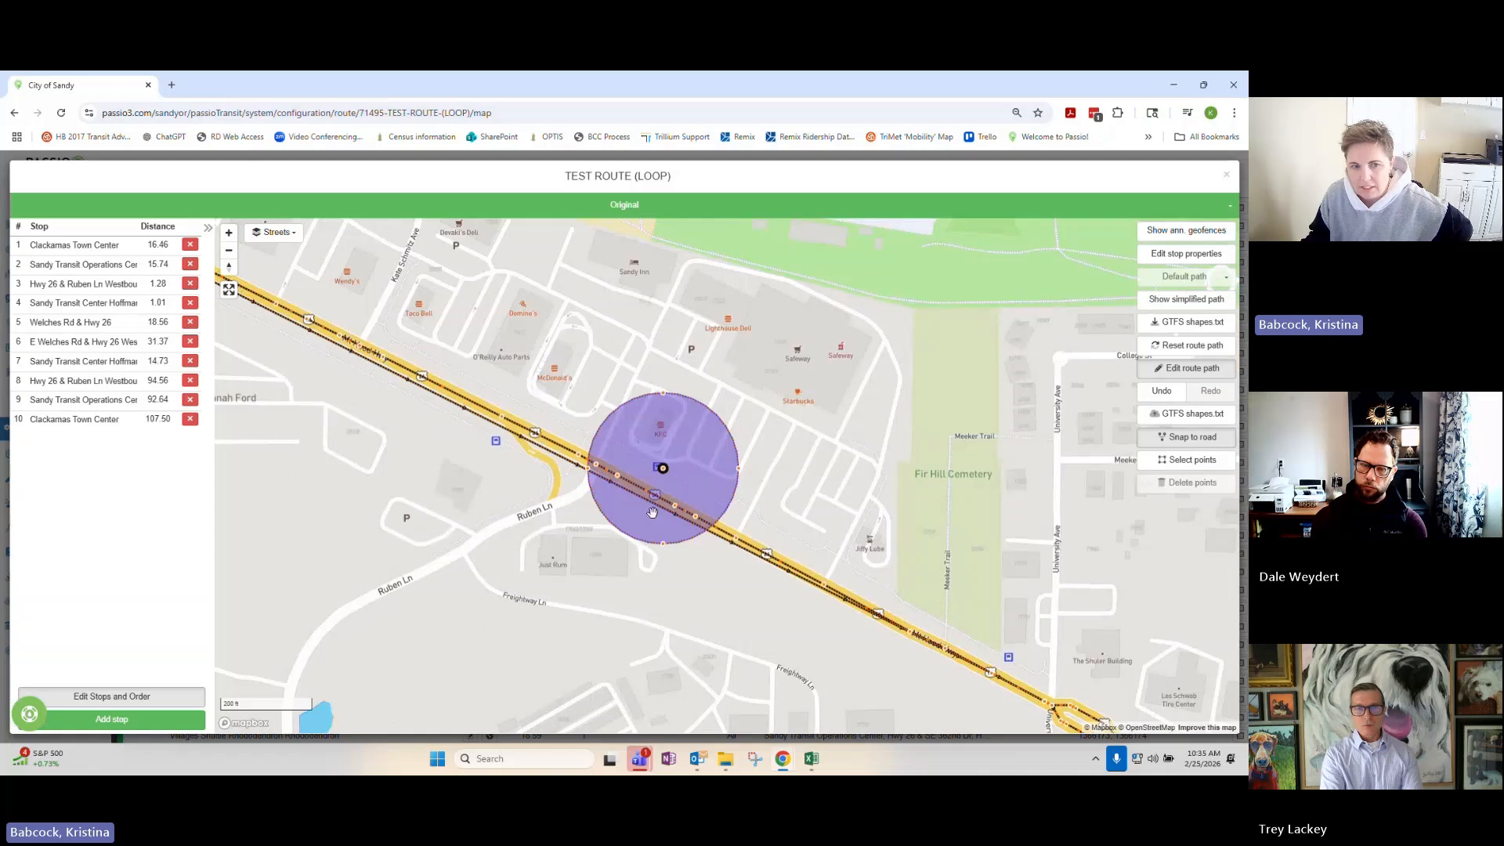
drag(641, 573, 904, 690)
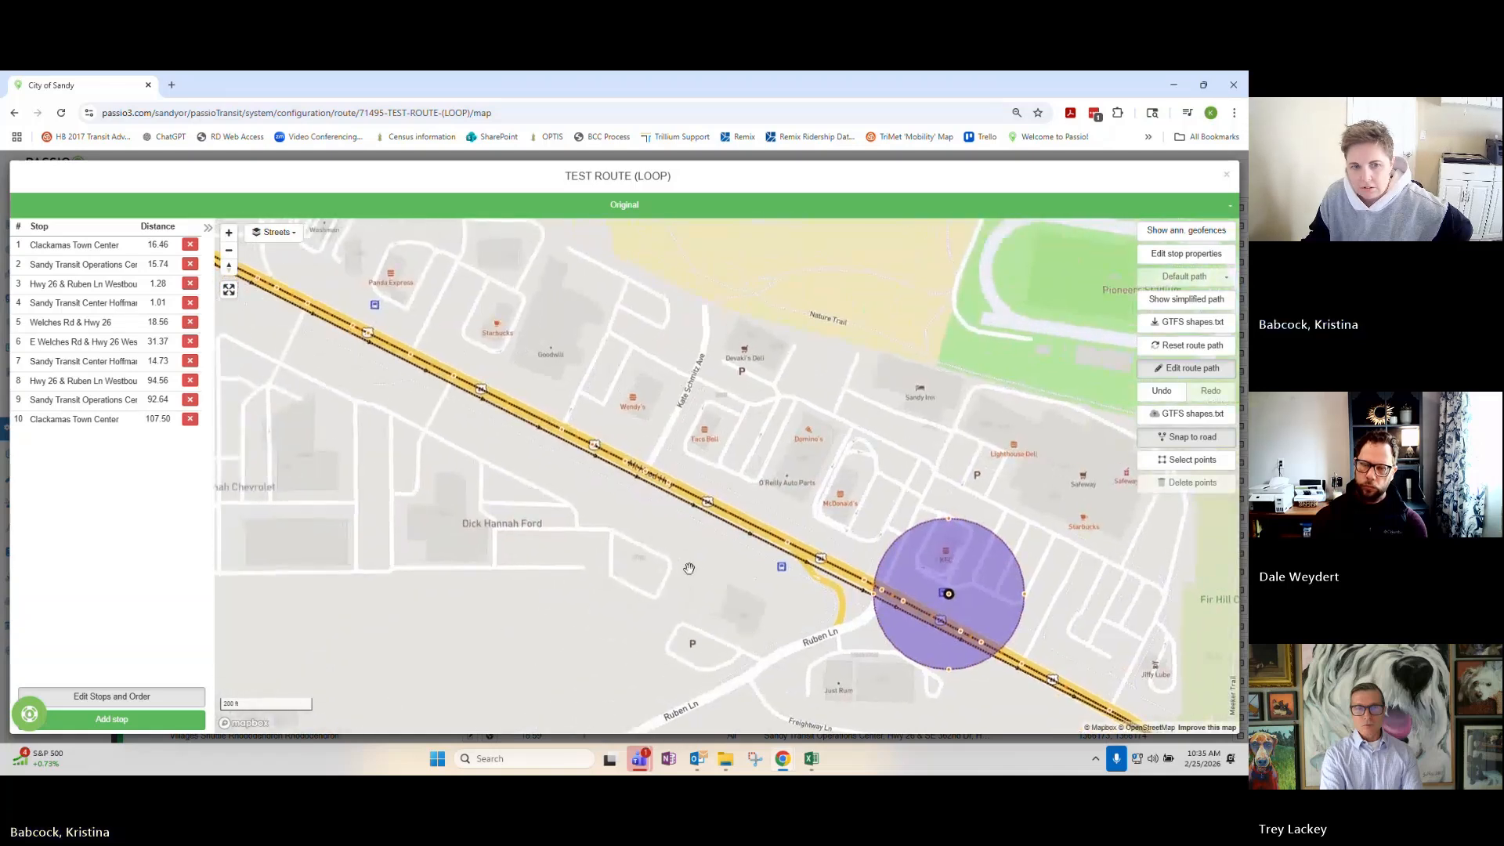
drag(689, 566, 772, 635)
drag(591, 552, 628, 573)
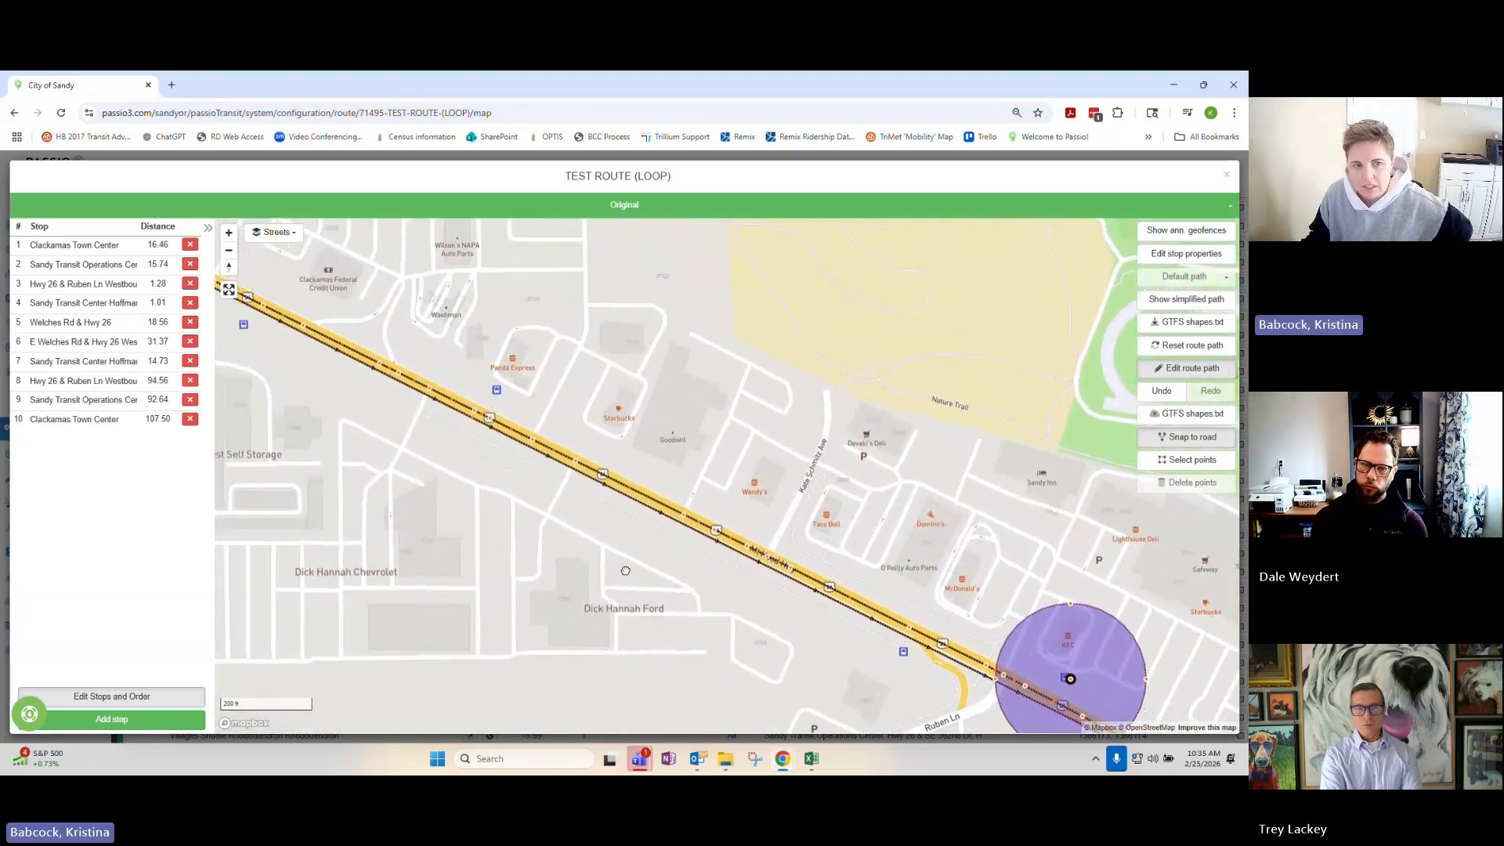
click(475, 422)
drag(475, 421, 484, 413)
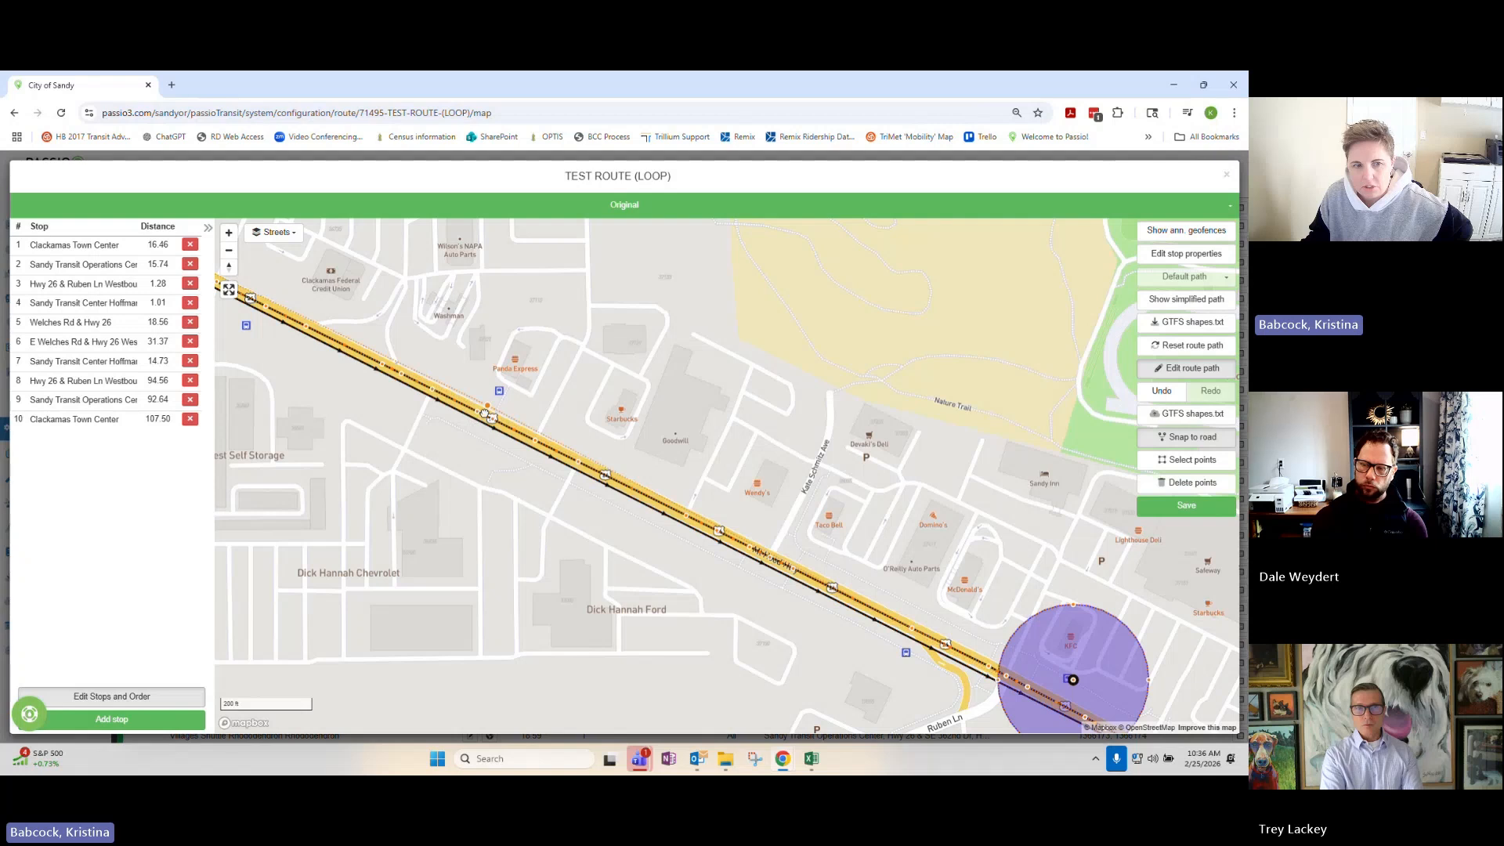
click(1185, 502)
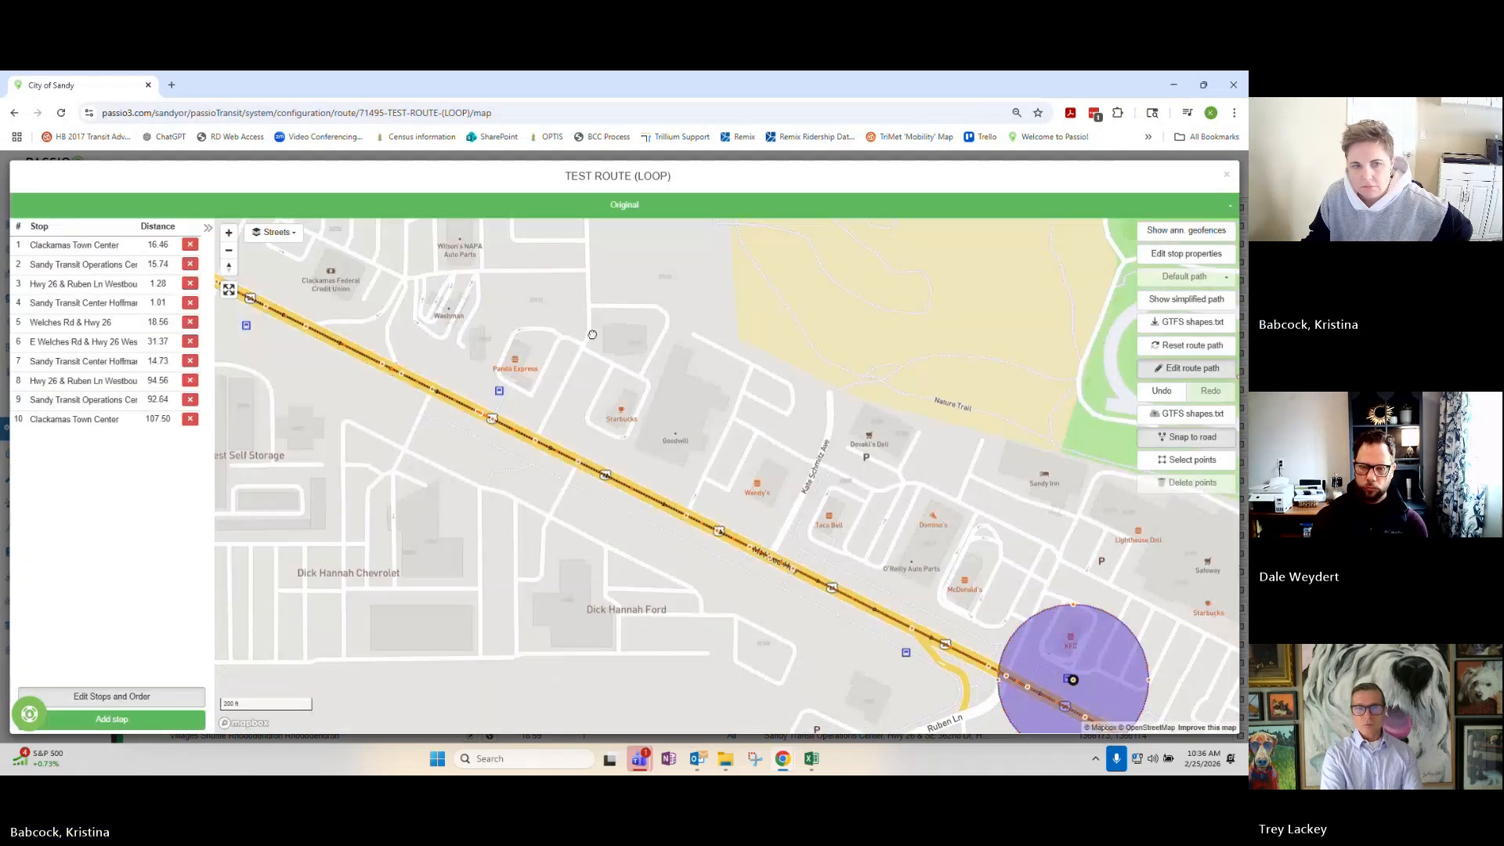
Allow stop and order editing on the active route and archive the second Sandy Transit Operations Center stop, number 9.
drag(545, 304, 836, 497)
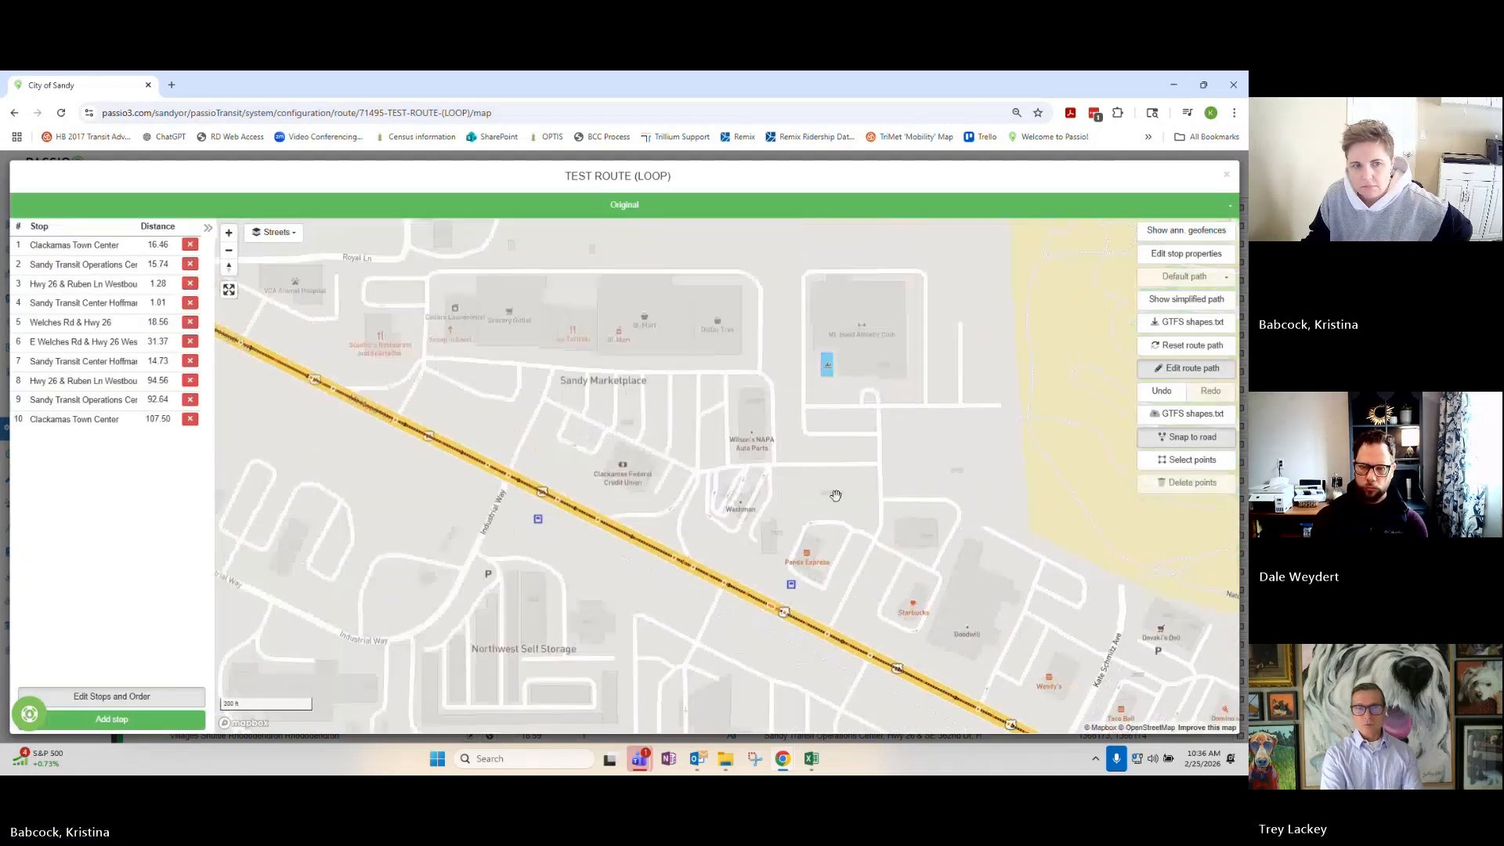
drag(569, 397, 931, 550)
drag(462, 367, 789, 453)
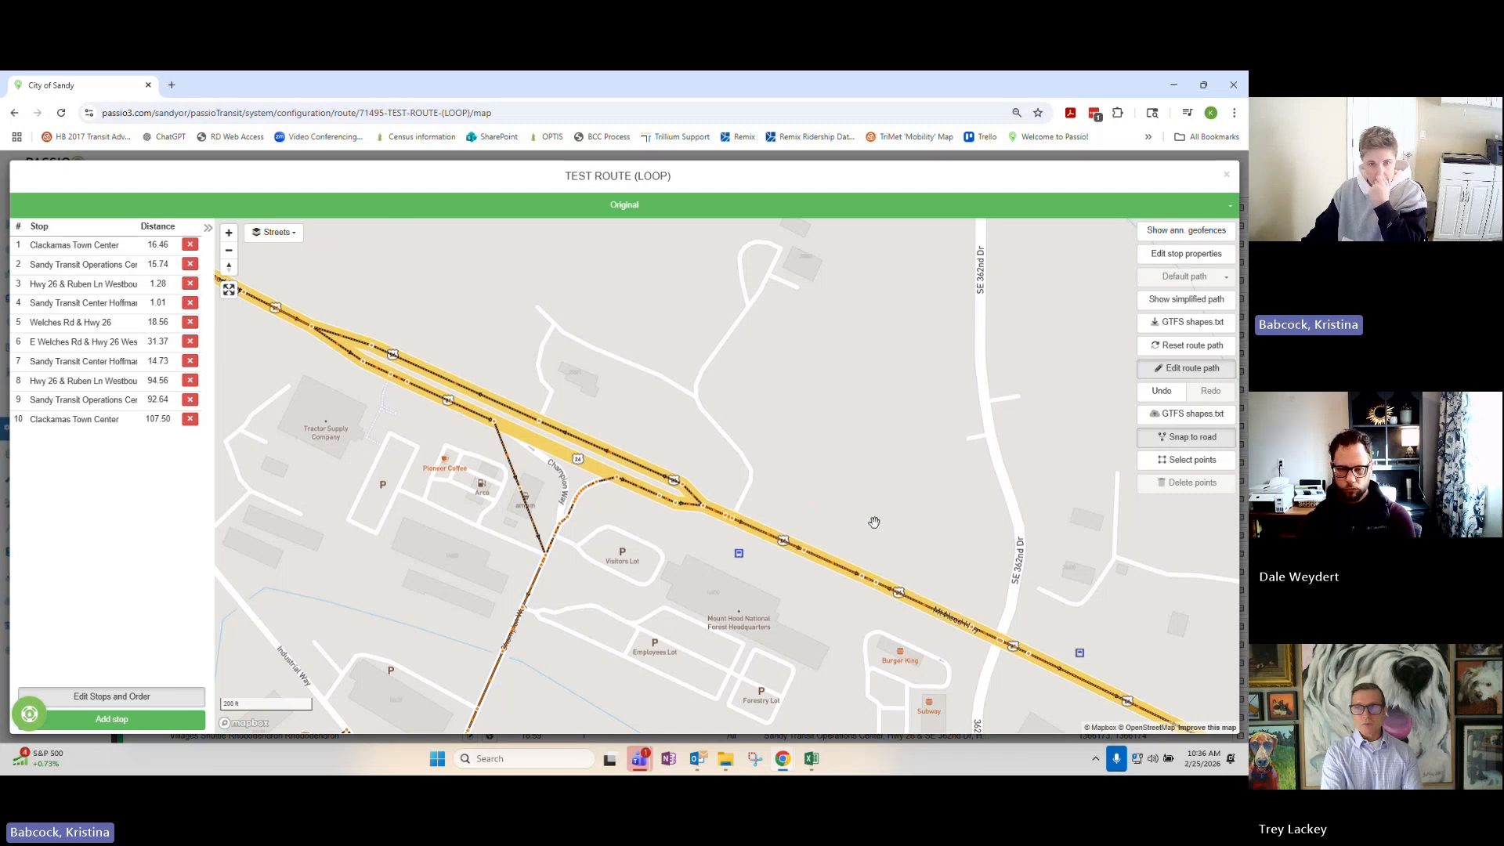
drag(944, 550, 868, 481)
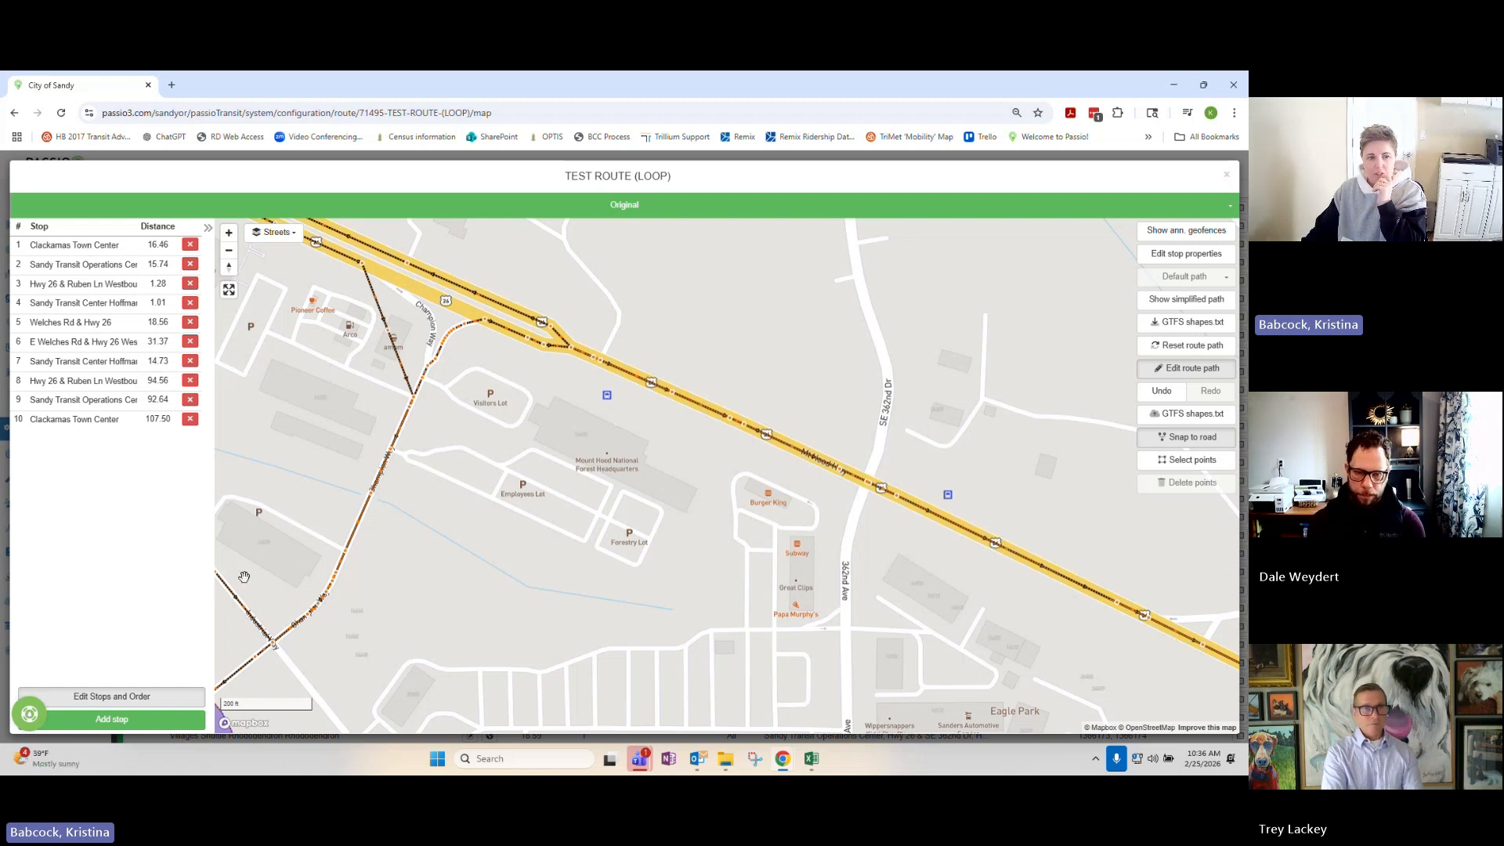
drag(443, 618, 692, 557)
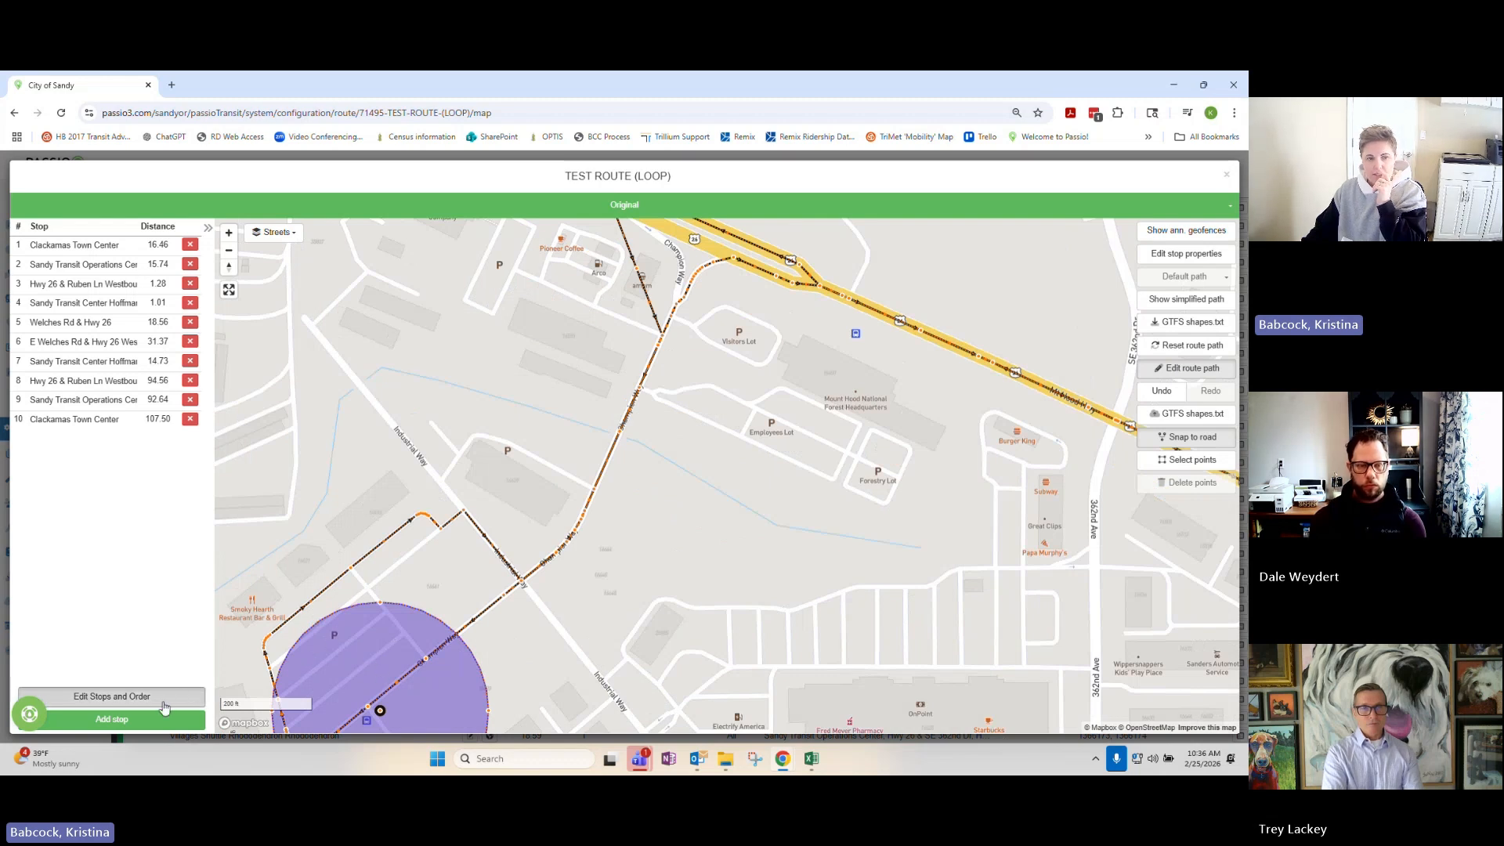
click(165, 708)
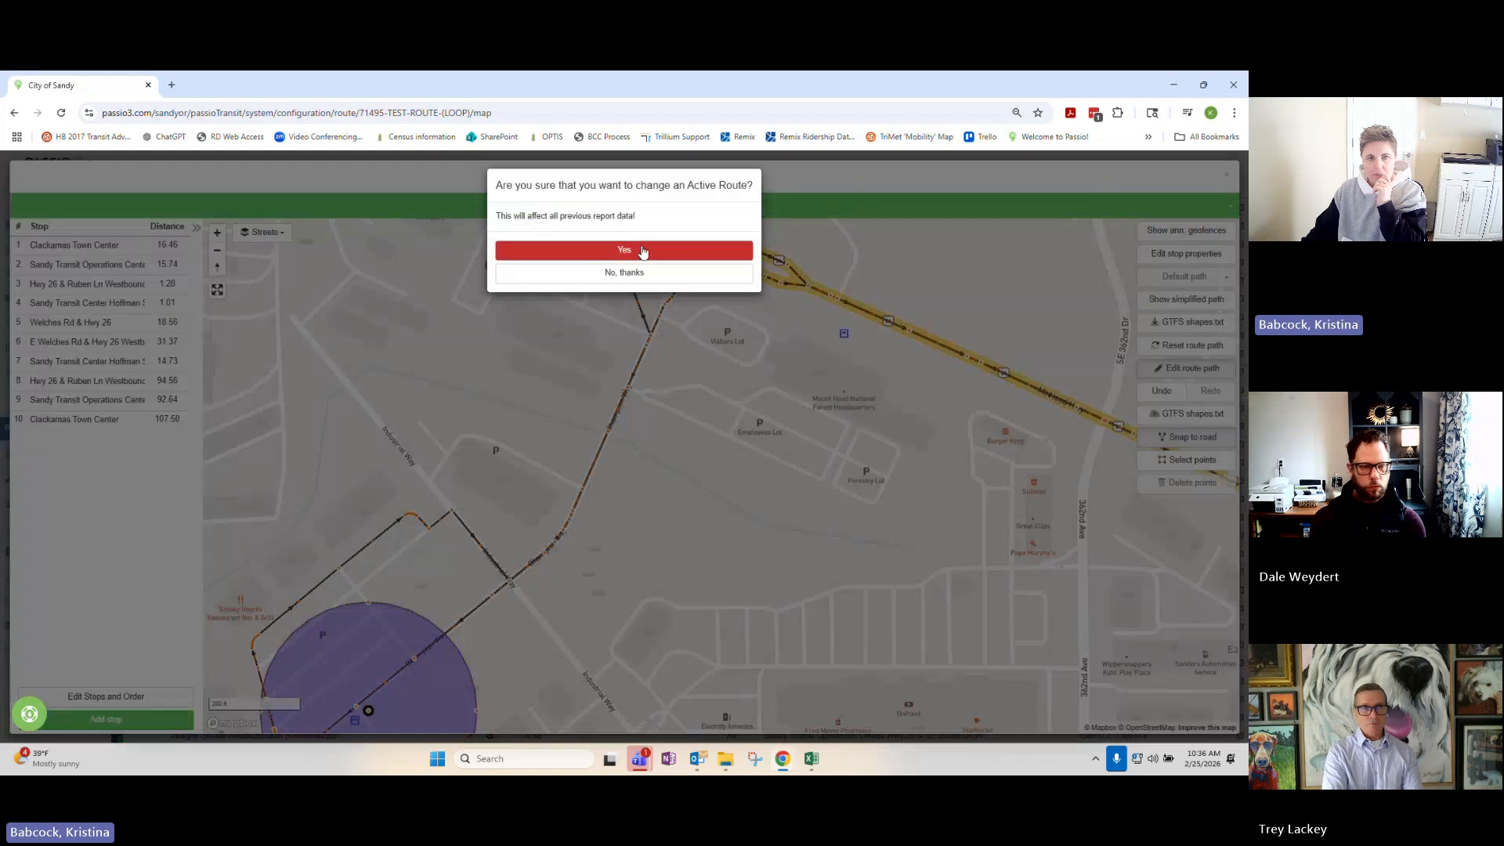
click(641, 250)
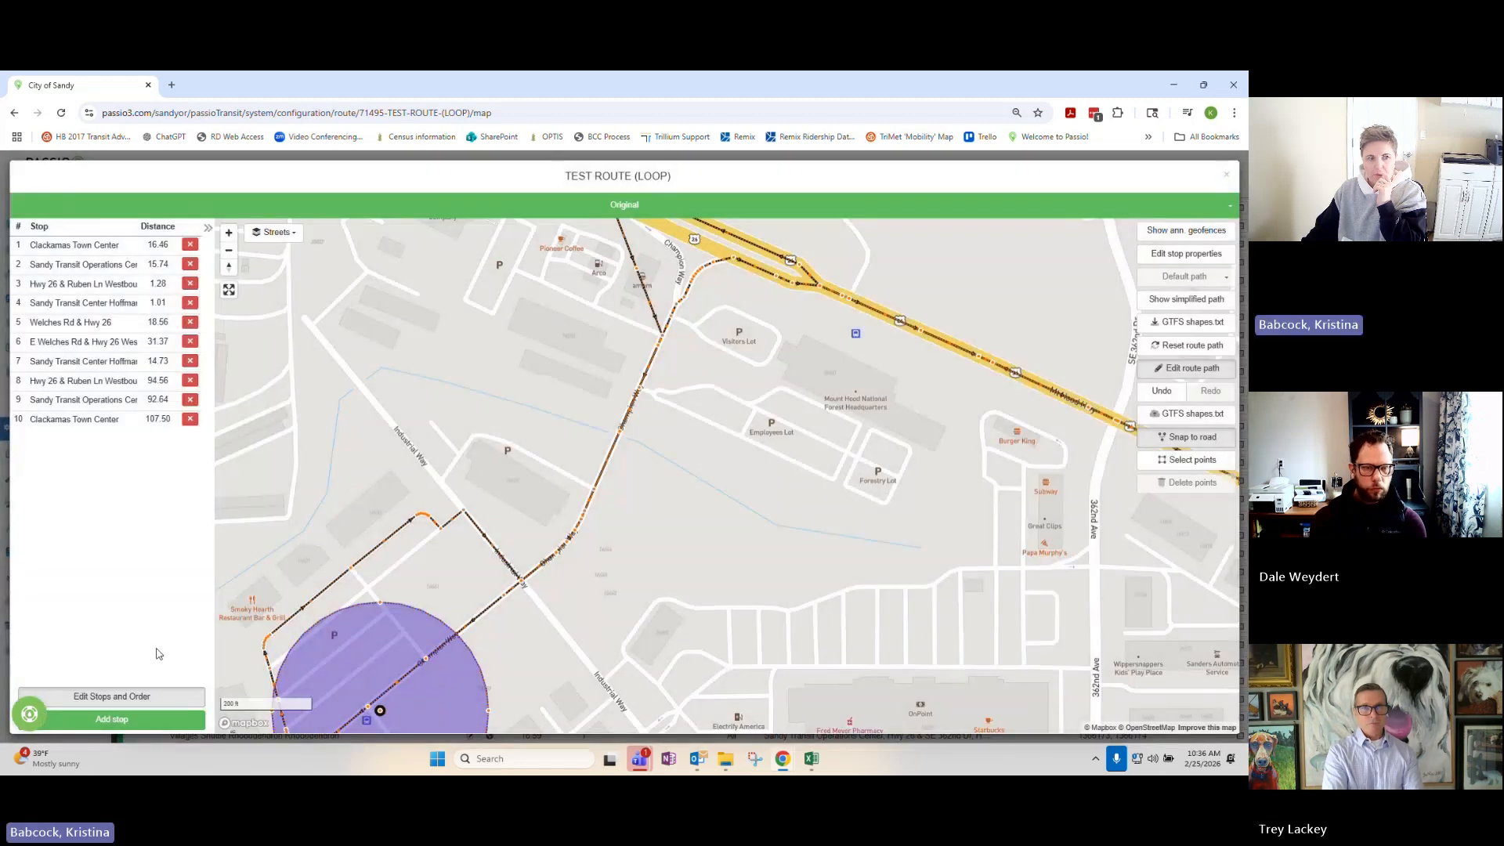
click(190, 400)
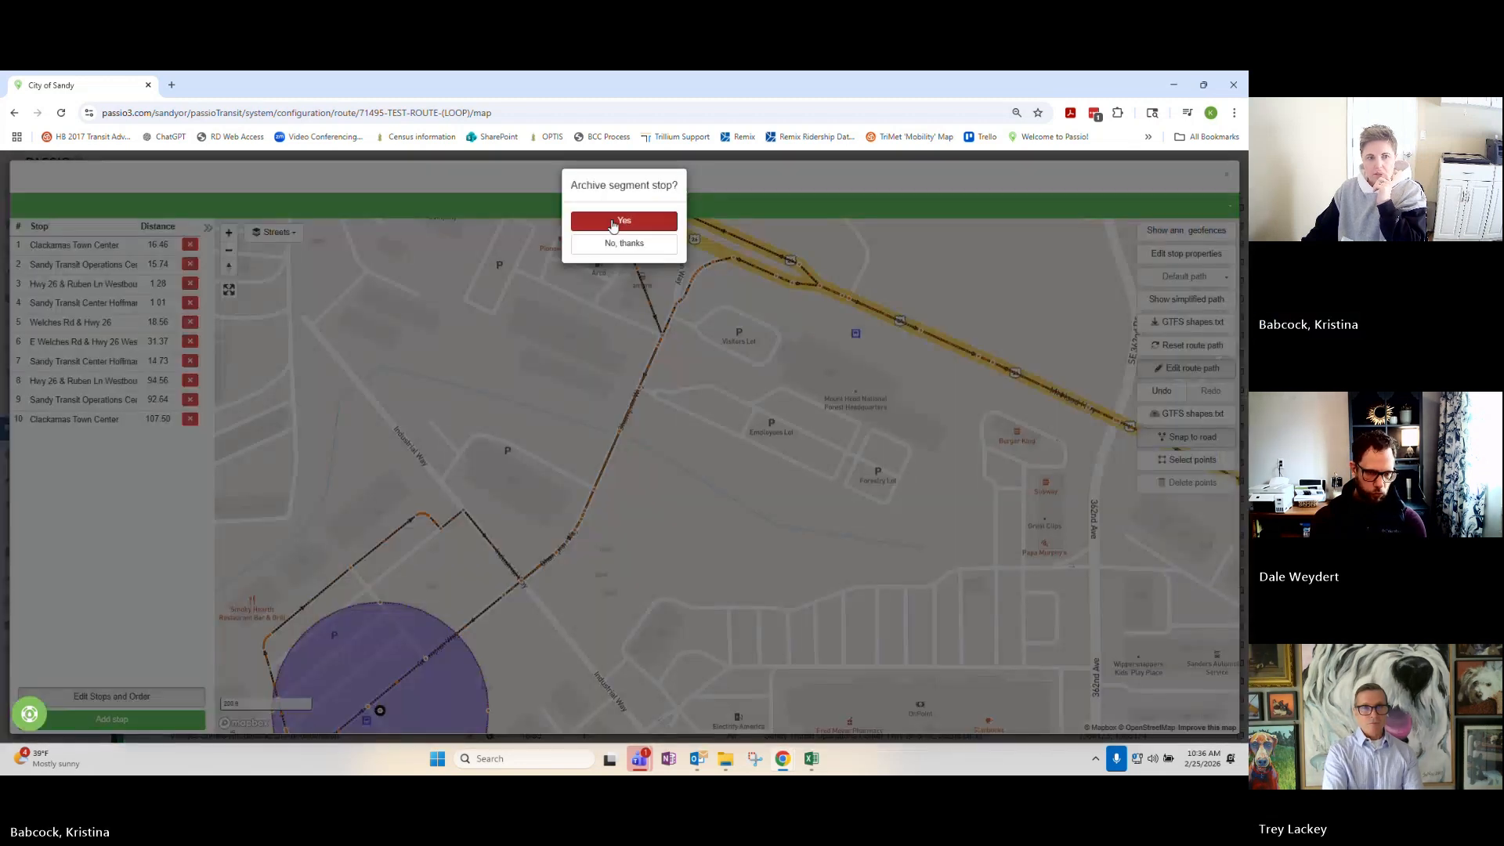
click(611, 219)
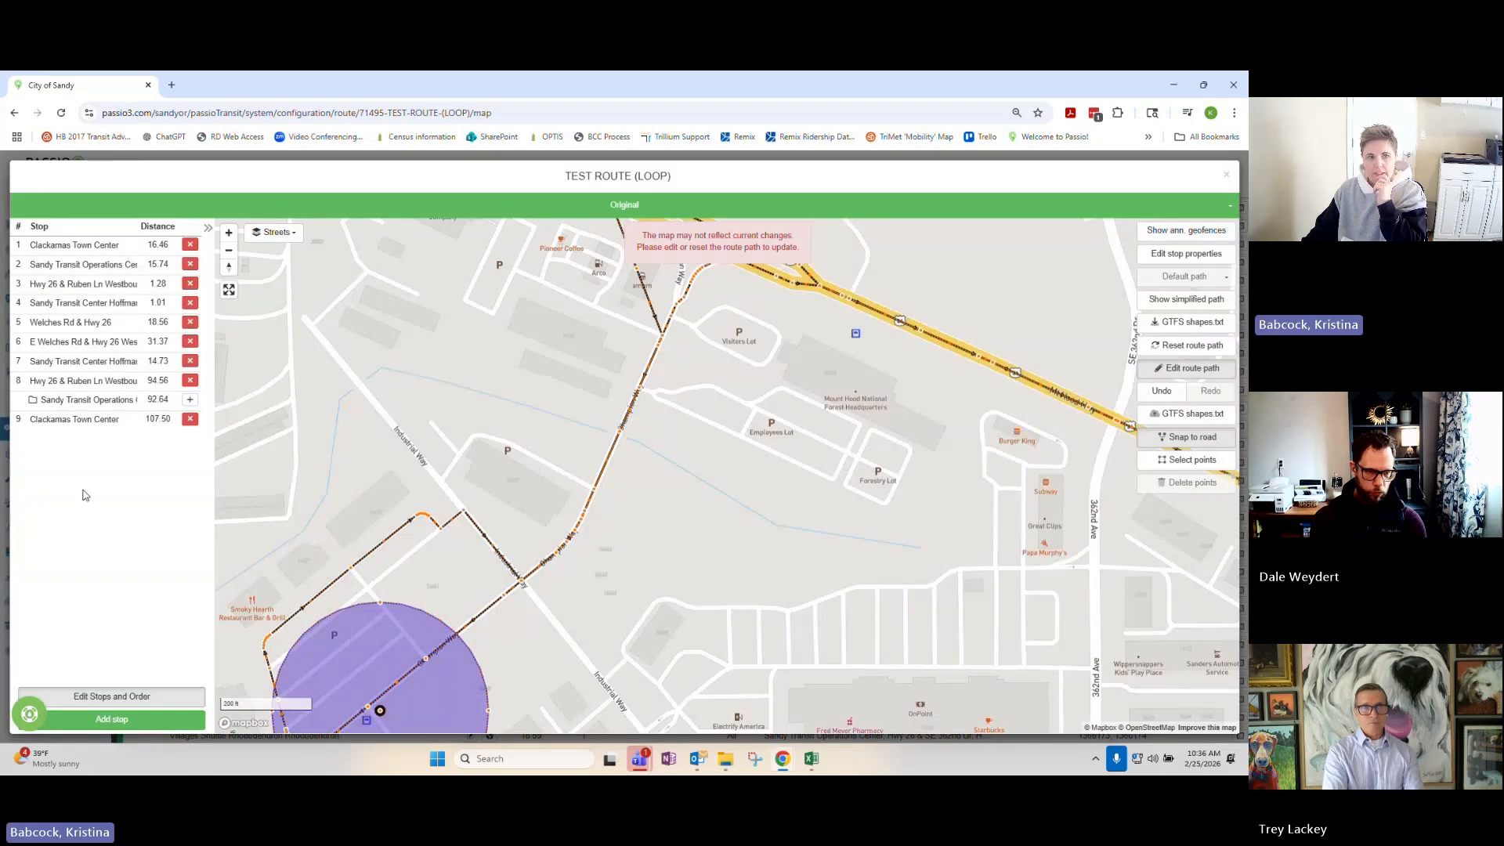
Archive the Welches Rd & Hwy 26 stop and the E Welches Rd & Hwy 26 stop.
click(190, 323)
click(612, 219)
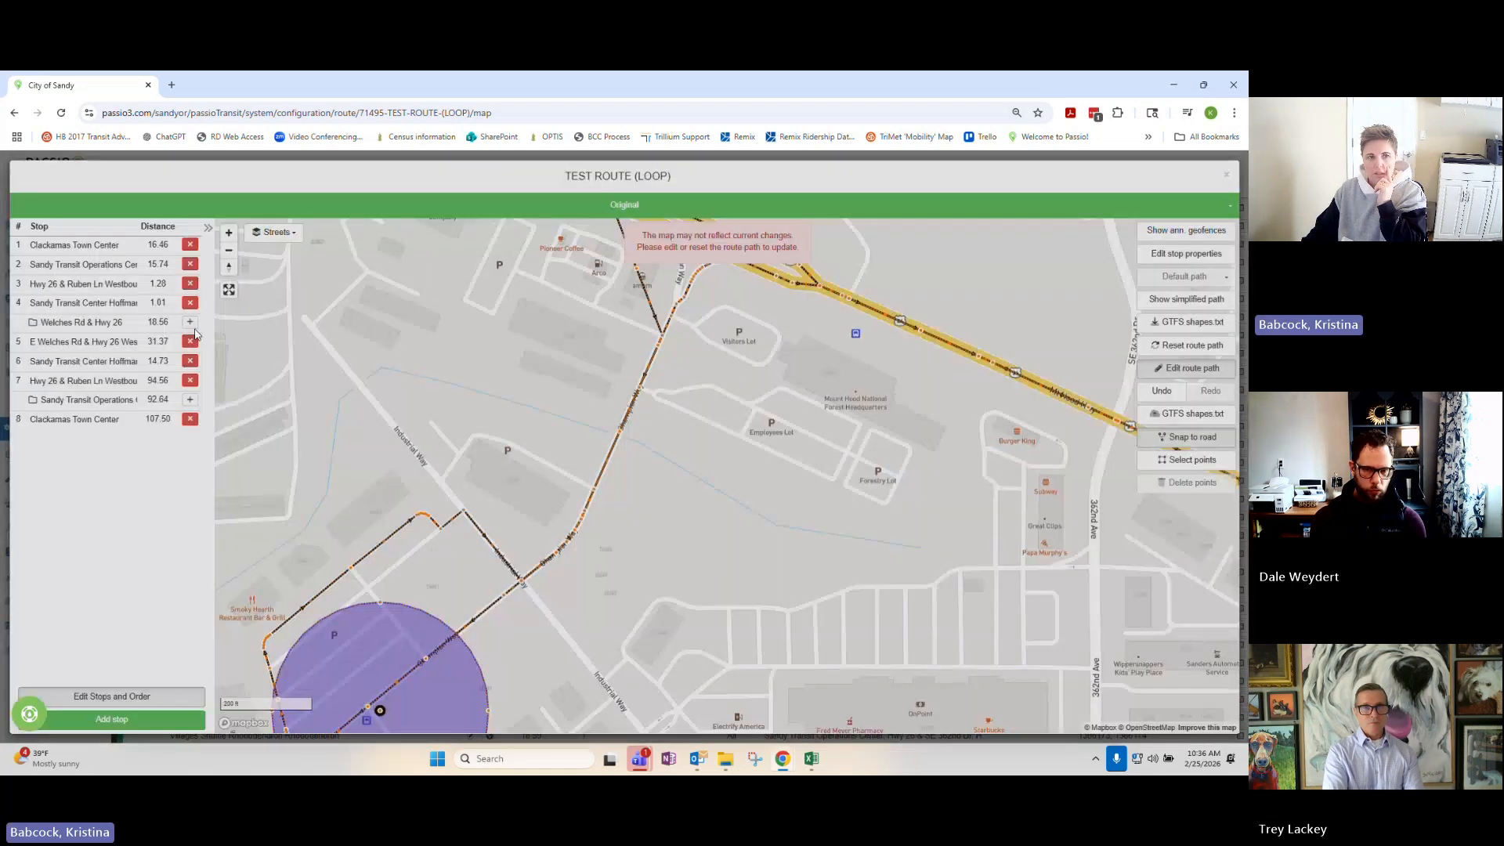
click(190, 340)
click(647, 223)
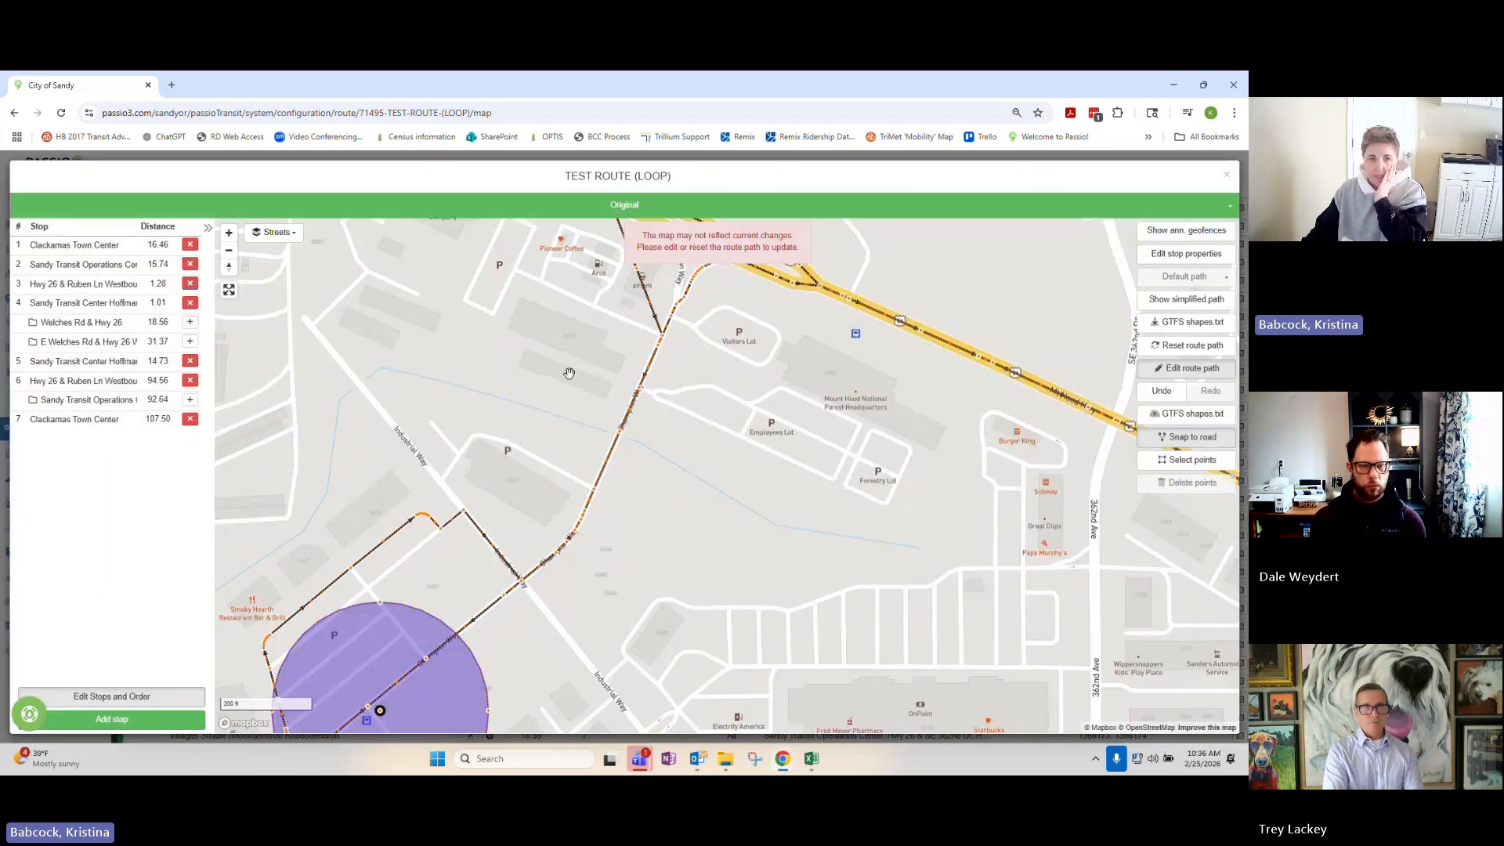
Examine the path from Sandy northwest to Boring and the diverging line beside Mt Hood Hwy southeast of SE Kelso Rd.
scroll(498, 446, down, 5)
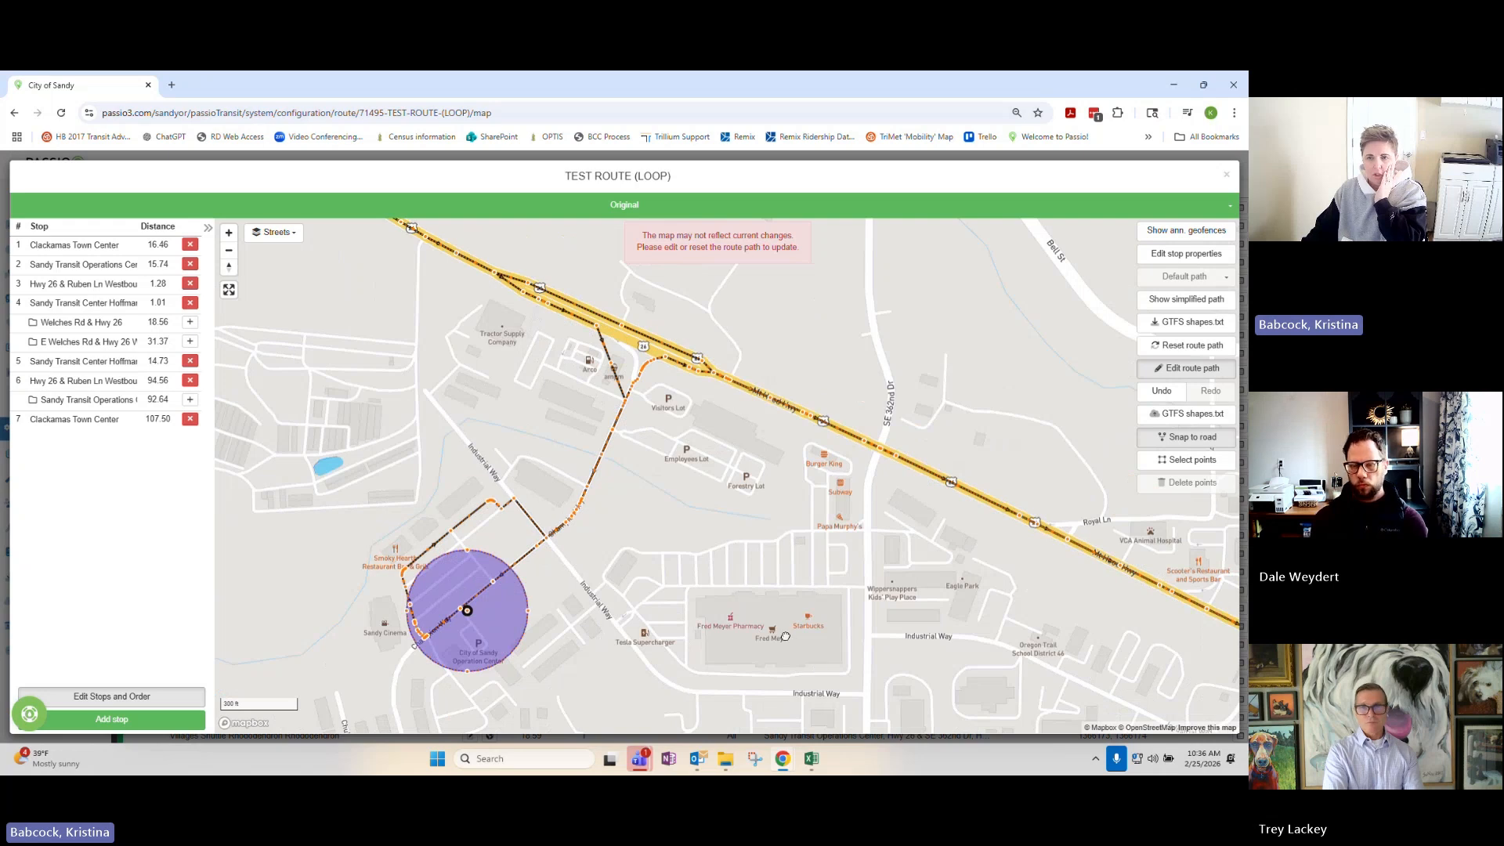
scroll(584, 497, down, 5)
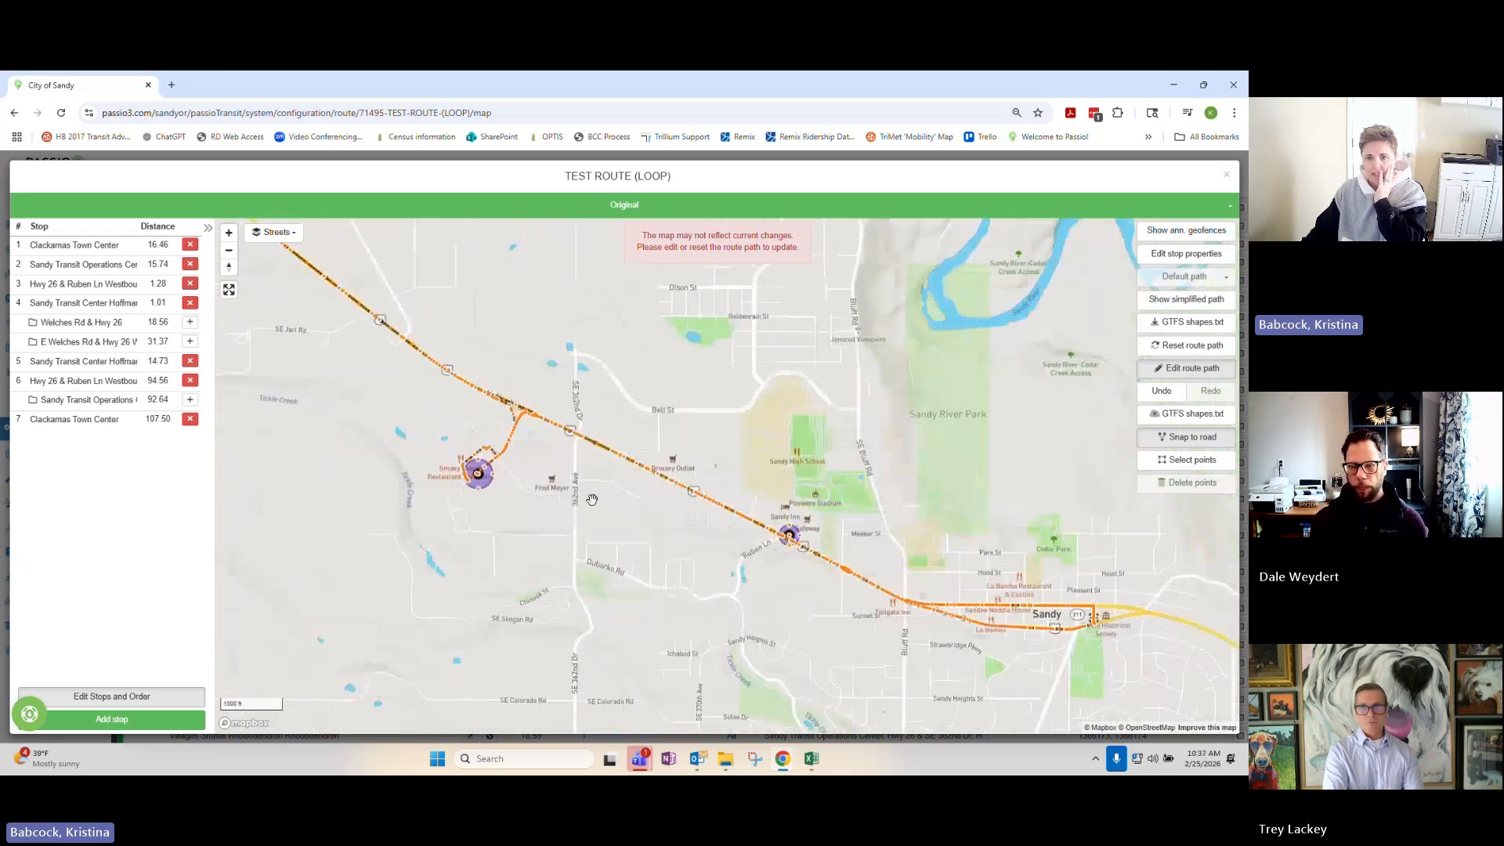
scroll(591, 499, down, 3)
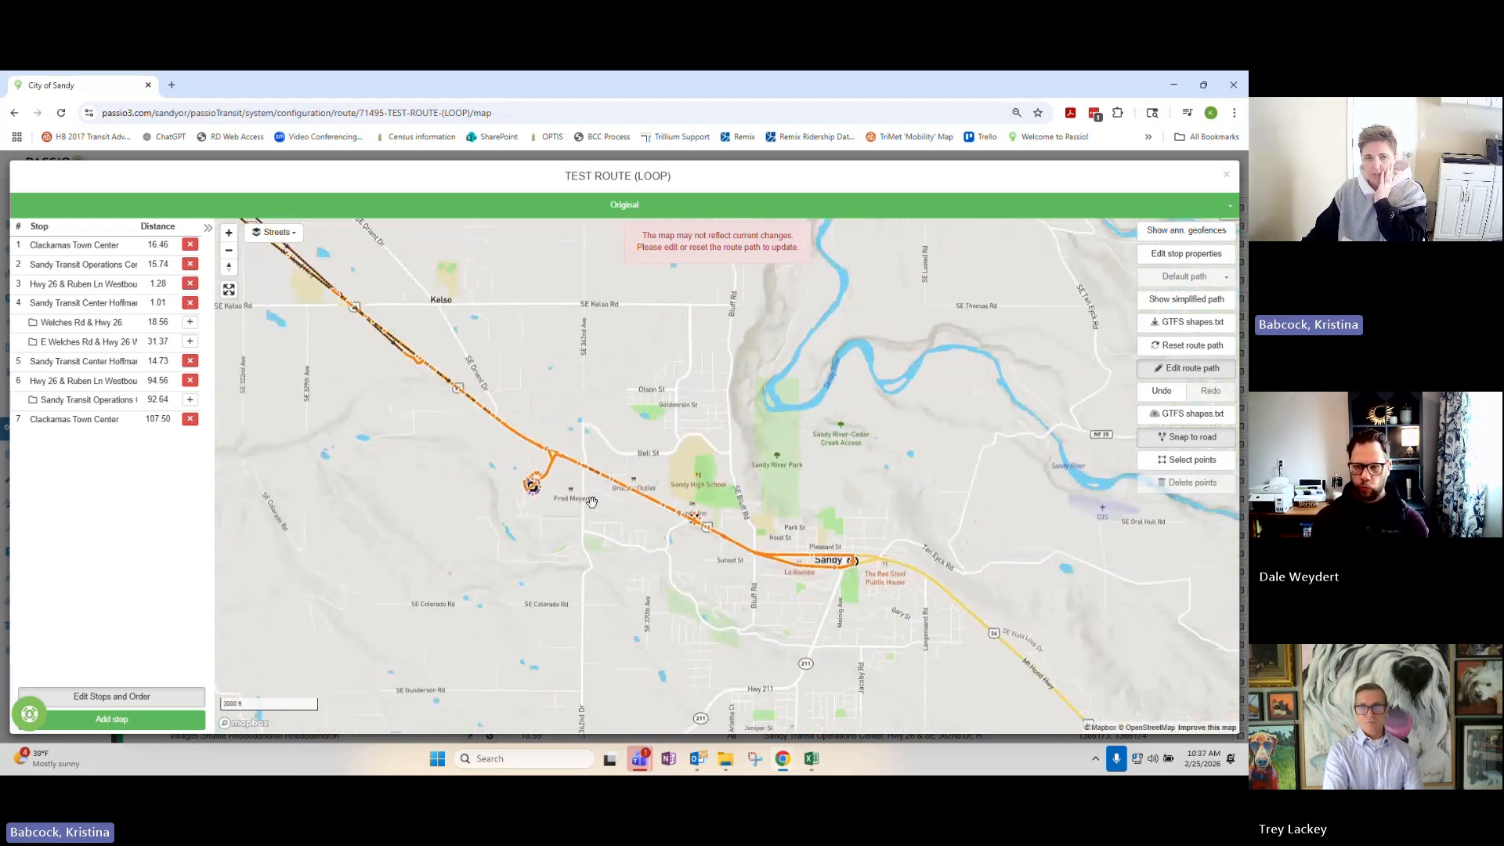
scroll(592, 501, down, 3)
drag(538, 531, 735, 622)
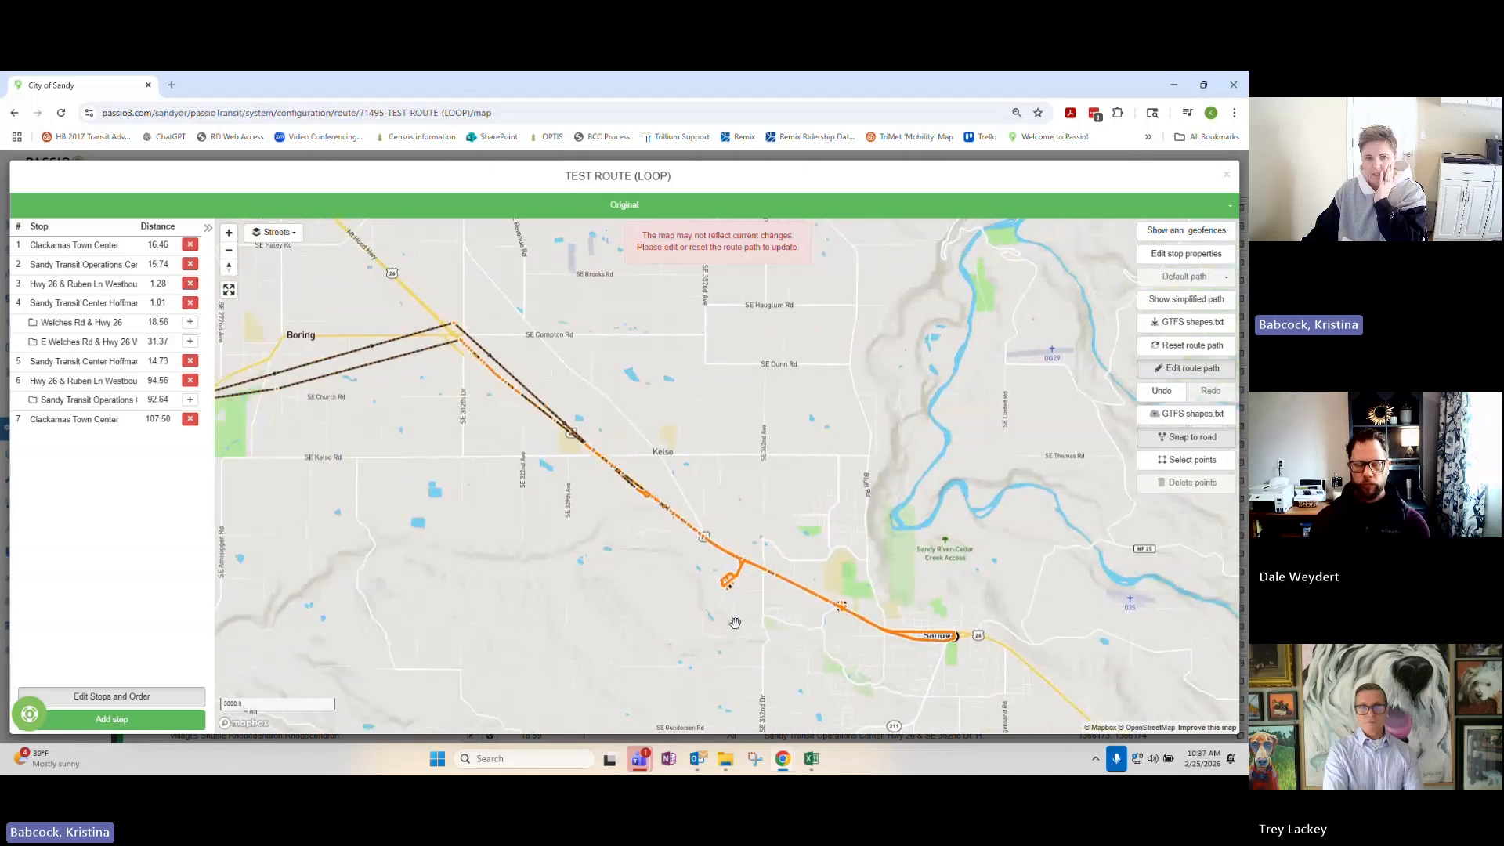
scroll(621, 555, up, 1)
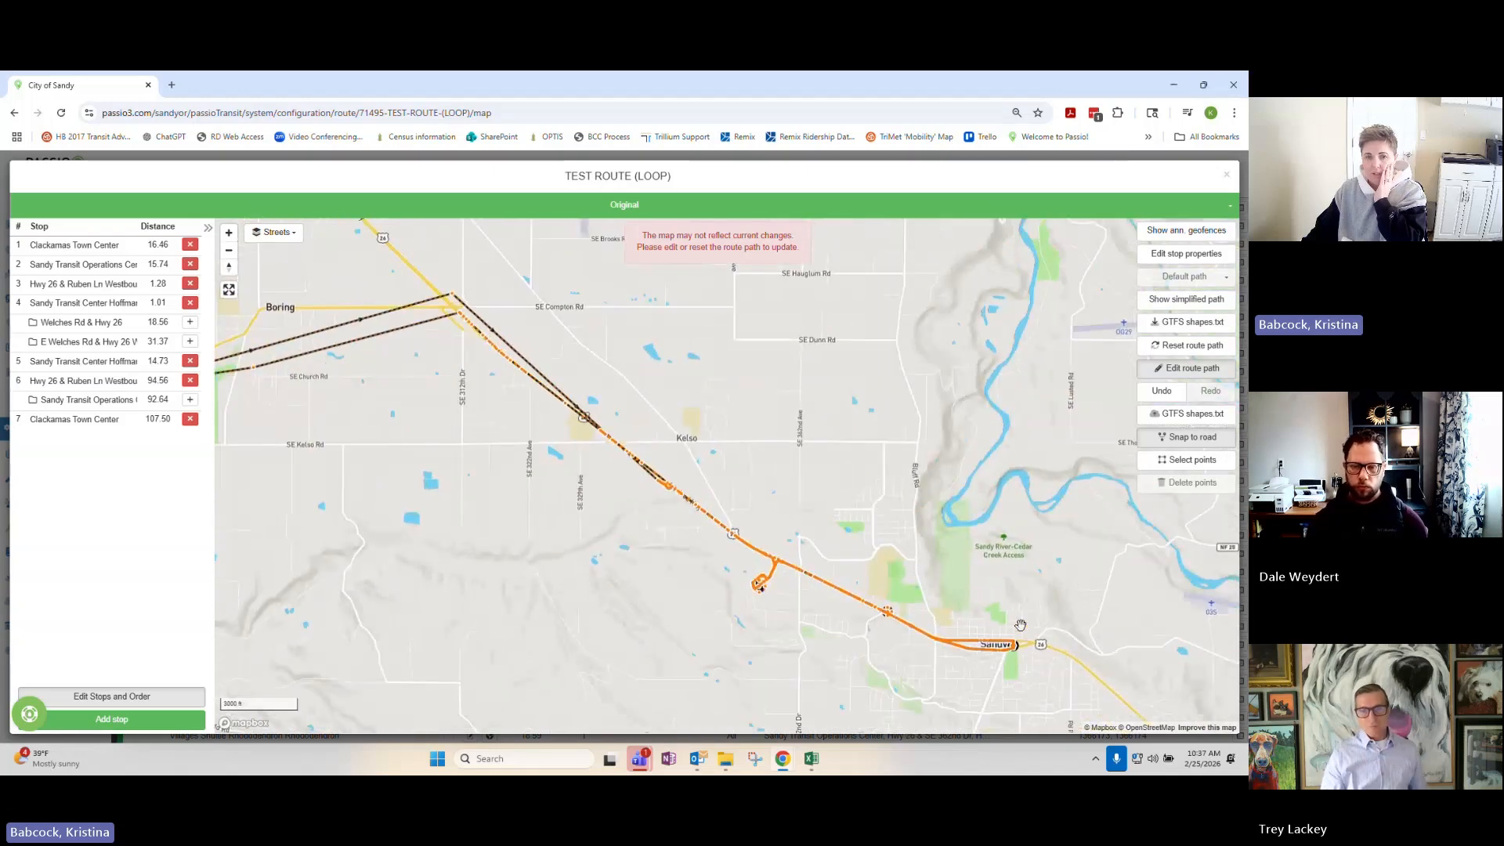
drag(478, 404, 654, 589)
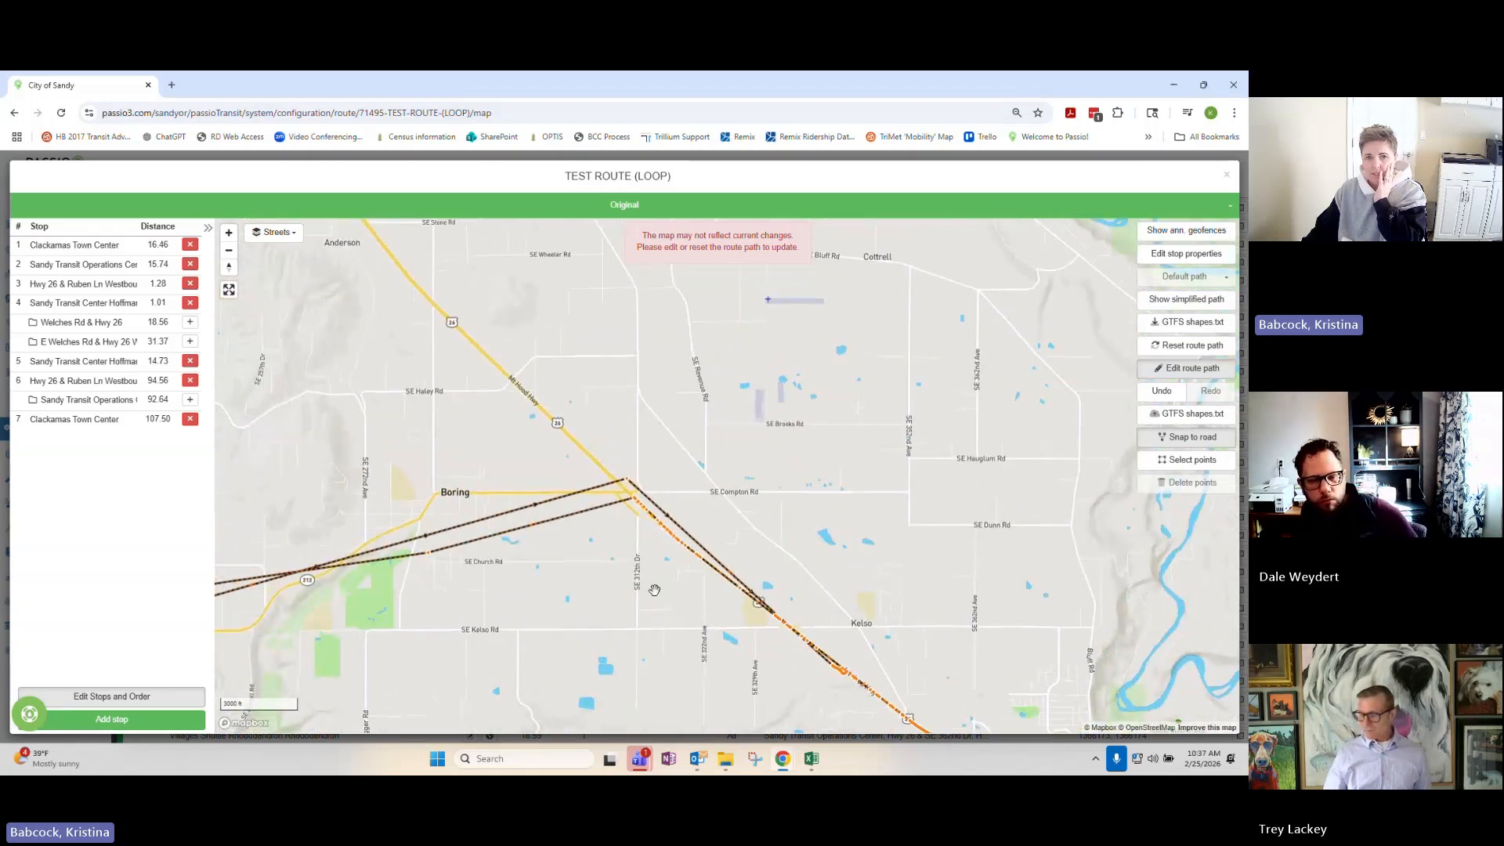
scroll(654, 589, up, 2)
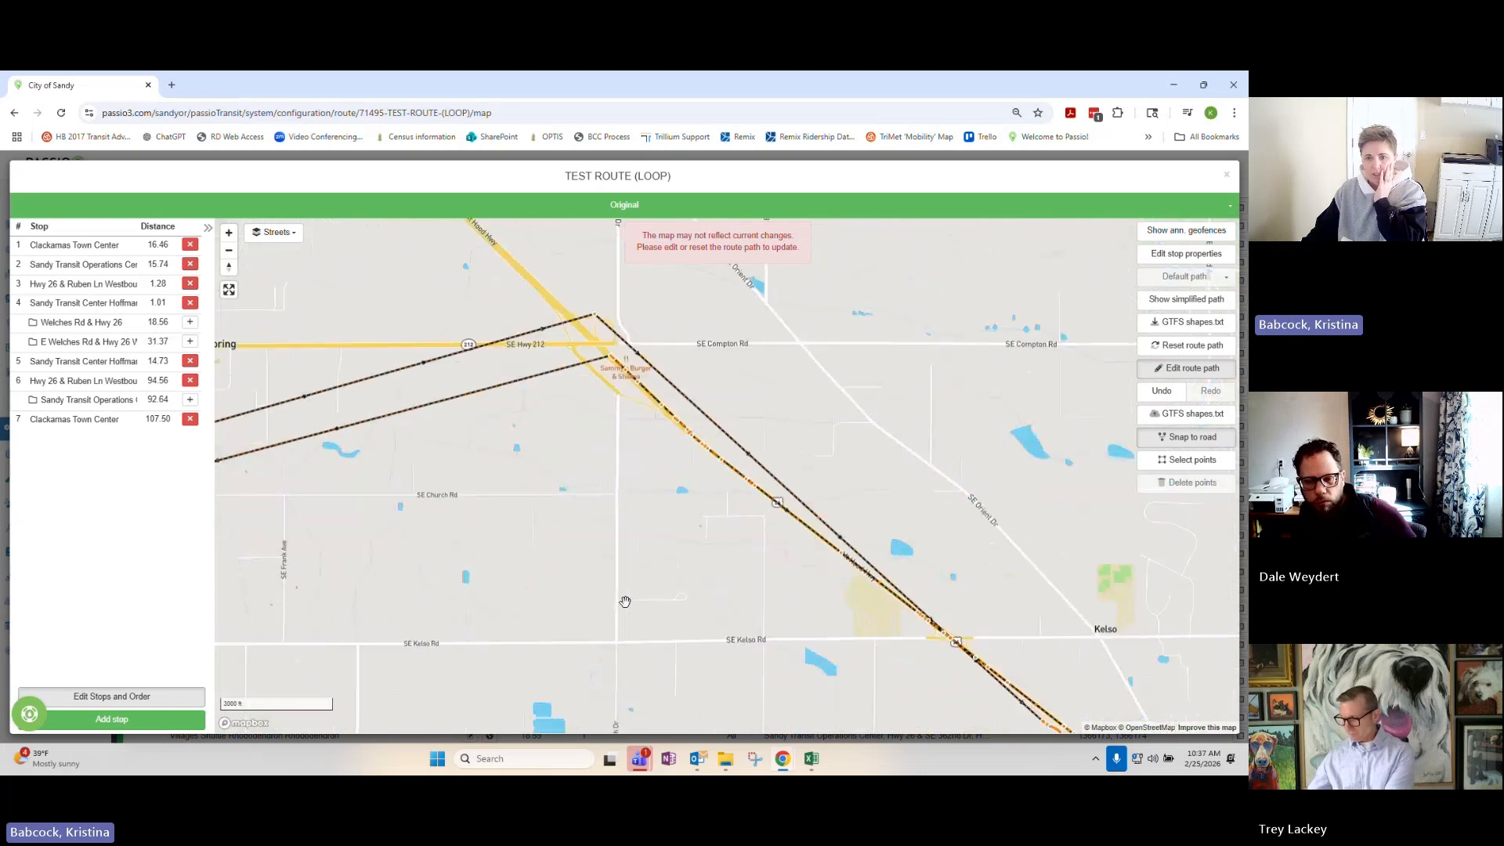
scroll(682, 605, up, 2)
drag(762, 608, 510, 456)
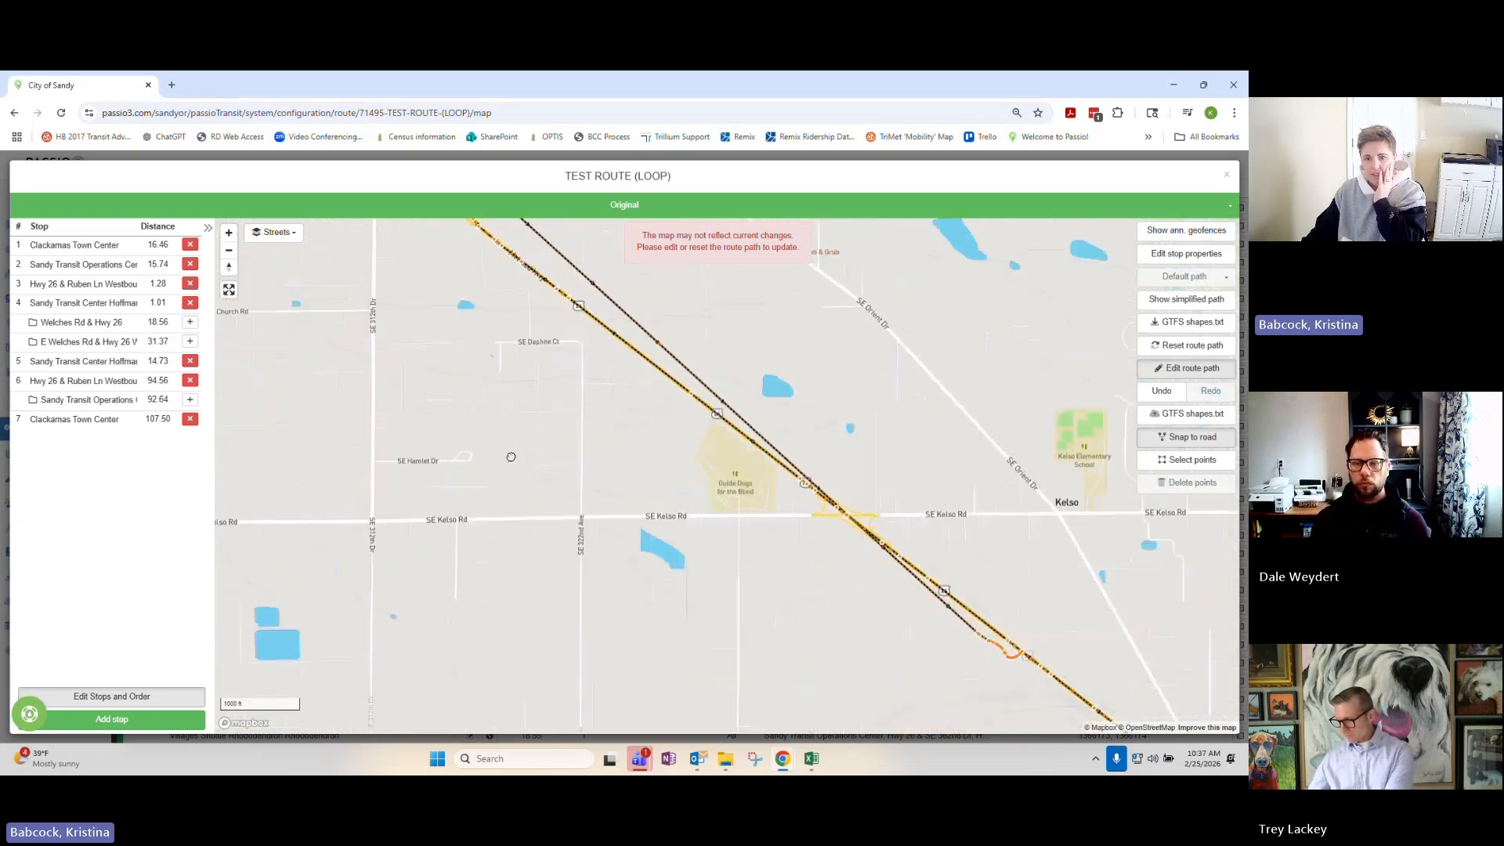
drag(721, 568, 574, 507)
scroll(784, 581, up, 3)
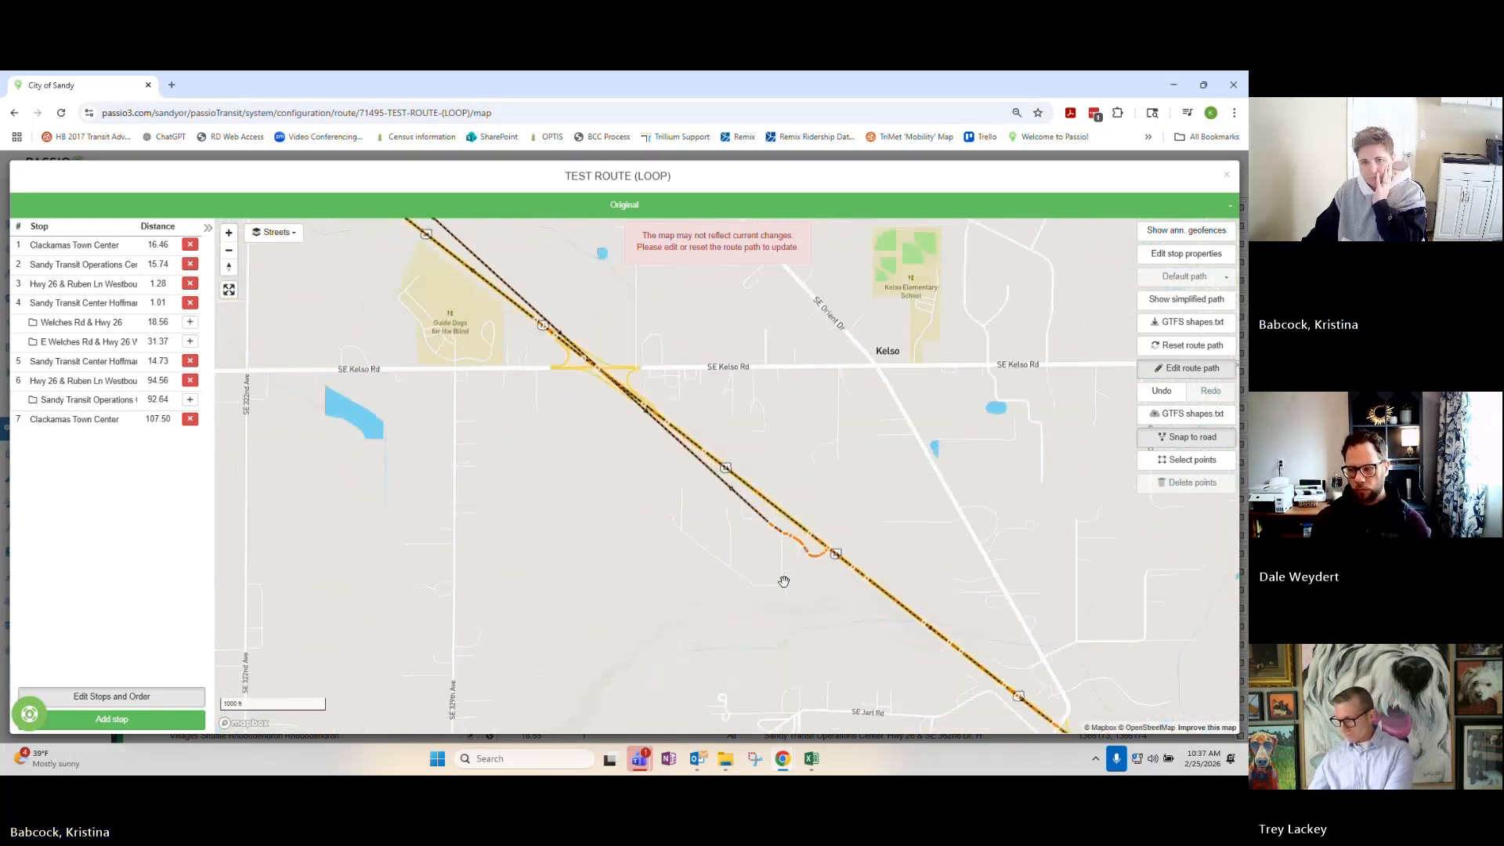
scroll(791, 580, up, 4)
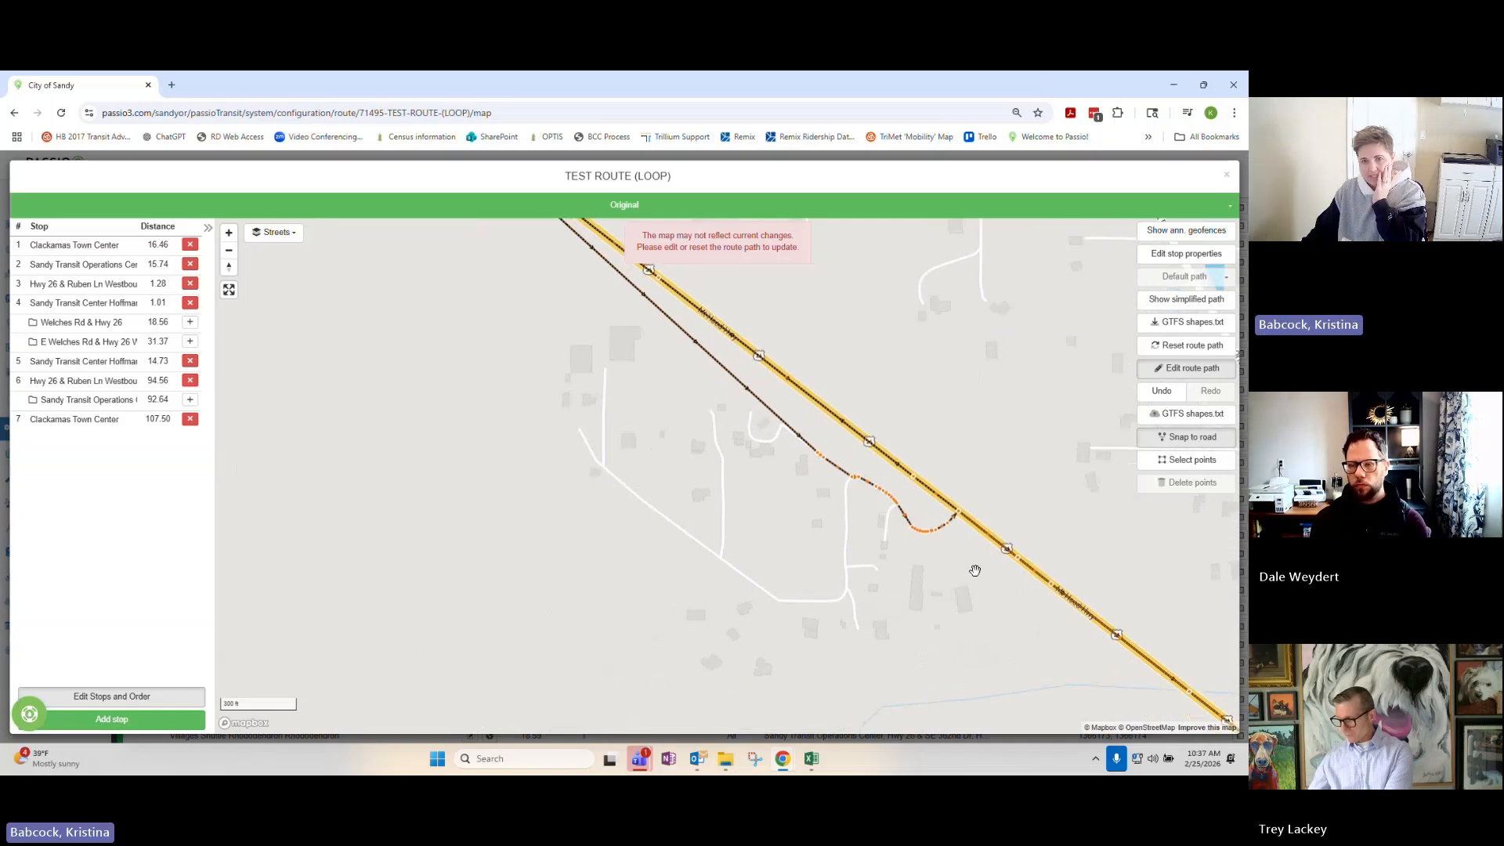
Delete the stray path points forming the side-road detour southwest of Mt Hood Hwy, southeast of SE Kelso Rd, and save the path.
click(1186, 460)
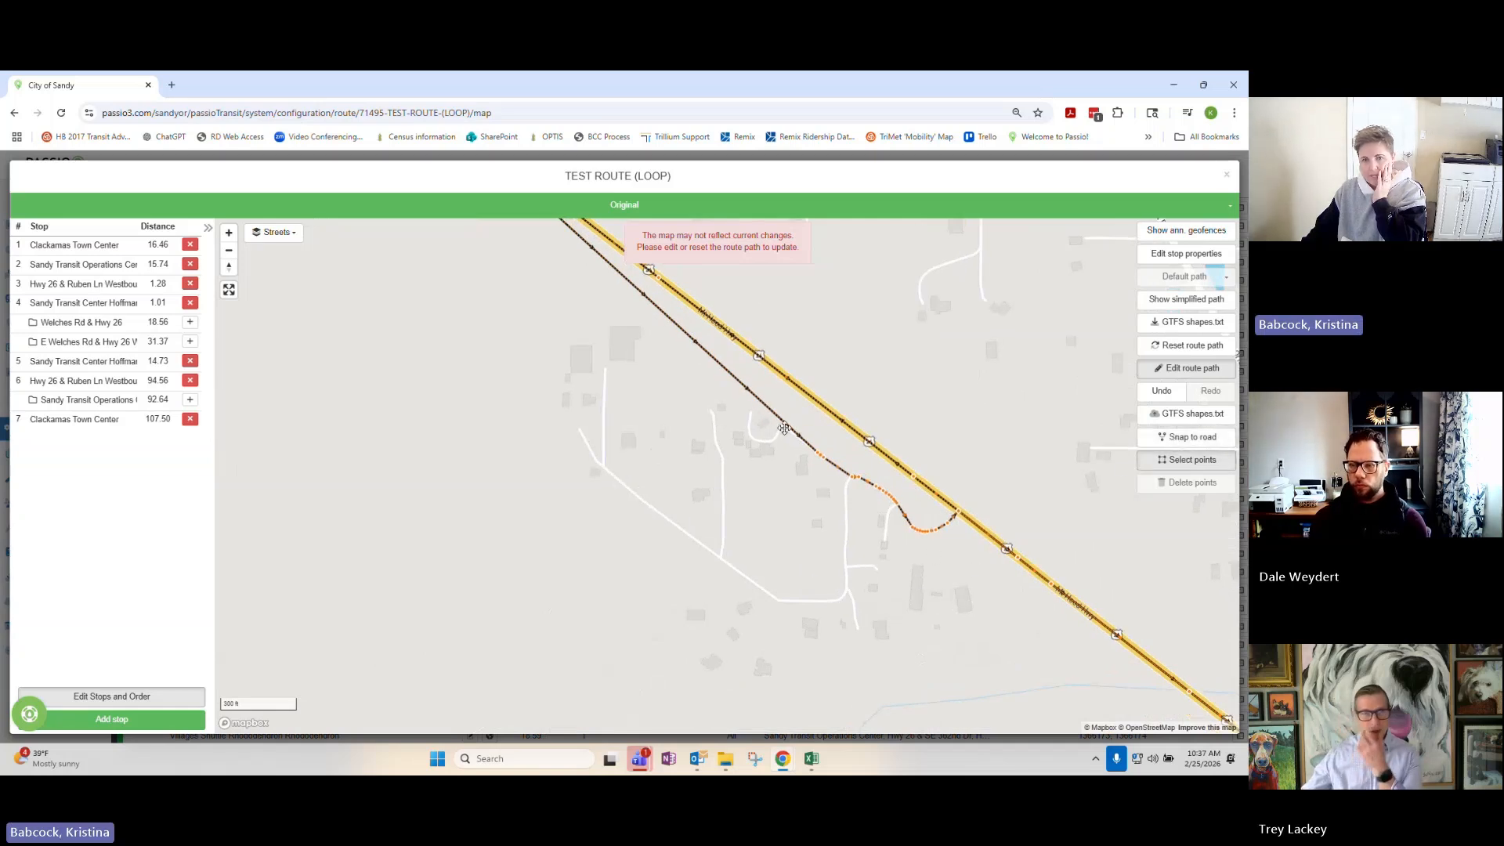
drag(790, 416, 1018, 596)
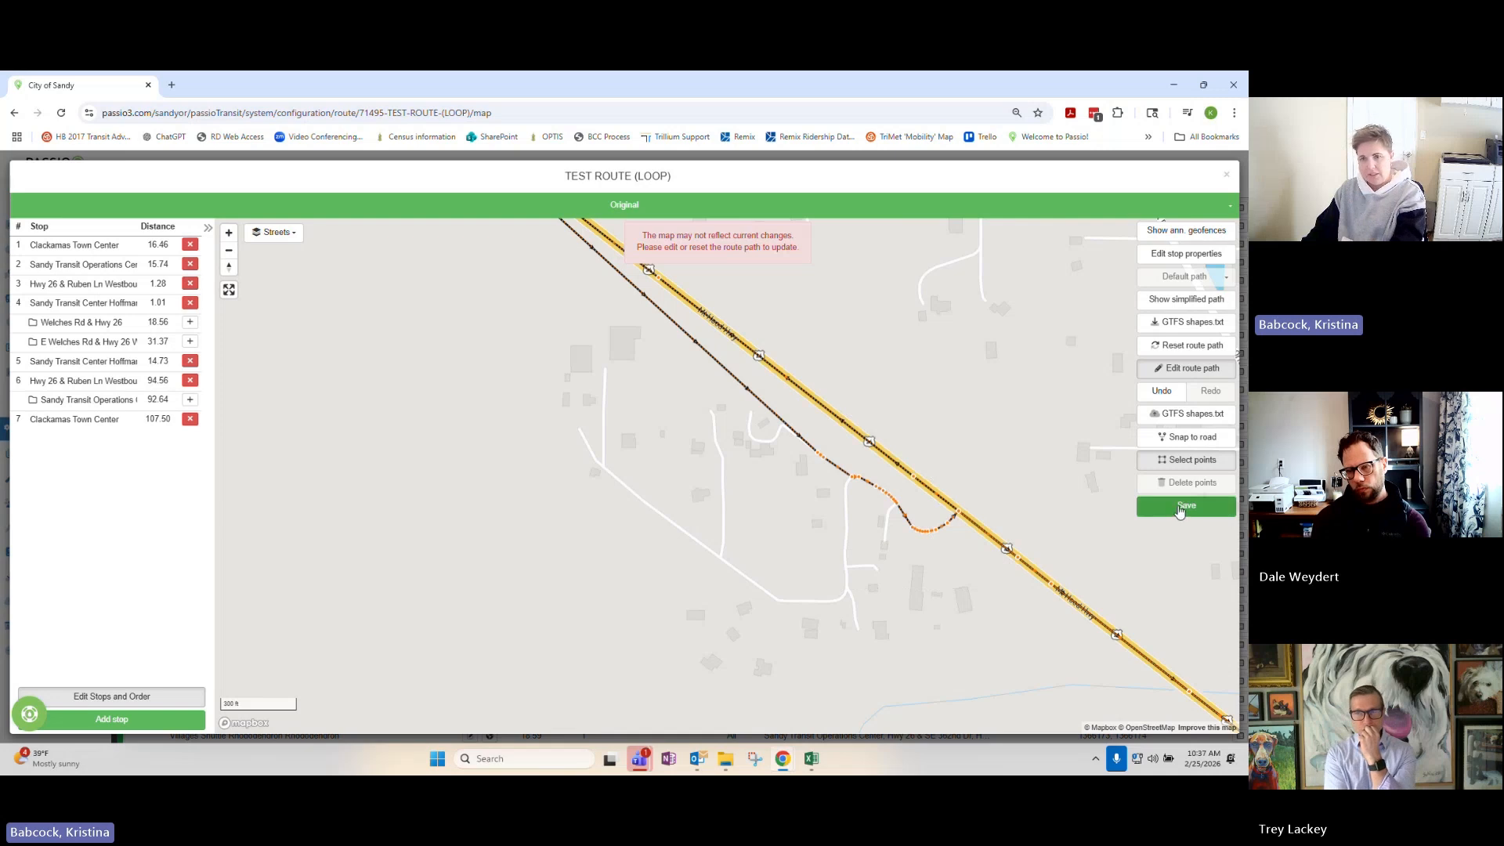
click(1180, 511)
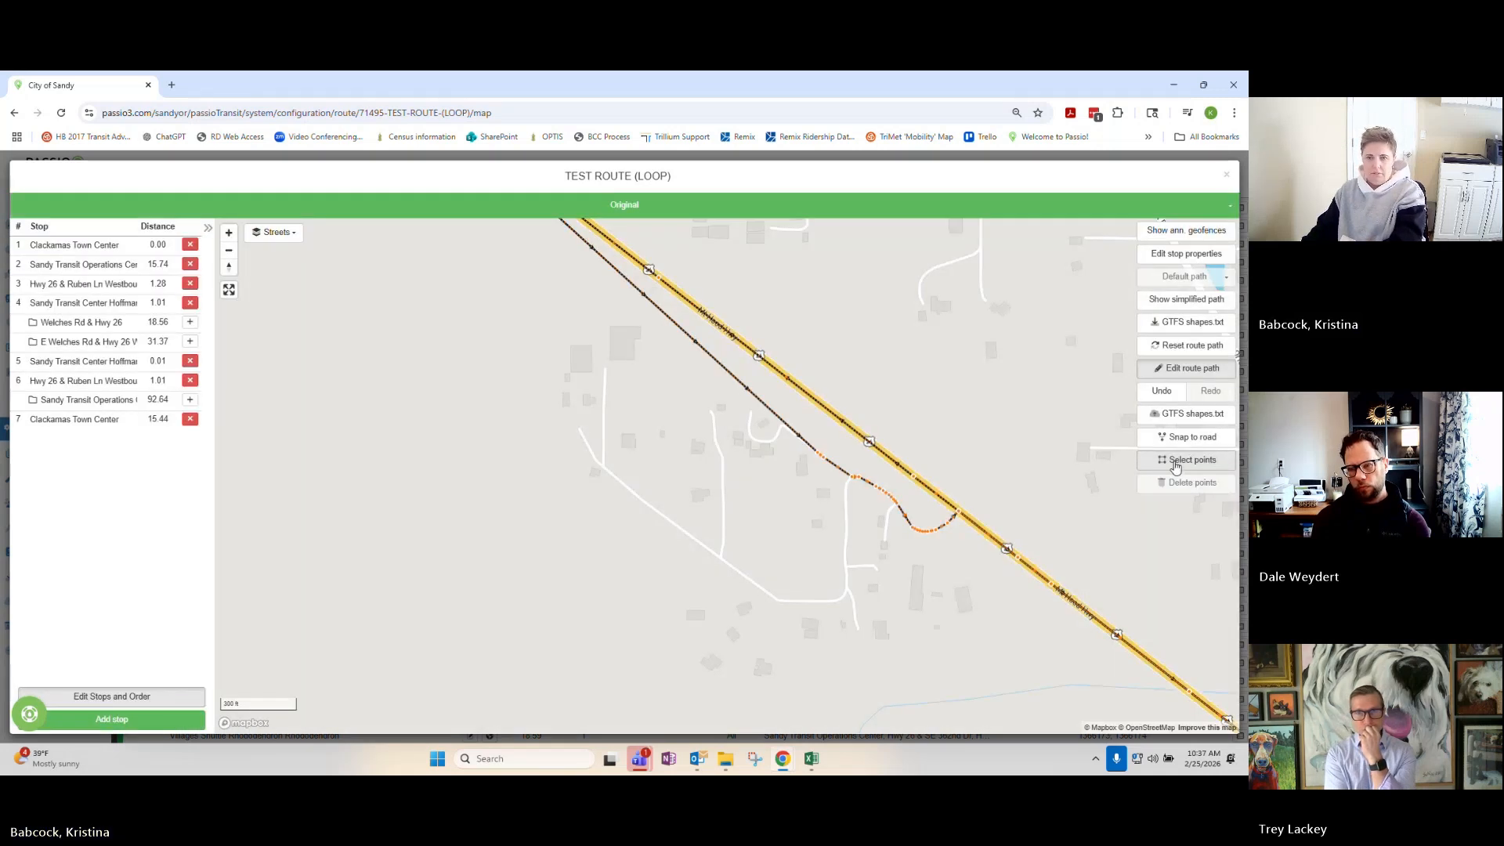
click(1175, 465)
drag(792, 430, 993, 571)
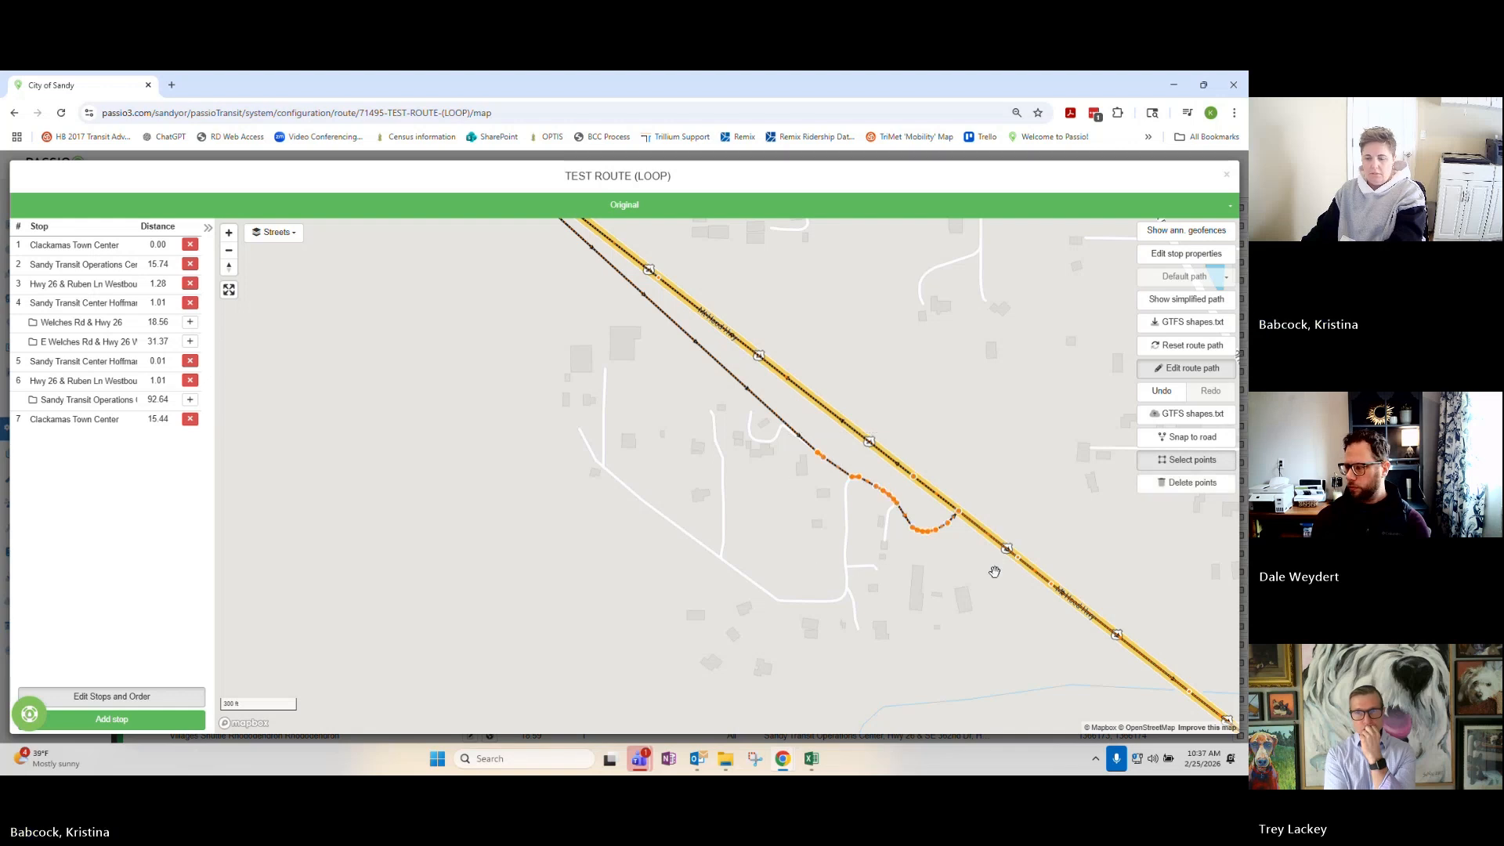
key(Delete)
click(1190, 510)
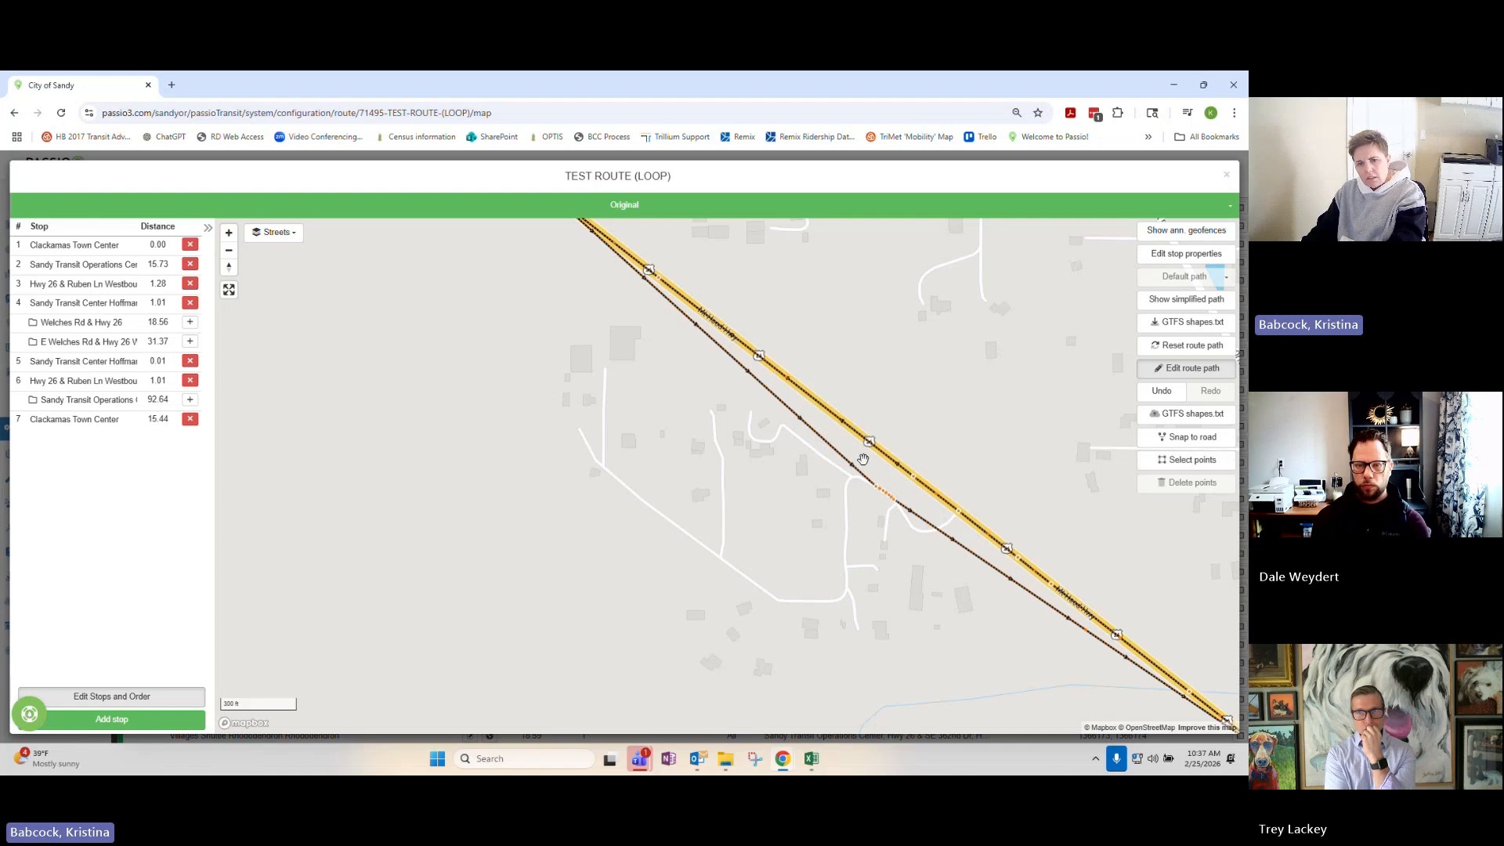
drag(859, 457, 968, 603)
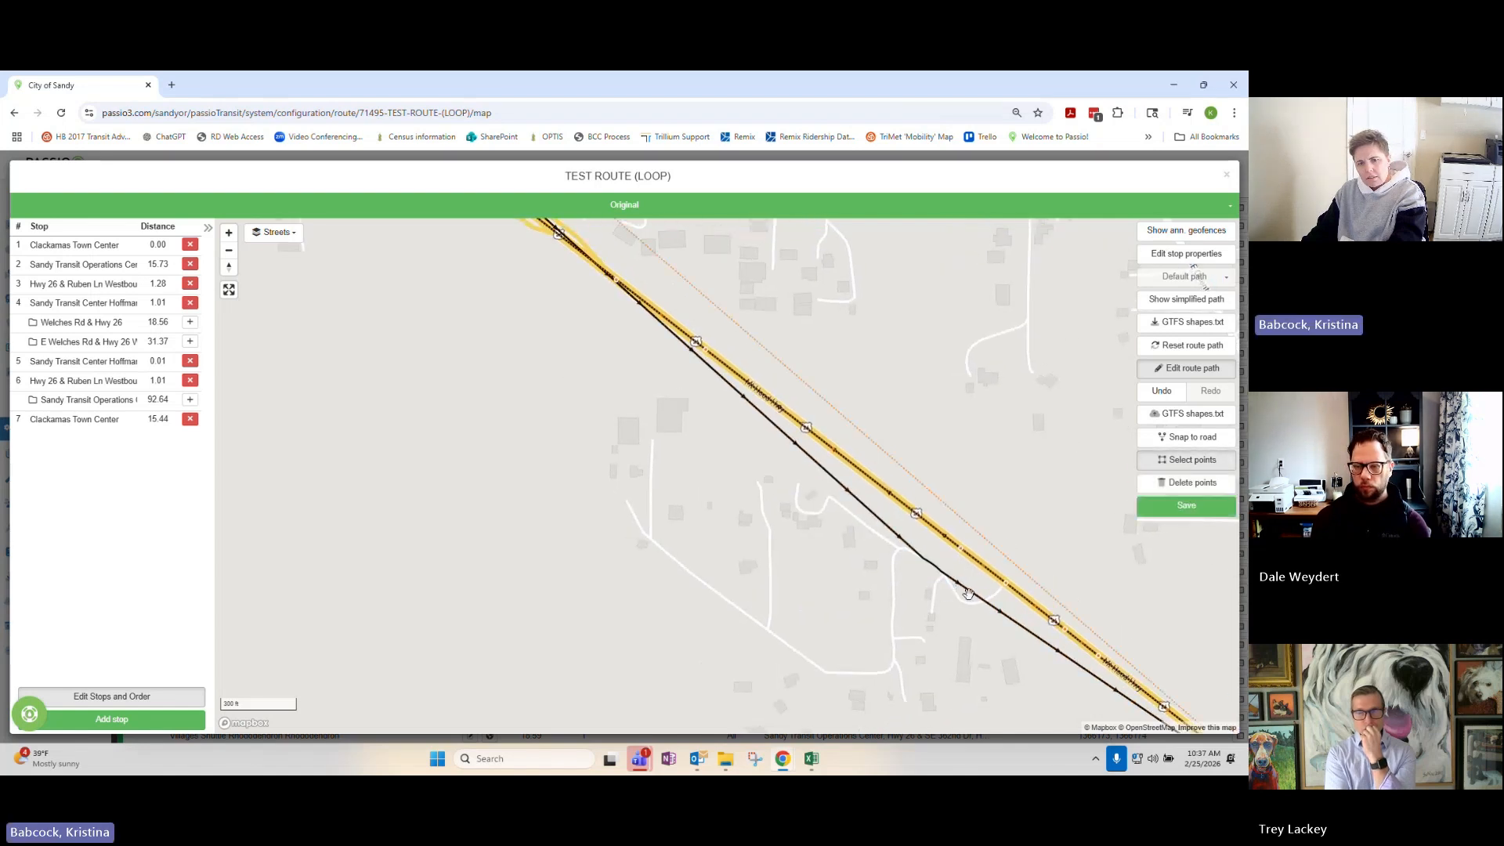
click(1190, 508)
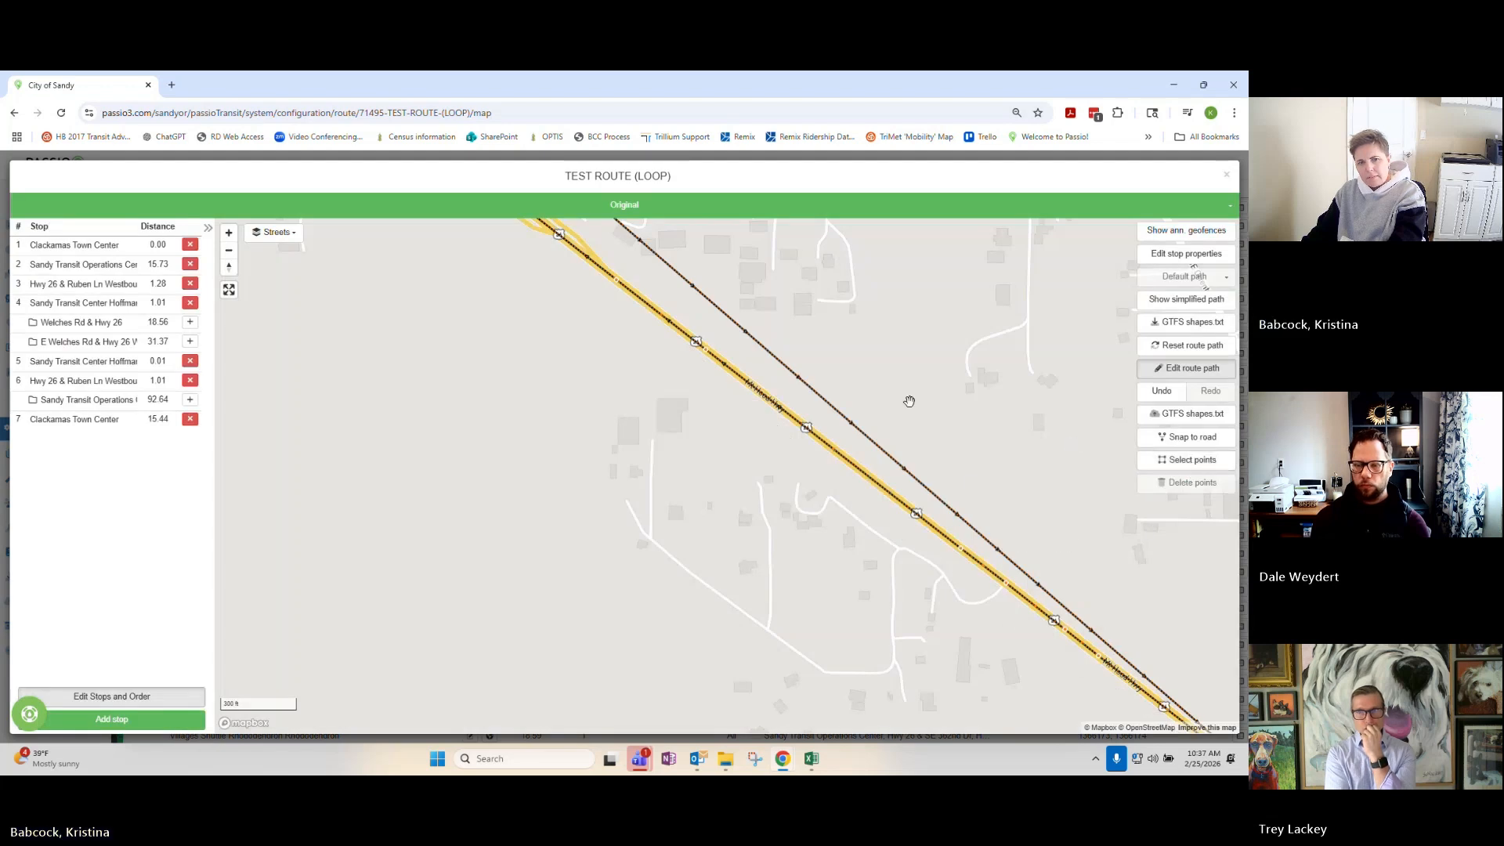
Snap the path to Mt Hood Hwy from the SE Kelso Rd interchange northwest to the SE Compton Rd interchange, and save it.
drag(906, 400, 1002, 554)
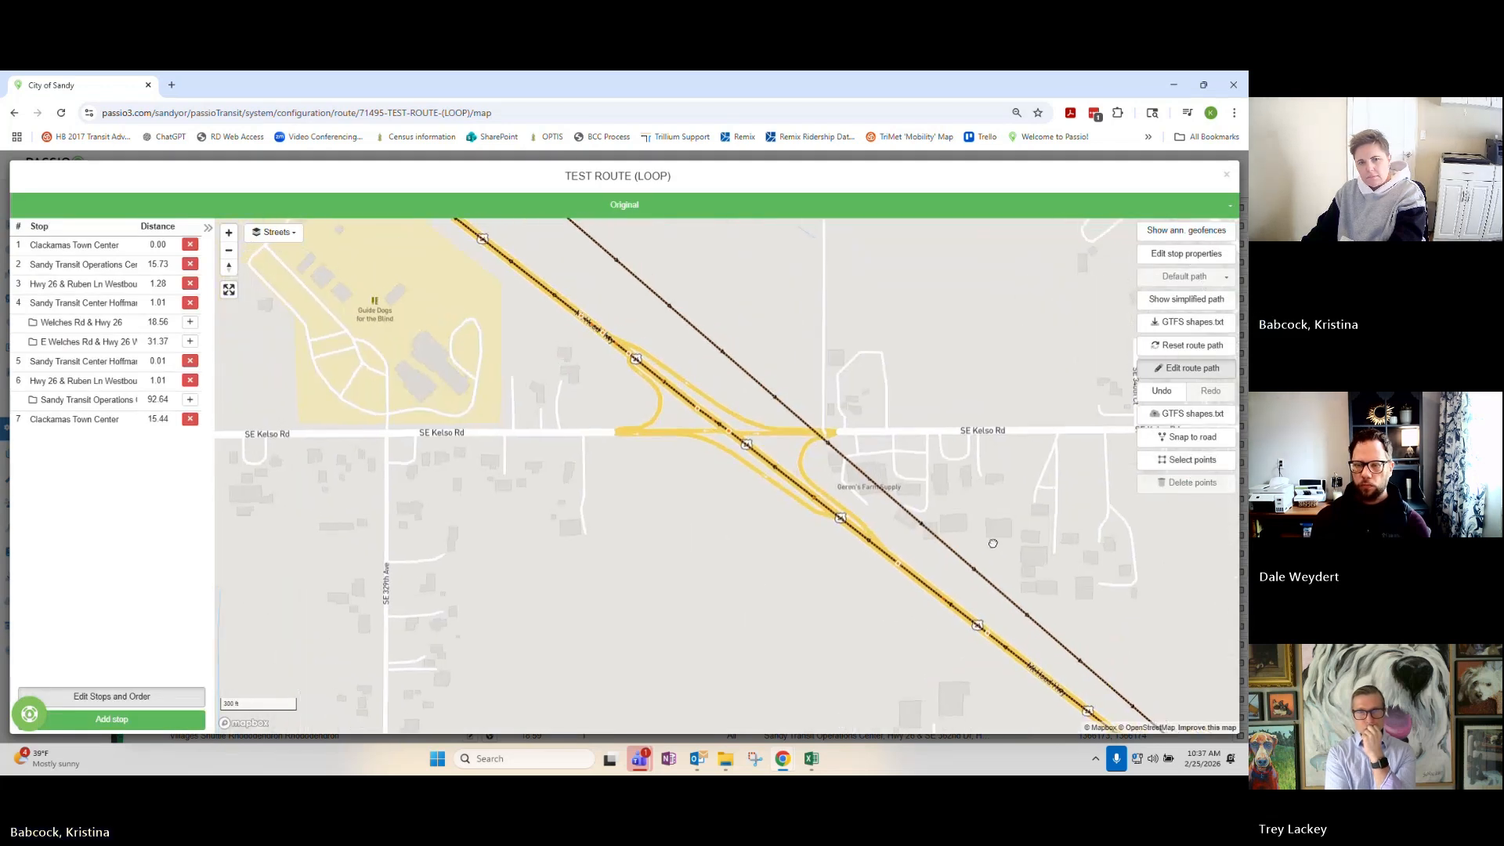
click(1168, 437)
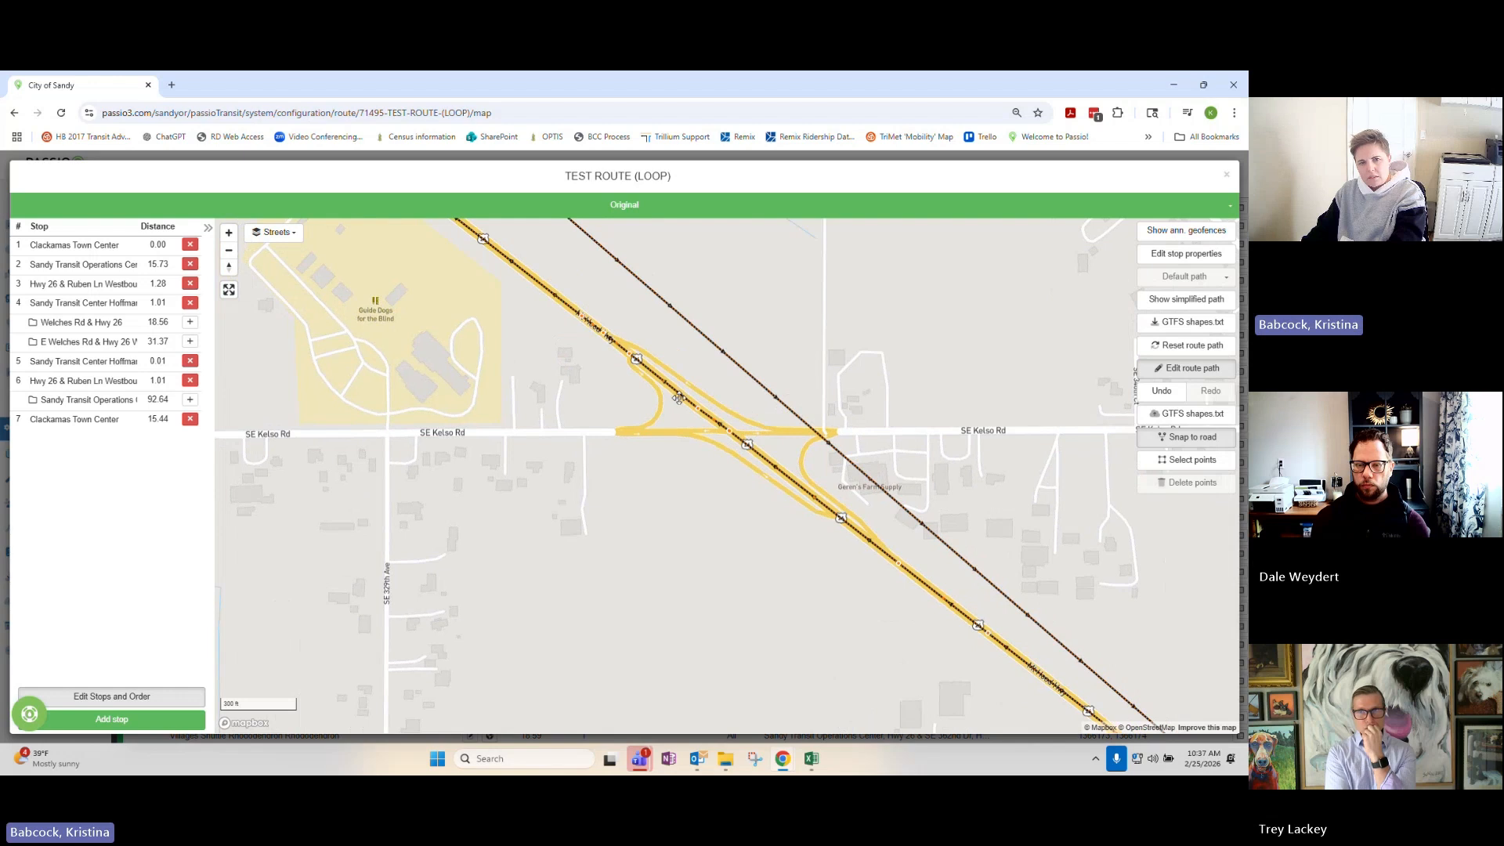
click(698, 411)
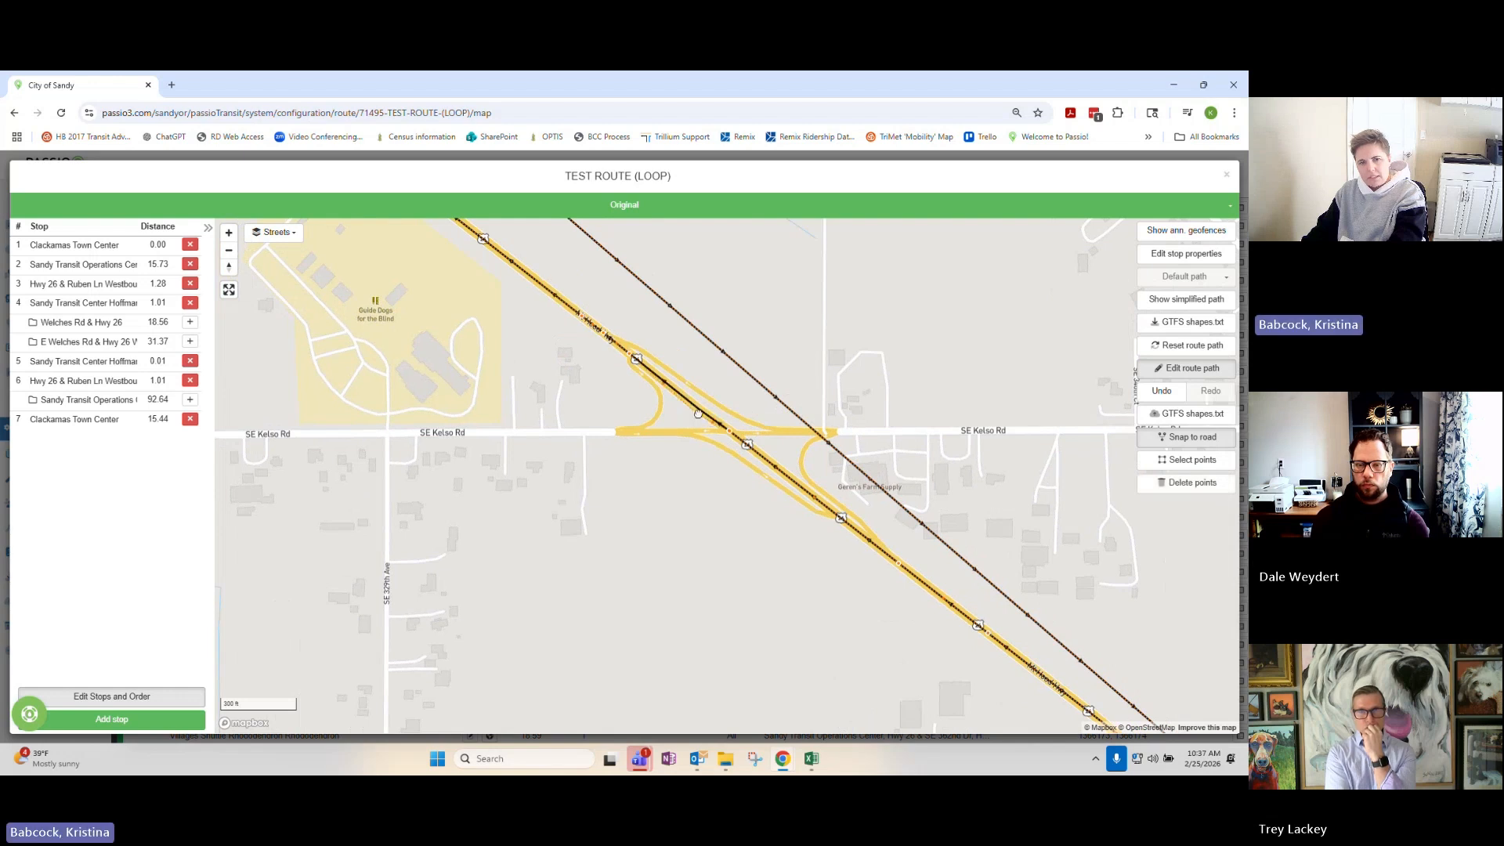
drag(698, 413, 699, 403)
drag(659, 328, 905, 547)
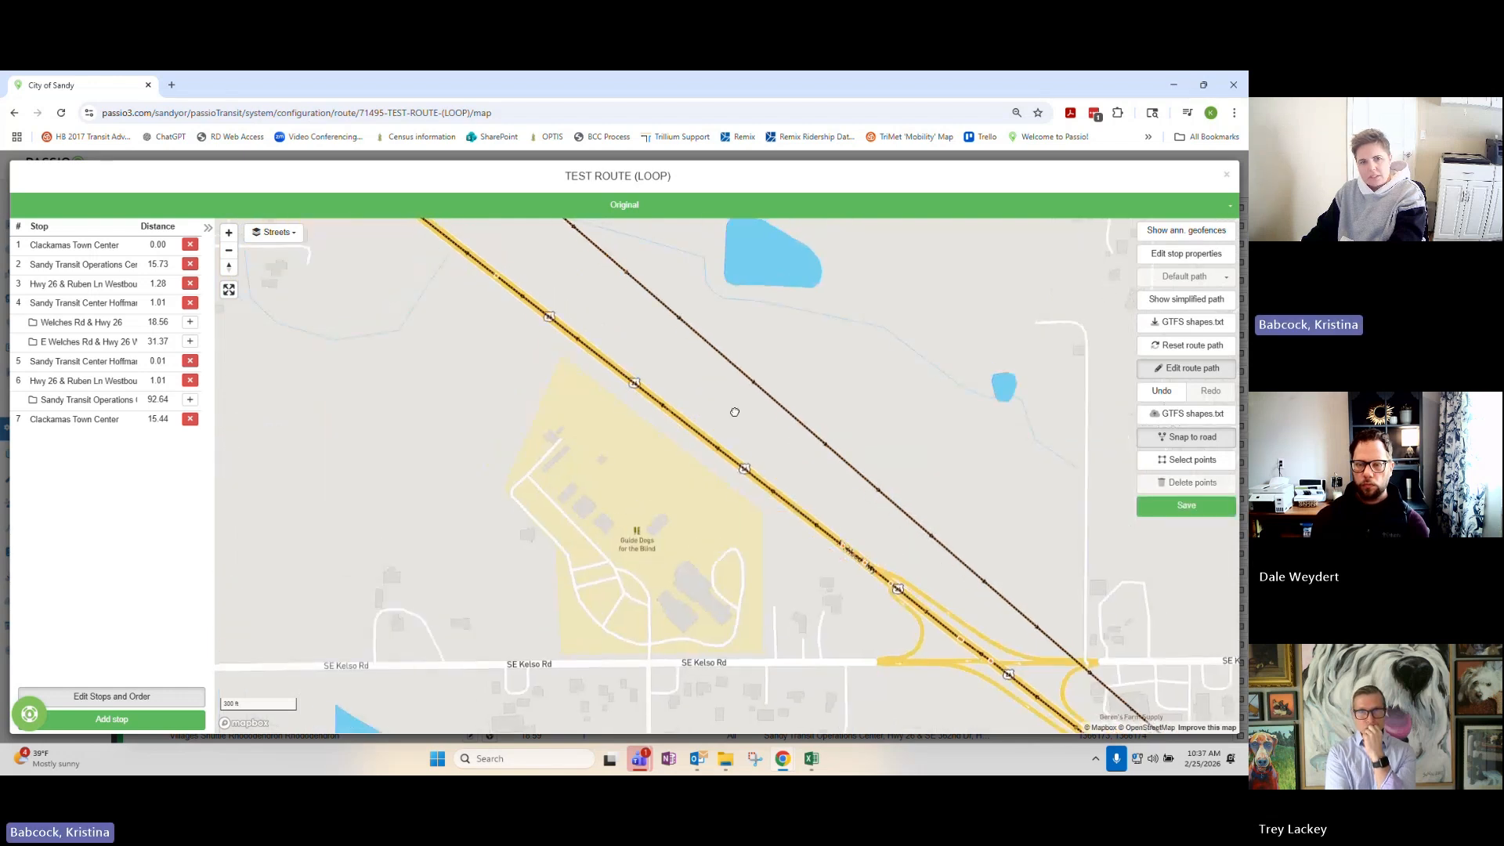
drag(641, 283, 719, 385)
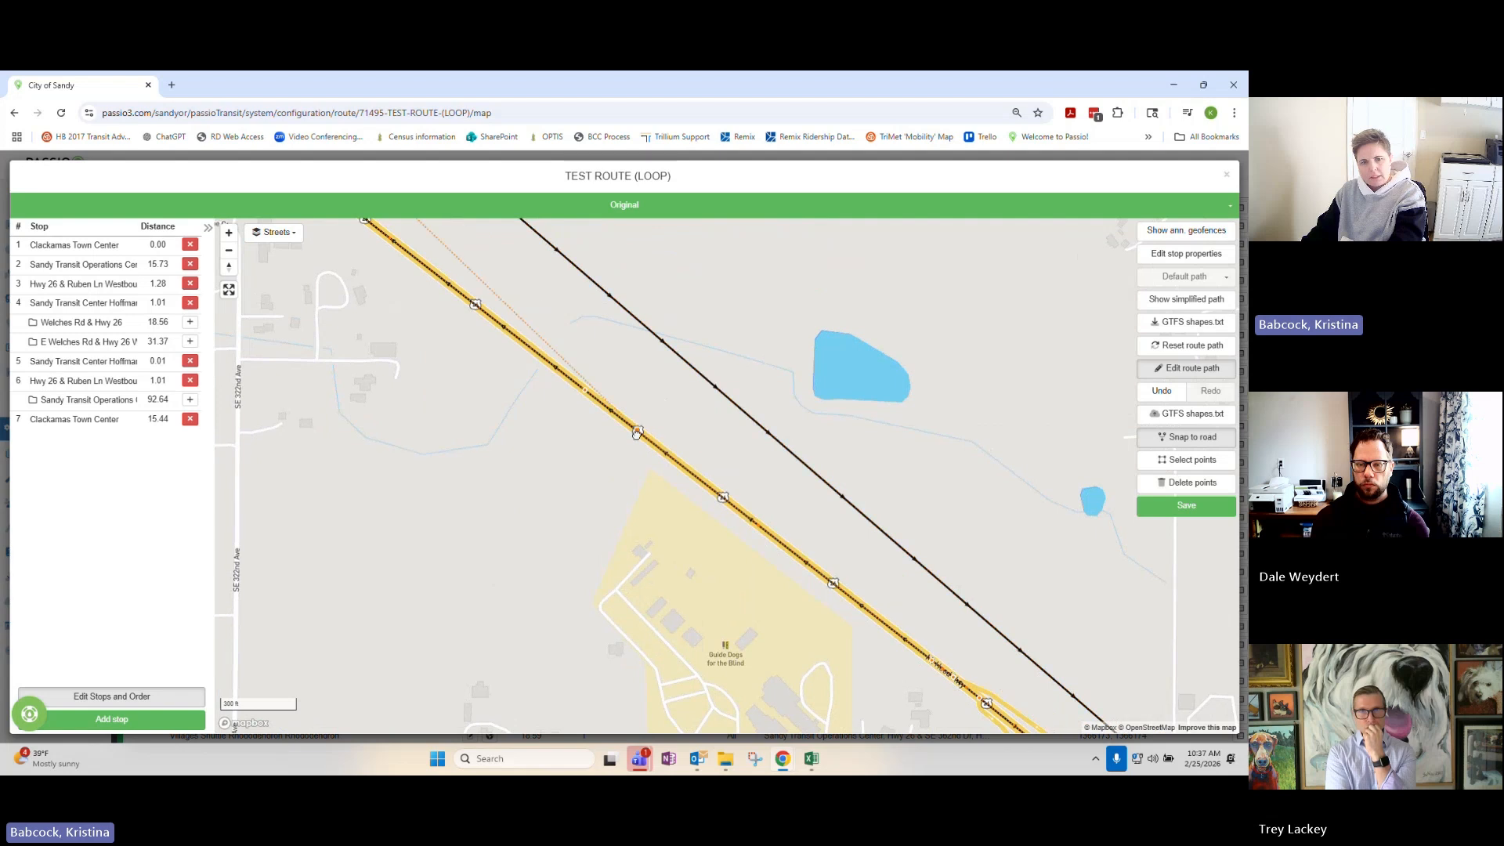
drag(603, 363, 882, 574)
drag(641, 333, 853, 550)
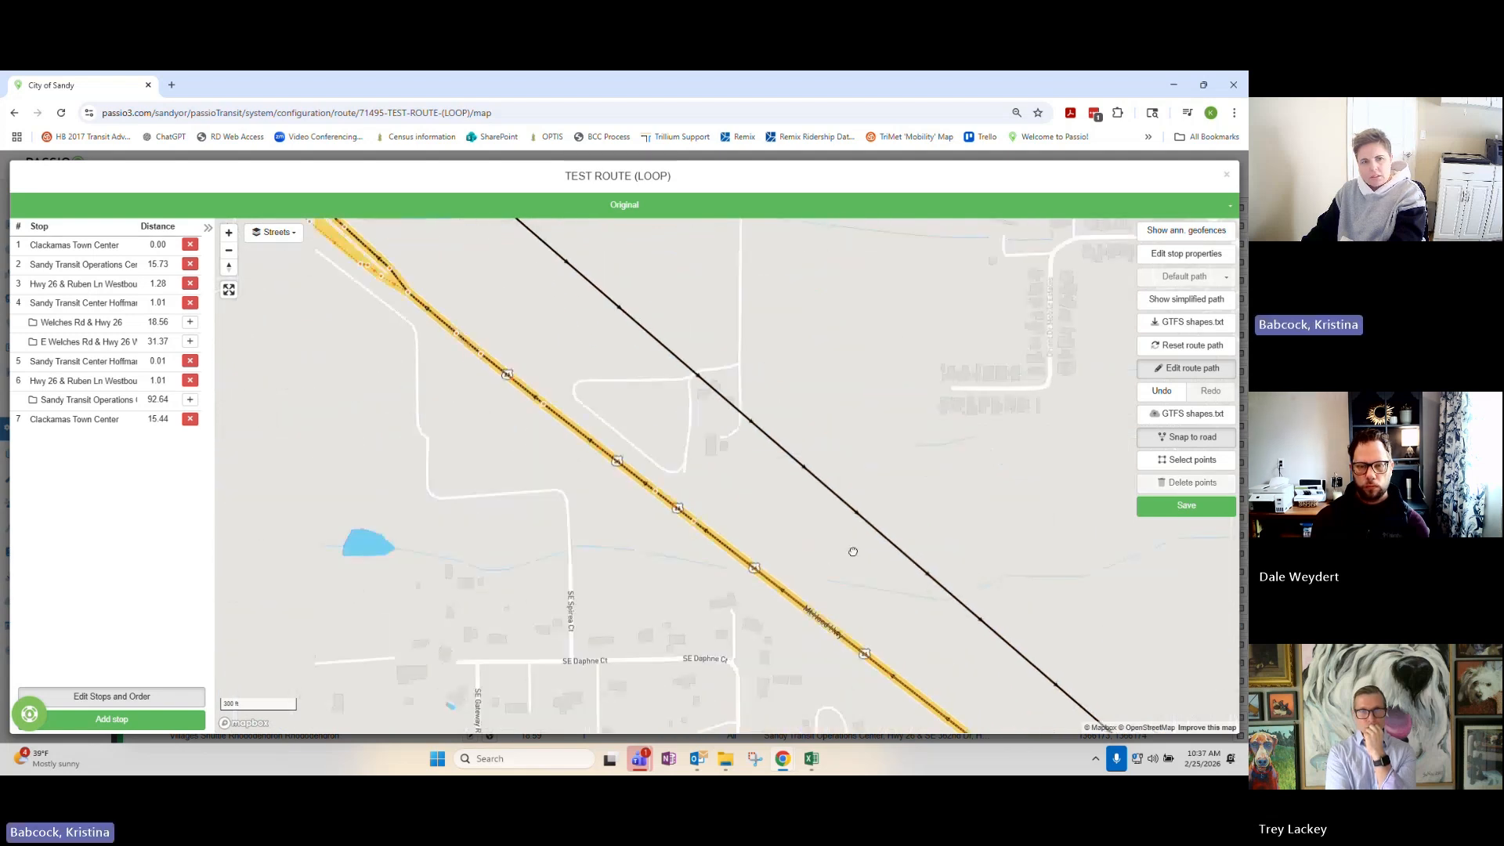
drag(497, 340, 940, 704)
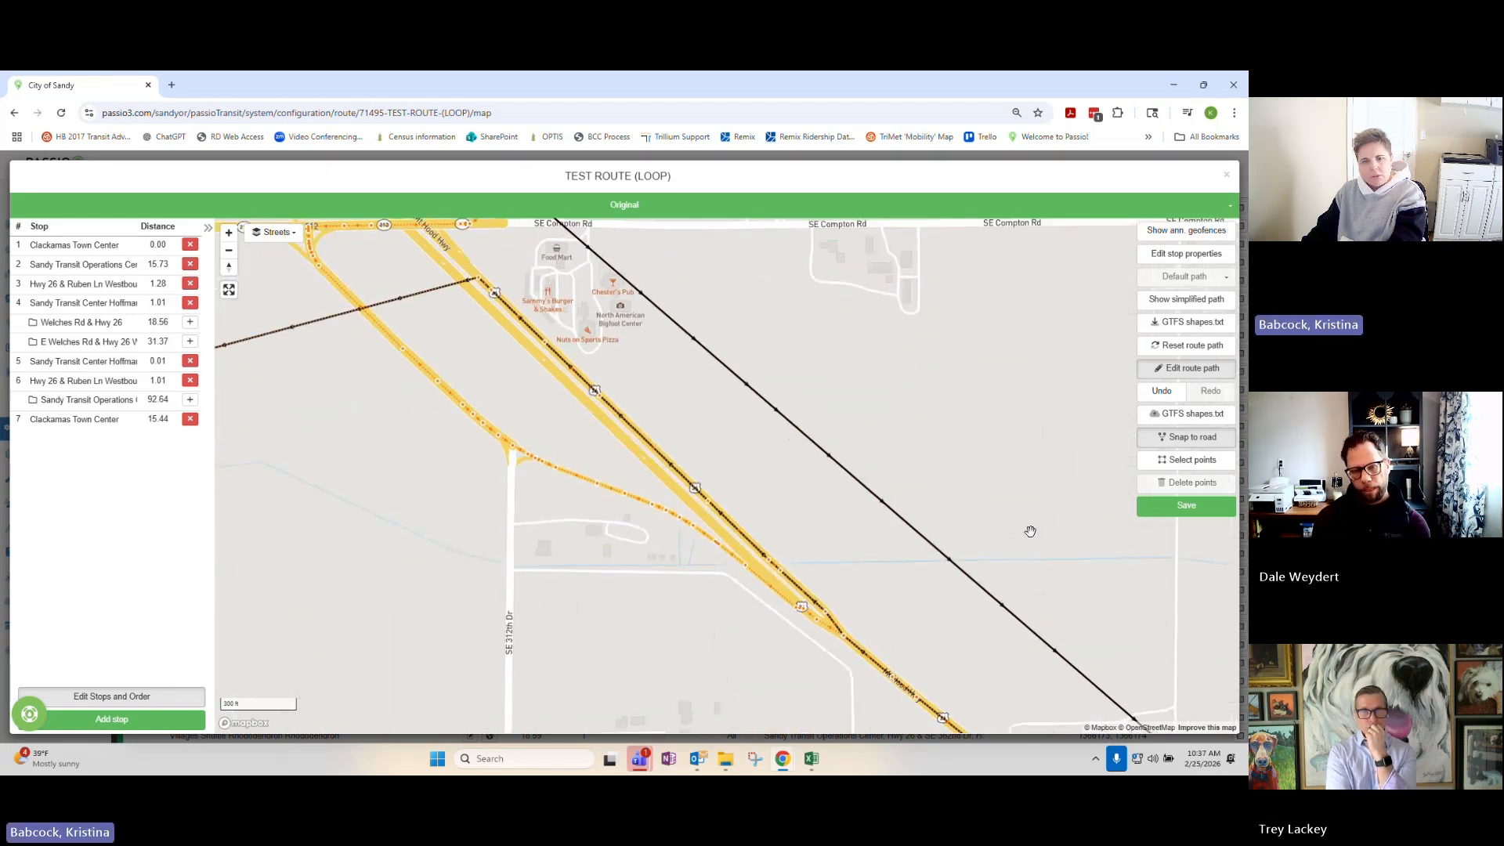
click(1166, 509)
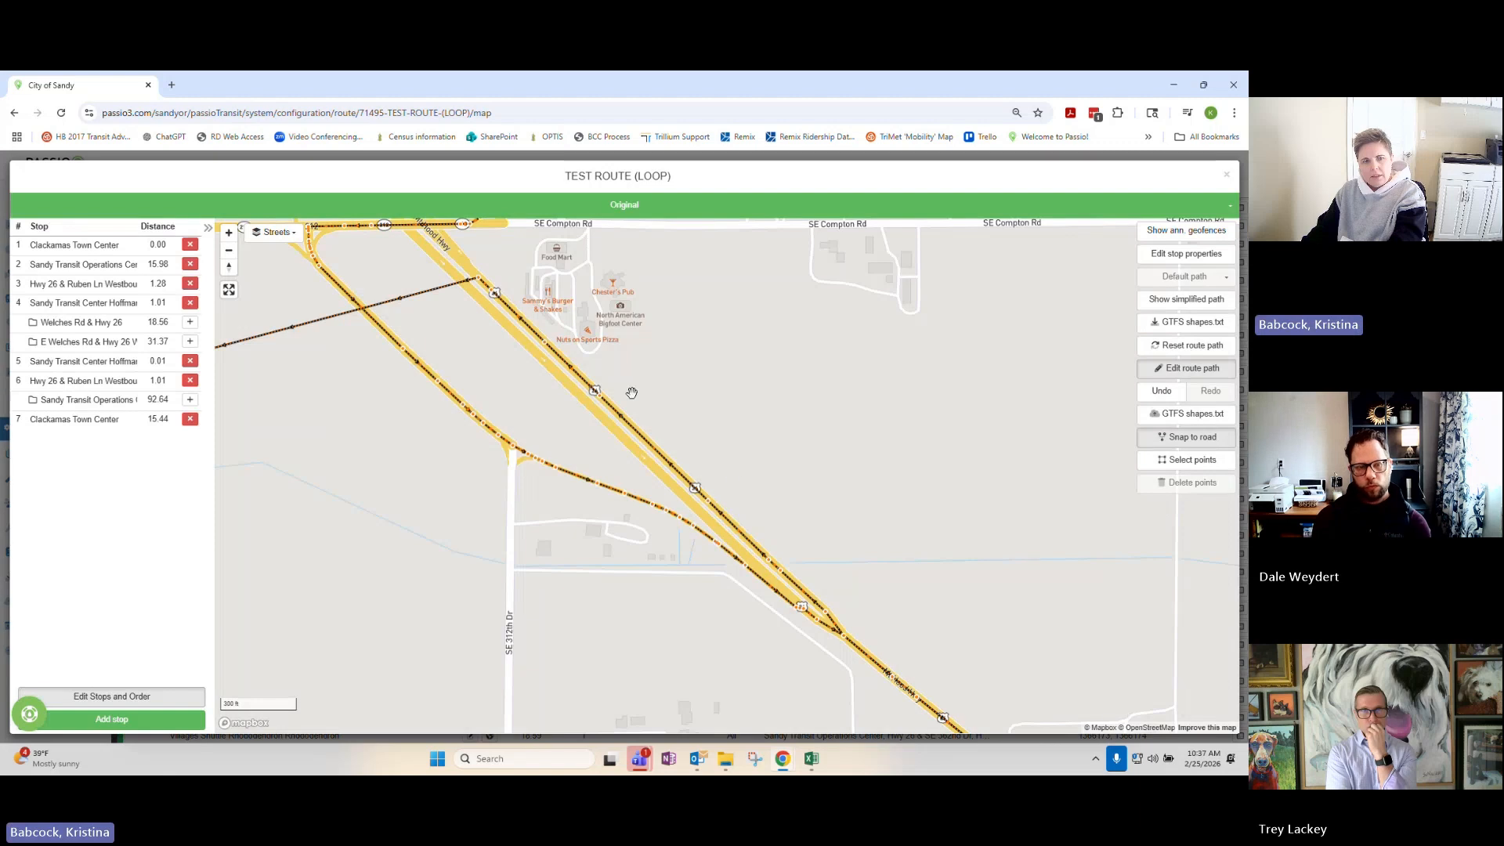
Move the path point on Mt Hood Hwy south of the Hwy 212 interchange onto SE Hwy 212 toward Boring, and save the path.
drag(631, 392, 779, 540)
drag(758, 443, 1117, 517)
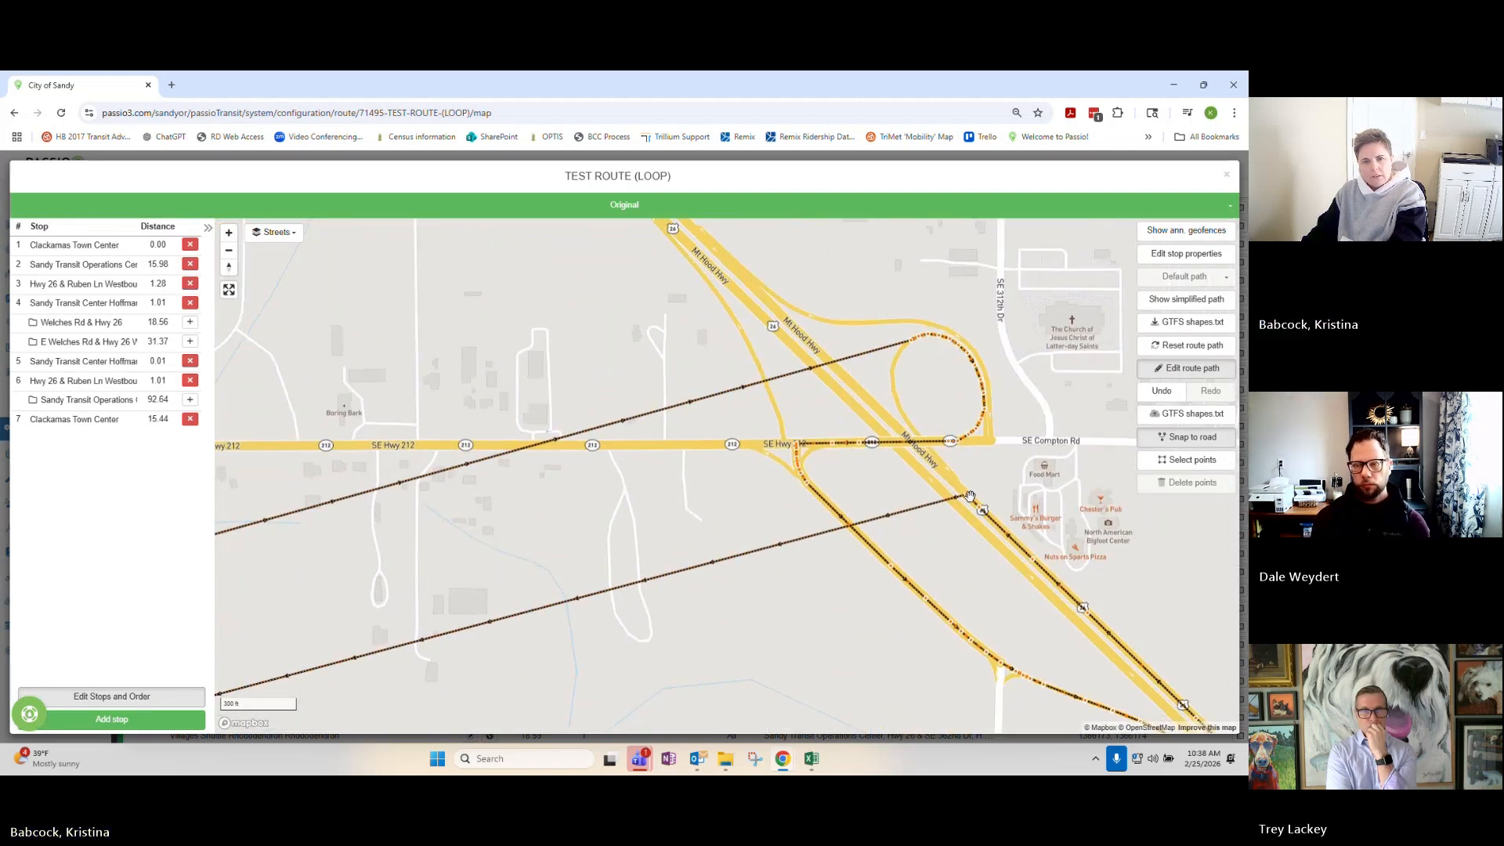
drag(966, 498, 950, 471)
drag(947, 468, 686, 445)
click(1207, 506)
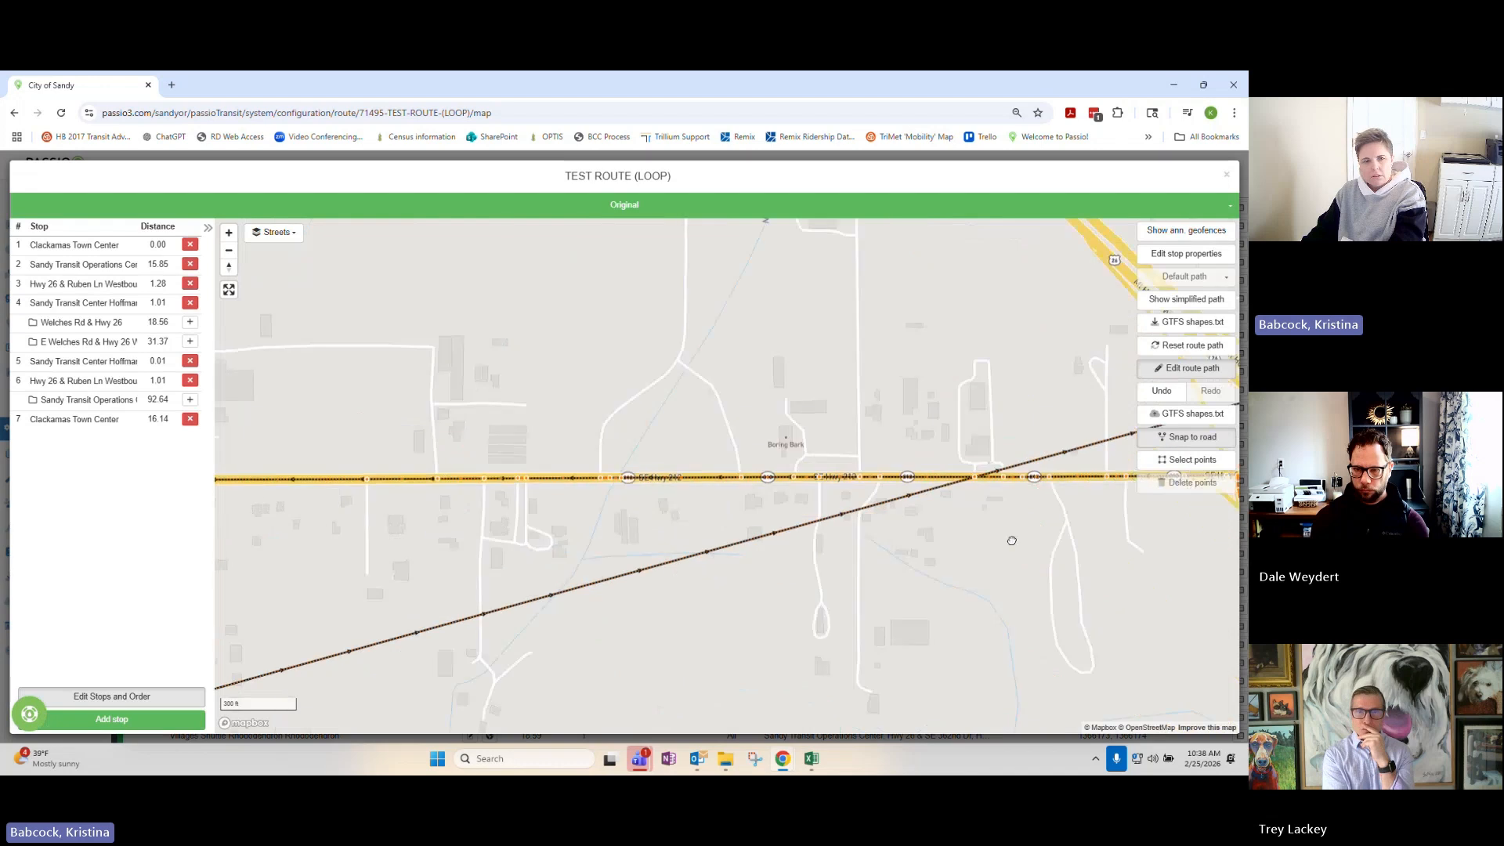
Adjust the path at the stray line's crossing of SE Hwy 212 east of Boring Bark, and save the path.
drag(1041, 523, 936, 538)
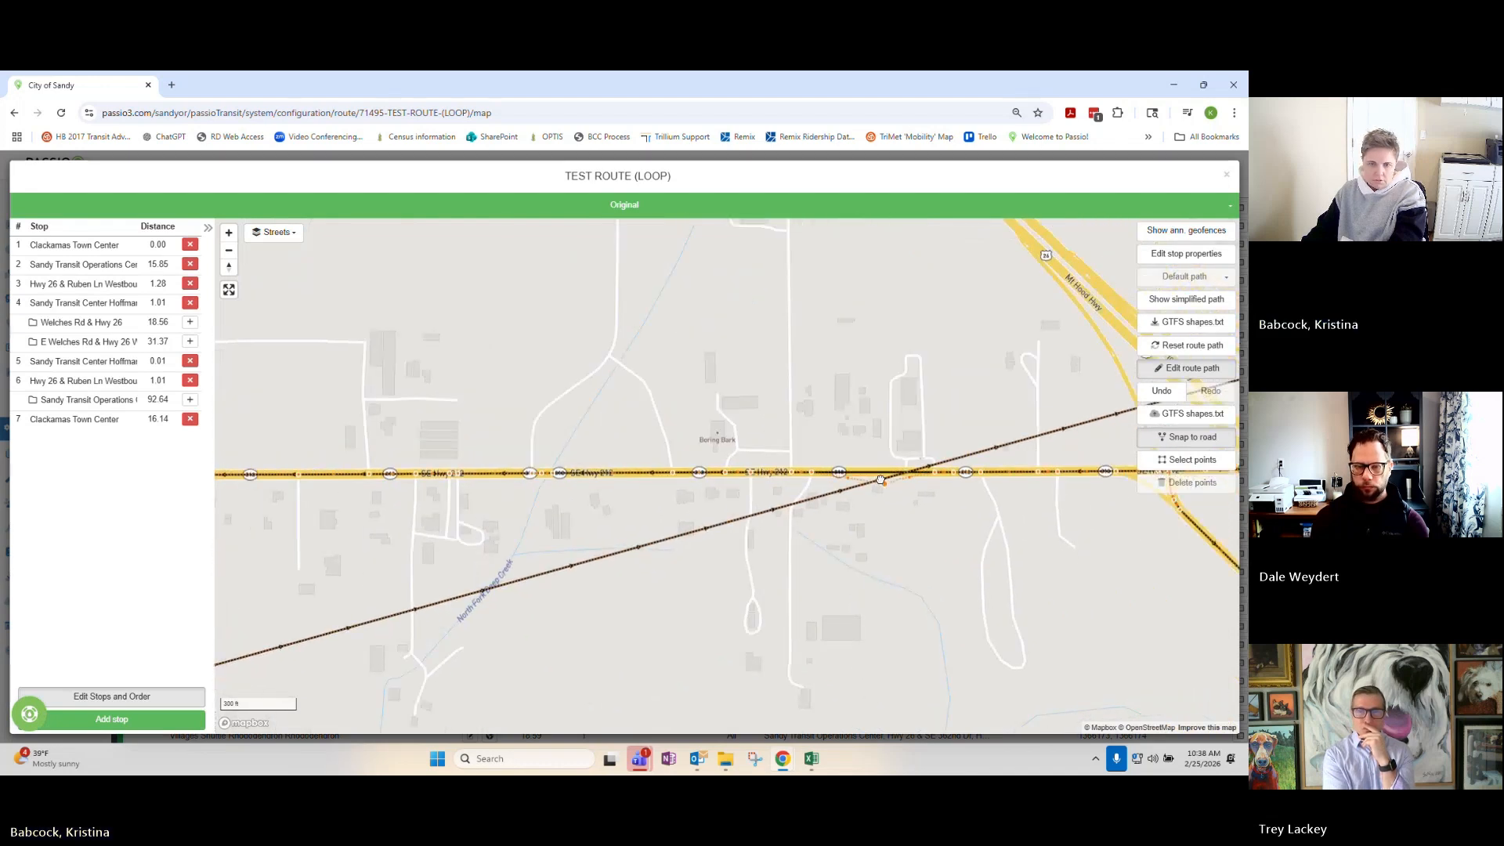
drag(880, 479, 879, 476)
click(1151, 513)
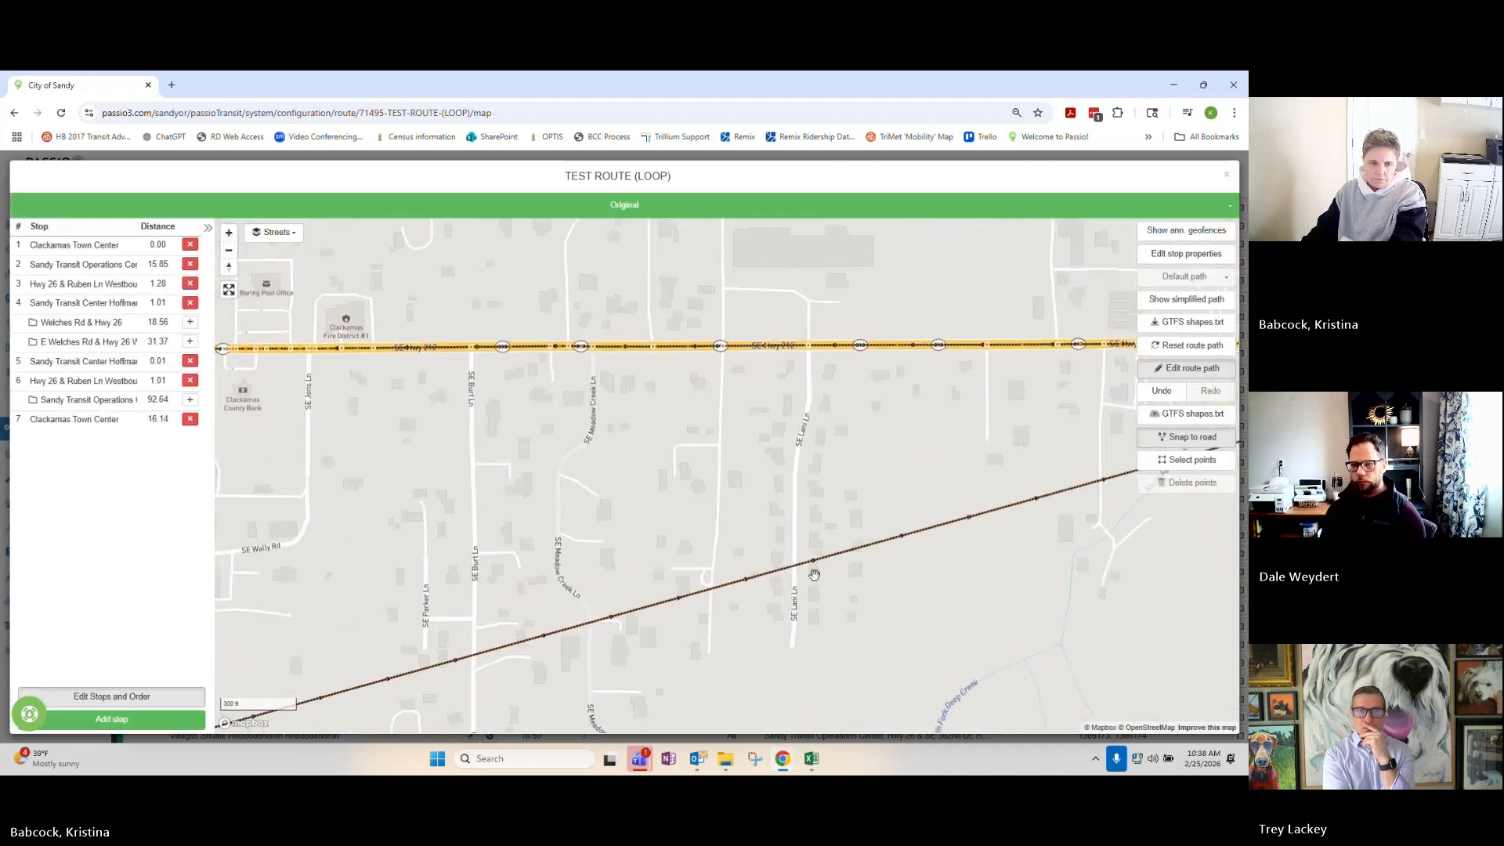
Delete the detour points along SE Richey Rd and SE Church Rd south of Boring, and save the path.
scroll(815, 575, up, 2)
drag(652, 625, 931, 526)
drag(770, 571, 973, 465)
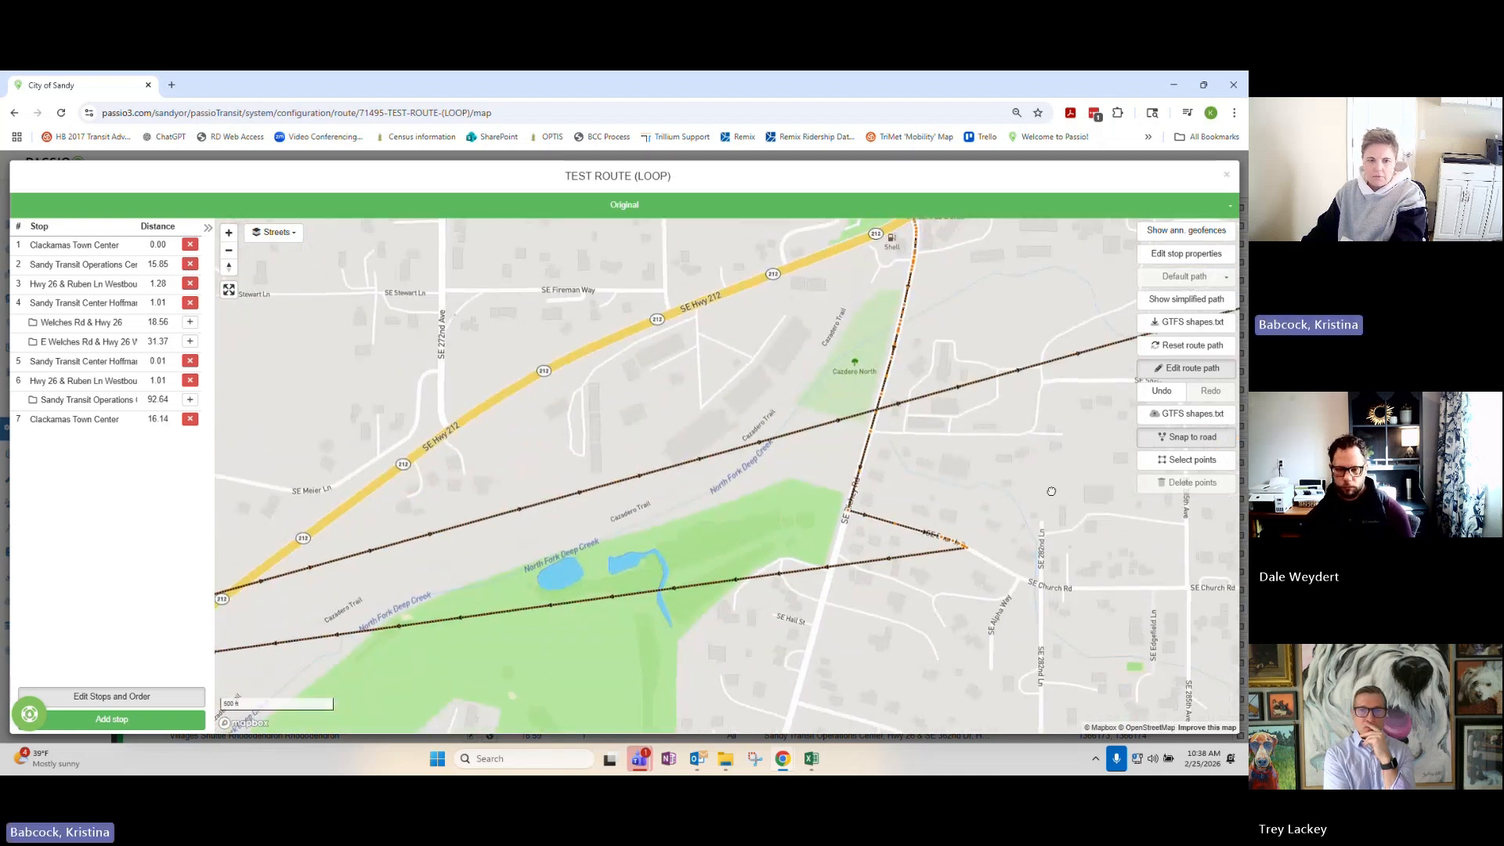
drag(884, 419, 985, 366)
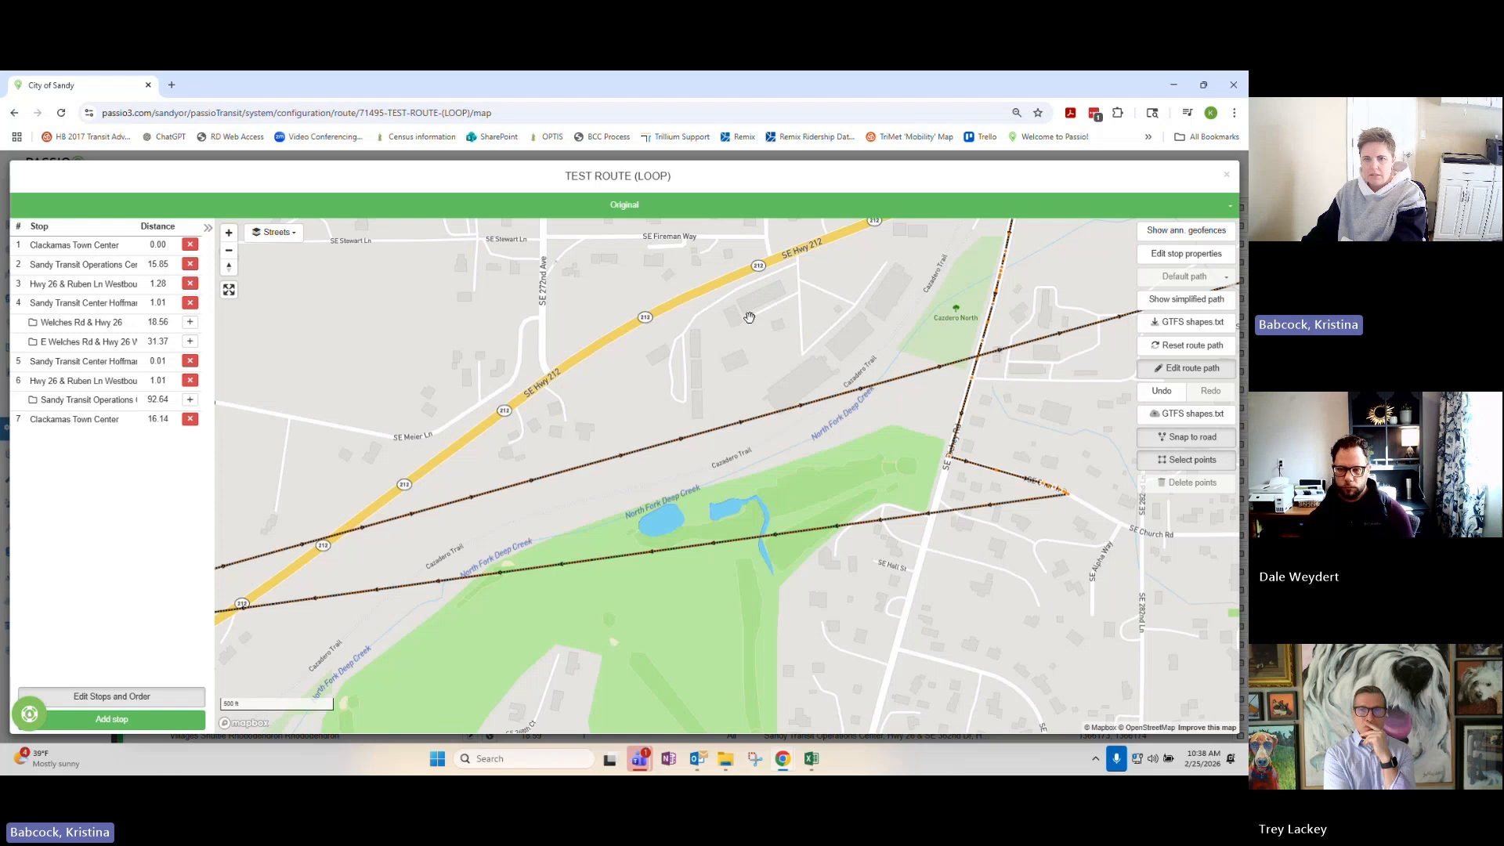
drag(888, 430, 1123, 551)
key(Delete)
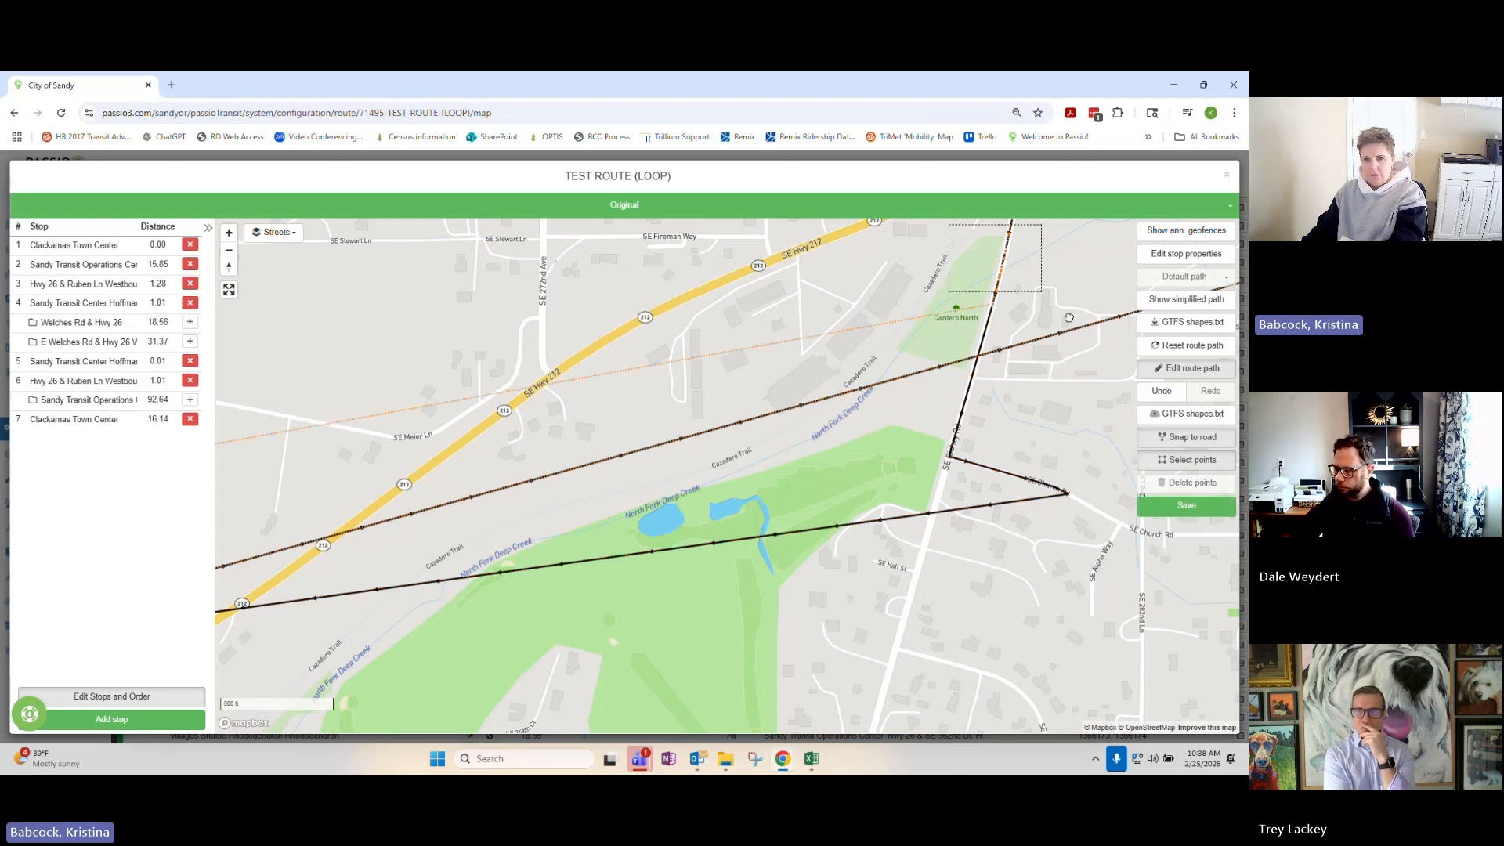
click(1187, 509)
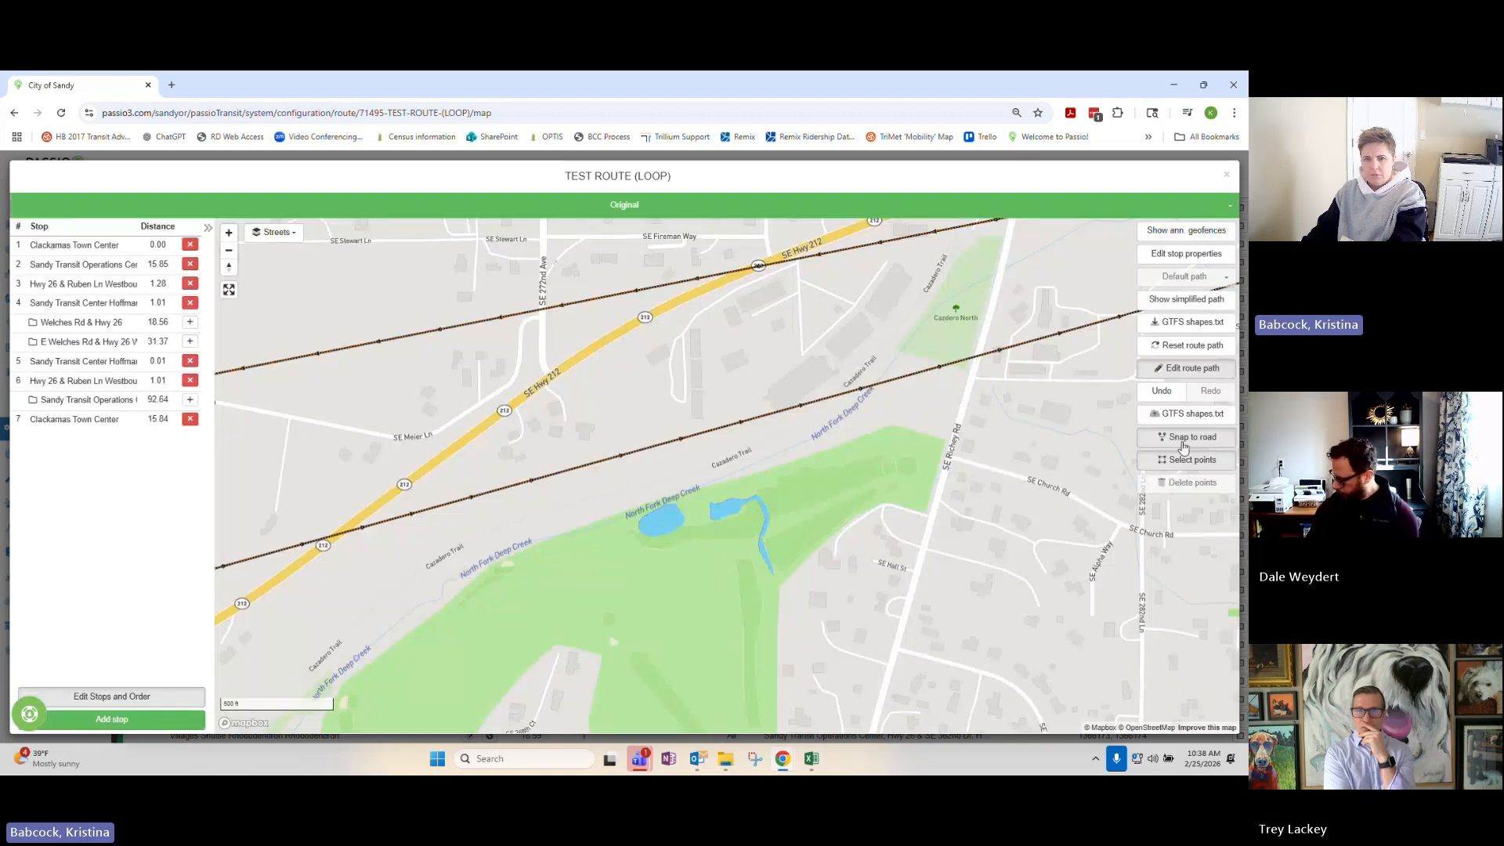
Delete the remaining path points beside the Shell station at SE Richey Rd and SE Hwy 212, and save the path.
drag(1042, 235, 868, 454)
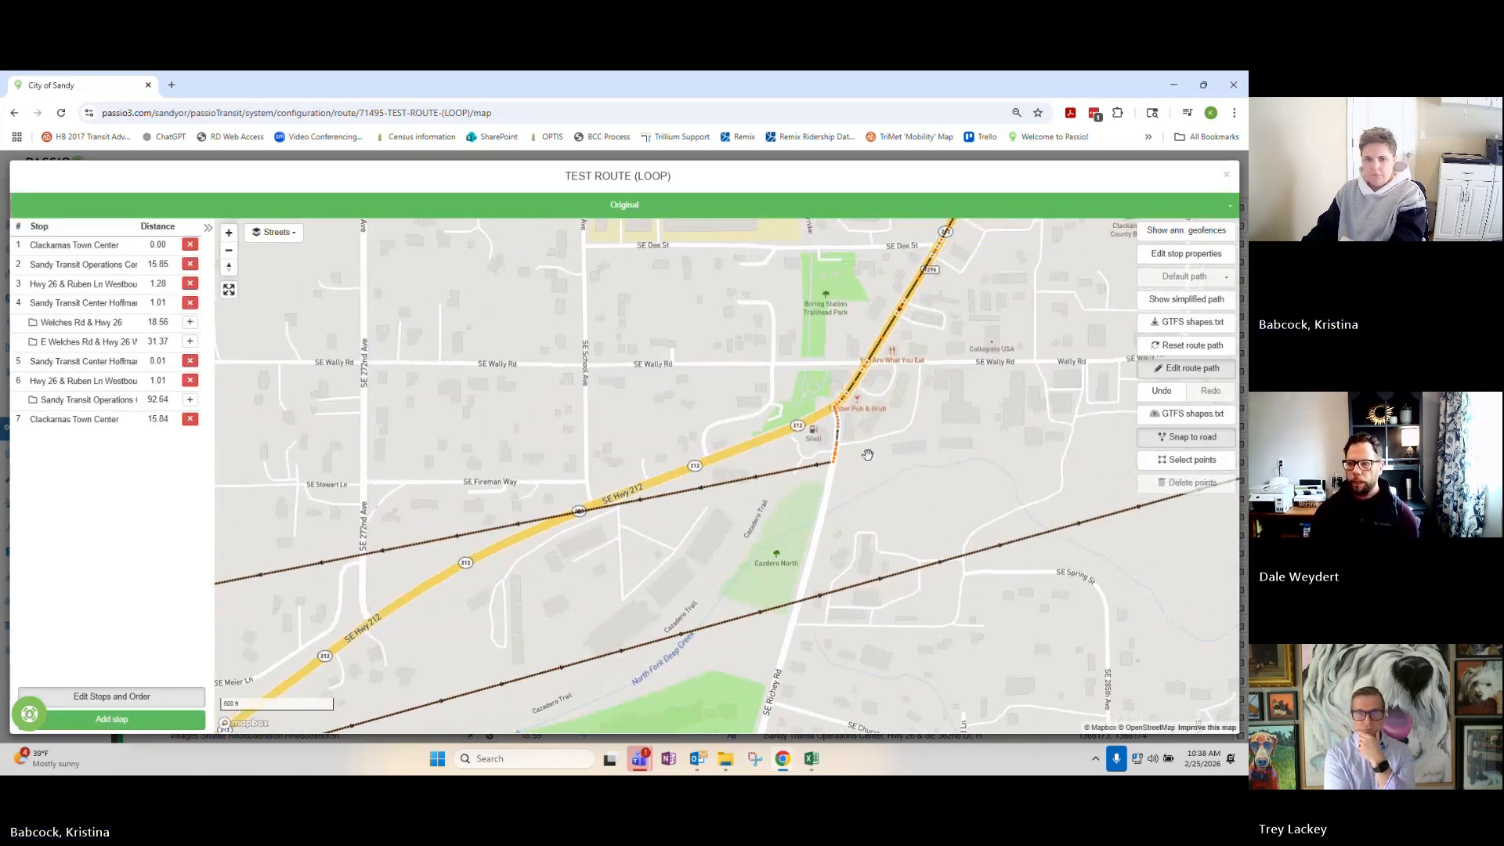
click(1203, 457)
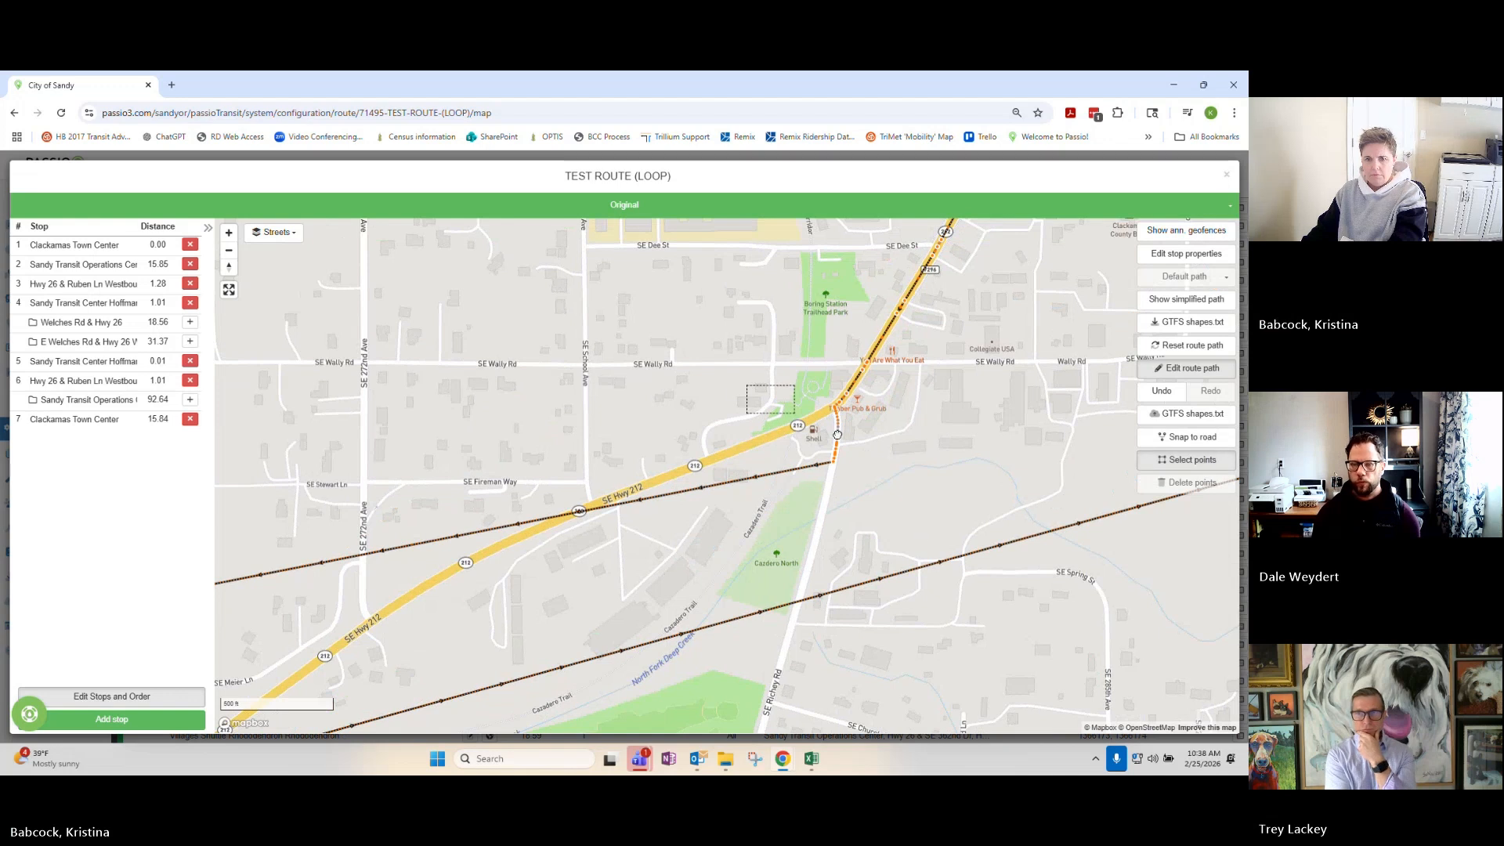
drag(746, 384, 933, 501)
click(1139, 505)
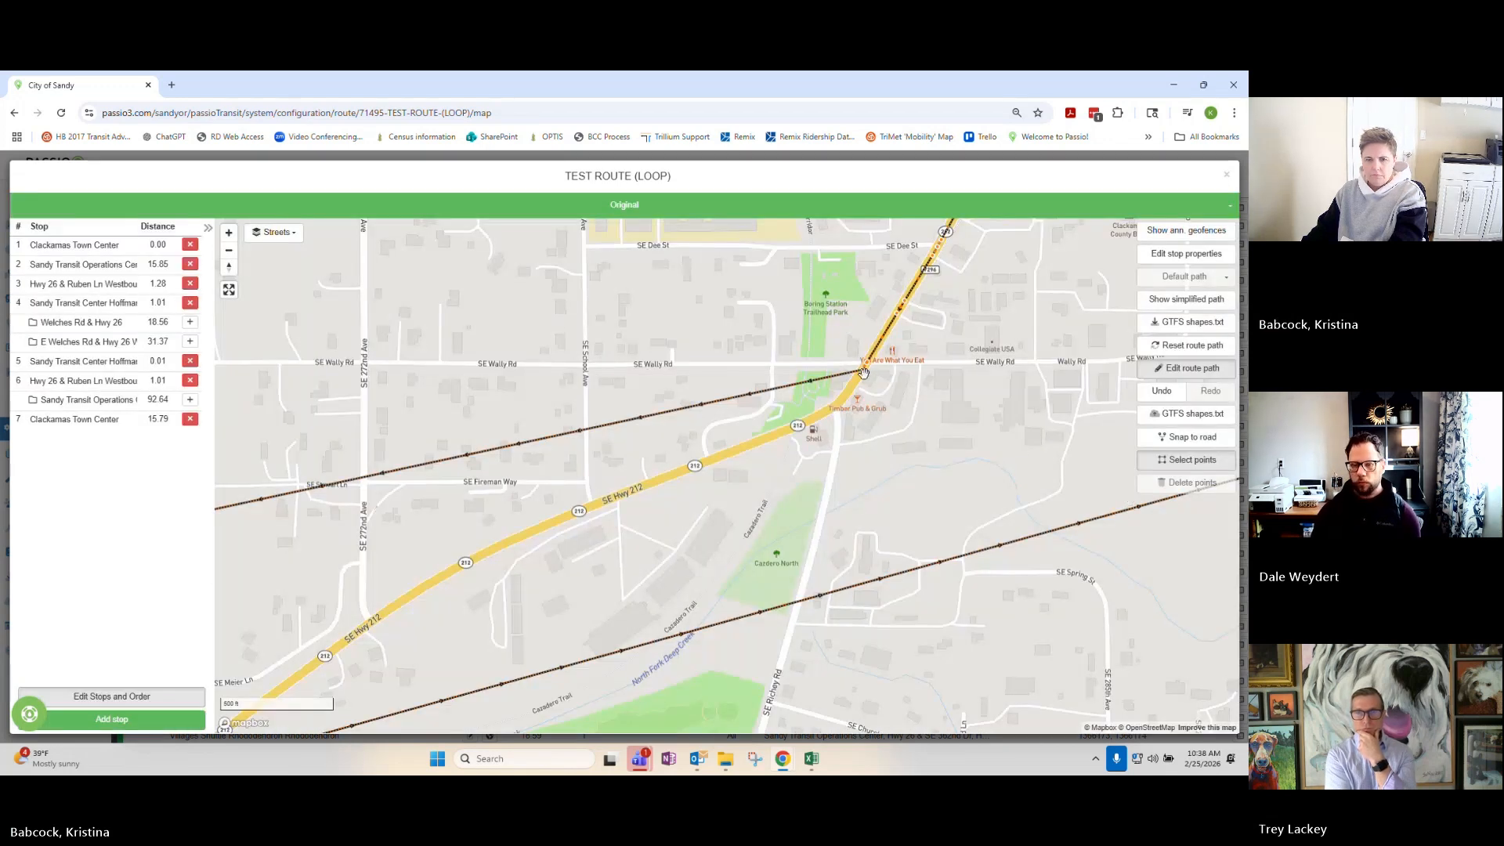
Snap the stray path lines southwest of Boring onto SE Hwy 212, and save the path.
drag(863, 372, 609, 504)
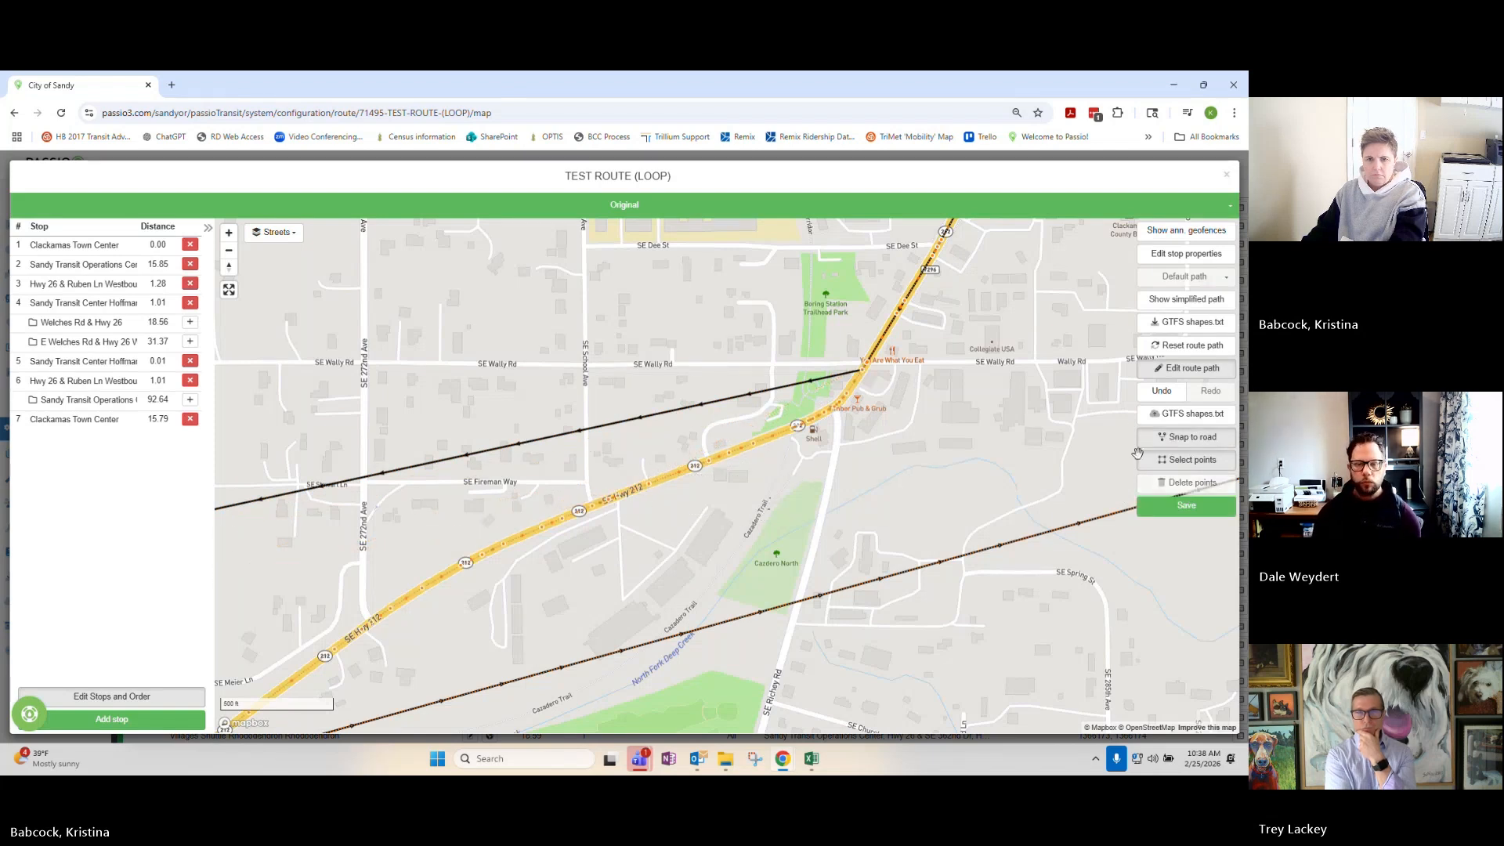
click(1162, 441)
drag(813, 443, 1000, 316)
drag(586, 529, 618, 504)
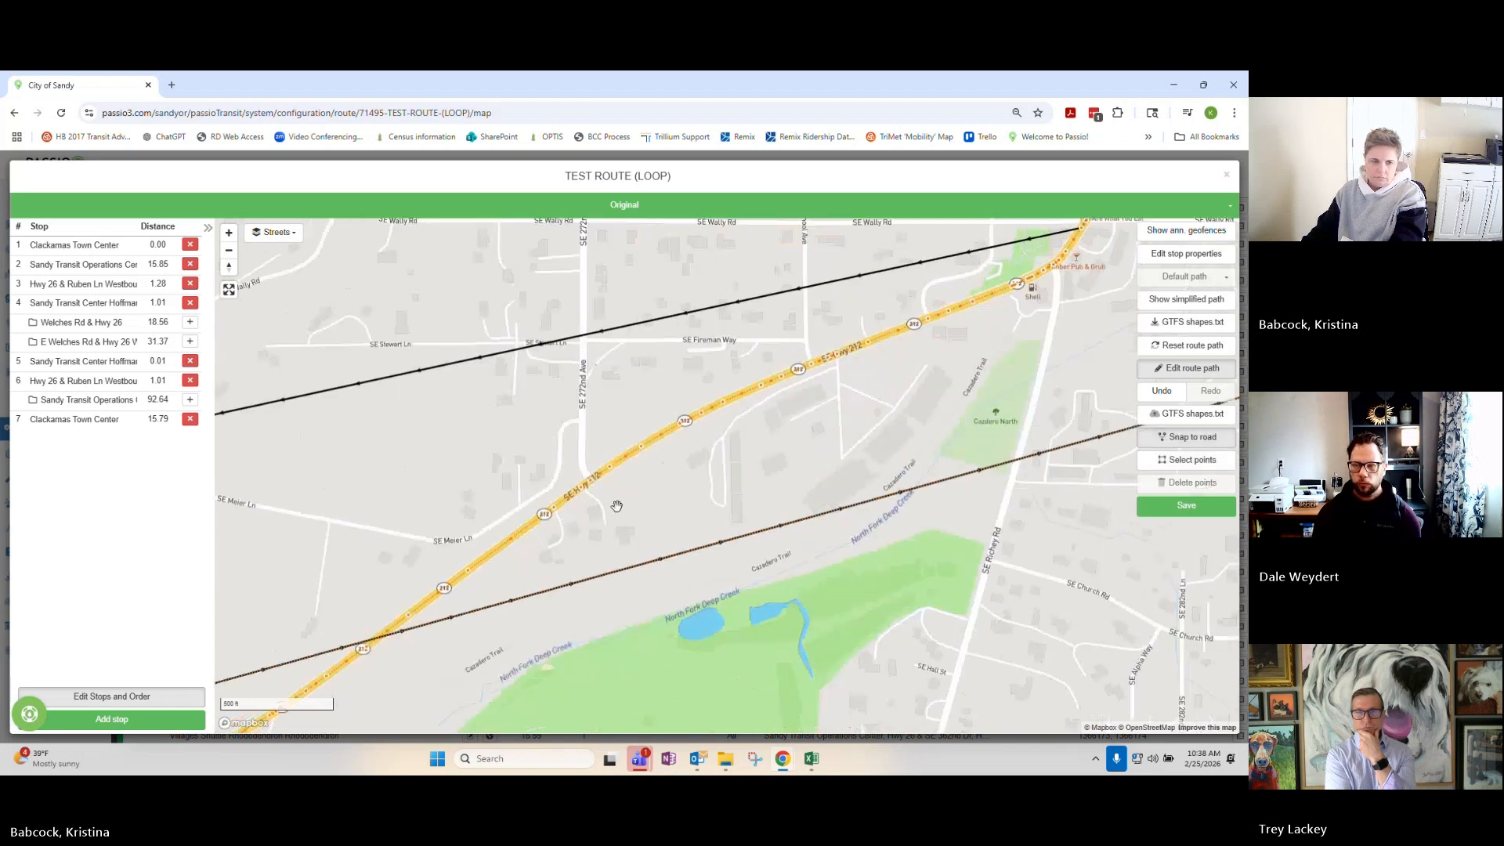
scroll(619, 503, down, 5)
scroll(696, 495, down, 3)
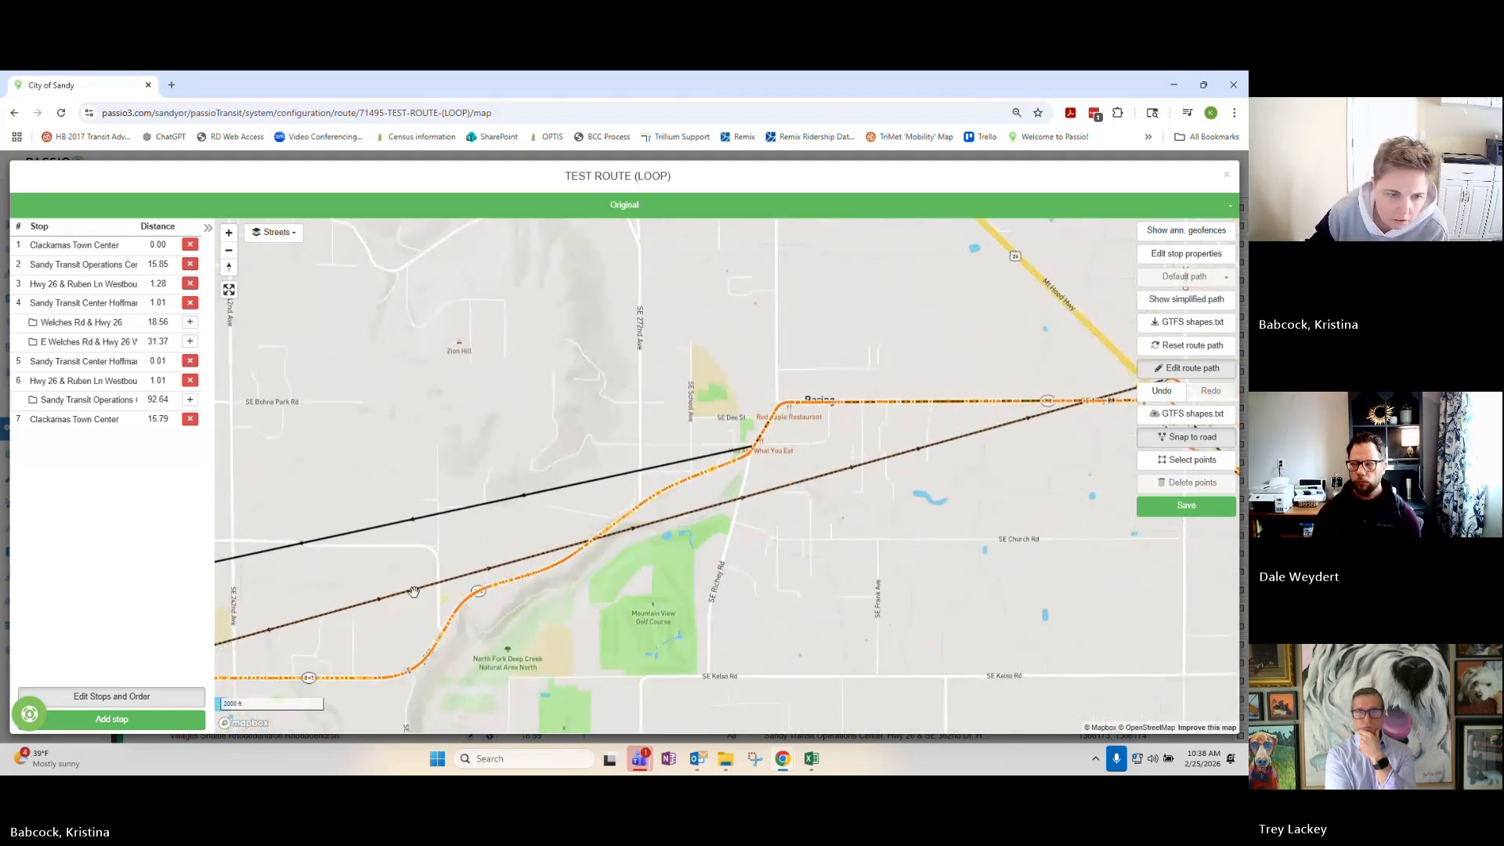
drag(413, 592, 442, 638)
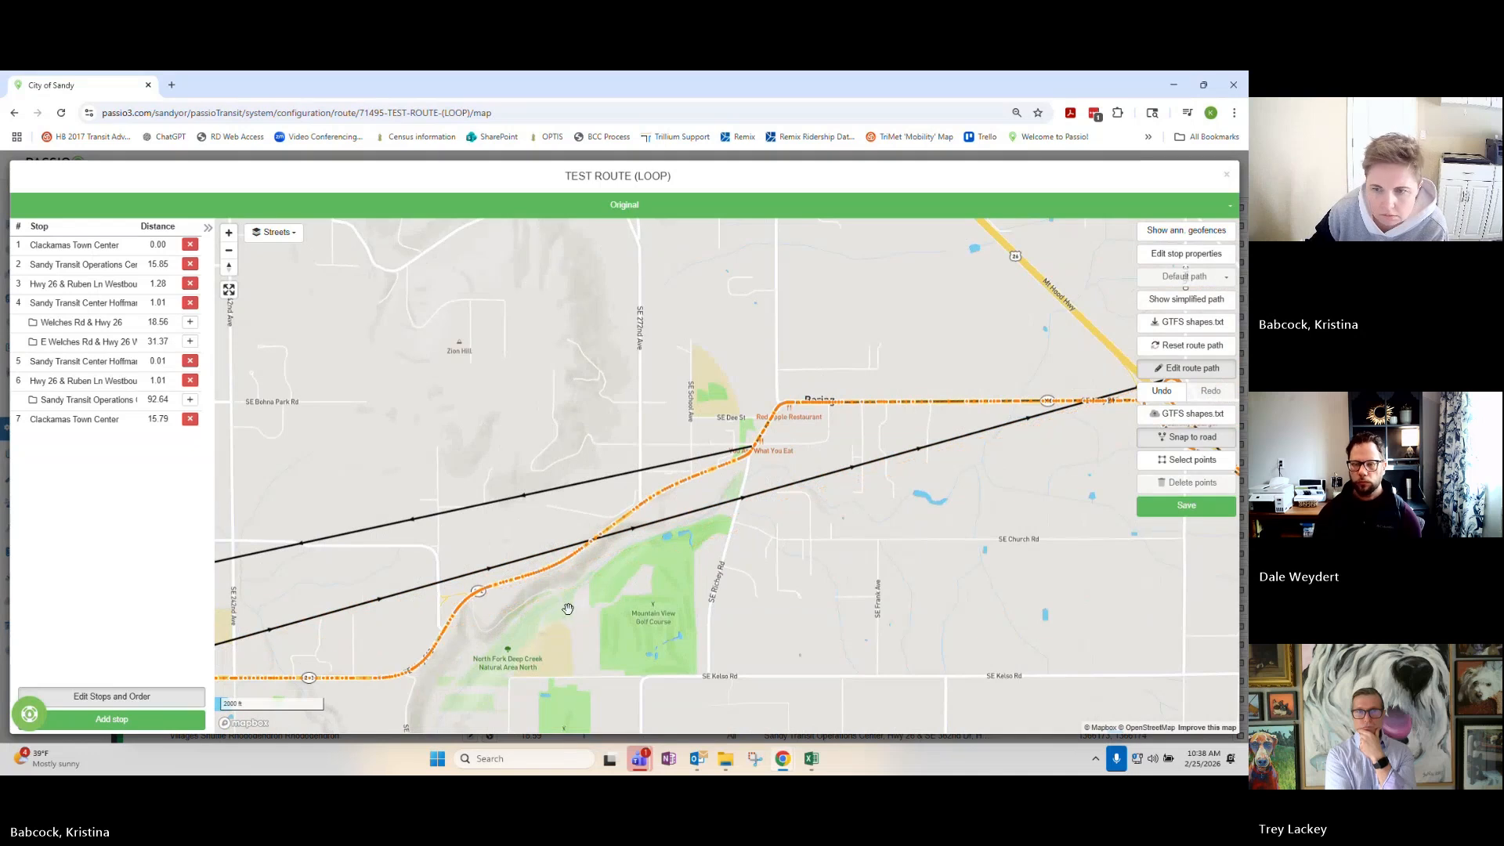
click(1151, 510)
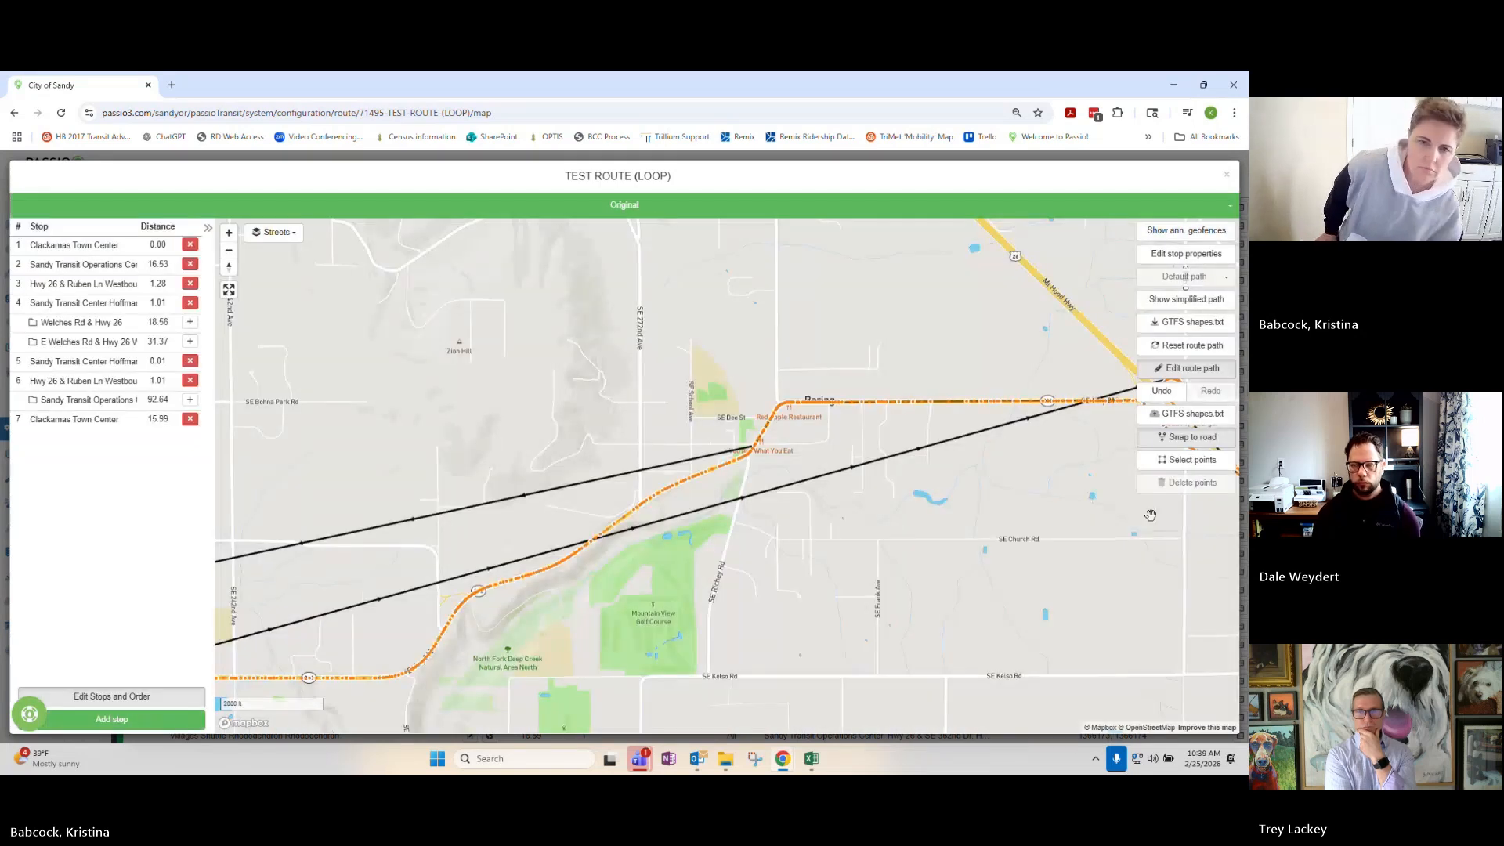
Delete the path points of the detour running south of Damascus Square, and save the path.
drag(466, 519, 1040, 439)
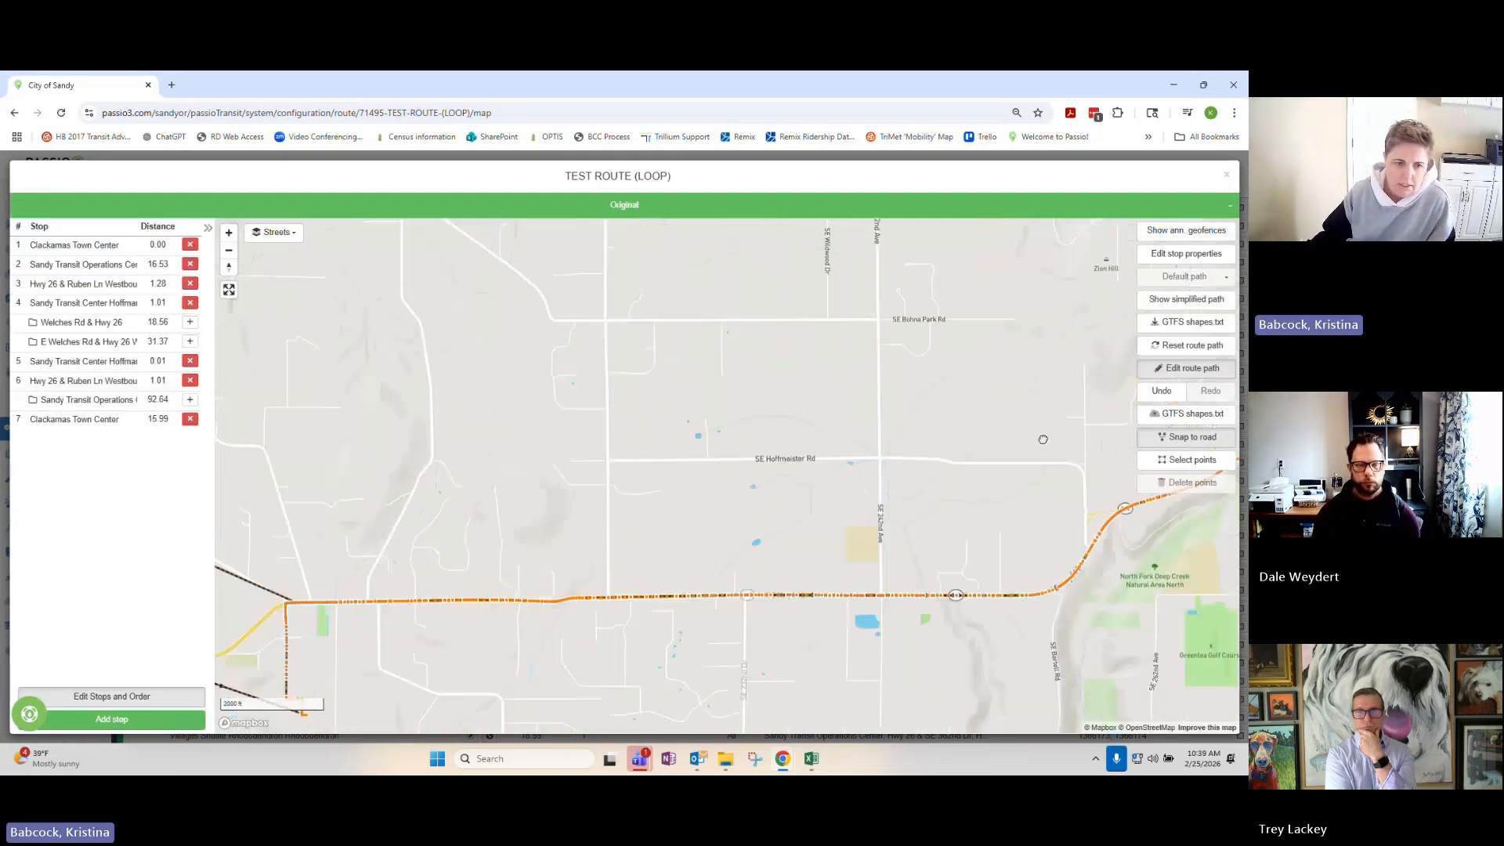
drag(713, 410, 1150, 300)
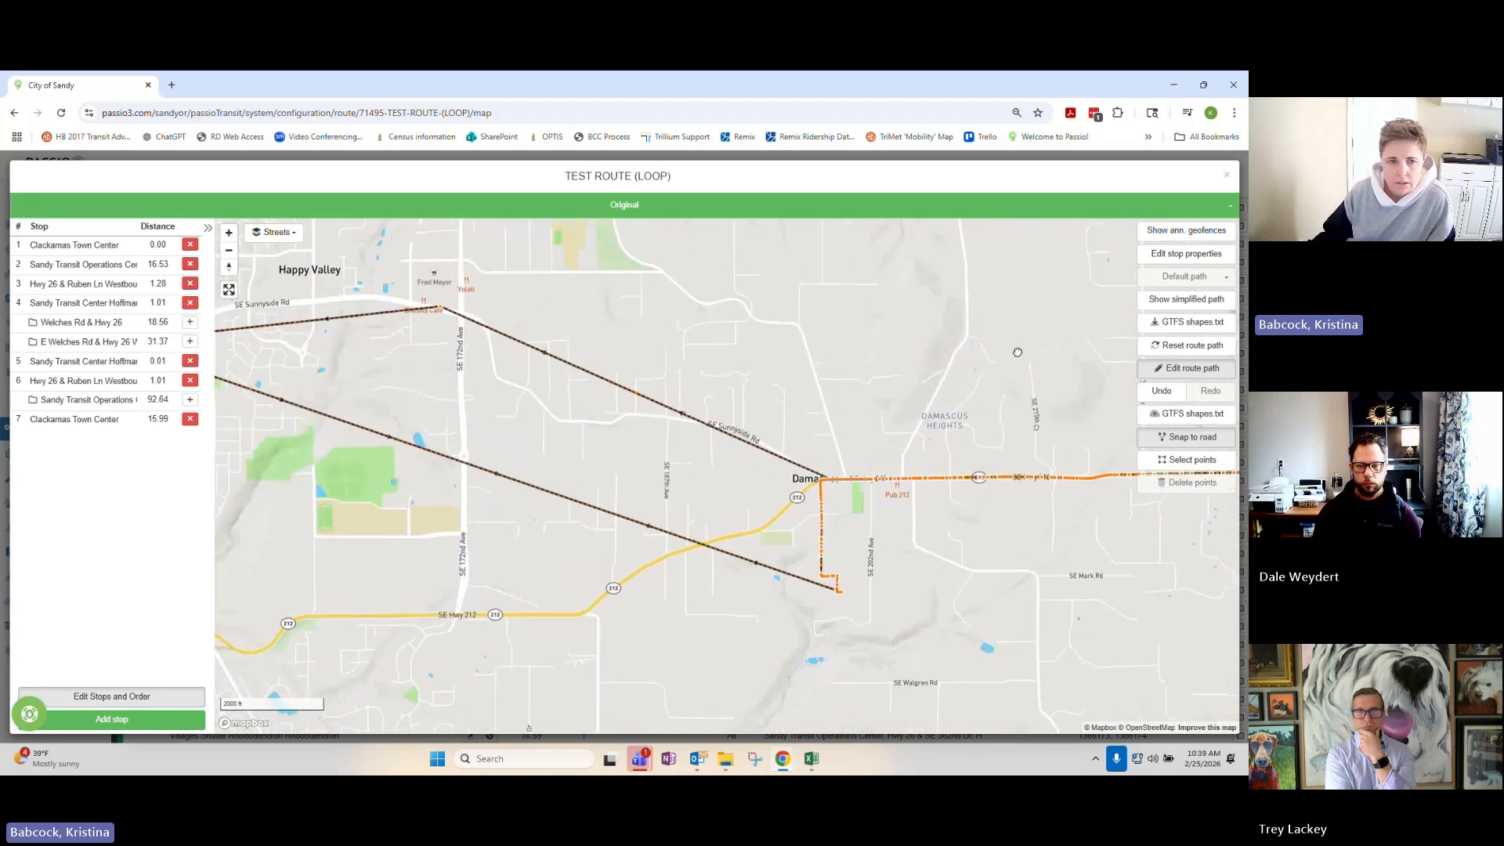
drag(1018, 353, 1245, 367)
scroll(1000, 406, down, 3)
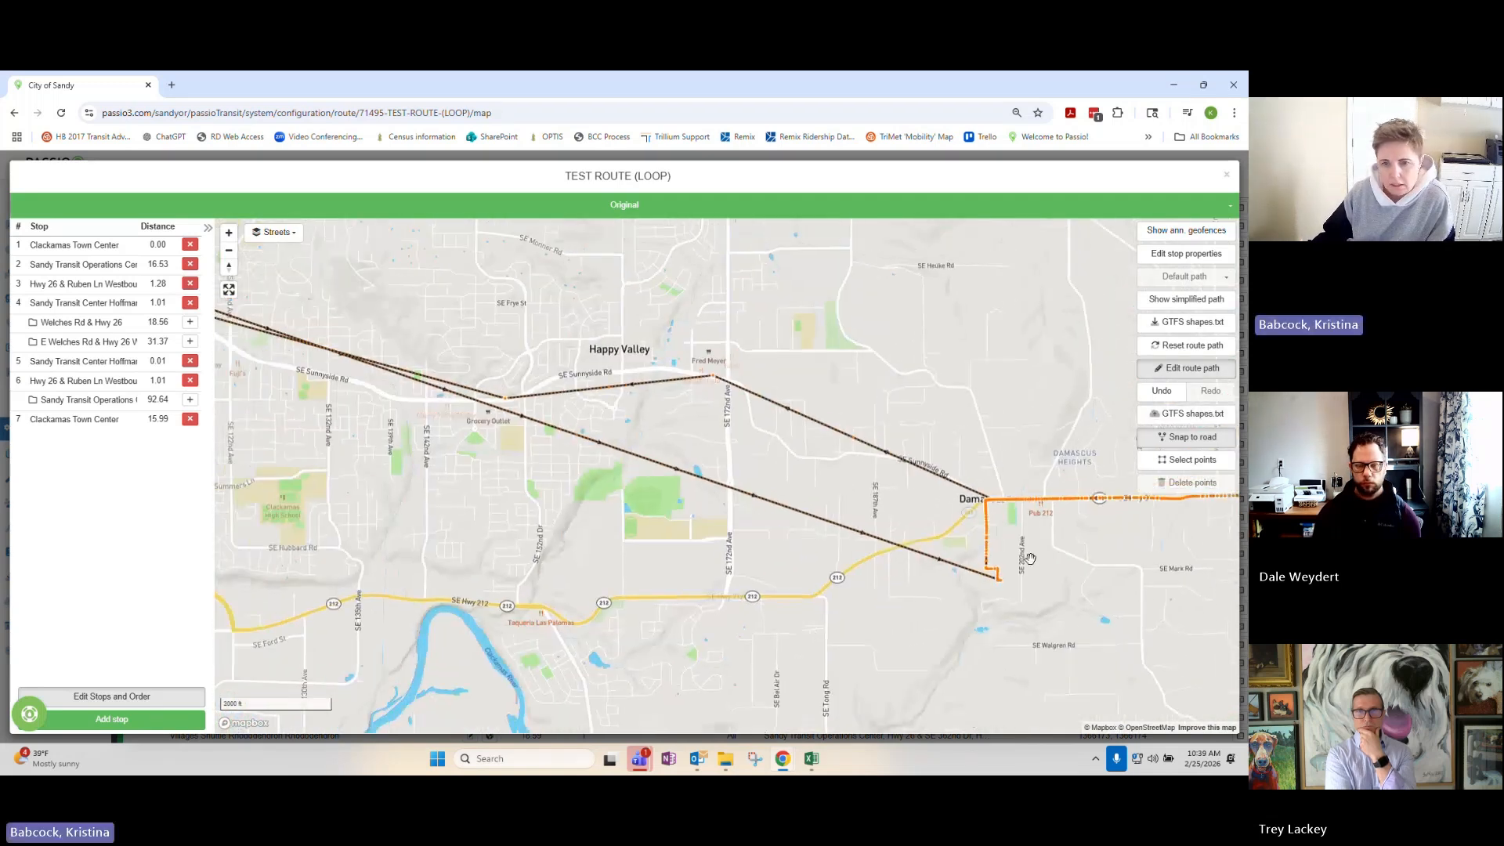
scroll(998, 616, up, 7)
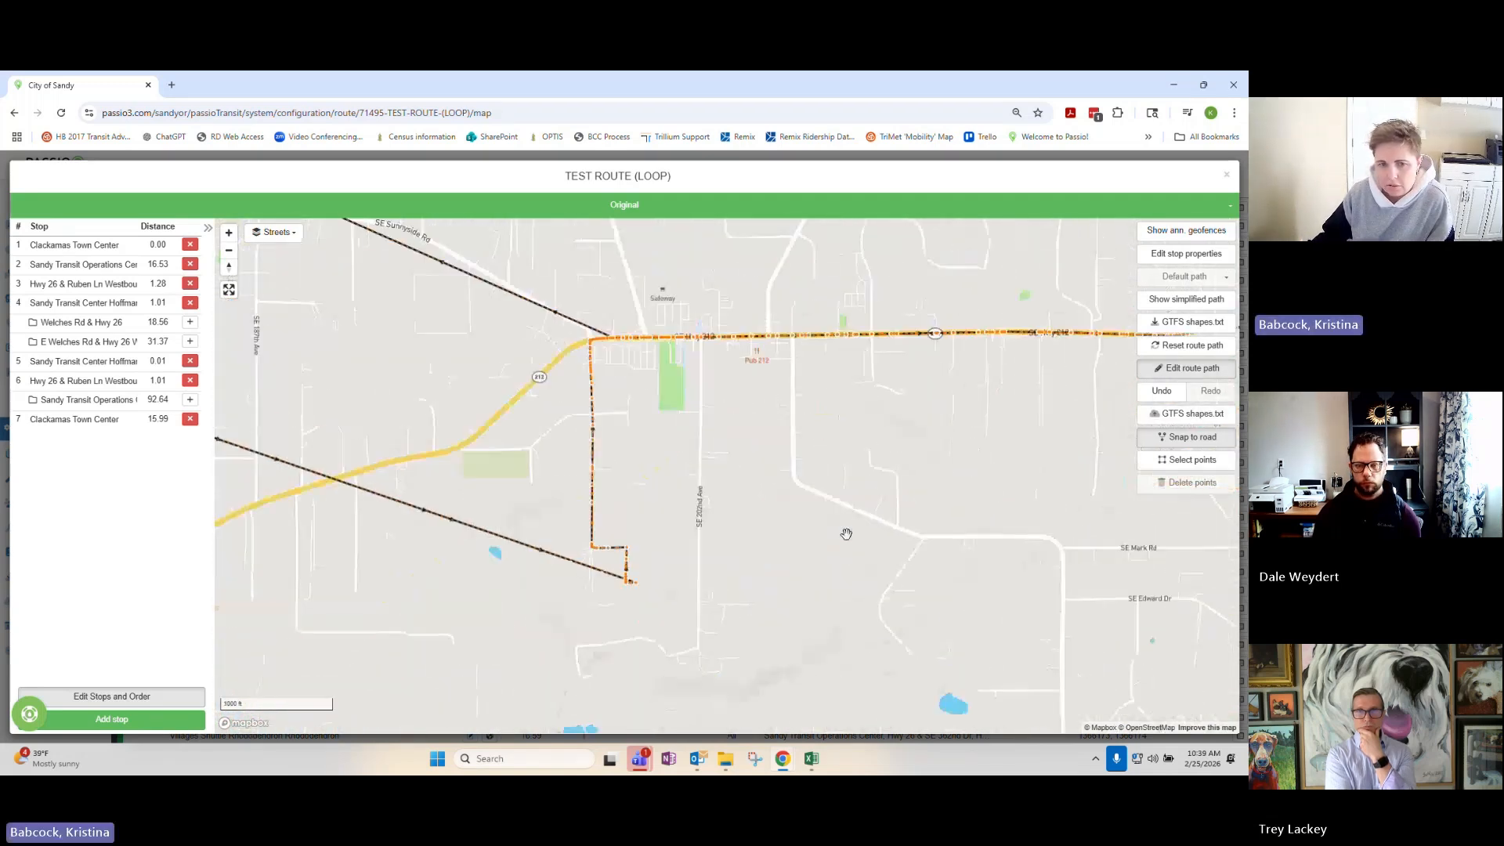
drag(998, 616, 1243, 550)
scroll(683, 561, down, 3)
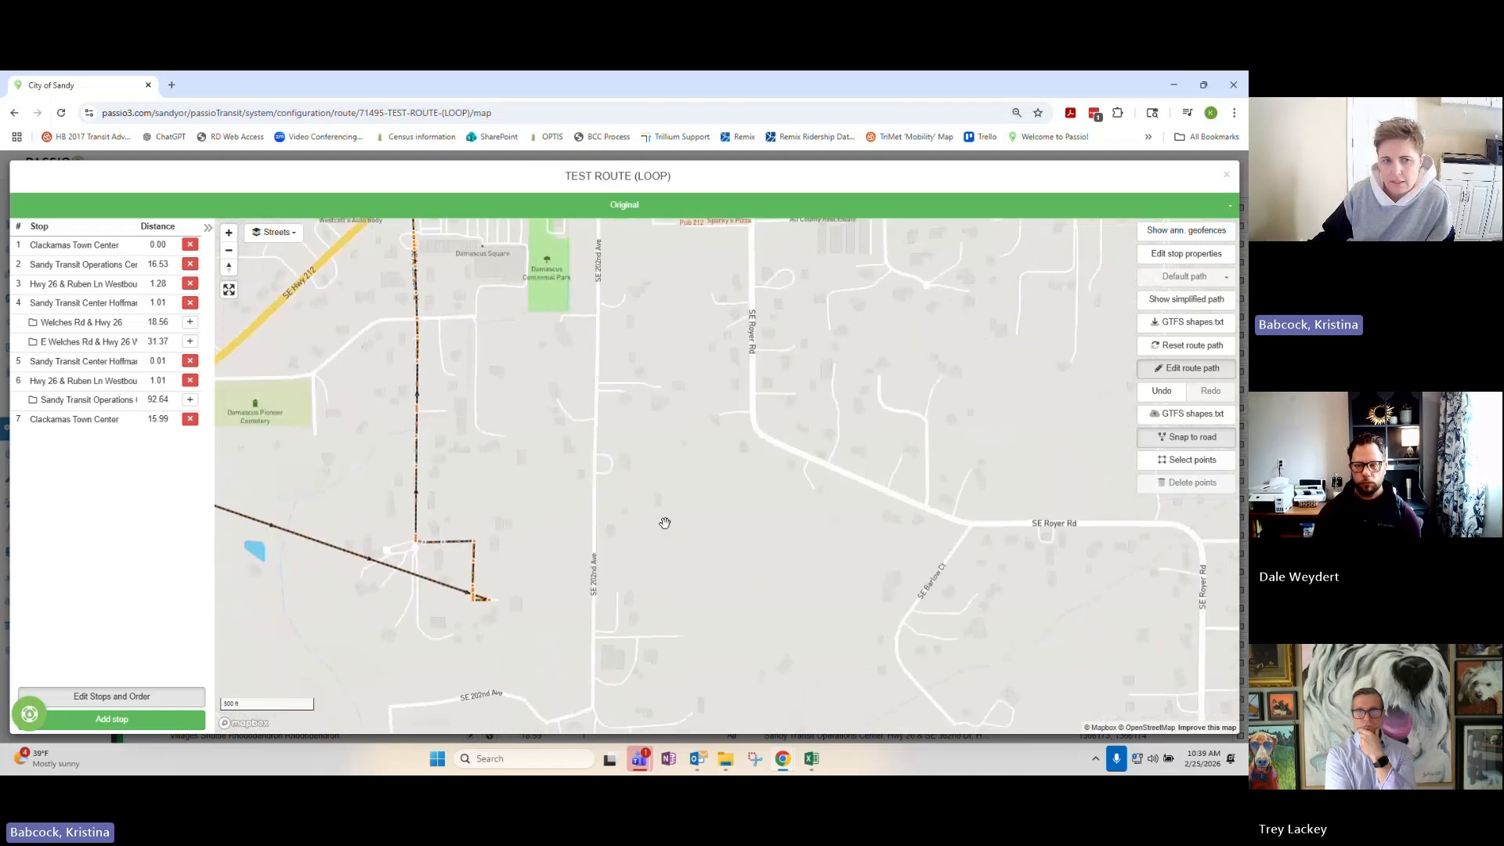
drag(665, 502, 662, 514)
scroll(663, 513, down, 2)
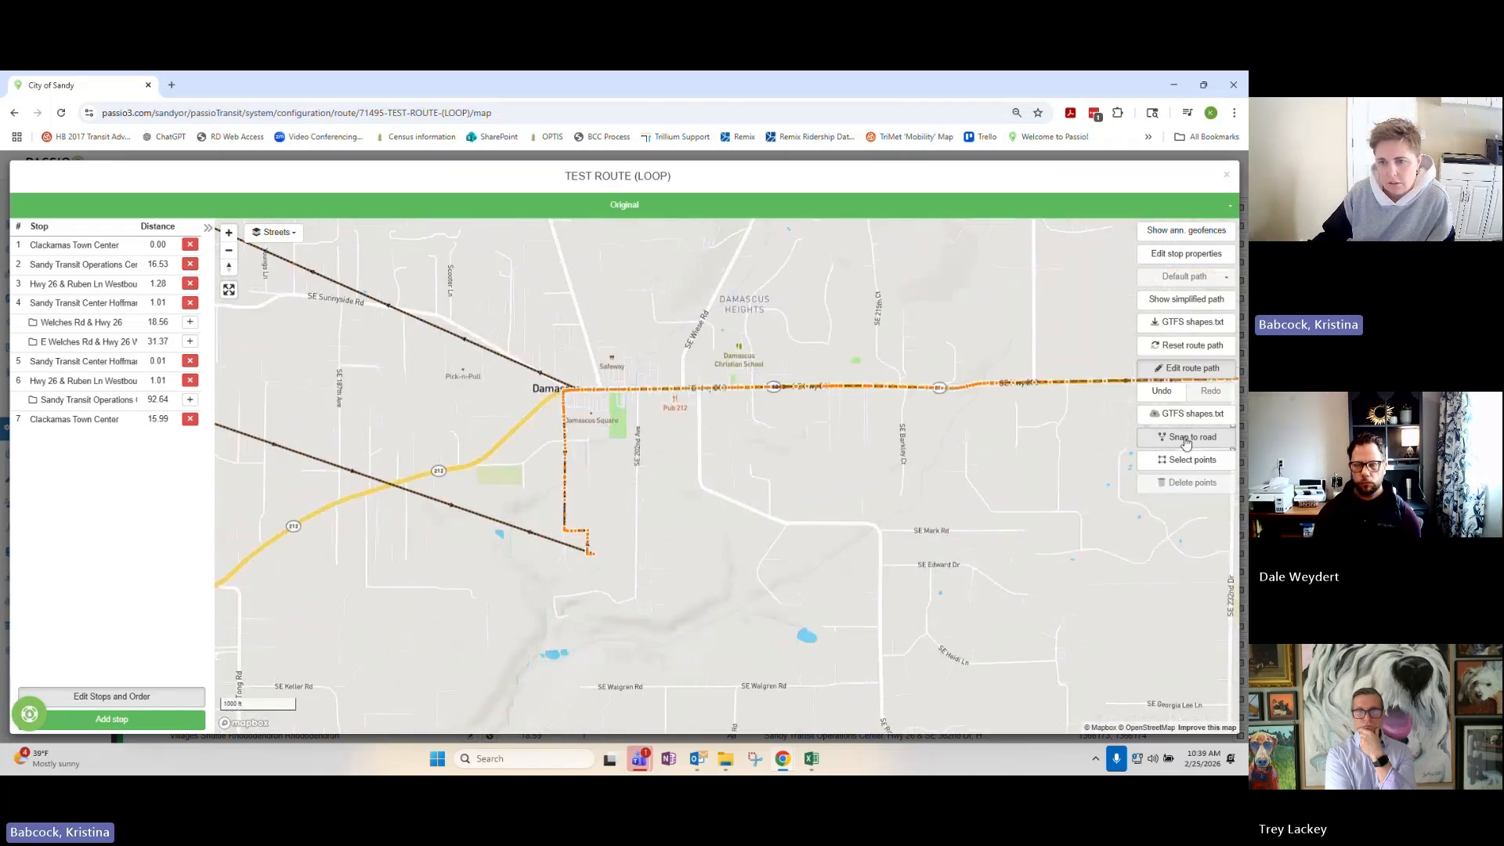
drag(463, 319, 709, 622)
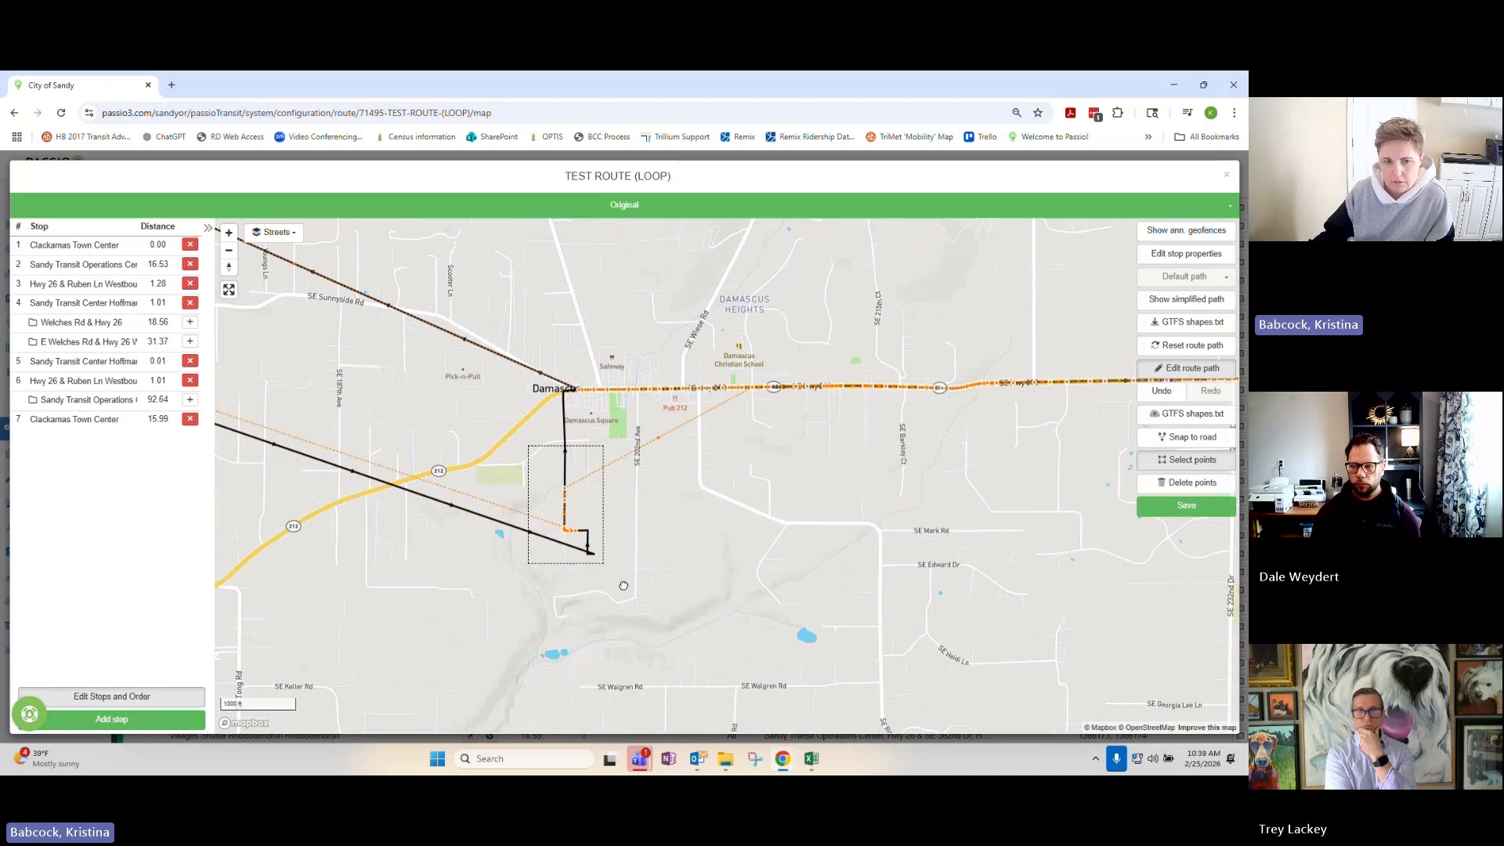
drag(623, 586, 662, 603)
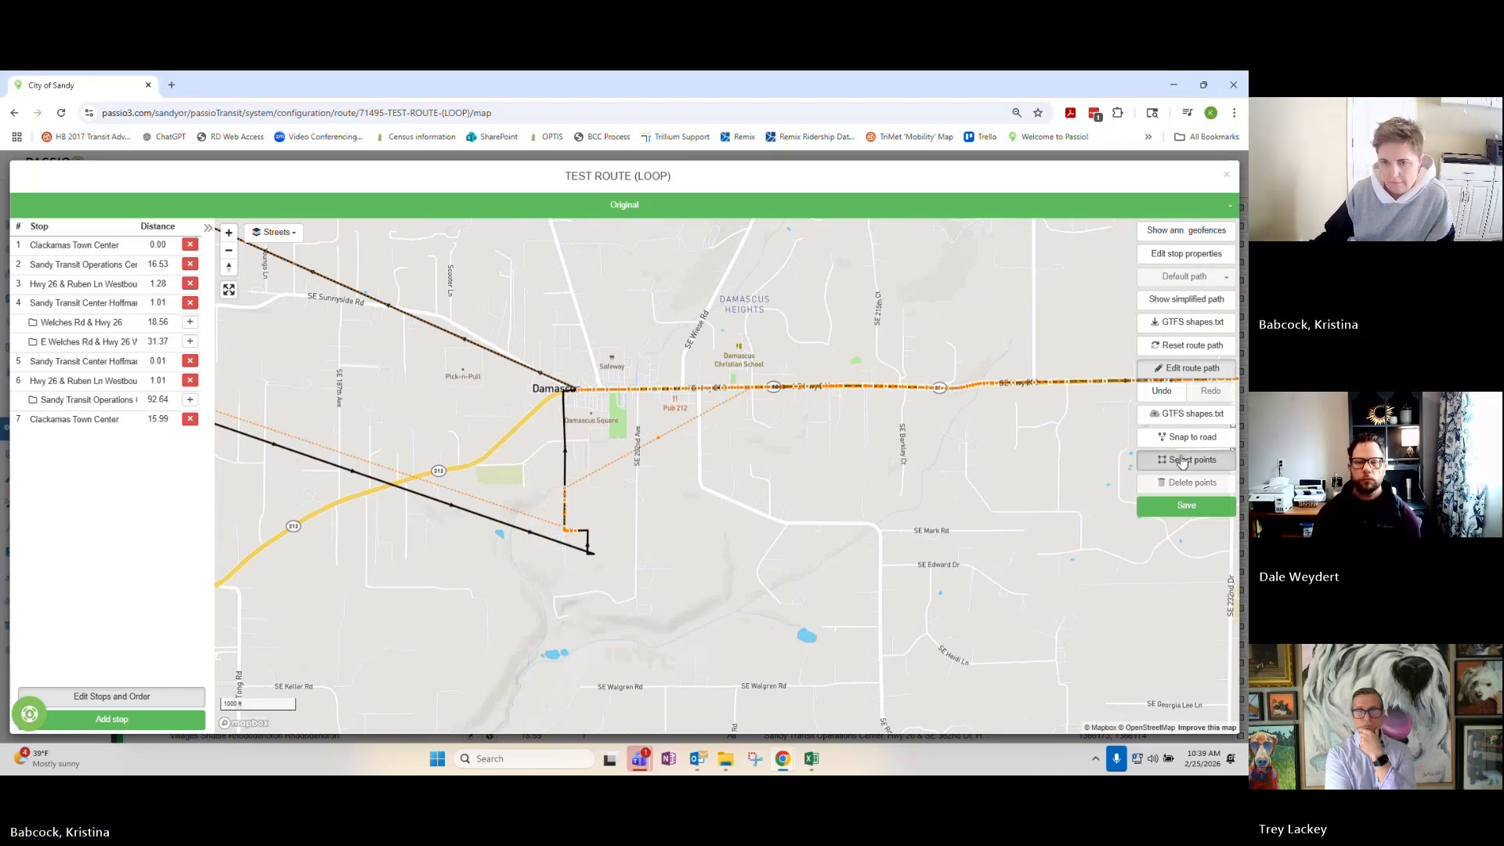
drag(538, 468, 633, 559)
click(1179, 505)
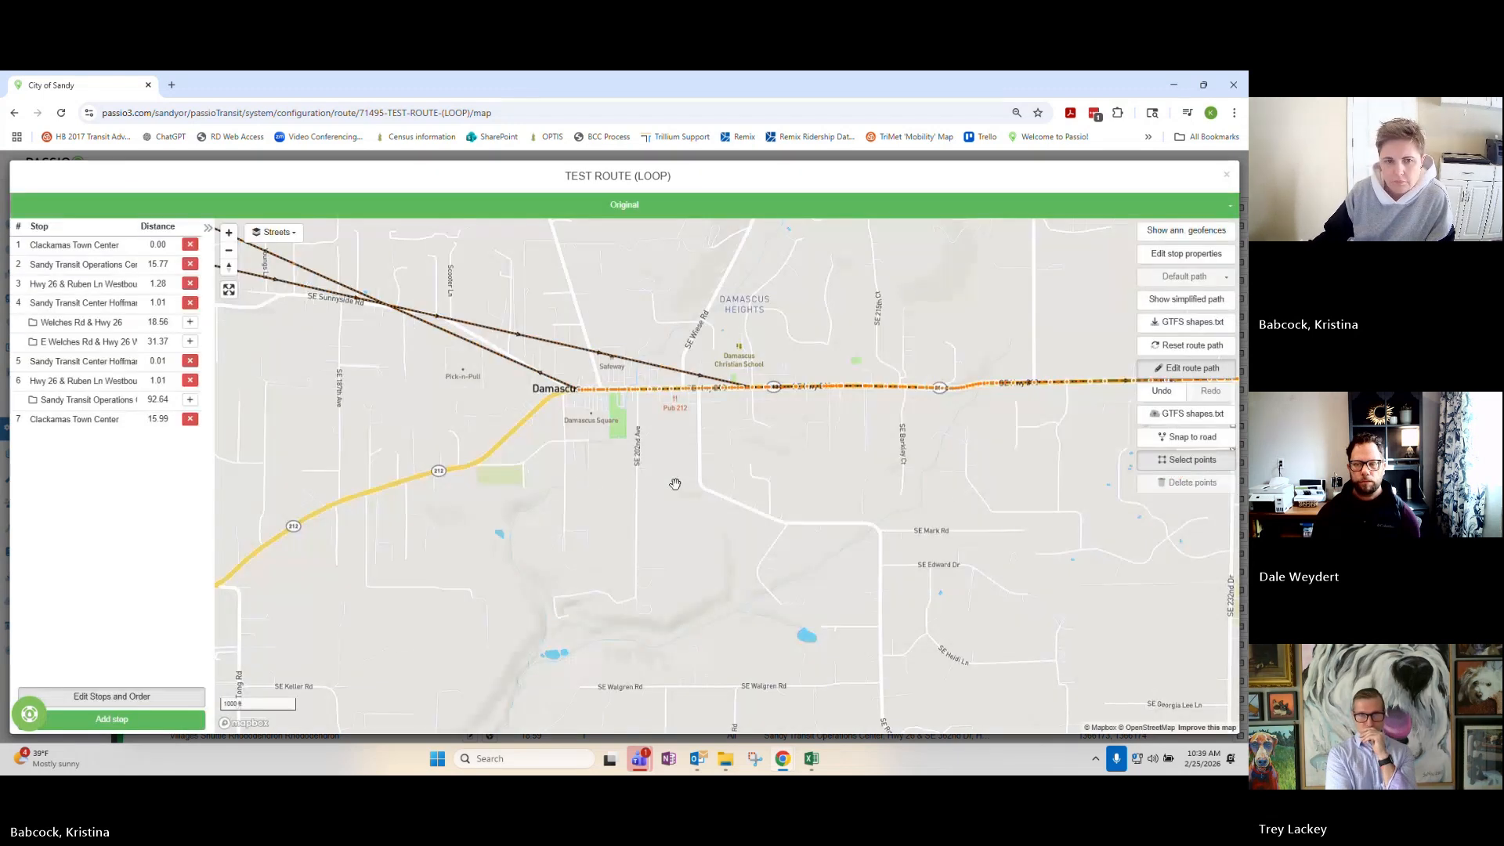
Snap the stray path line between Damascus and the Fred Meyer in Happy Valley onto SE Sunnyside Rd.
drag(555, 482, 738, 627)
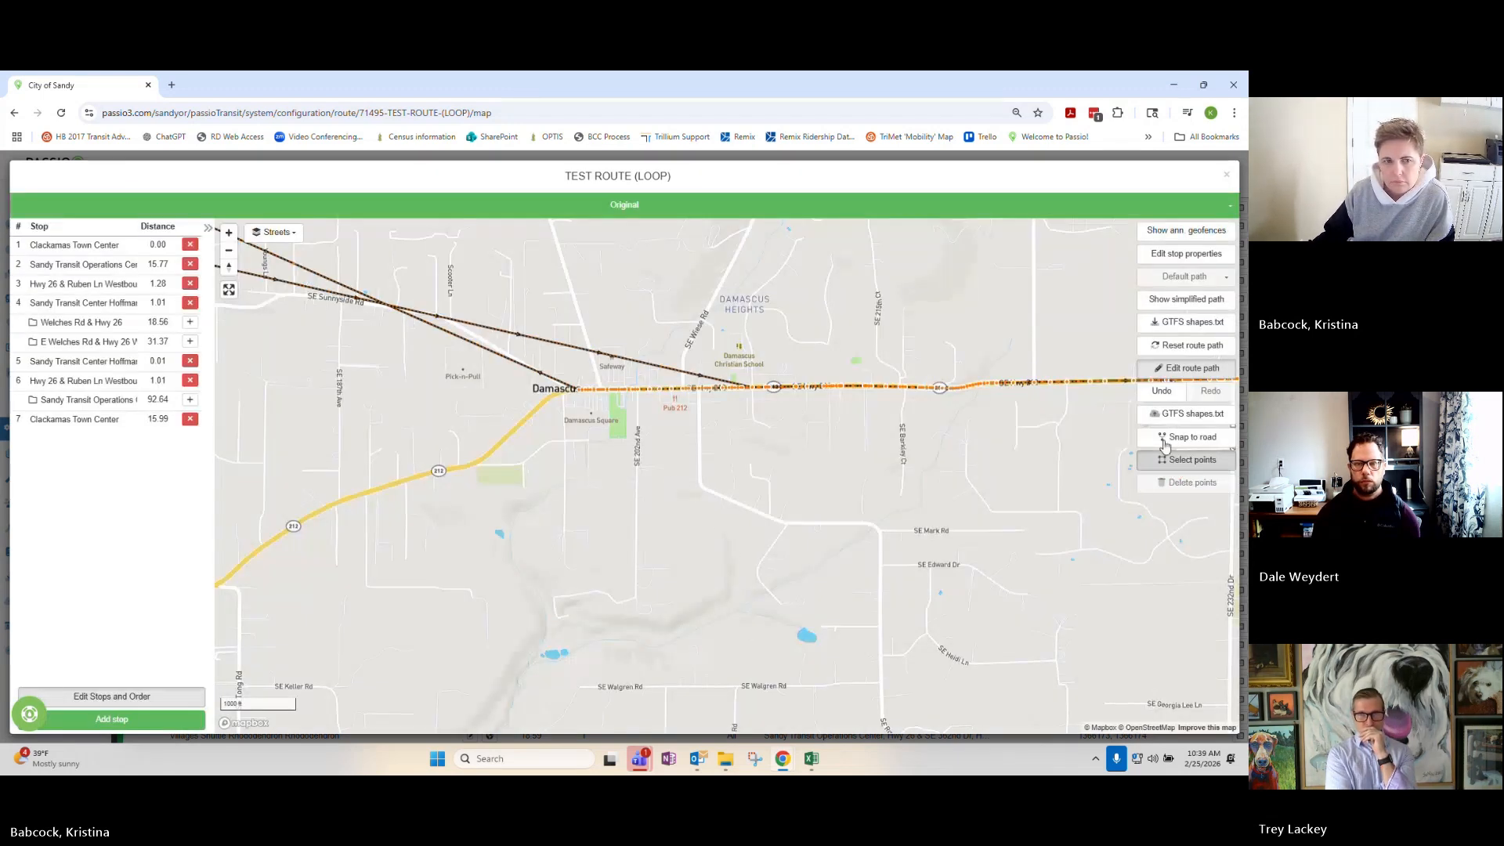
click(1164, 459)
drag(509, 337, 1002, 565)
click(1184, 439)
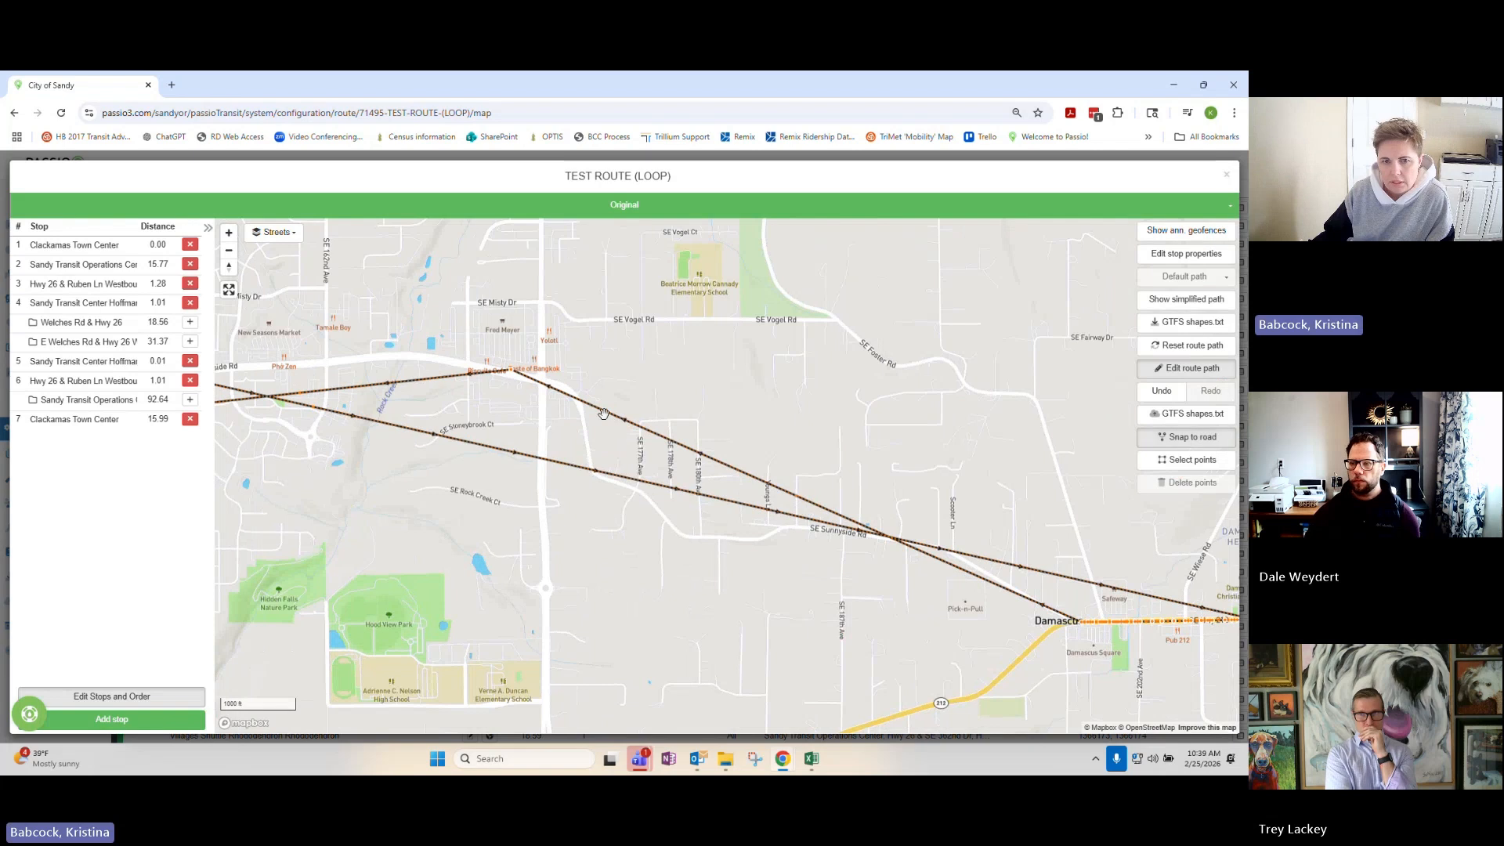
click(511, 370)
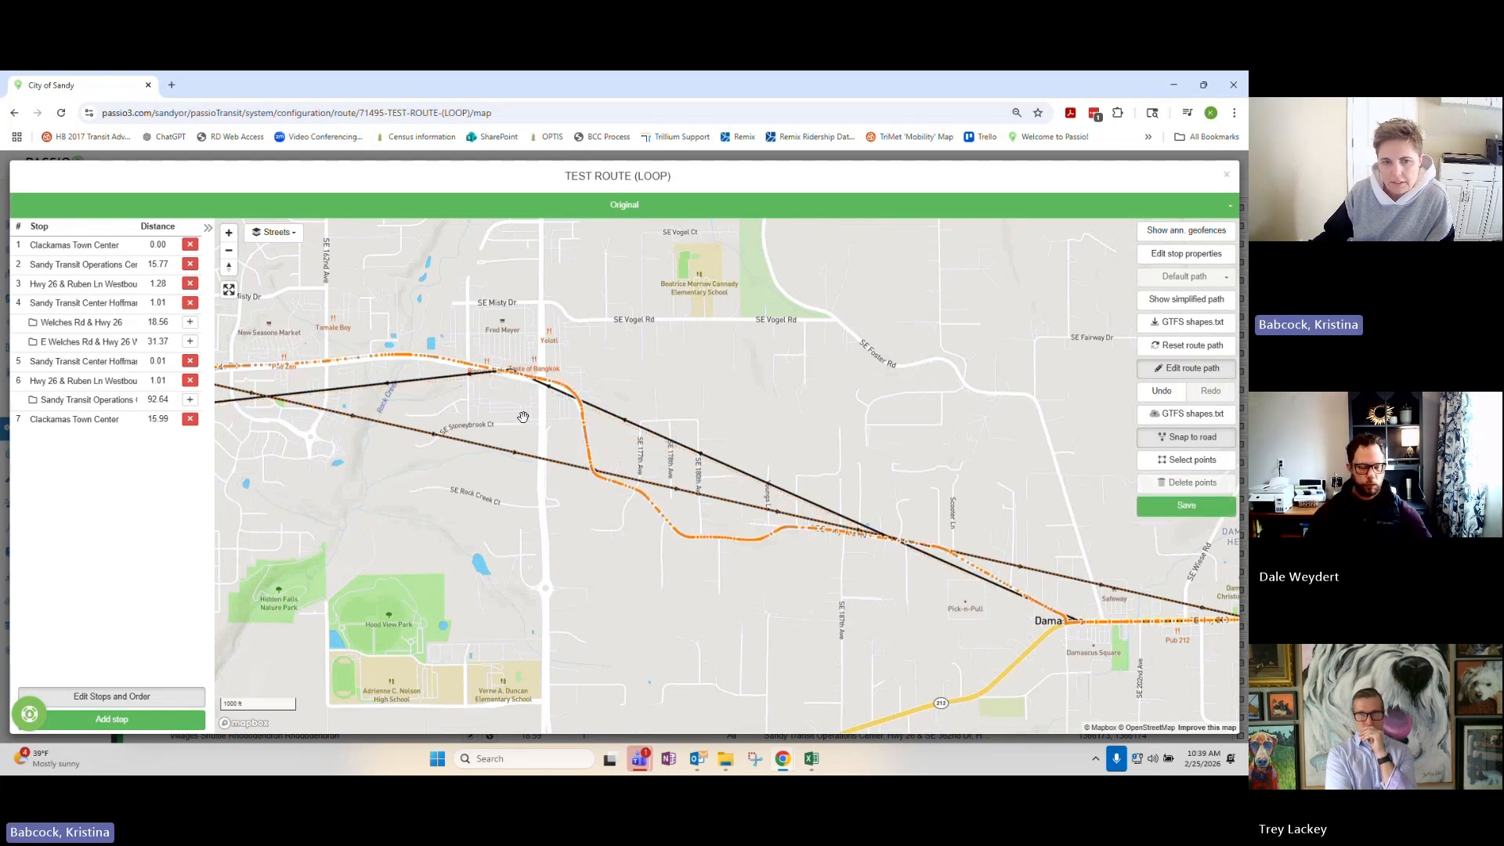
Snap the stray path lines near Mount Talbert Nature Park and Happy Valley Station onto SE Sunnyside Rd, and save the path.
drag(498, 501, 858, 592)
drag(339, 480, 691, 514)
drag(308, 394, 756, 472)
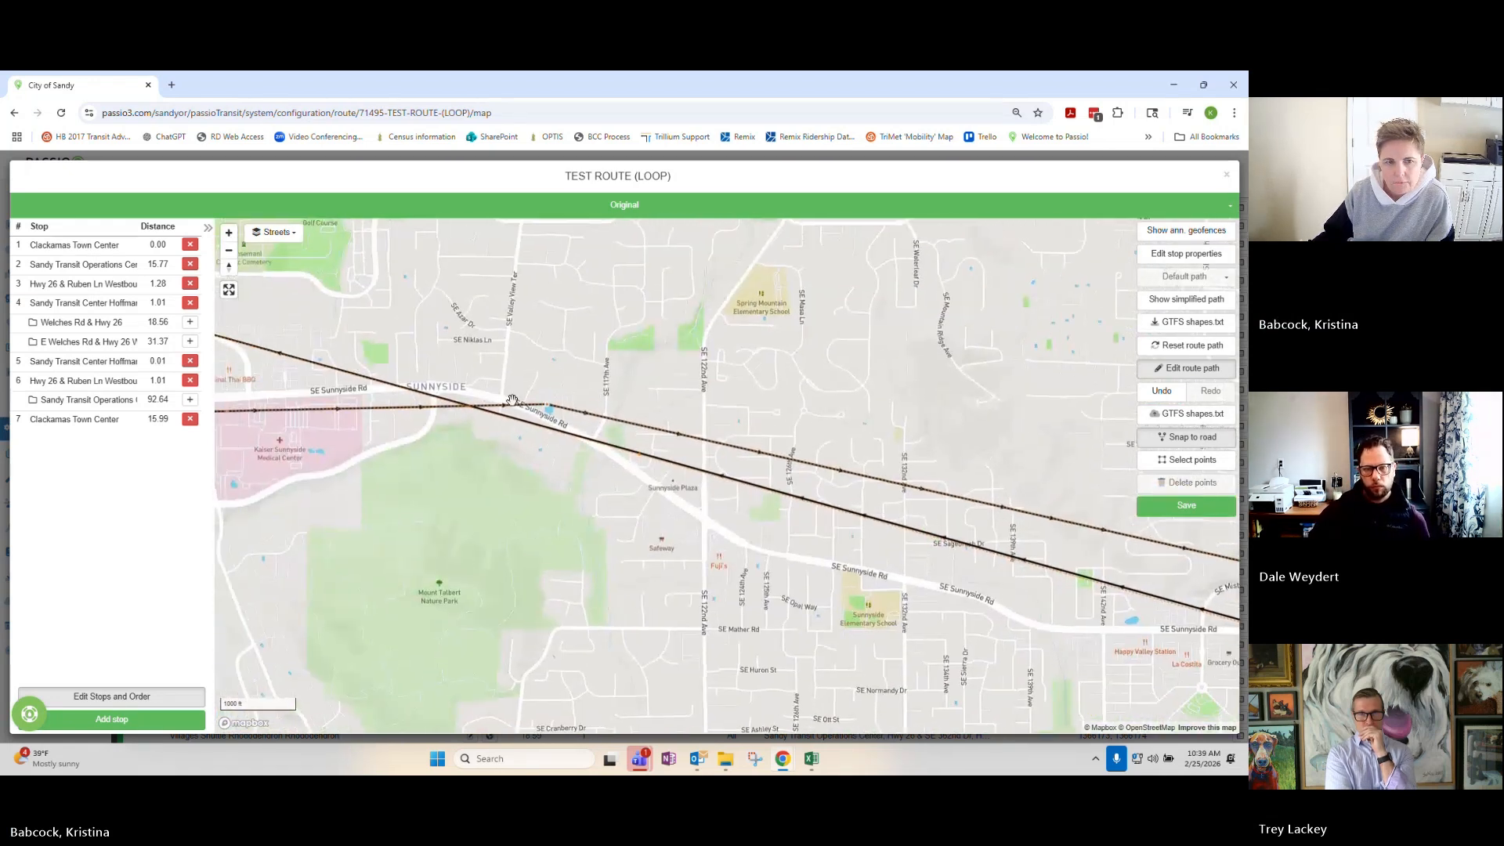
drag(553, 407, 800, 495)
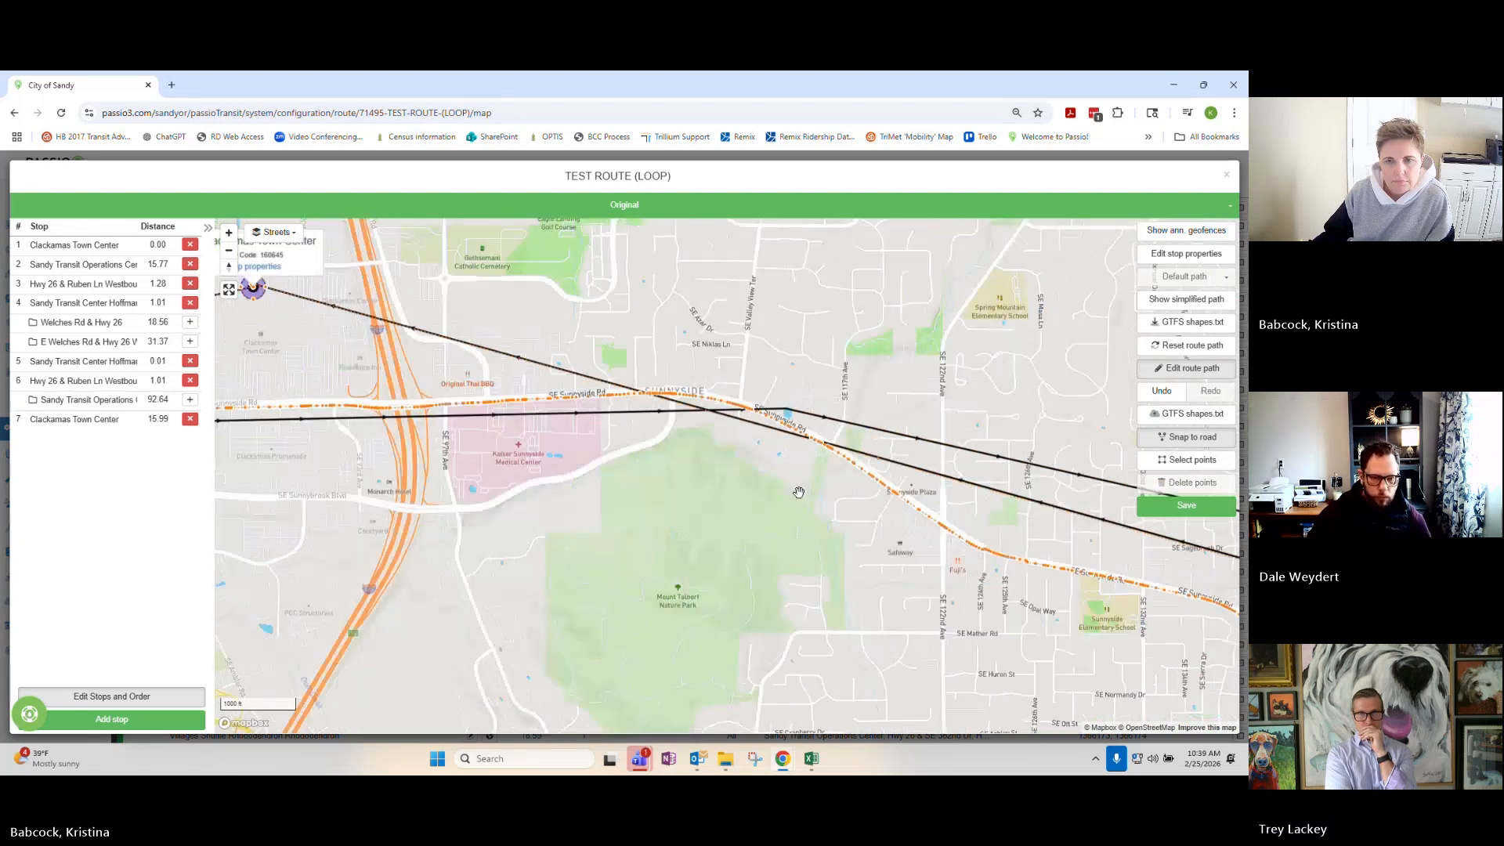
click(1203, 517)
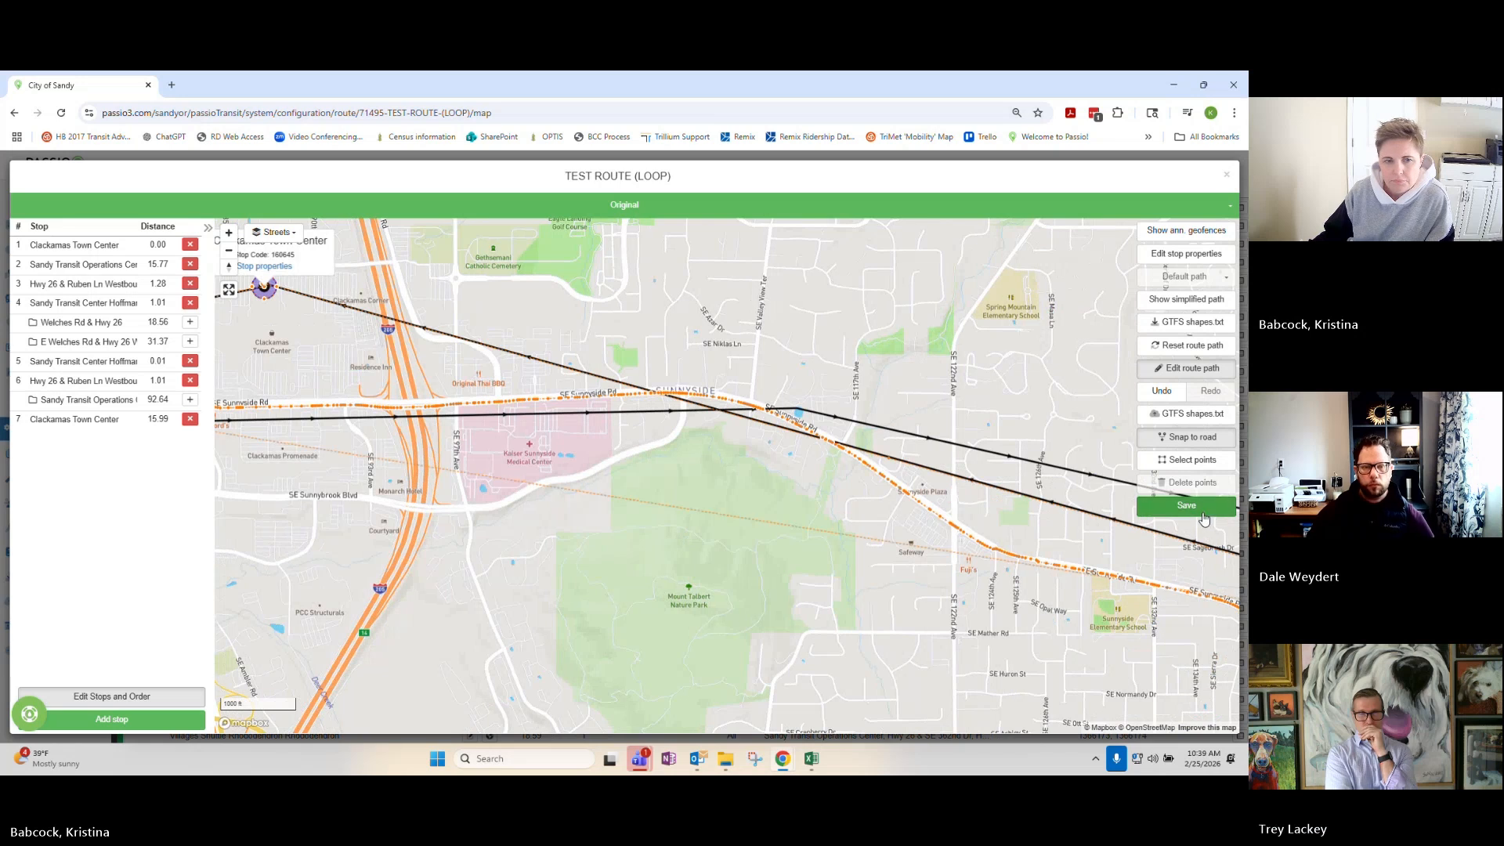
click(1182, 509)
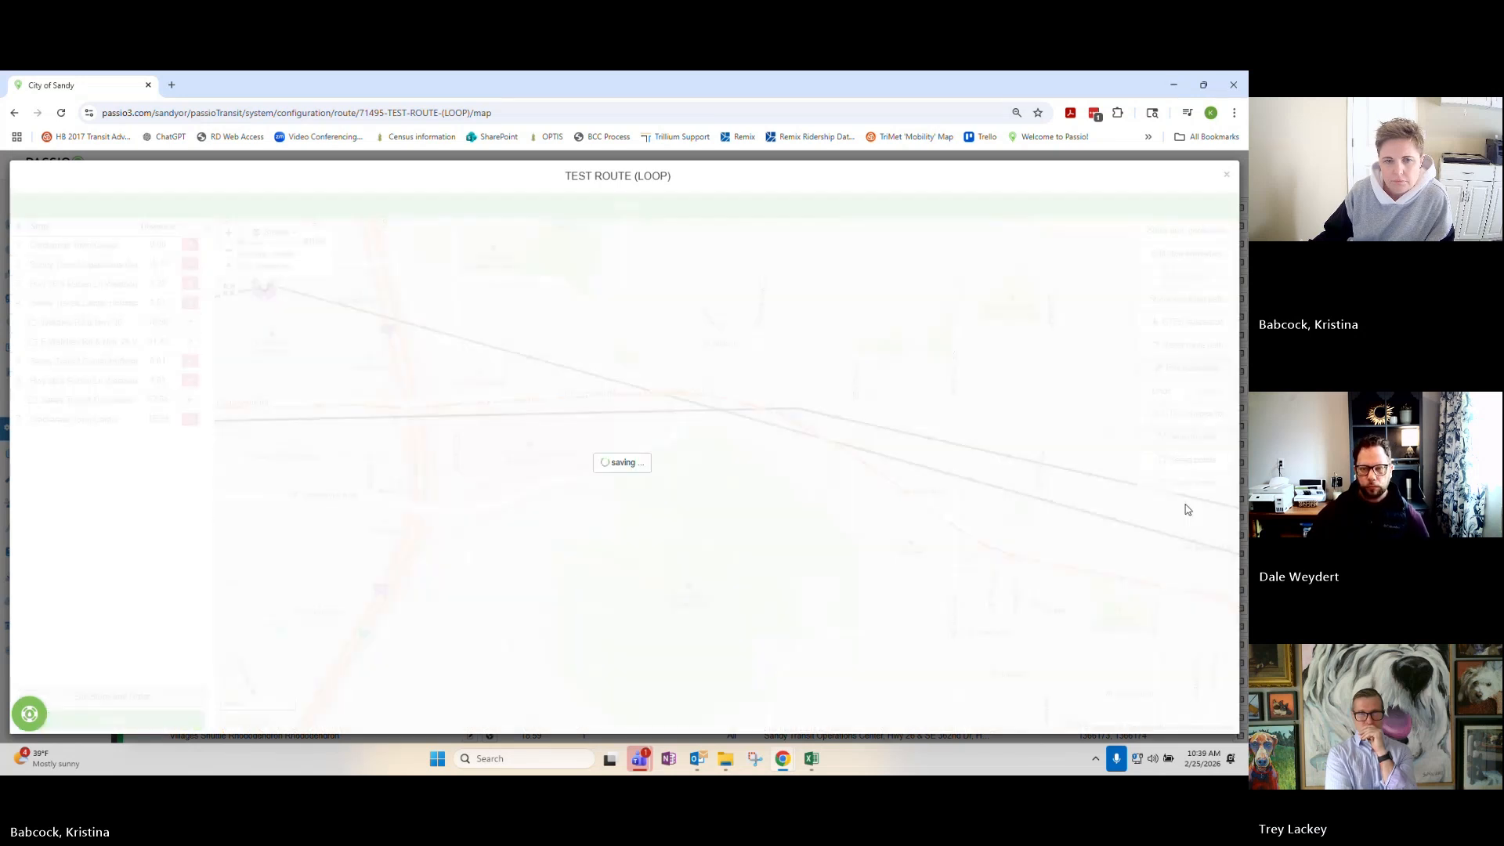
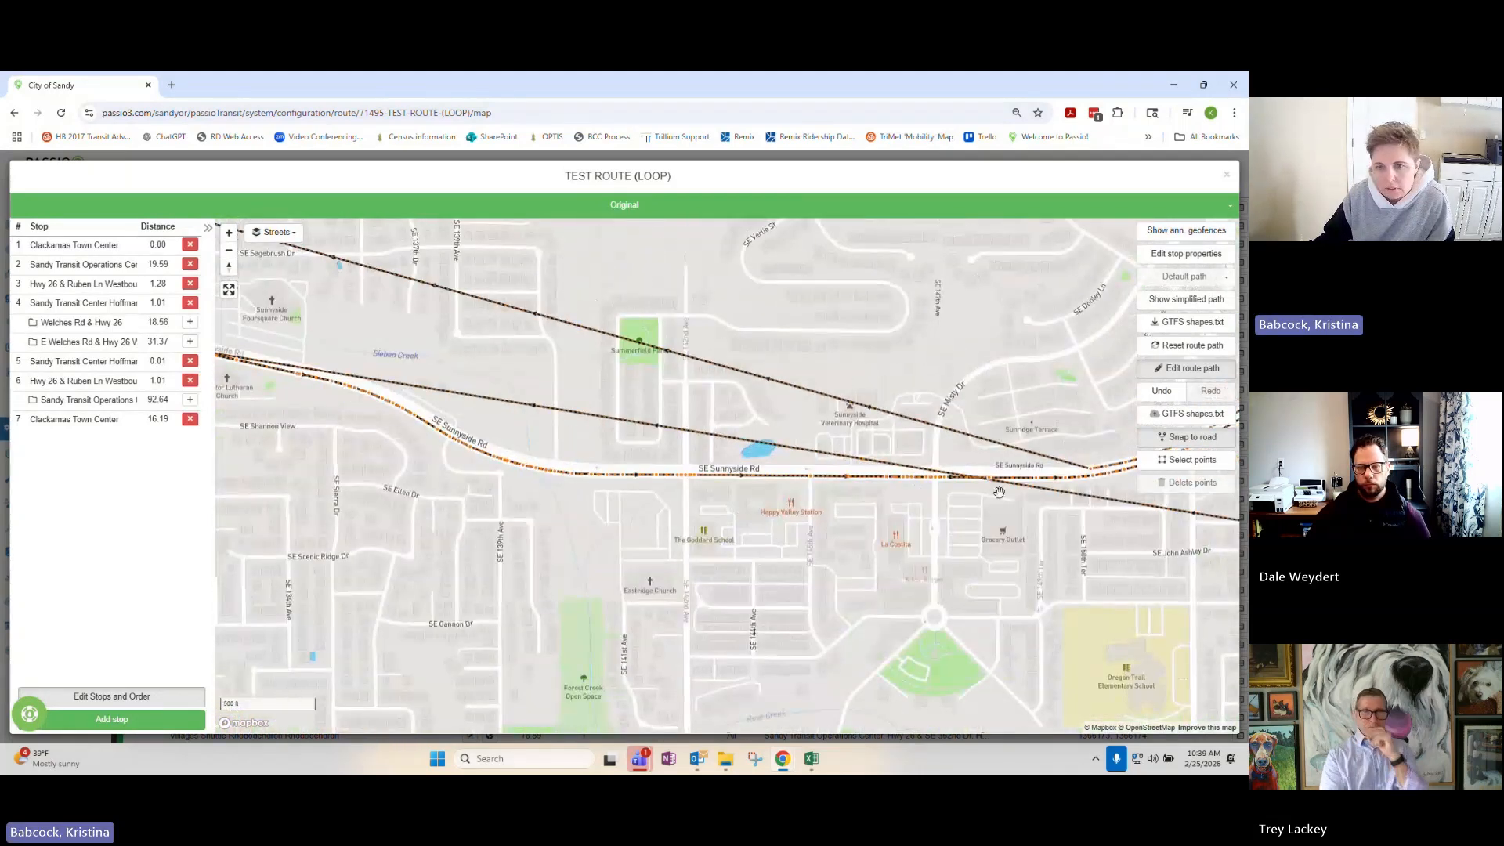
click(859, 538)
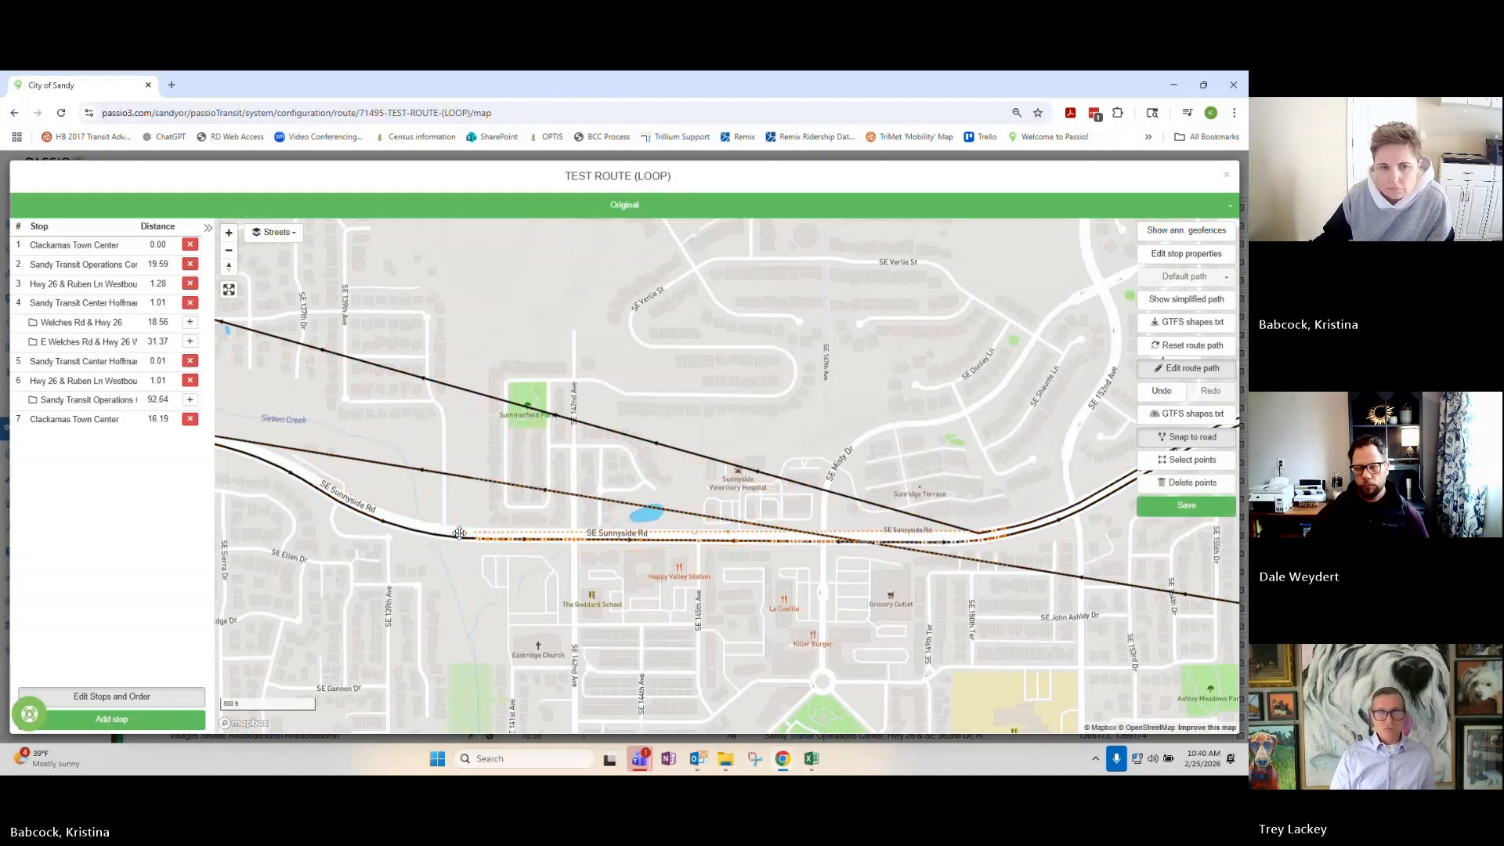
click(1186, 506)
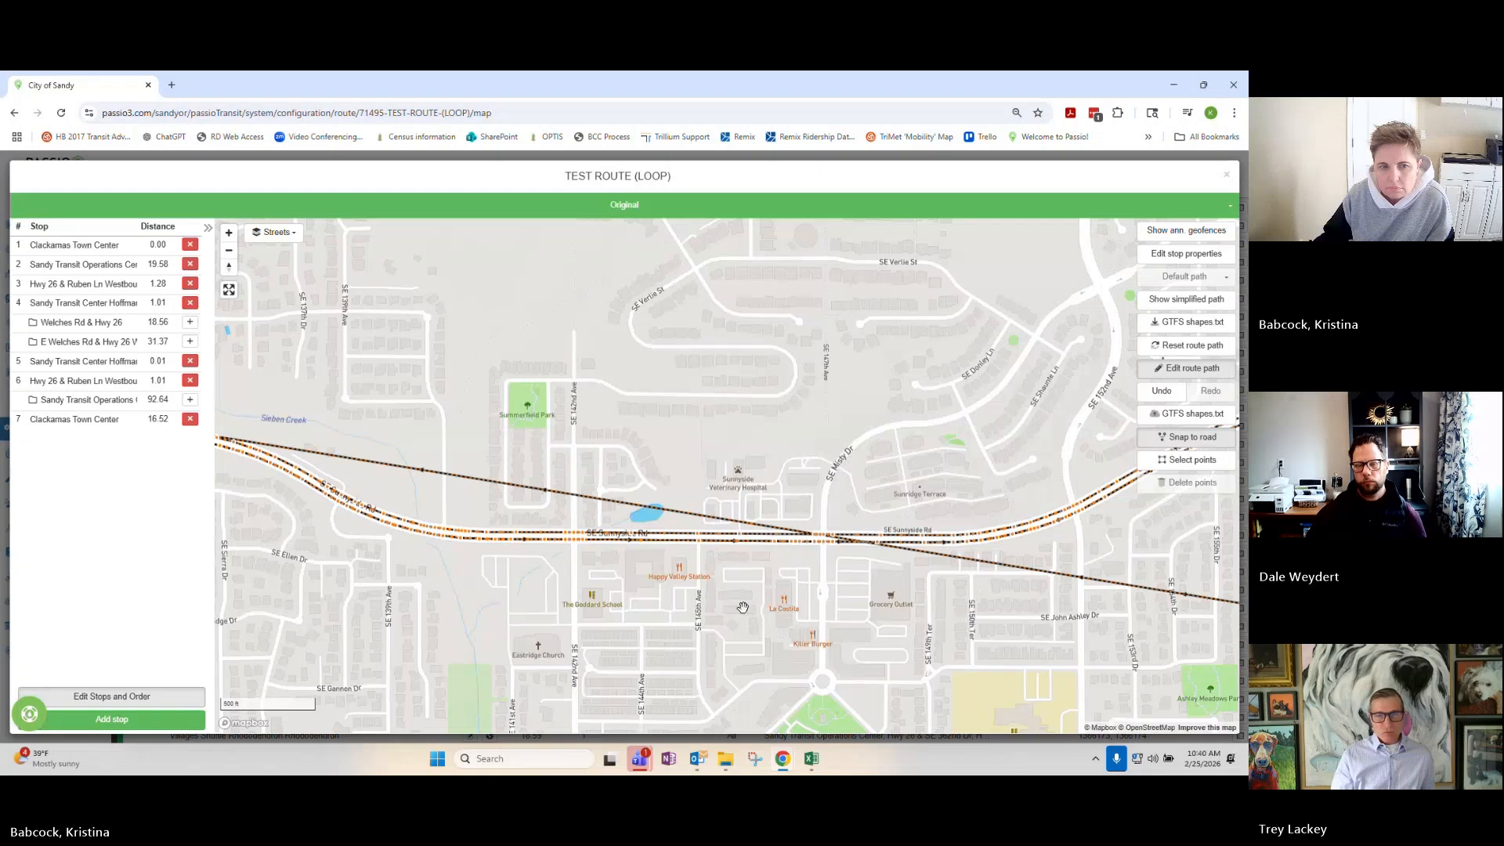
Try to separate the overlapping path points at SE Hwy 212 and SE Rust Way with road snapping on, and undo the moves.
mouse_move(415, 537)
mouse_down()
mouse_move(785, 560)
mouse_move(1003, 618)
mouse_move(408, 540)
mouse_up()
drag(1011, 579, 407, 548)
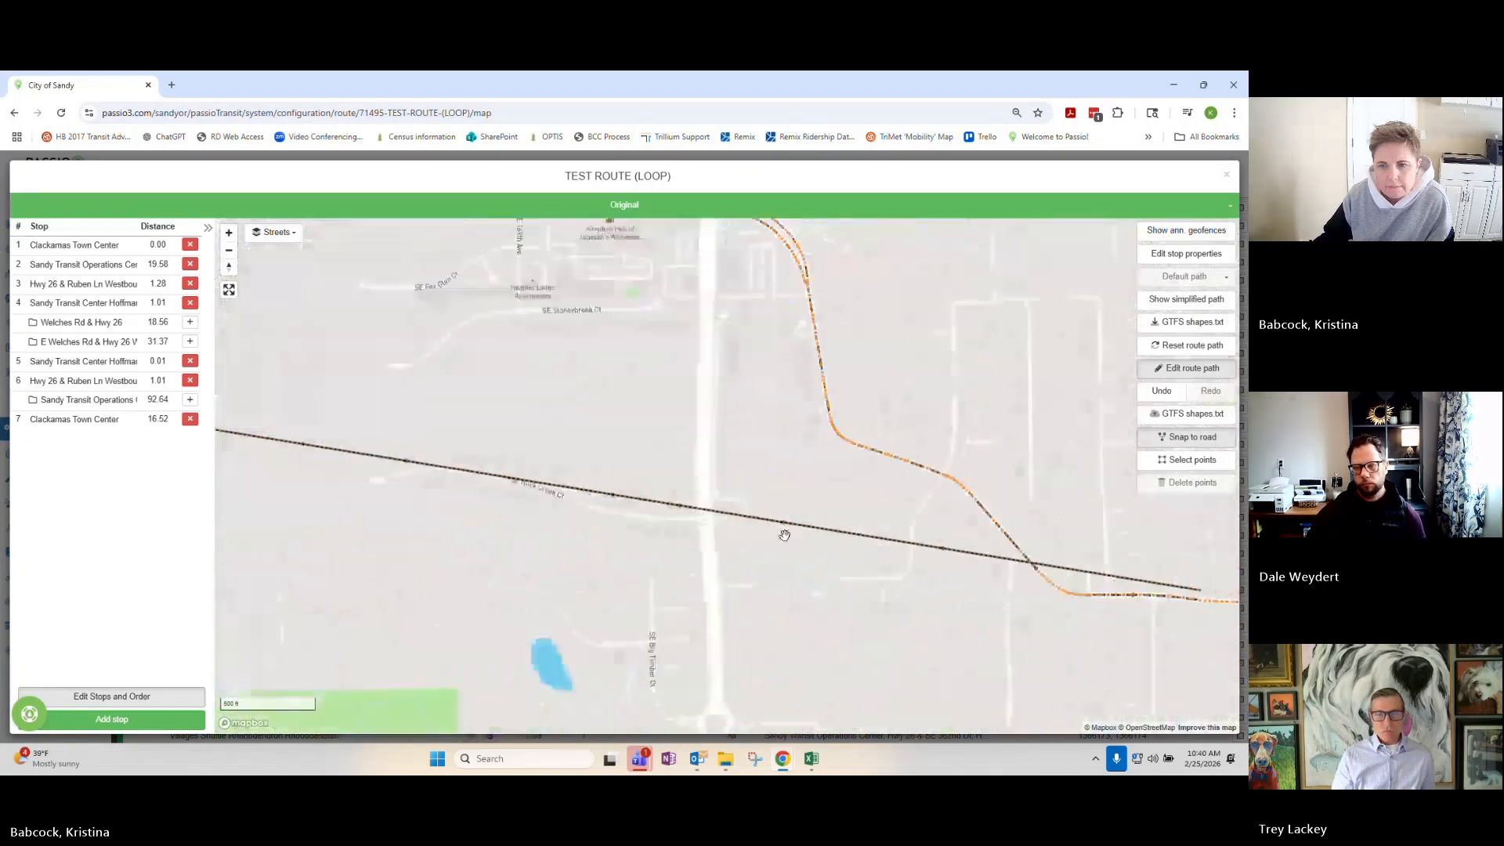
drag(785, 535, 439, 509)
drag(1018, 583, 934, 567)
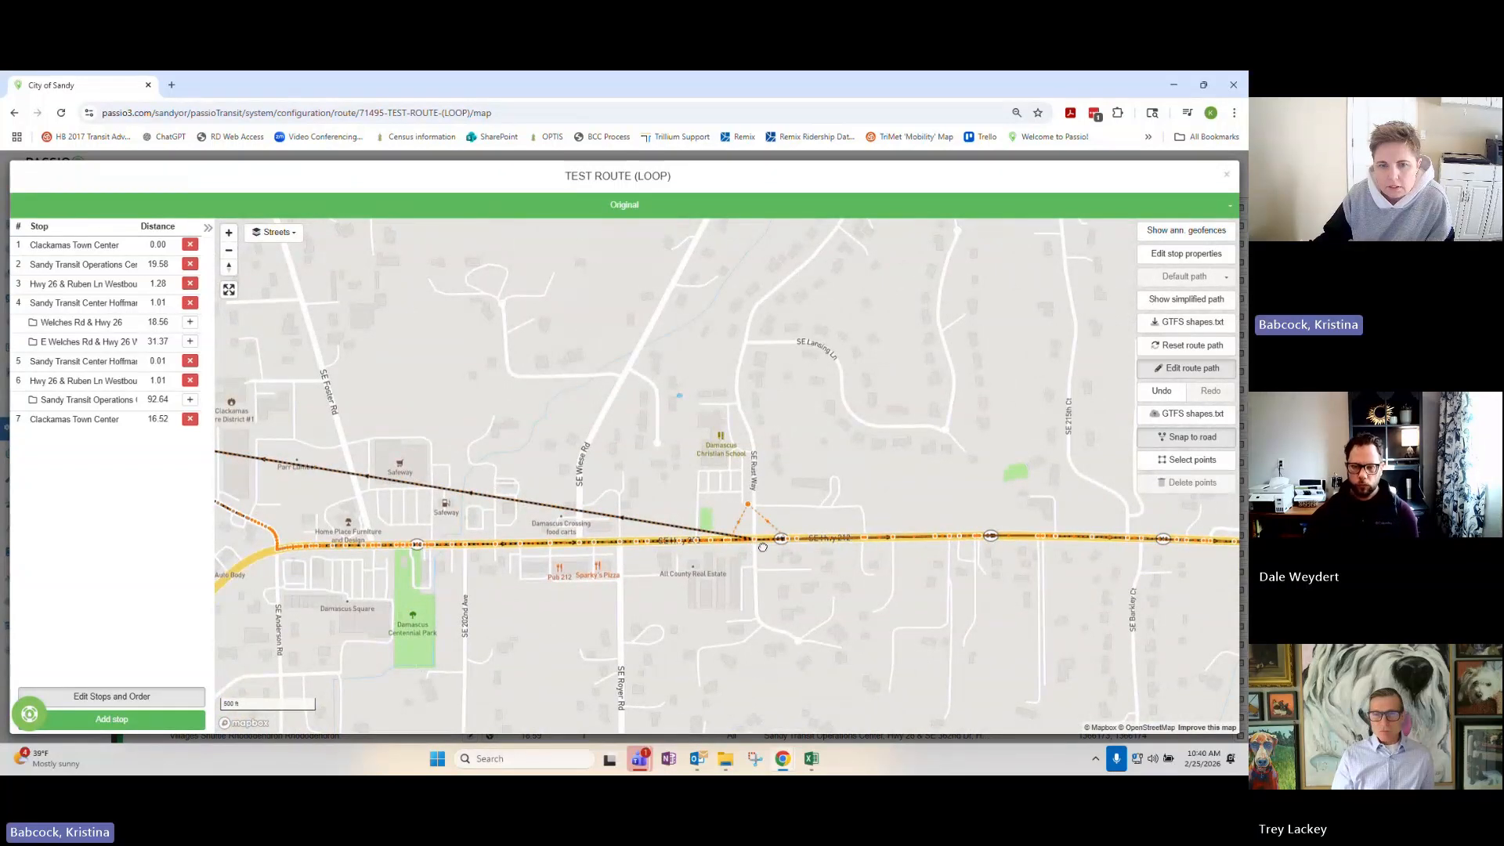
click(772, 582)
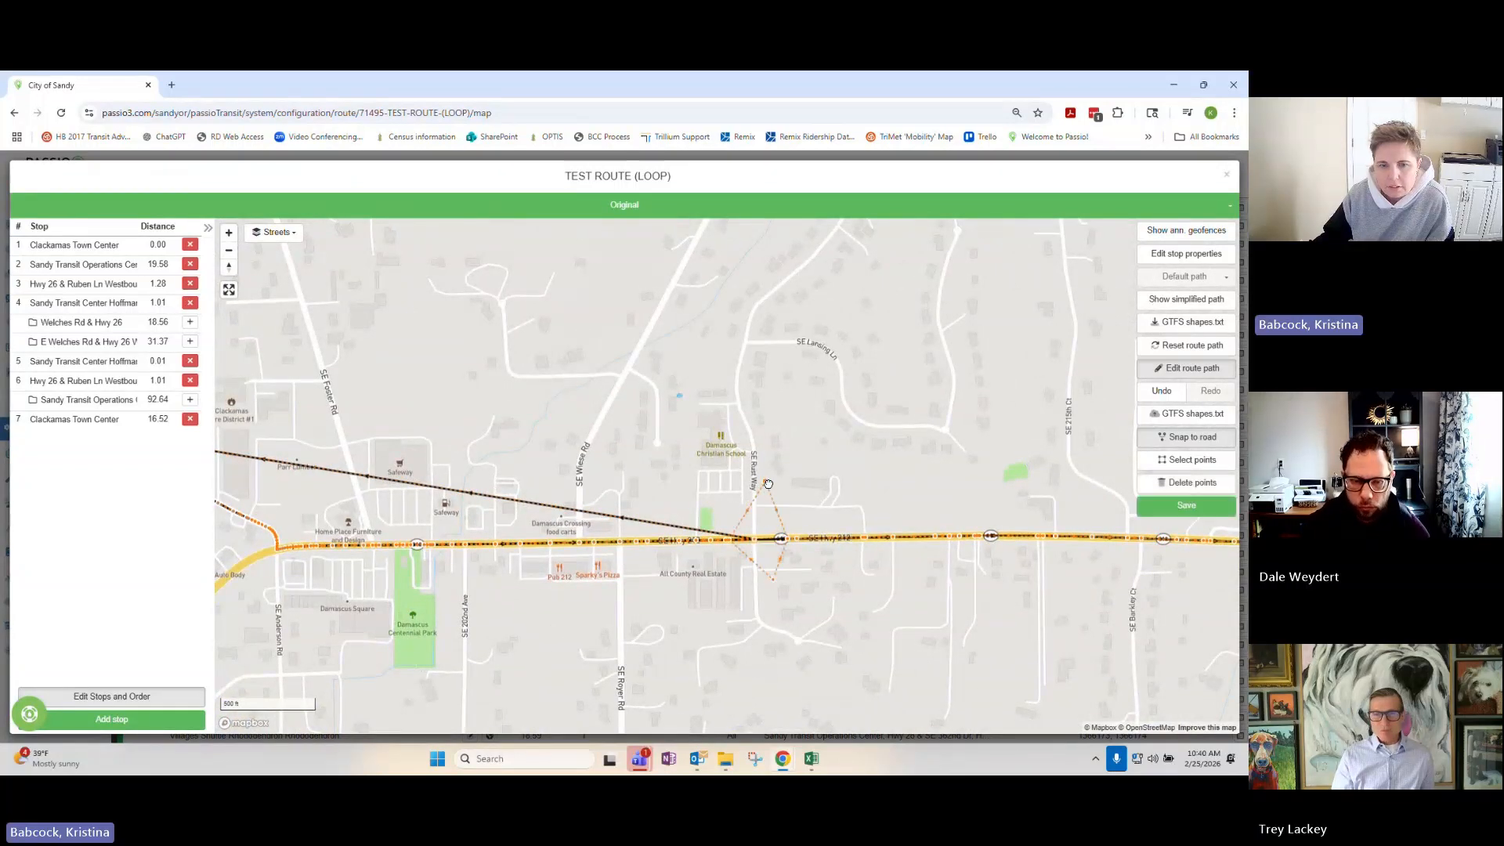
scroll(764, 532, up, 6)
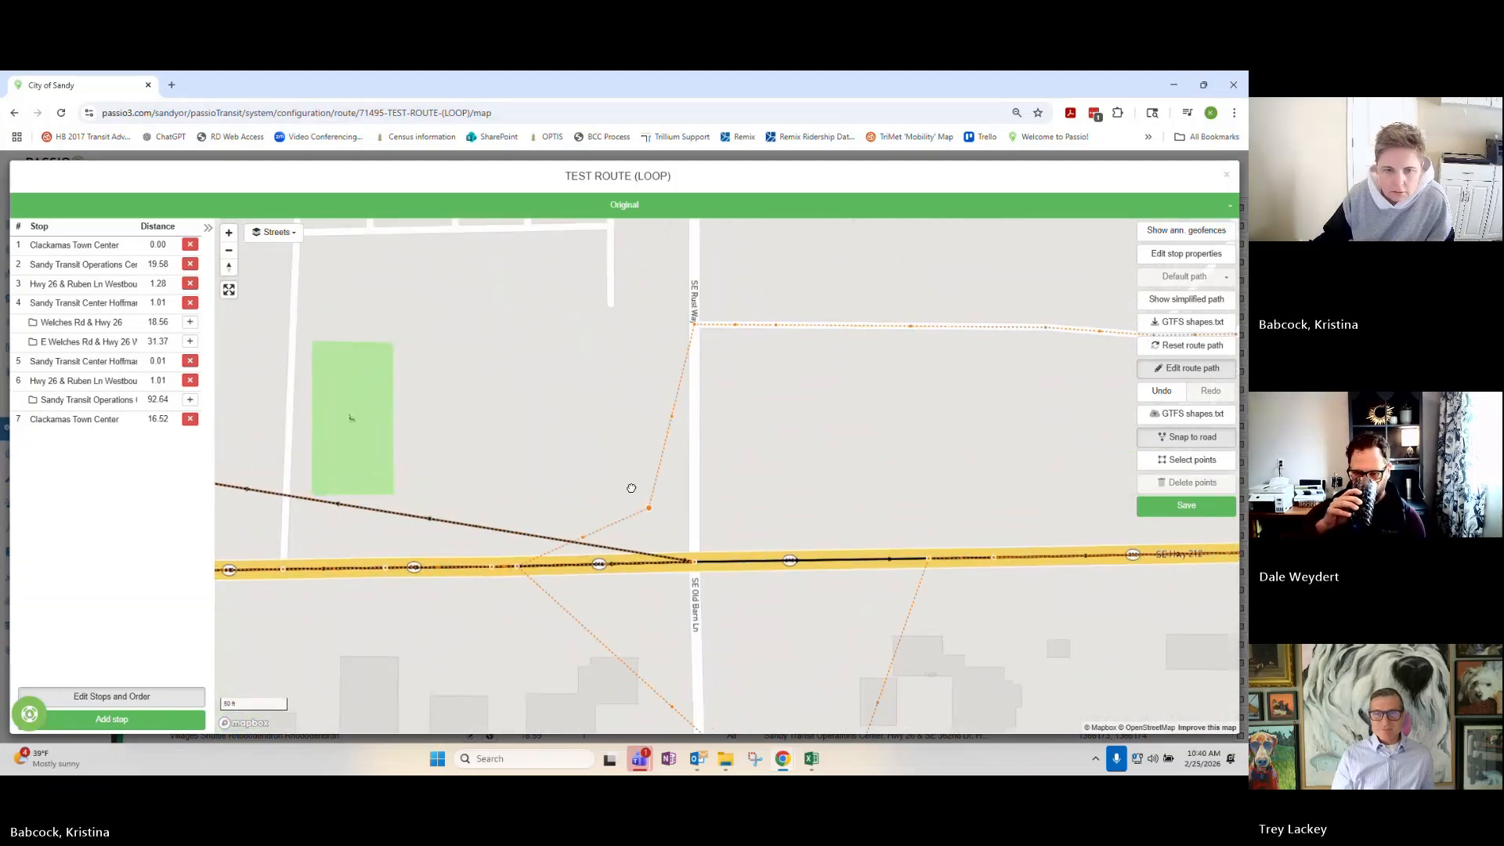
drag(649, 507, 694, 561)
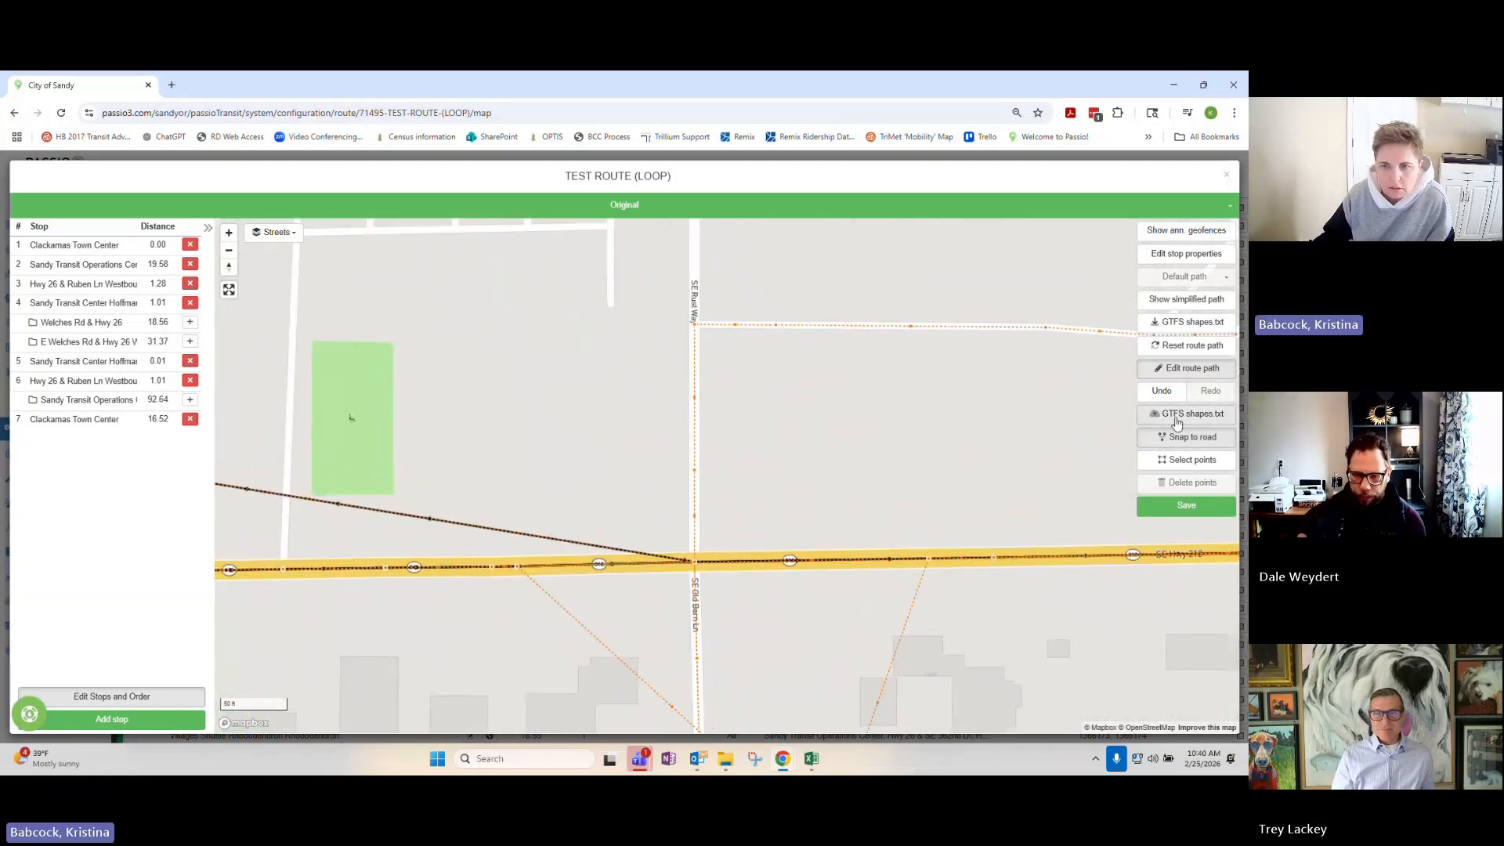
click(1161, 391)
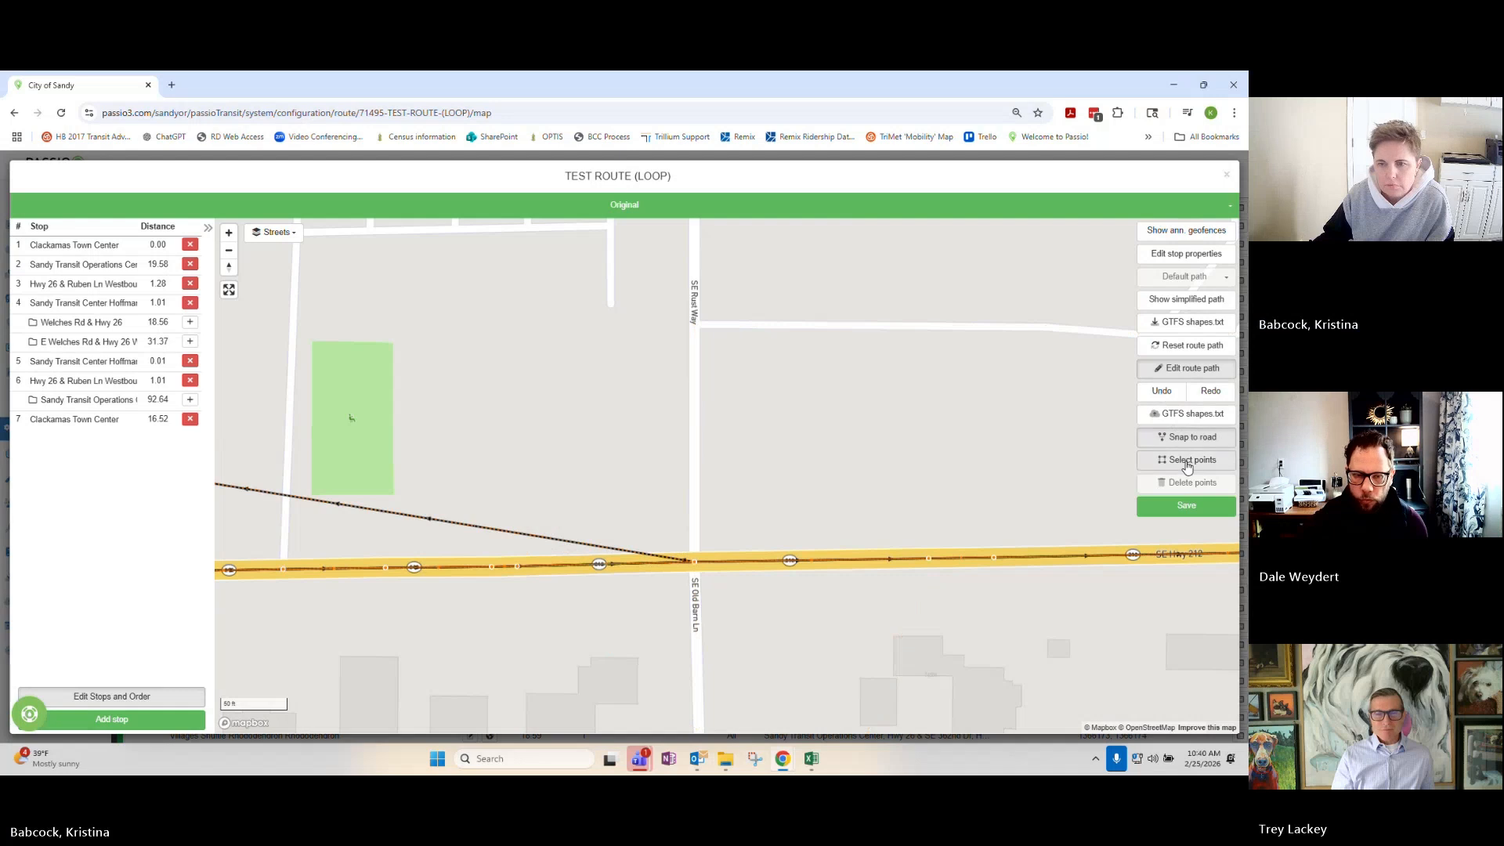
With road snapping off, move two overlapping path points off SE Hwy 212 at SE Rust Way, and save the path.
scroll(683, 584, up, 2)
scroll(683, 583, up, 3)
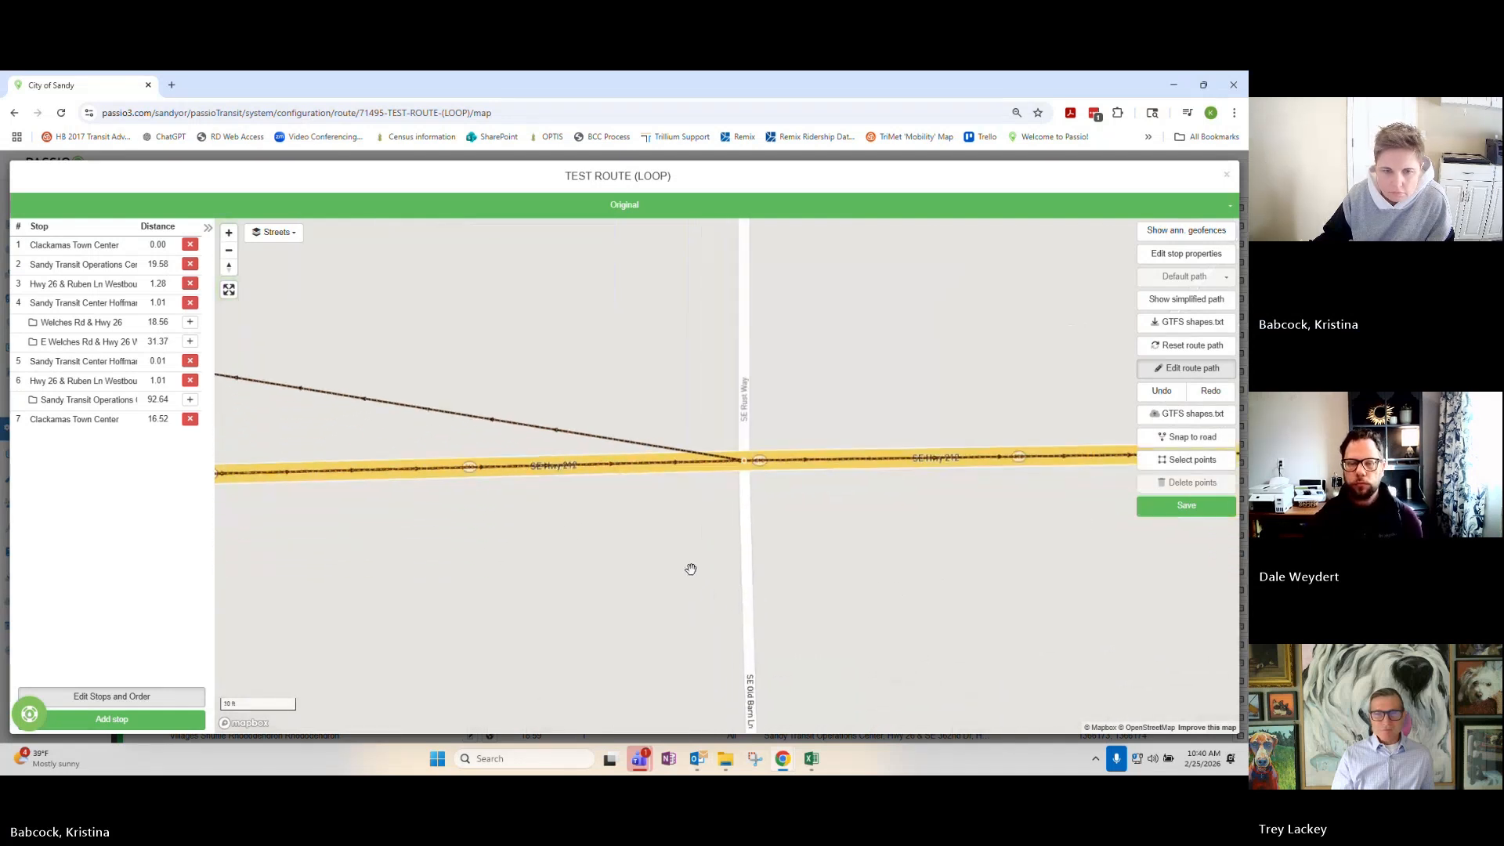
drag(750, 456, 701, 342)
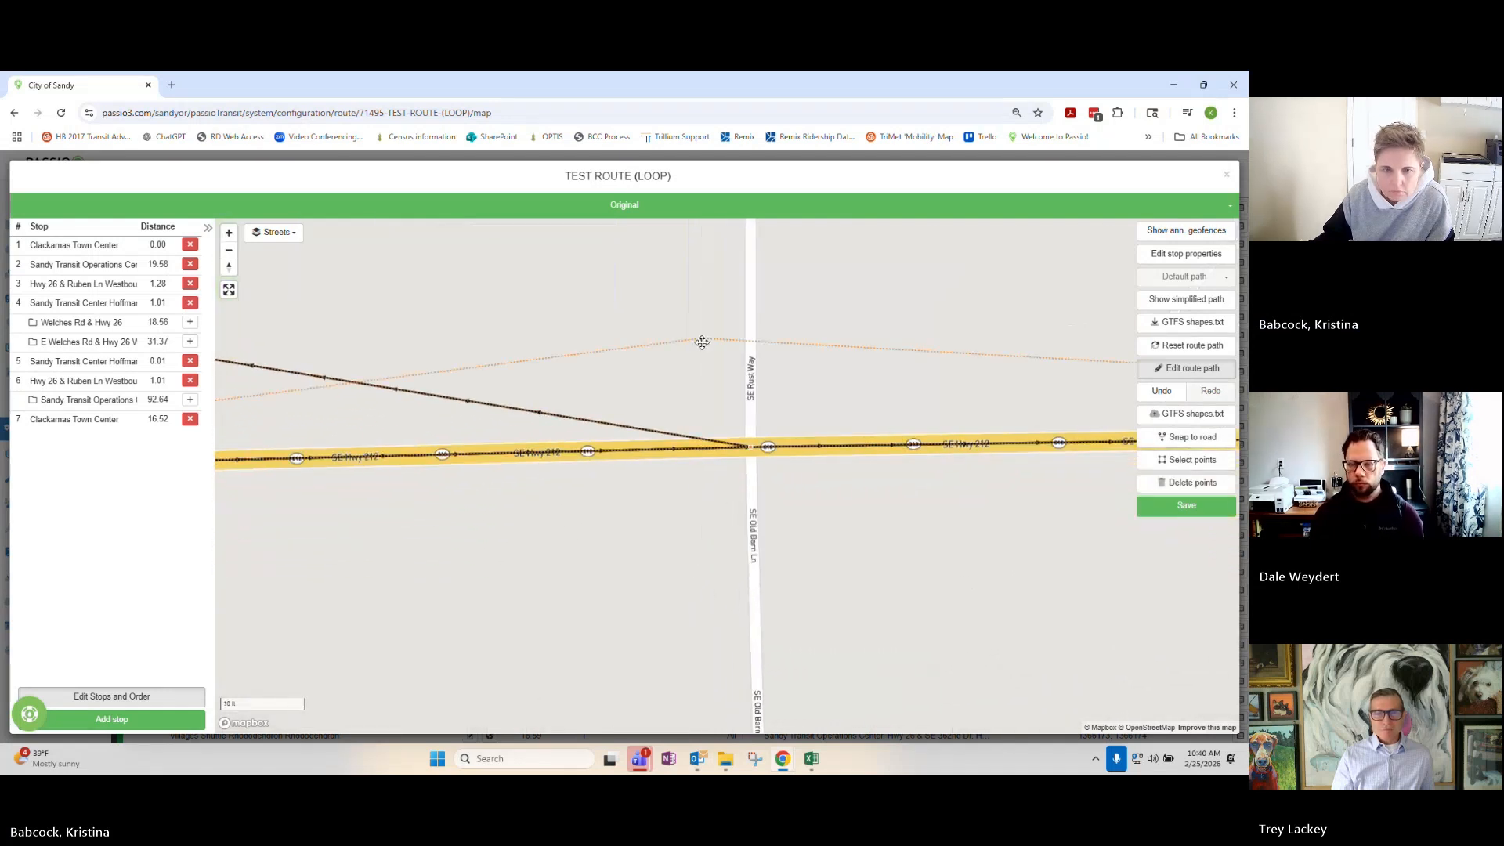
drag(750, 446, 763, 517)
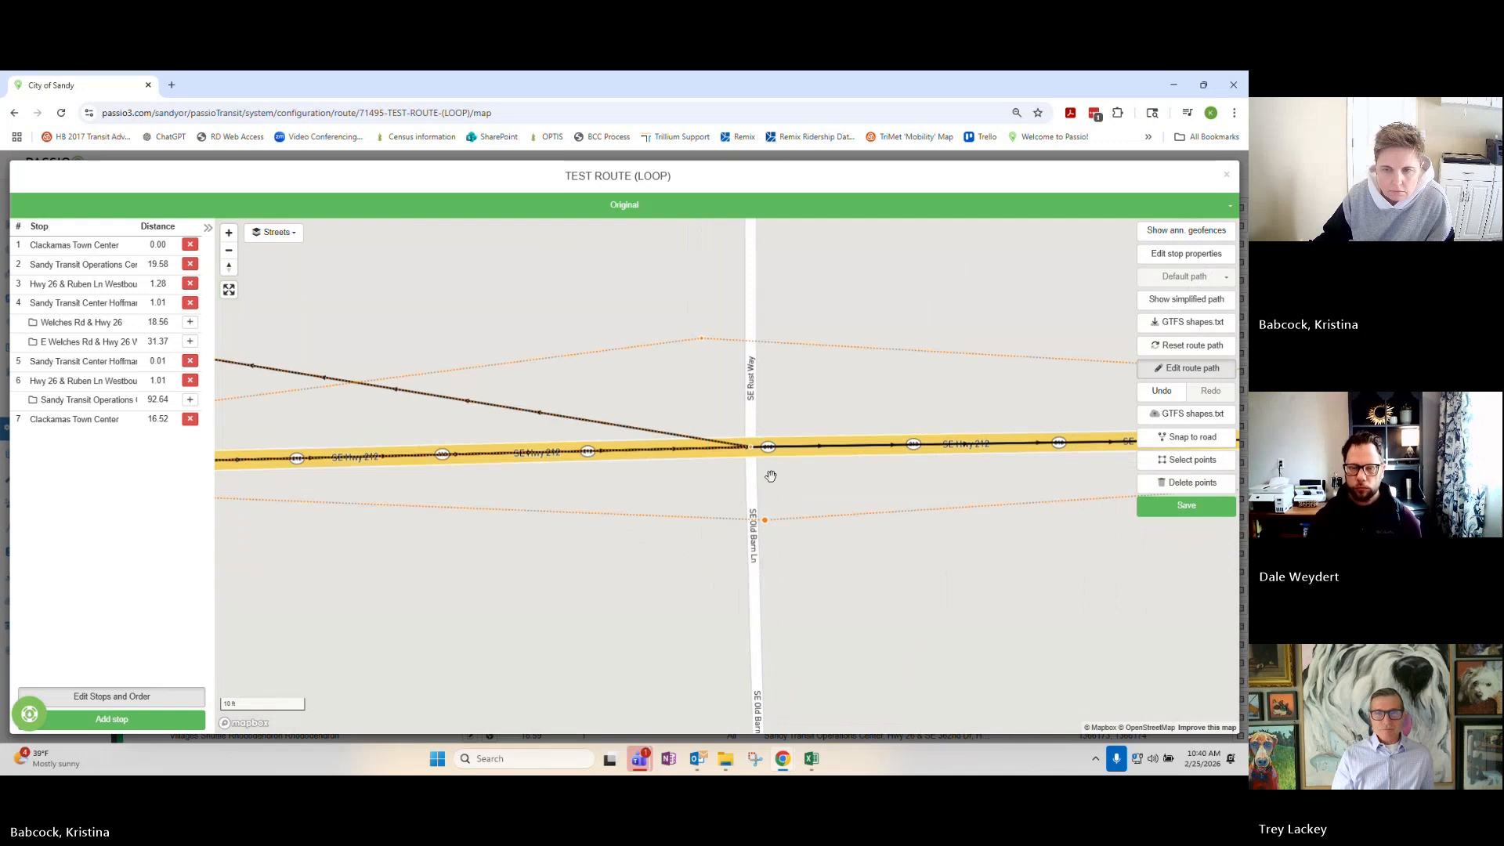
click(1177, 510)
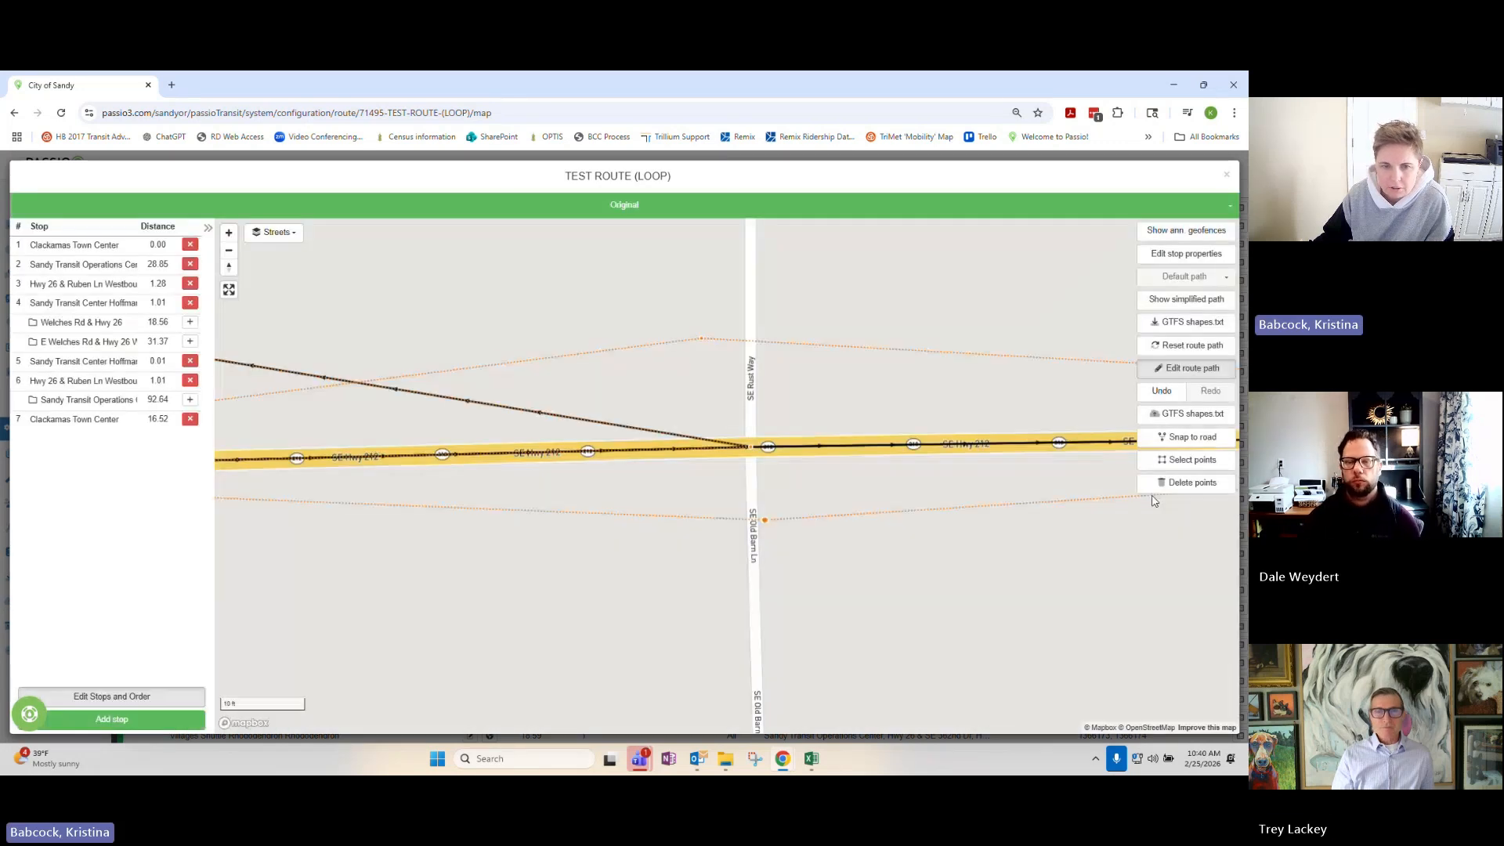
Pull the stray line's end point away from SE Rust Way, return the two displaced points to SE Hwy 212, and save the path.
drag(747, 452, 361, 245)
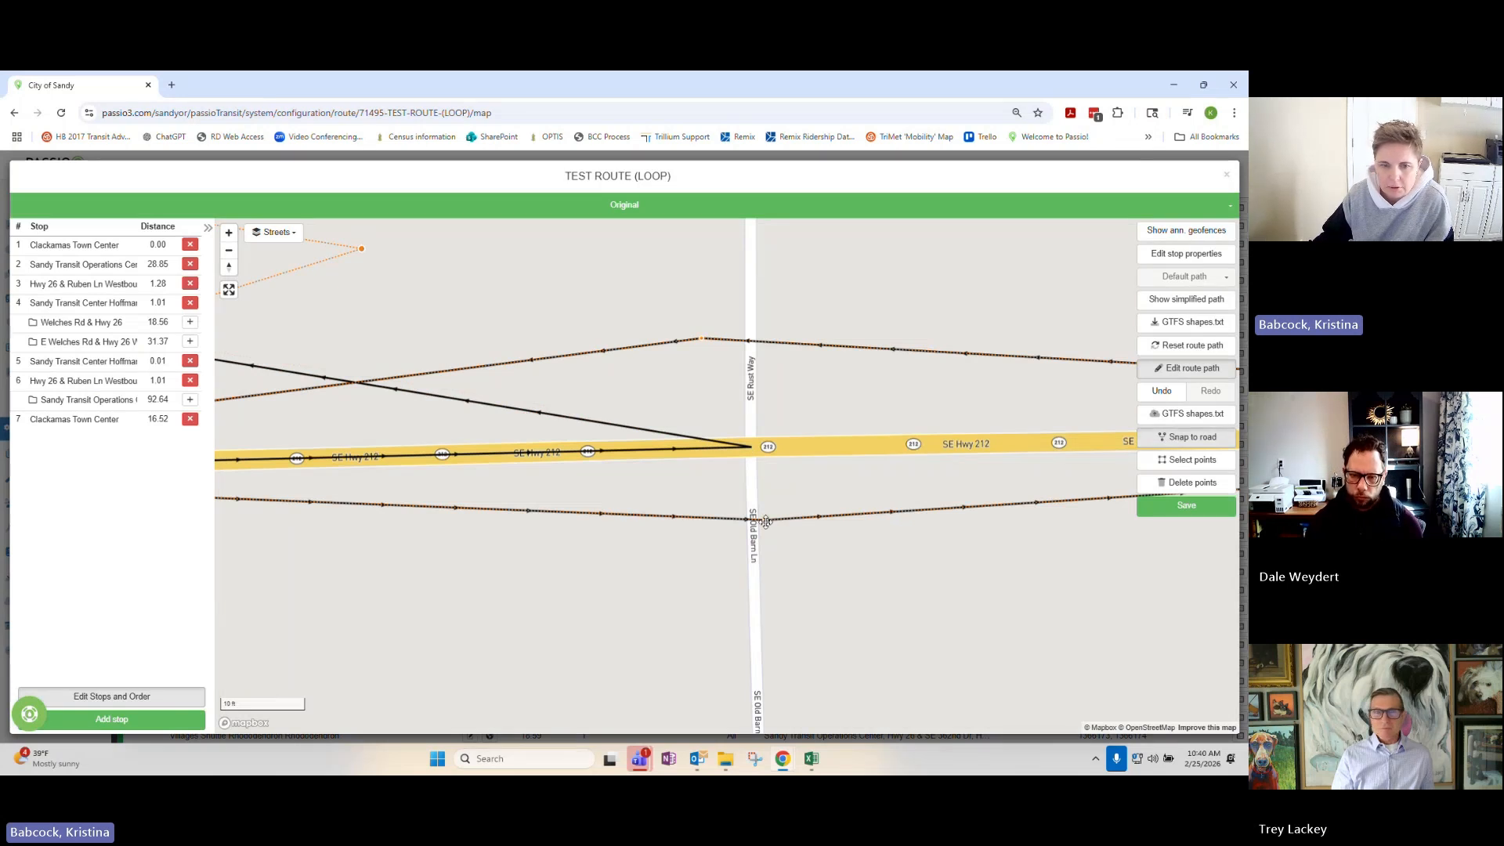
drag(765, 521, 752, 447)
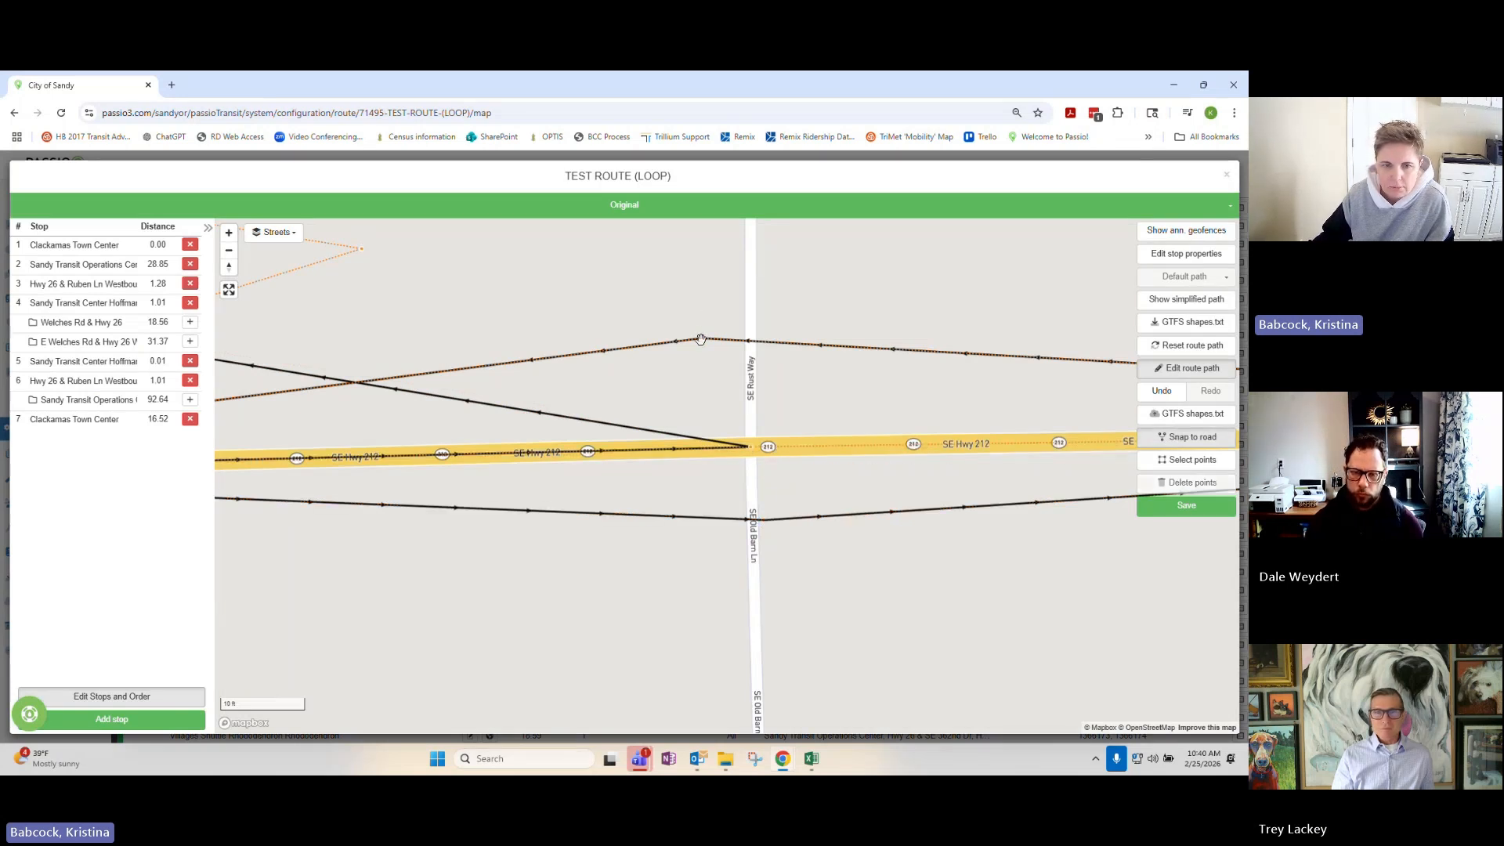
click(1184, 507)
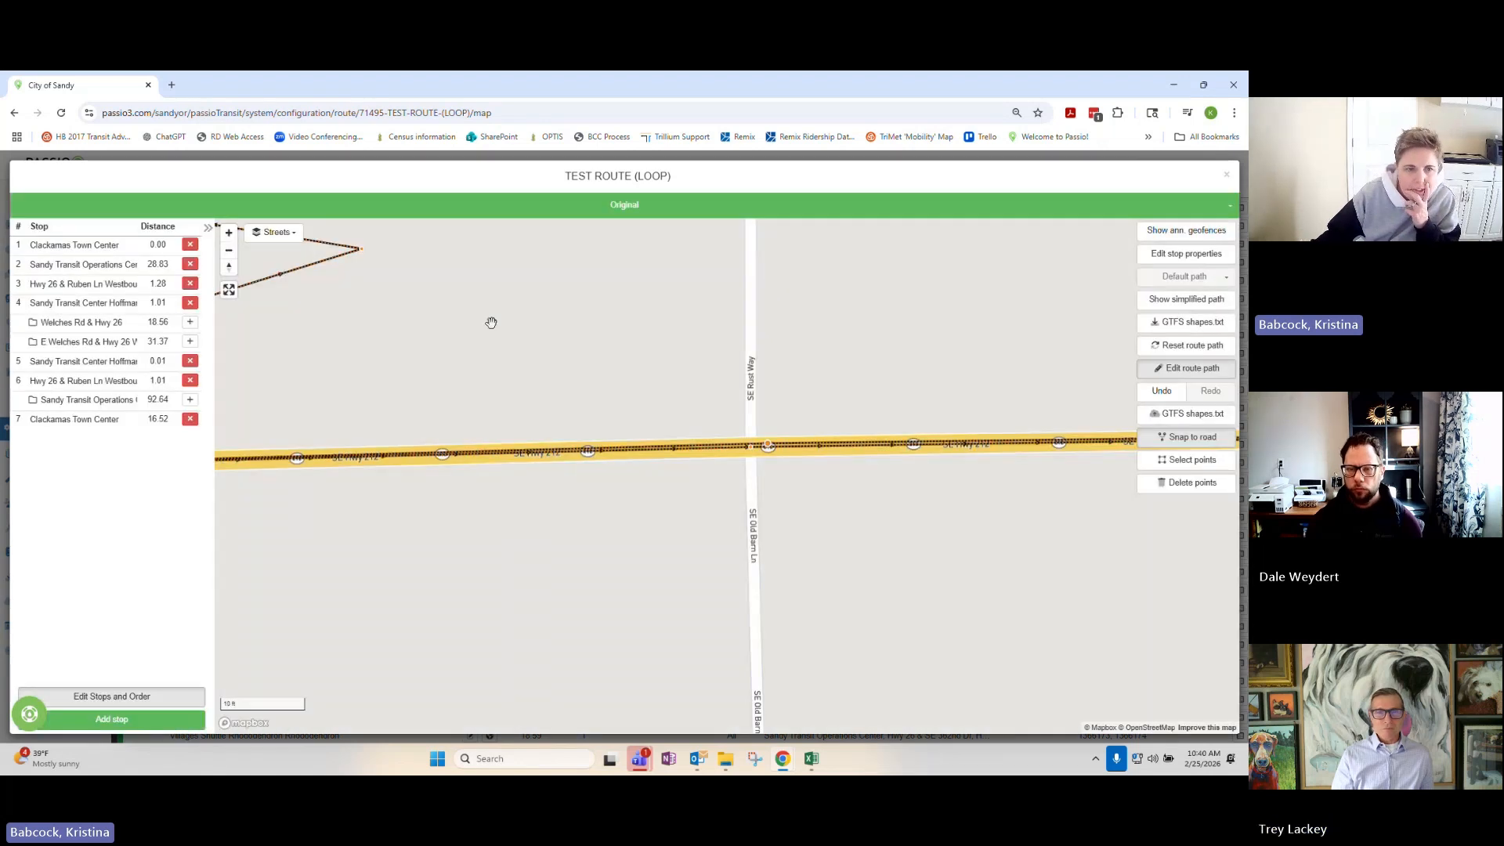
Remove the stray line's spur west of SE Old Barn Ln so the line meets SE Hwy 212, and save the path.
drag(490, 322, 489, 254)
scroll(911, 410, down, 3)
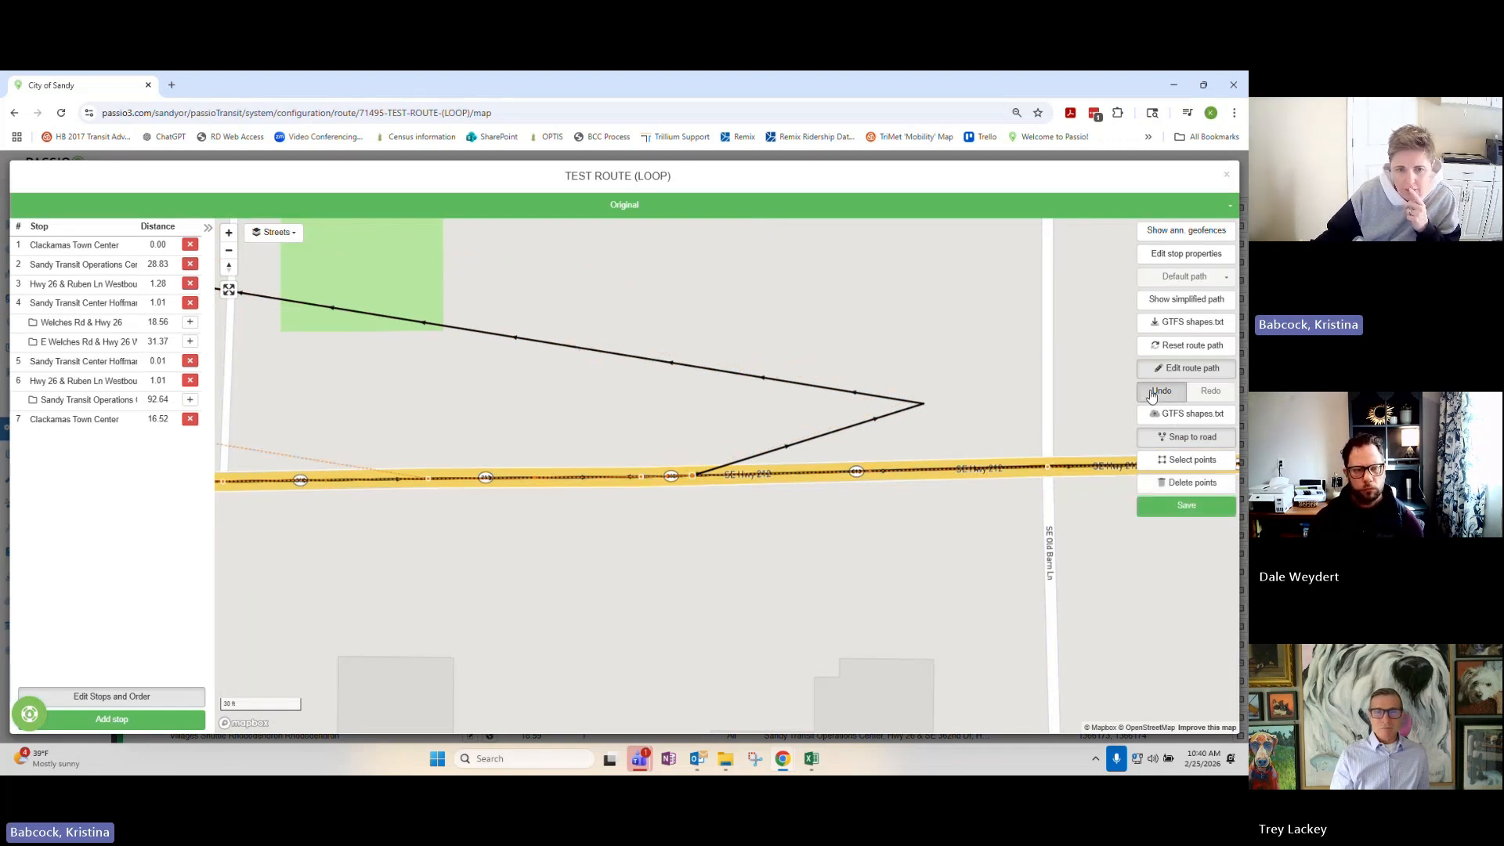
click(1161, 391)
click(1172, 397)
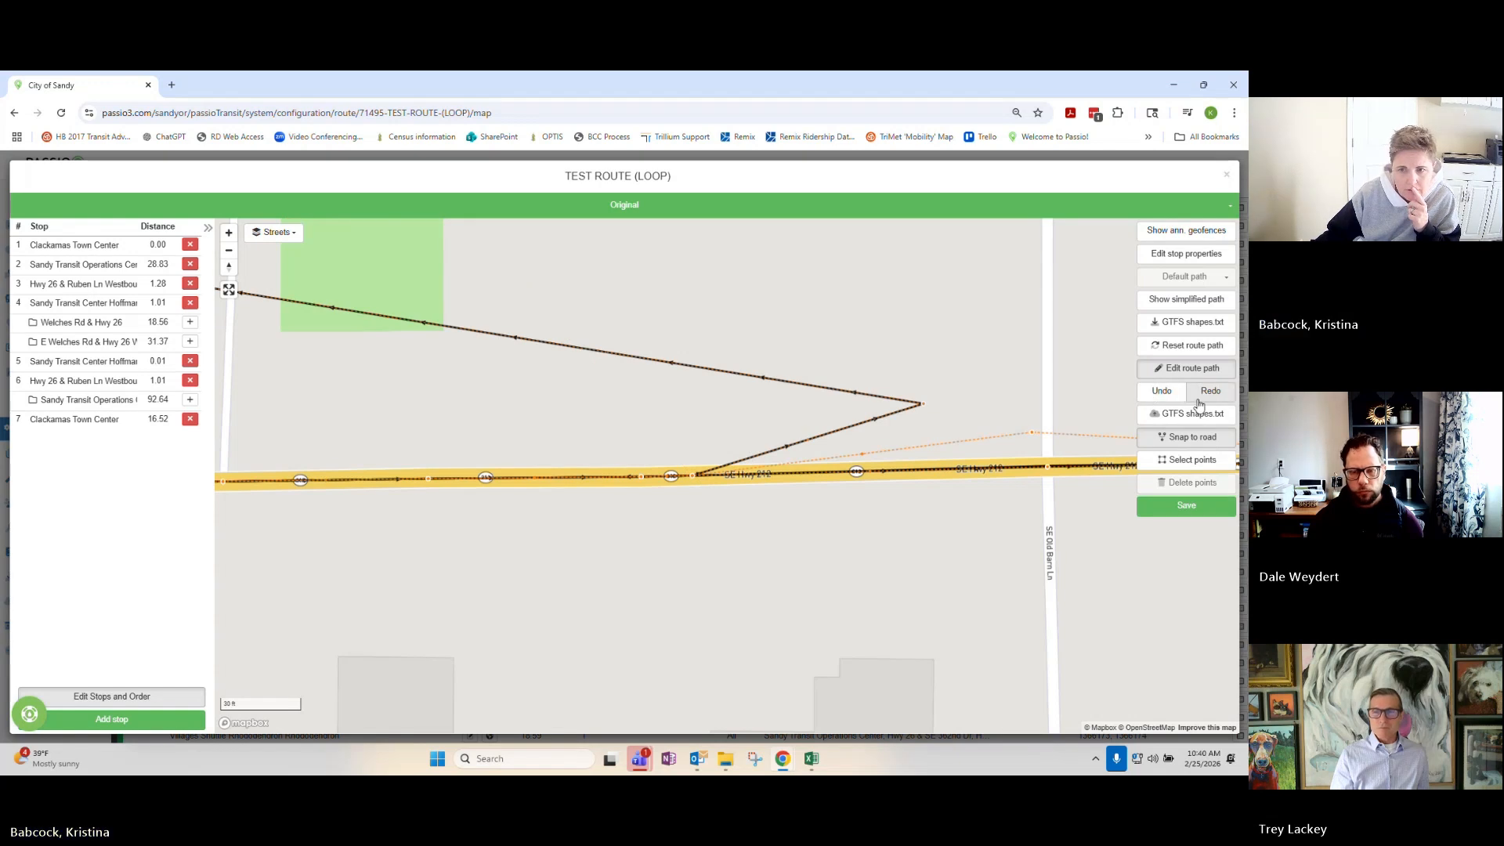
click(1174, 396)
click(1217, 506)
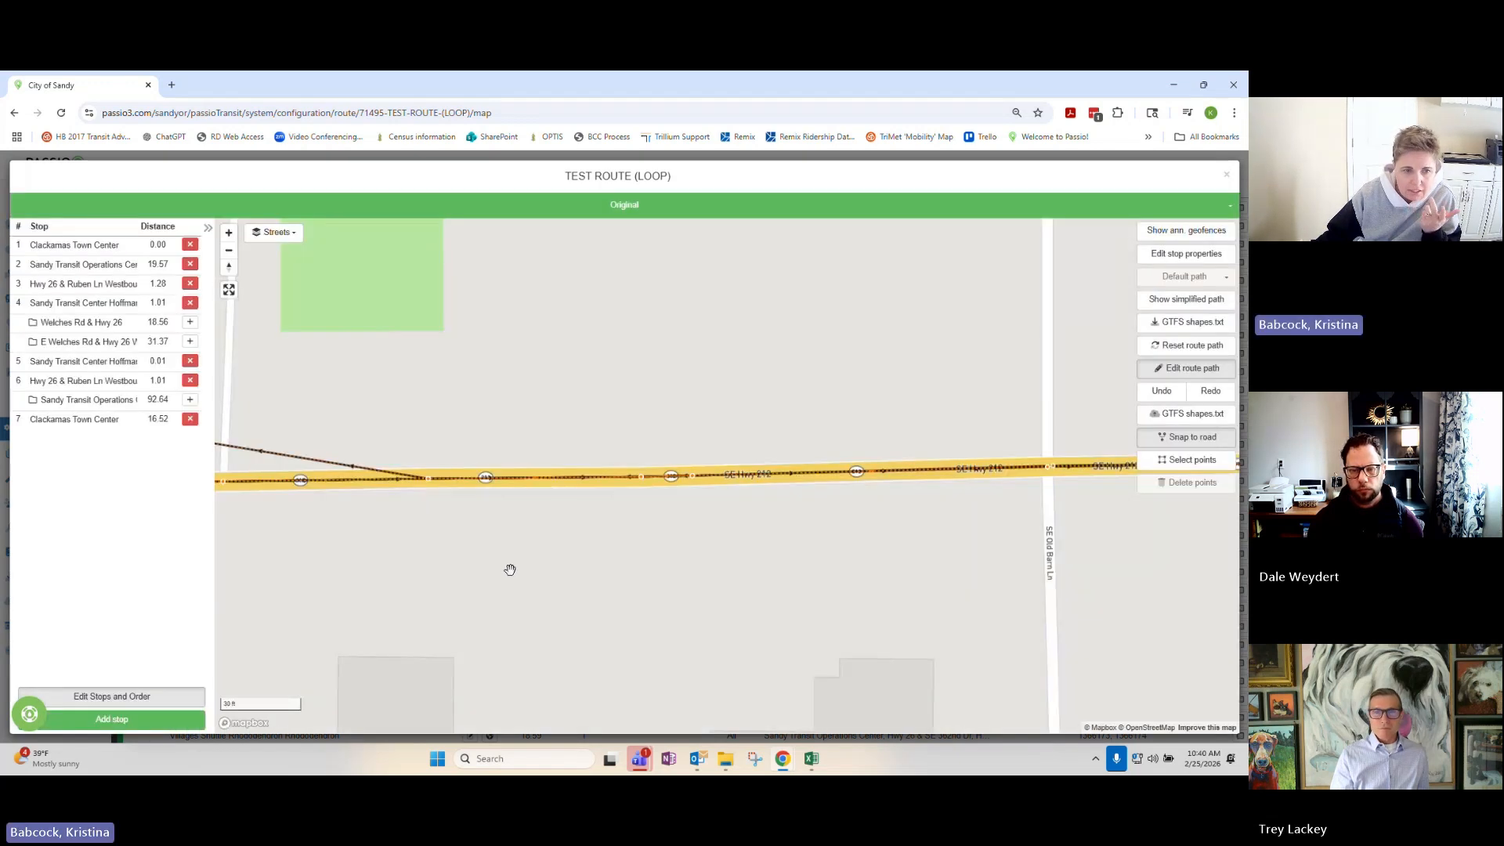
Examine the stray line's course relative to SE Hwy 212 from Damascus toward Clackamas Town Center and across to Sandy.
scroll(795, 570, down, 5)
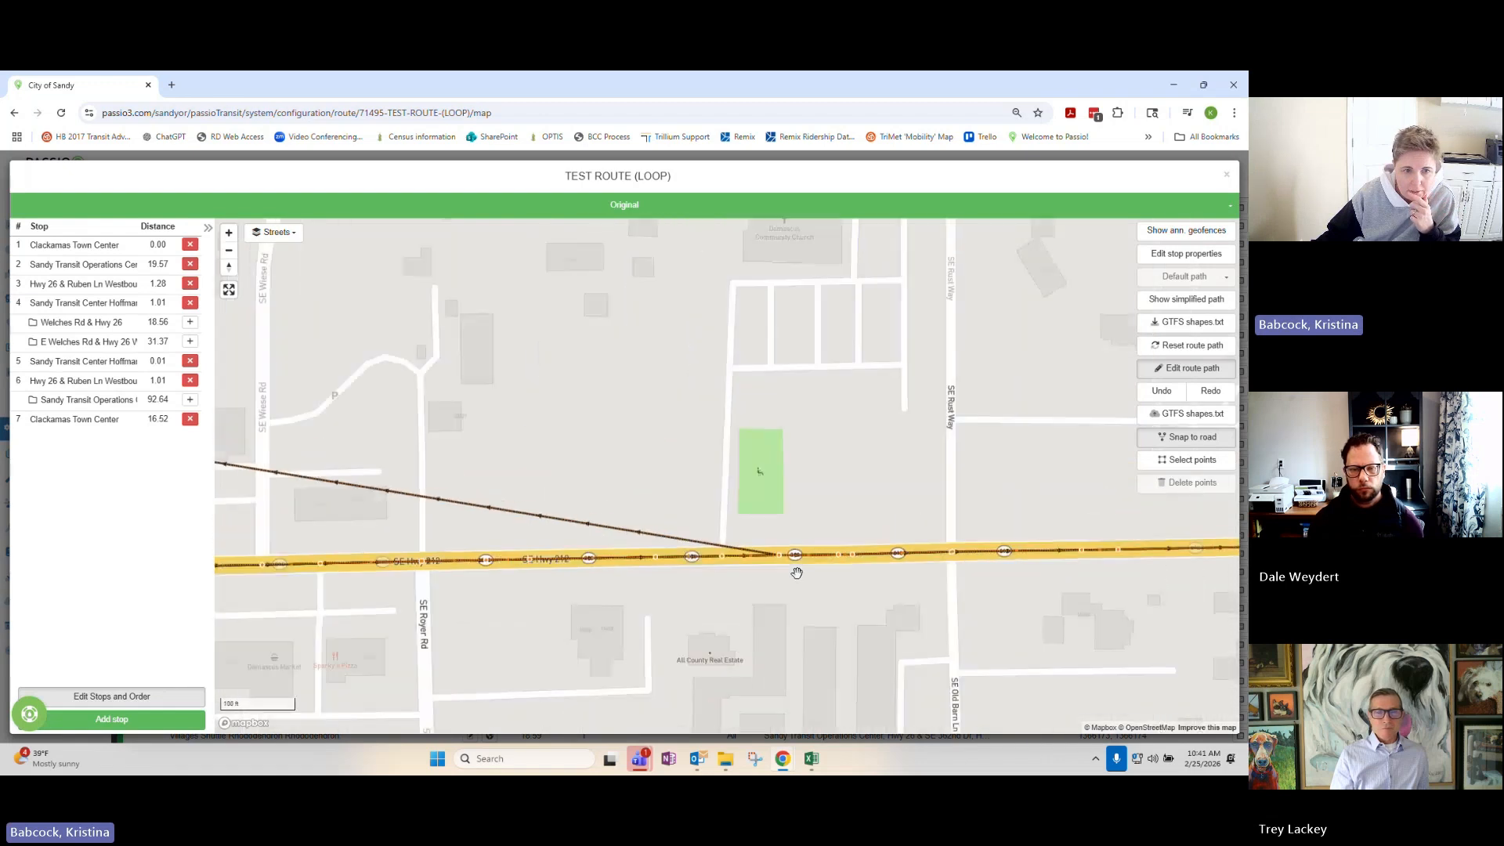
scroll(797, 573, down, 5)
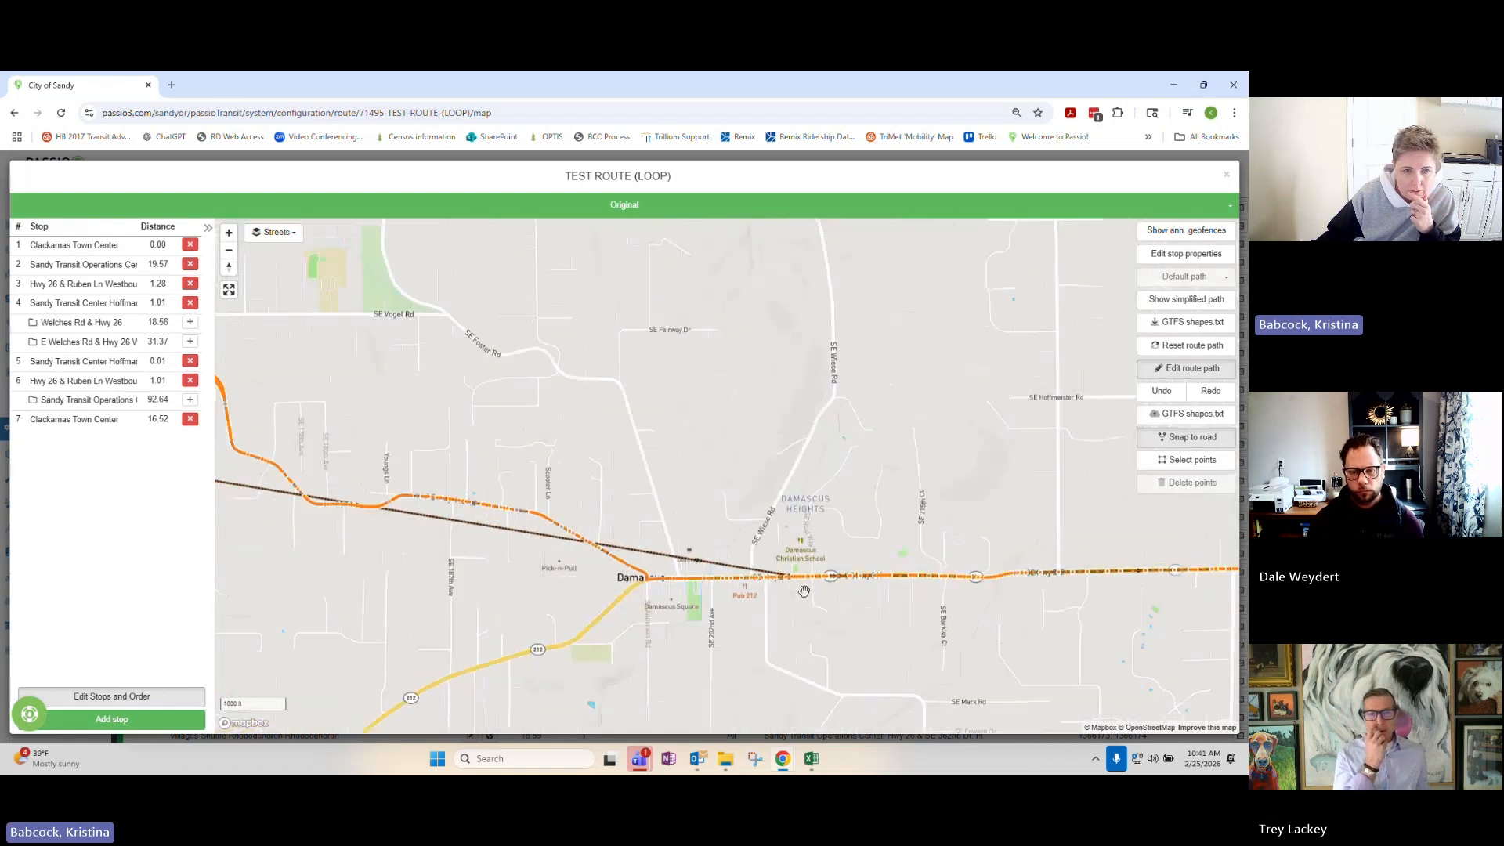
scroll(804, 591, down, 5)
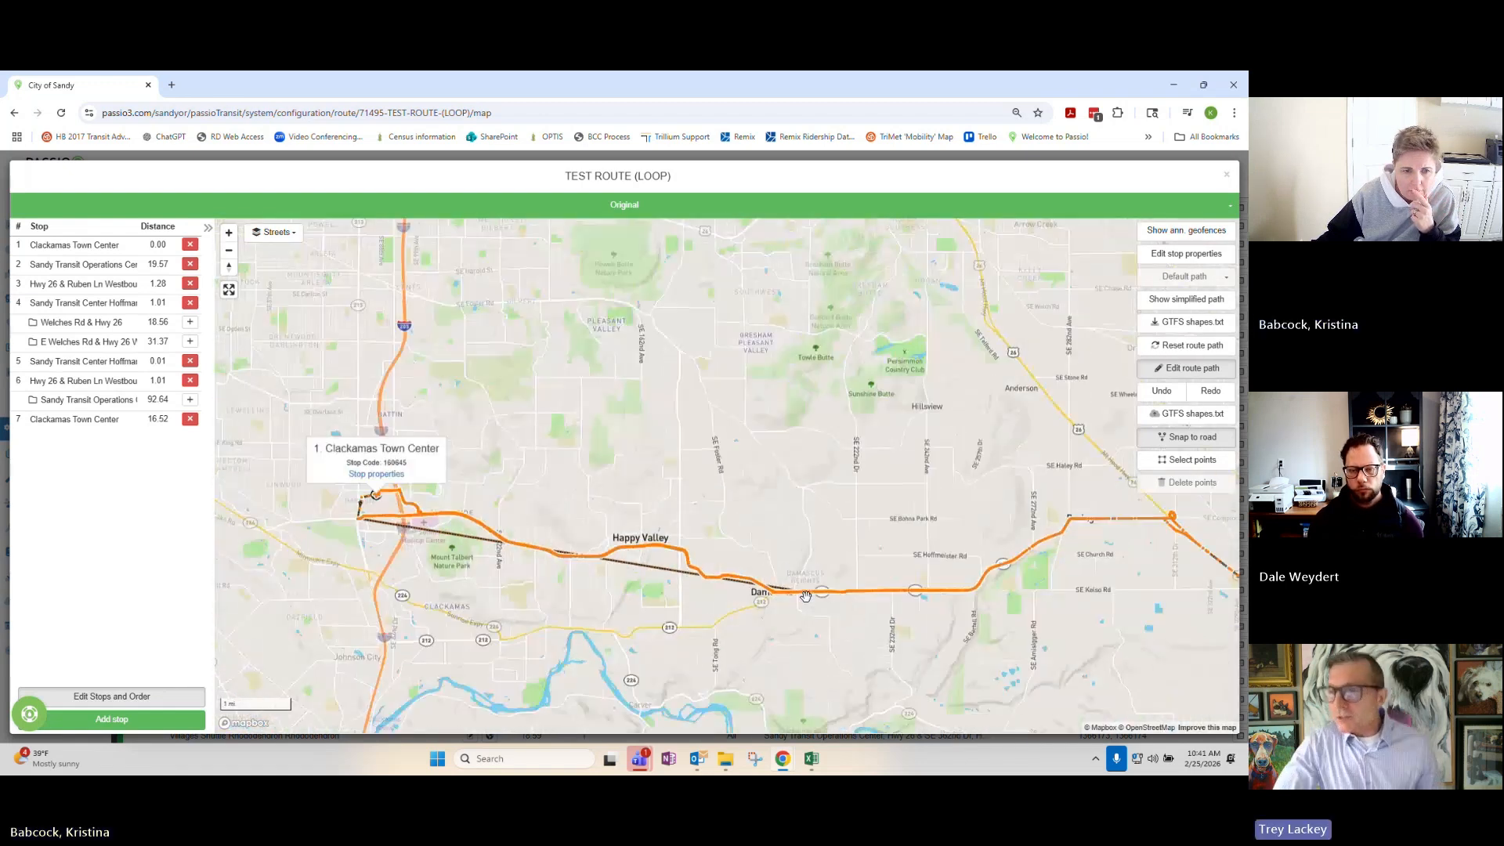
scroll(566, 595, up, 3)
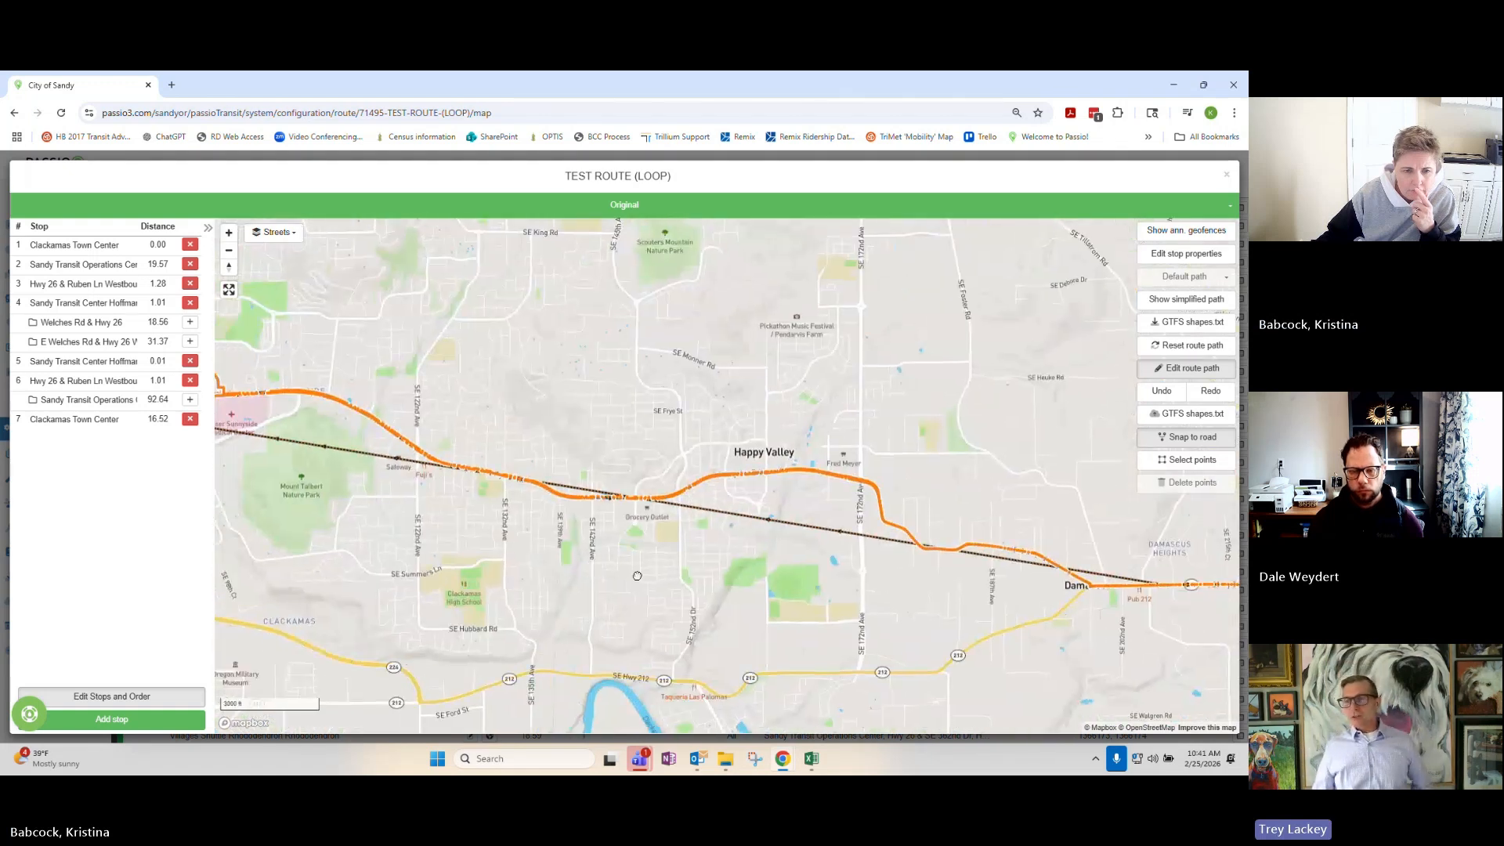
mouse_move(637, 575)
mouse_down()
mouse_move(962, 635)
mouse_move(657, 573)
mouse_up()
drag(1209, 647, 917, 610)
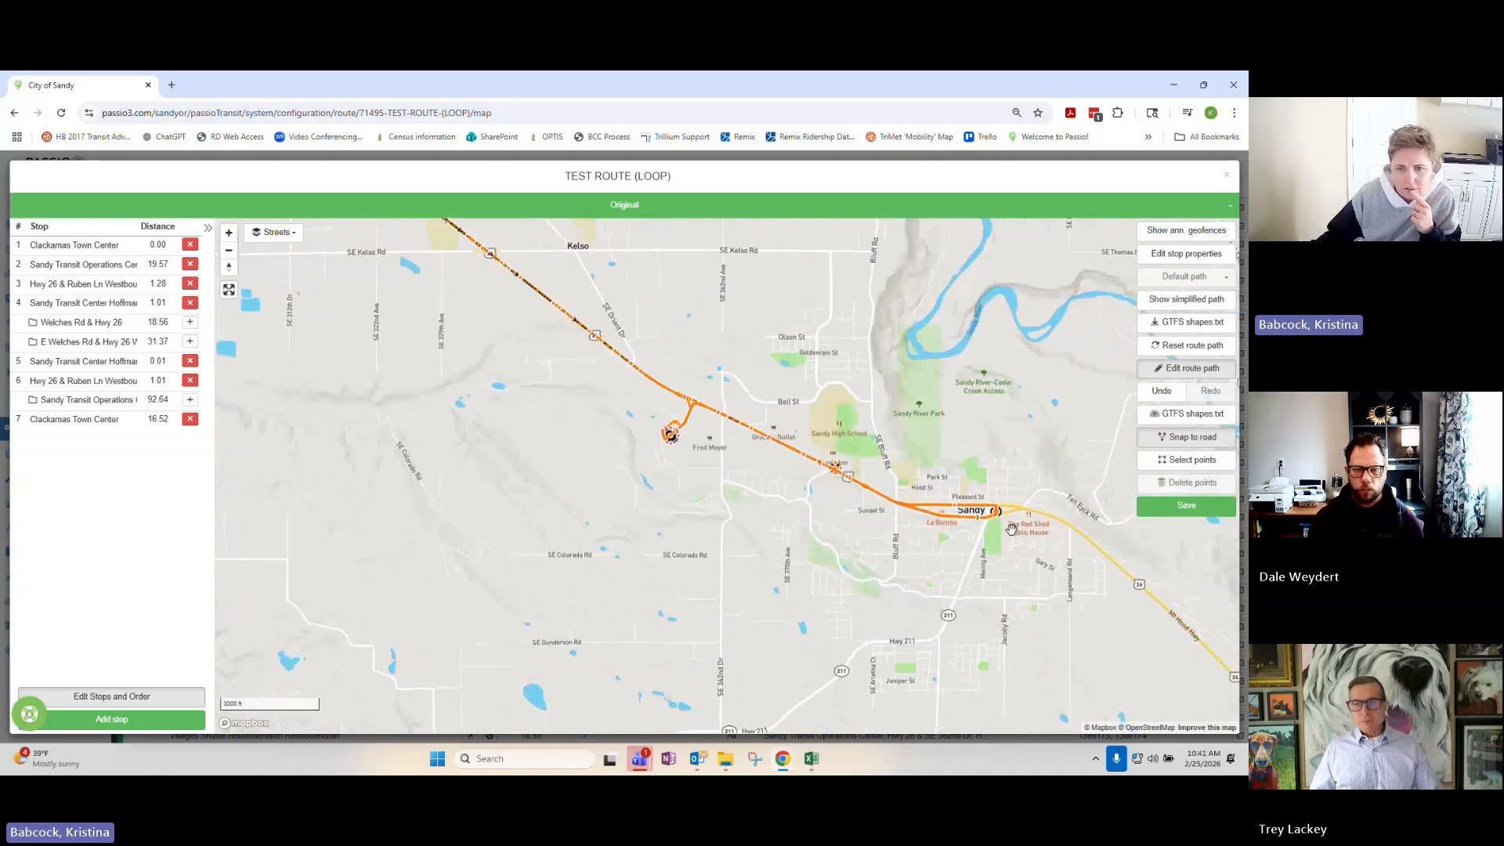
Identify the three stops in Sandy by their map labels and compare the path between them and Clackamas Town Center.
scroll(1011, 529, up, 3)
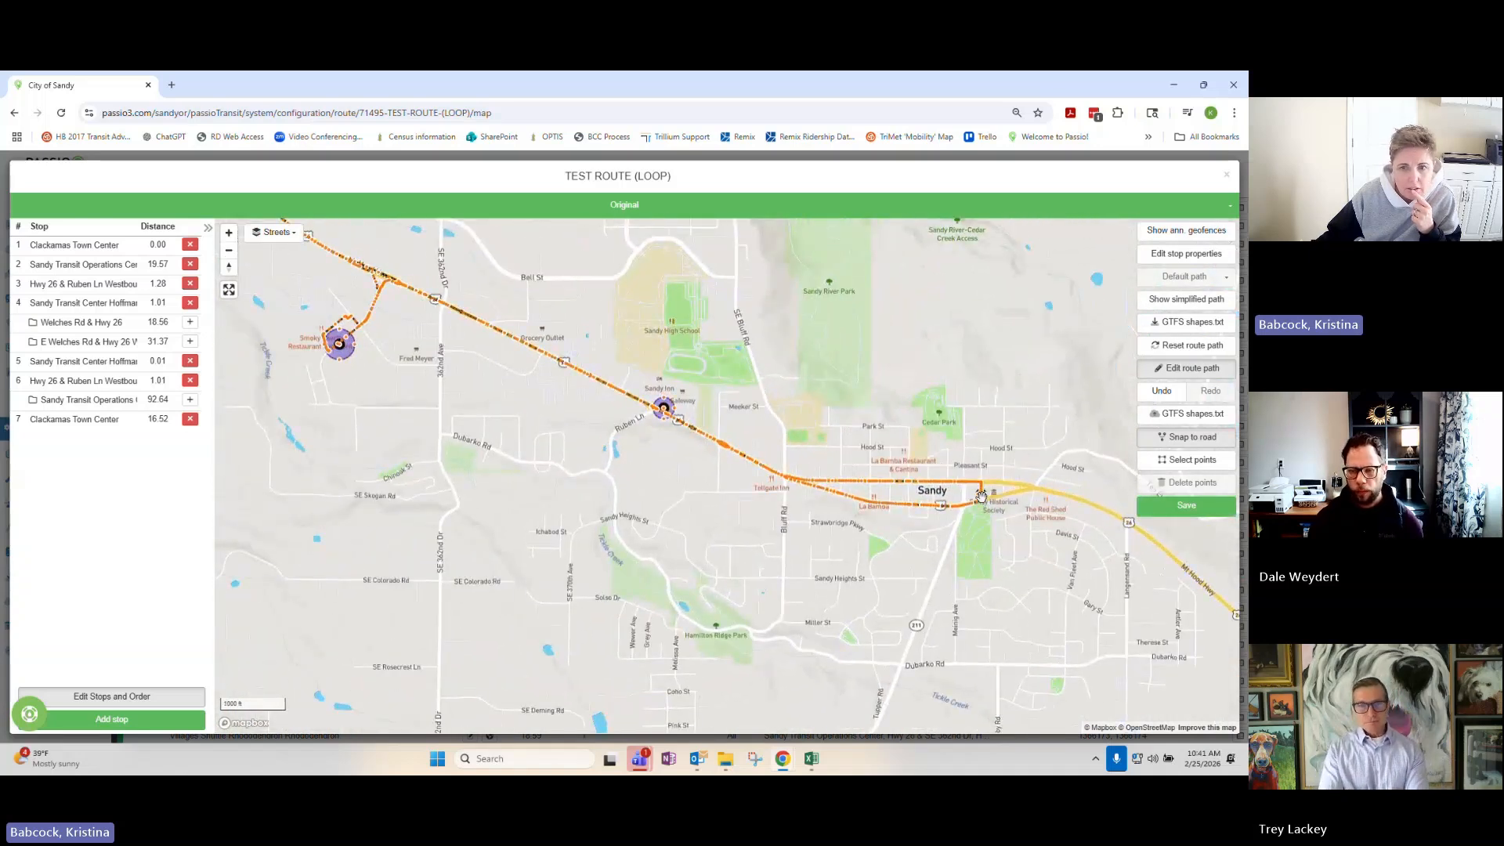
click(981, 496)
click(664, 411)
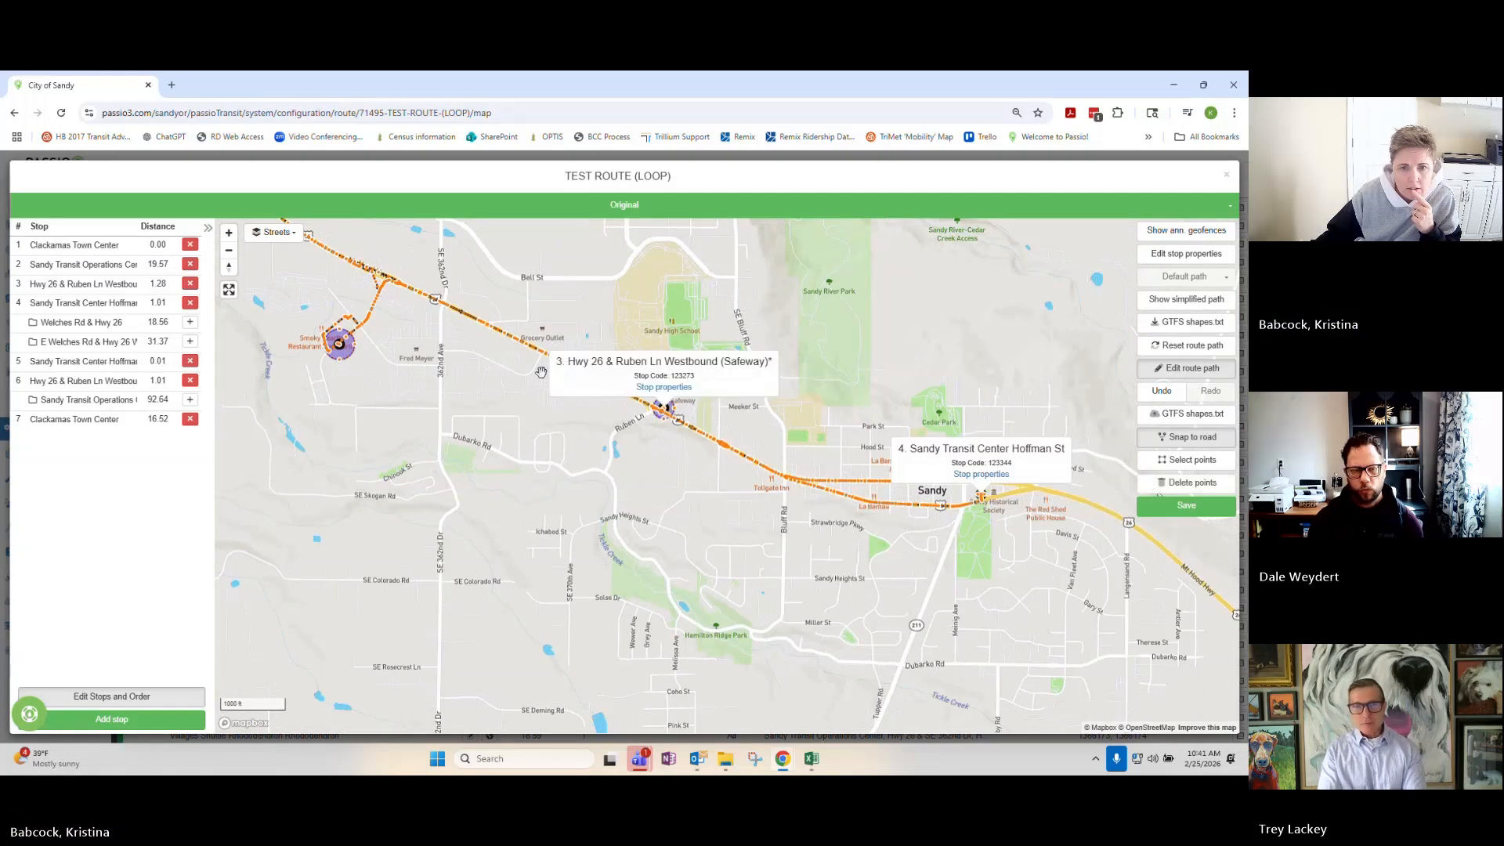
click(335, 349)
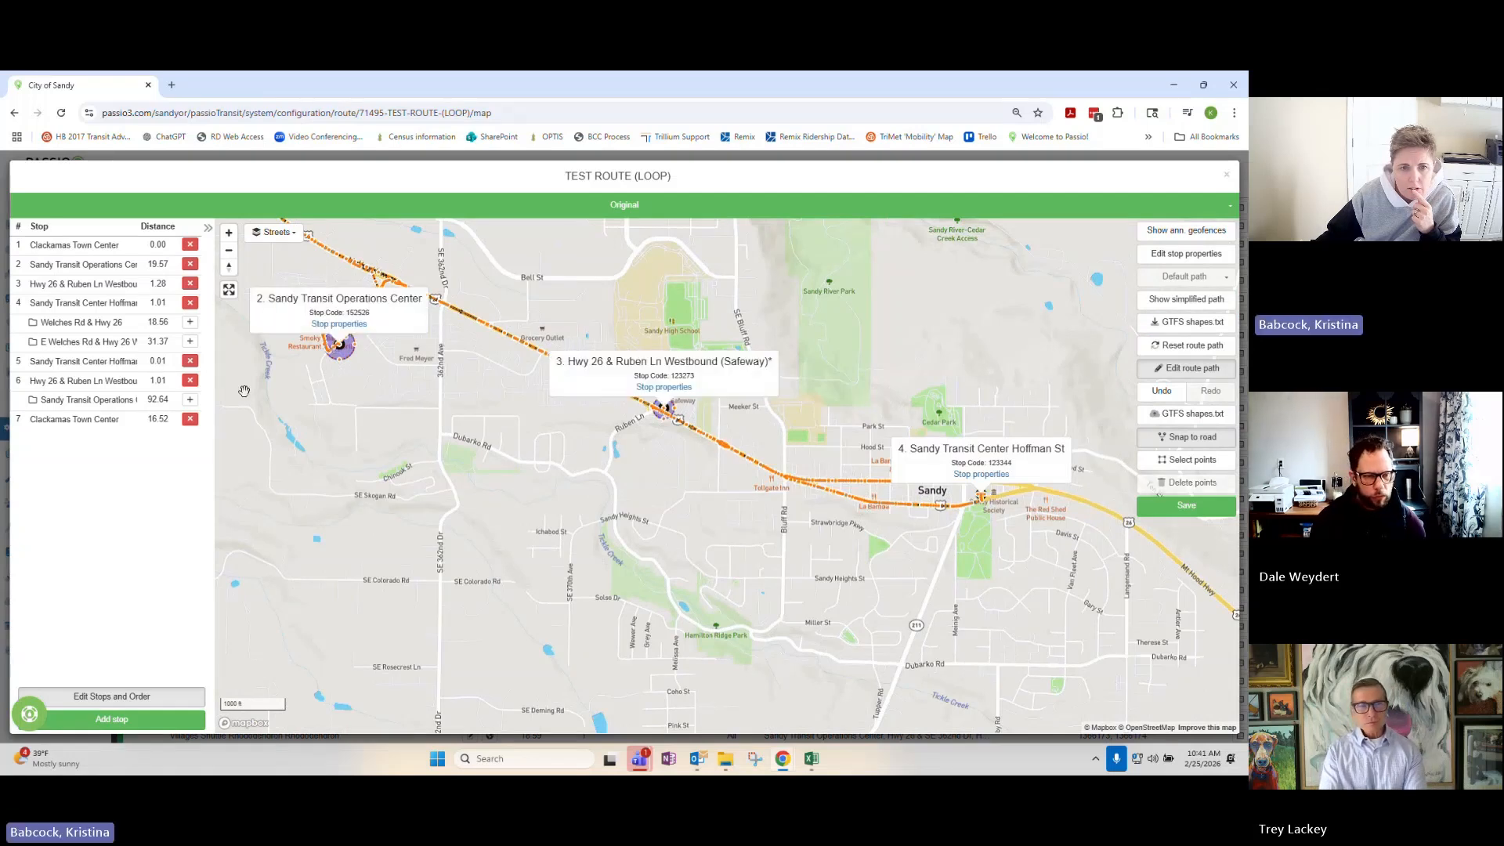
drag(243, 391, 860, 740)
scroll(588, 595, down, 4)
scroll(587, 596, down, 5)
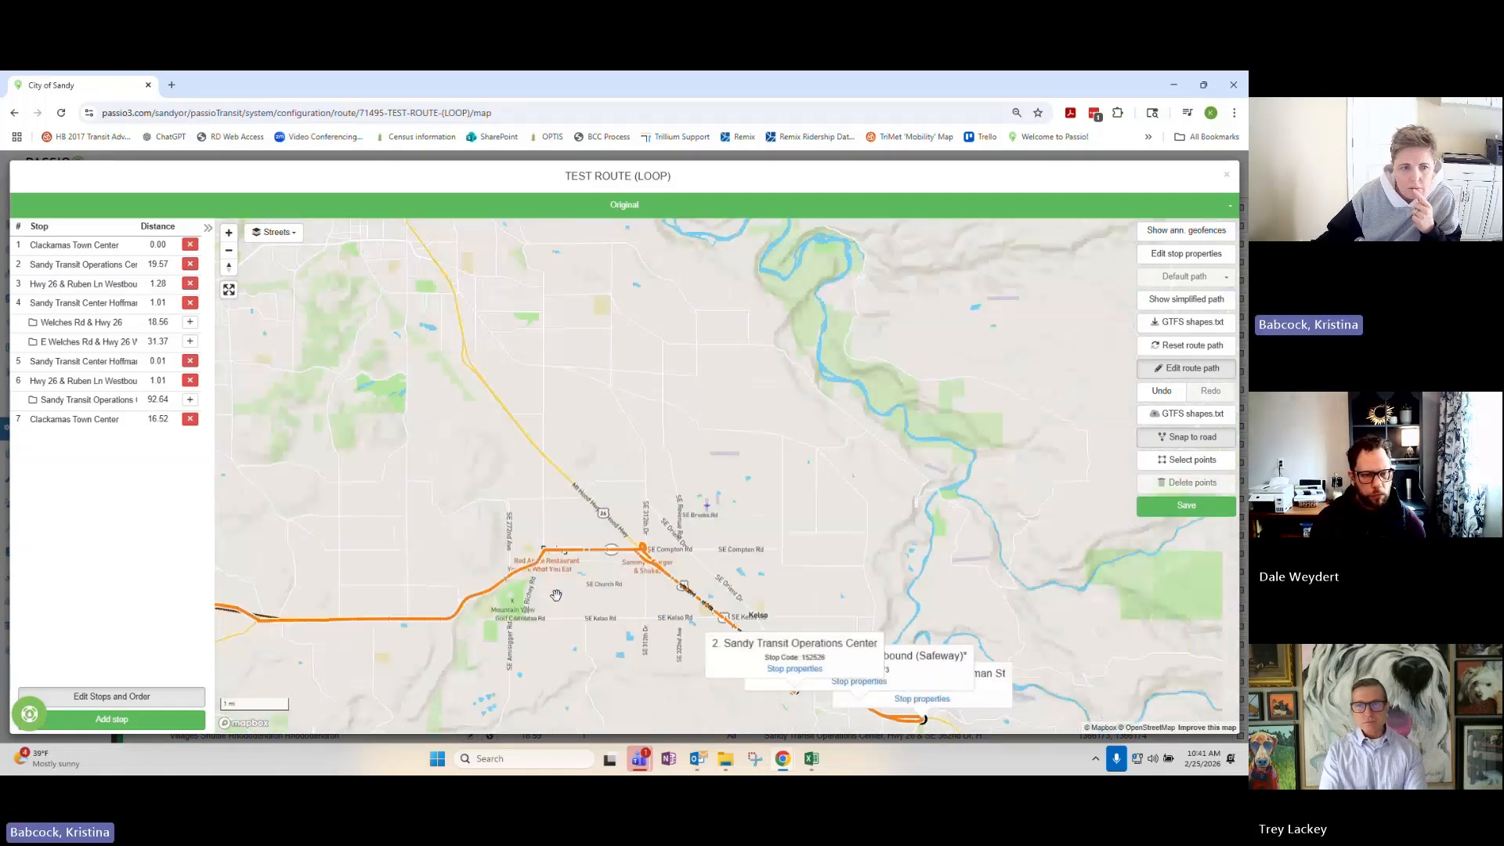
drag(342, 527, 651, 489)
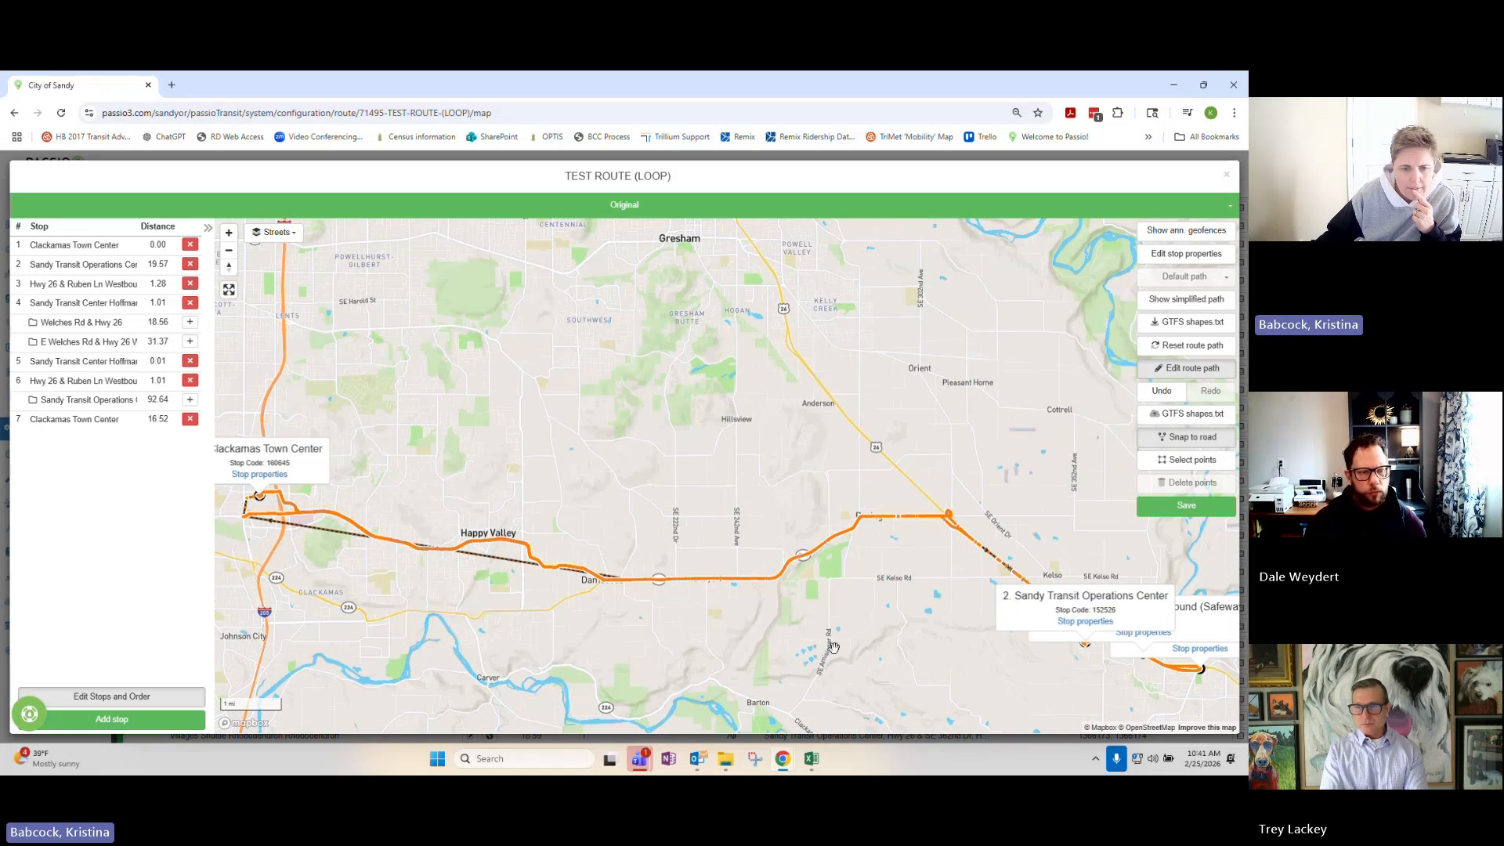
scroll(744, 651, up, 3)
scroll(796, 618, down, 2)
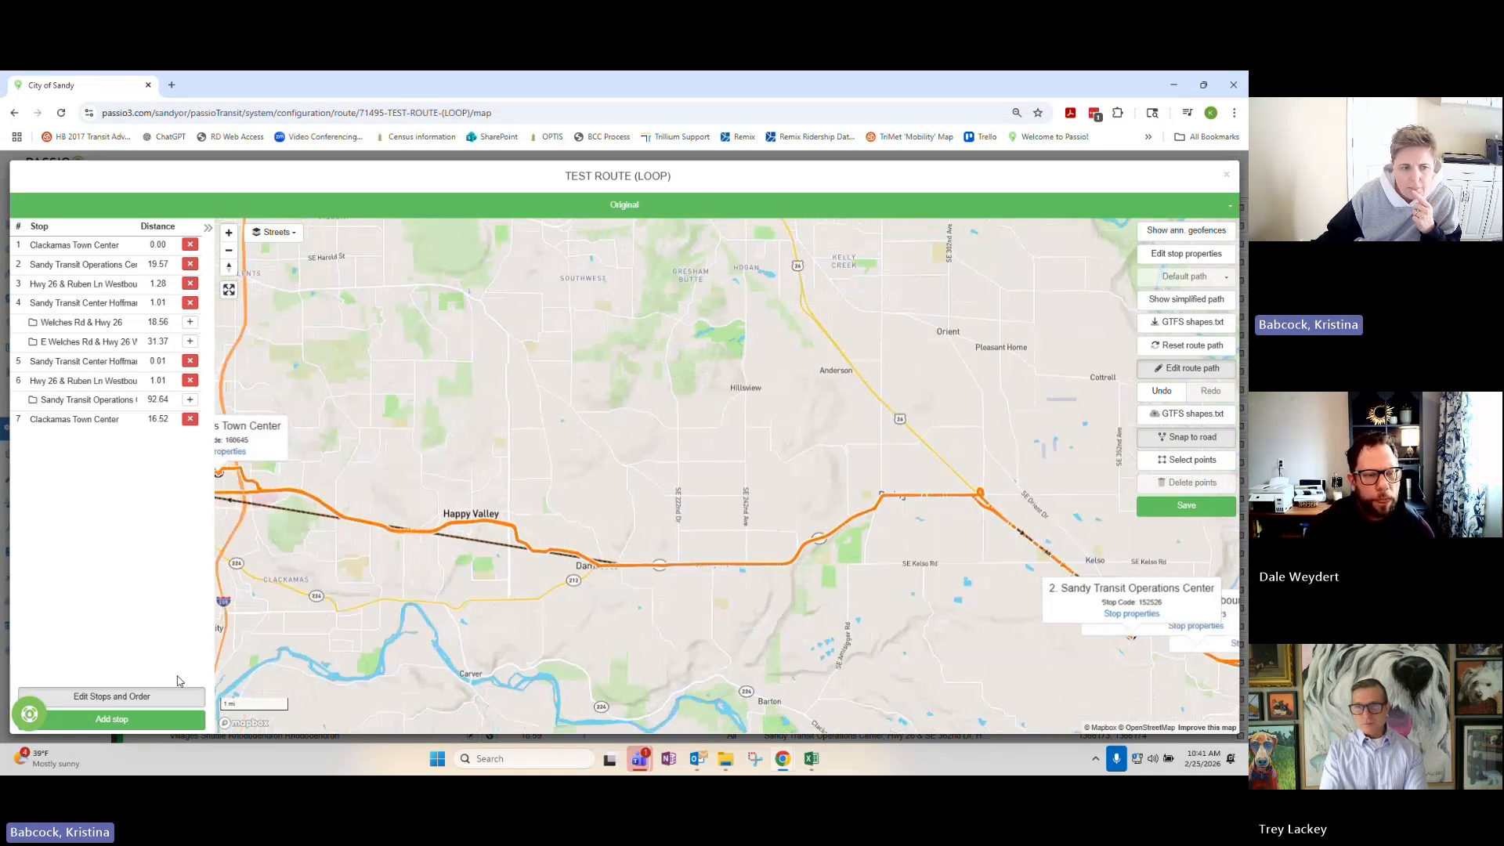
Archive the second of the two consecutive Sandy Transit Center Hoffman St stops, stop 5, confirming the change to the active route.
click(173, 697)
scroll(673, 621, up, 5)
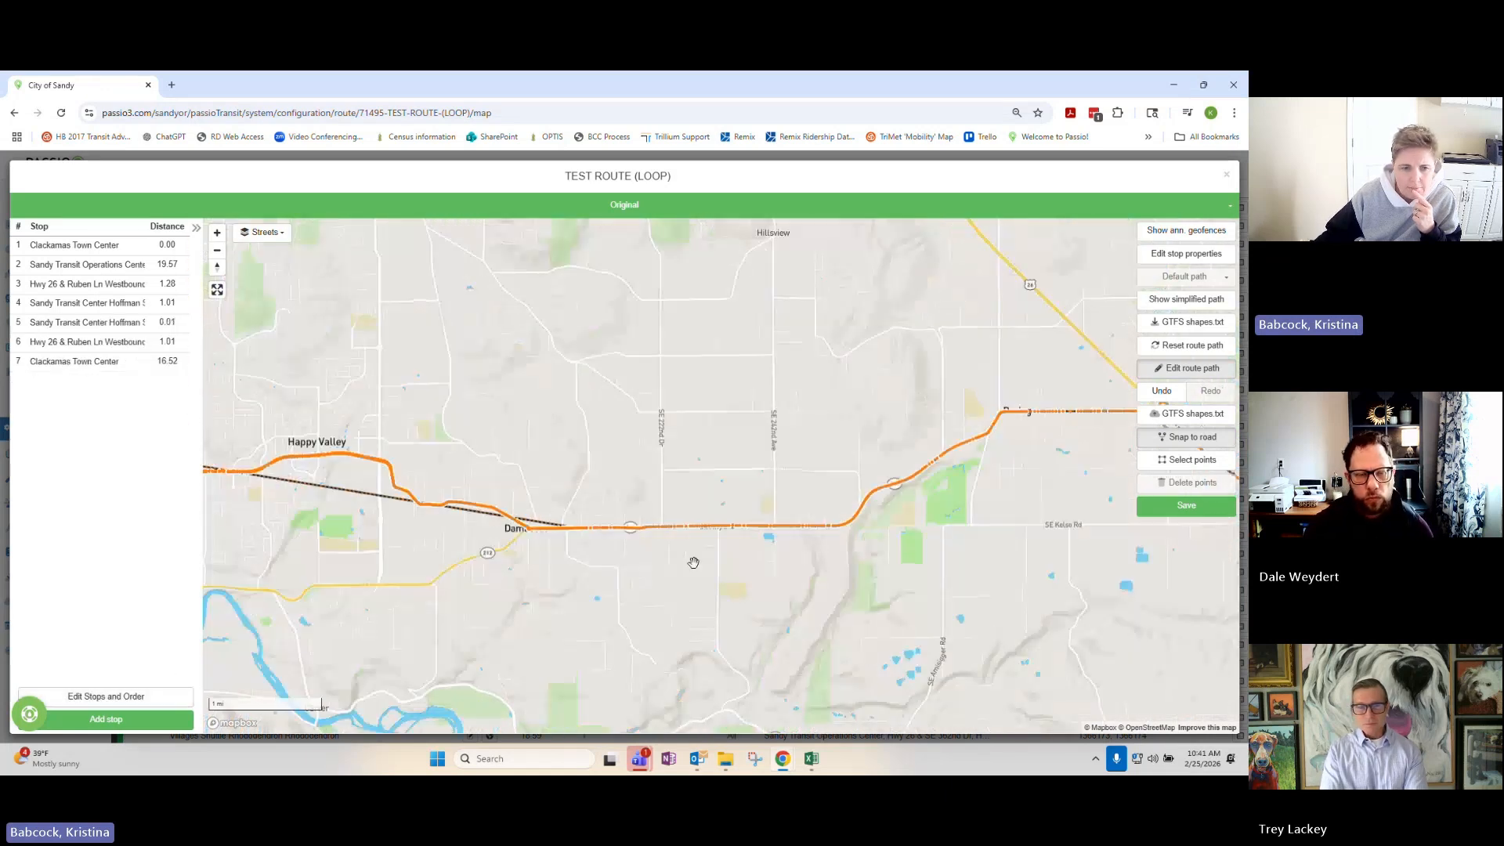
scroll(636, 572, up, 5)
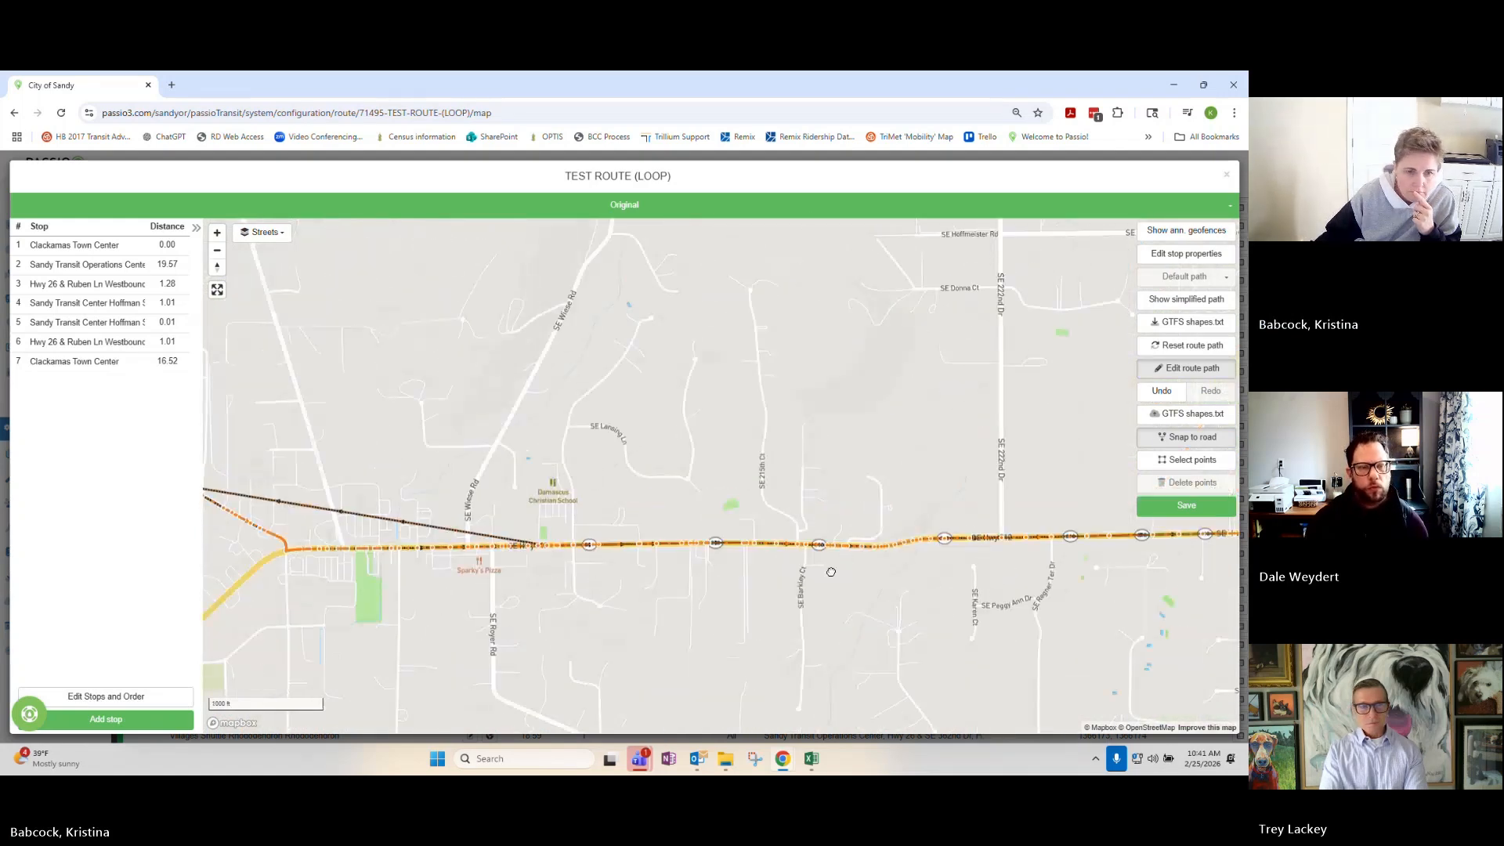
scroll(679, 535, up, 1)
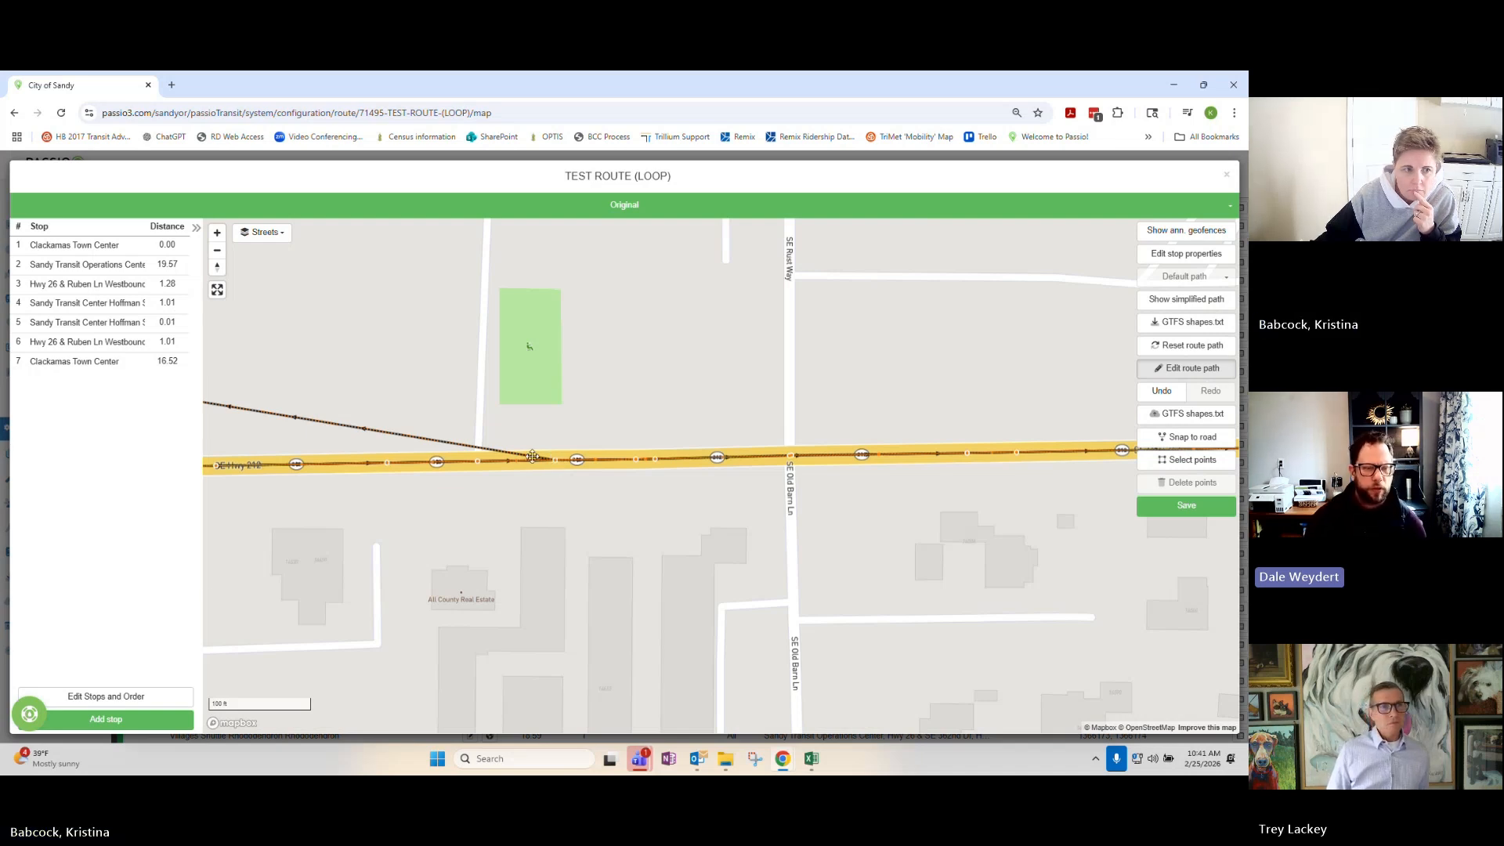
click(142, 302)
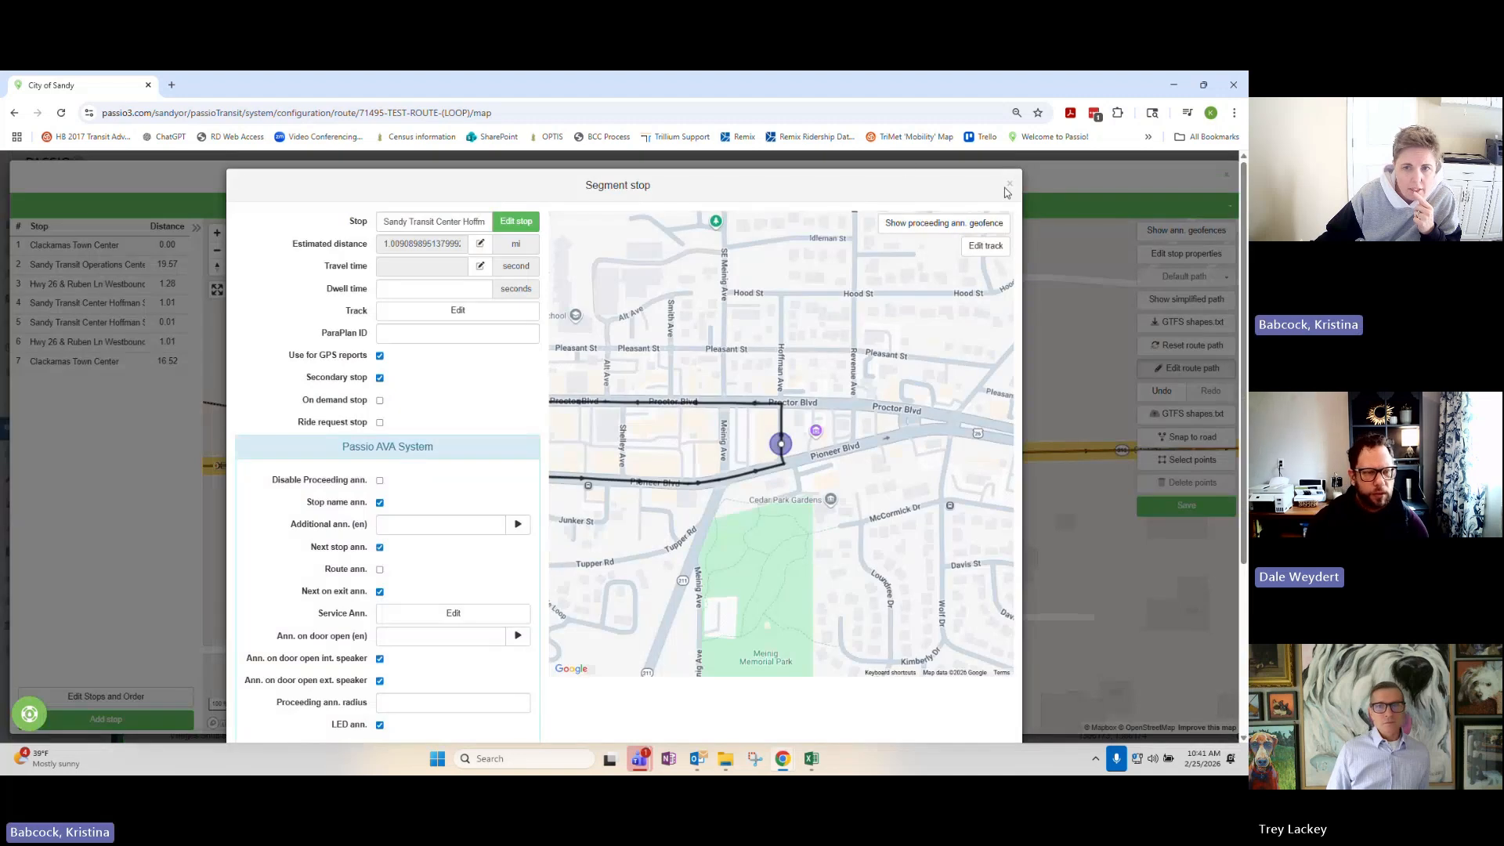
click(1008, 186)
click(156, 693)
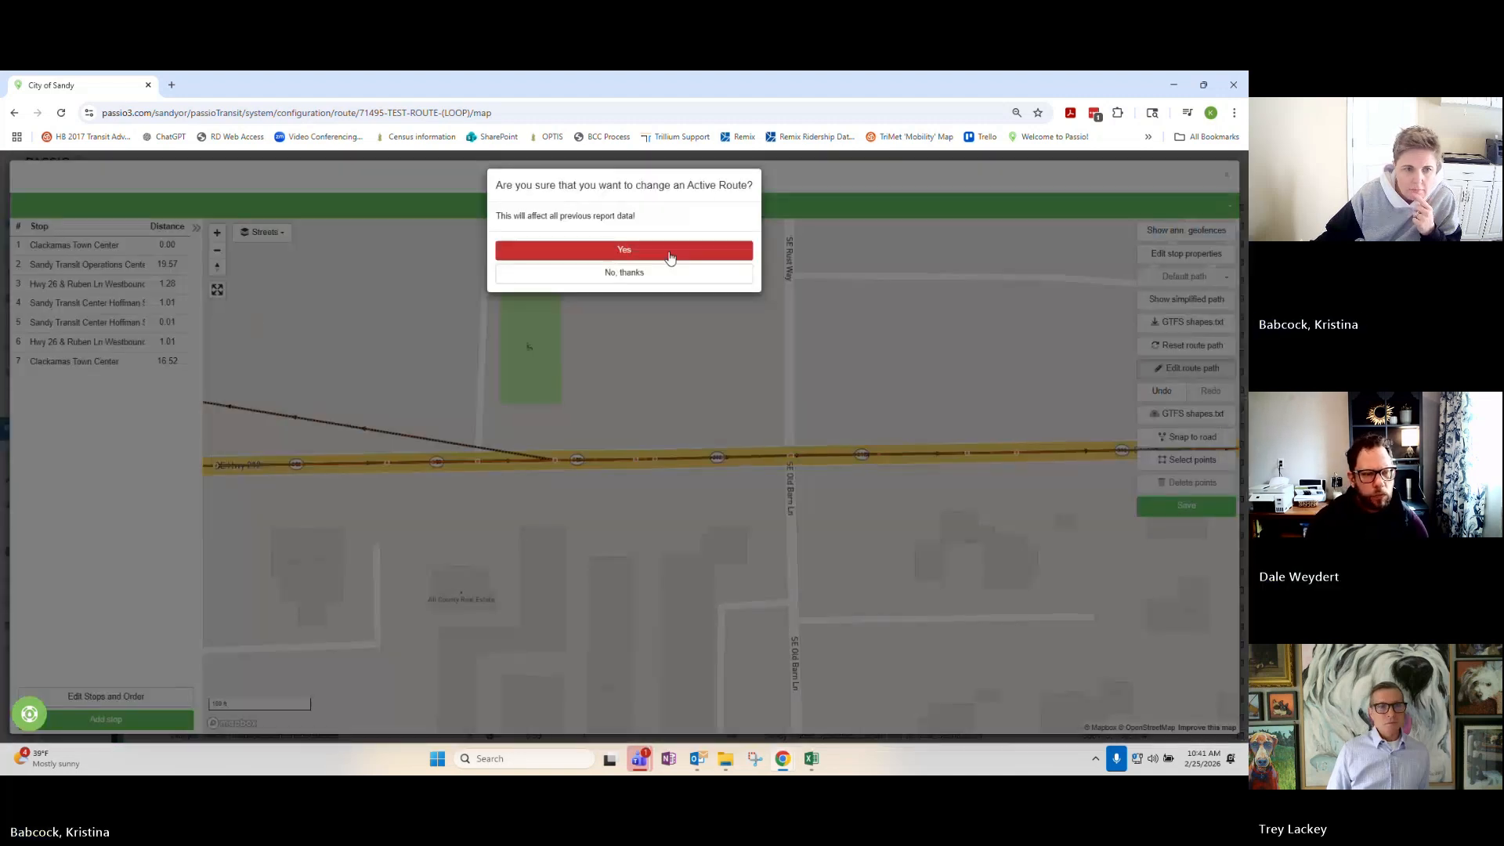
click(671, 252)
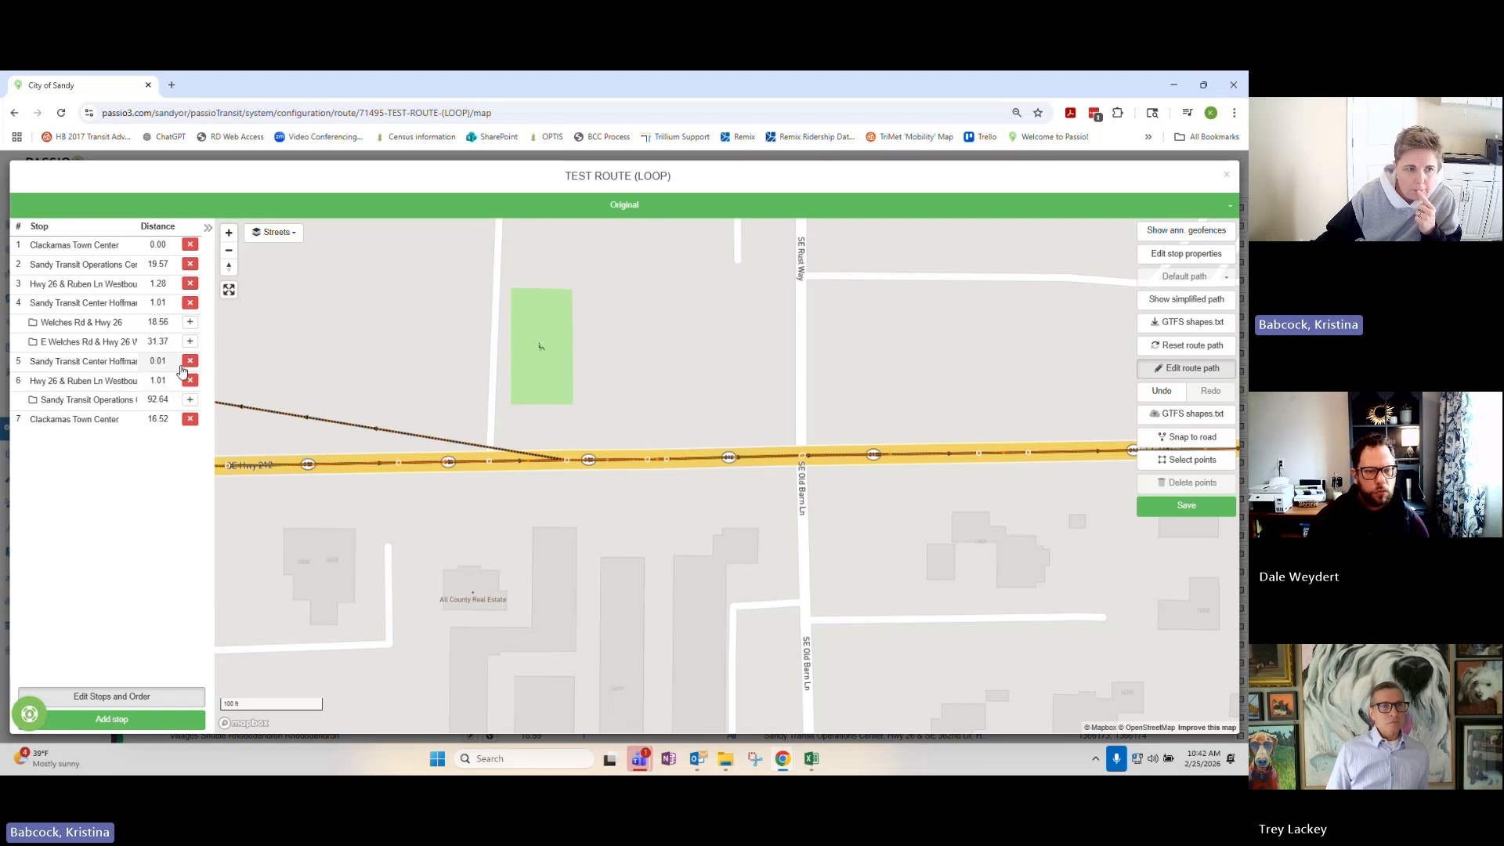
click(188, 363)
click(593, 217)
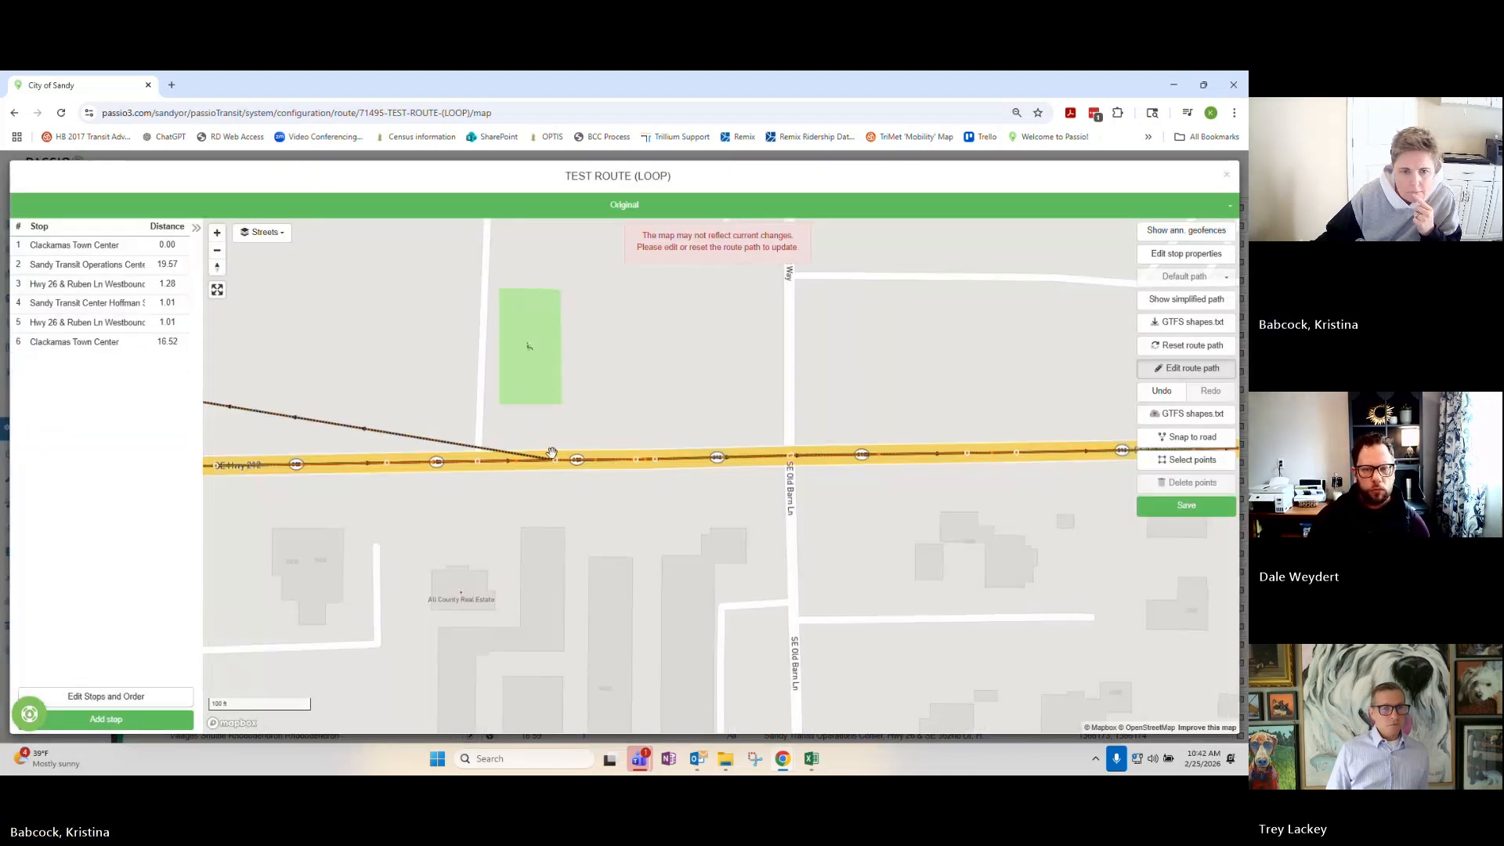
Pull the overlapping path points and the stray line's end off SE Hwy 212 west of SE Rust Way, and save the path.
drag(554, 462, 557, 495)
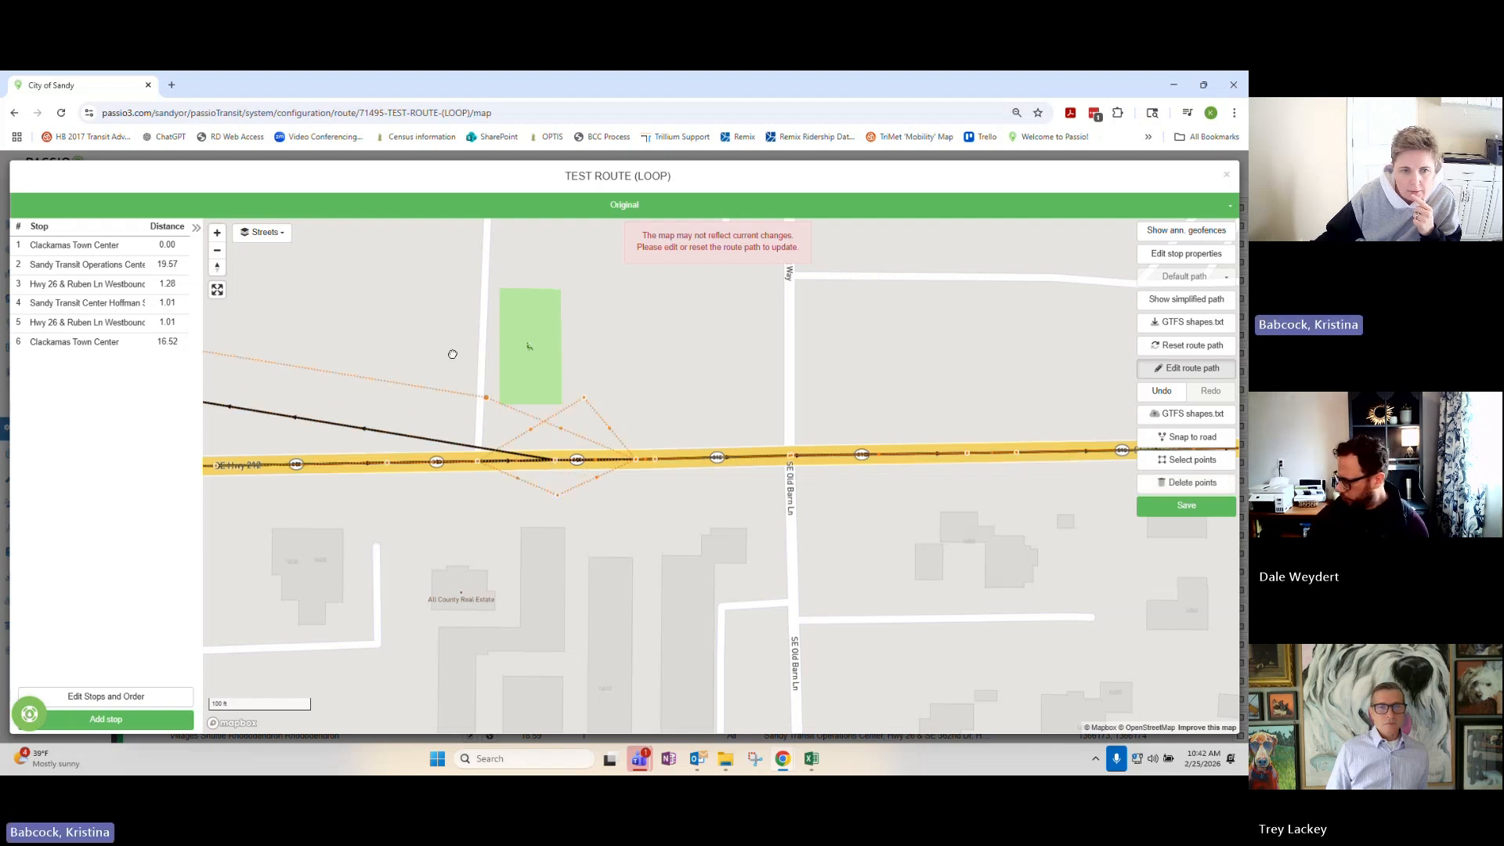
drag(454, 349, 452, 346)
drag(555, 460, 474, 415)
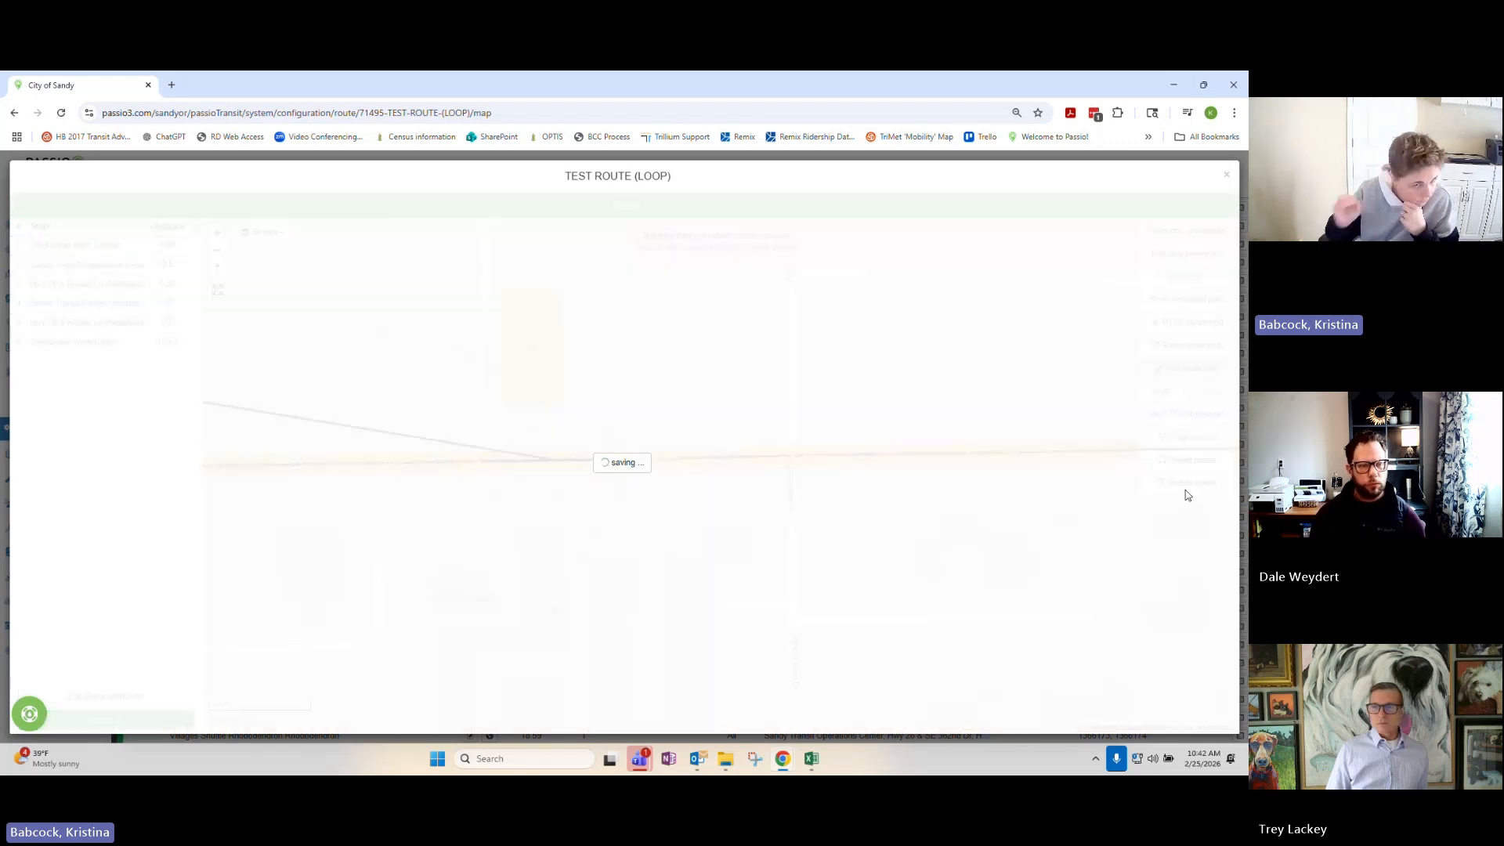
click(1185, 501)
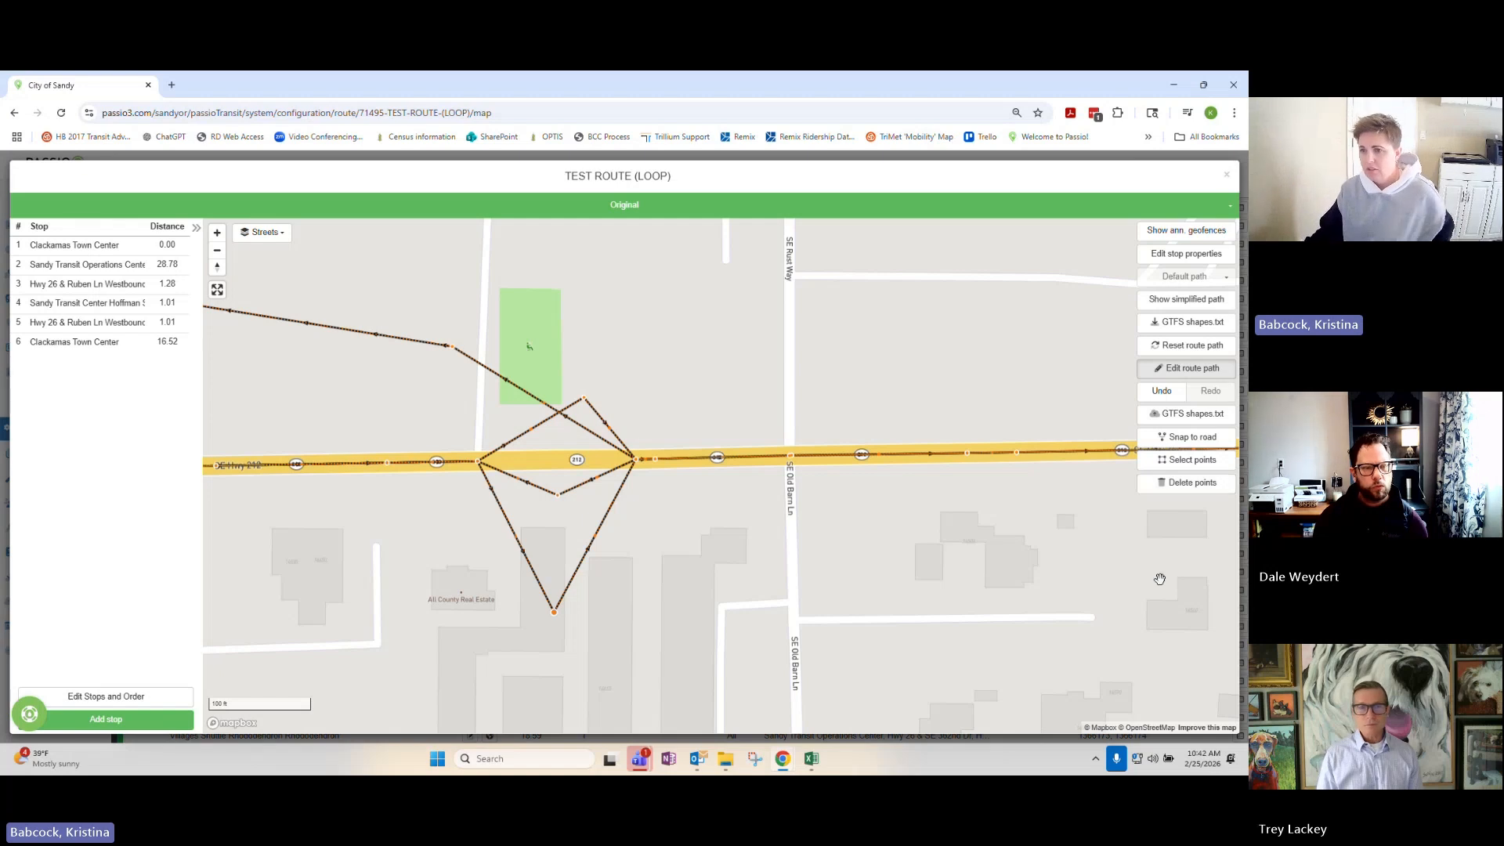
Reset the route path of TEST ROUTE (LOOP).
scroll(1159, 578, down, 4)
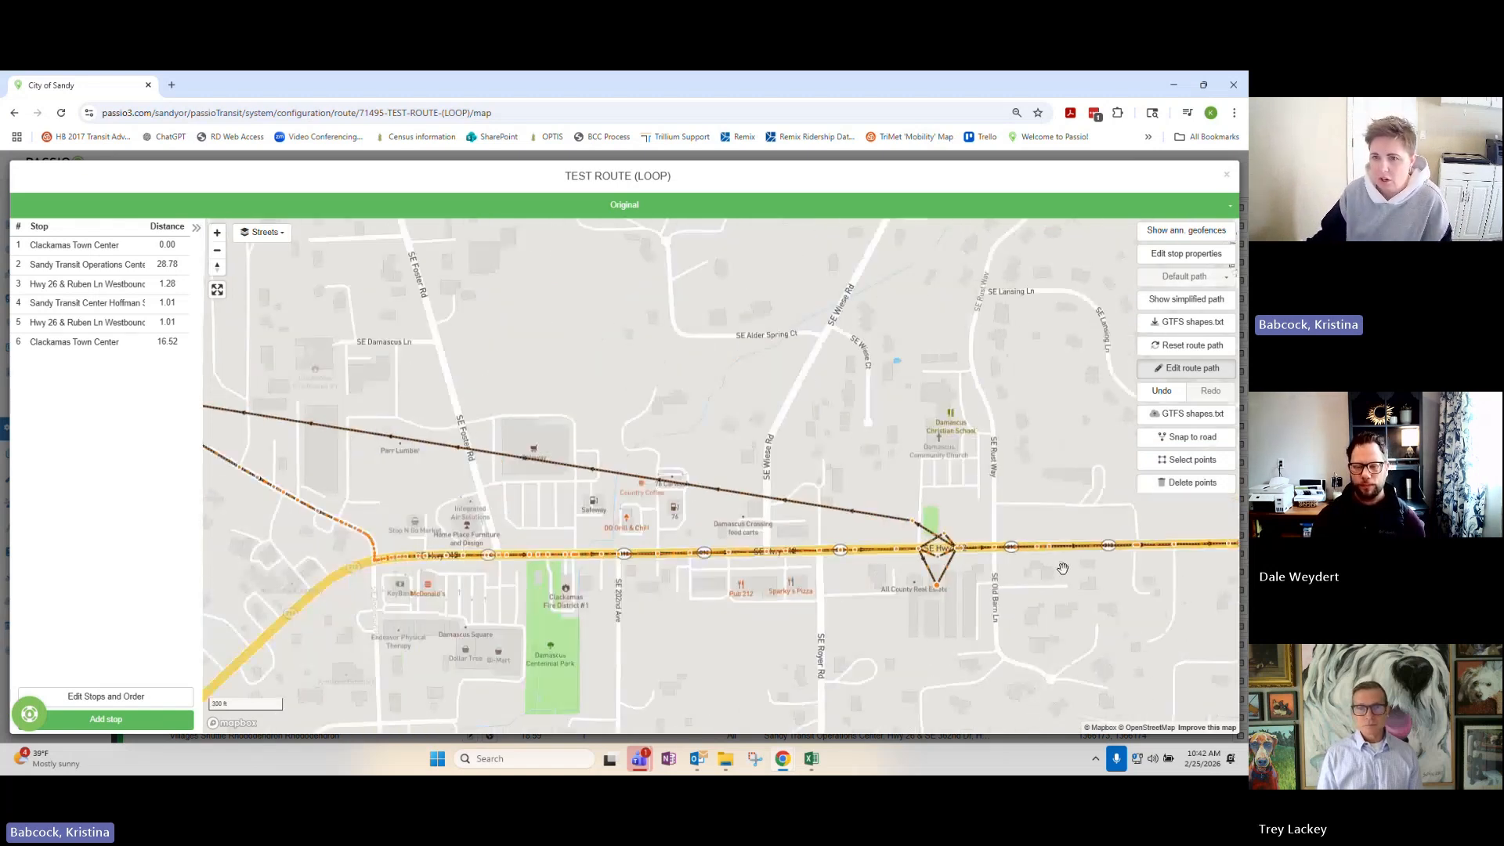
scroll(1065, 567, down, 2)
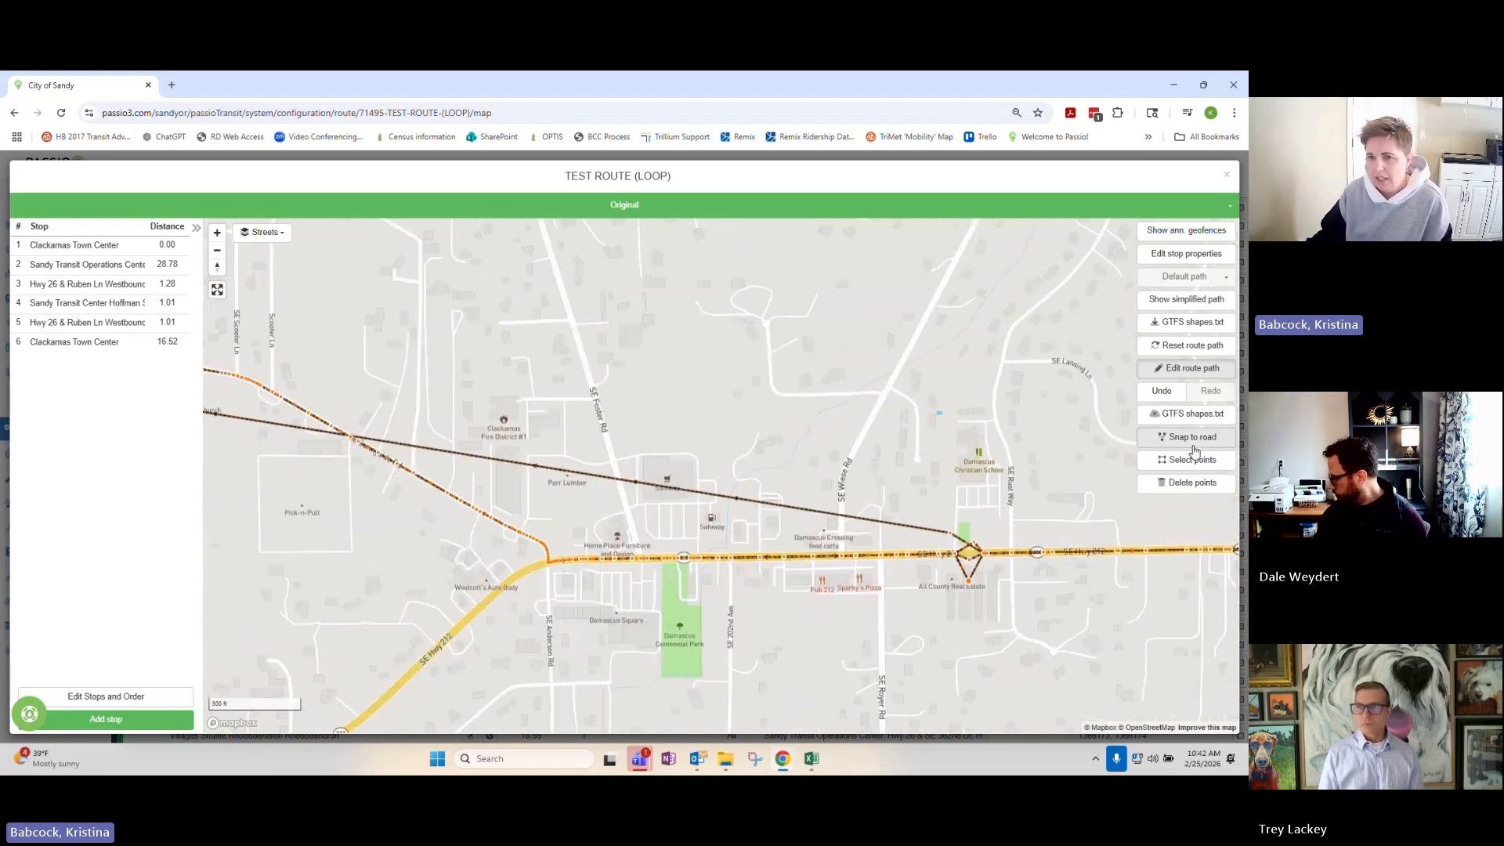
click(1192, 346)
click(618, 218)
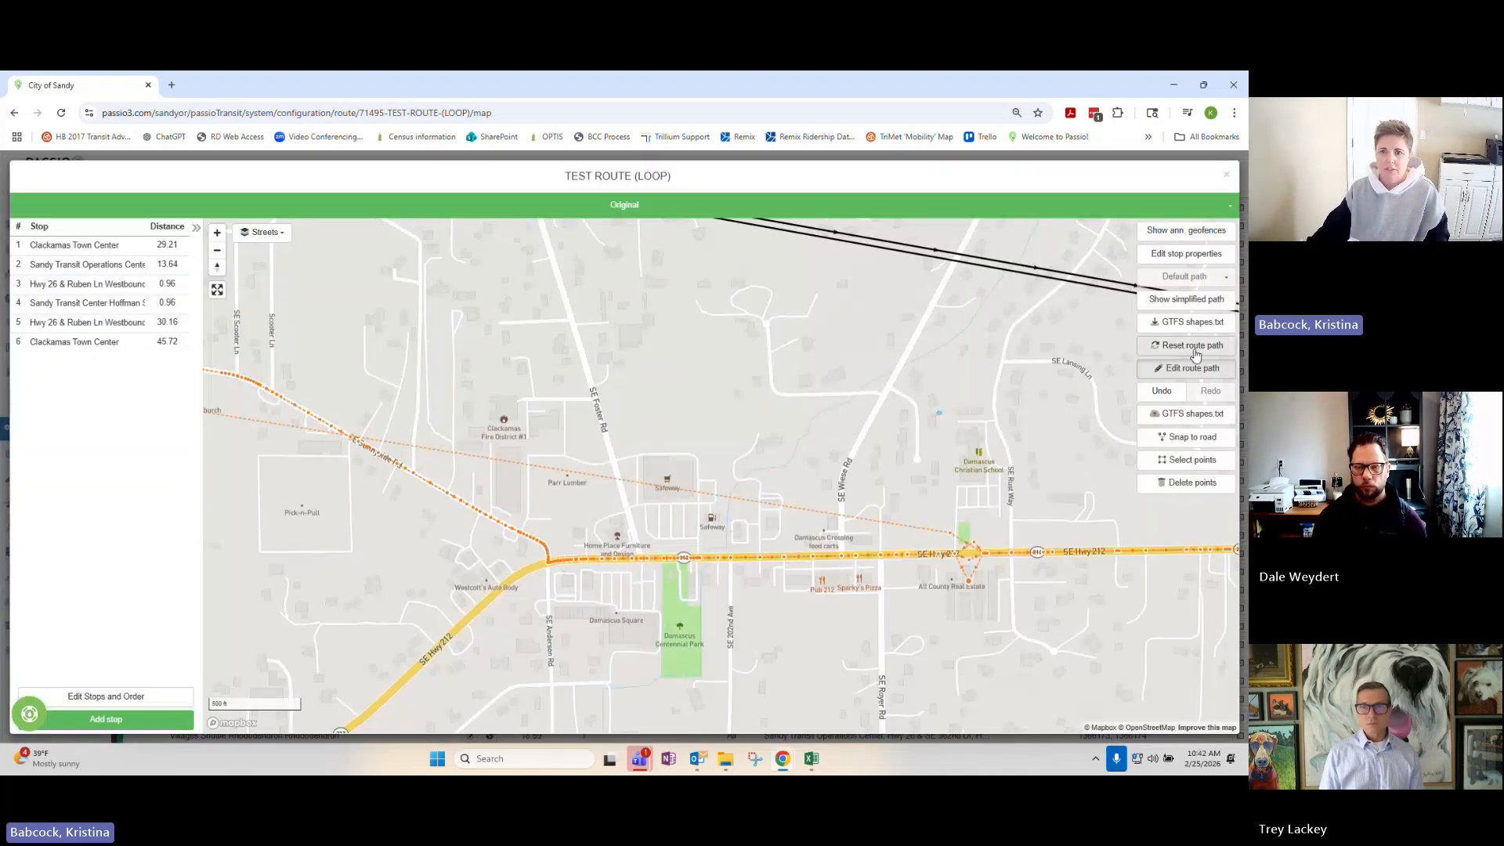
Examine the reset path between Clackamas Town Center and Sandy Transit Center Hoffman St against the previous alignment.
scroll(807, 479, down, 5)
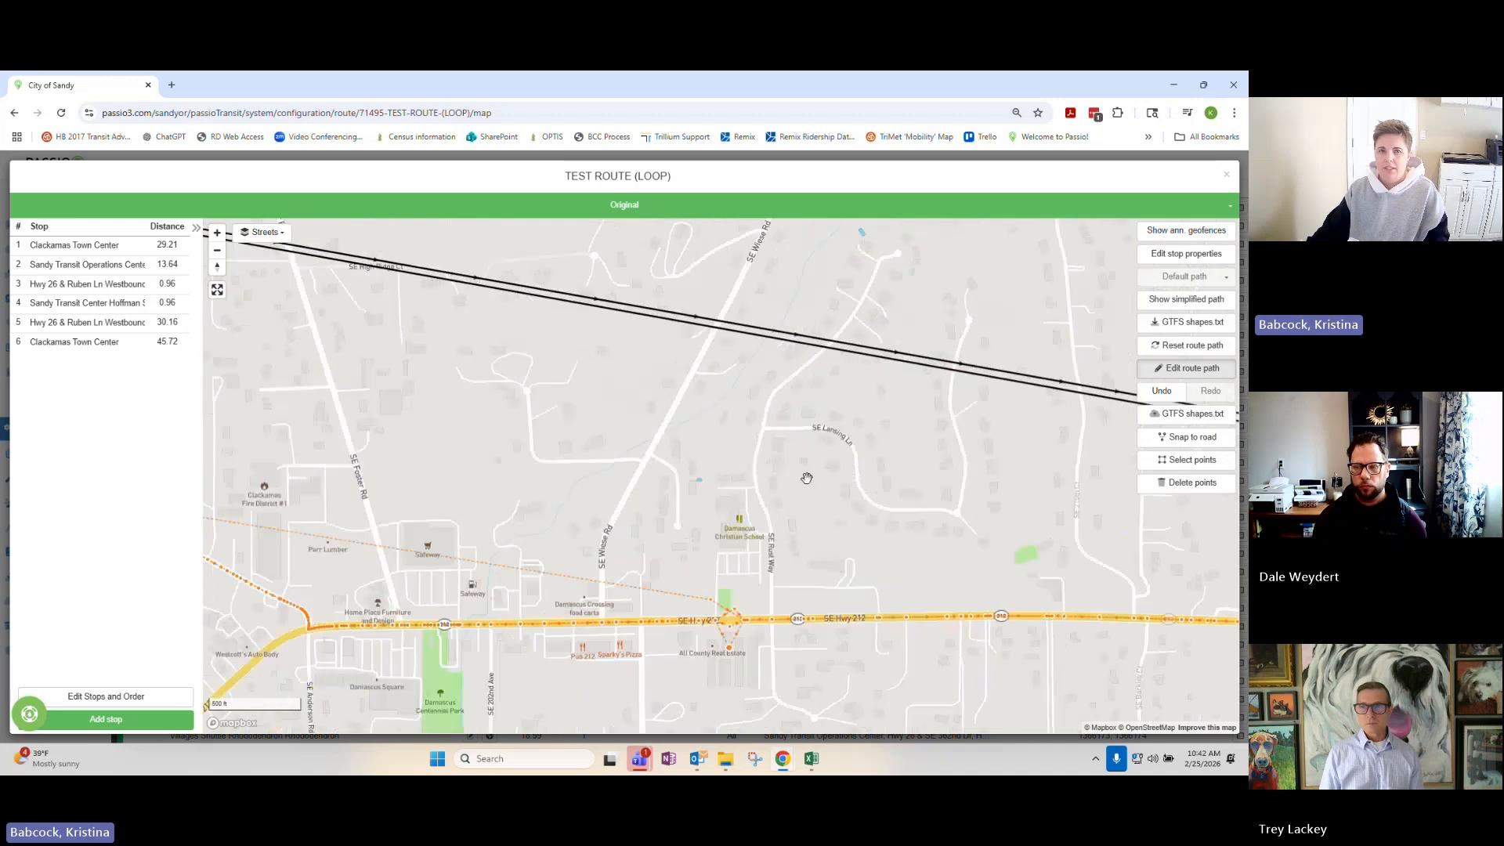
scroll(807, 482, down, 3)
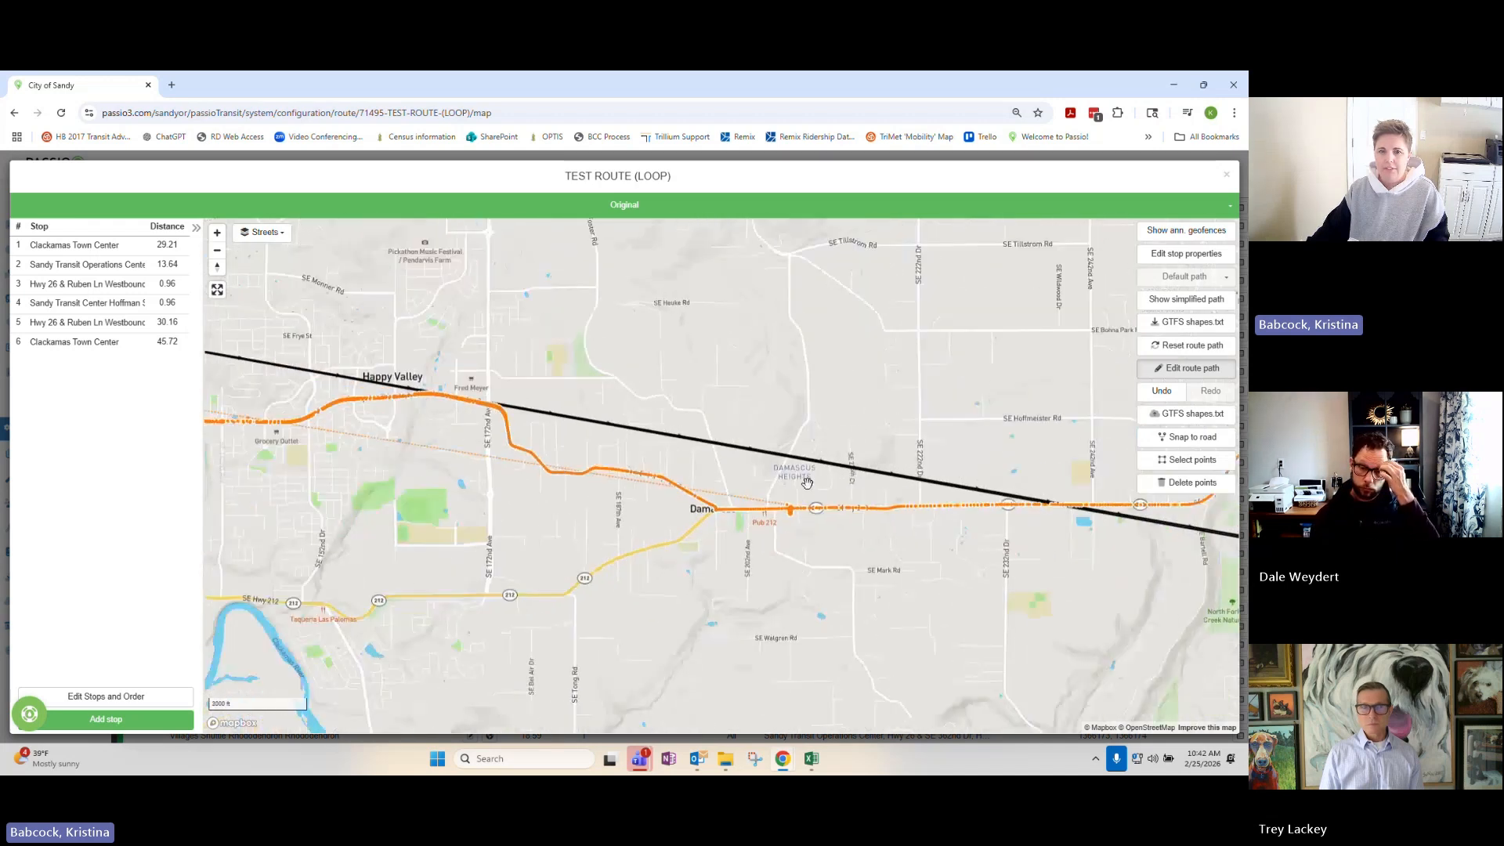
scroll(816, 484, down, 2)
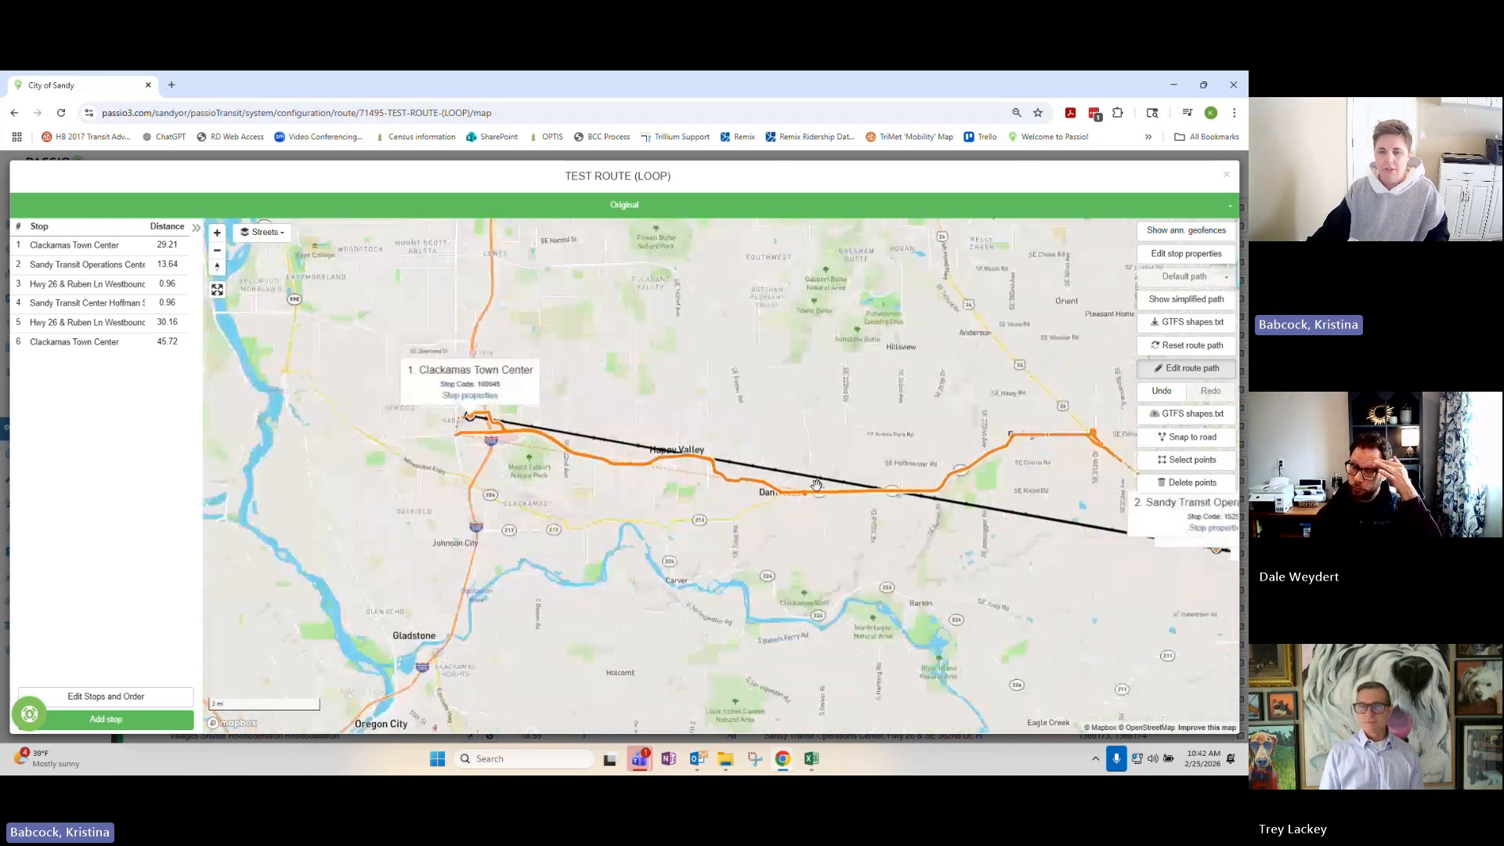
scroll(1006, 548, down, 1)
scroll(1034, 552, down, 1)
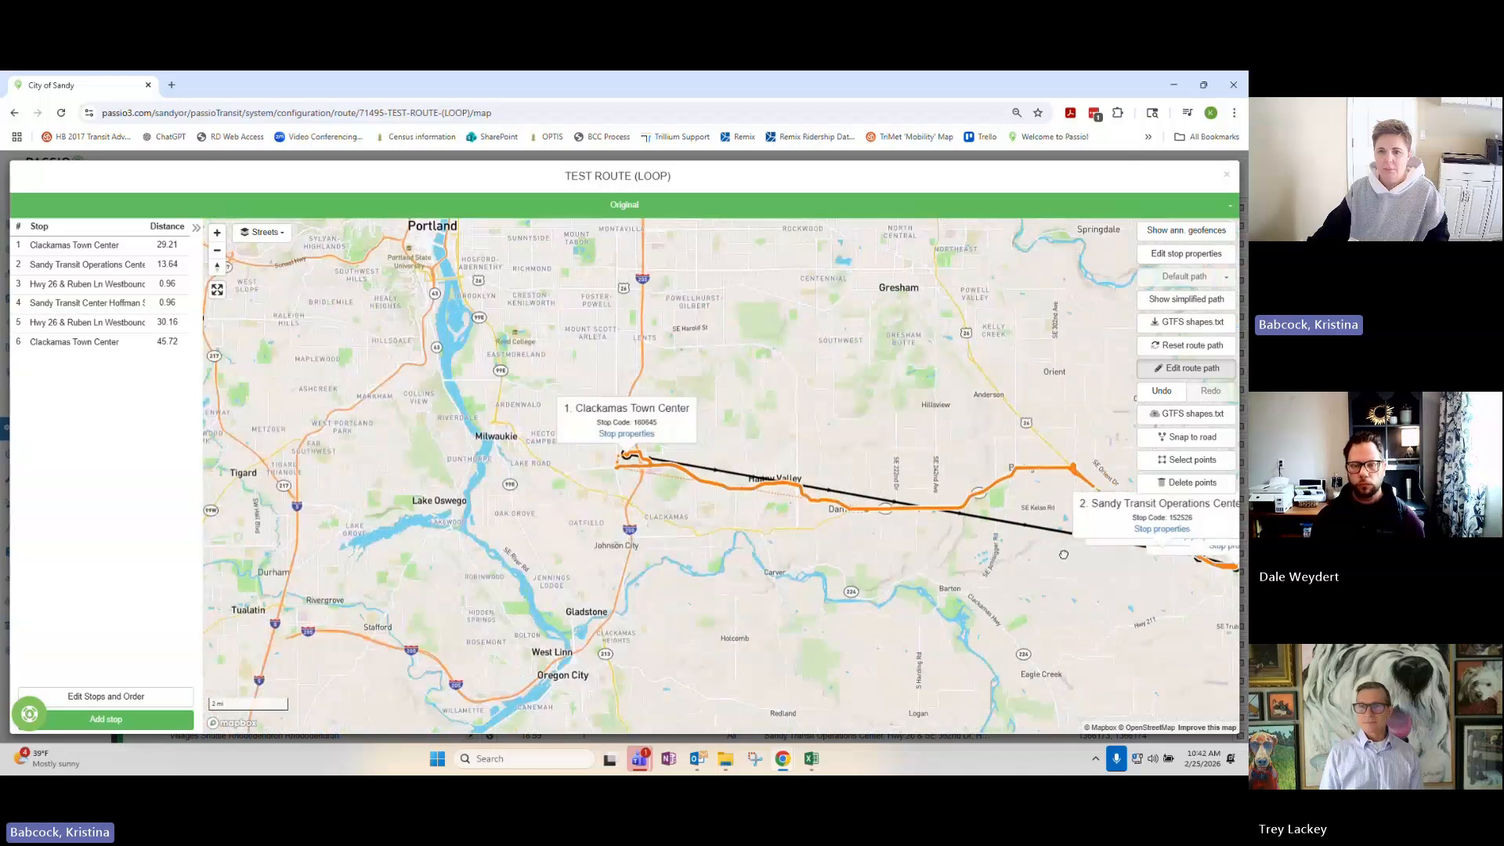
drag(1034, 551, 736, 505)
click(892, 469)
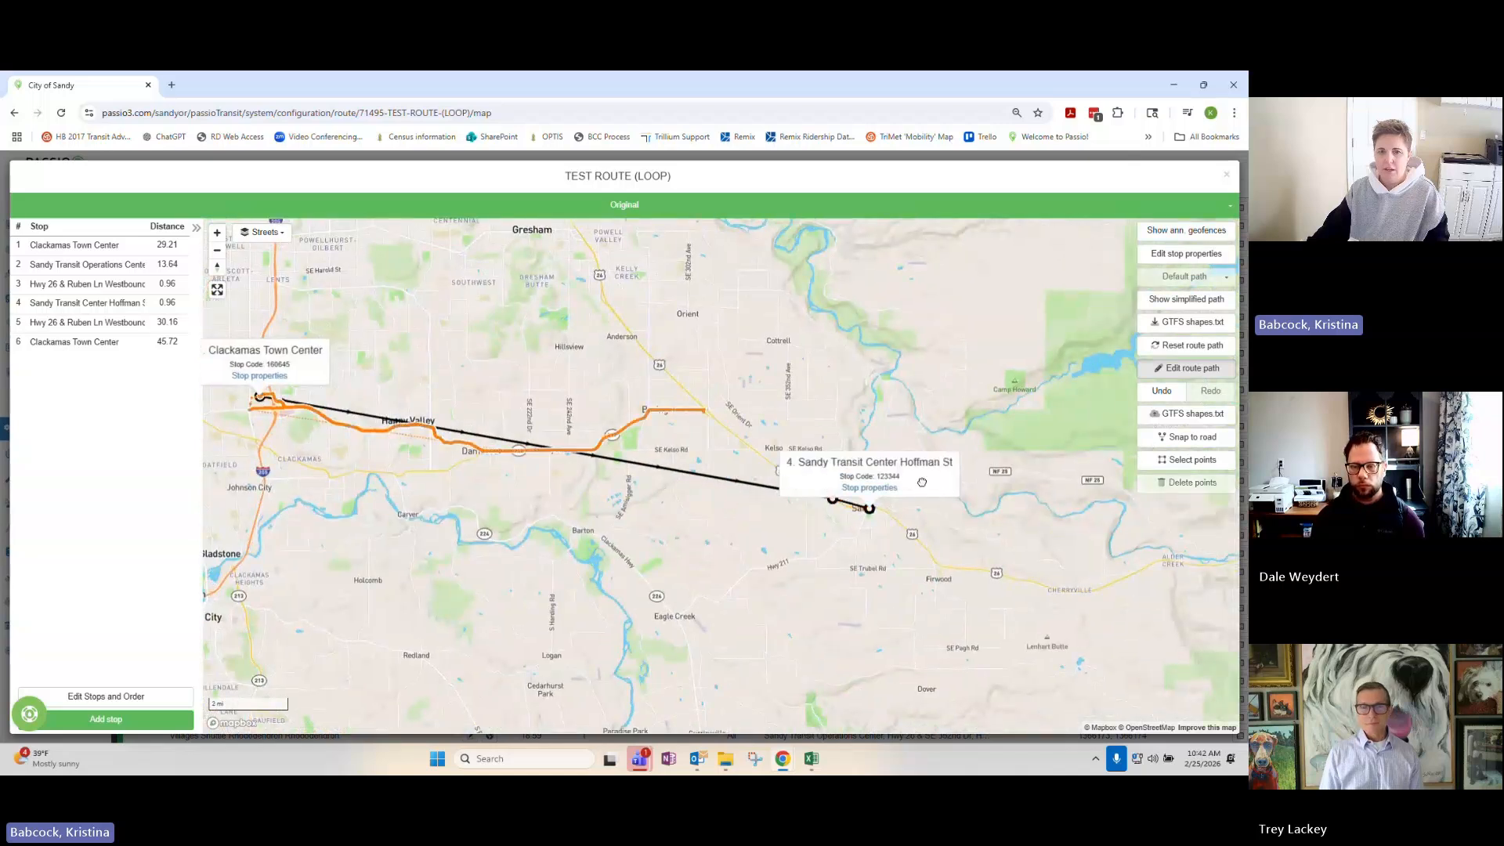
click(926, 479)
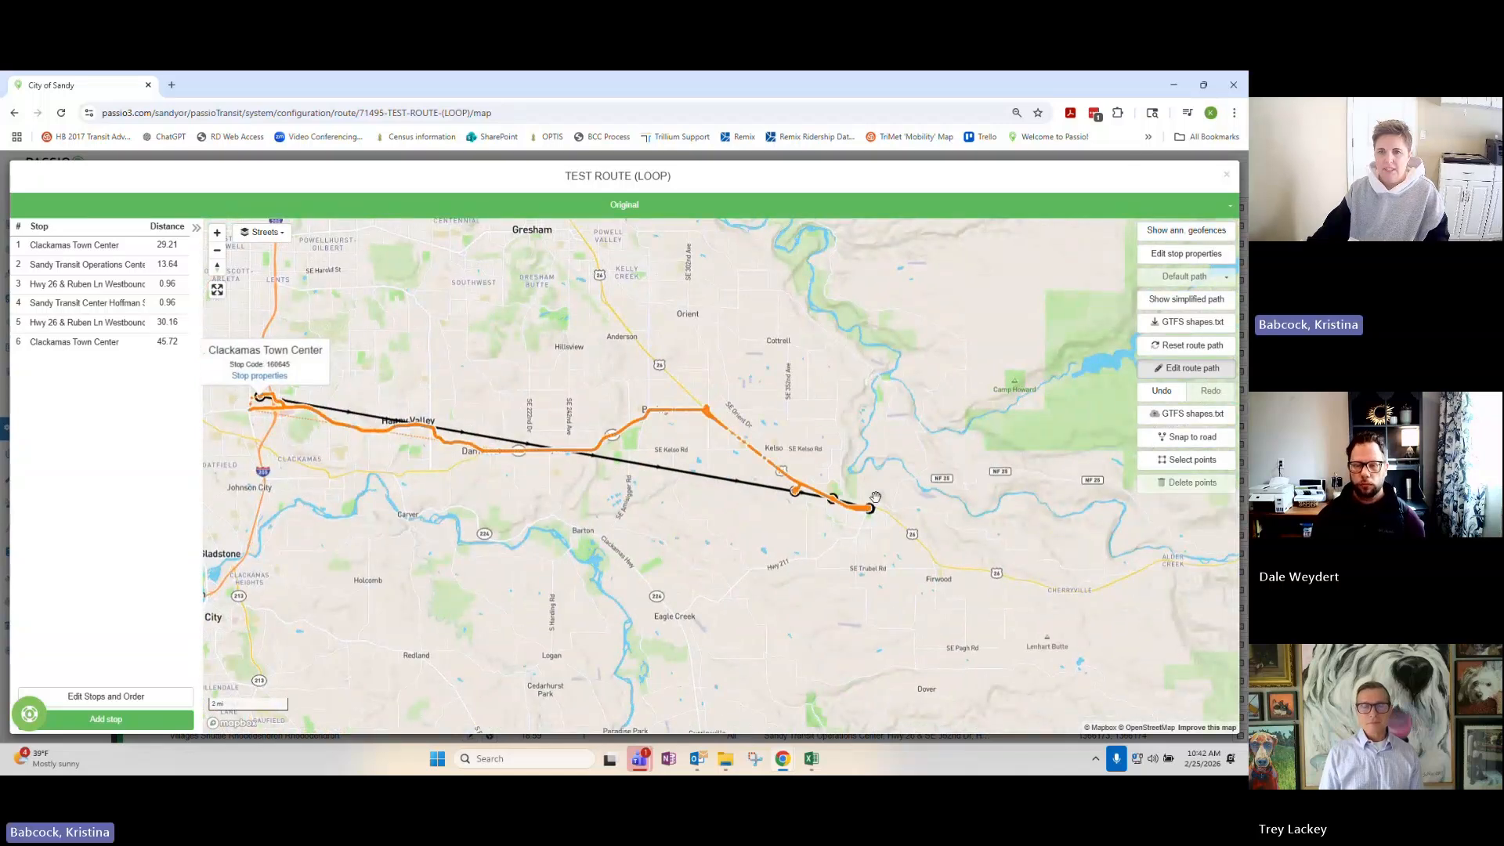
Reset the route path once more and return from the route map to the route list.
click(1184, 345)
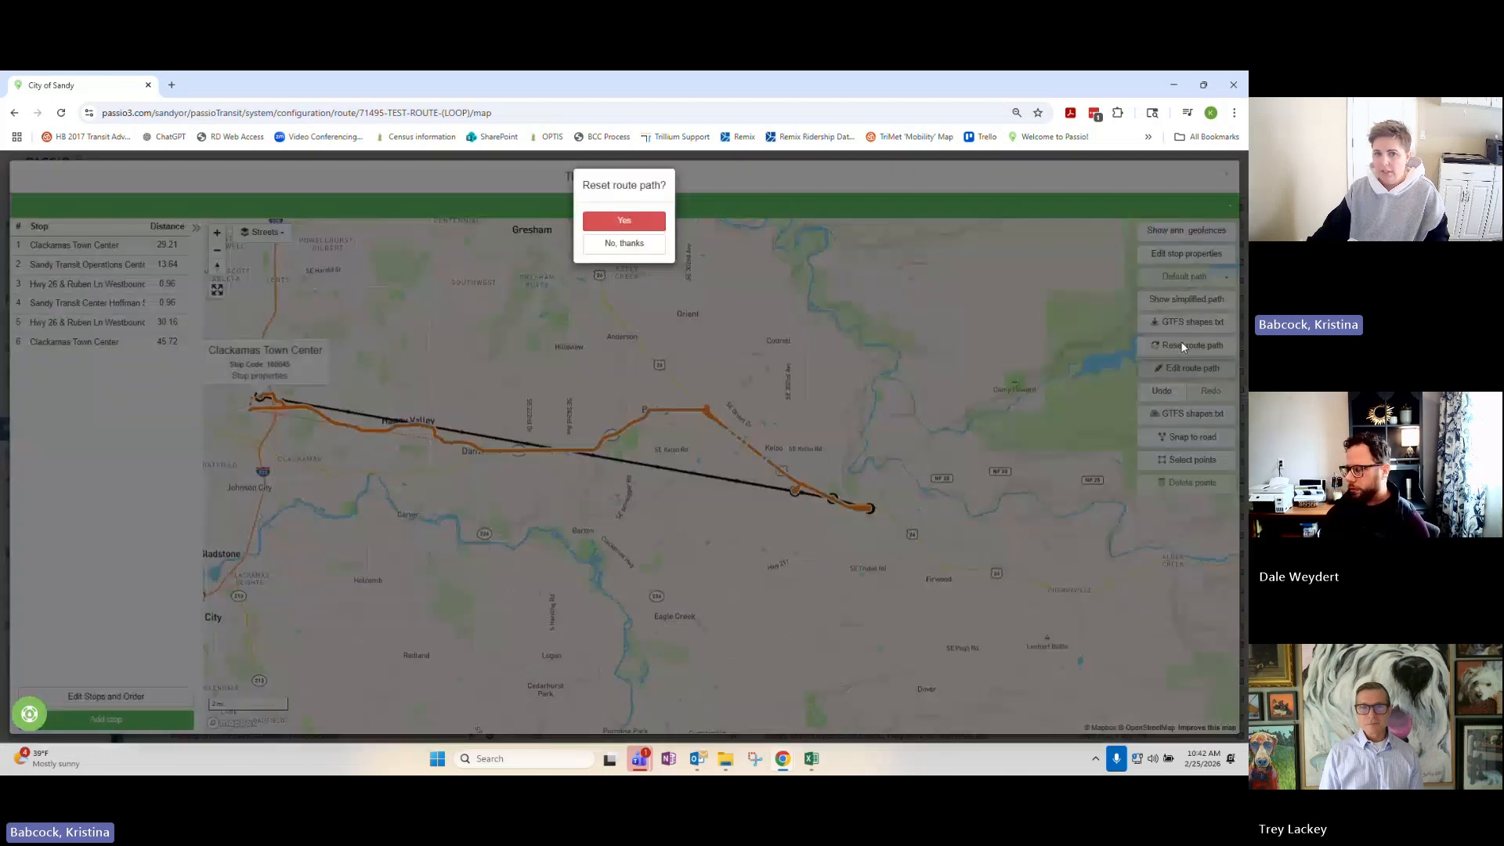
click(645, 219)
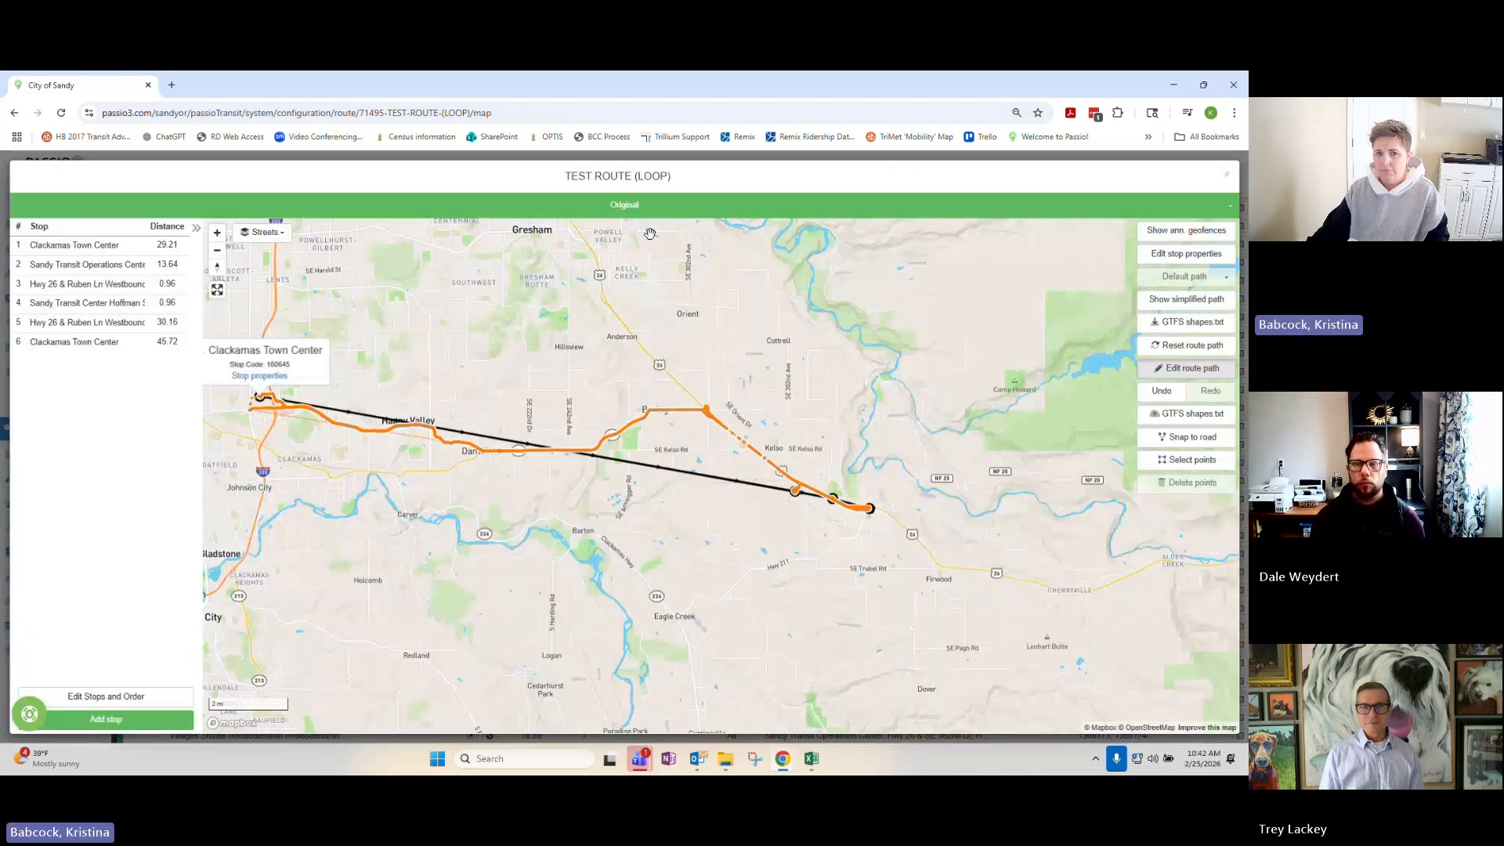
click(1228, 176)
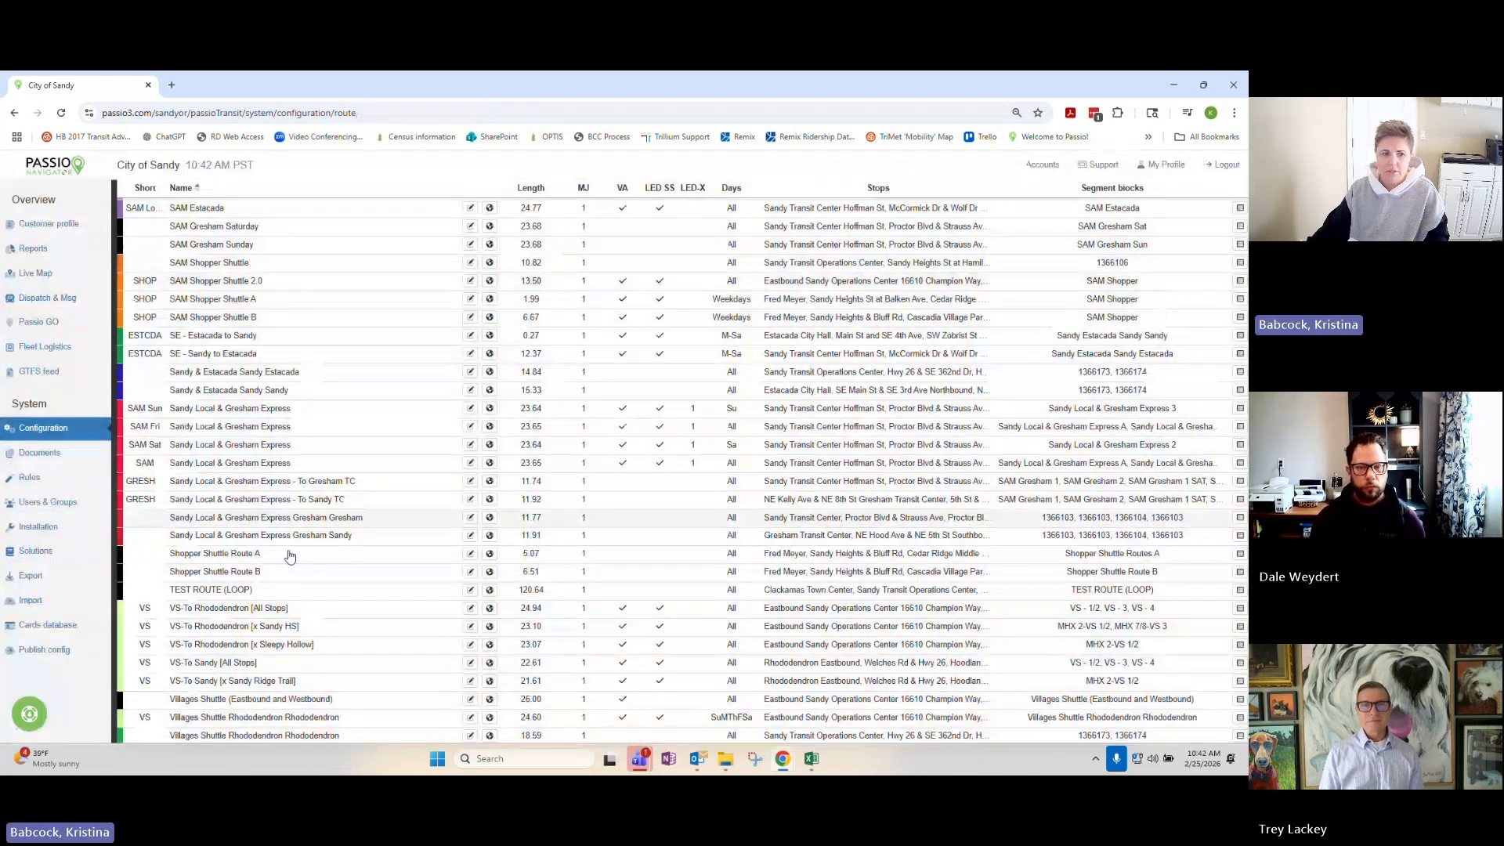
click(487, 590)
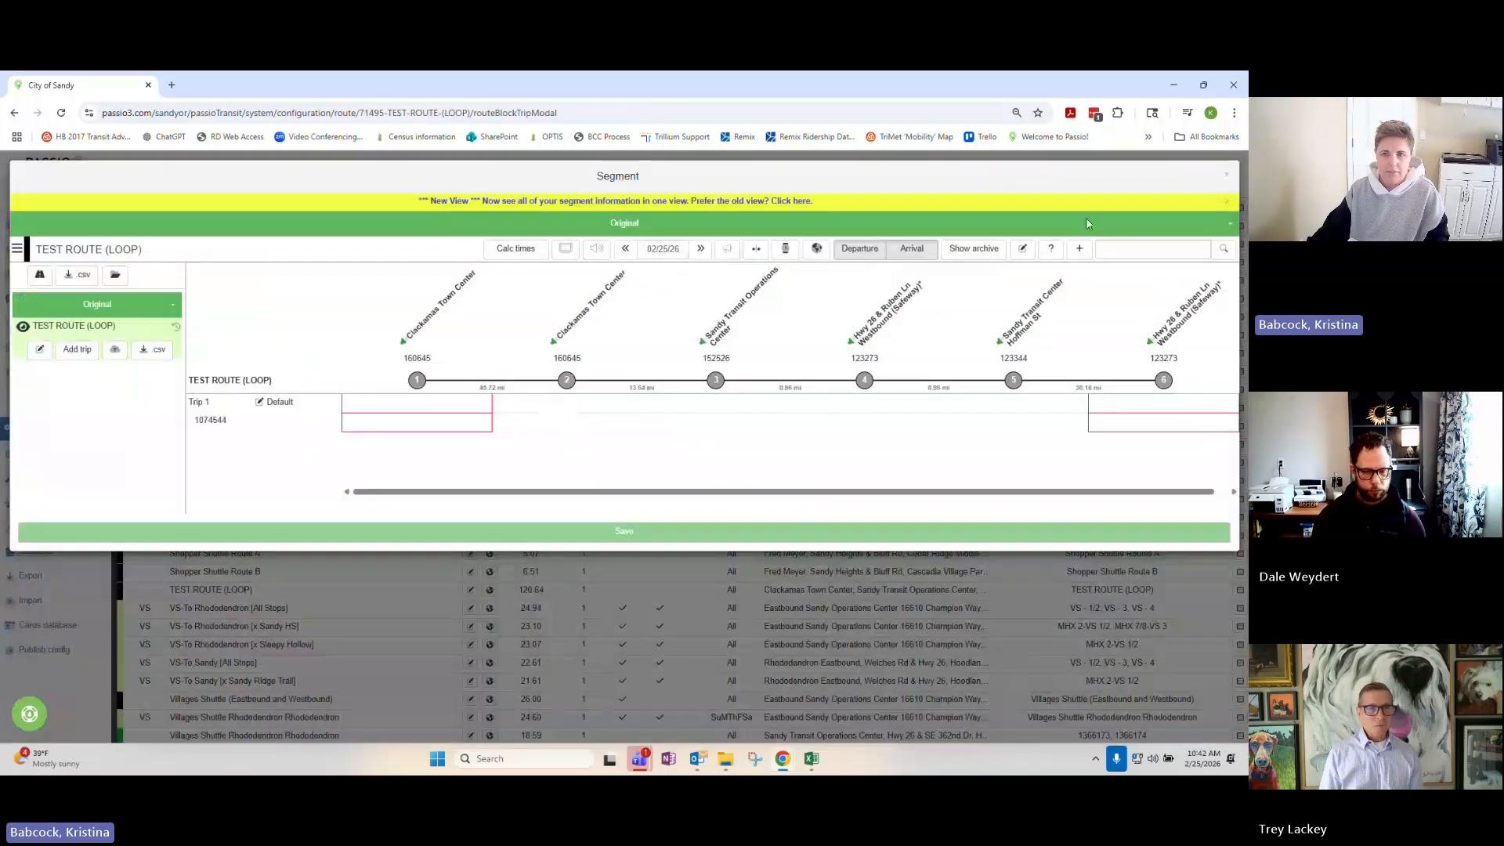
click(1228, 176)
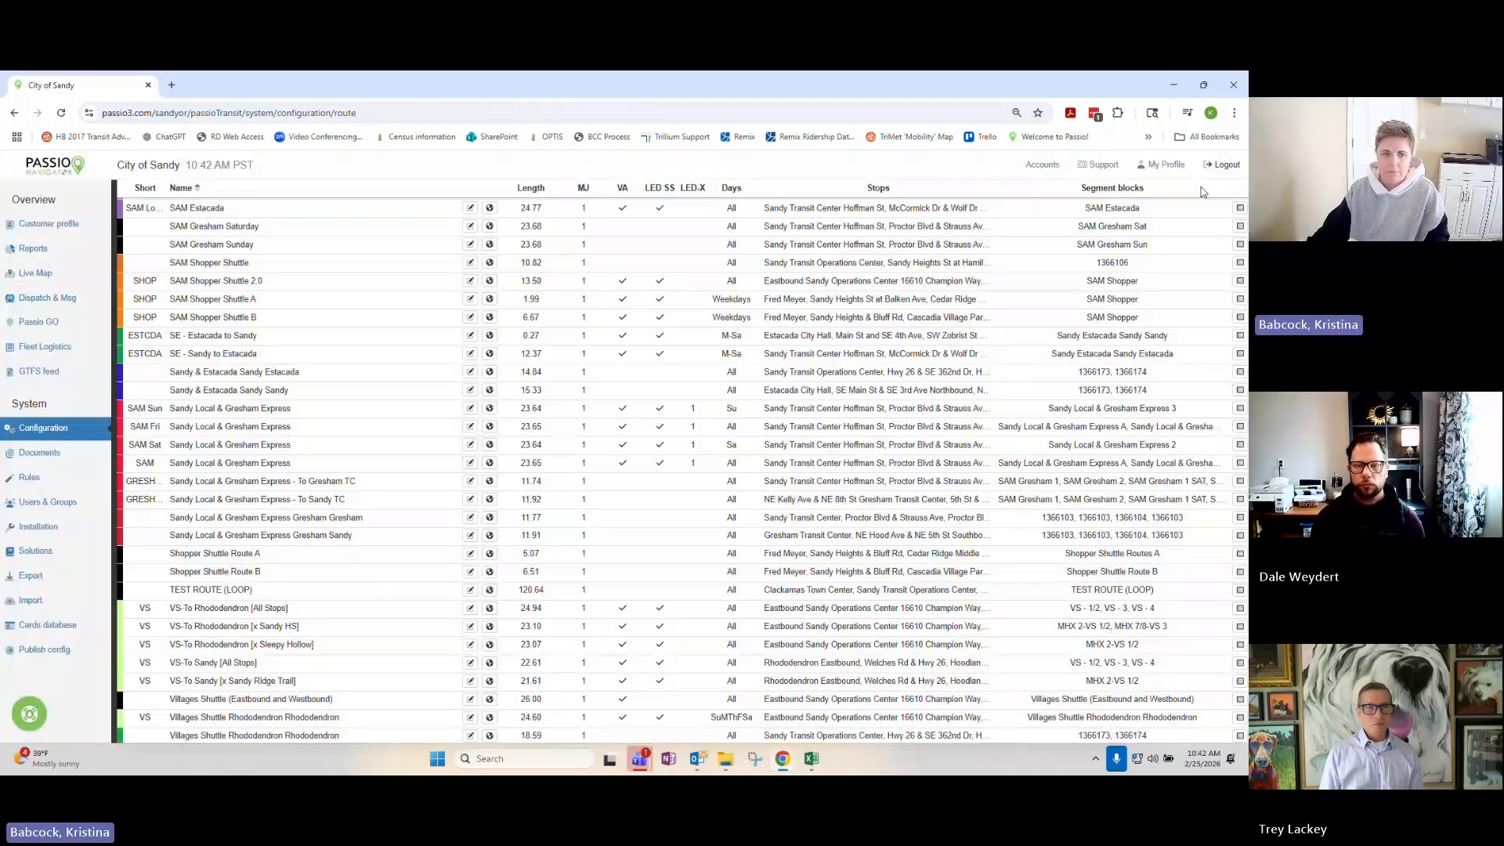
Open the route map of TEST ROUTE (LOOP) and start editing its route path around Sandy, accepting the change to an active route.
click(470, 590)
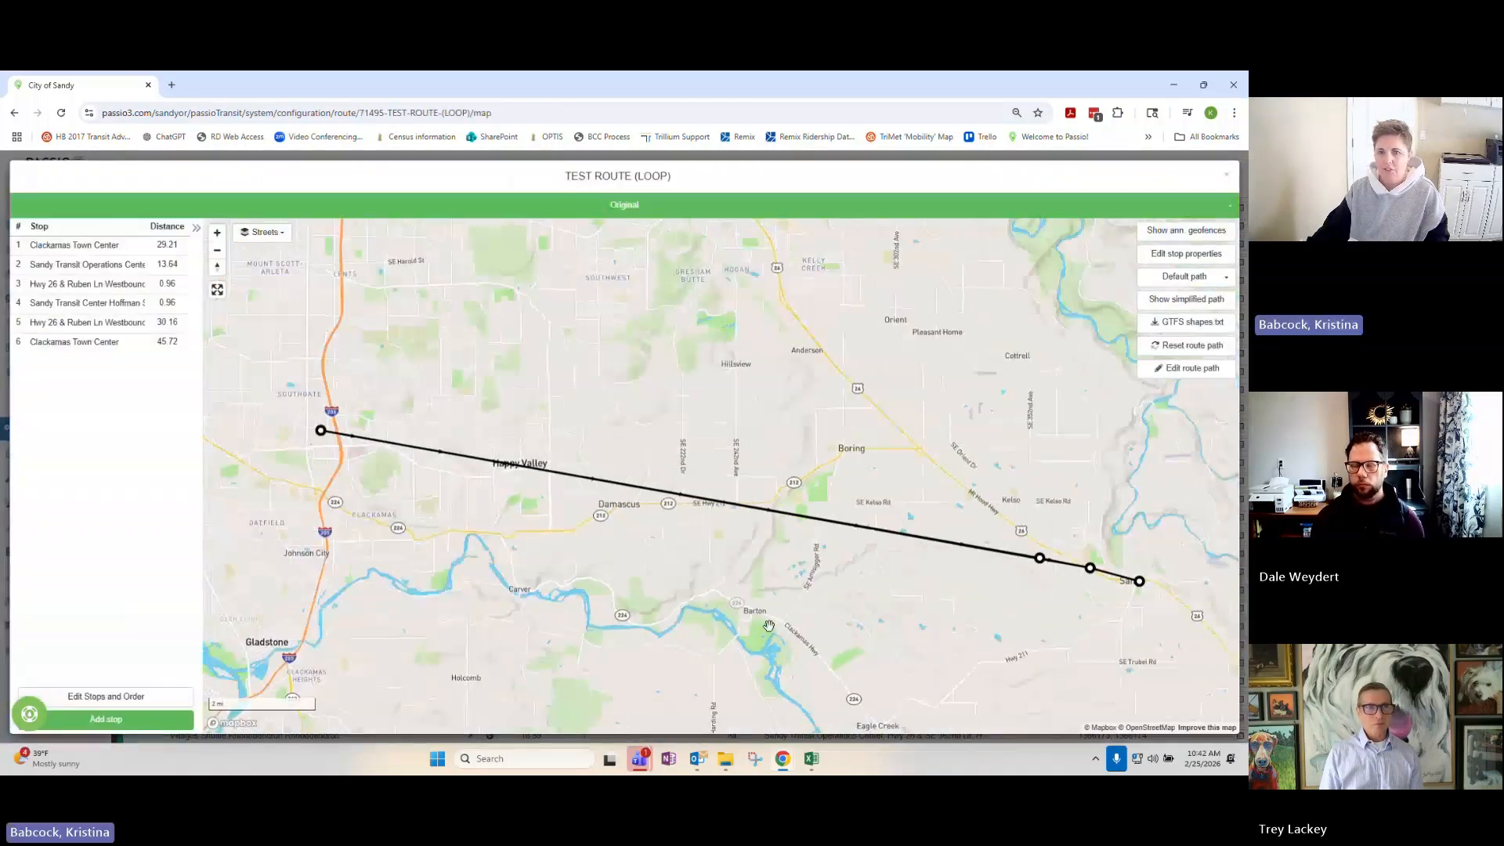
scroll(772, 589, up, 1)
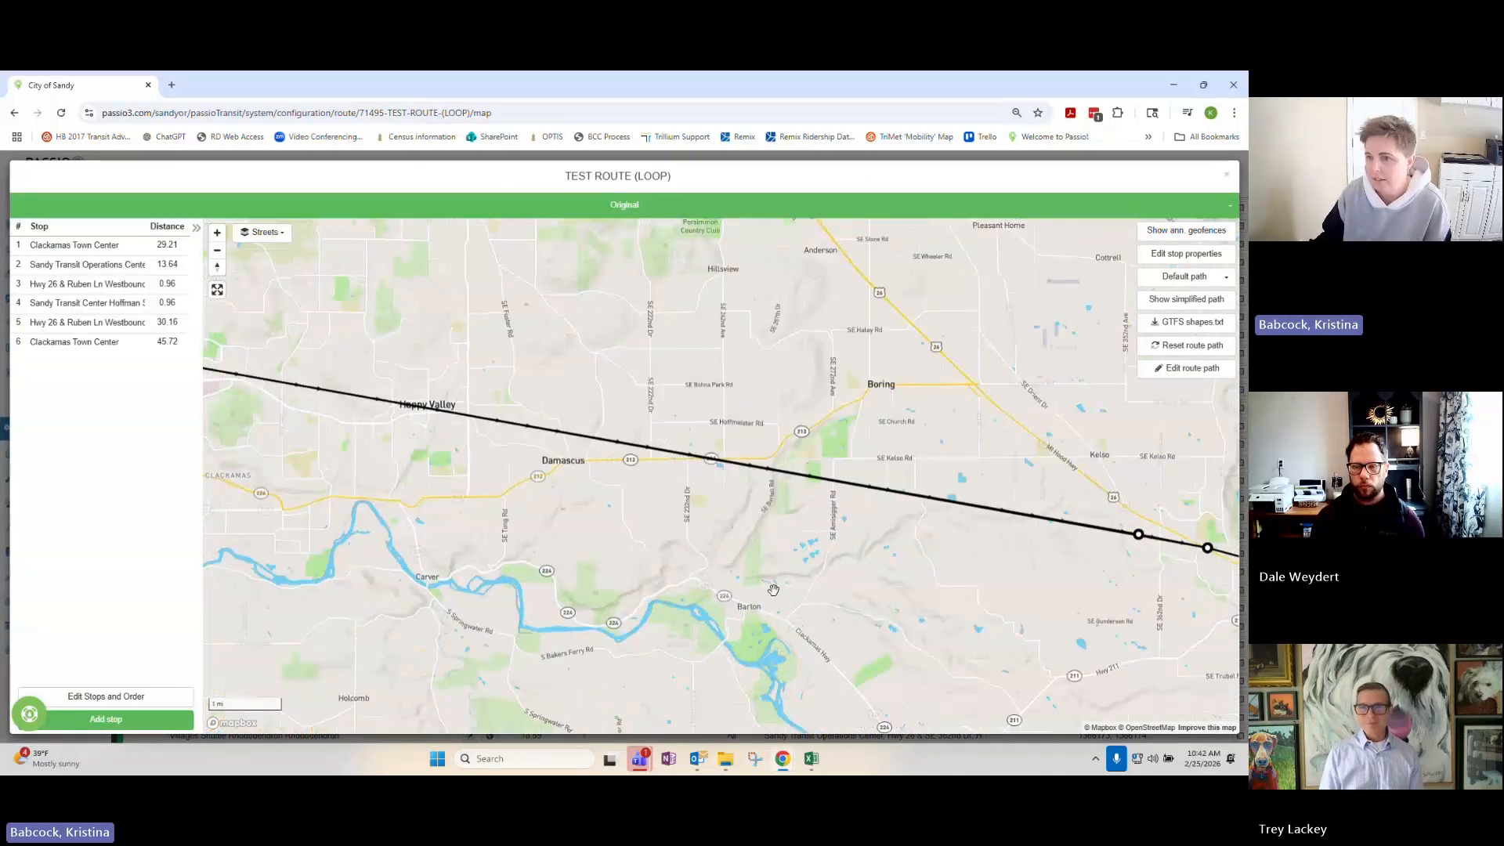
scroll(708, 505, down, 1)
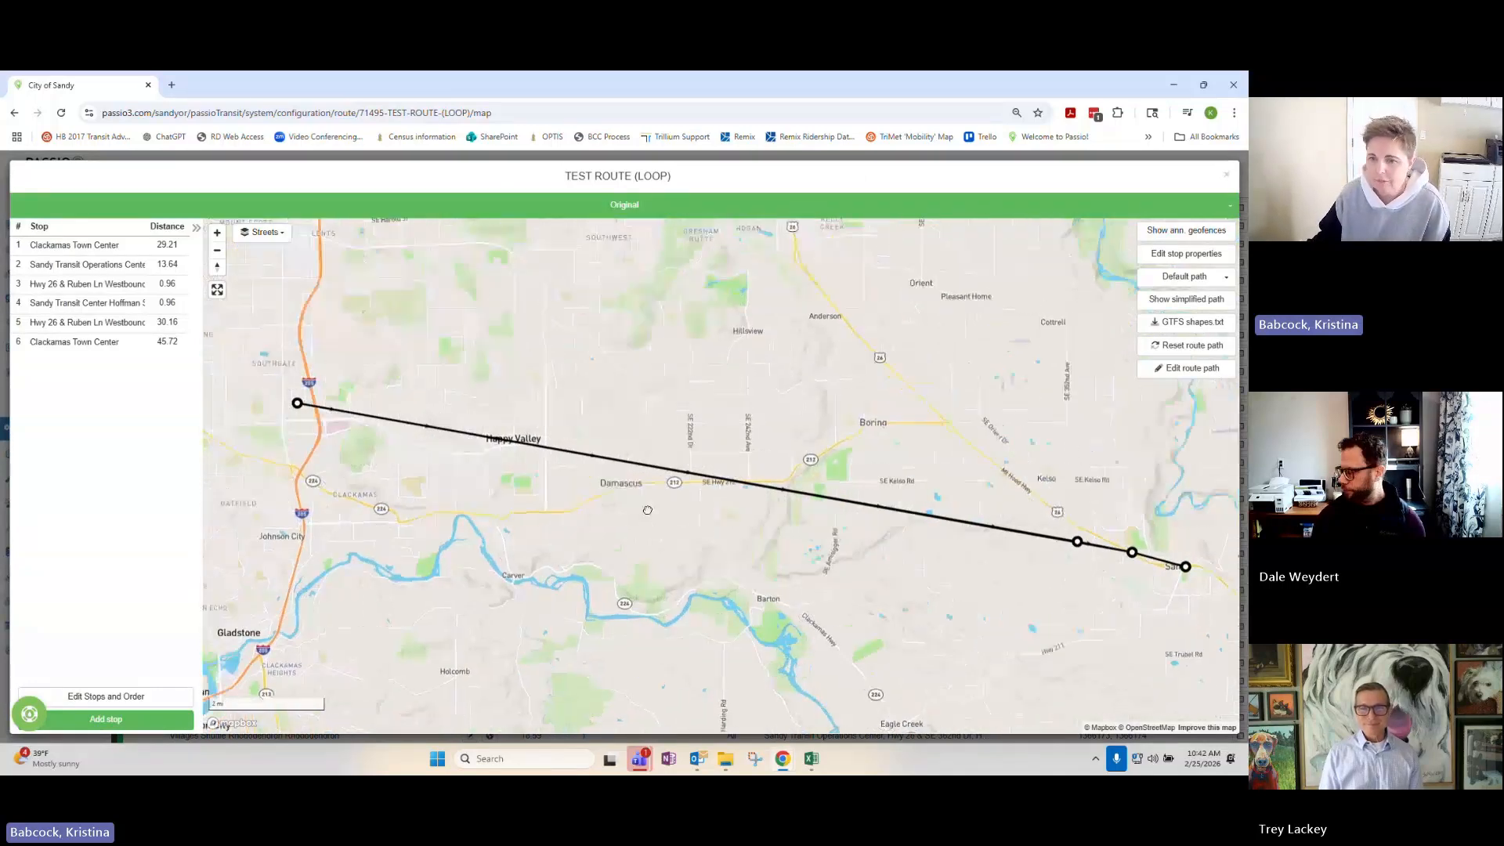
drag(648, 509, 701, 510)
scroll(699, 509, up, 1)
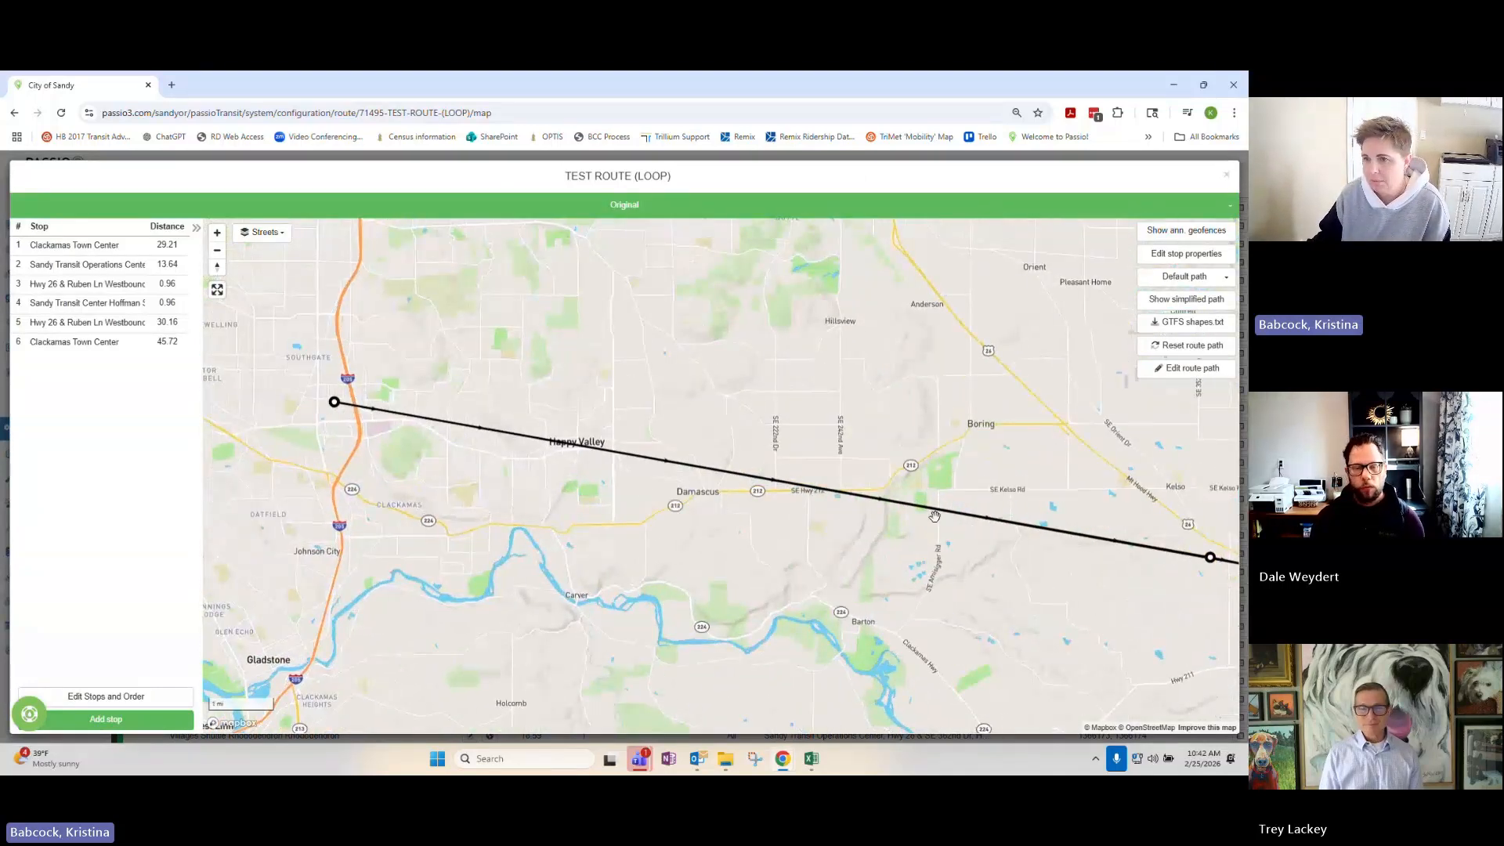
drag(934, 516, 707, 491)
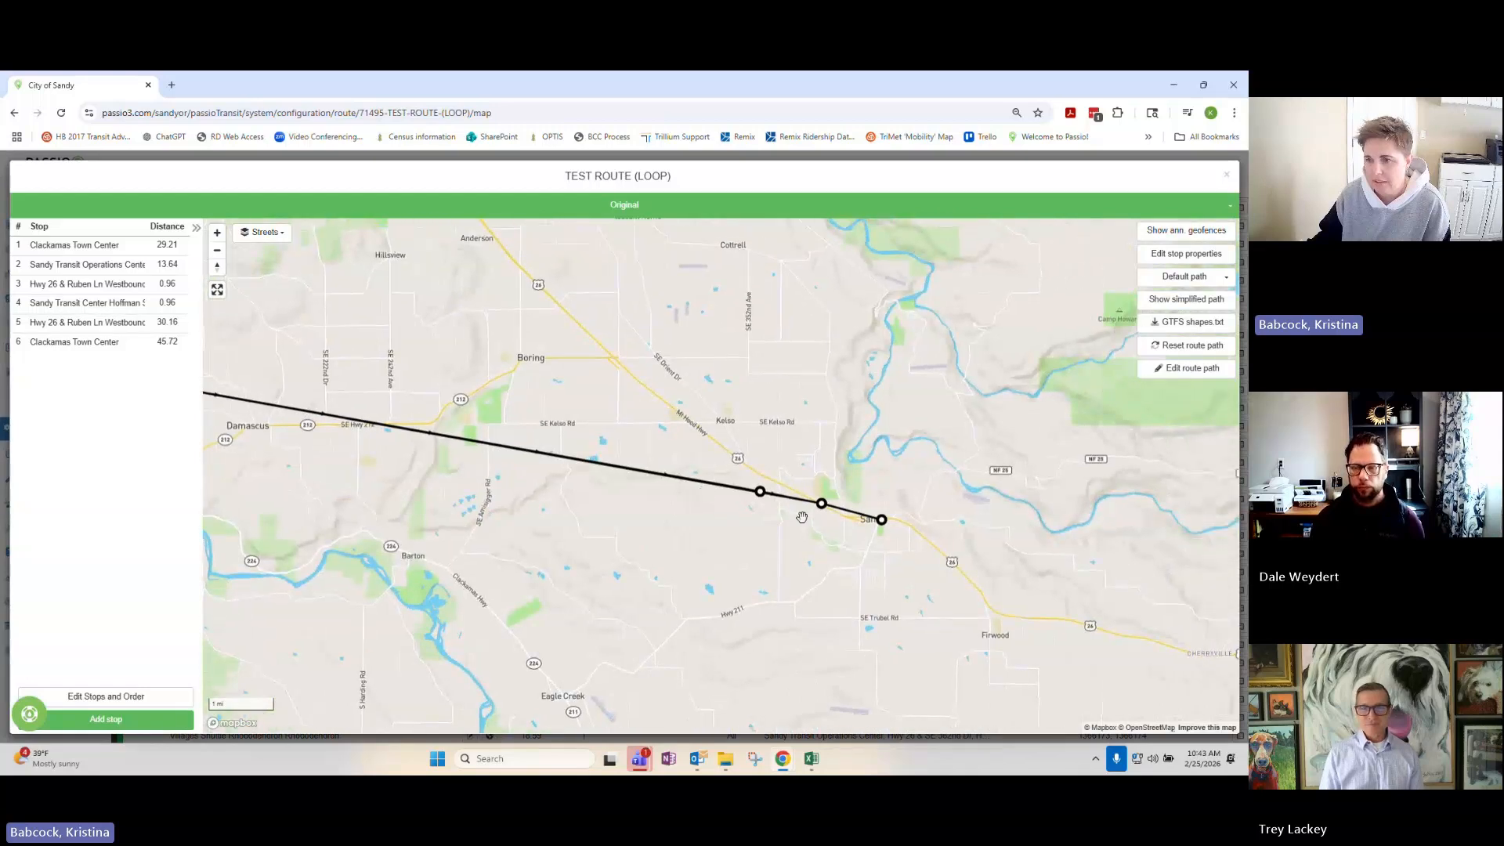
scroll(822, 511, up, 5)
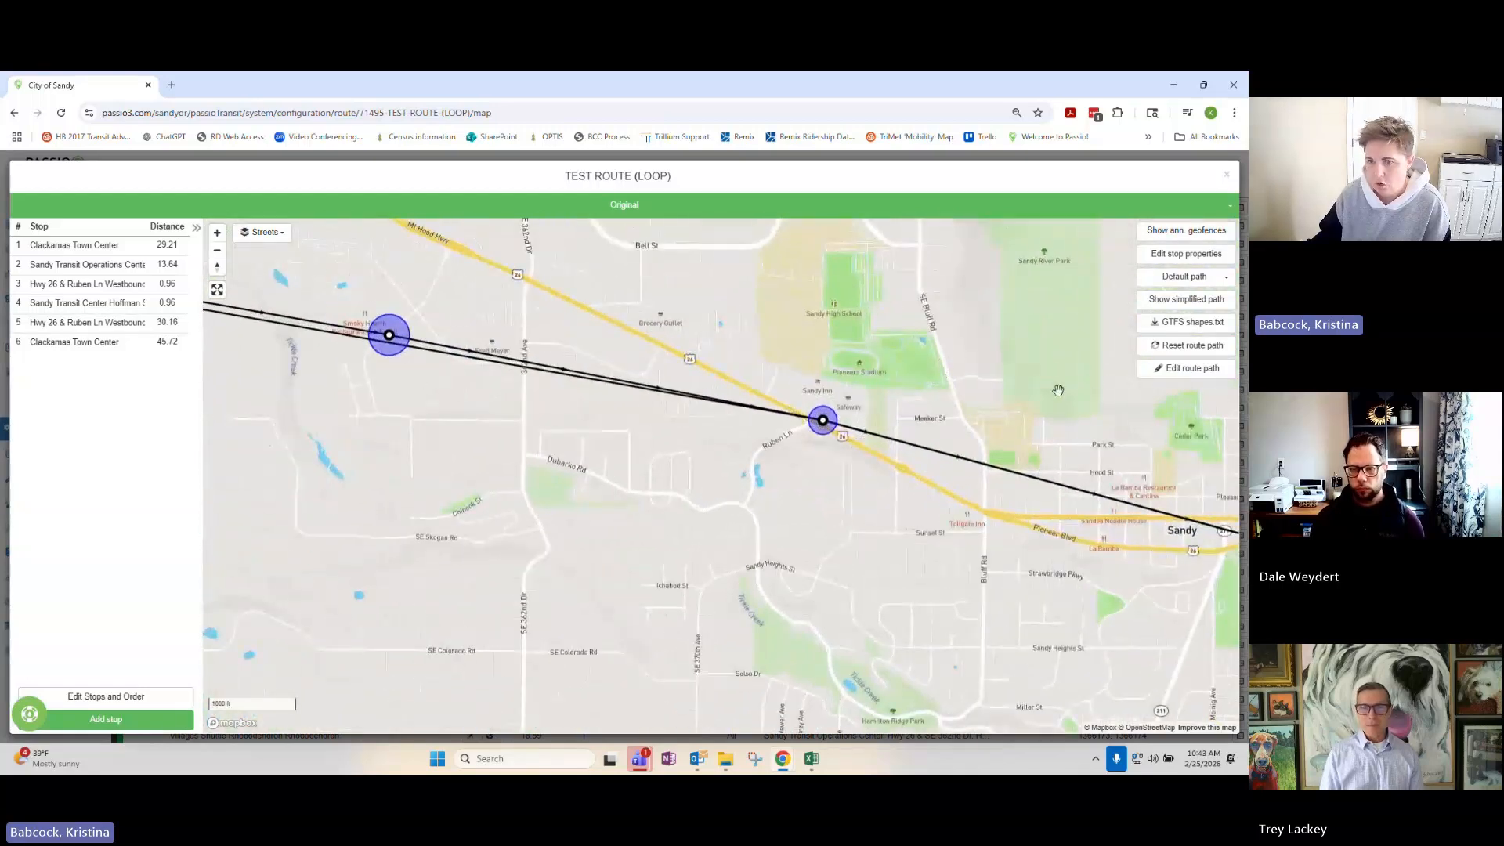
click(1180, 371)
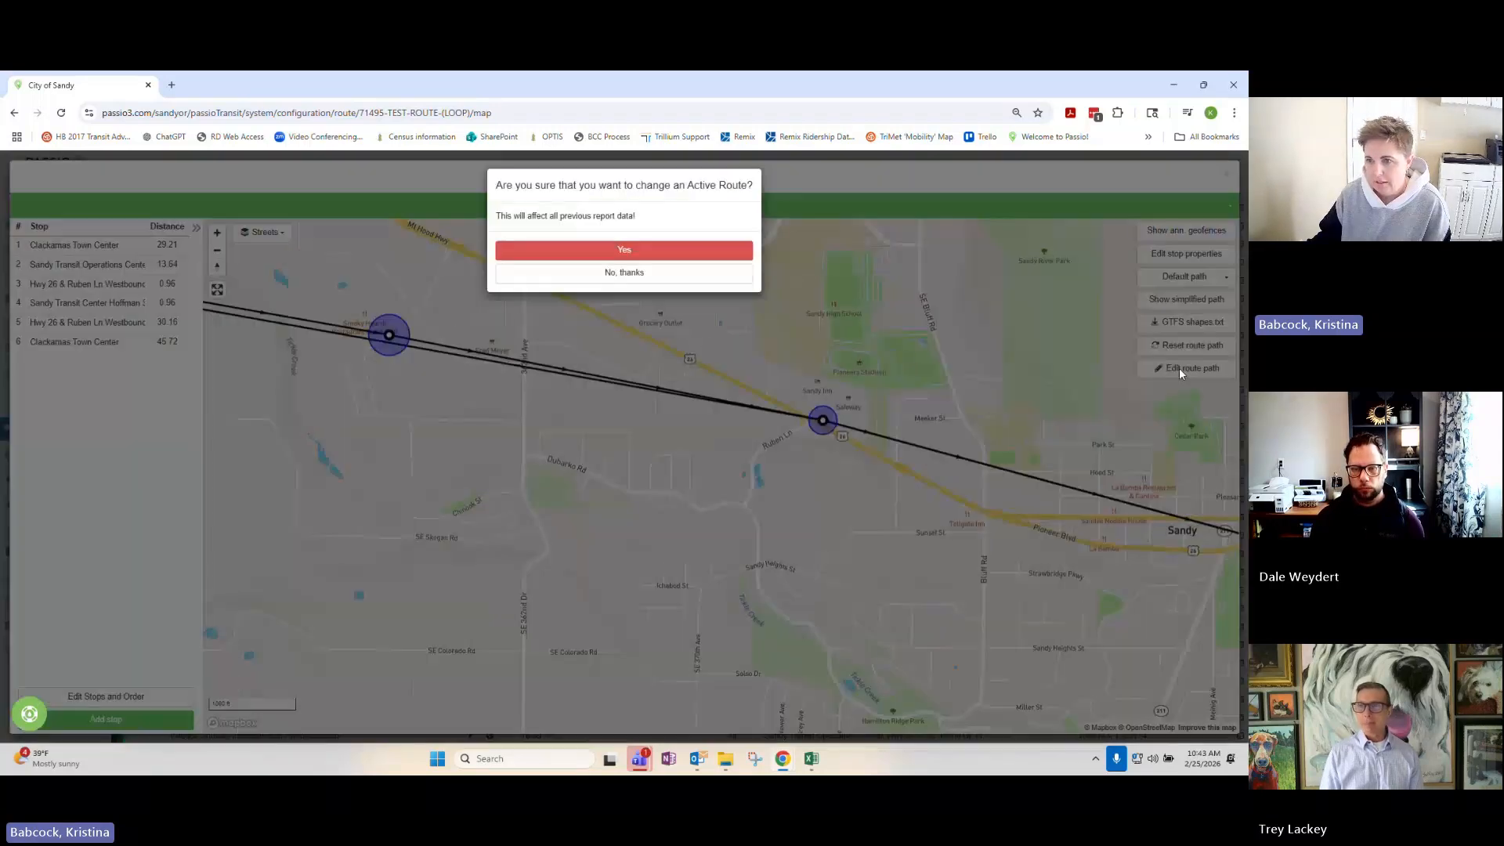
click(643, 248)
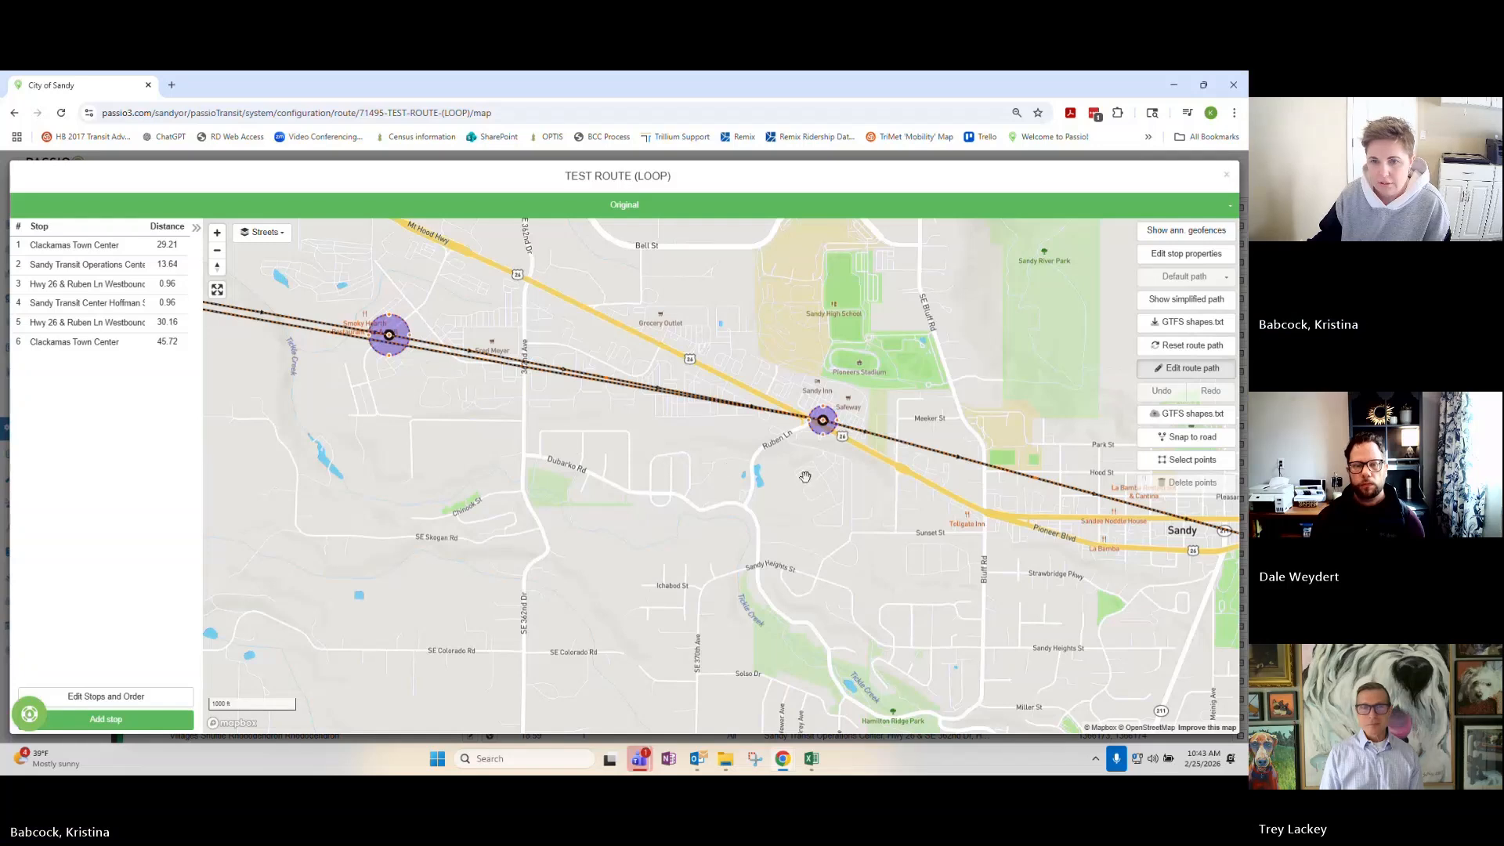
Pull one path point off the overlapping line near Hood St to a spot south of Pioneer Blvd, and save the path.
drag(805, 476, 611, 454)
drag(834, 456, 837, 484)
scroll(838, 500, up, 5)
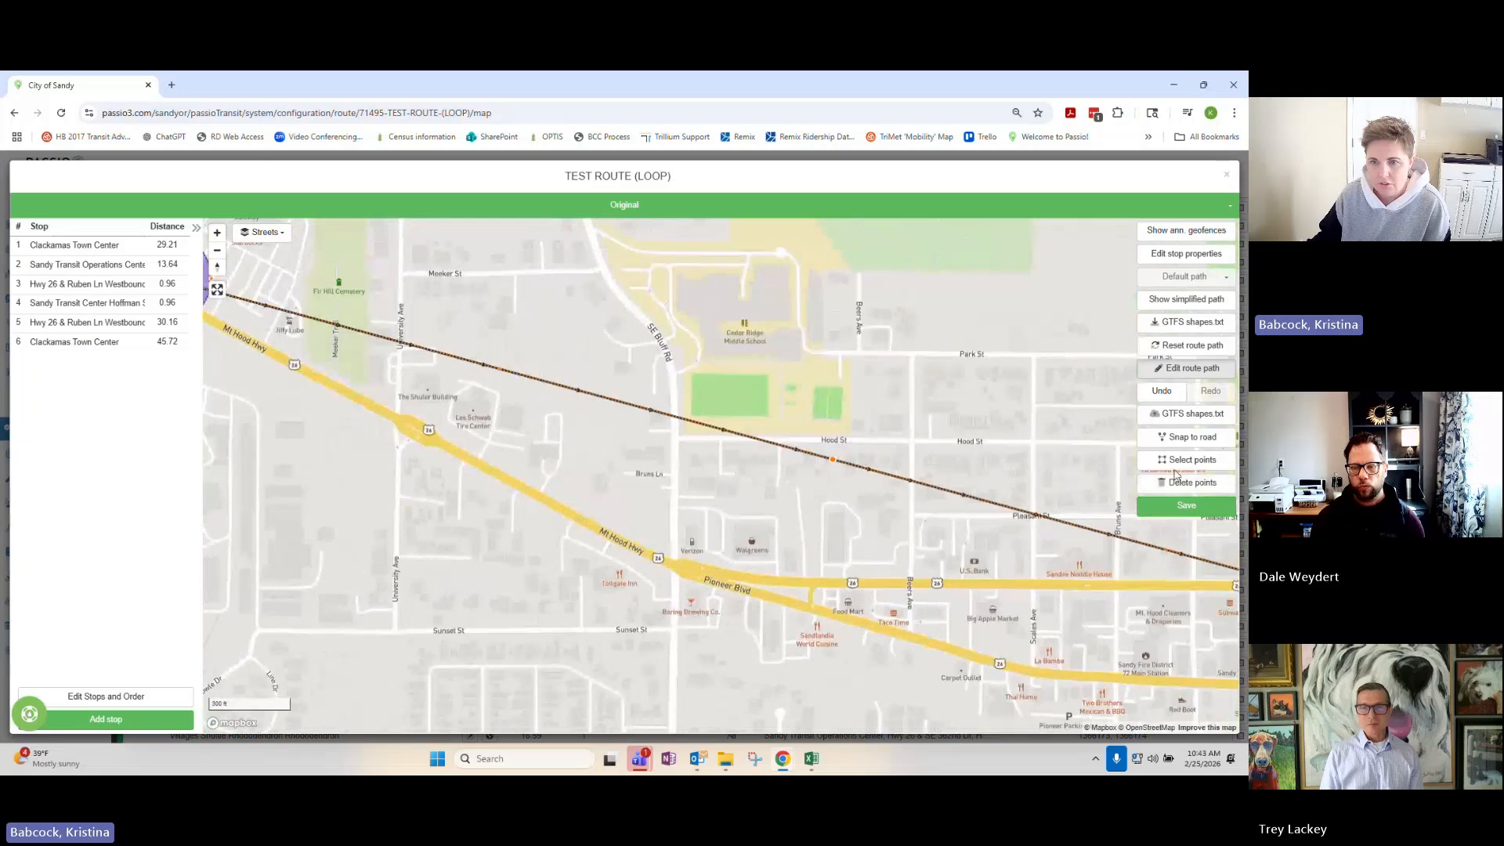
drag(833, 464, 789, 681)
click(1189, 505)
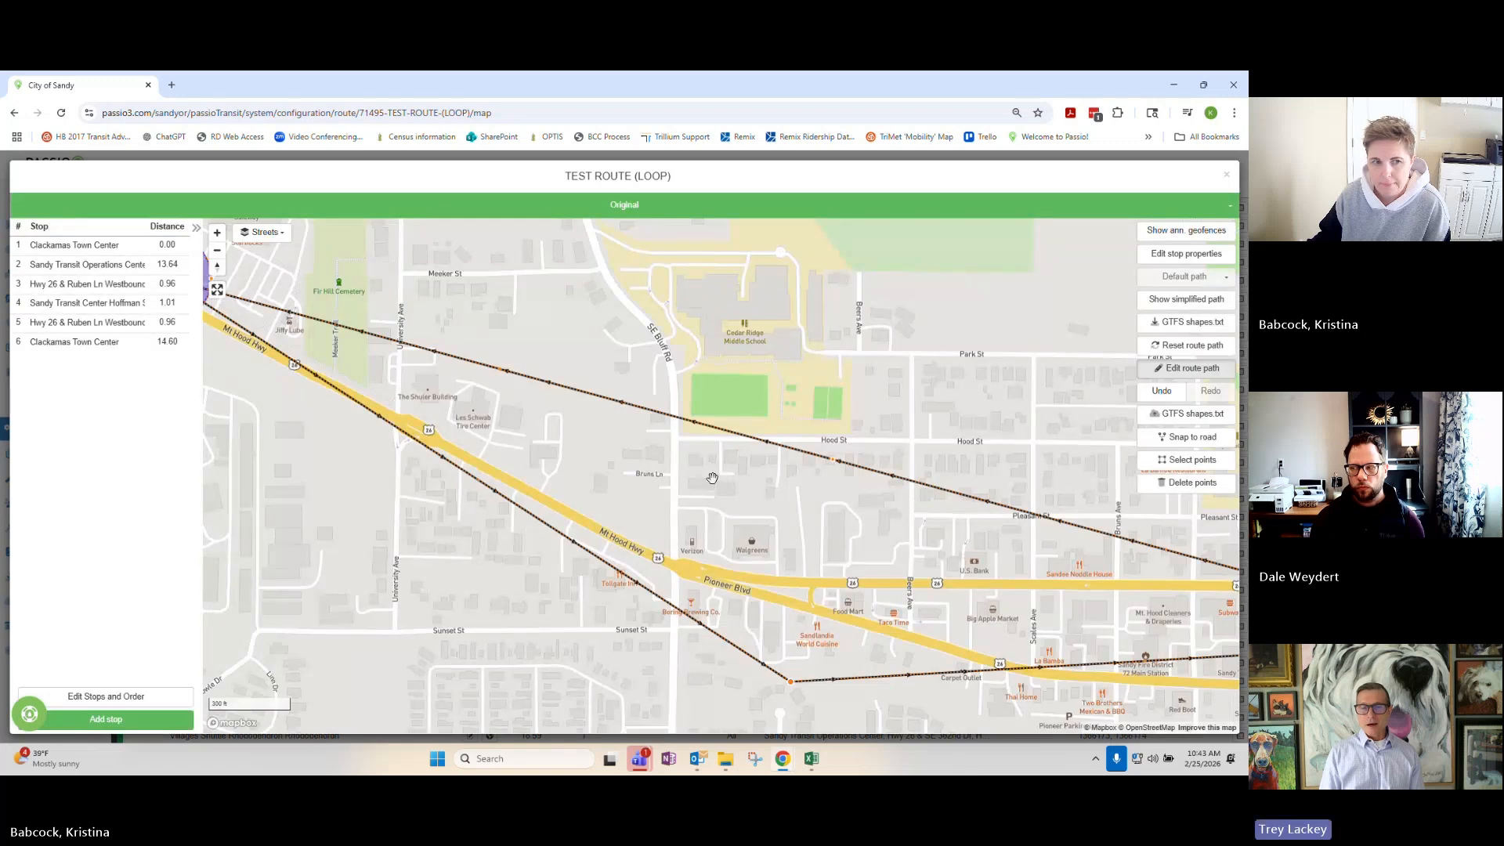
Separate the overlapping path points at the Hwy 26 & Ruben Ln stop, one southwest to Ruben Ln and one north of Mt Hood Hwy, and save.
drag(470, 430, 940, 494)
drag(767, 447, 928, 601)
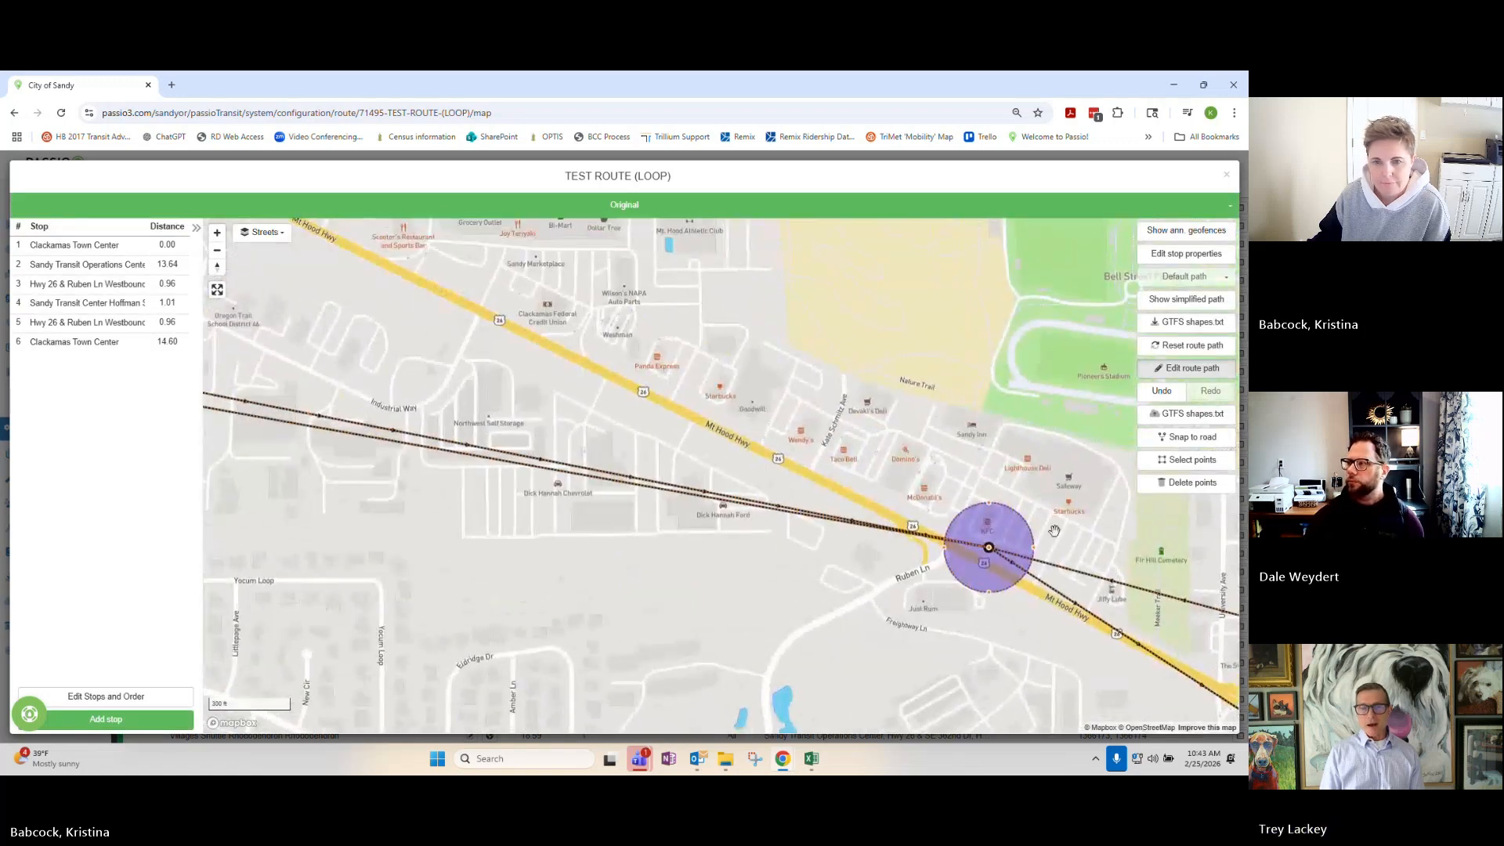
drag(988, 548, 908, 582)
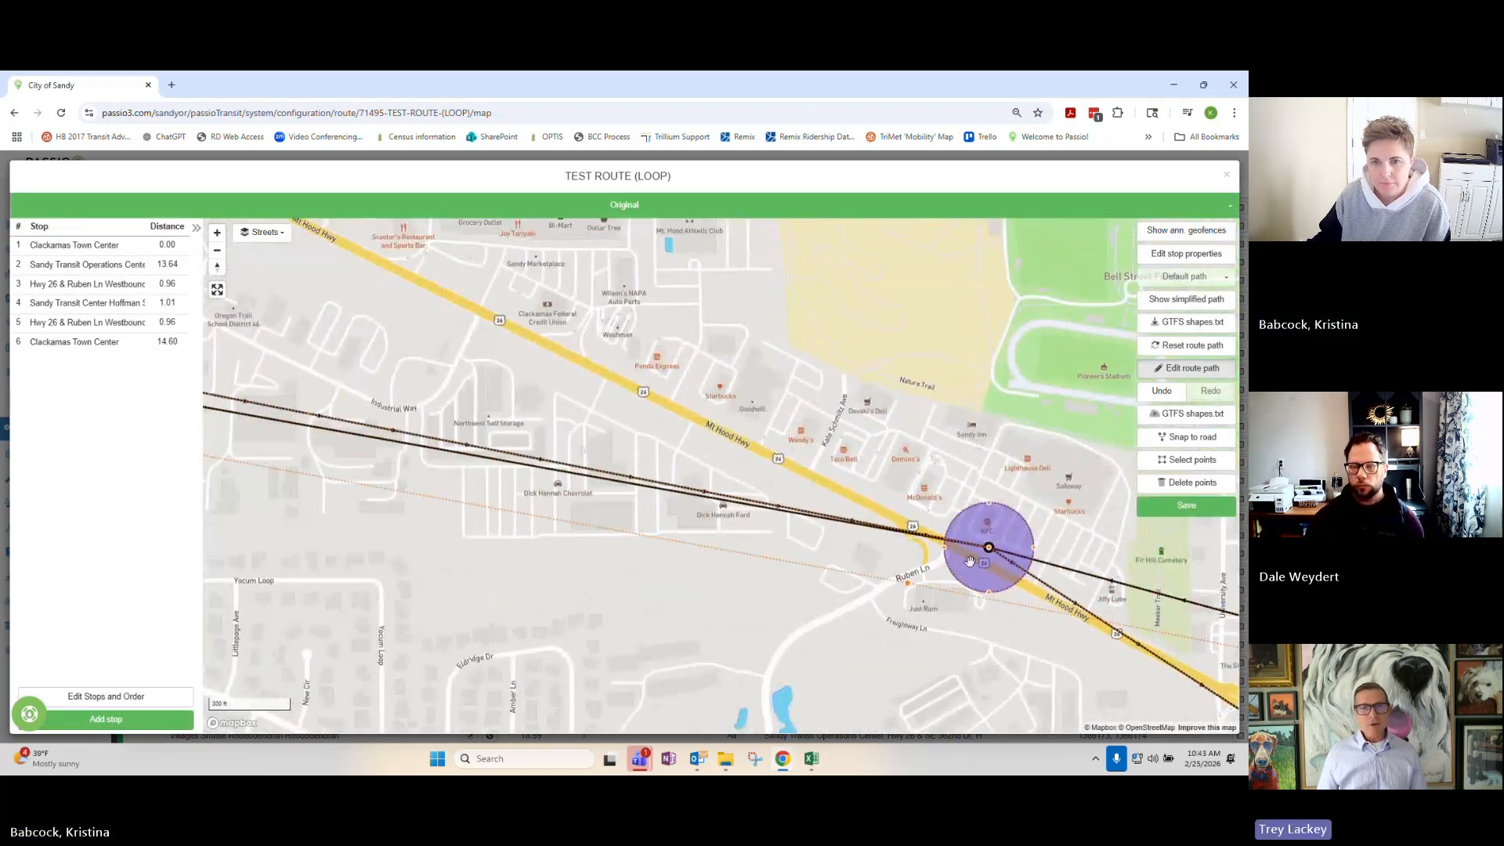
drag(988, 547, 995, 479)
click(1157, 501)
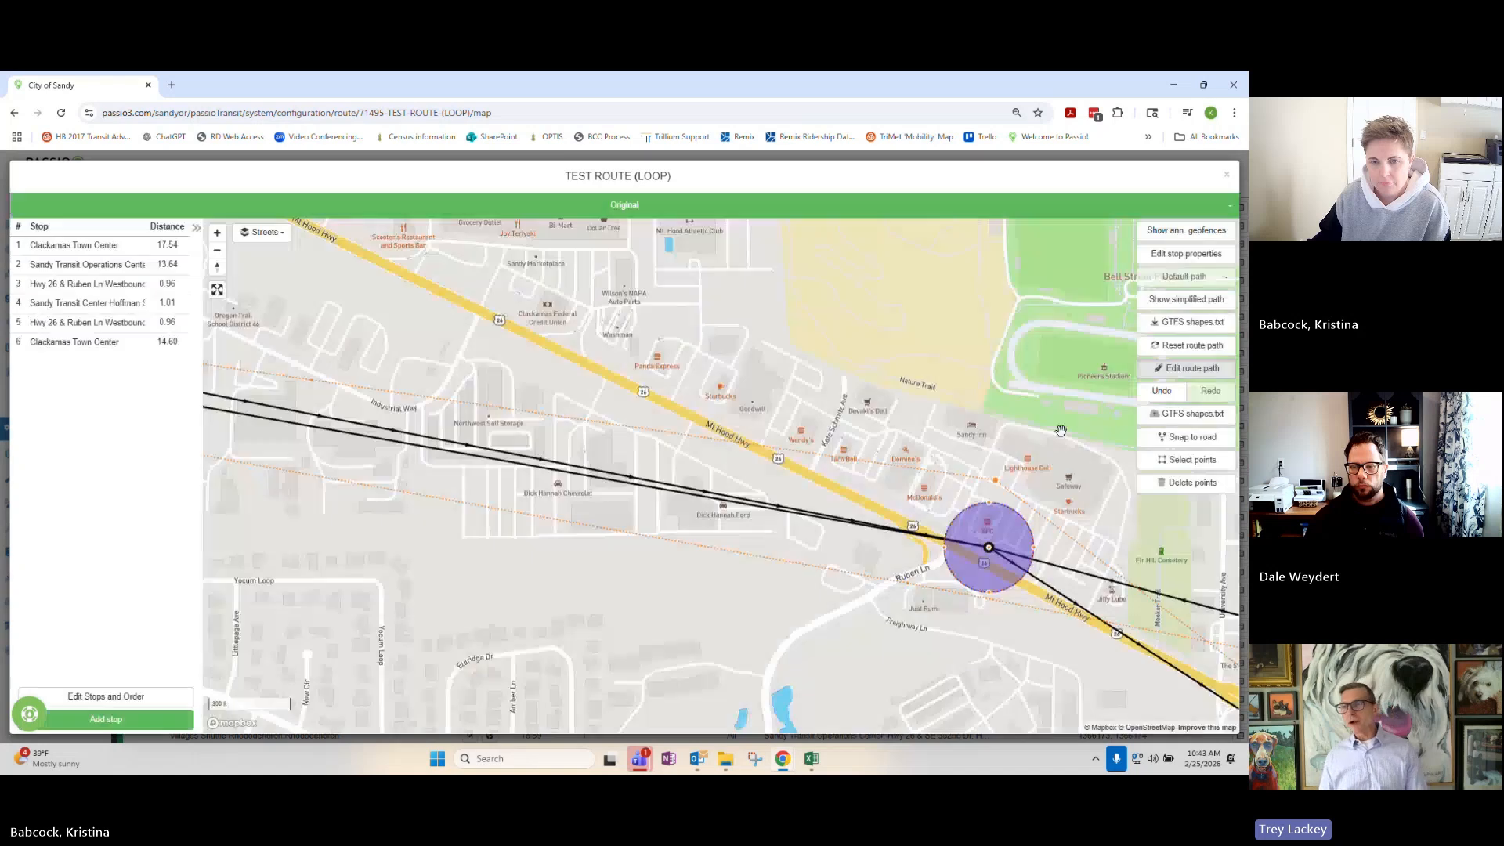
Pull one path point at the Sandy Transit Operations Center stop north onto Mt Hood Hwy, and save the path.
drag(916, 364, 971, 392)
scroll(910, 415, down, 10)
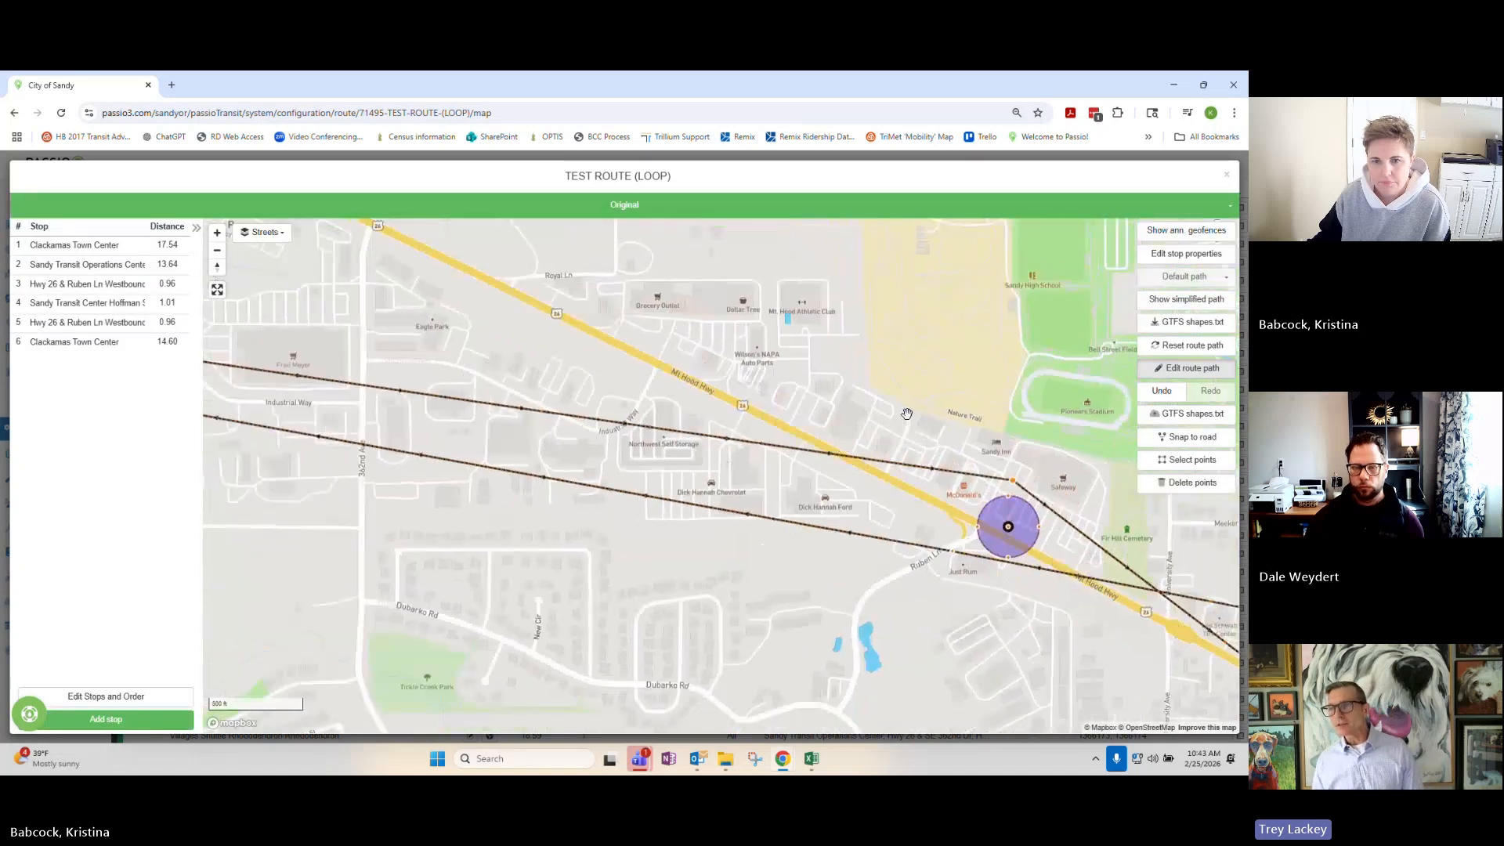
drag(619, 331, 743, 411)
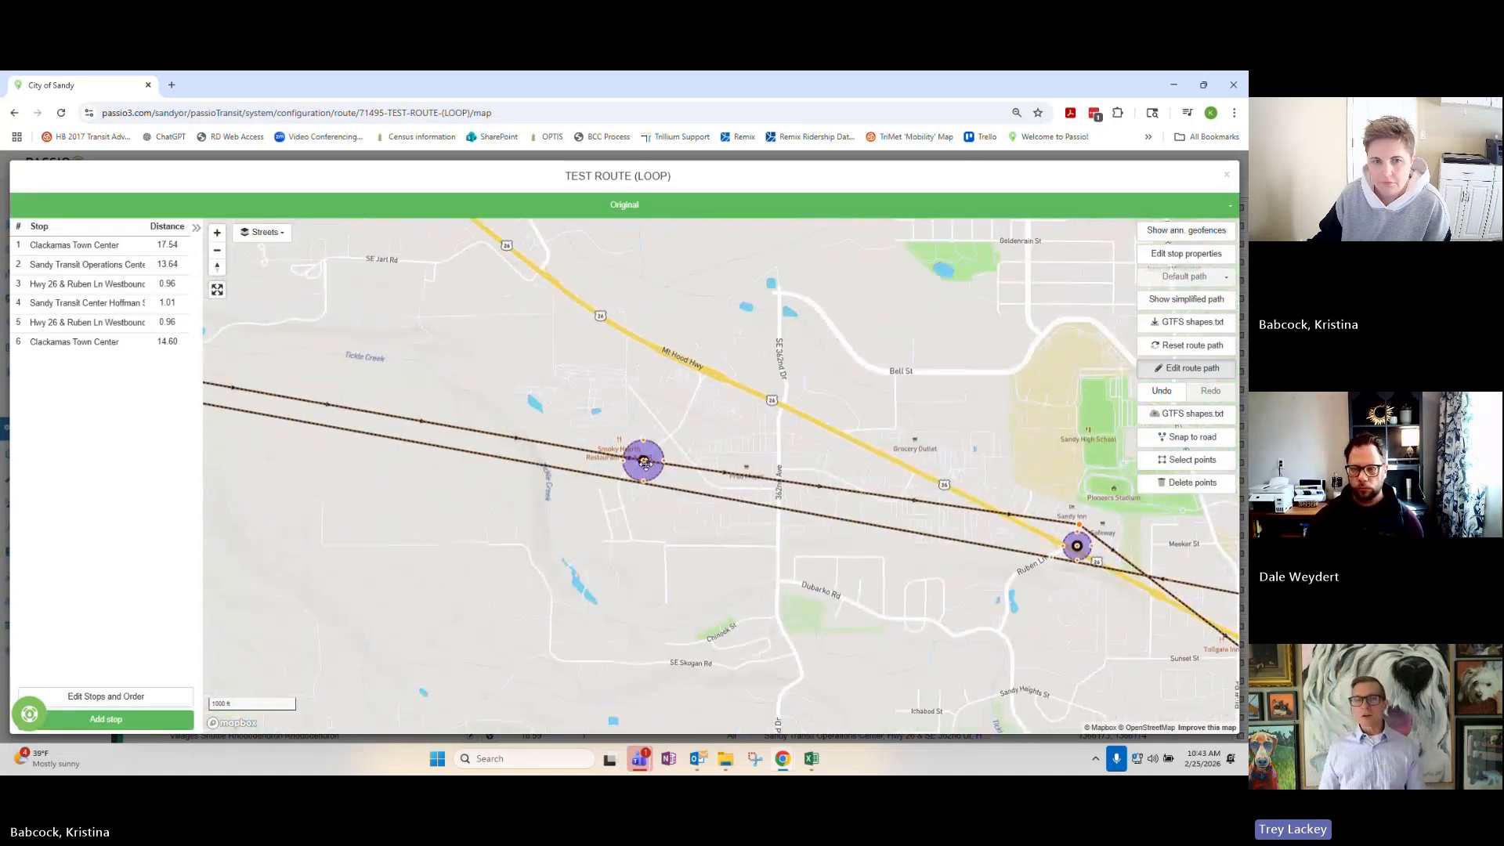
drag(594, 317, 598, 312)
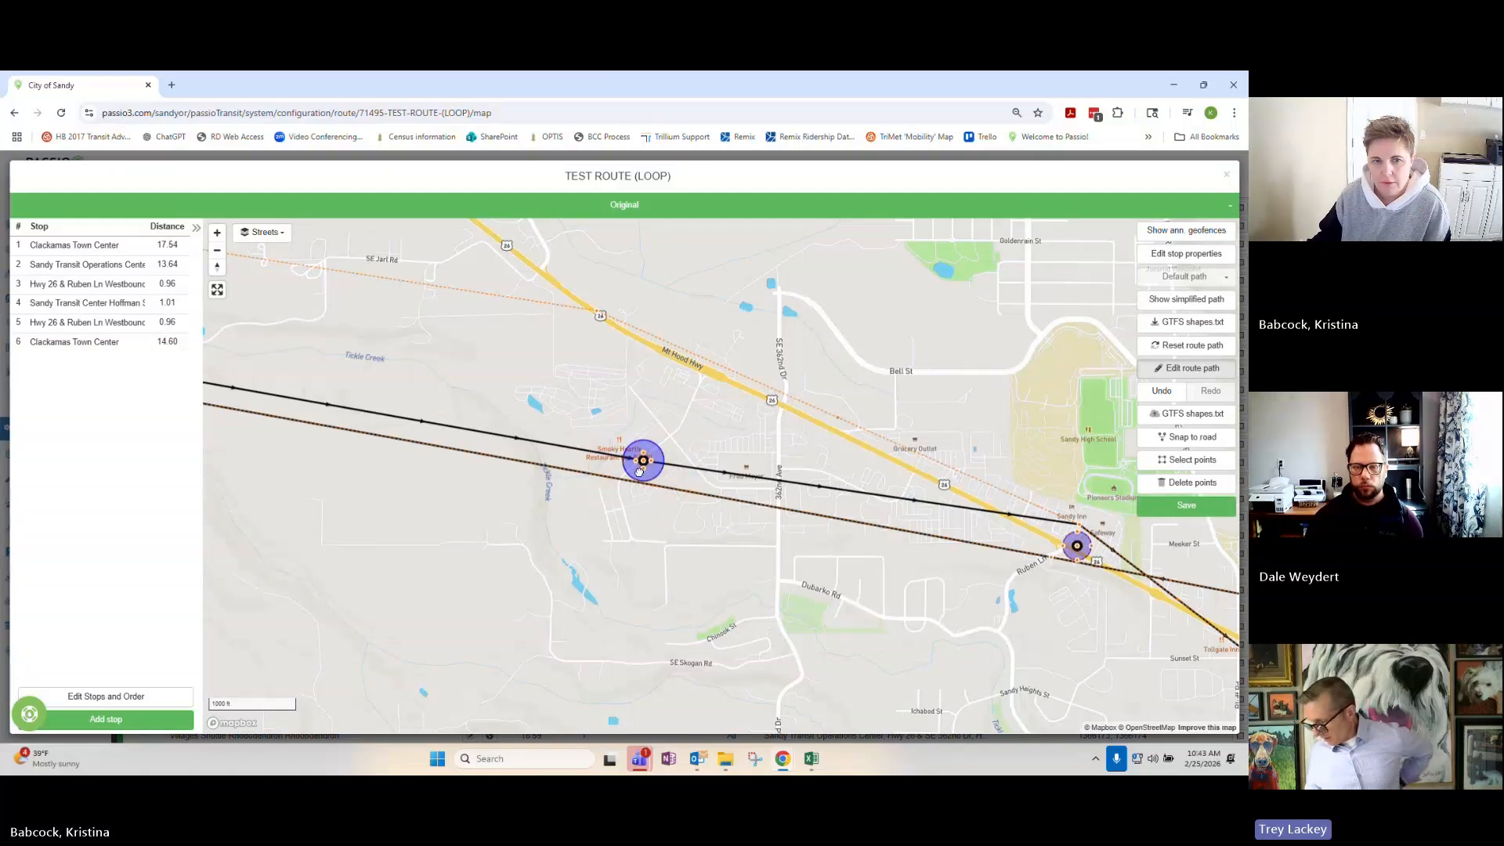
click(1203, 505)
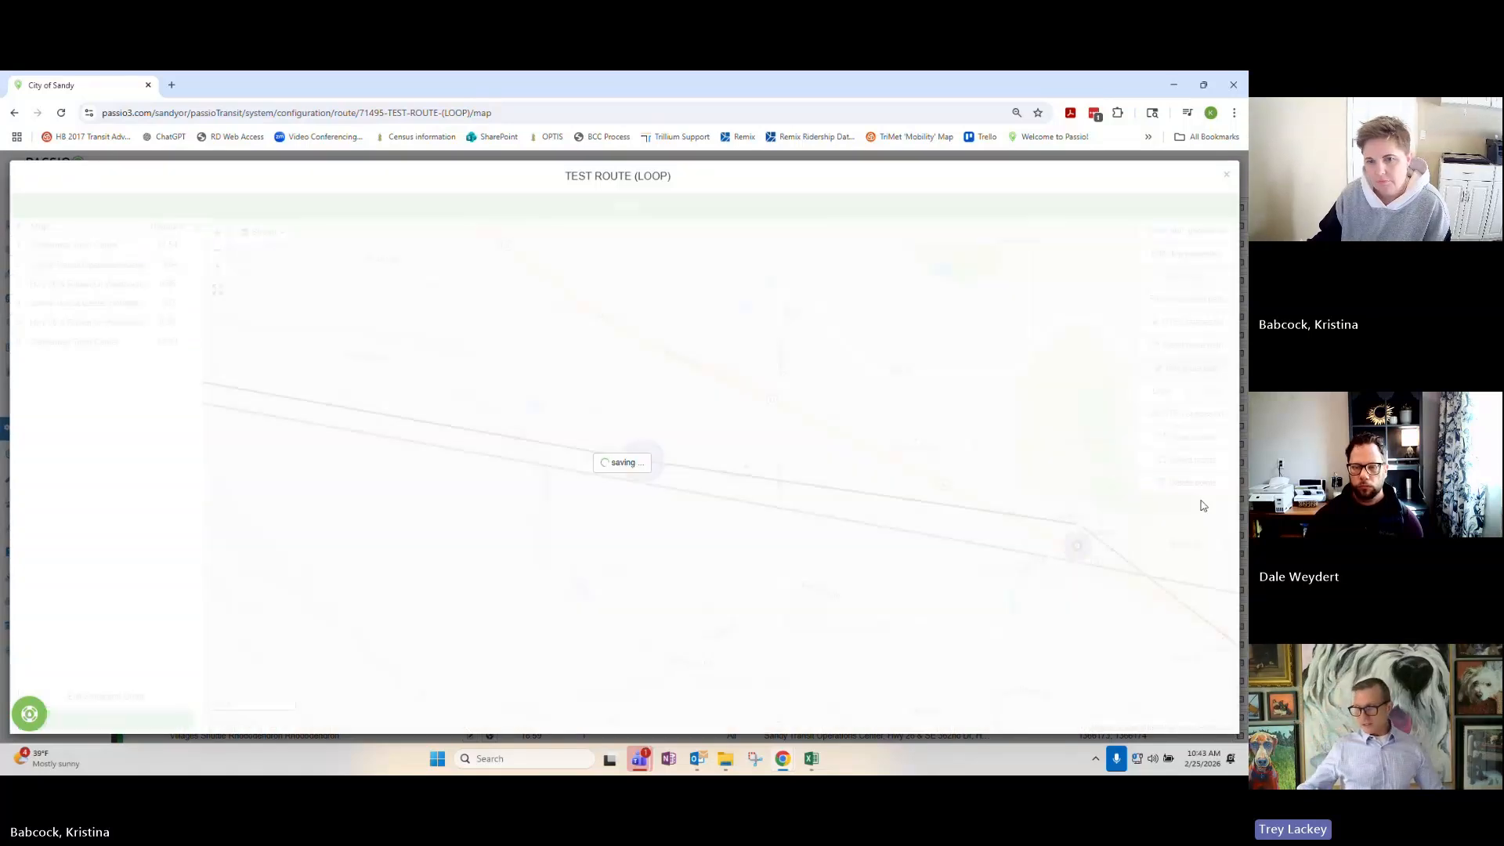
Examine the two separated path lines along the corridor between Sandy, Clackamas Town Center and Boring.
scroll(493, 468, up, 5)
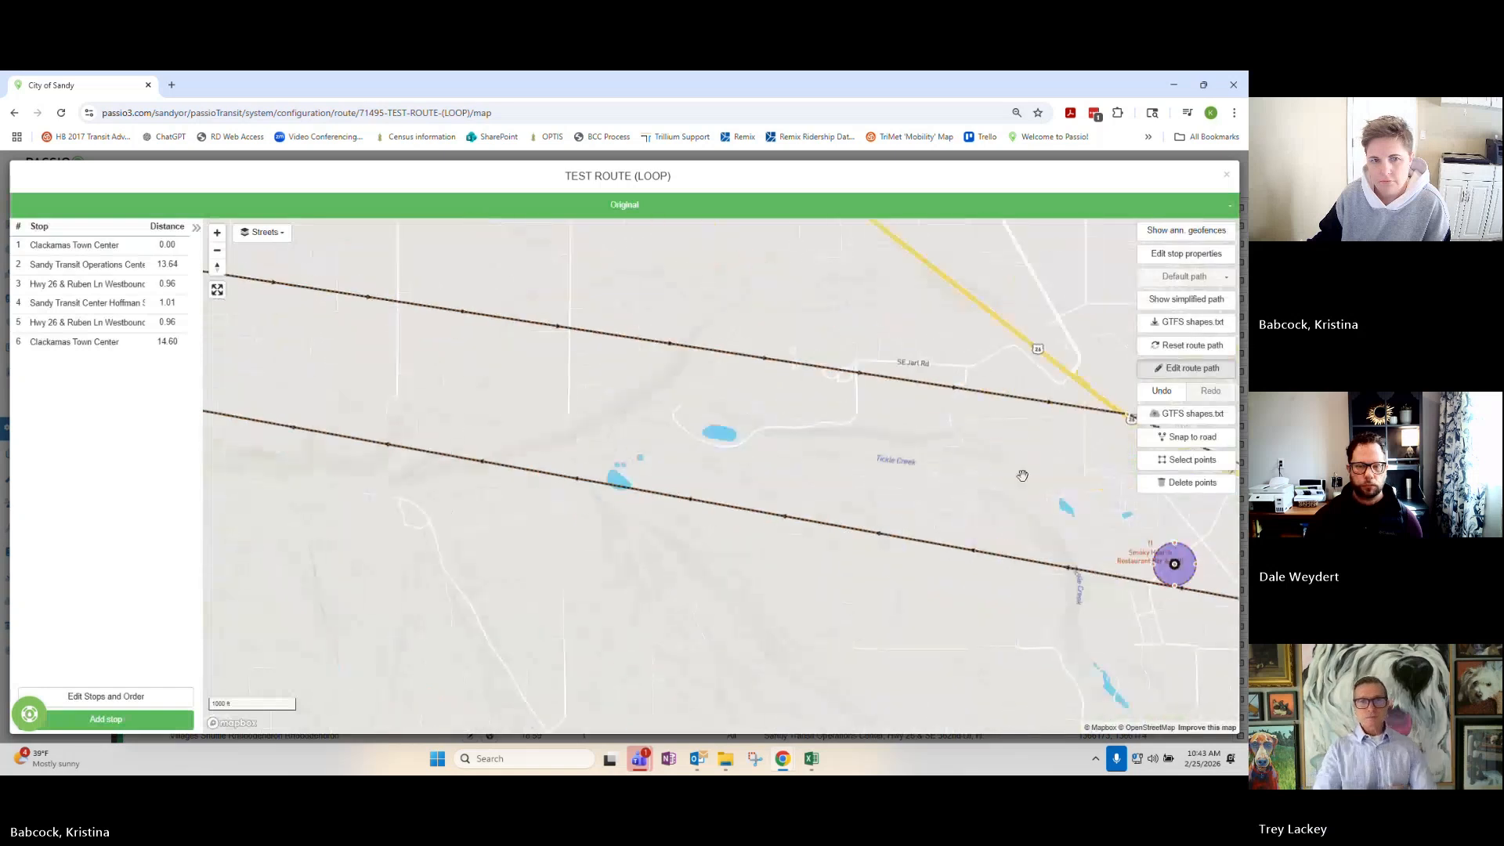
scroll(492, 467, down, 5)
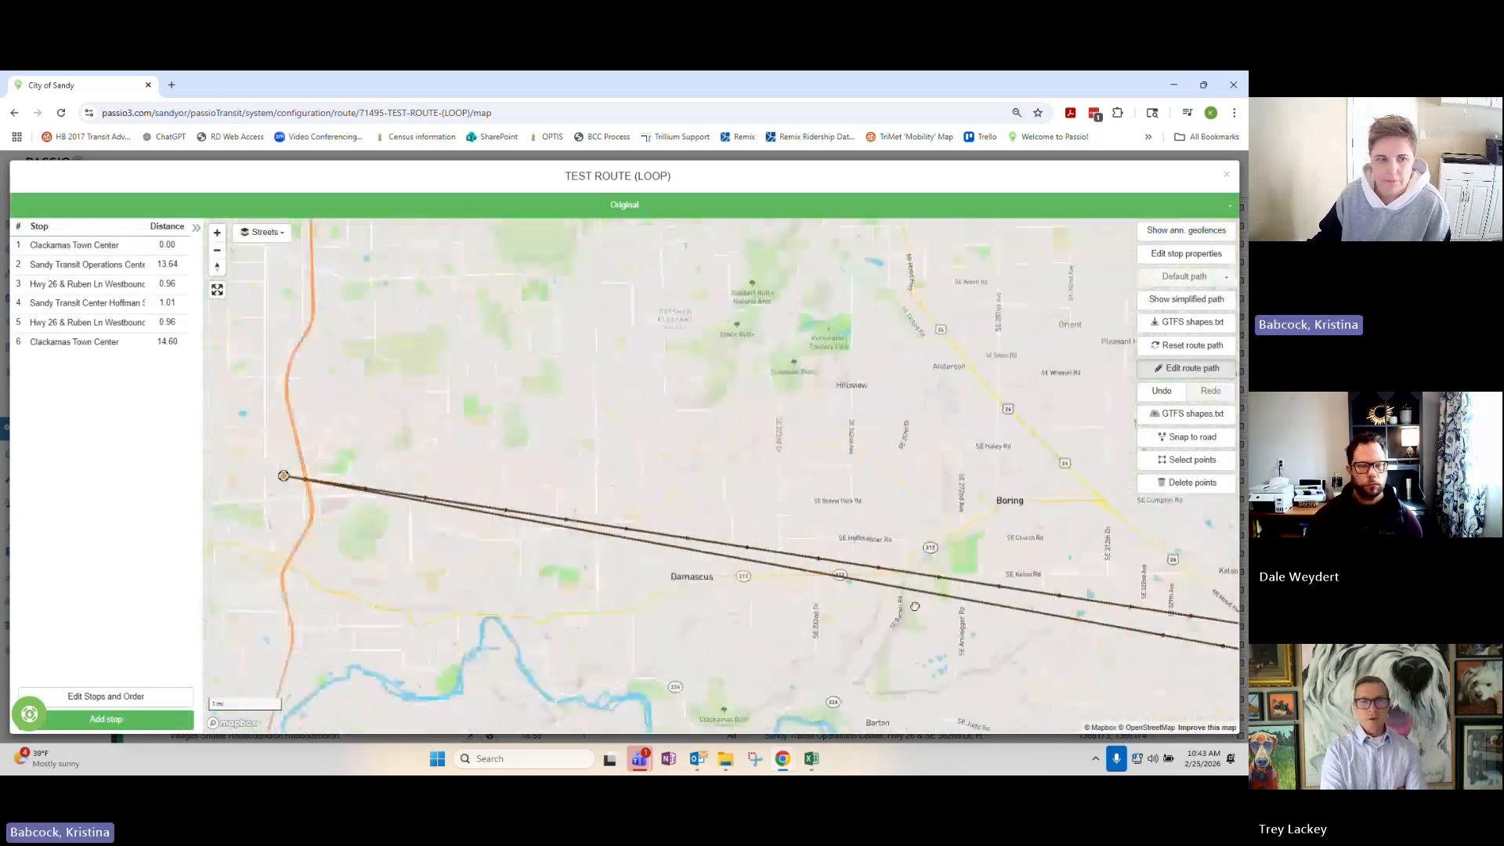
scroll(458, 515, up, 4)
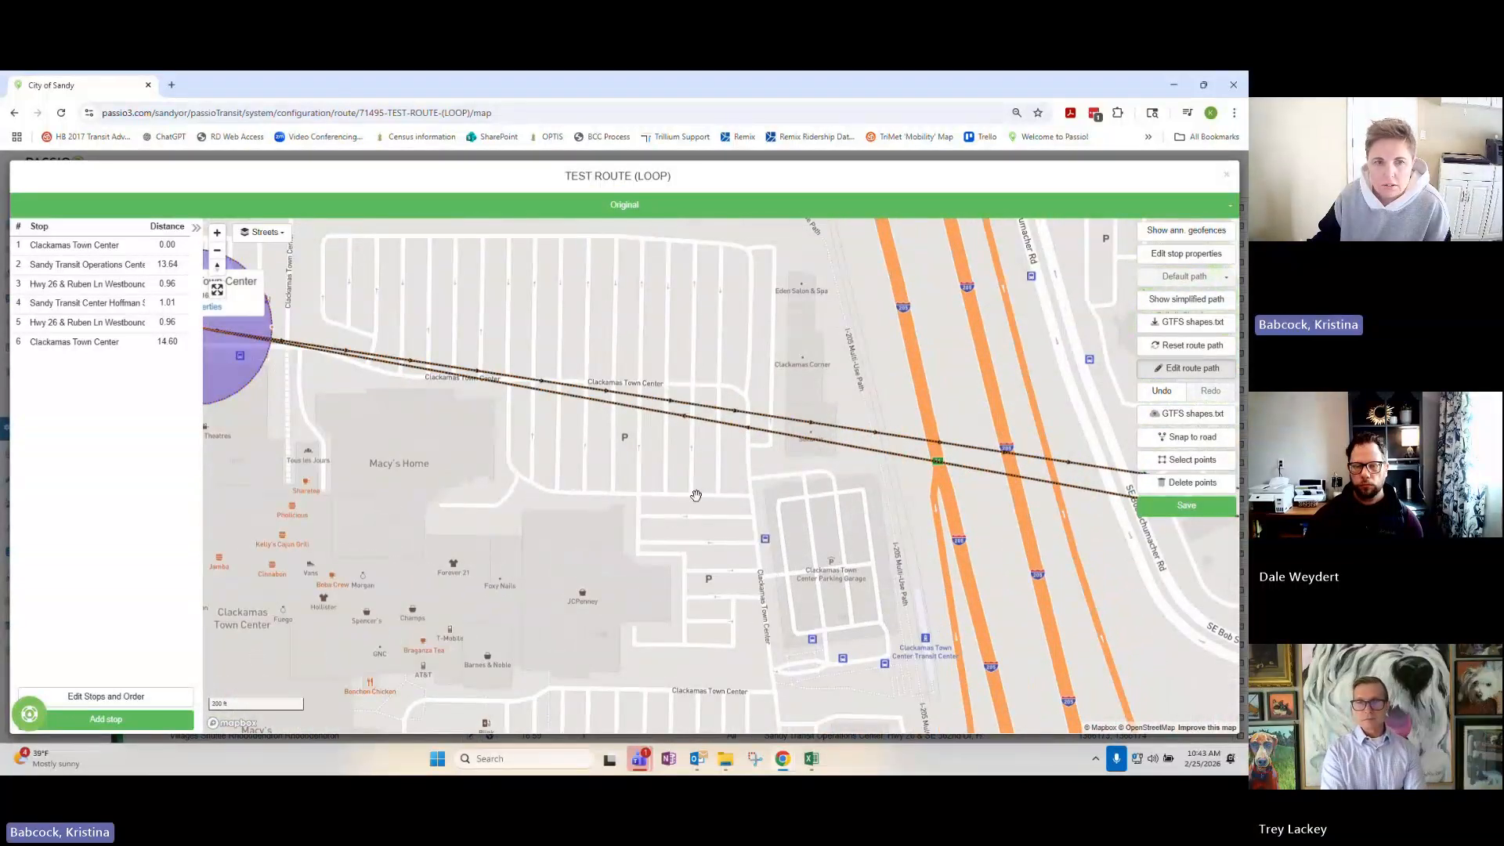
scroll(694, 497, down, 2)
drag(696, 495, 486, 415)
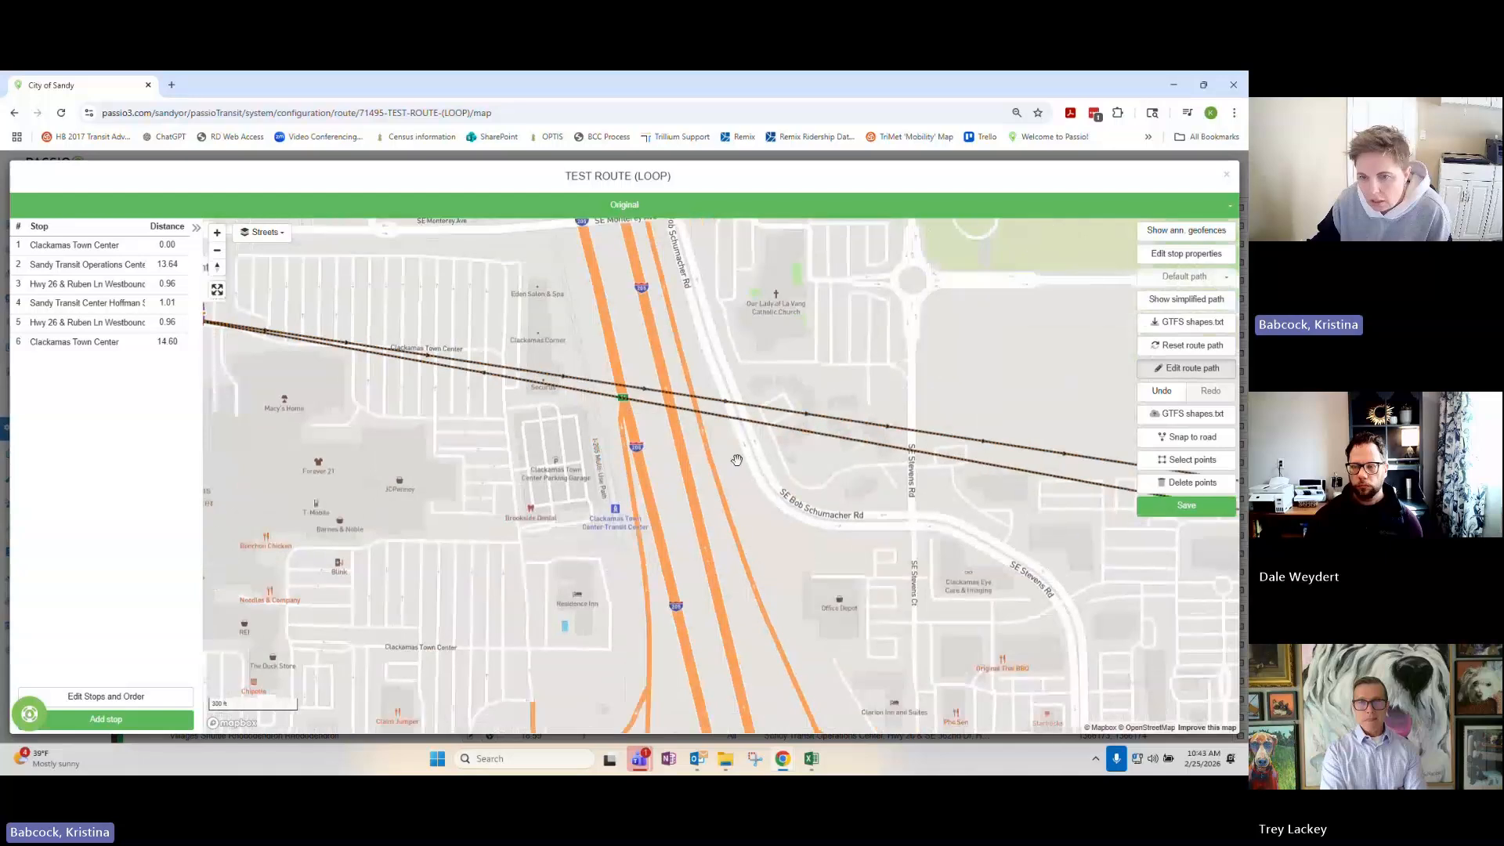
scroll(893, 517, down, 4)
drag(995, 537, 622, 488)
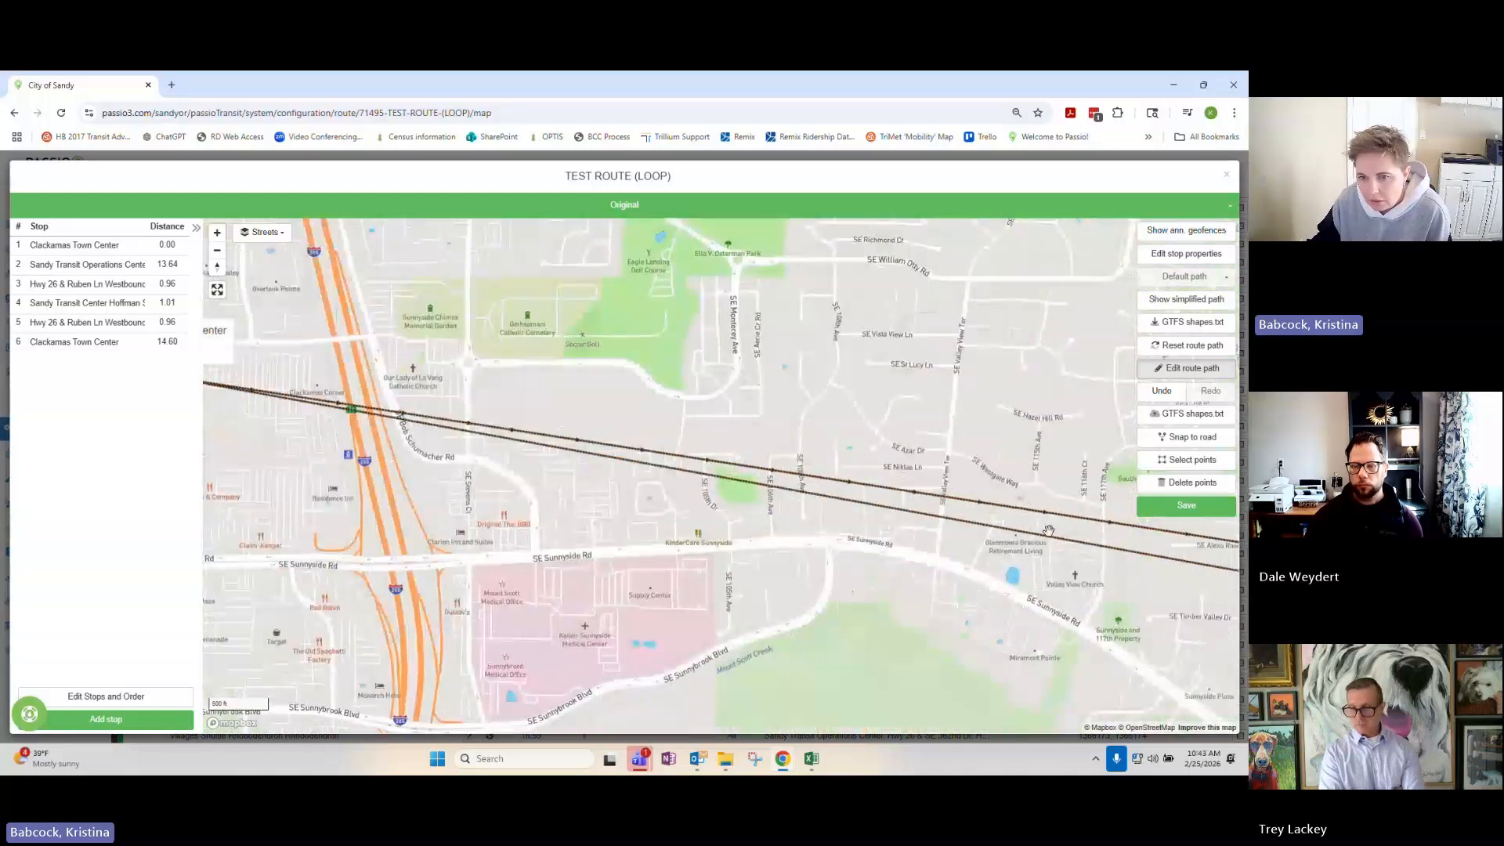
drag(1048, 531, 658, 438)
drag(956, 507, 666, 448)
drag(1010, 510, 682, 479)
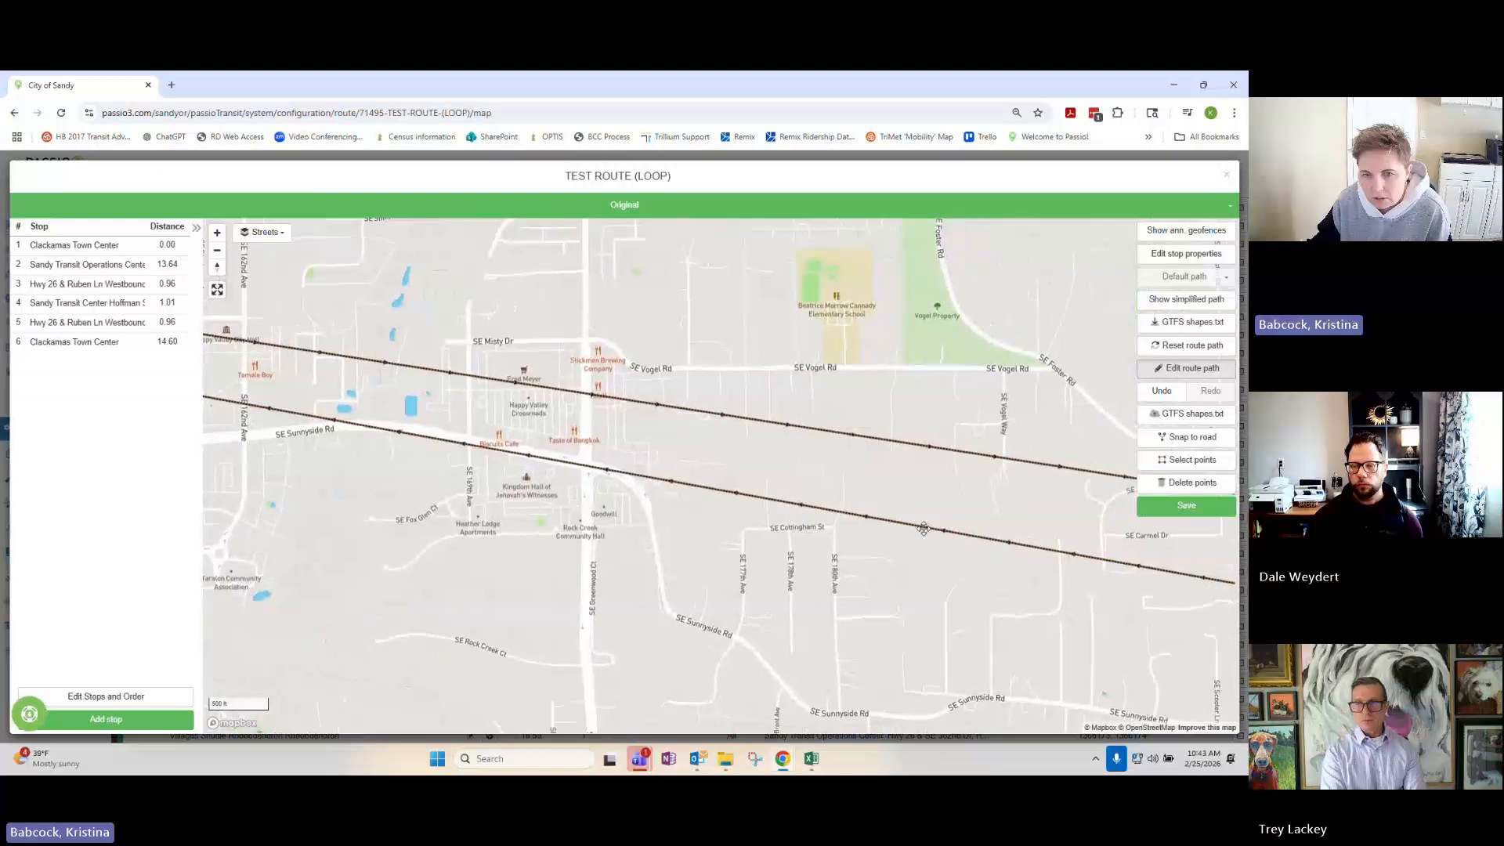
drag(923, 529, 715, 502)
drag(1002, 493, 772, 454)
drag(1101, 514, 823, 437)
drag(1101, 465, 822, 438)
drag(1100, 472, 913, 443)
drag(1112, 500, 782, 474)
drag(1097, 540, 875, 536)
drag(1050, 553, 923, 551)
scroll(1000, 589, down, 3)
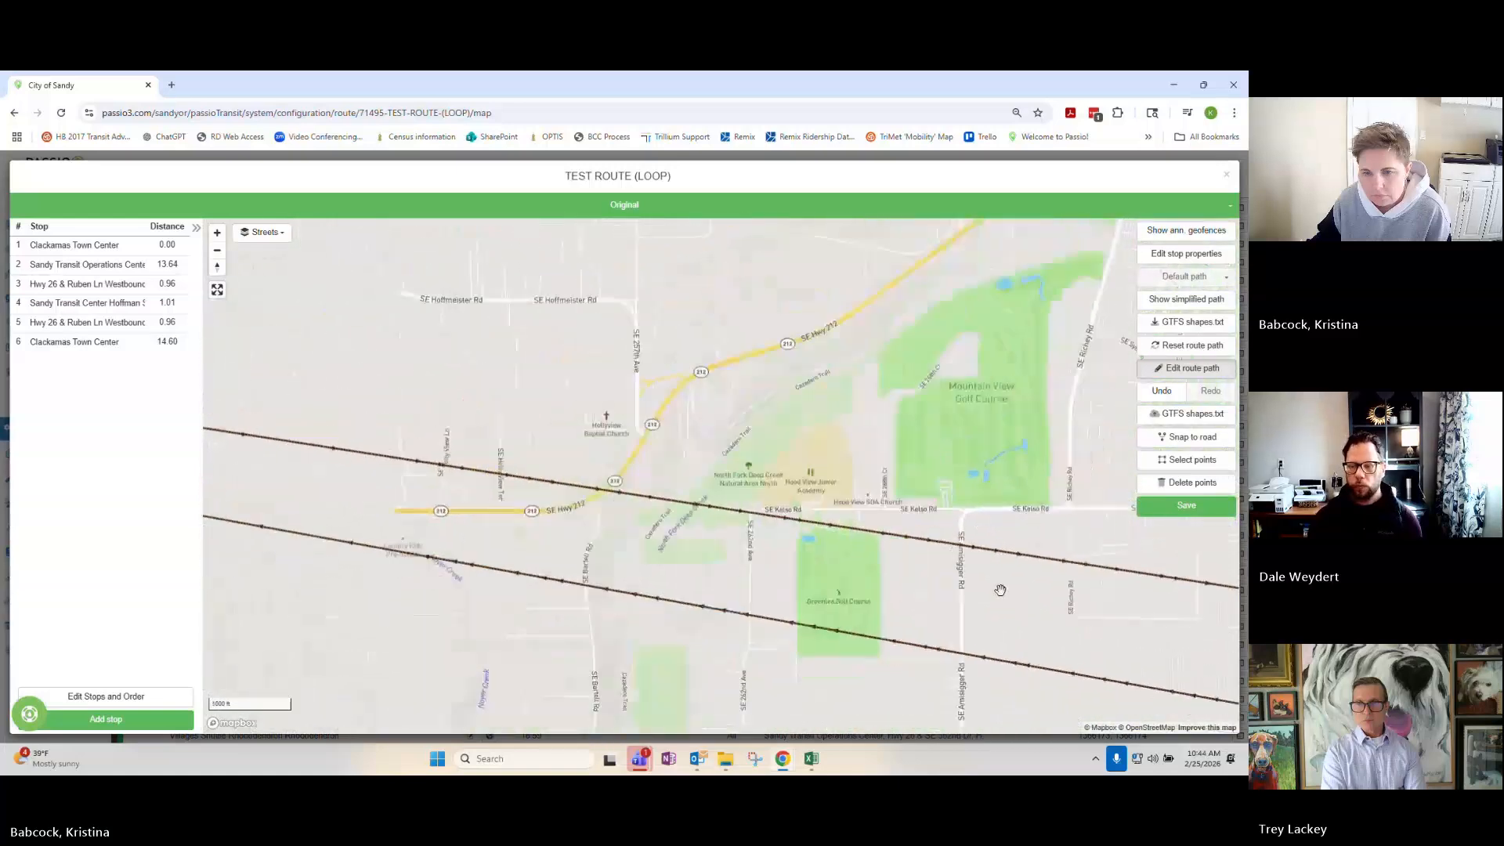
scroll(1000, 590, down, 5)
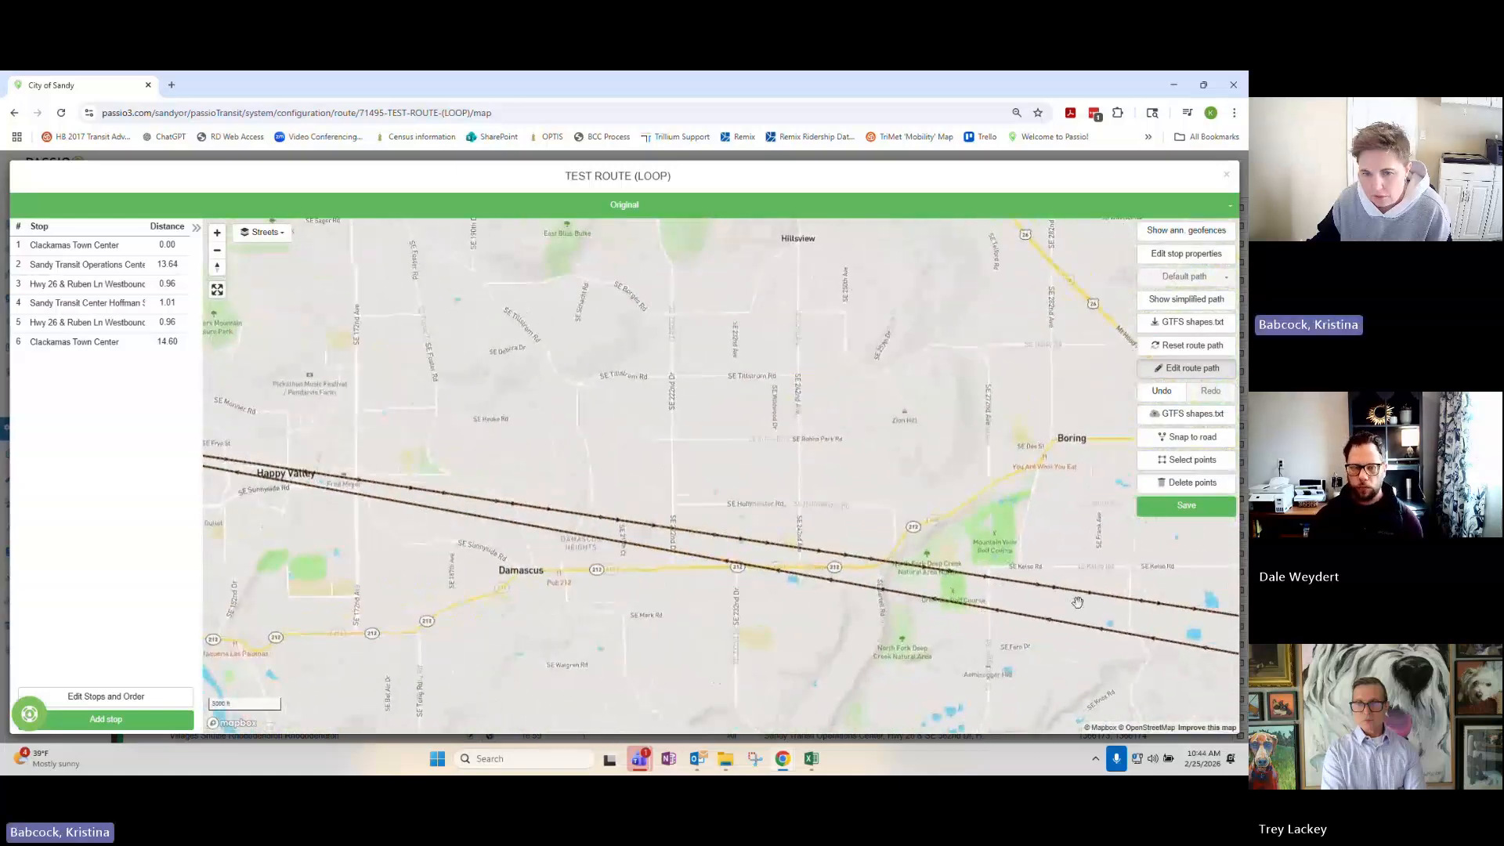
Turn on Snap to road and route one path line along SE Sunnyside Rd to Damascus and along SE Hwy 212 to Boring.
click(1181, 438)
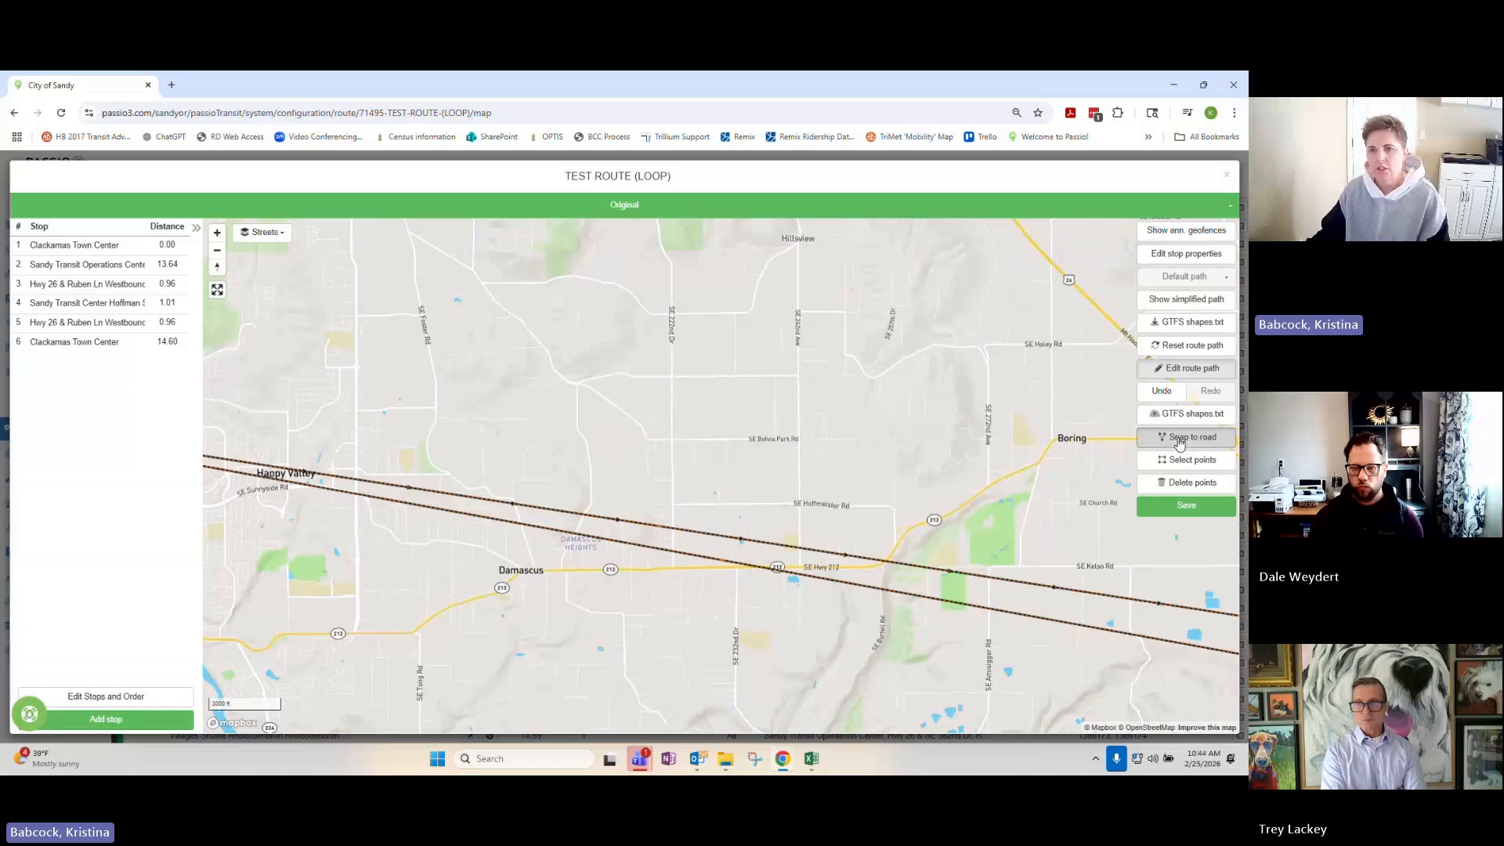
drag(666, 525, 571, 600)
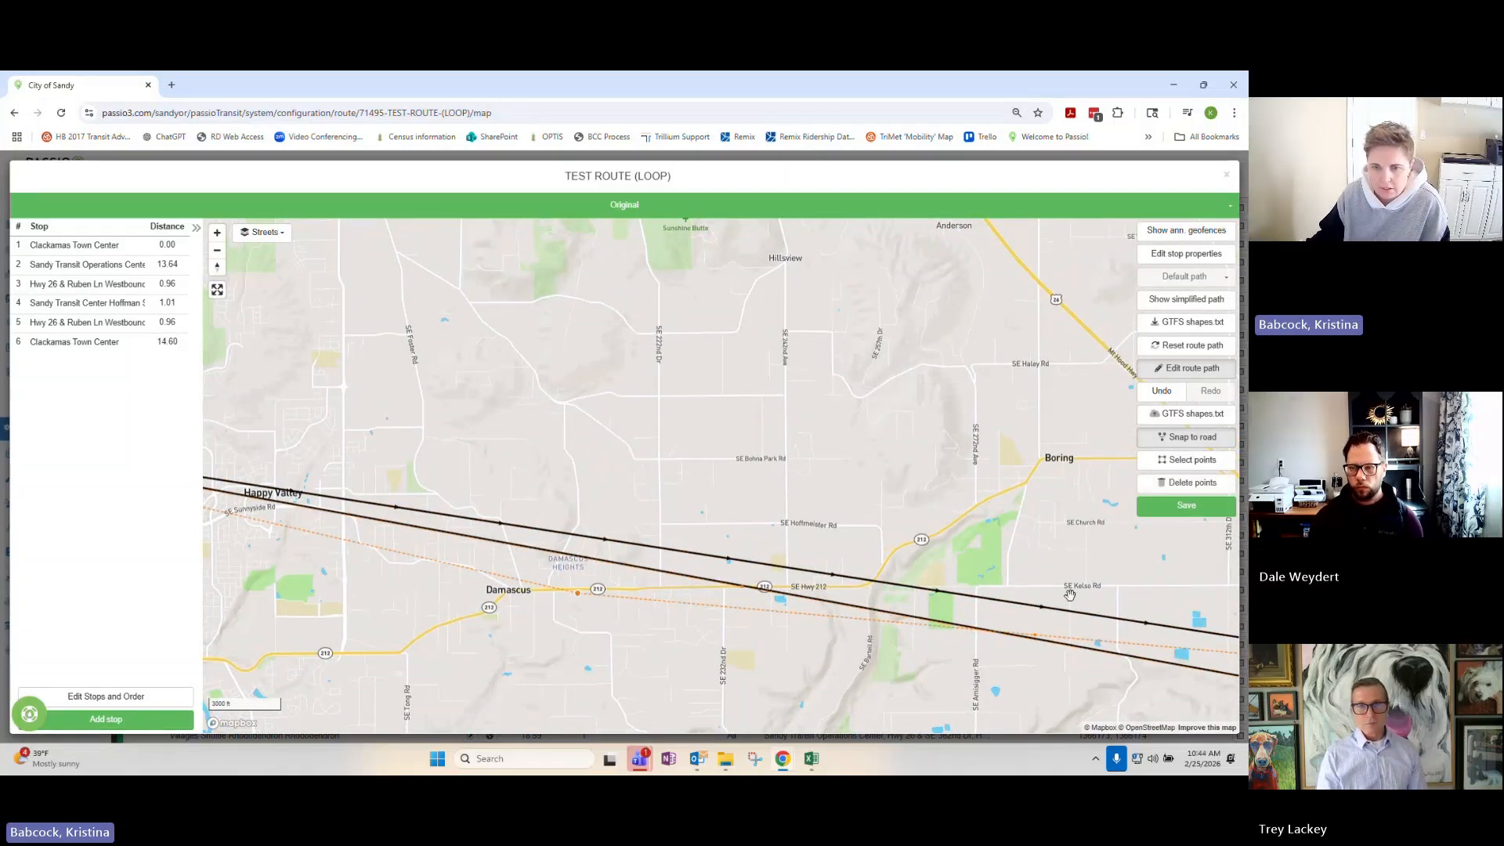
click(1037, 637)
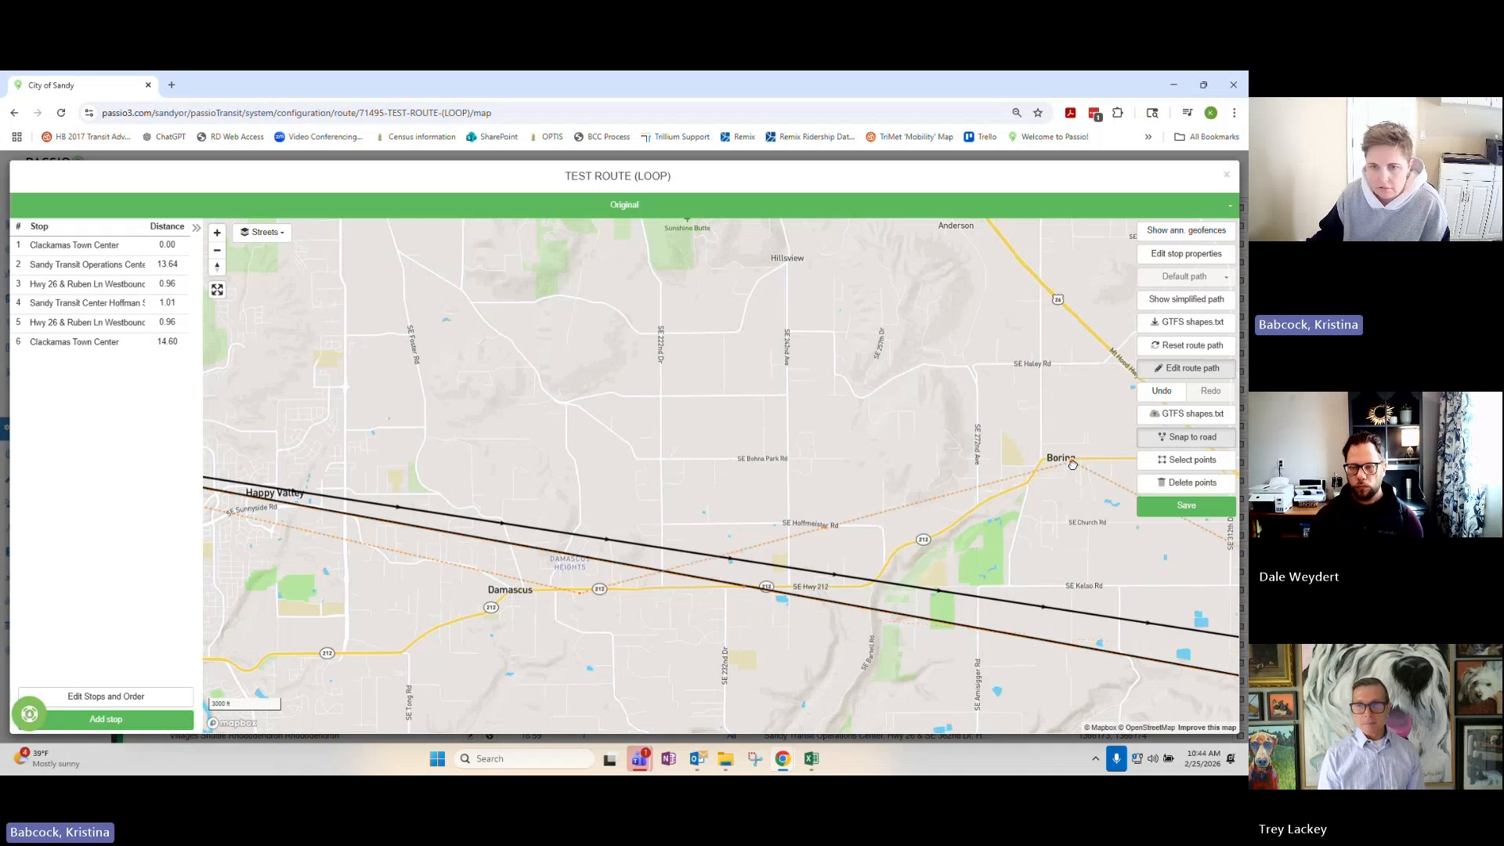
drag(1072, 465, 1070, 463)
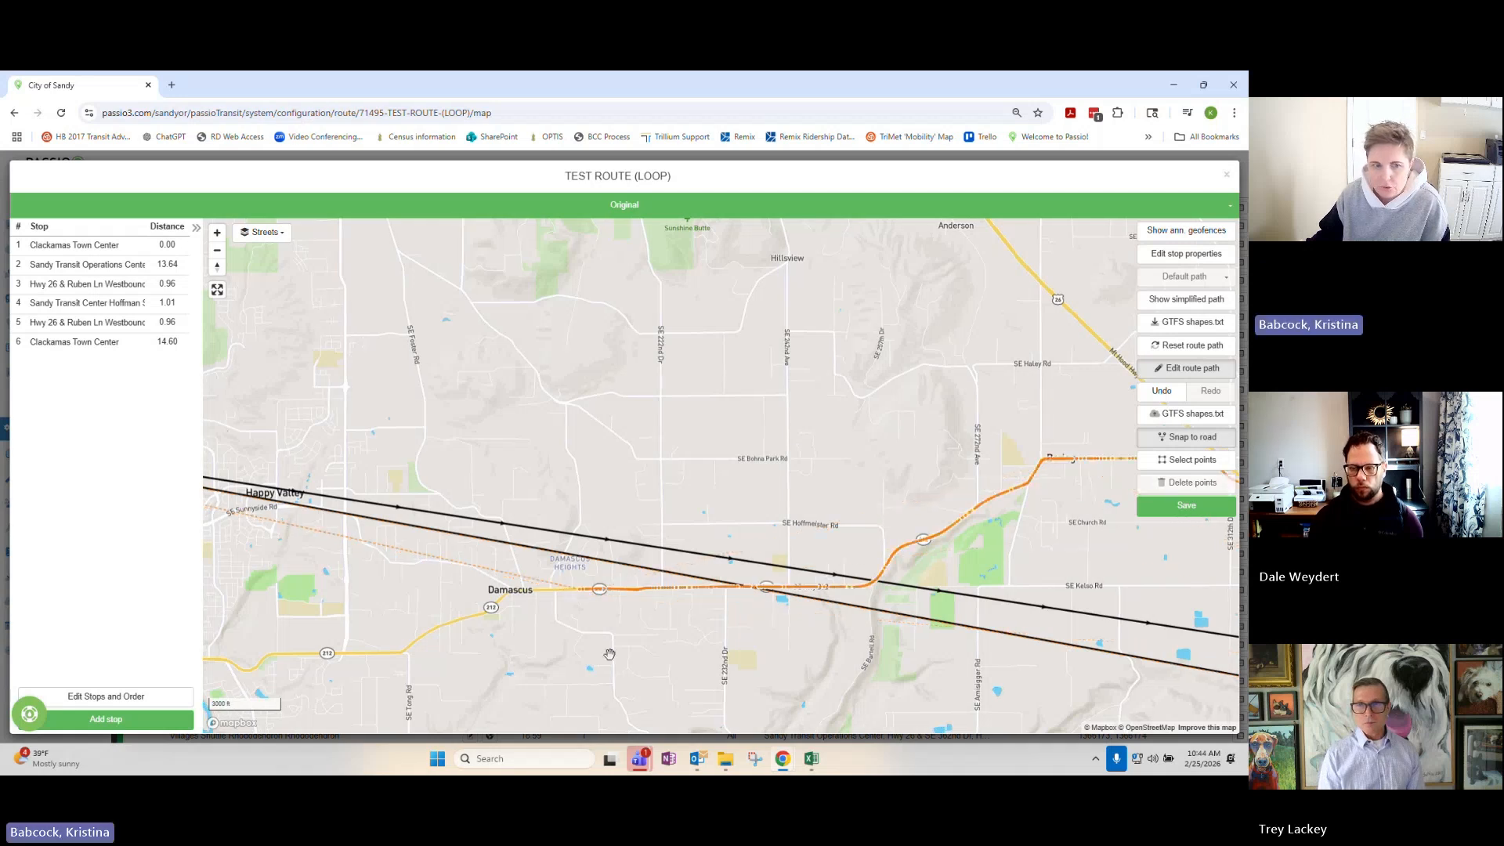
drag(608, 651, 1088, 641)
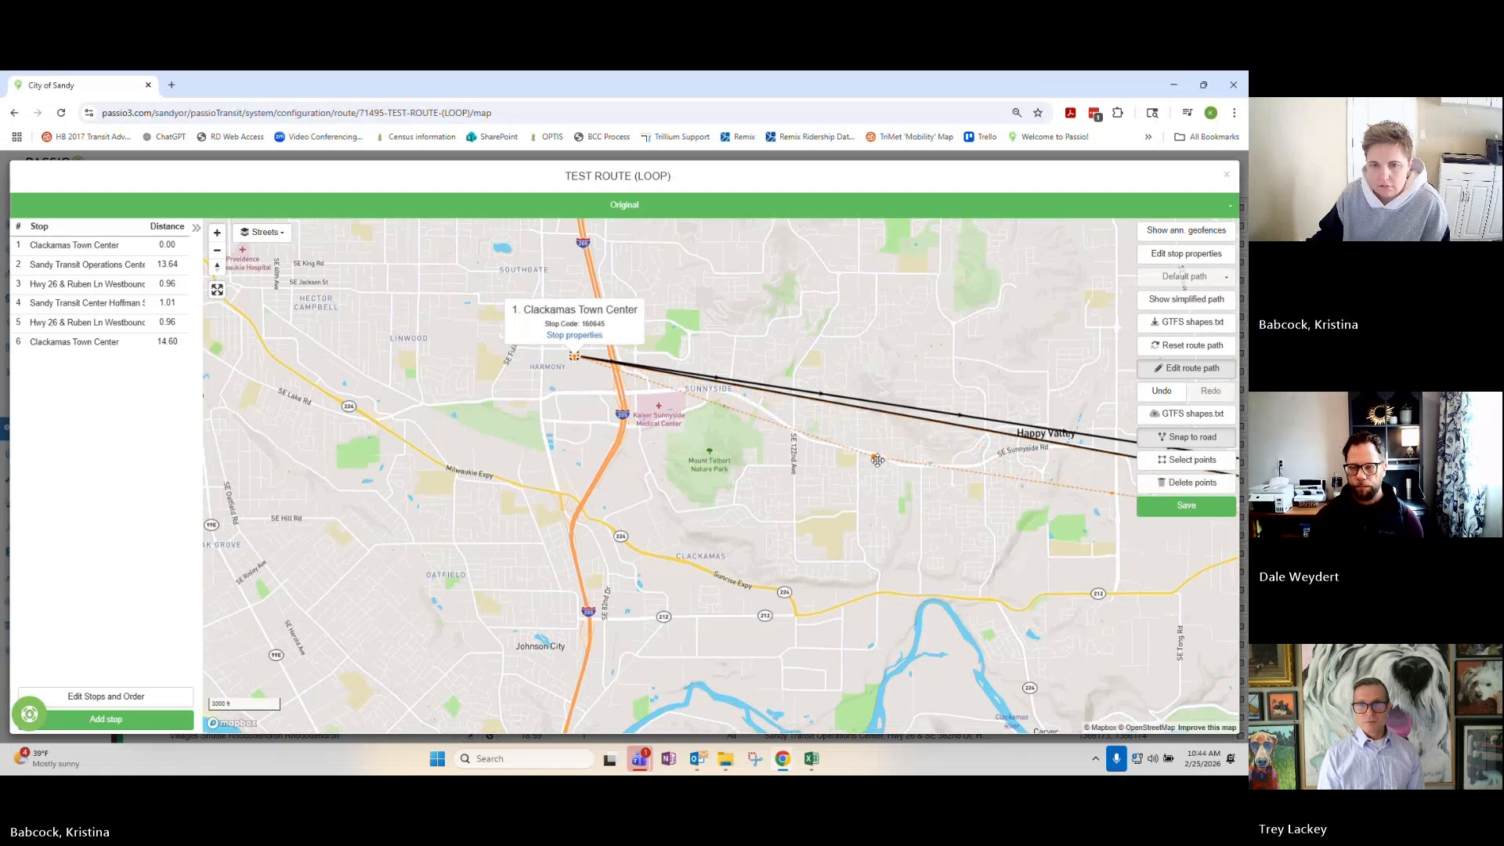
drag(877, 460, 878, 461)
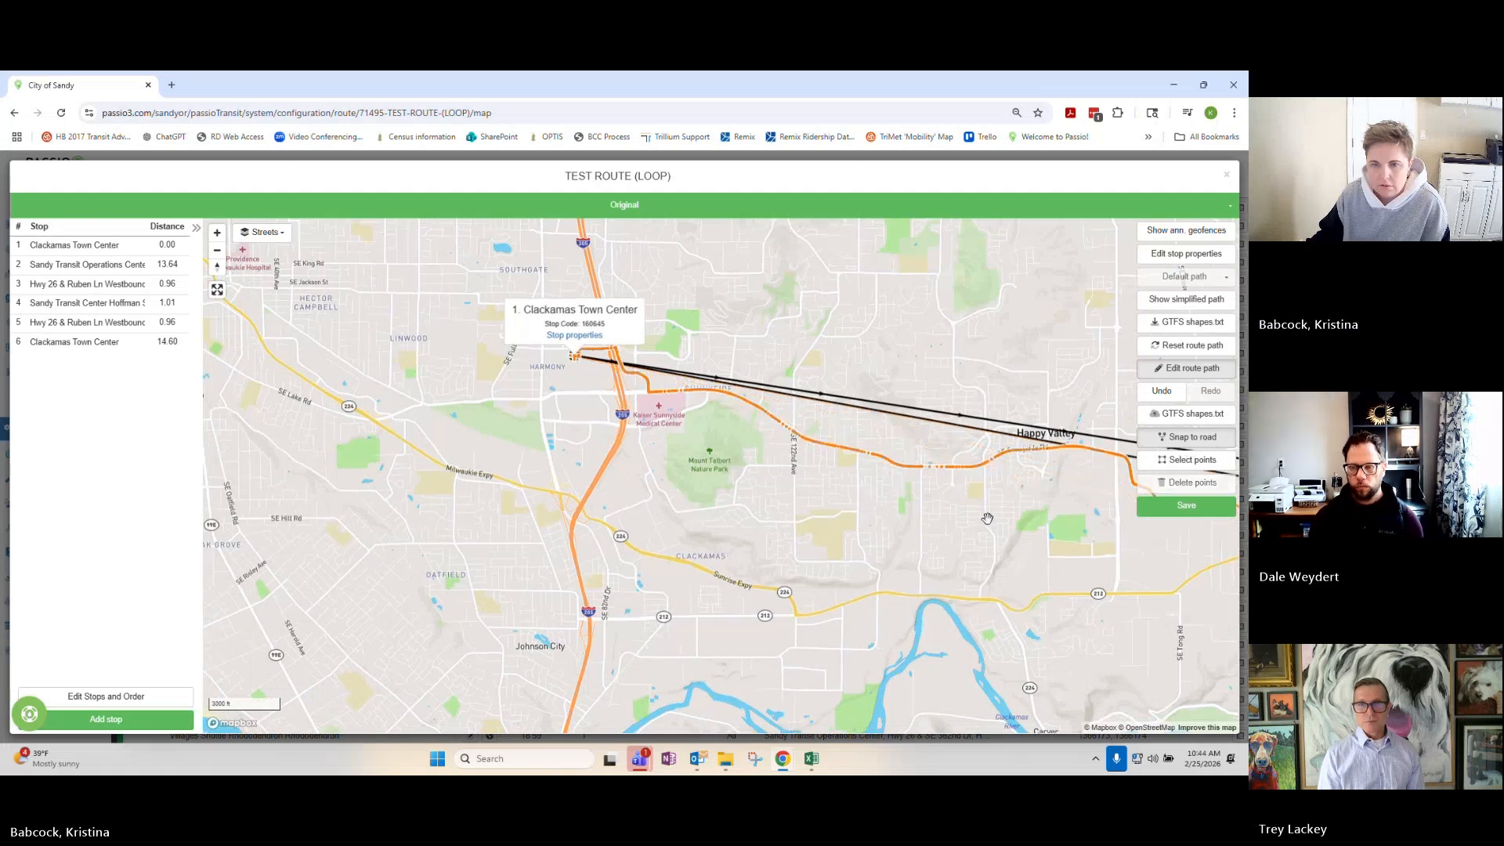
Route the path line along Mt Hood Hwy through the Hwy 26 & Ruben Ln stop to Bluff Rd, and save the path.
drag(987, 518, 671, 456)
drag(1002, 525, 699, 520)
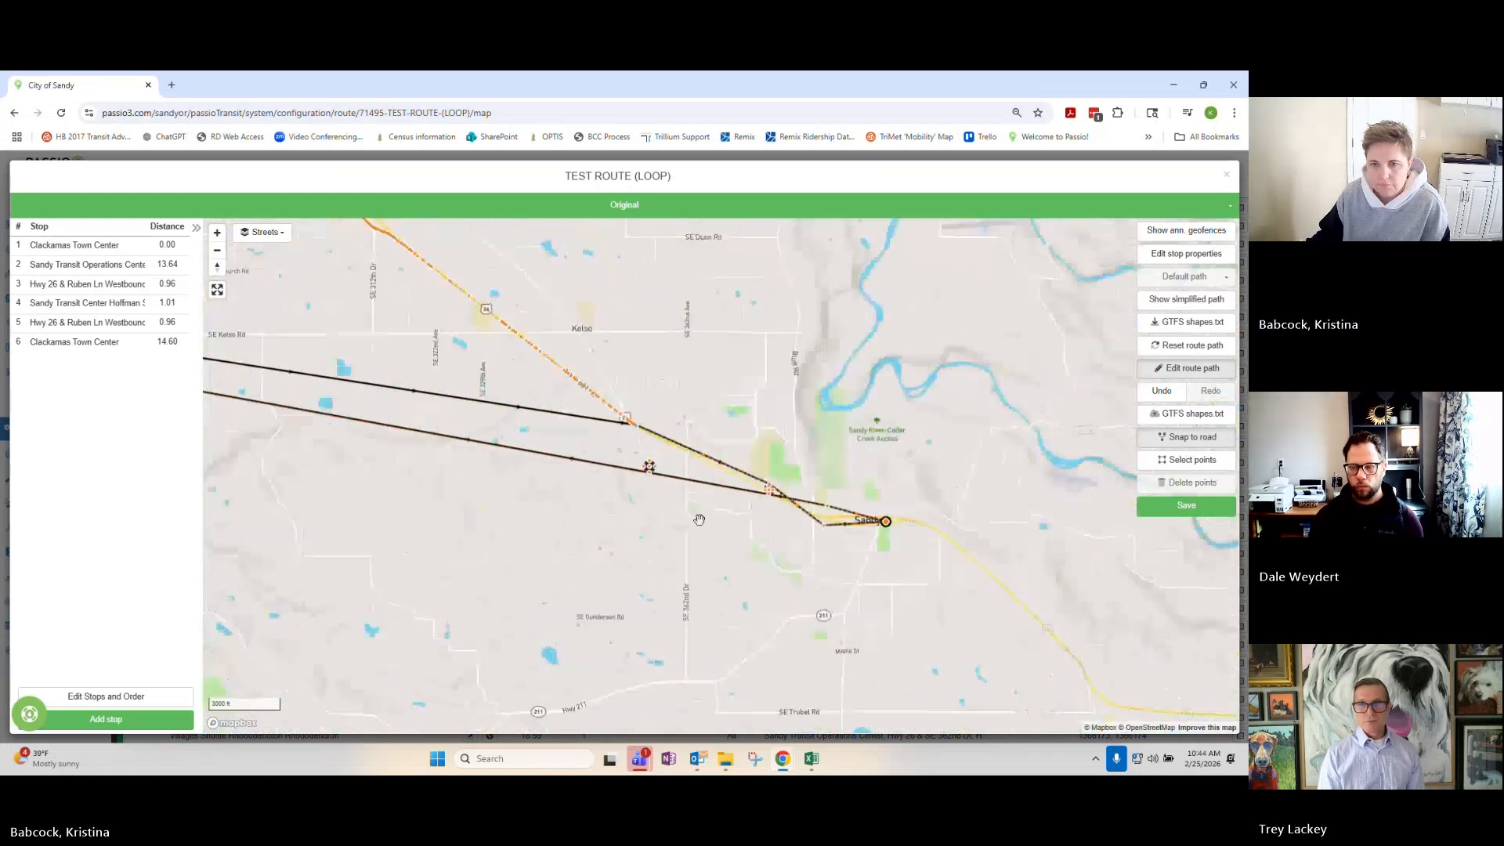
scroll(607, 502, up, 5)
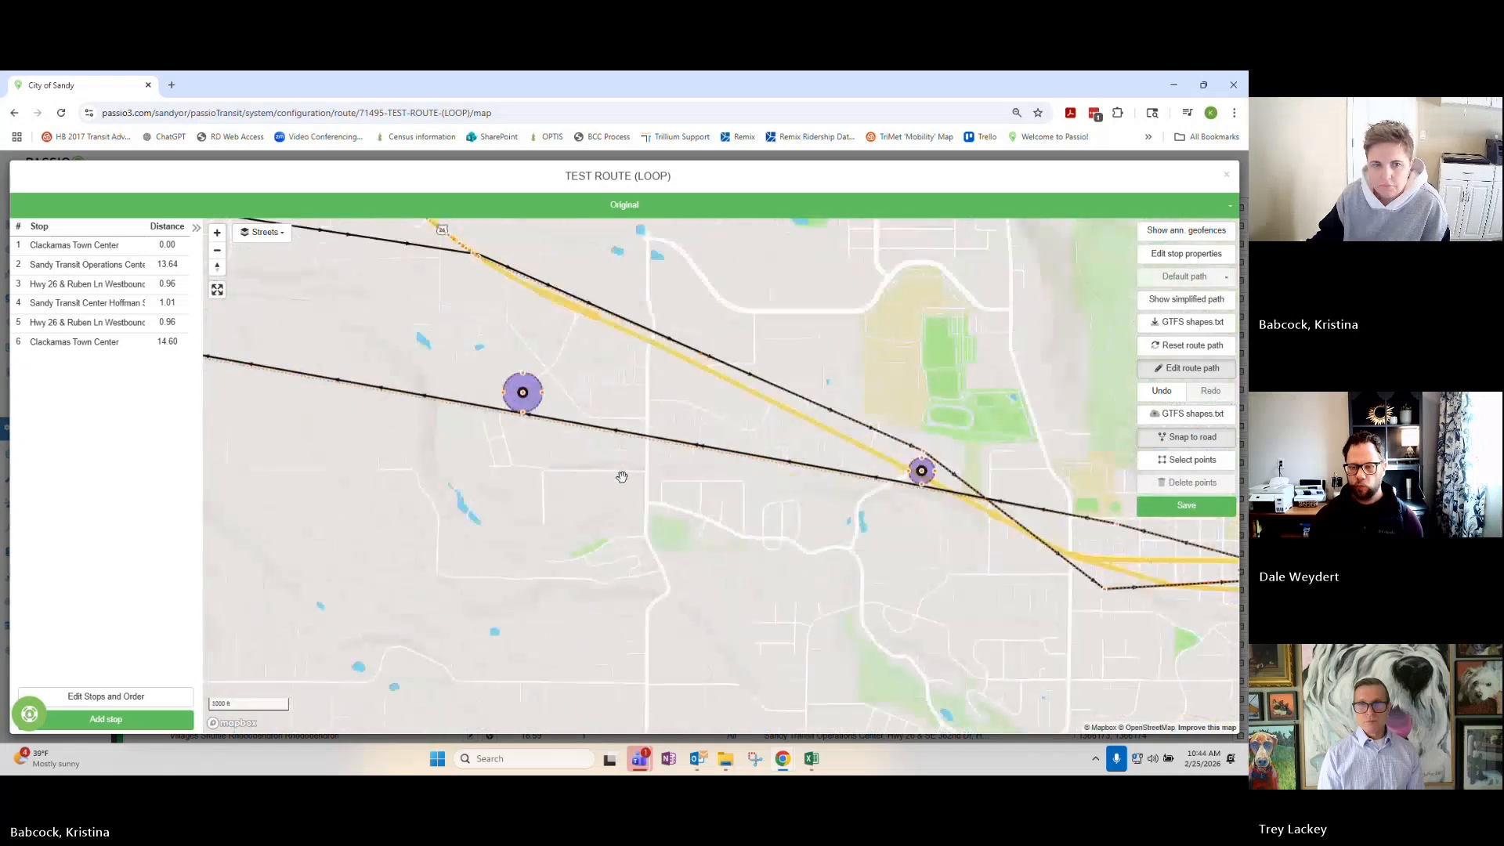
drag(710, 350, 723, 401)
click(1161, 391)
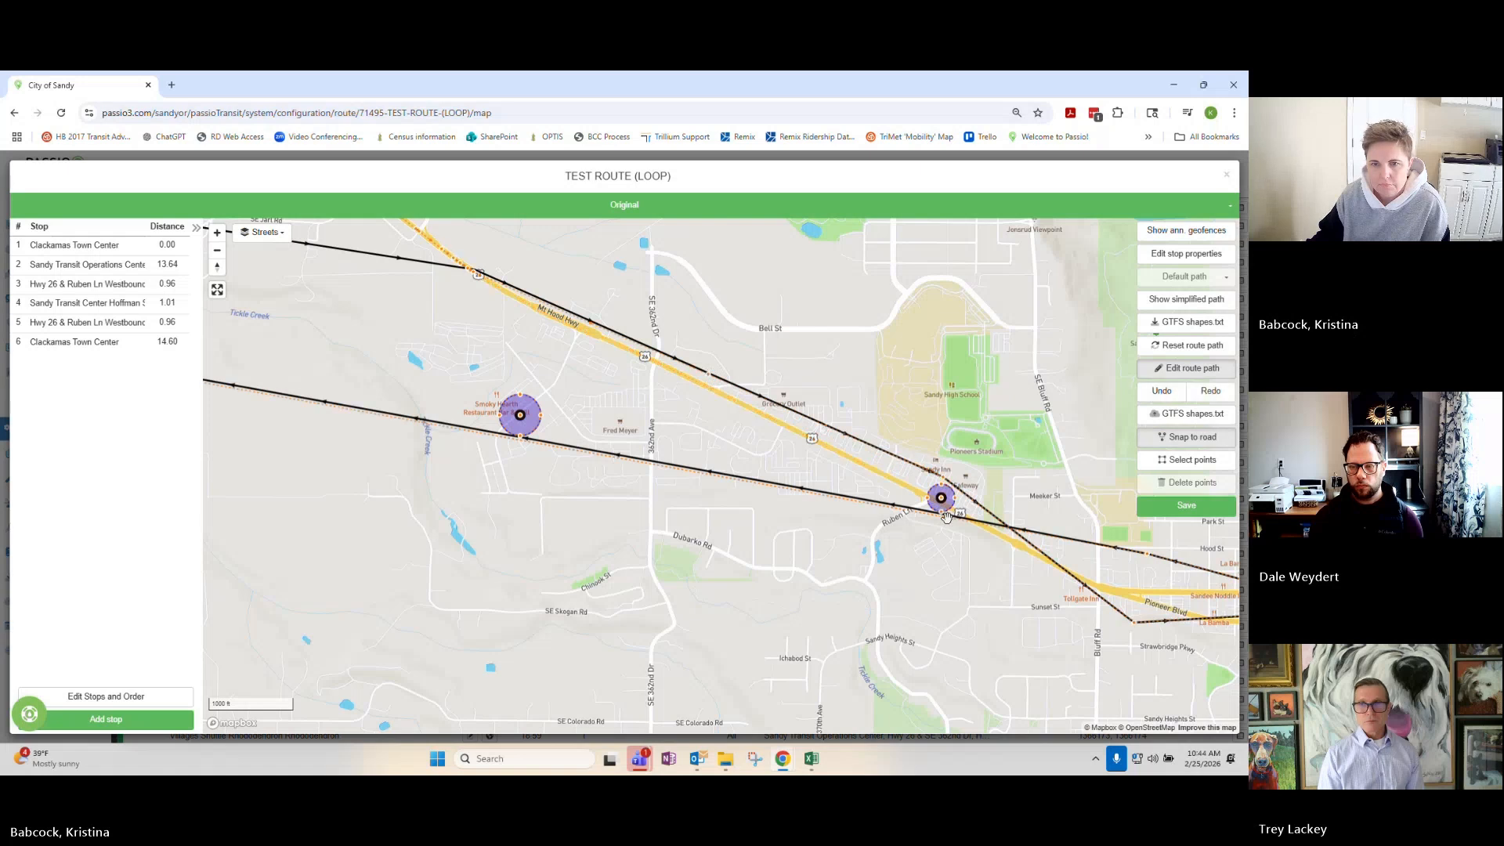
scroll(932, 544, up, 2)
drag(891, 535, 976, 601)
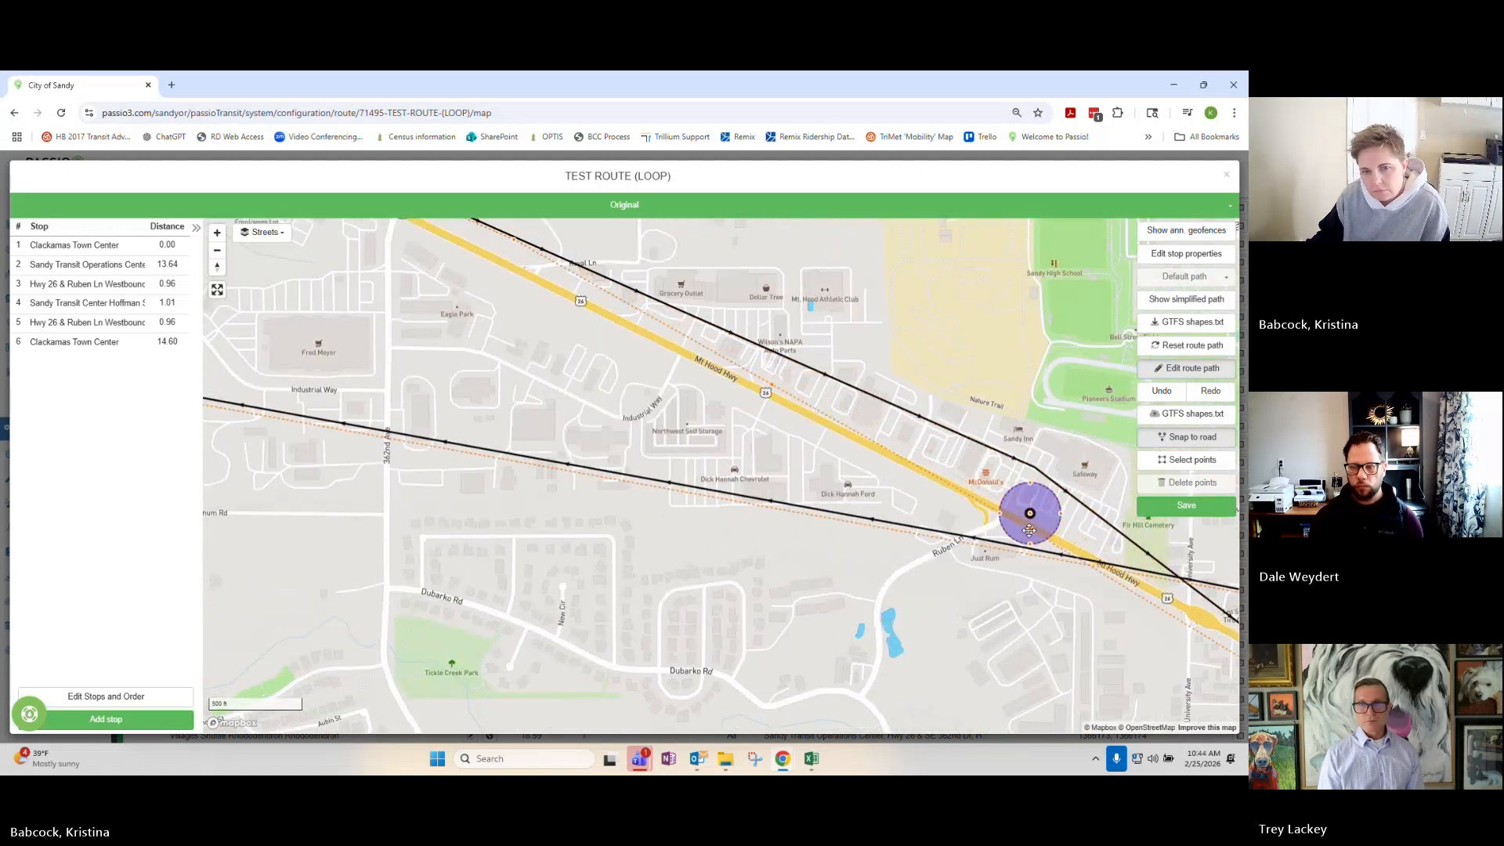
drag(1158, 665, 910, 599)
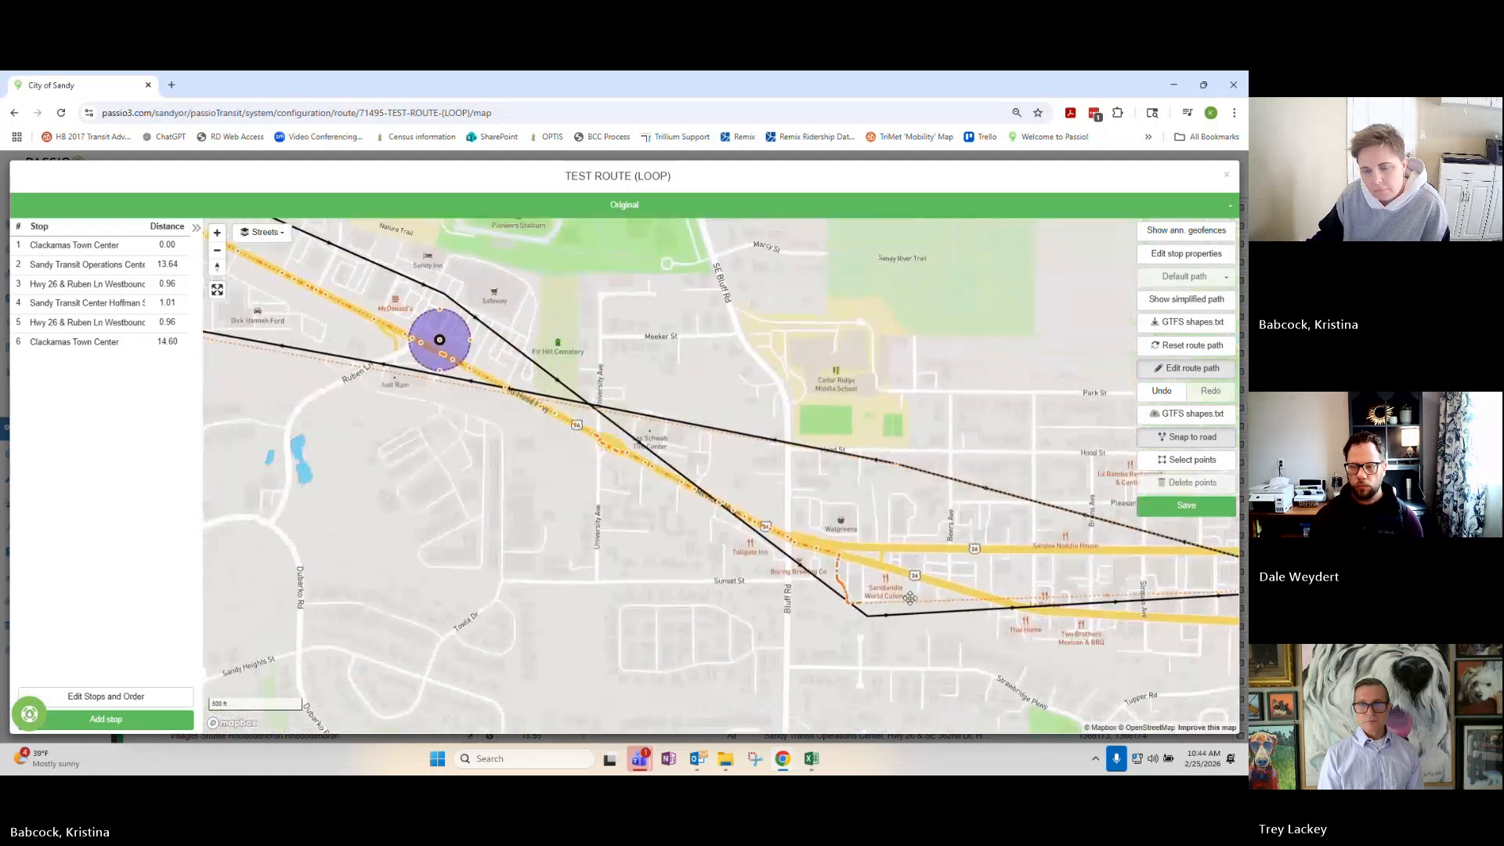
scroll(910, 599, down, 2)
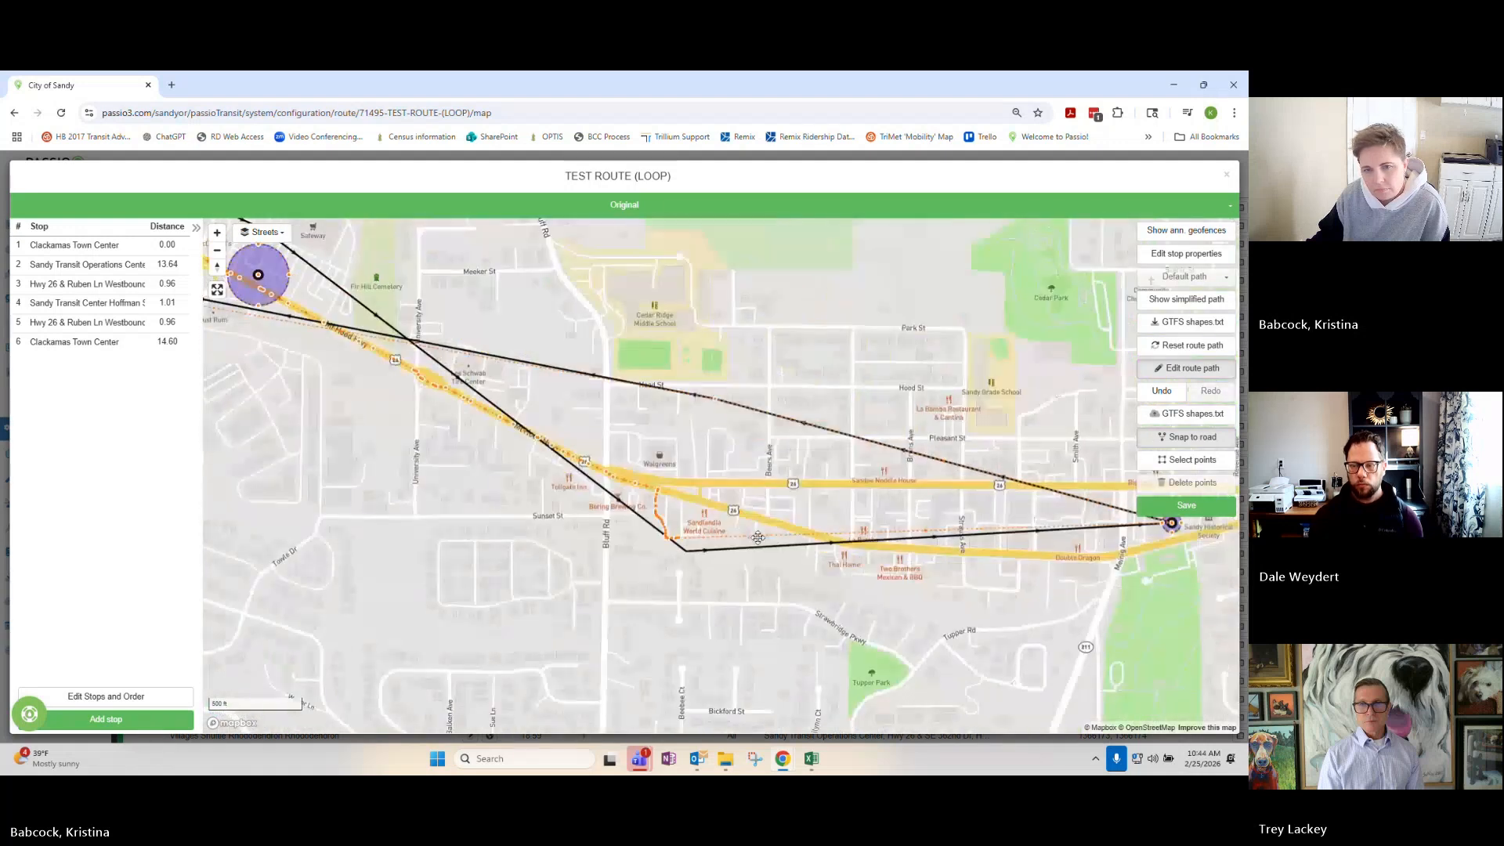
click(1186, 505)
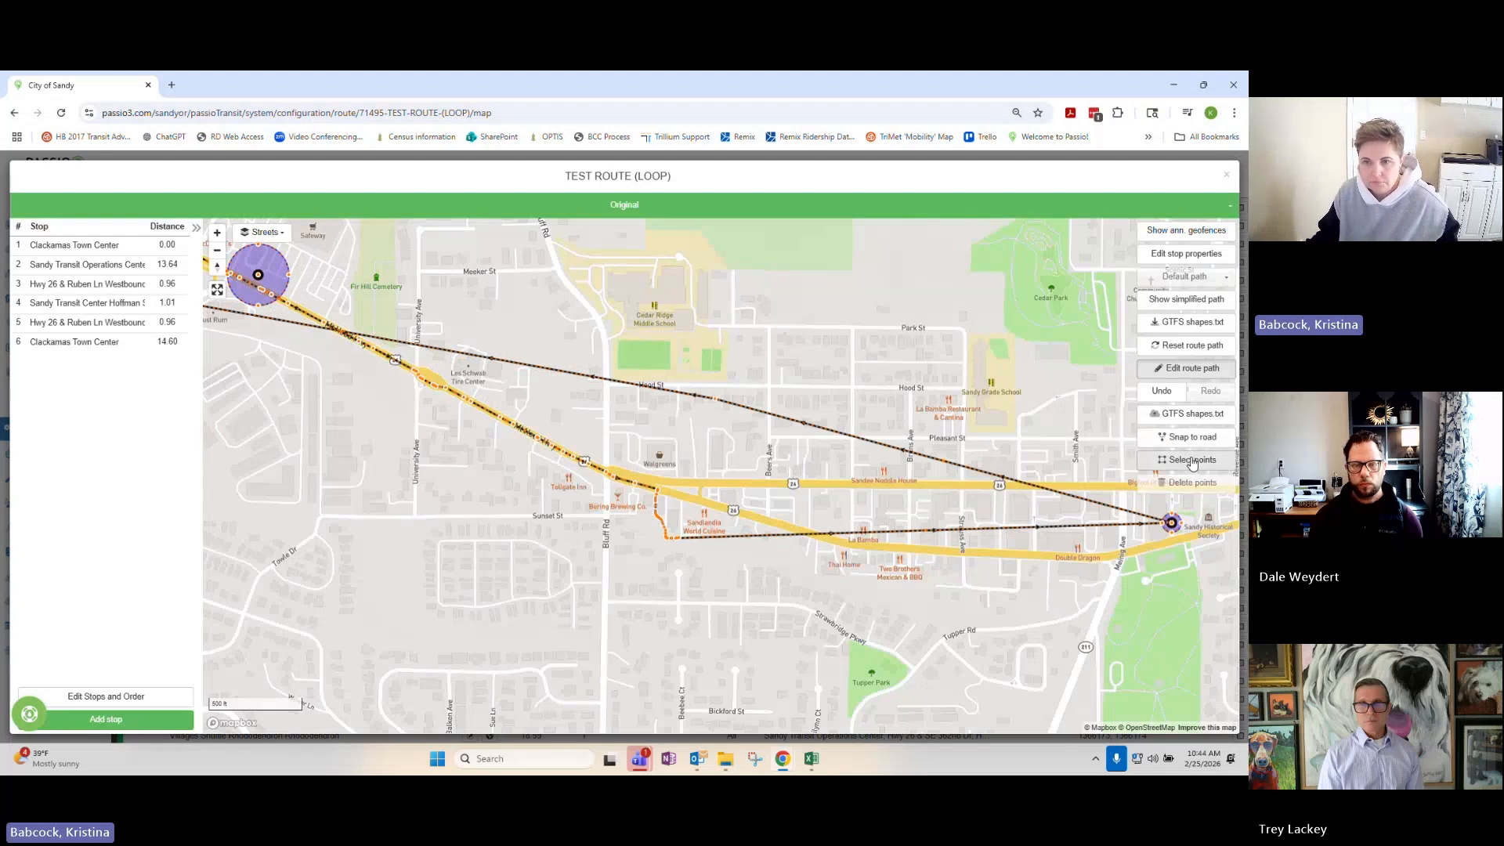
Delete the stray path points branching south of Pioneer Blvd just east of Bluff Rd, and save the path.
drag(733, 578, 734, 578)
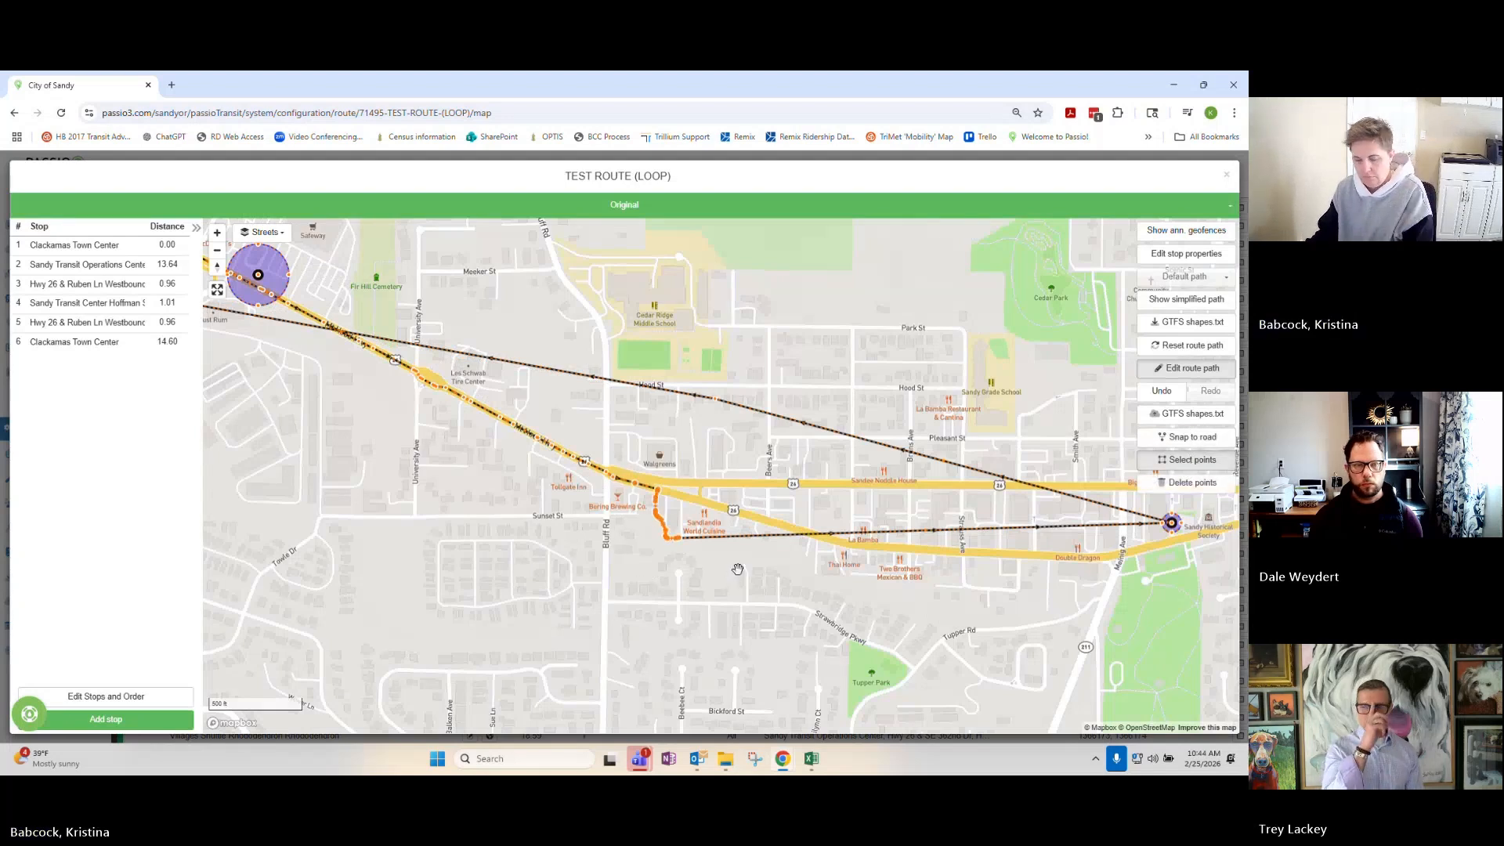
key(Delete)
click(1172, 506)
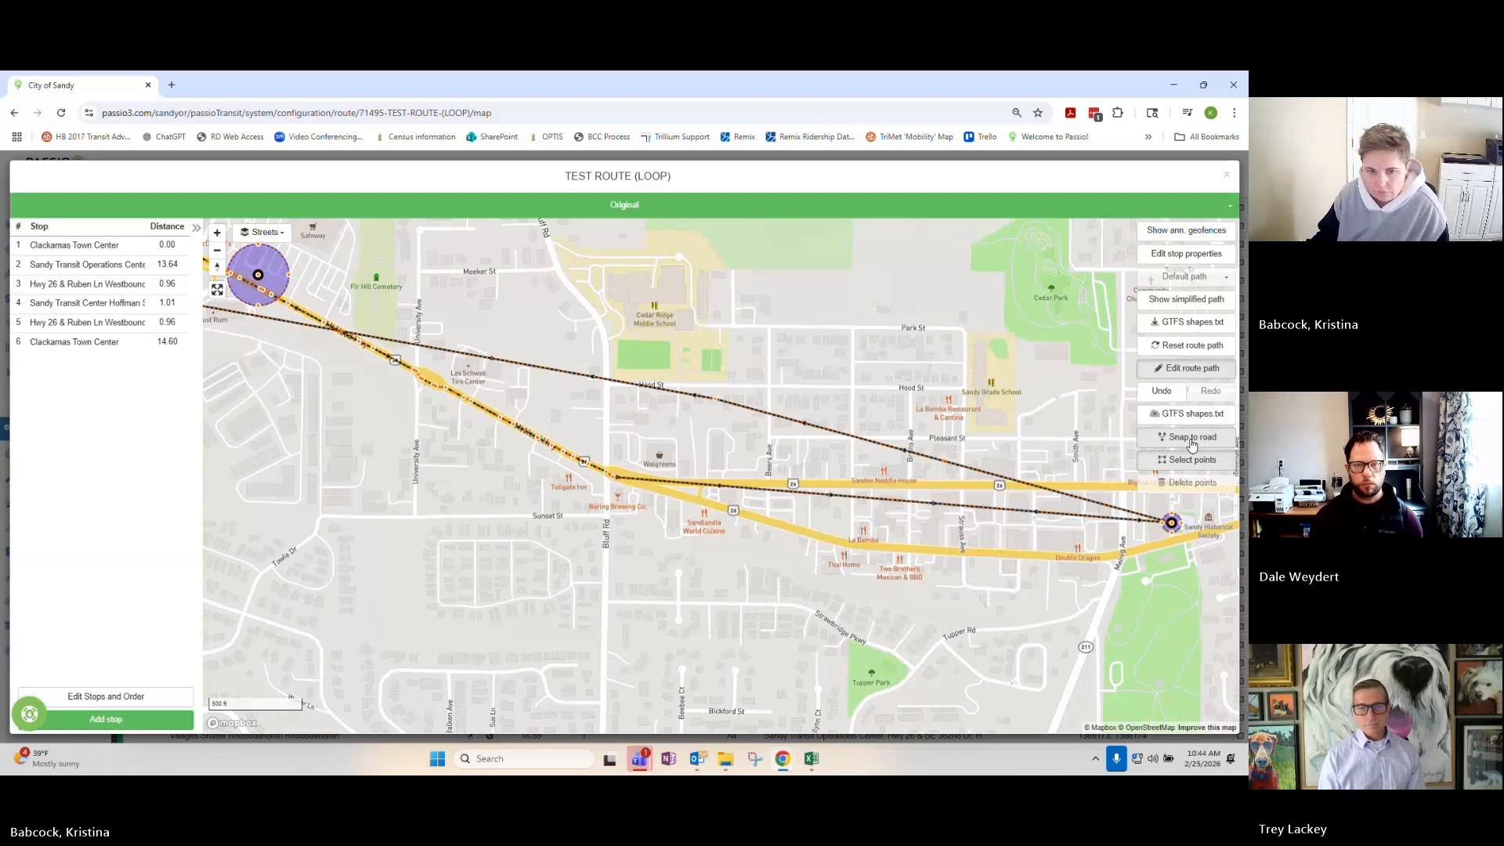
Turn on Snap to road and route the path line along Pioneer Blvd to the Sandy Transit Center Hoffman St stop.
click(1191, 439)
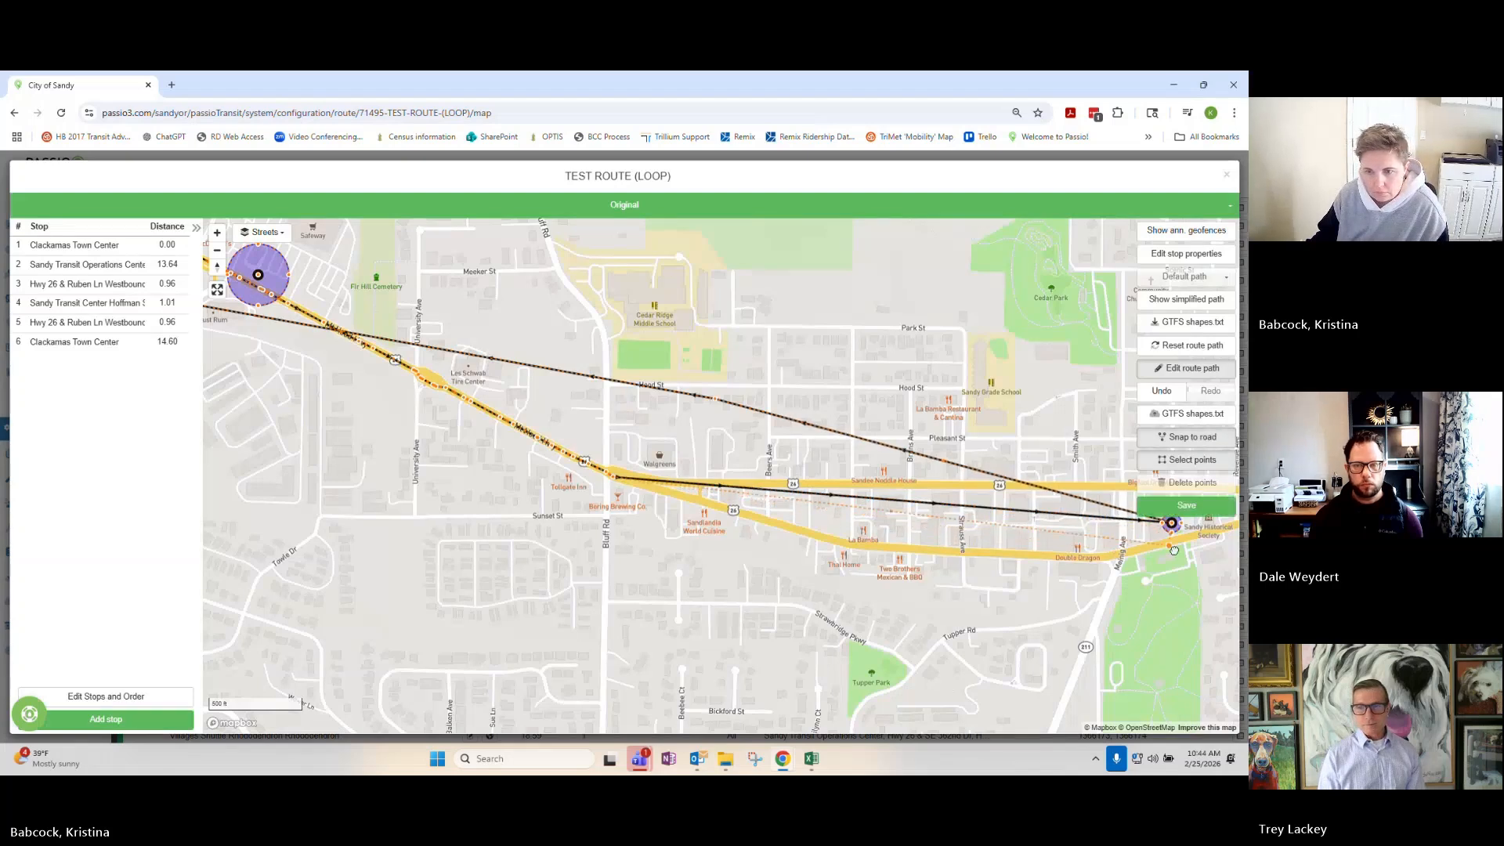
drag(1204, 572, 1079, 632)
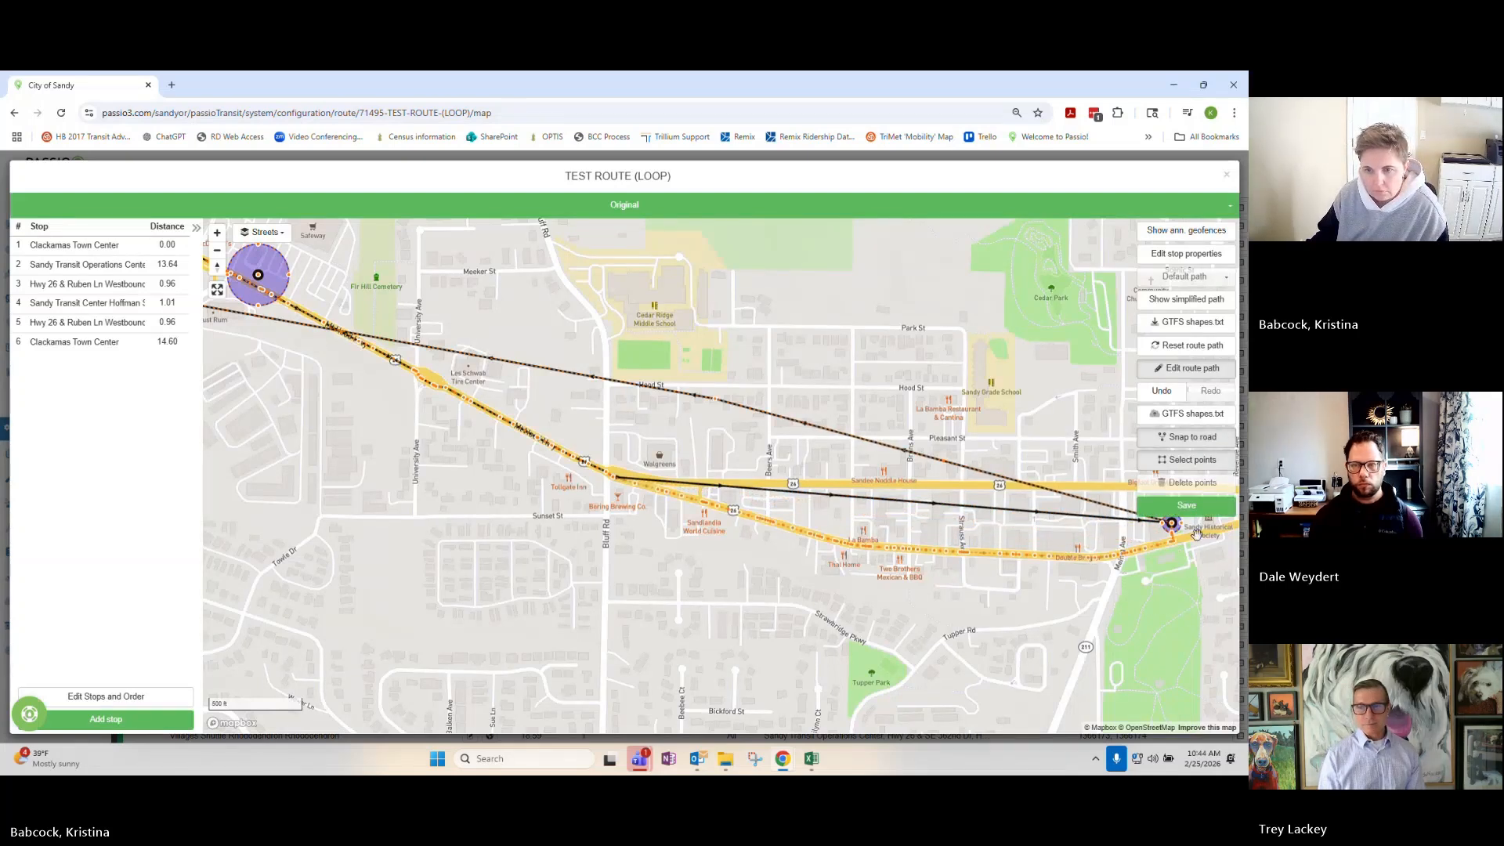
scroll(1202, 568, up, 2)
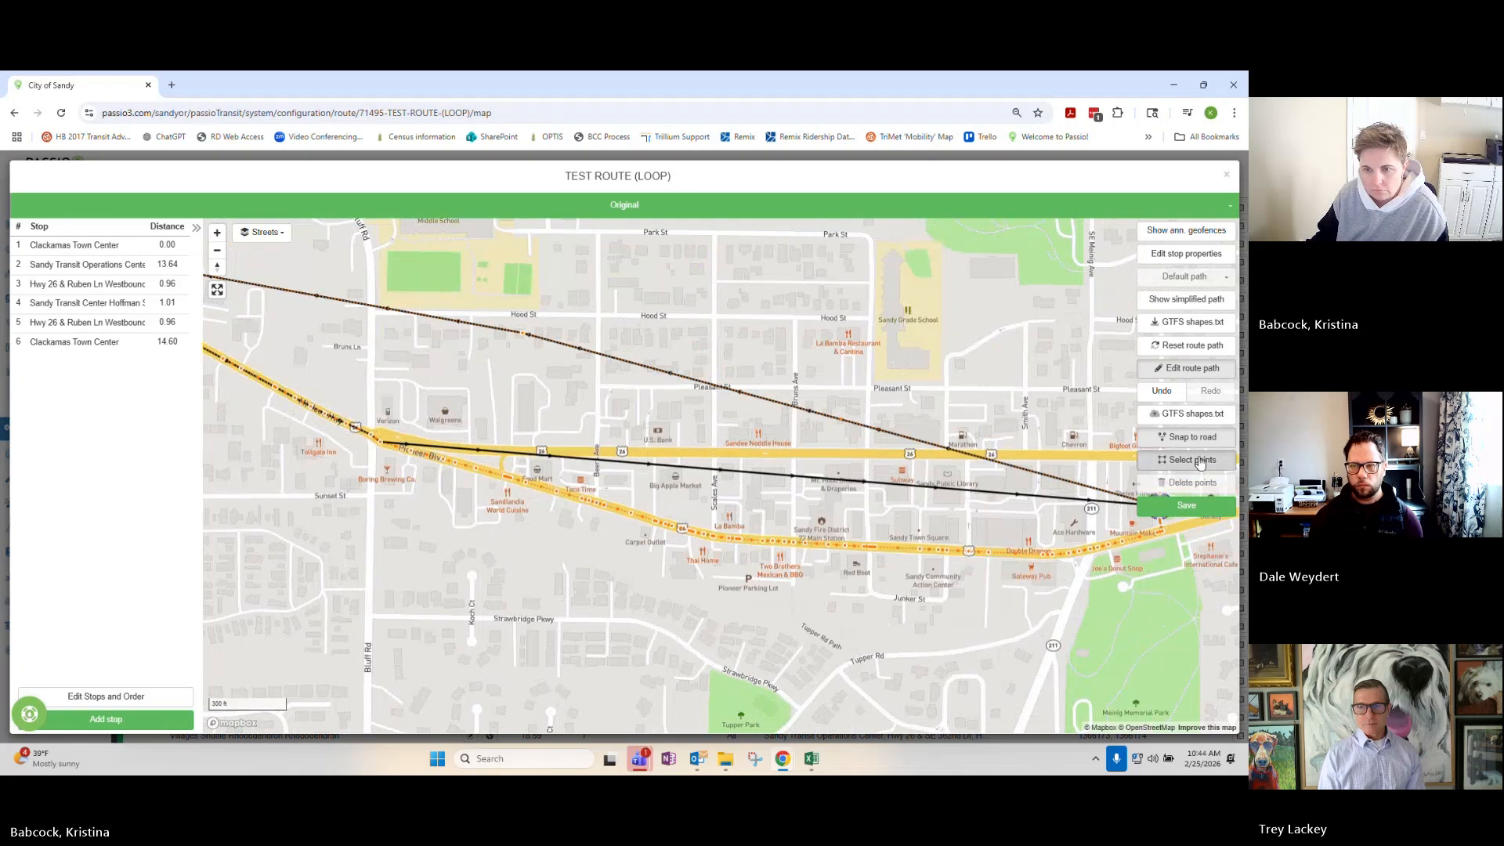
click(1208, 465)
Try to pull the return path line north from the Hoffman stop onto Proctor Blvd.
scroll(1091, 527, up, 4)
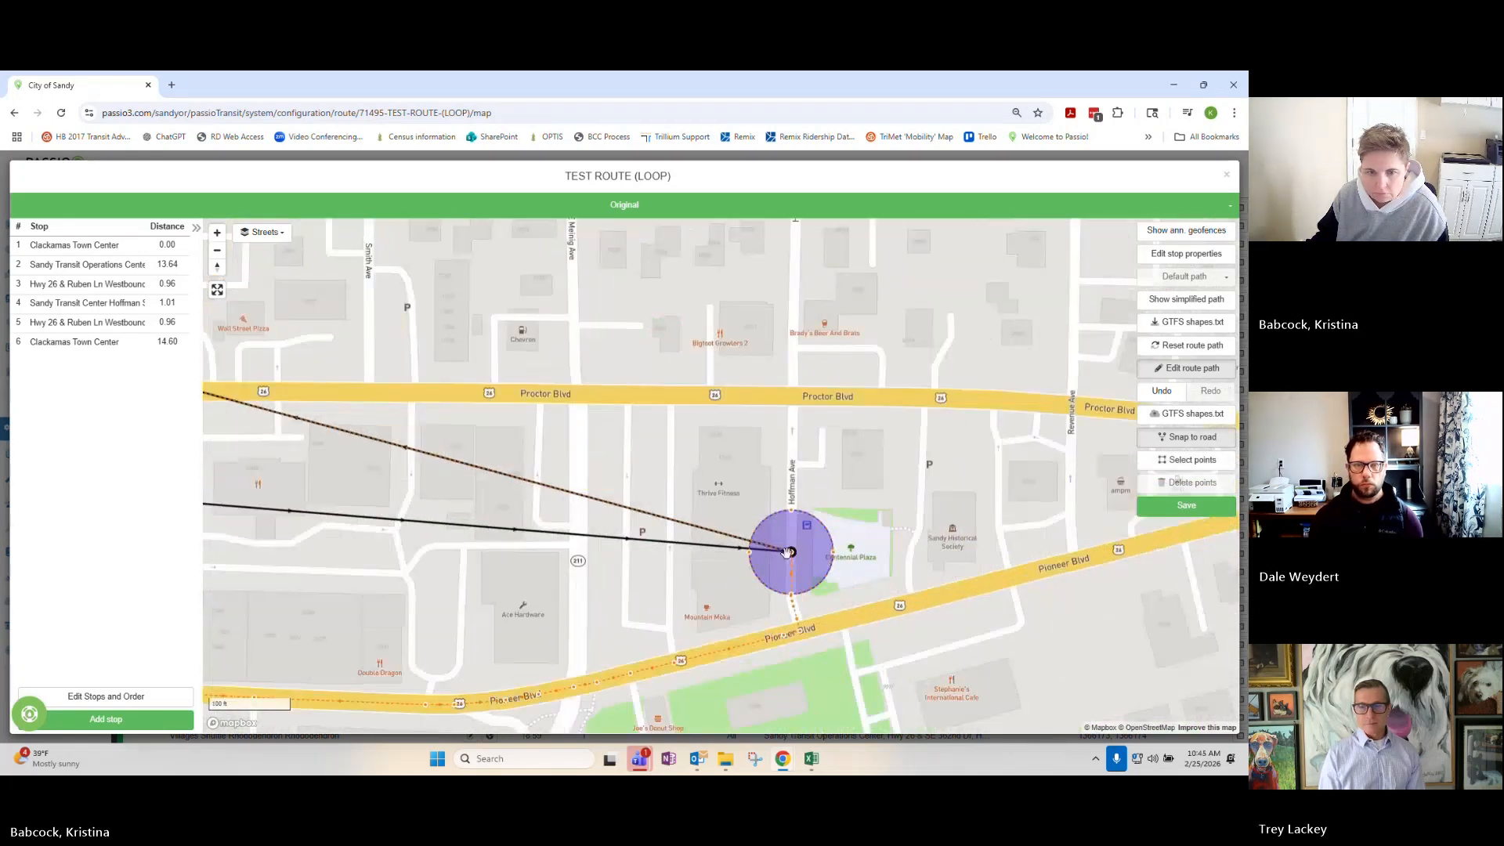
drag(787, 415, 788, 409)
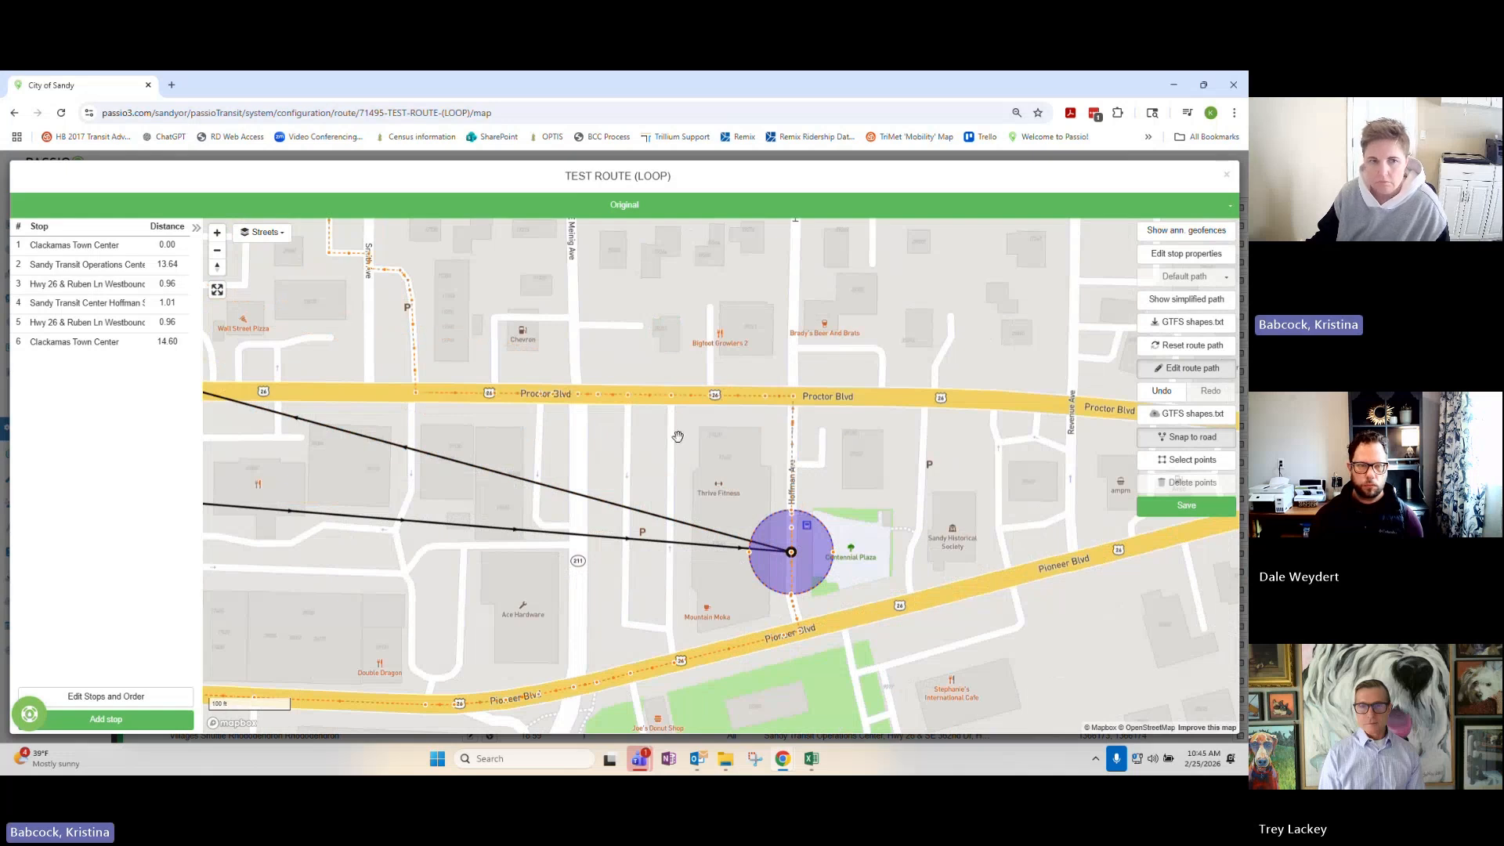
click(1161, 390)
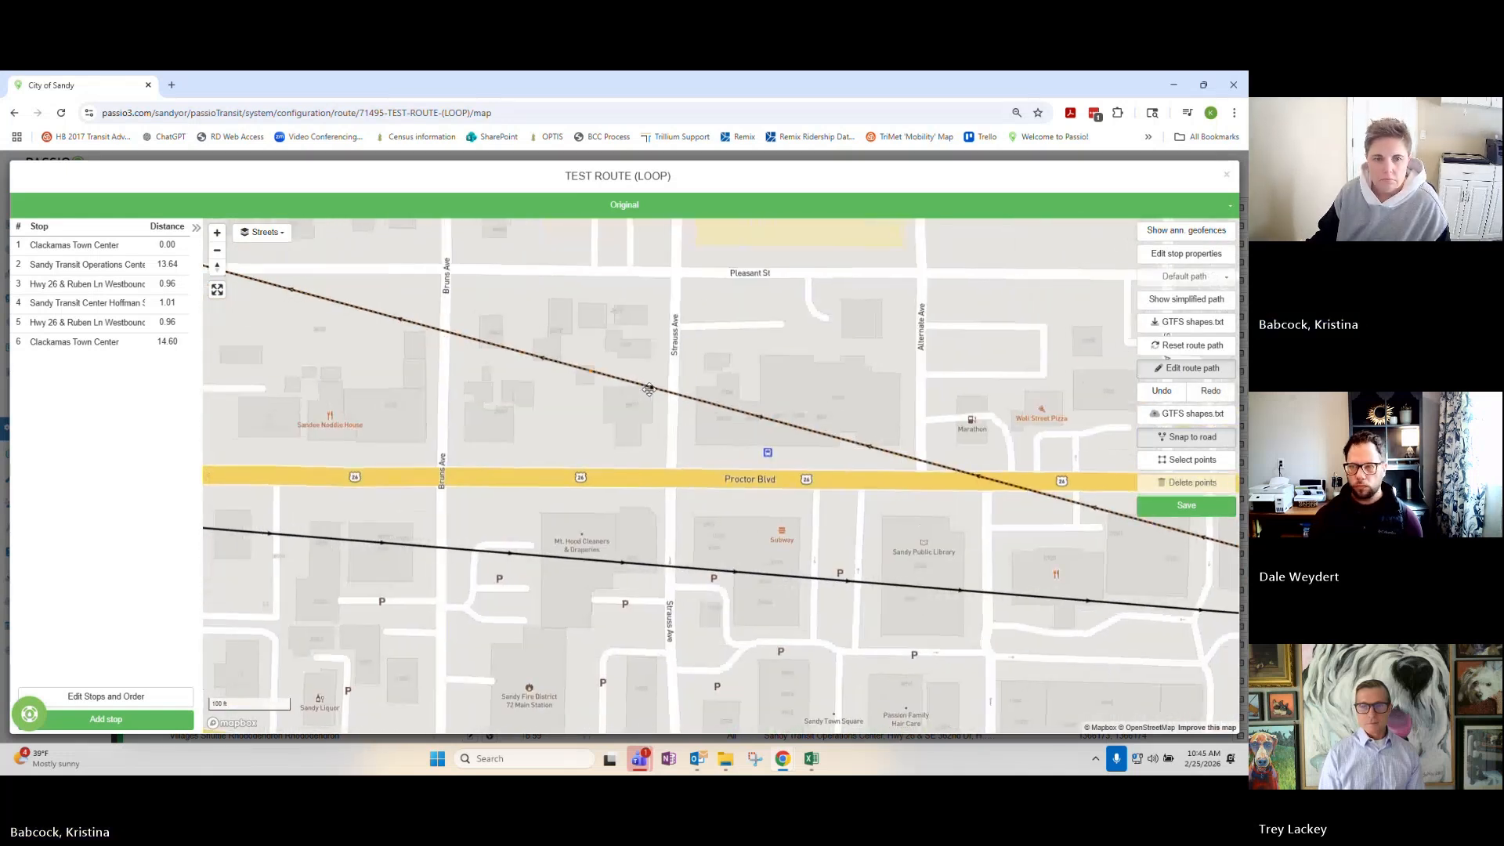
Snap the return path line onto Proctor Blvd, delete the extra points along Hood St and Scales Ave, and save the path.
drag(592, 371, 591, 468)
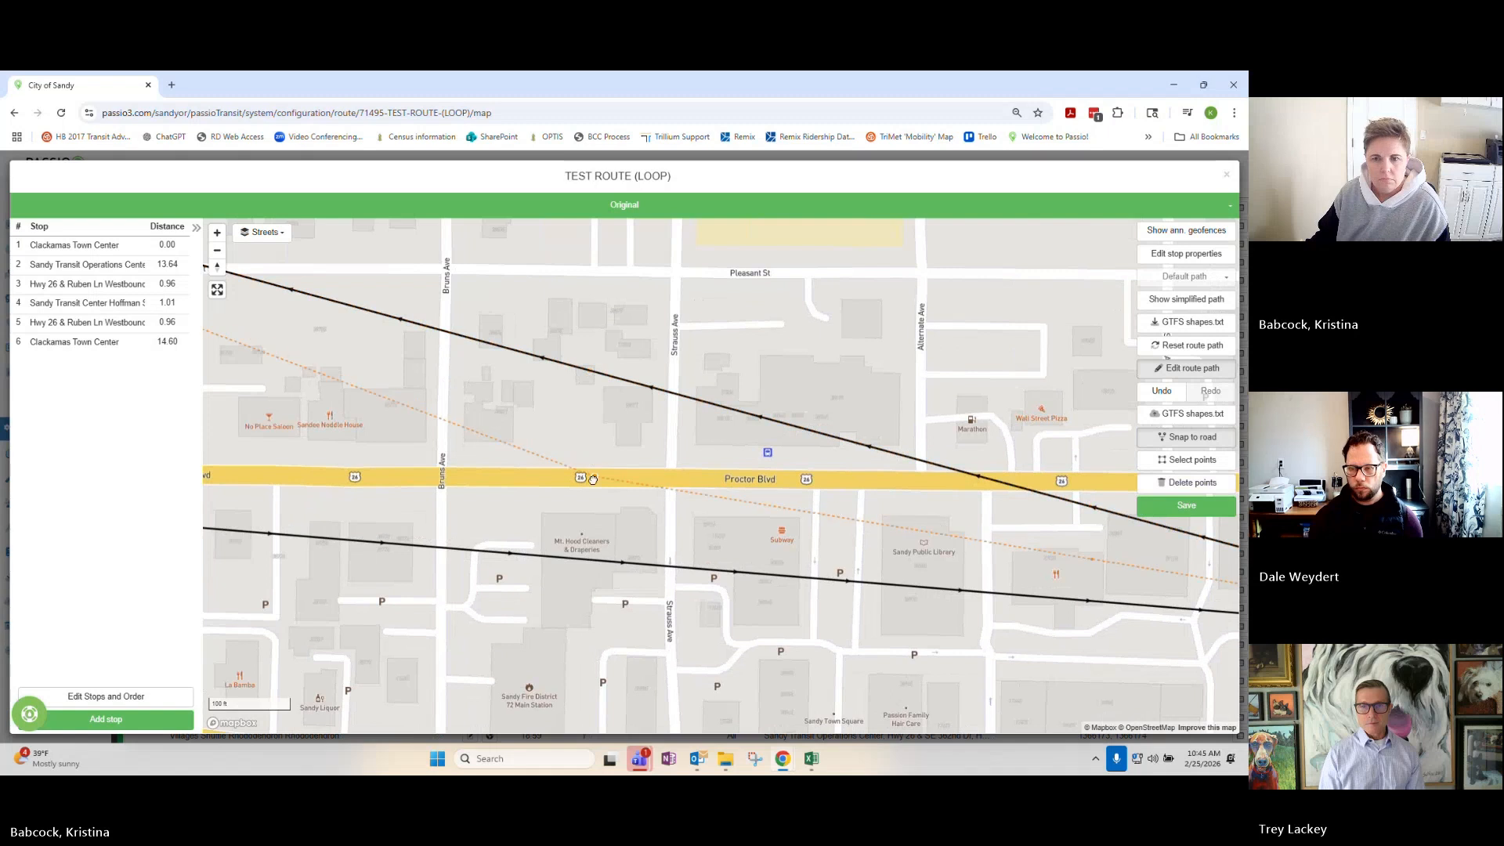
drag(971, 548, 593, 538)
scroll(593, 538, down, 3)
scroll(436, 527, down, 5)
drag(436, 527, 641, 516)
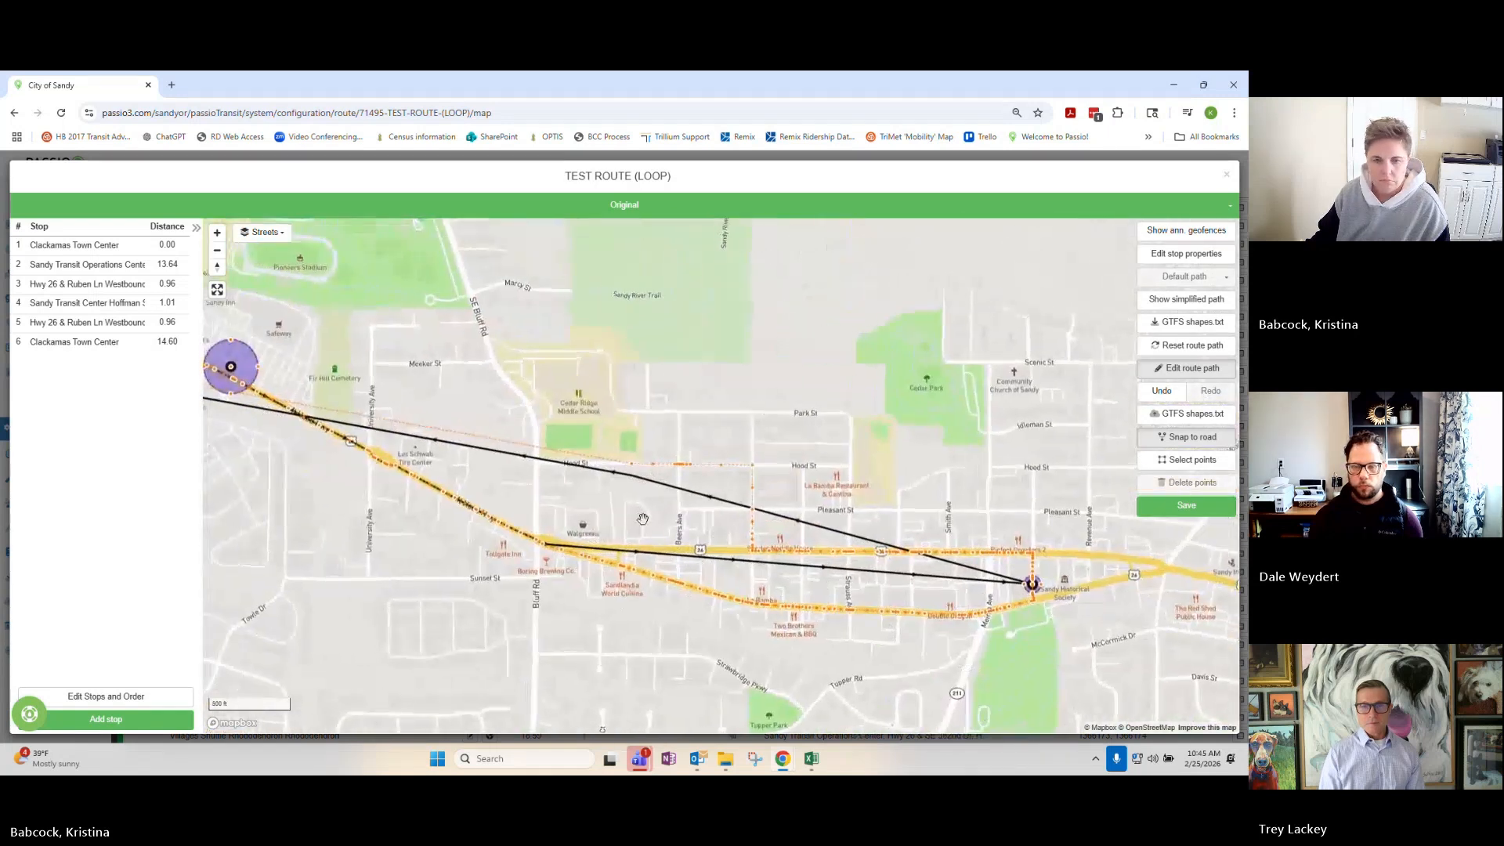
scroll(643, 516, up, 4)
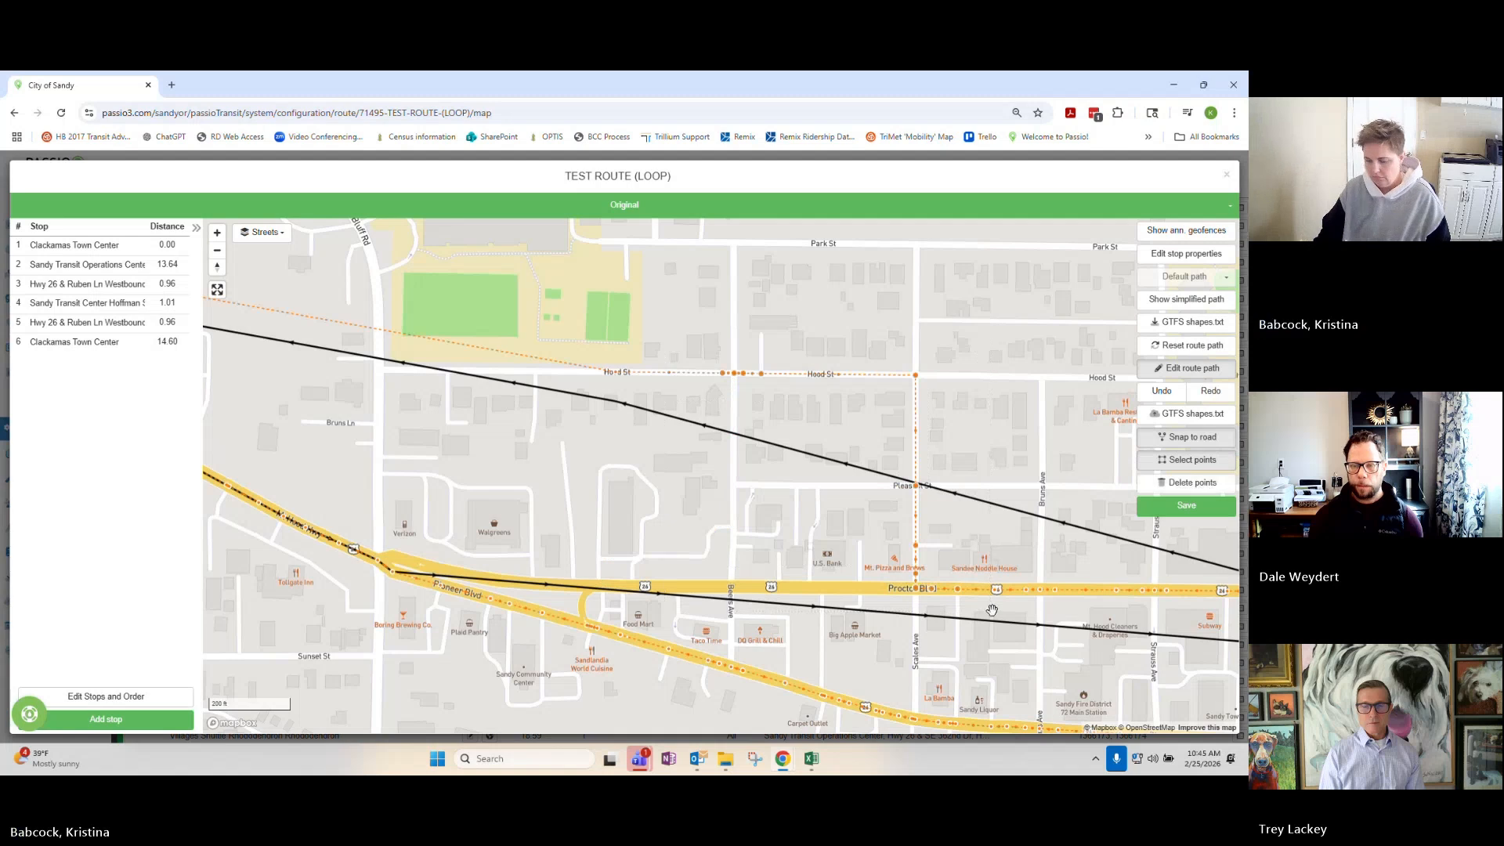
click(1202, 510)
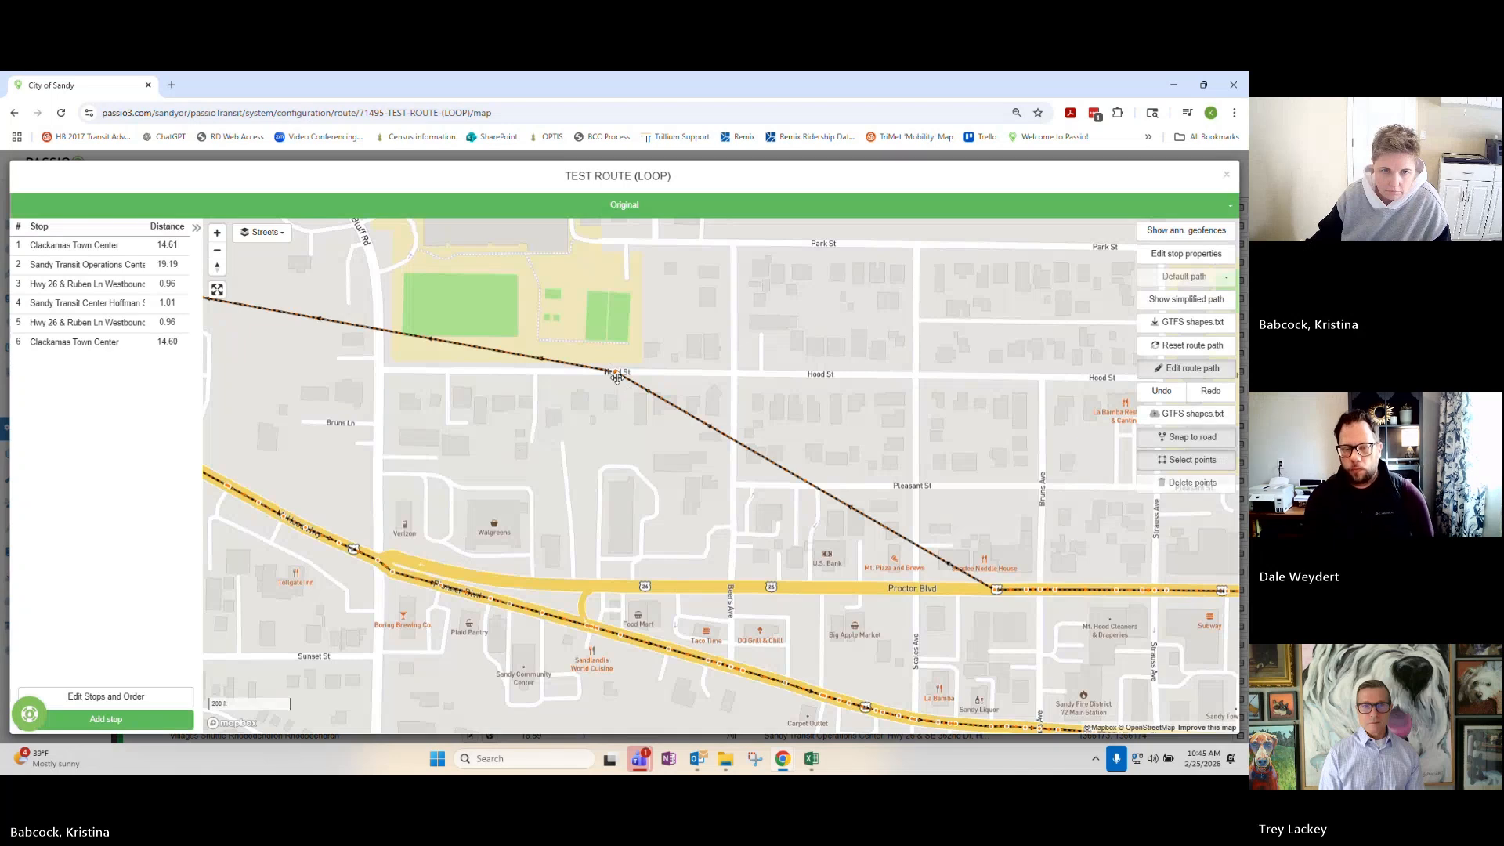
Try to rework the remaining return path point on Hood St, and save the path.
click(615, 377)
click(1164, 462)
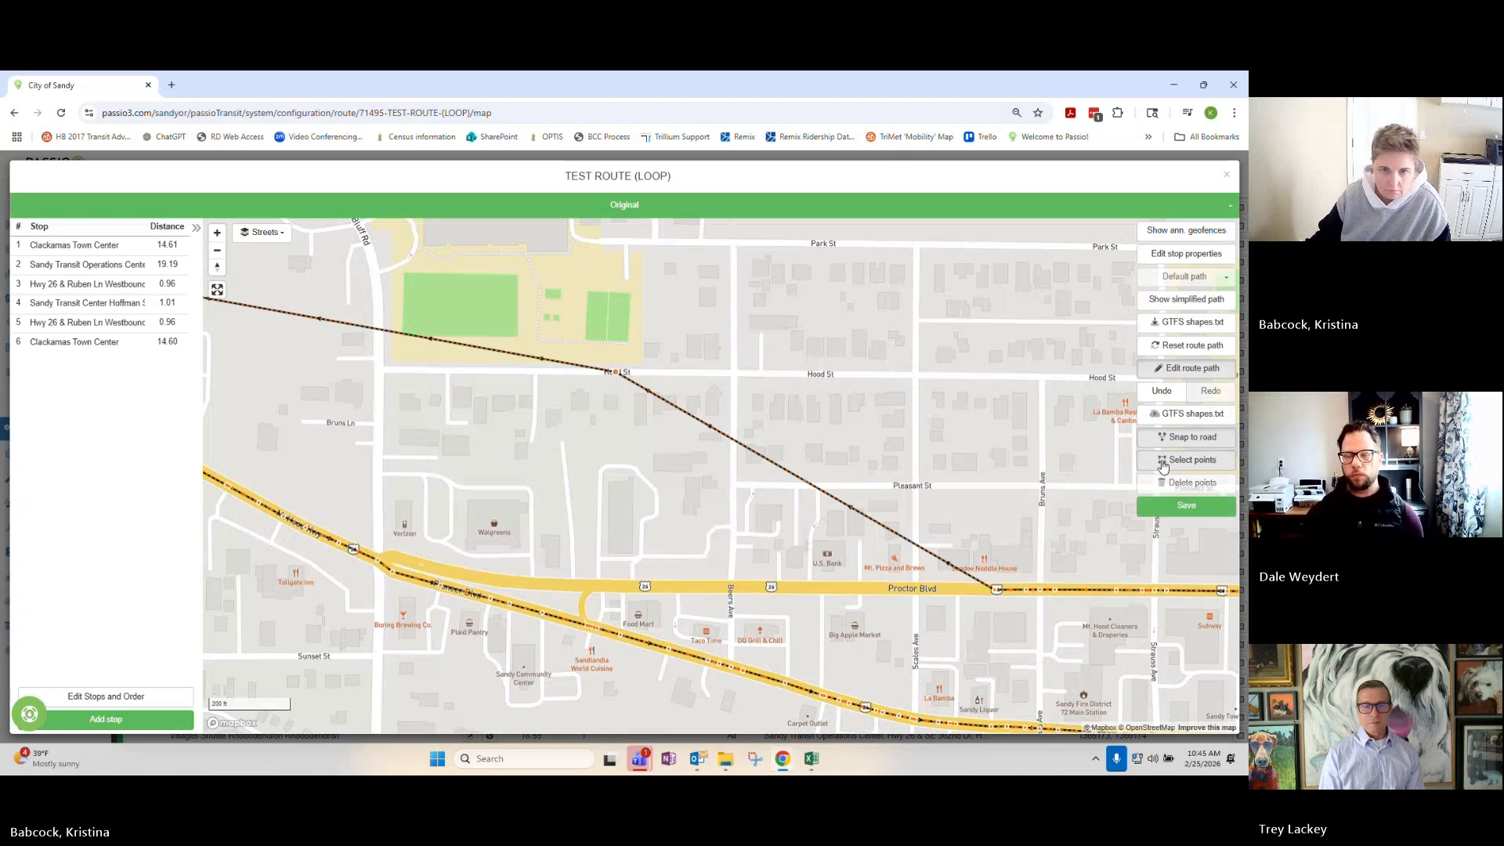
drag(607, 374, 609, 374)
click(614, 374)
click(578, 425)
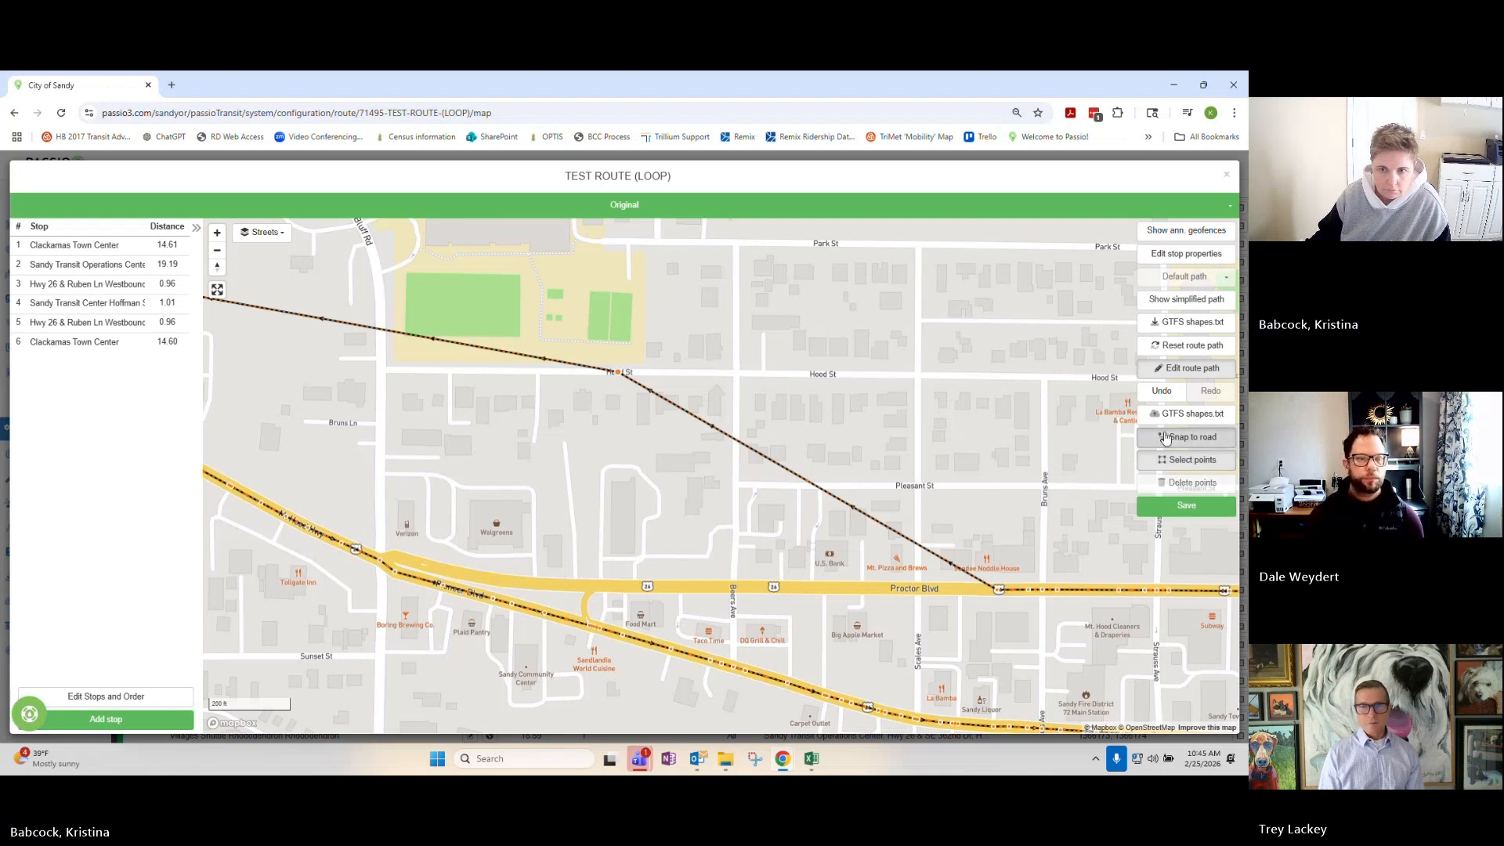
click(1178, 440)
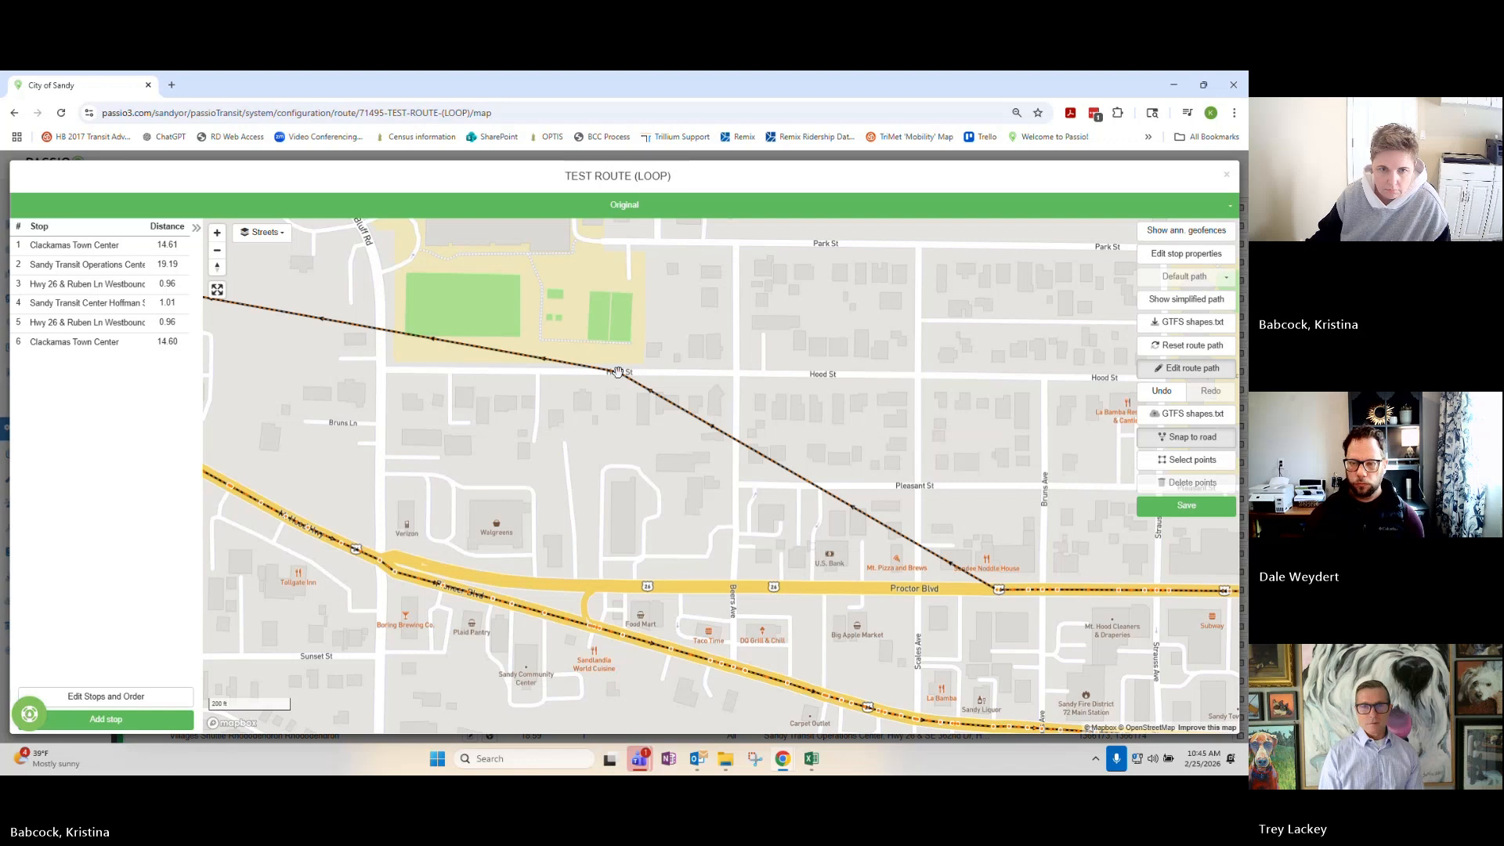
click(1177, 510)
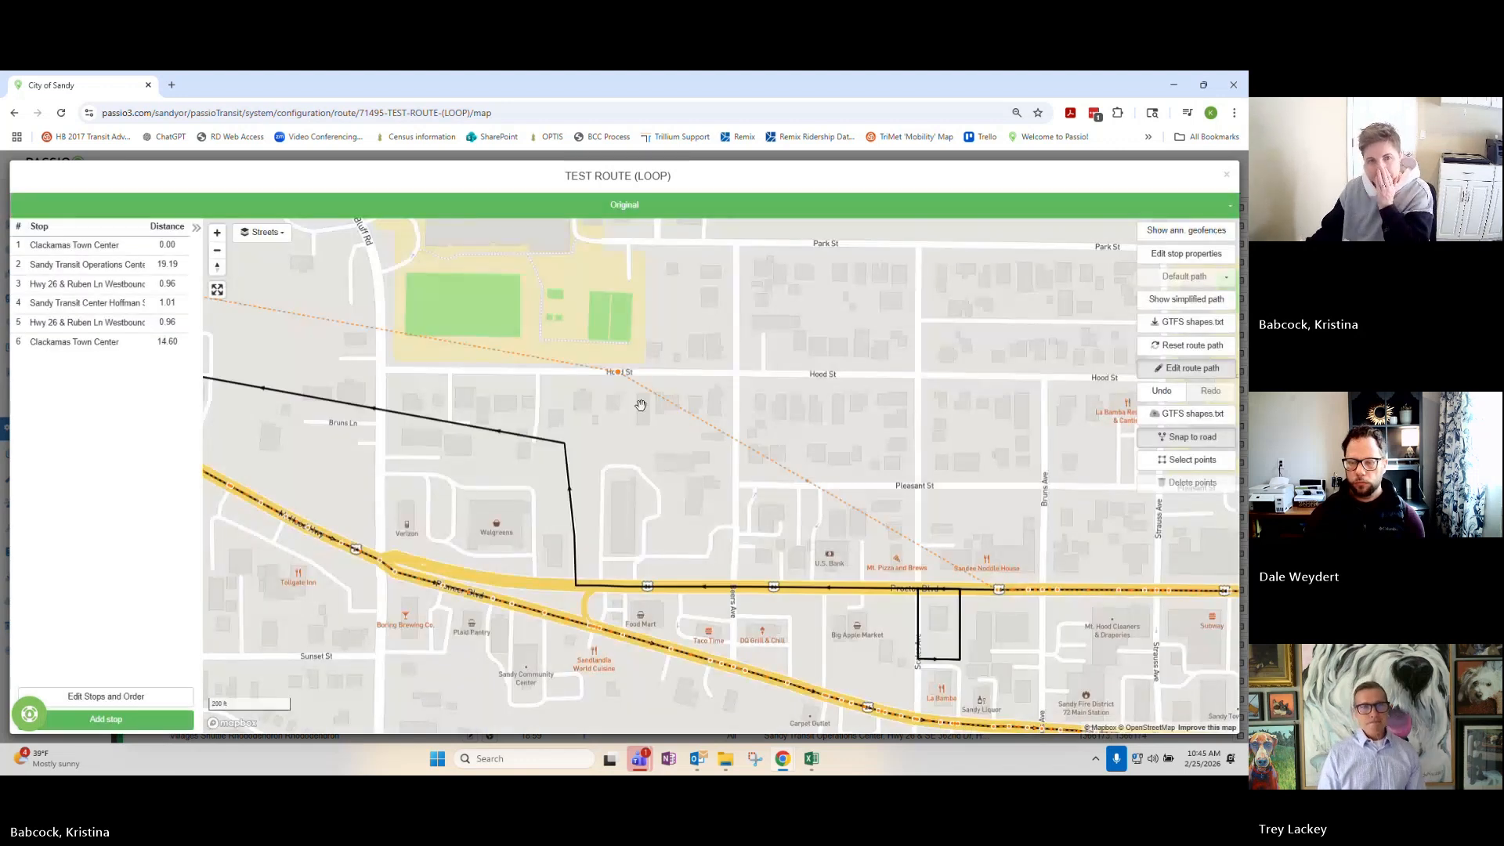
Undo the last path changes between Hood St and Proctor Blvd, and save the path.
drag(641, 405, 784, 419)
click(1161, 390)
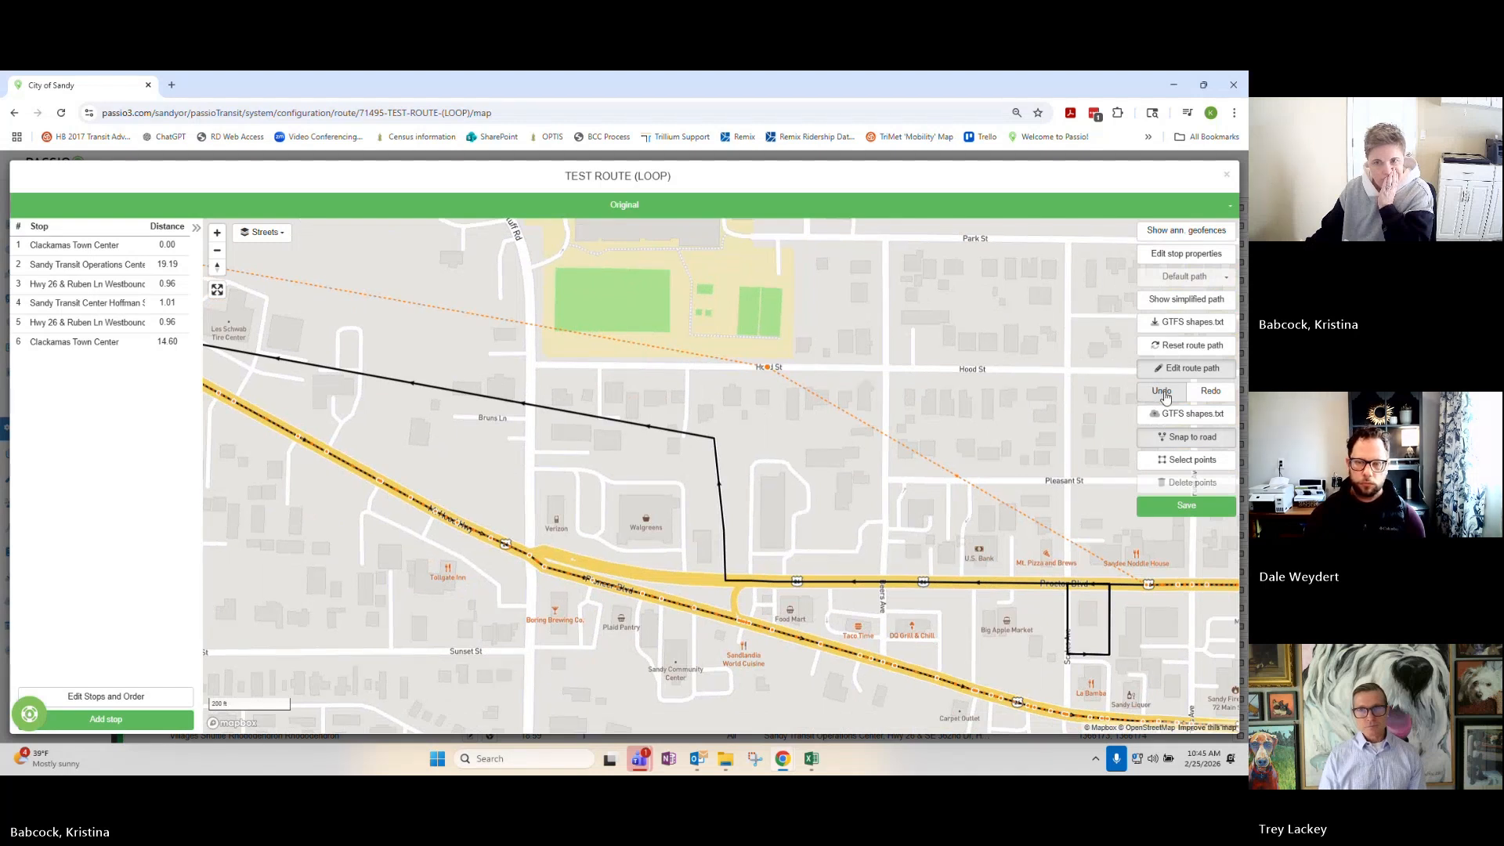
click(1175, 509)
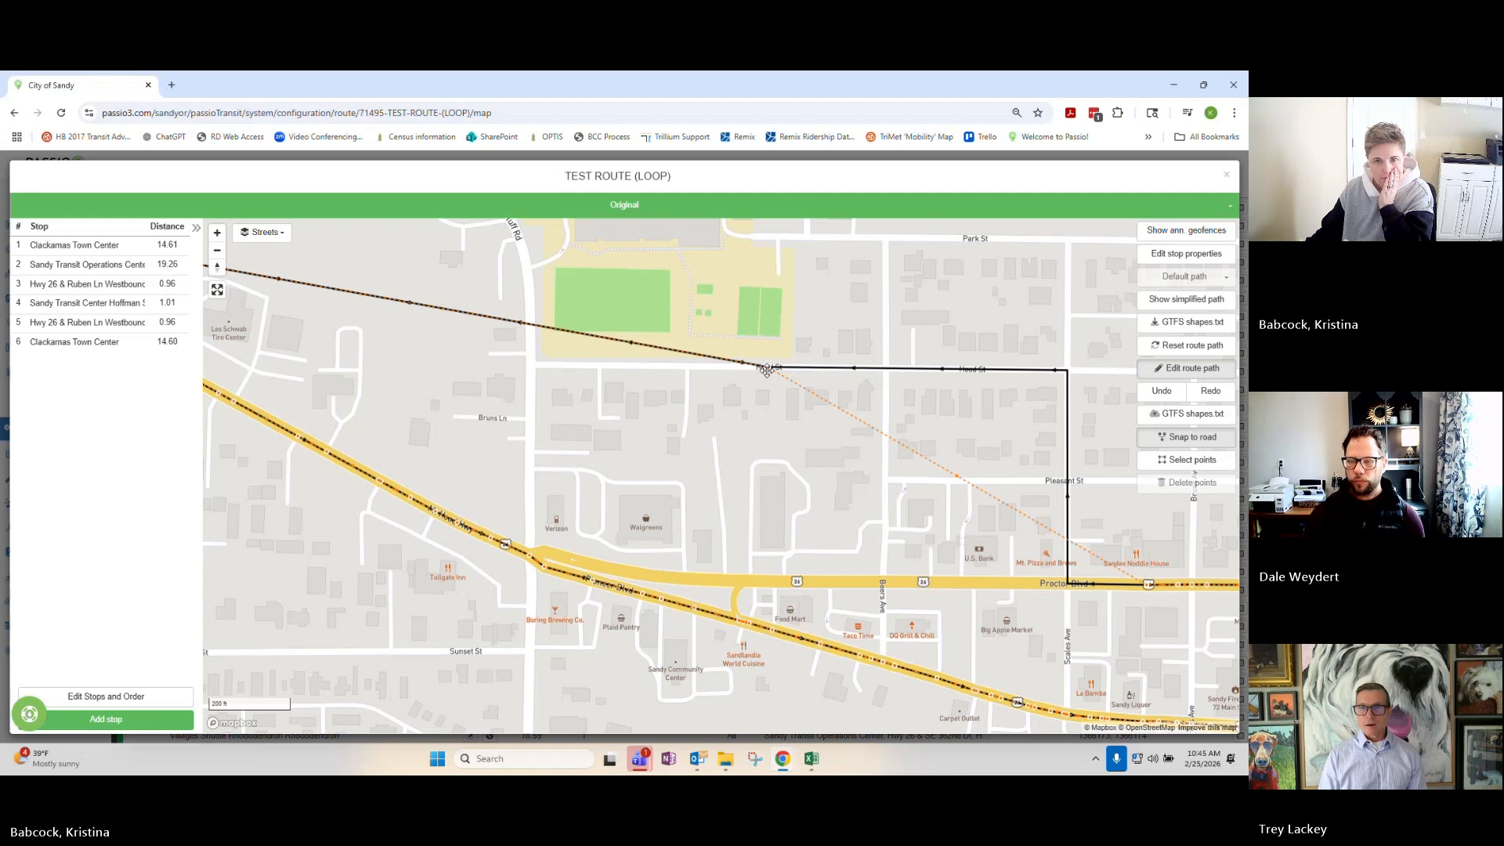
Exit the route map without saving, and reopen the TEST ROUTE (LOOP) map with route path editing turned on.
scroll(693, 445, down, 2)
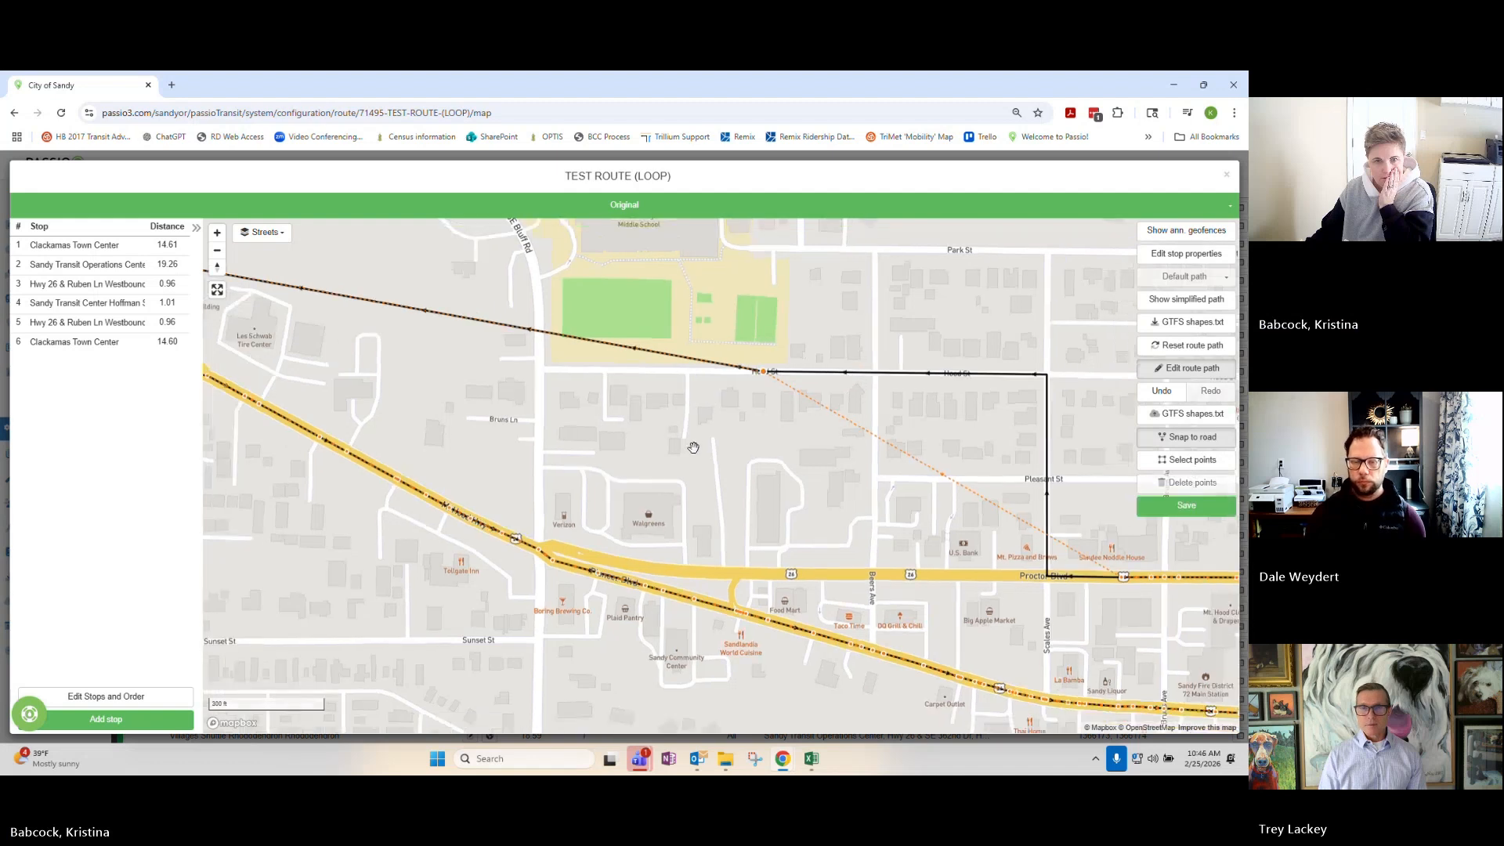
scroll(692, 444, up, 3)
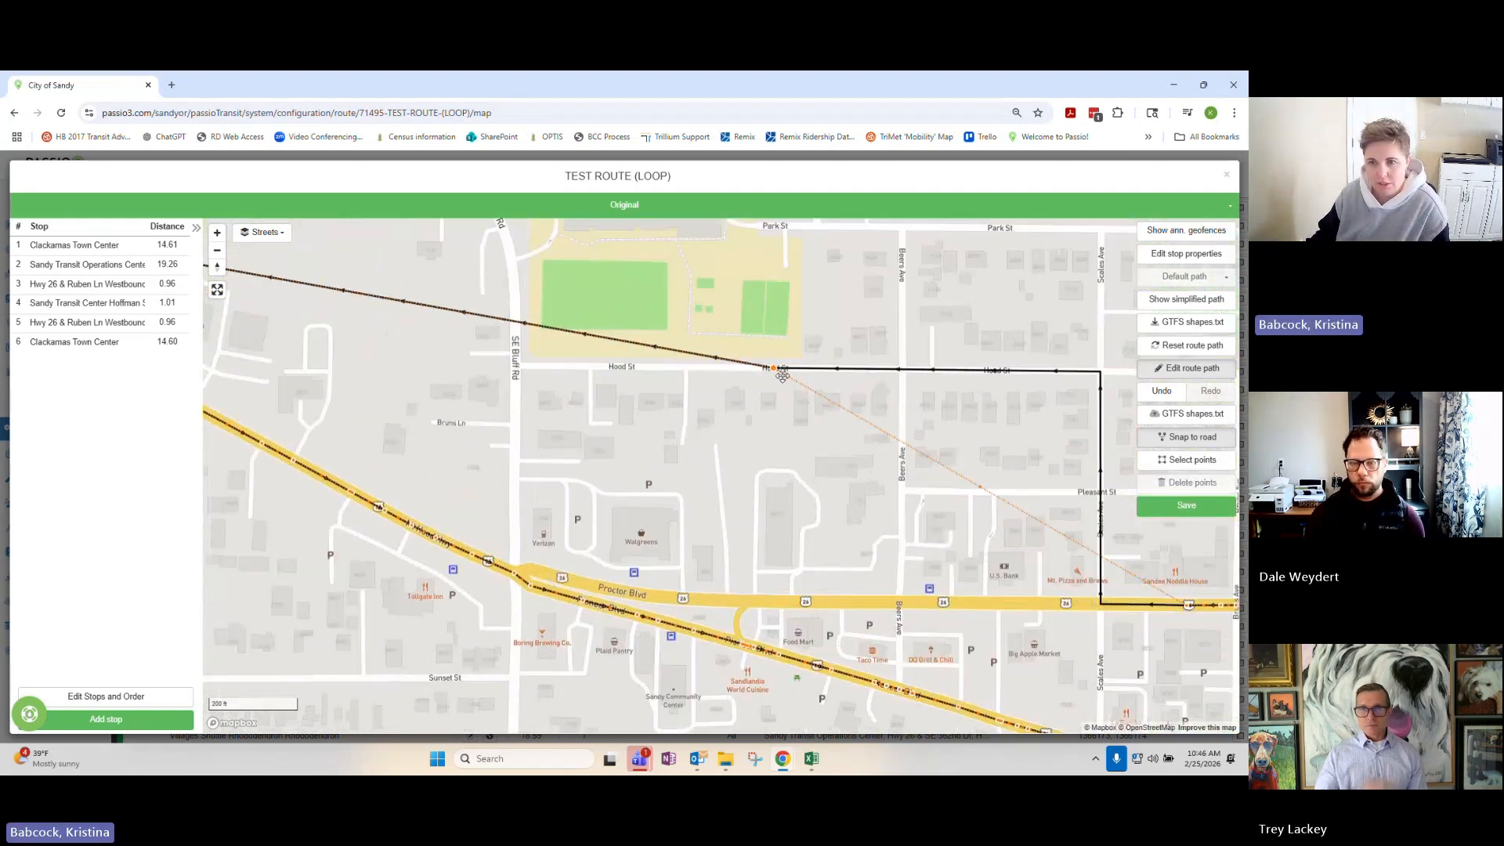
click(1227, 180)
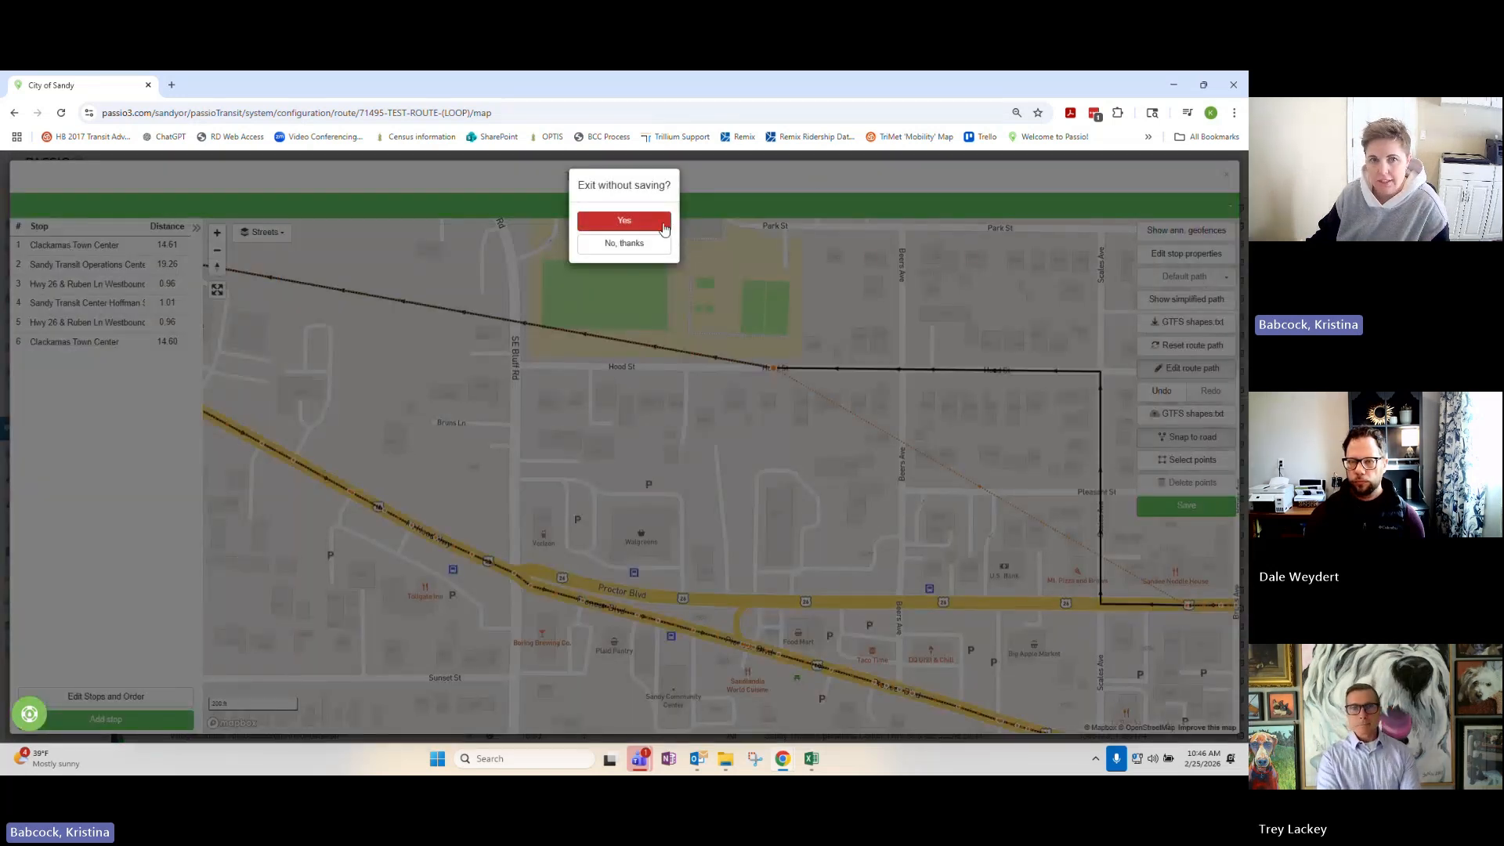
click(658, 225)
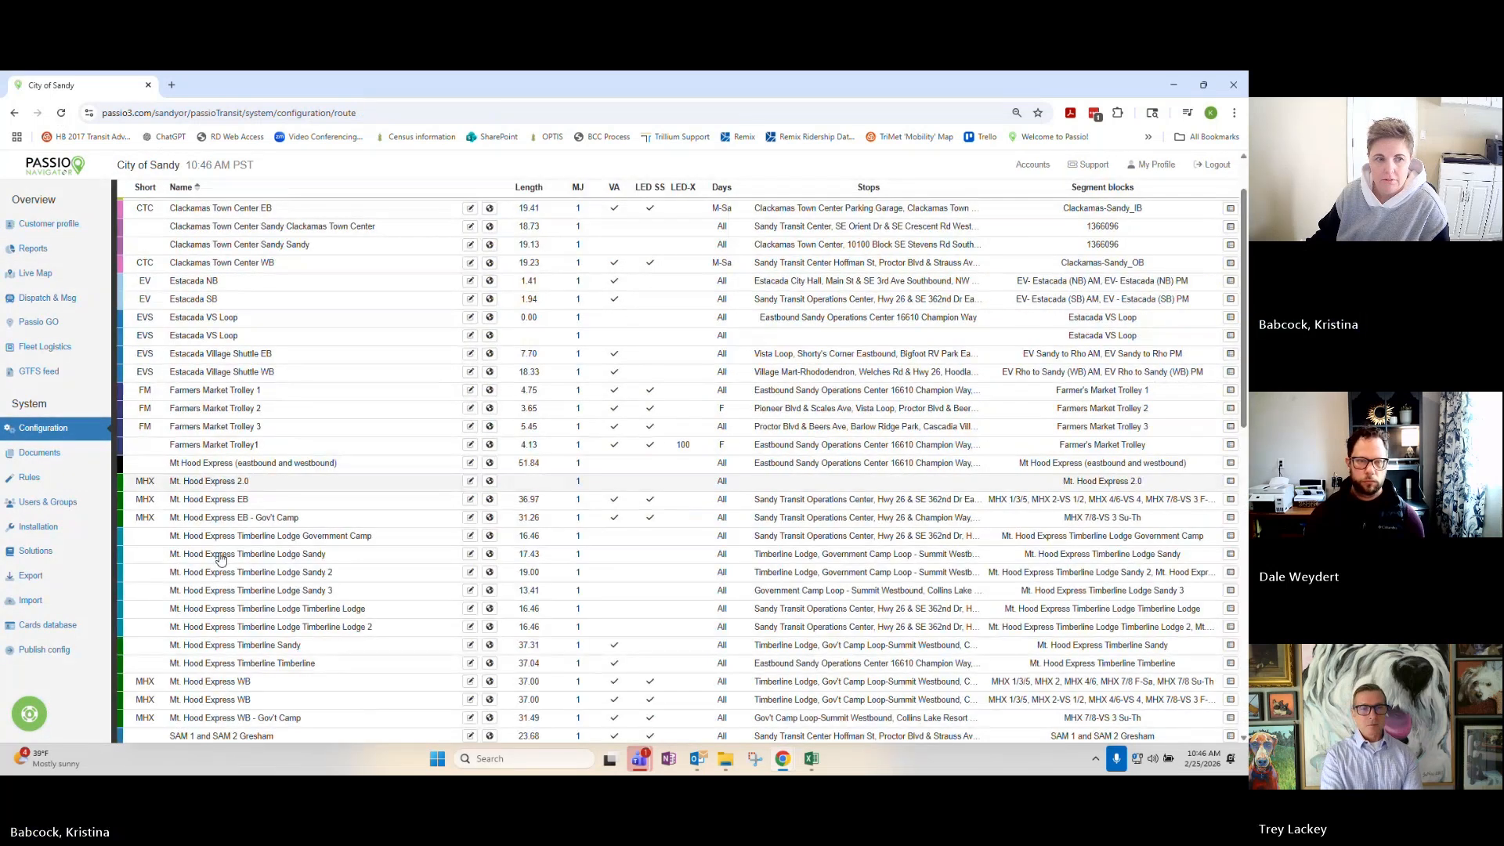
scroll(220, 558, down, 10)
click(489, 426)
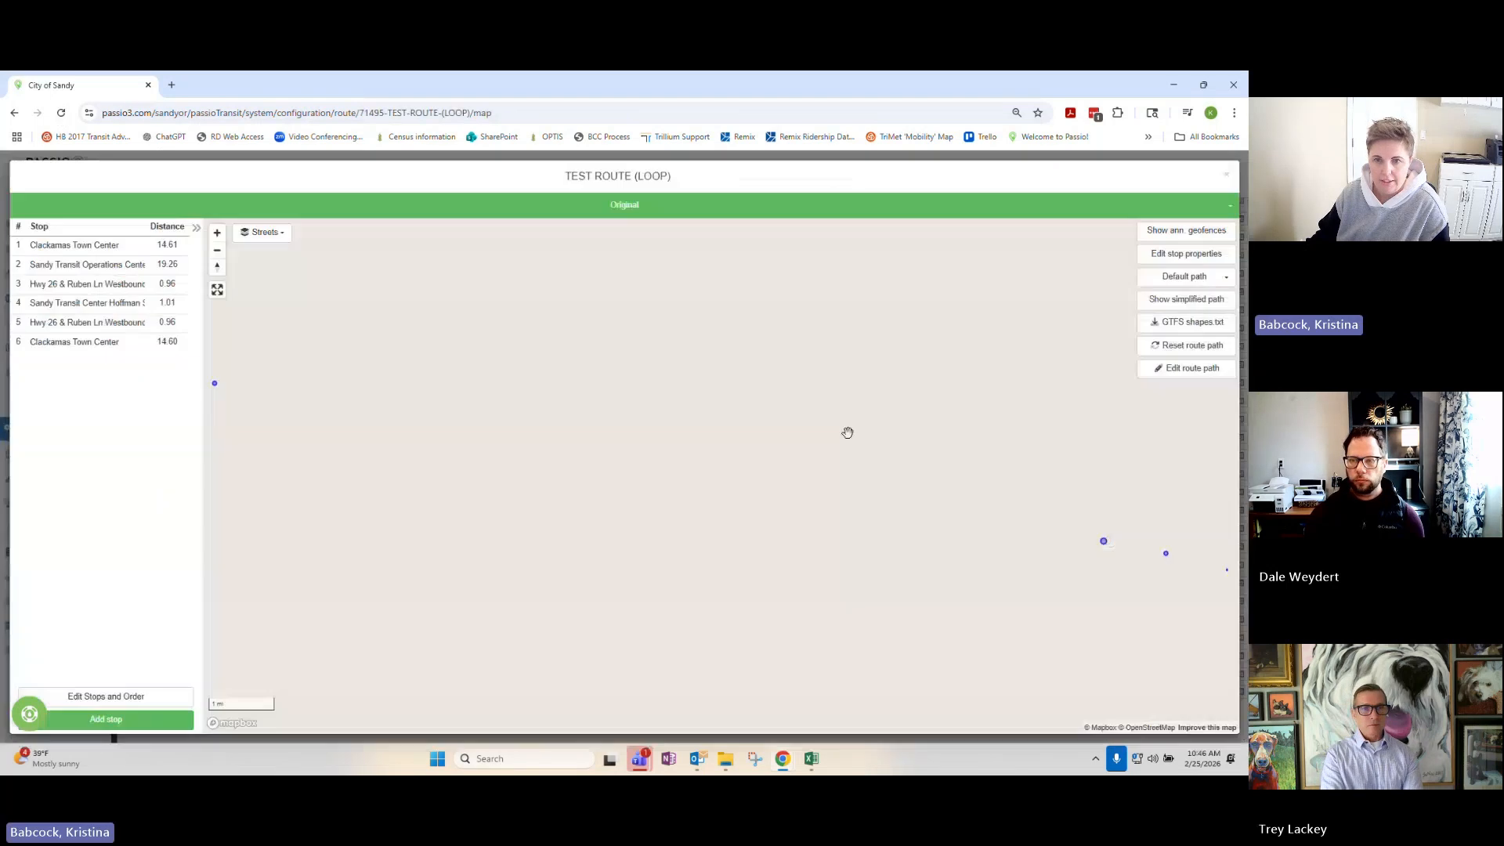
click(1191, 368)
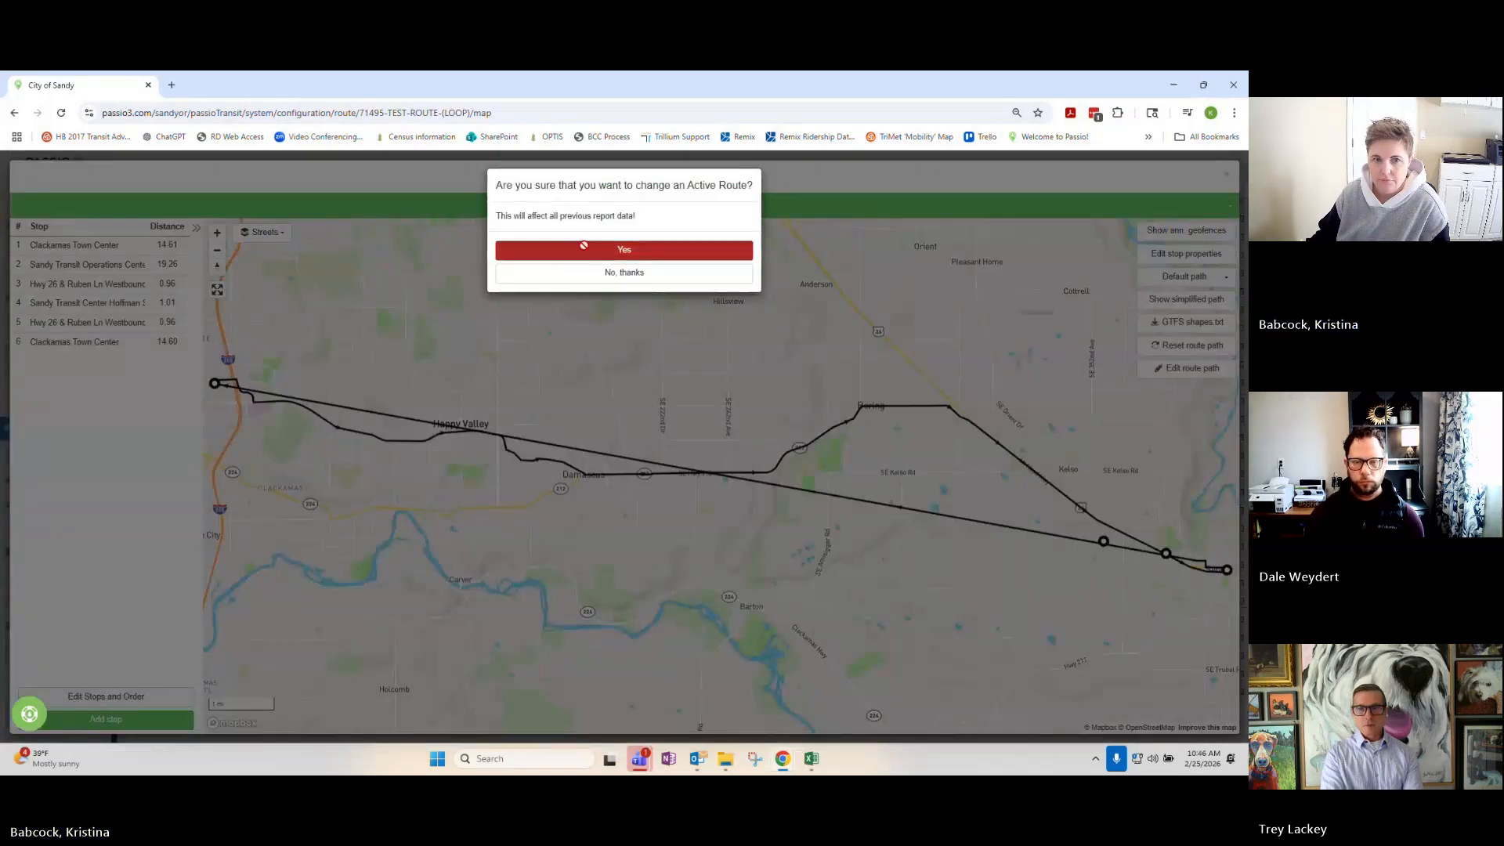
click(583, 245)
Delete the return path points along Hood St and Scales Ave down to Proctor Blvd in Sandy.
drag(1029, 398, 694, 338)
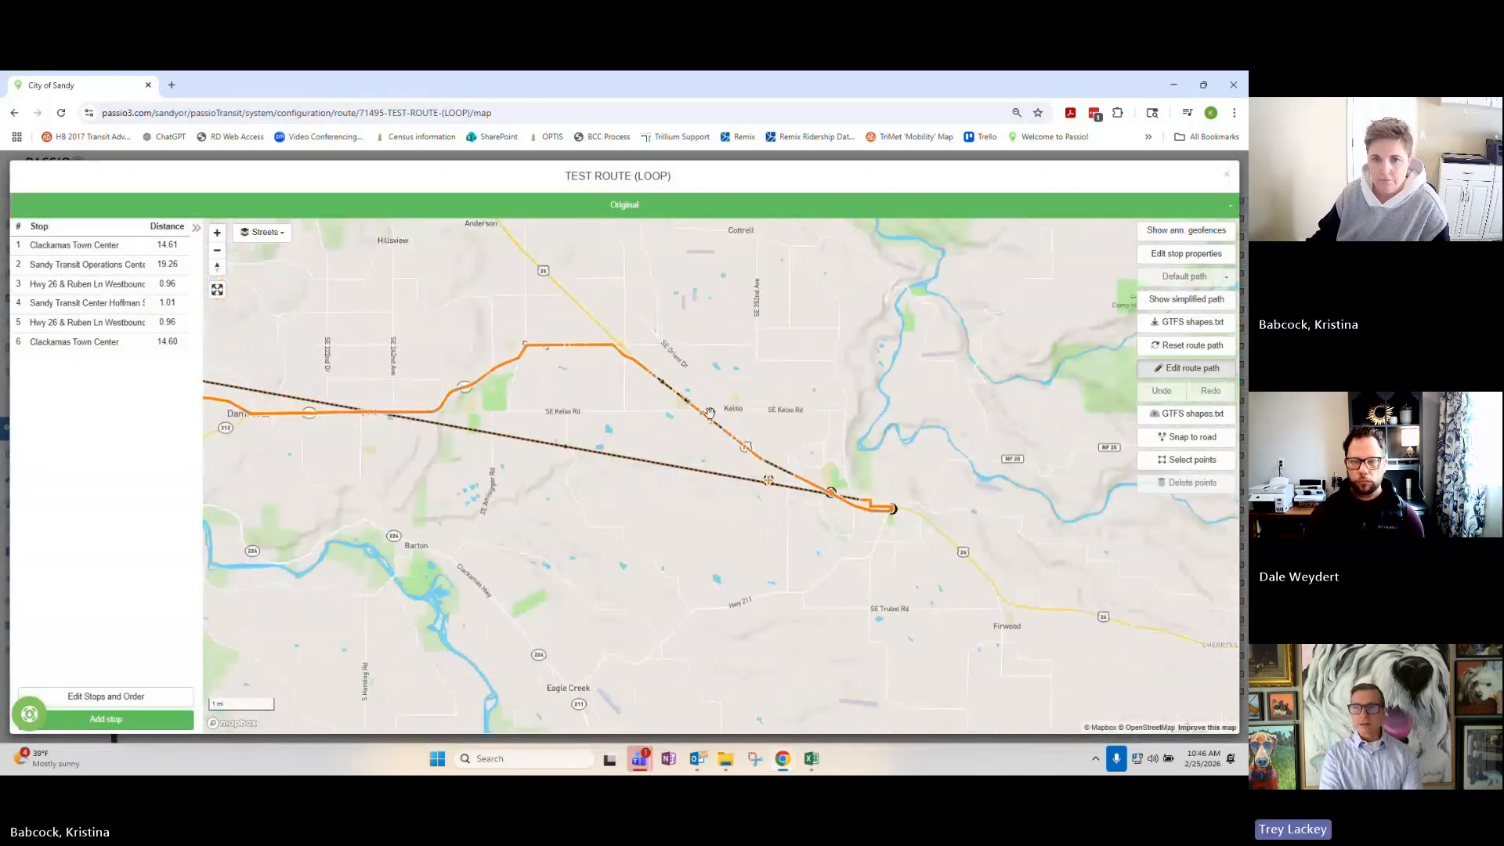
drag(708, 413, 1033, 502)
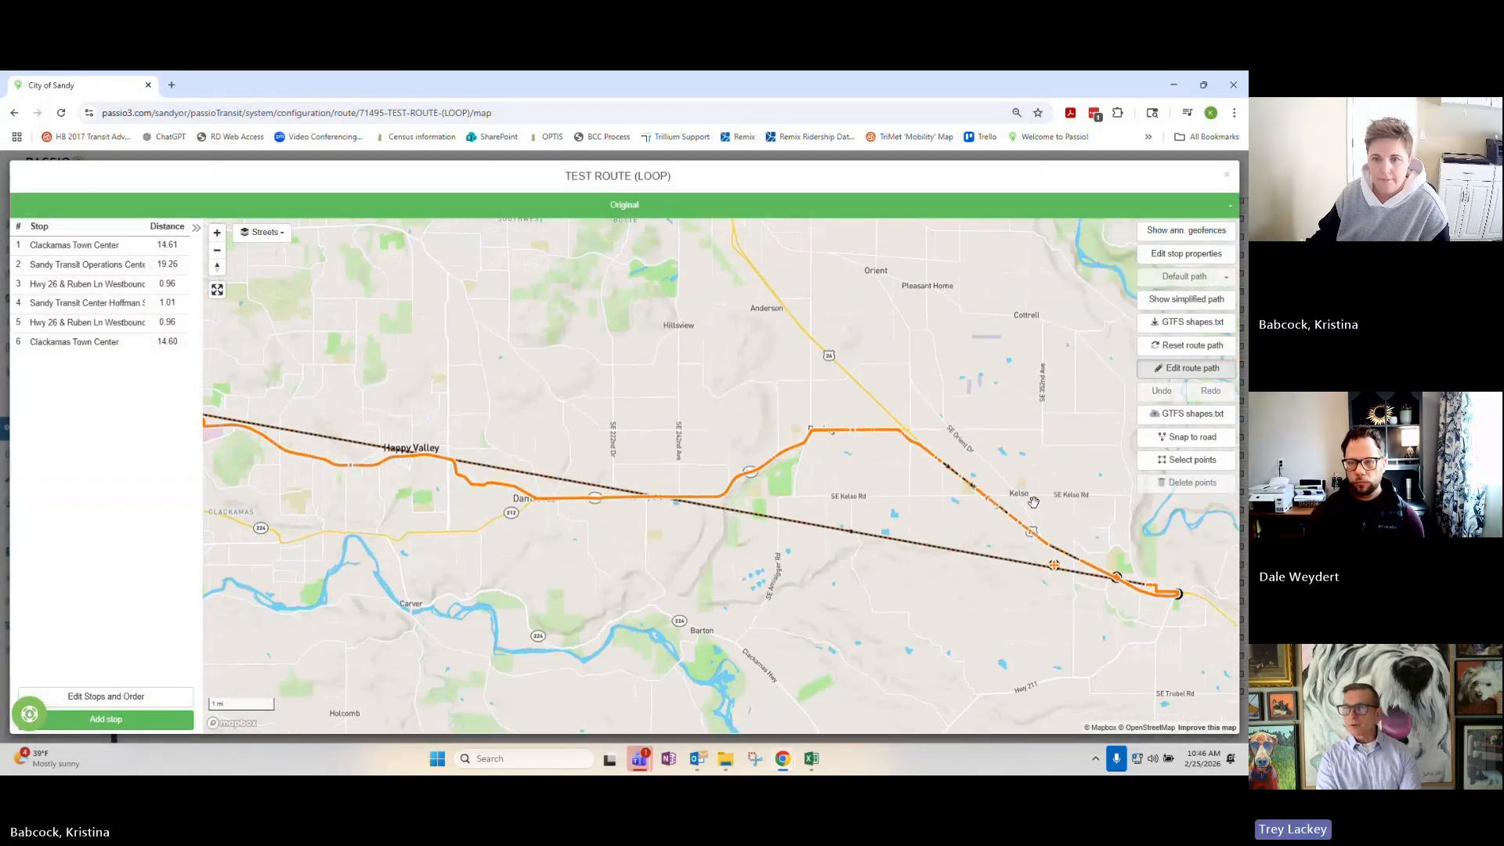
scroll(1033, 502, up, 5)
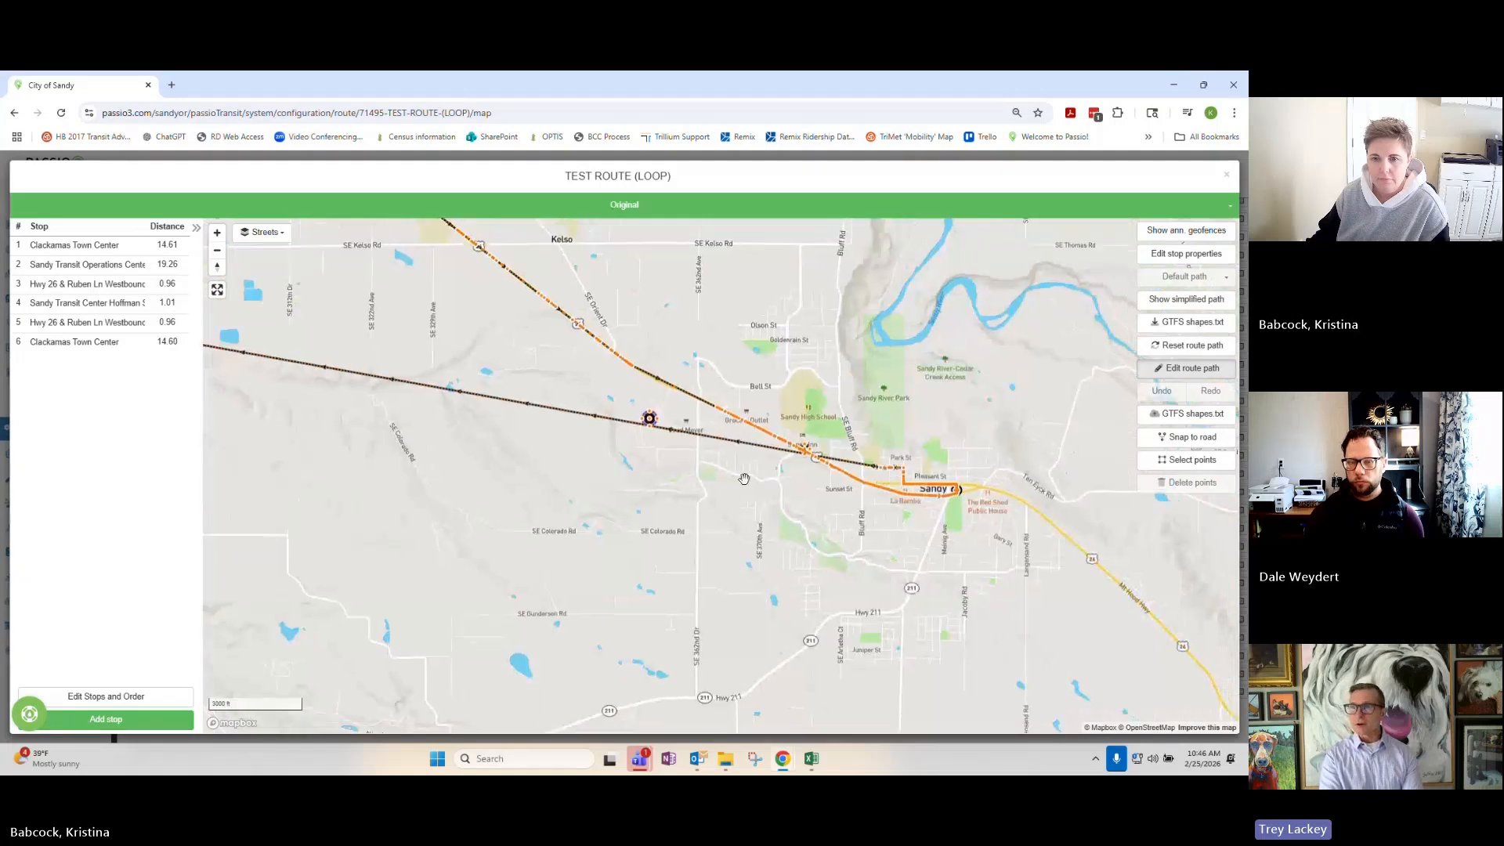
scroll(989, 509, up, 5)
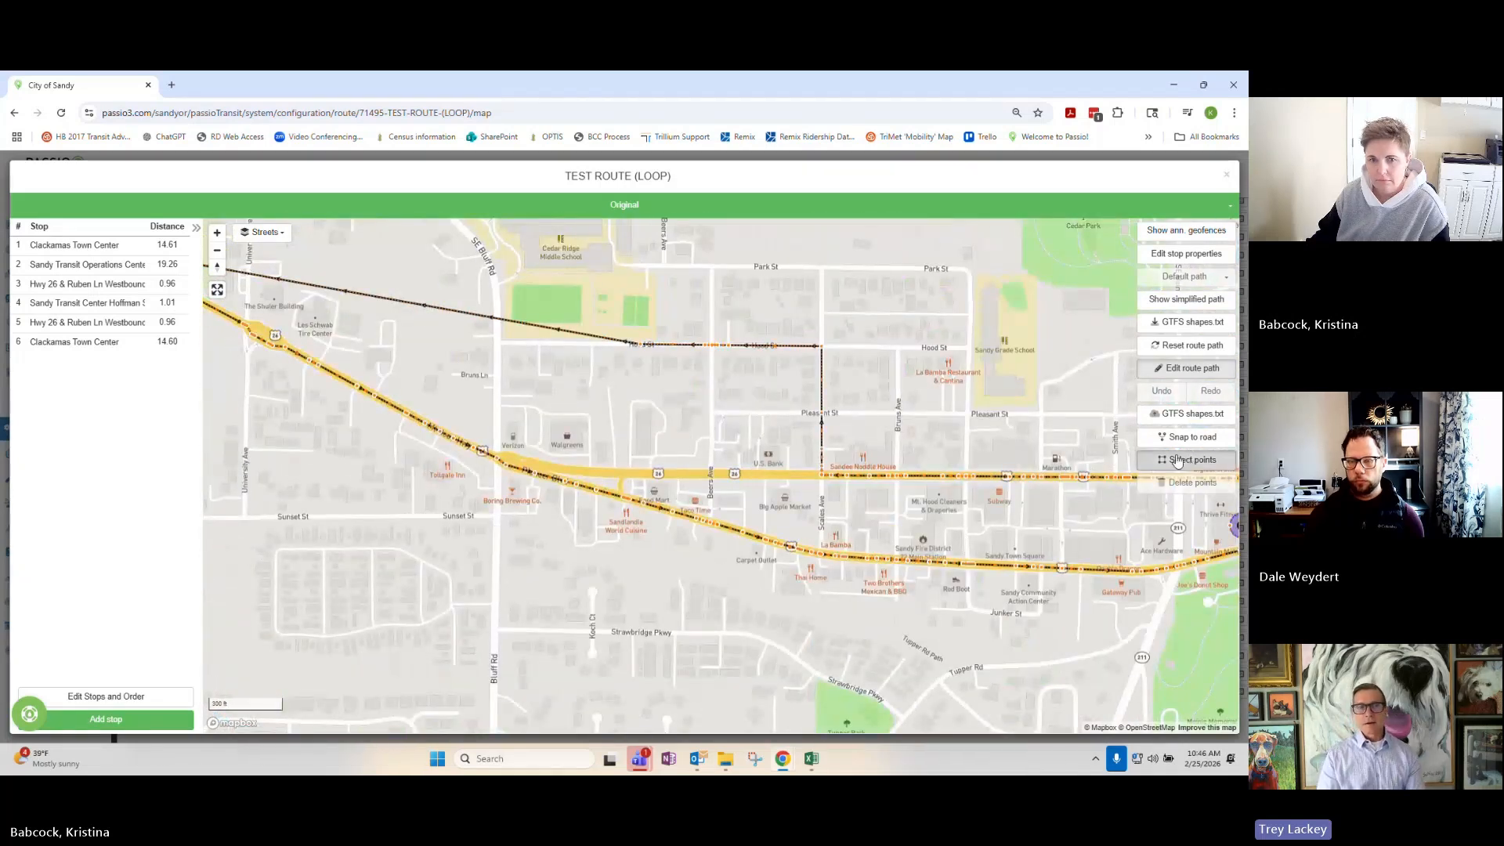
drag(659, 313, 888, 492)
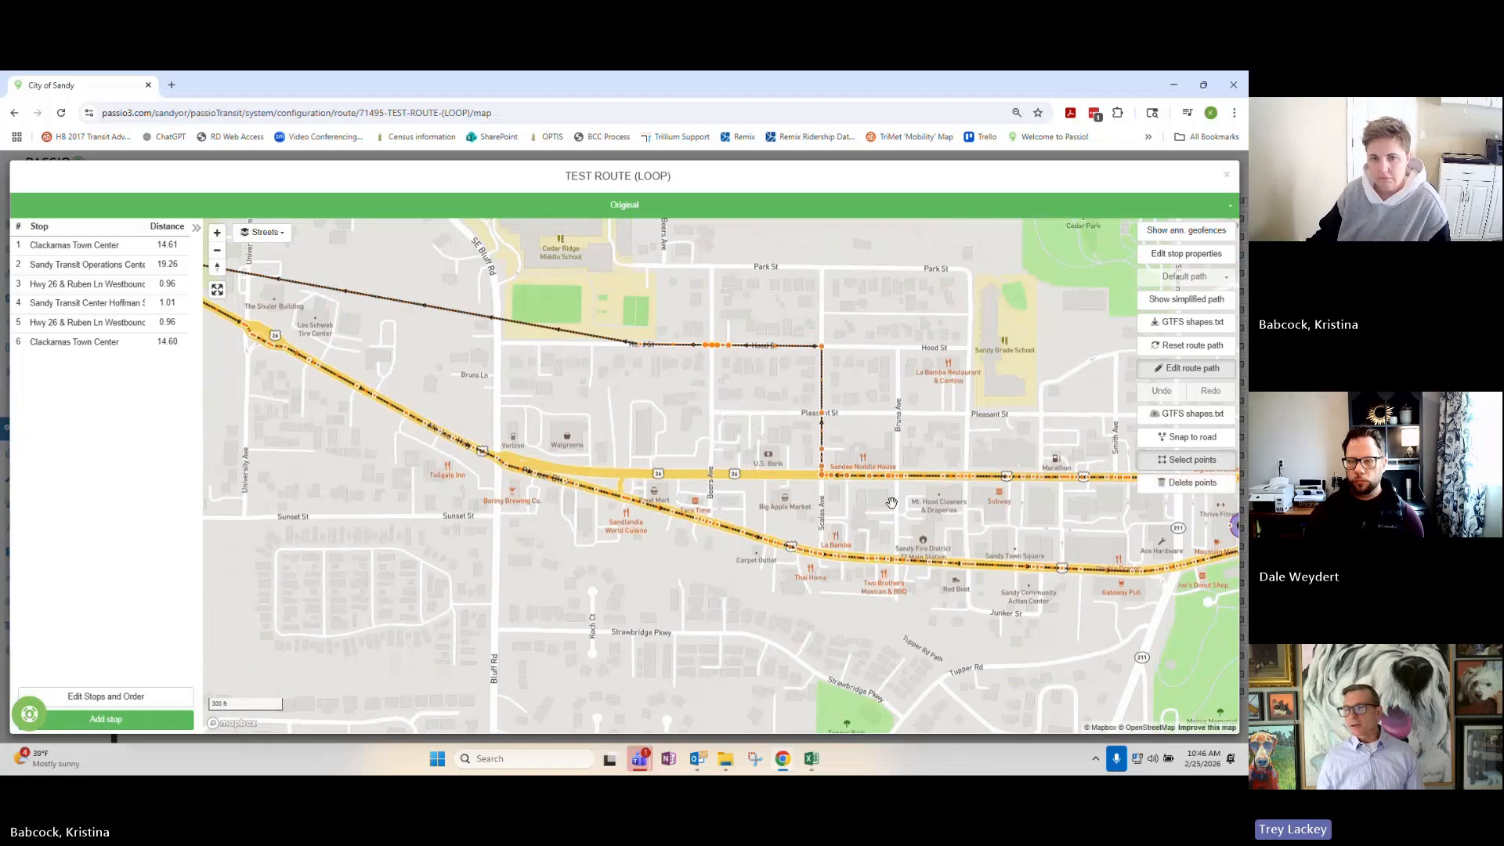
key(Delete)
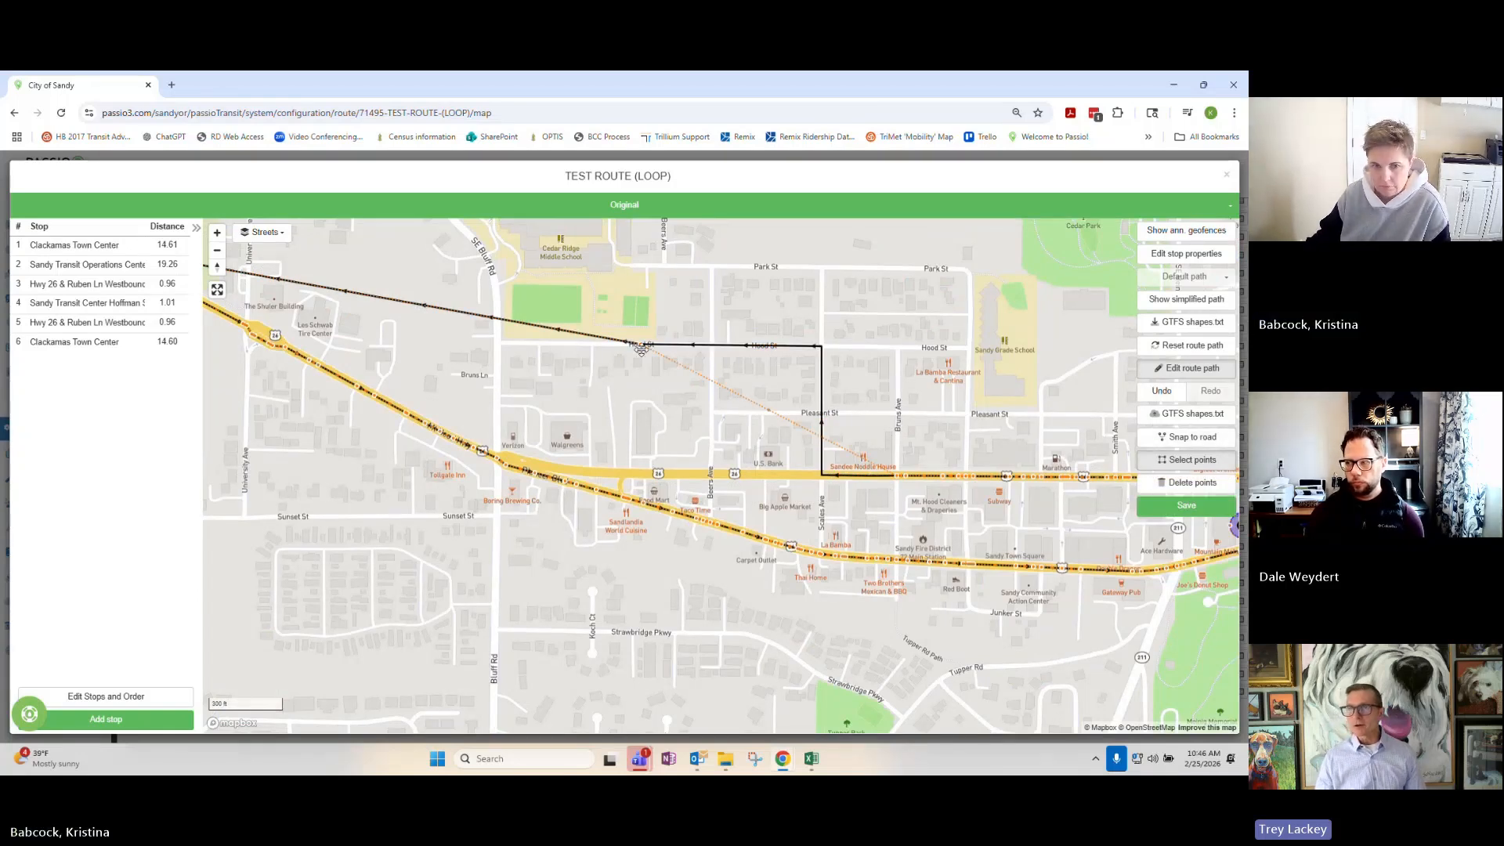
Move the return path off Hood St and snap it to Proctor Blvd and Hwy 26 near Bluff Rd.
click(1174, 438)
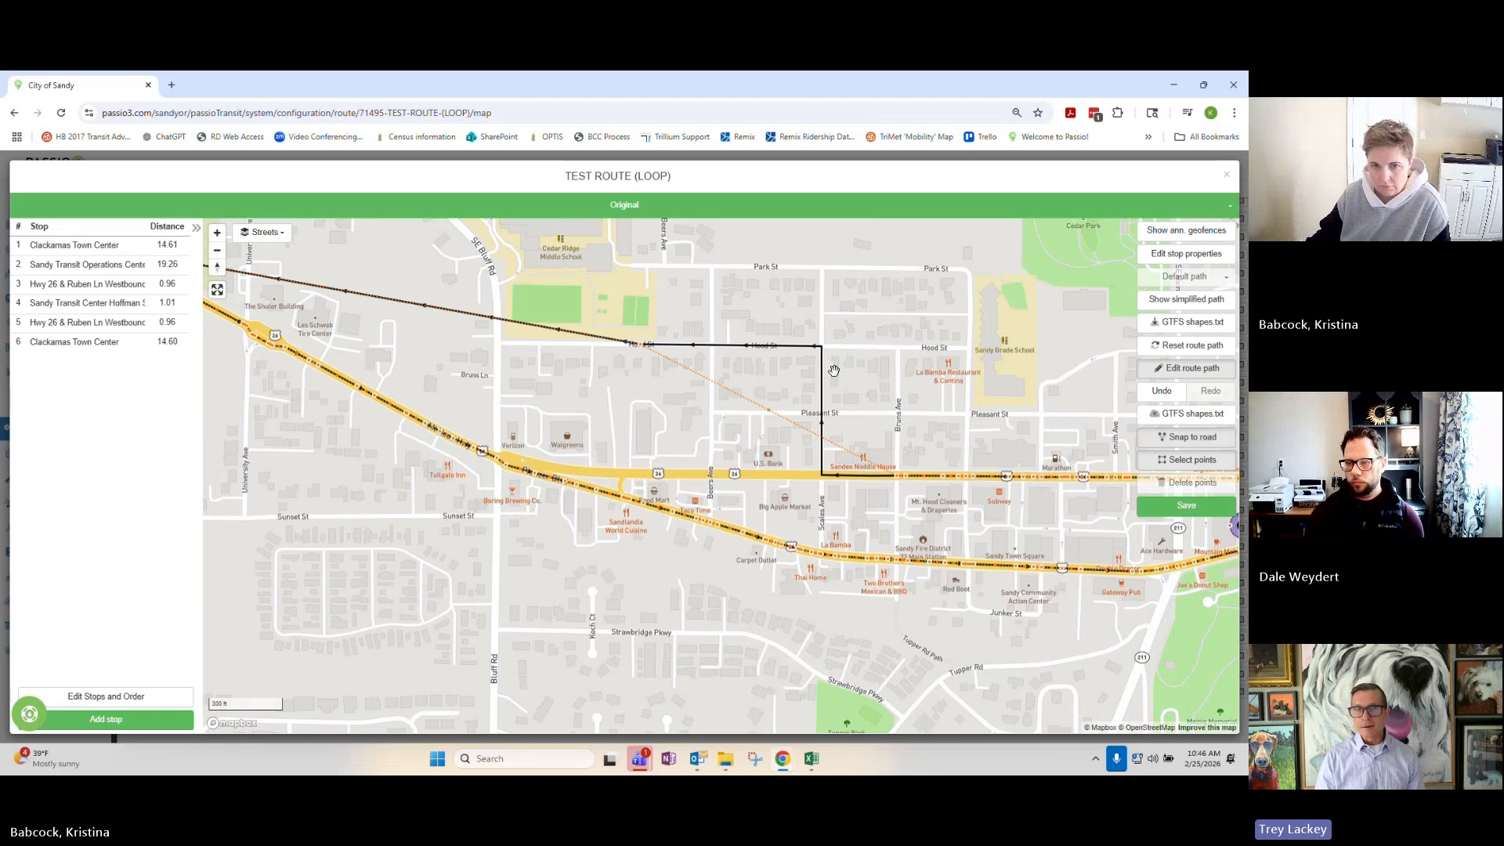
click(625, 358)
drag(606, 373, 468, 449)
drag(485, 389, 1007, 455)
scroll(468, 475, down, 3)
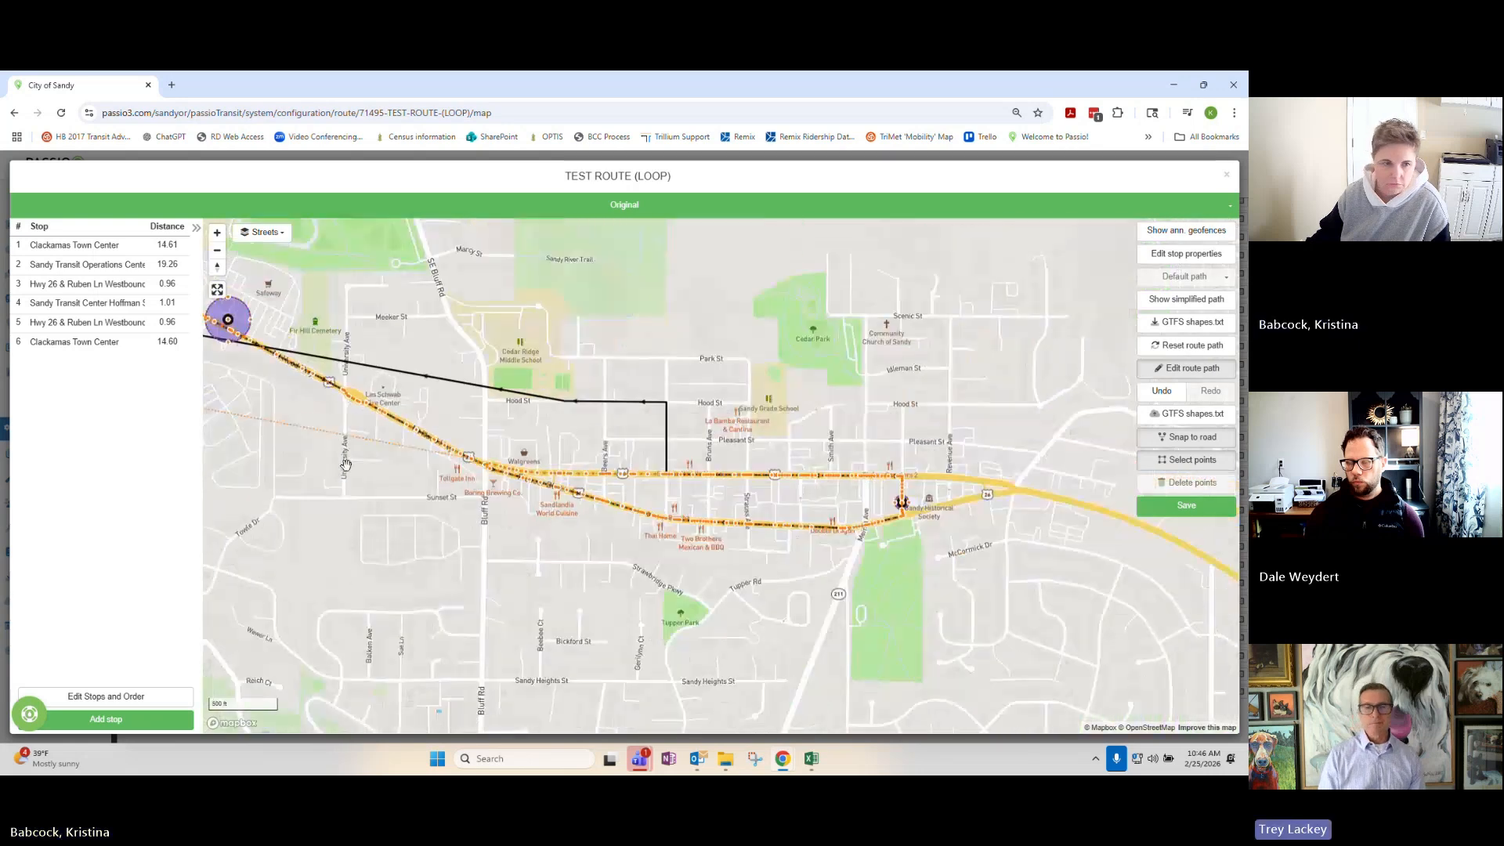
scroll(346, 463, down, 3)
click(1154, 462)
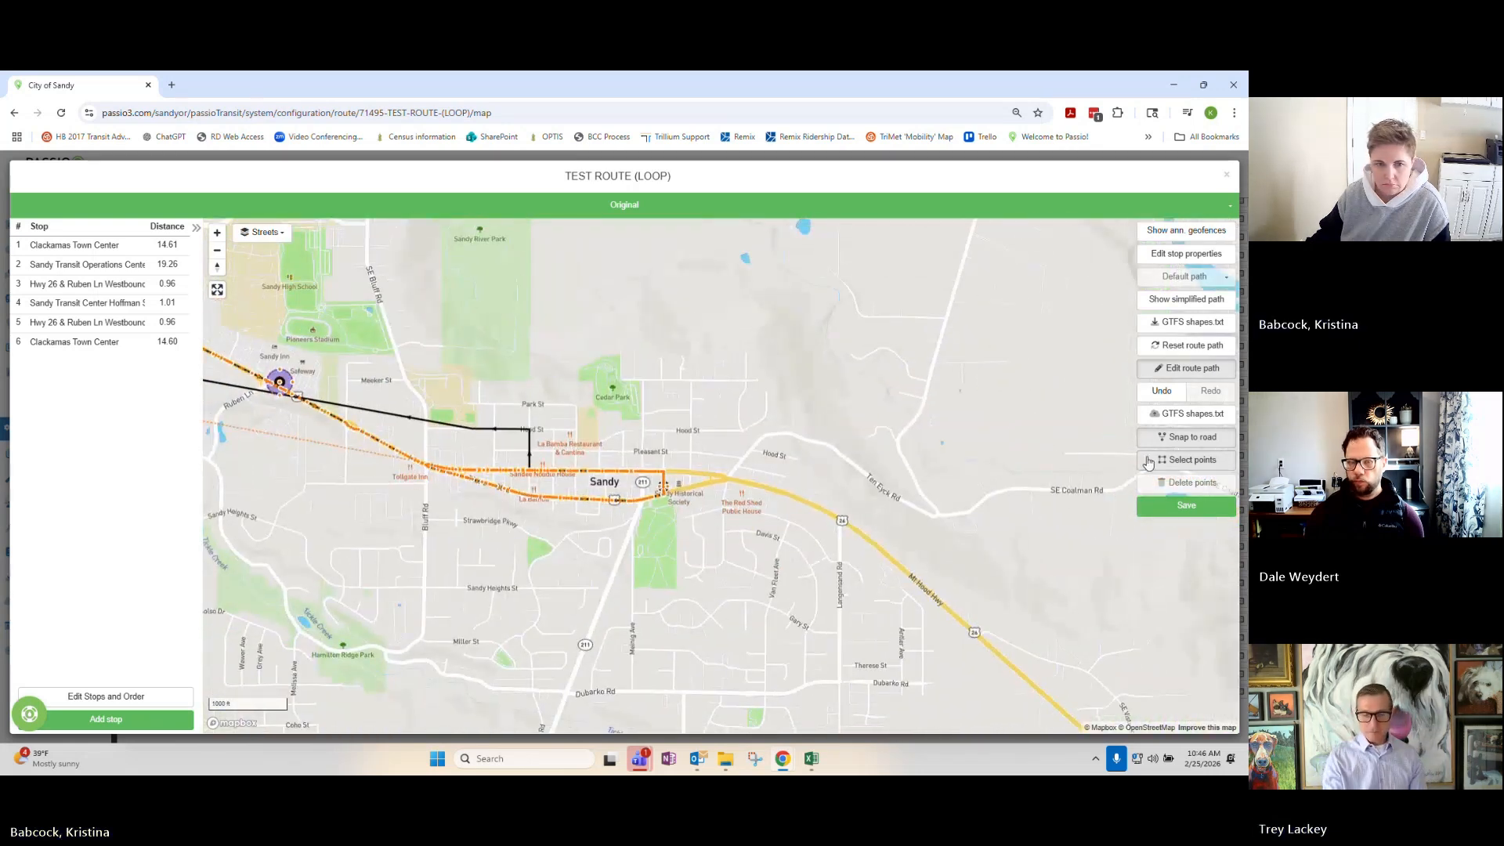
drag(313, 397, 836, 553)
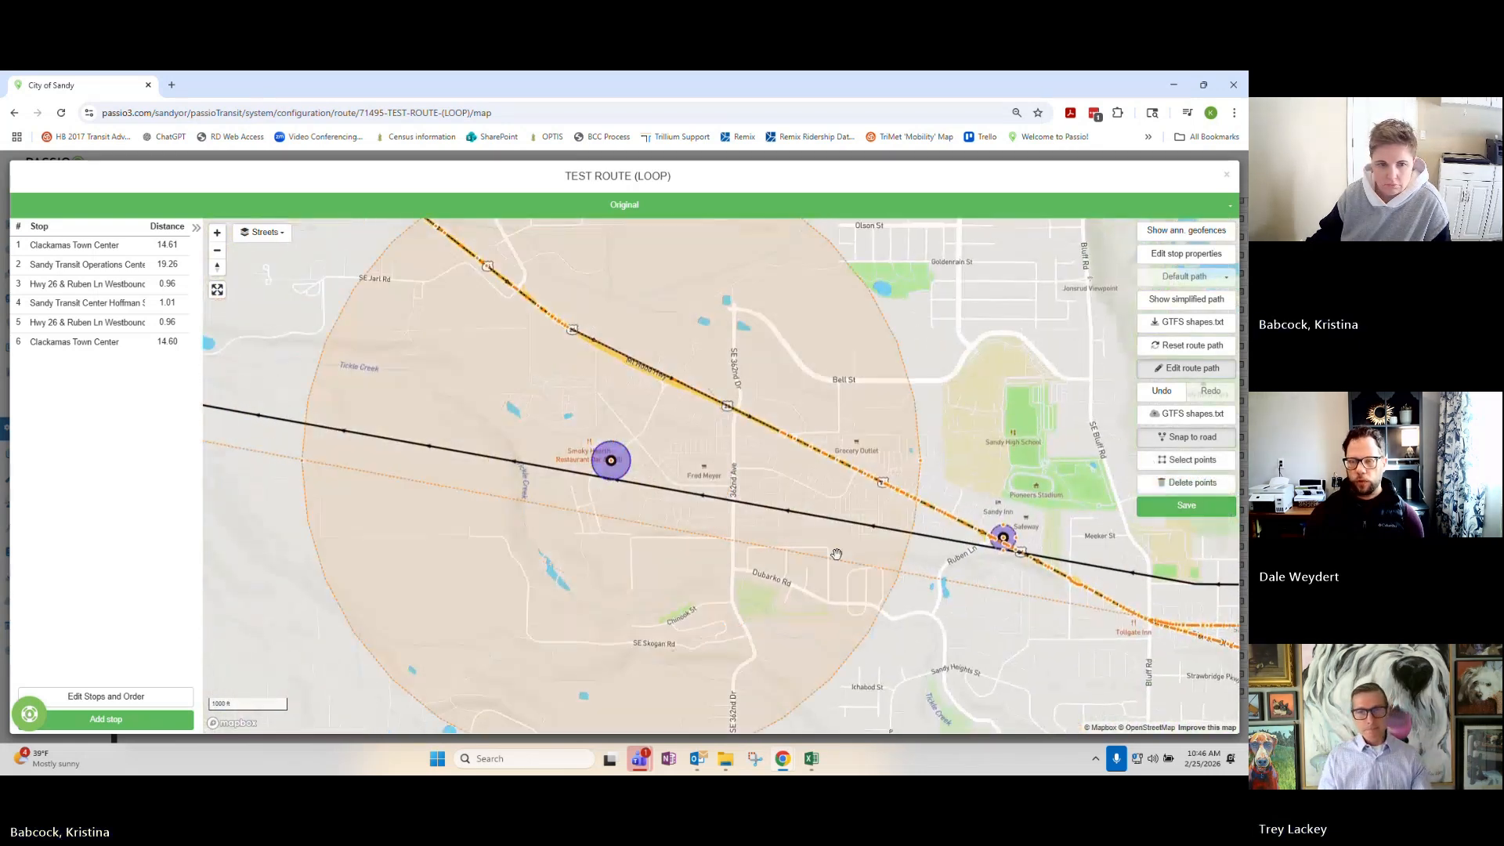
click(1162, 390)
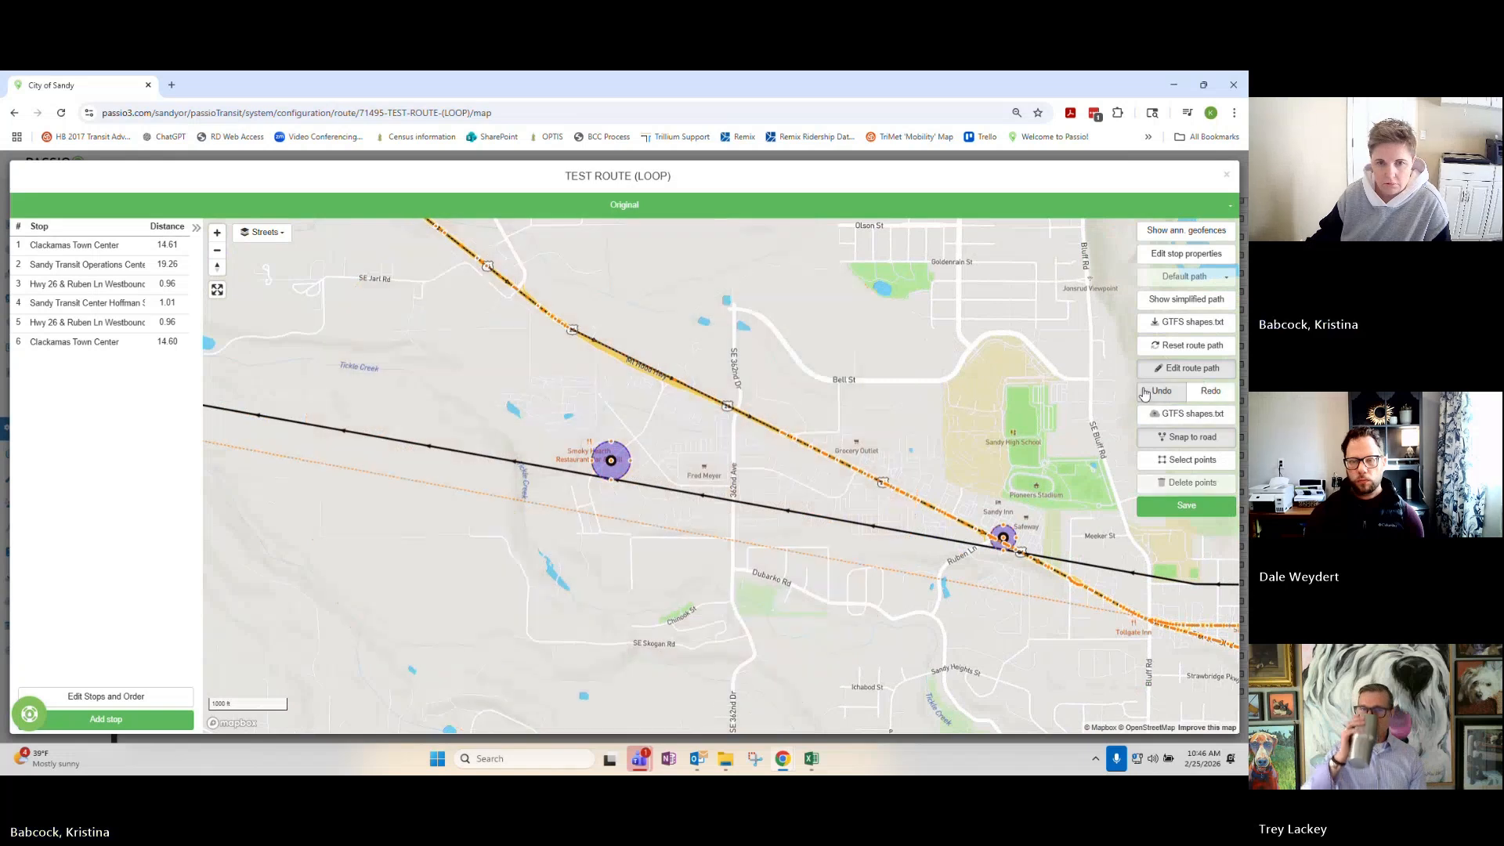
Move the straight return path line northward and snap it to the roads between Sandy and Boring.
scroll(1024, 413, down, 5)
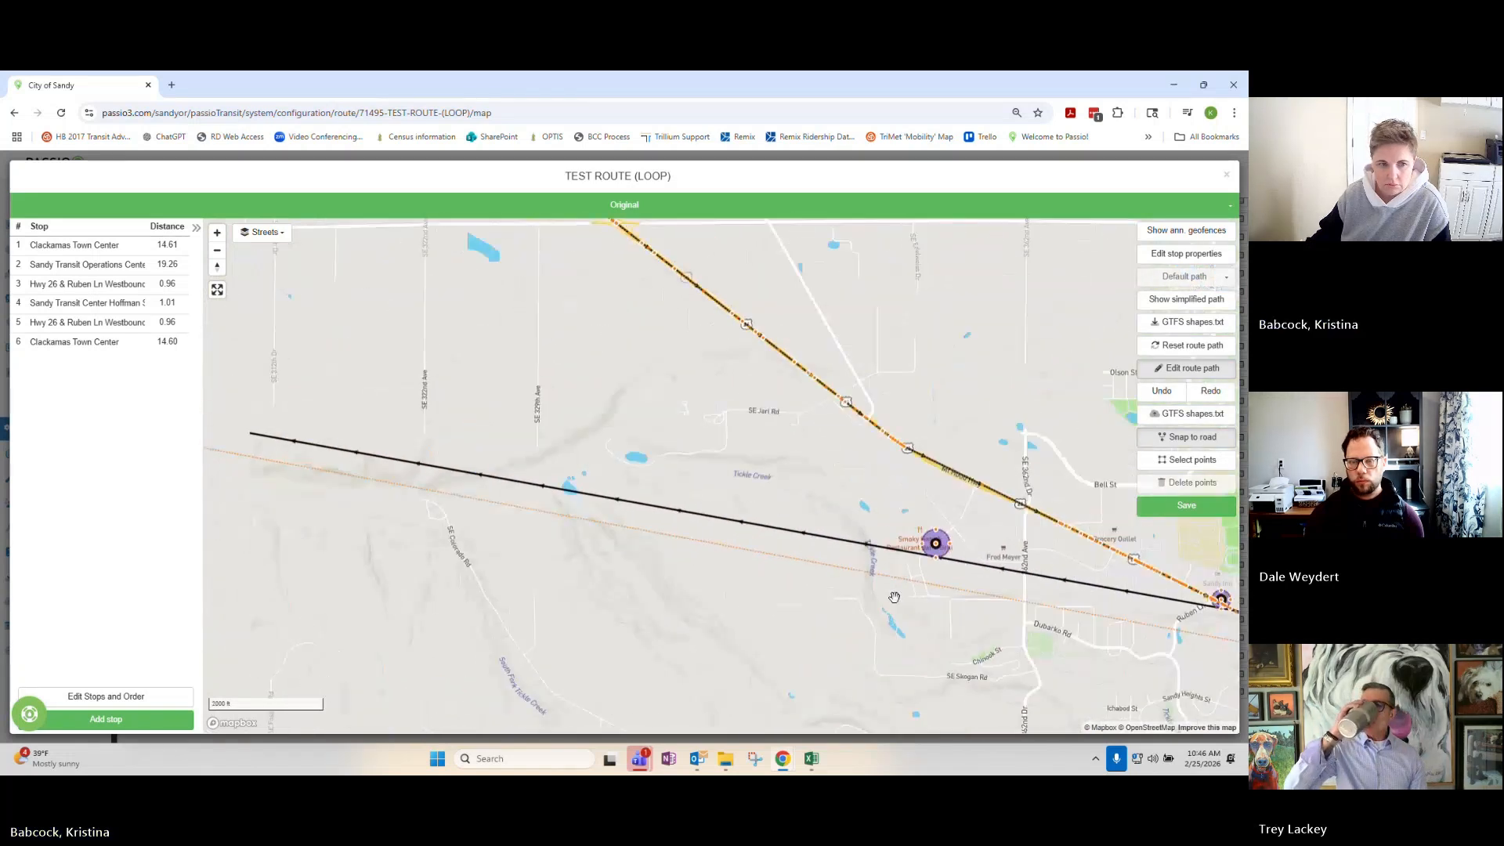
scroll(892, 597, down, 2)
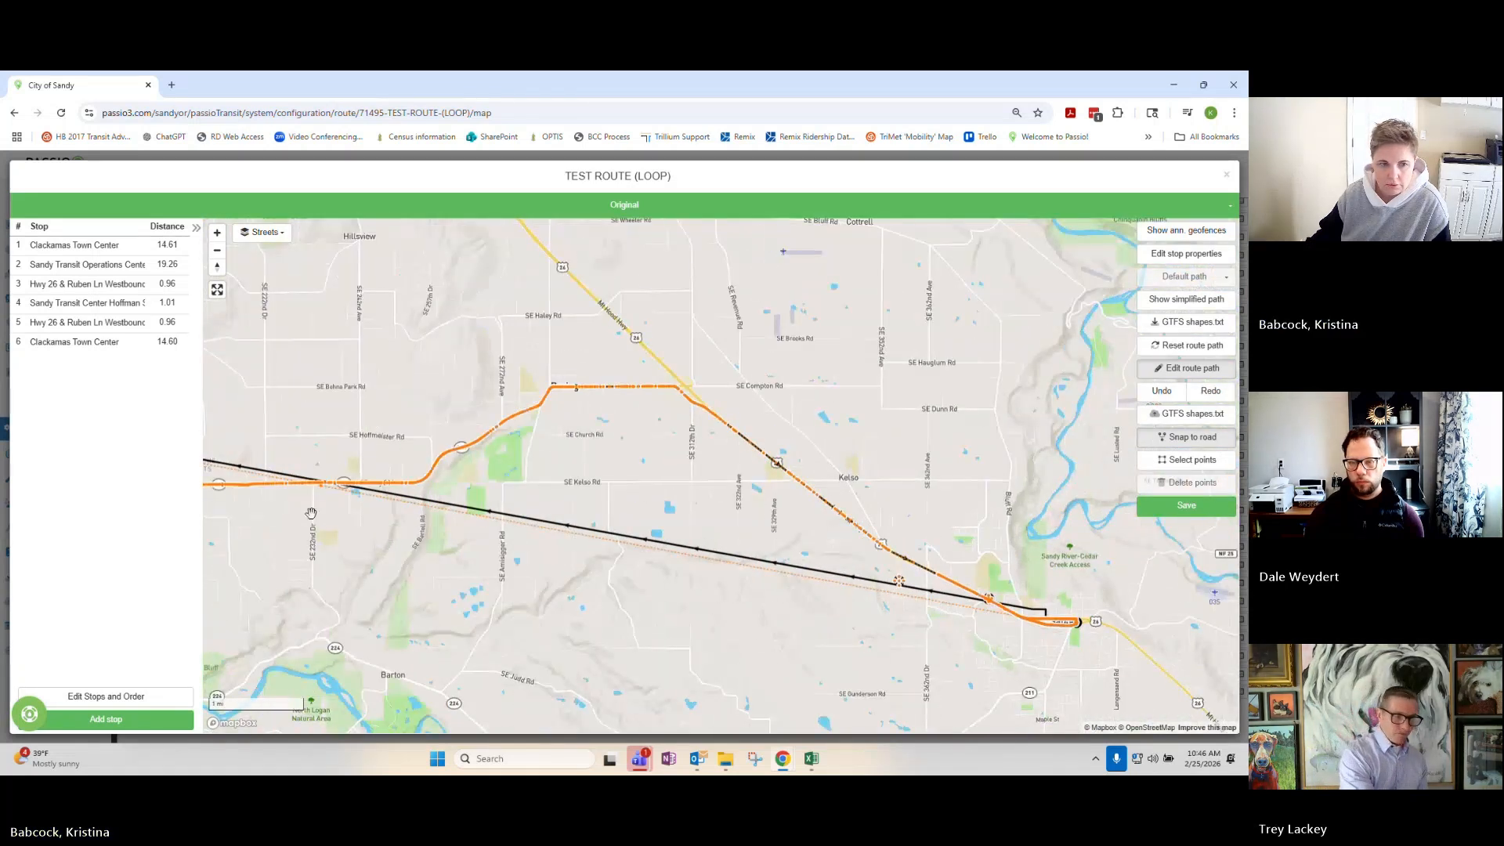
scroll(323, 489, up, 2)
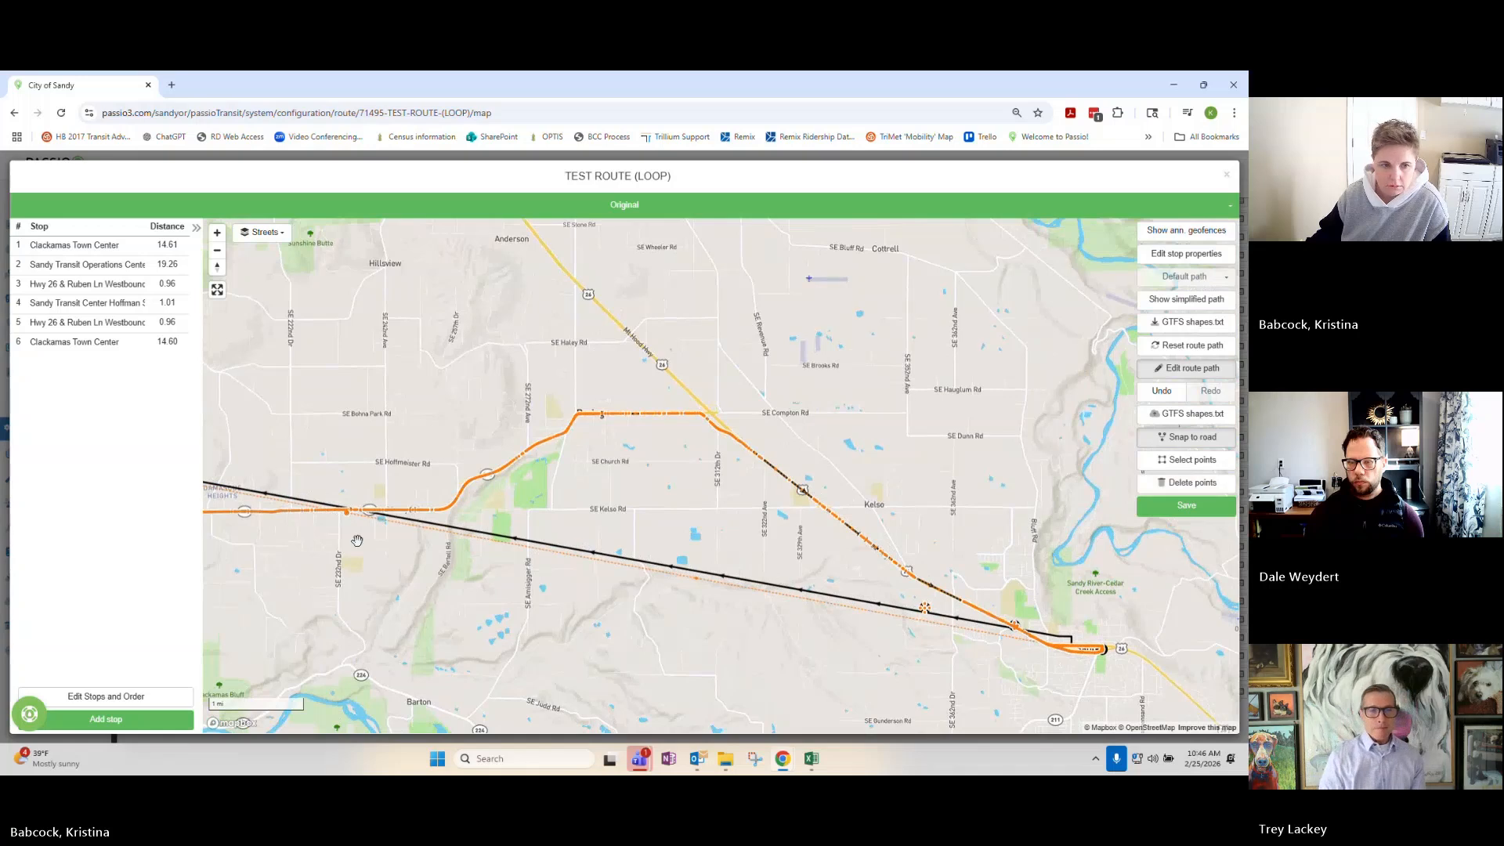
scroll(352, 487, up, 2)
drag(440, 487, 924, 264)
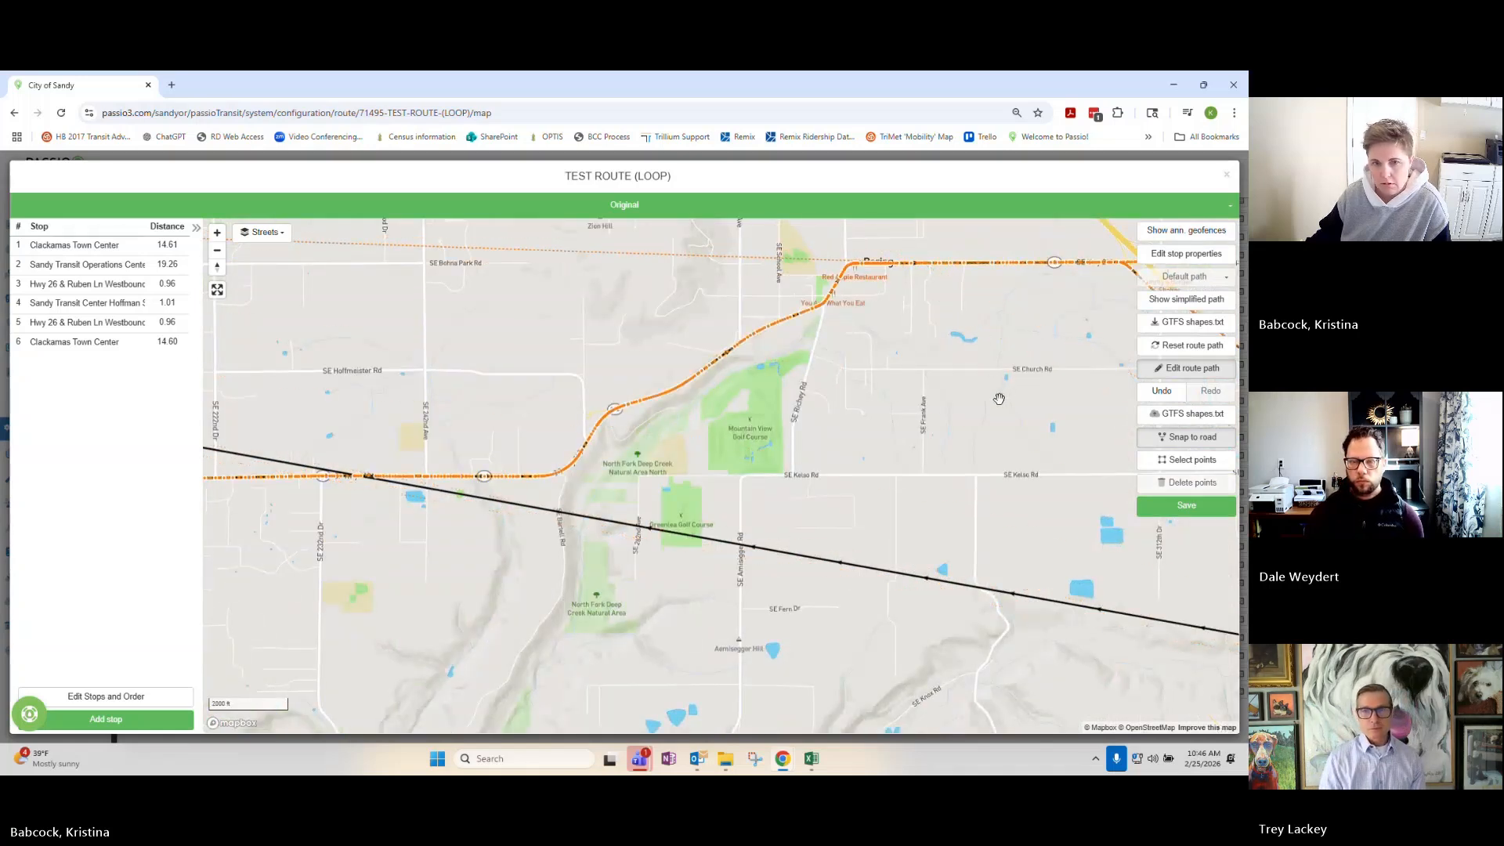
Snap the remaining return path through Damascus and Happy Valley to Clackamas Town Center, and save the path.
drag(421, 529, 1036, 533)
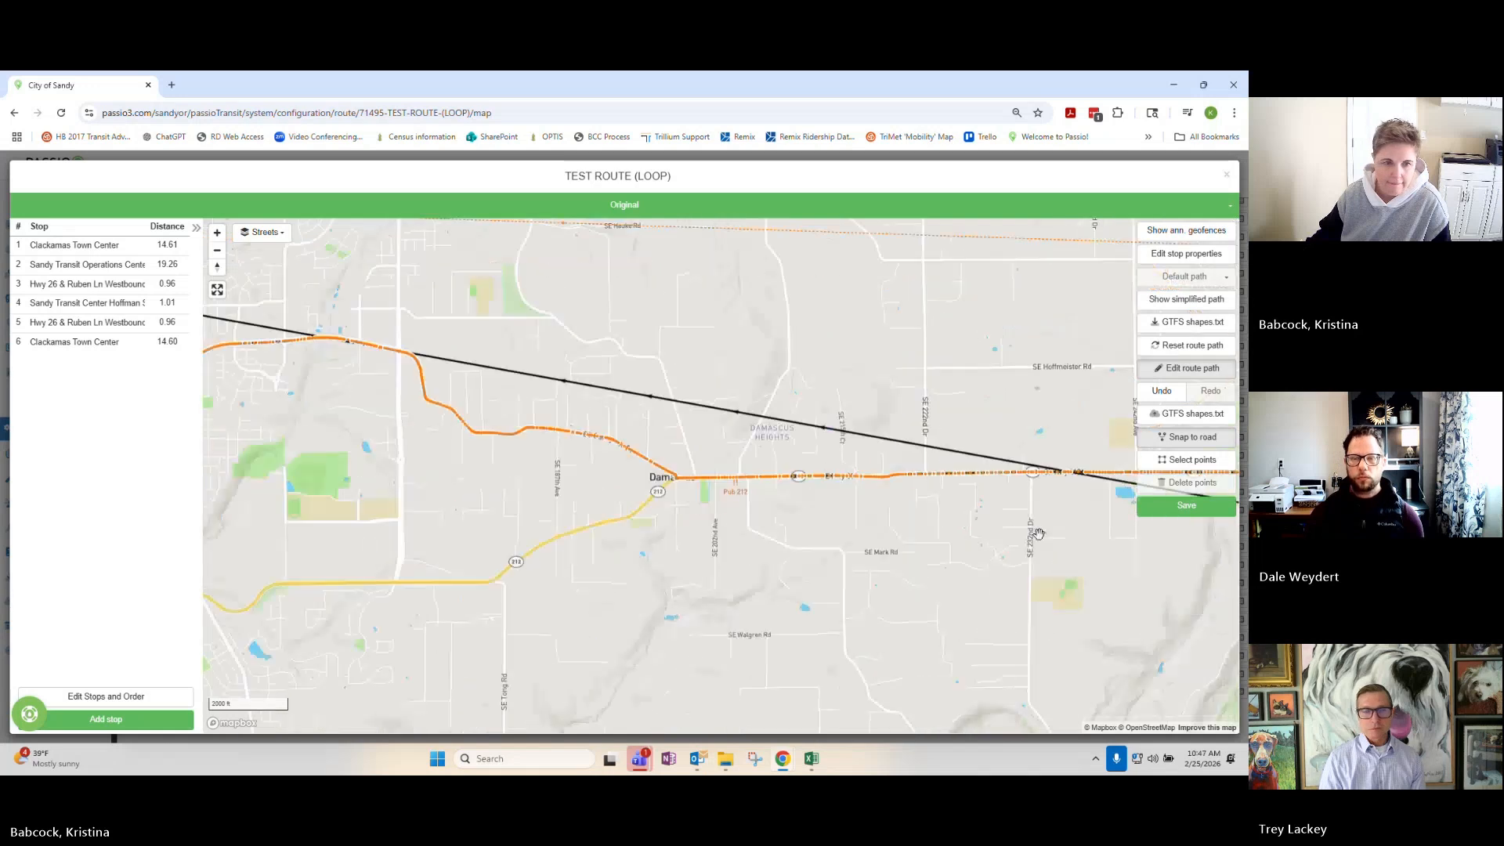
drag(305, 446, 705, 510)
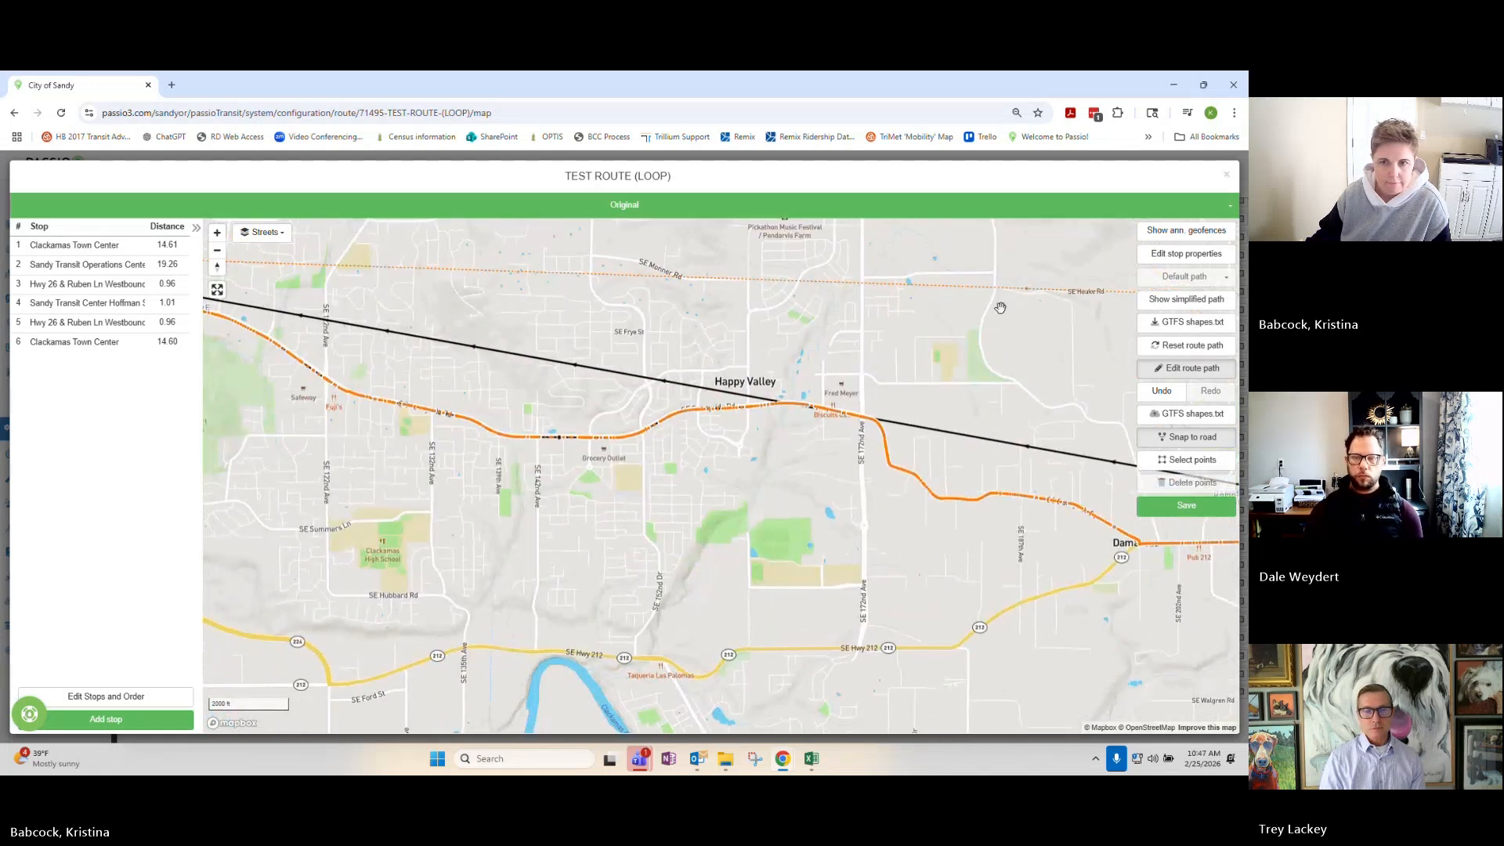
click(905, 468)
drag(673, 300, 1097, 389)
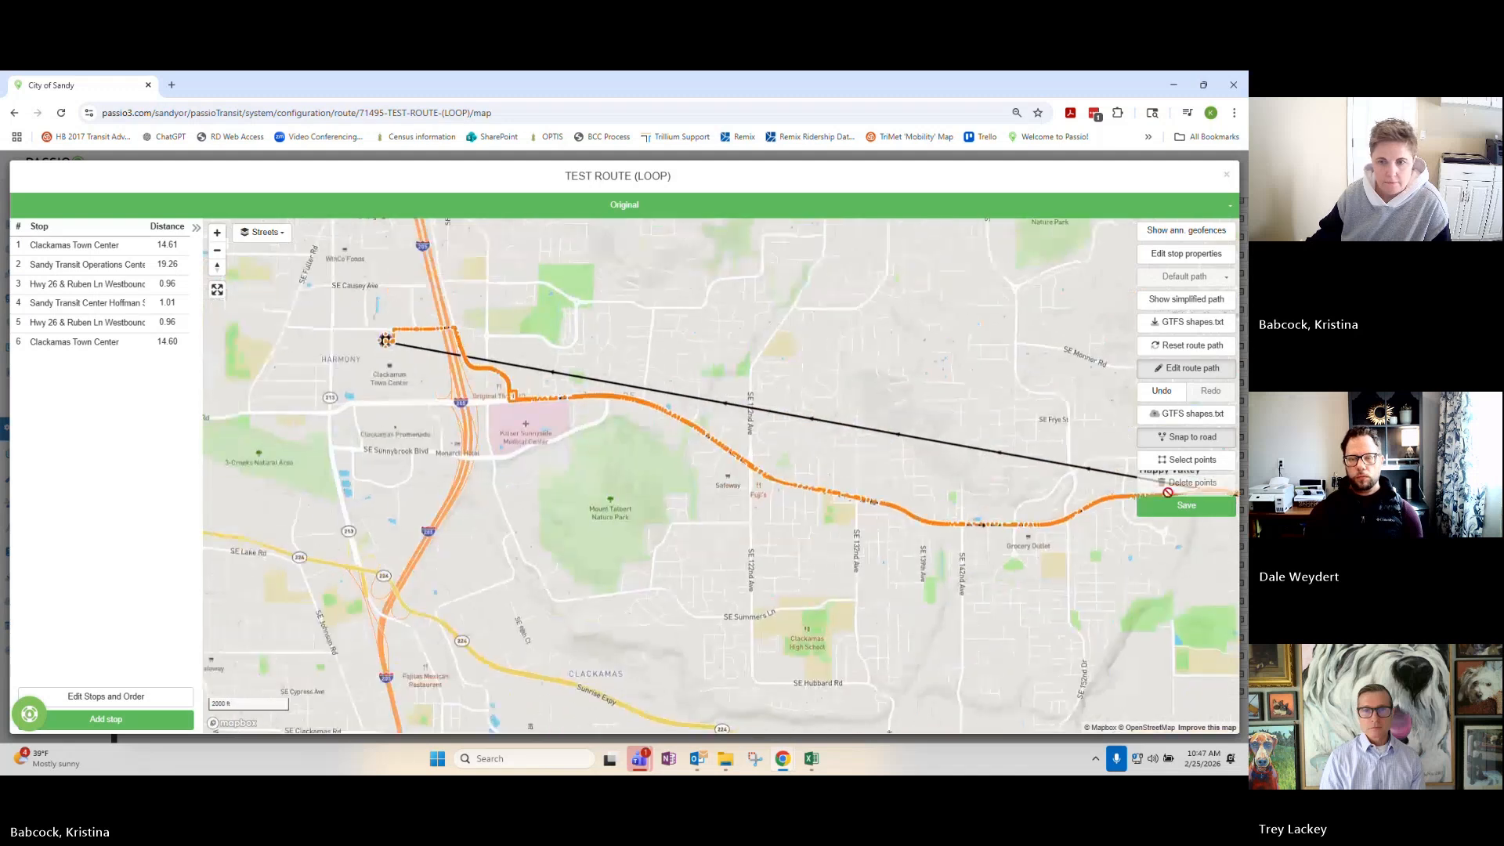
click(1182, 506)
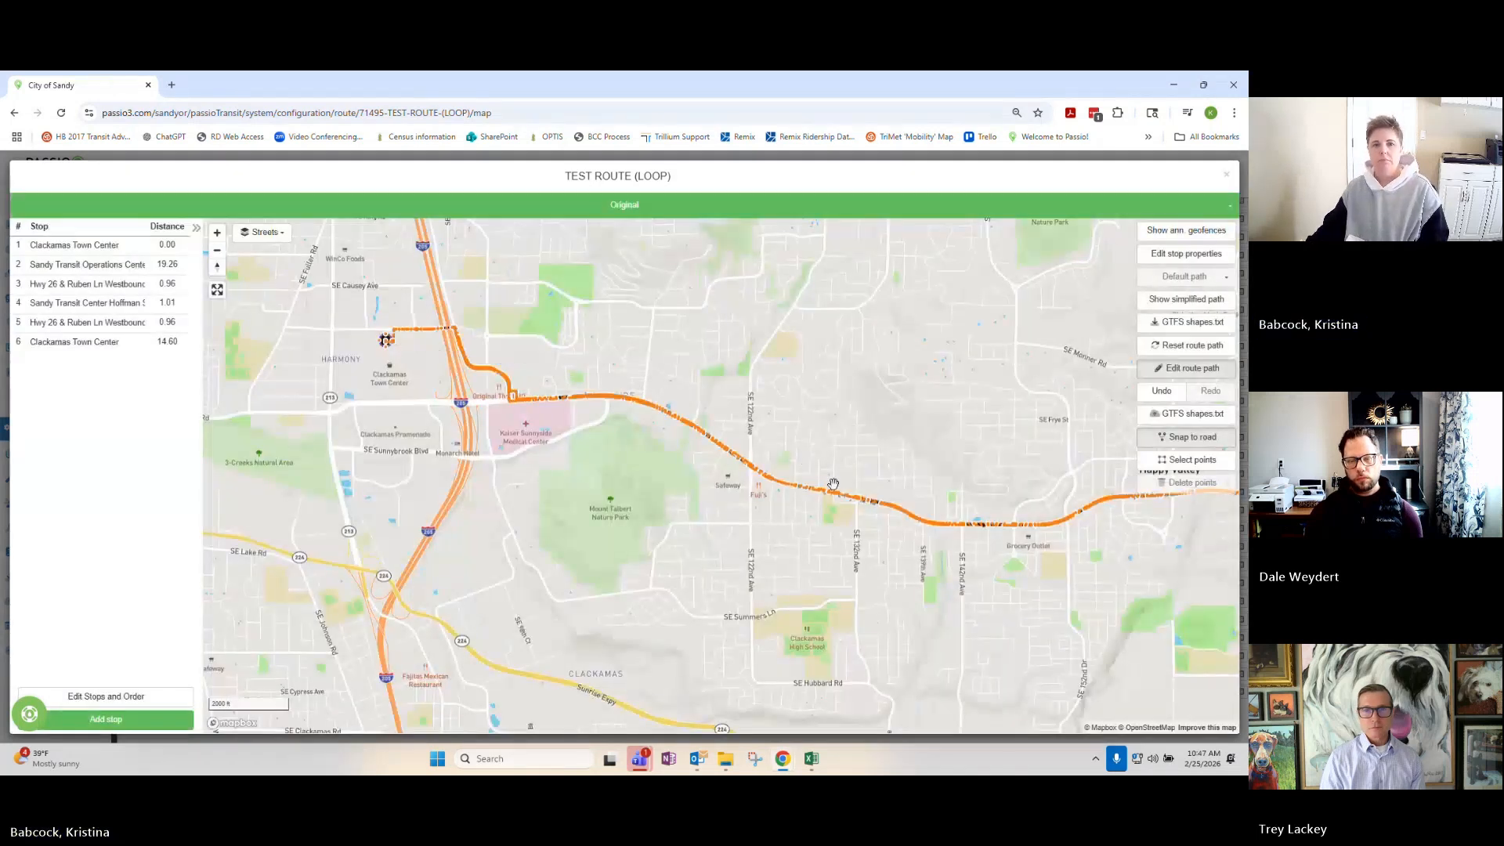
Examine the saved path between Boring and Sandy, especially the lines along Hwy 26 near SE 362nd Dr.
scroll(833, 484, down, 8)
drag(969, 600, 439, 544)
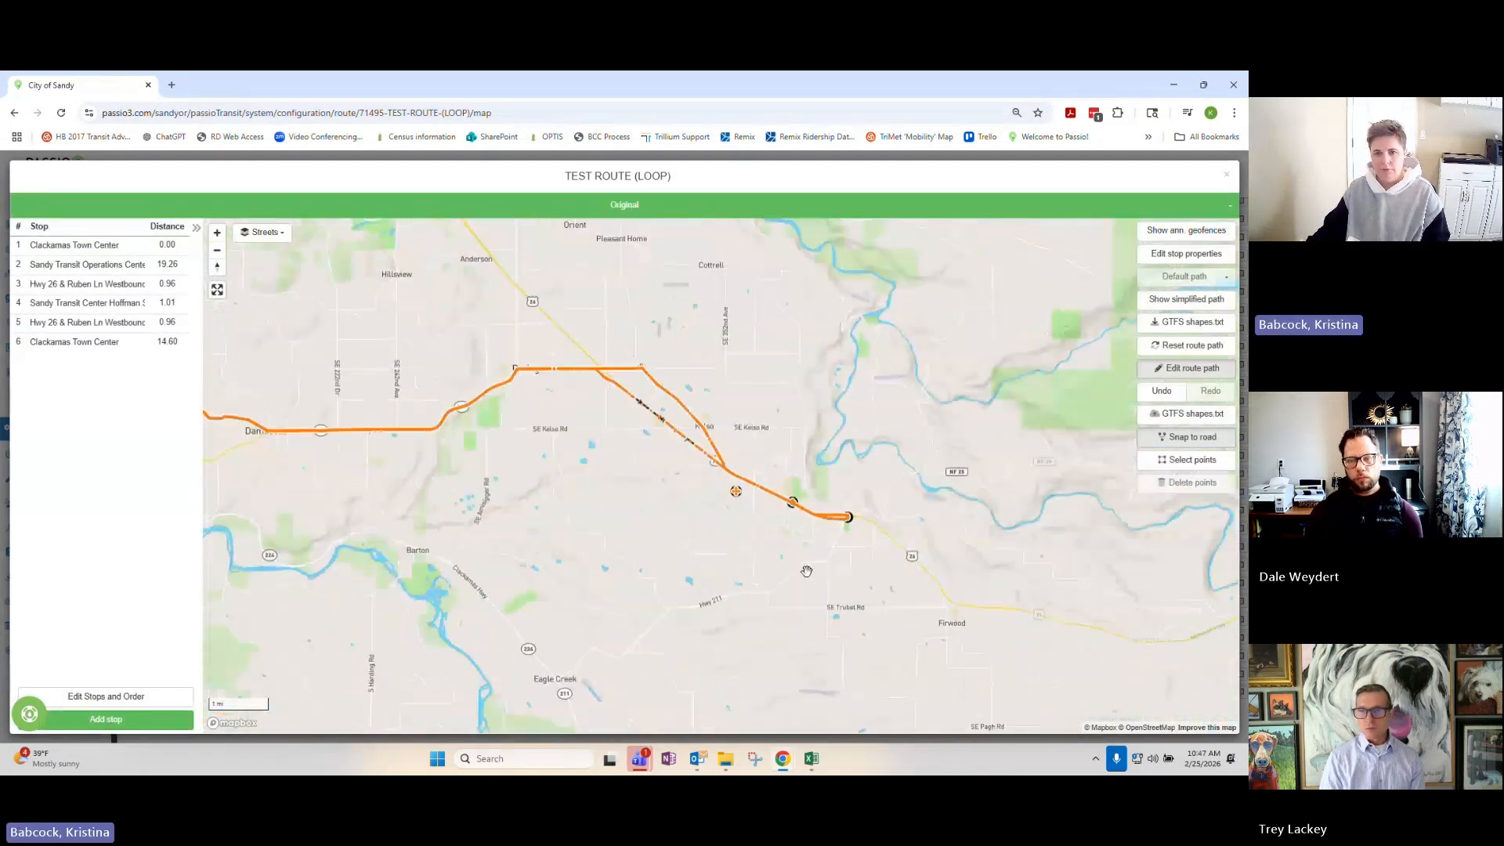
drag(806, 570, 796, 571)
scroll(646, 494, up, 4)
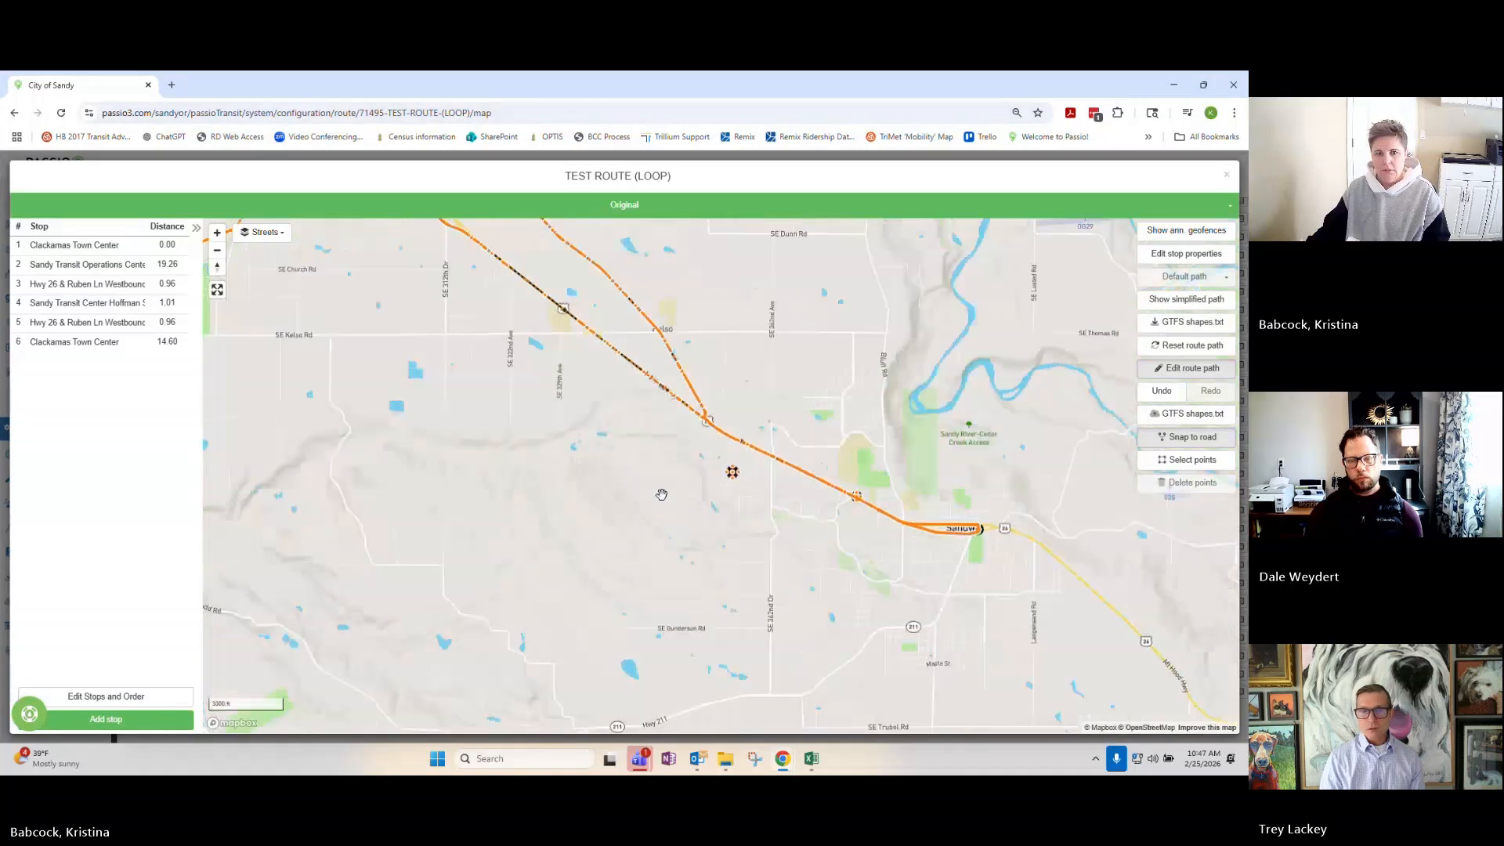
scroll(662, 494, up, 3)
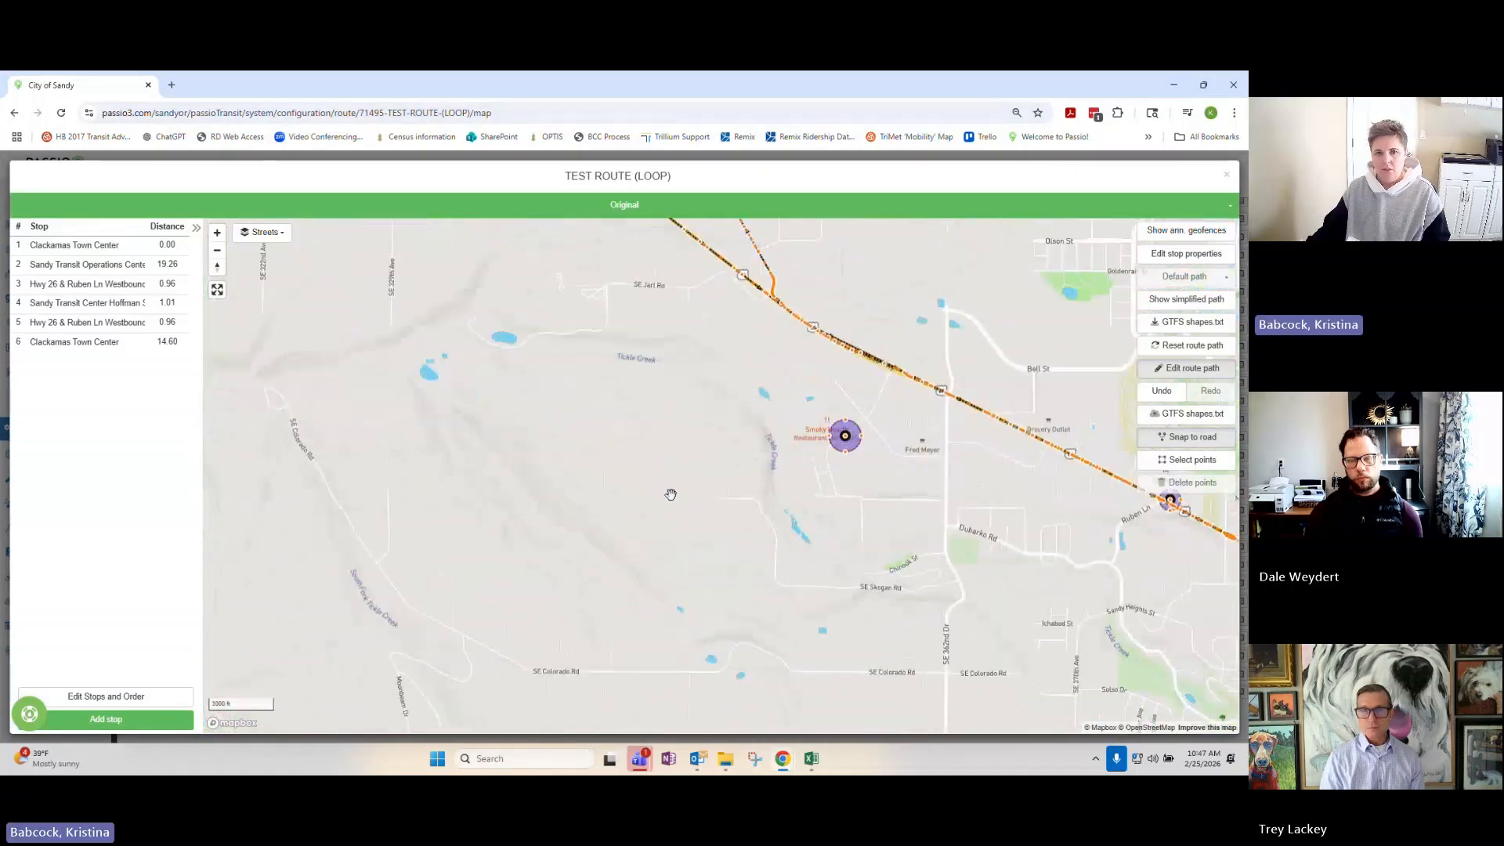
drag(672, 496, 808, 489)
drag(1036, 434, 930, 554)
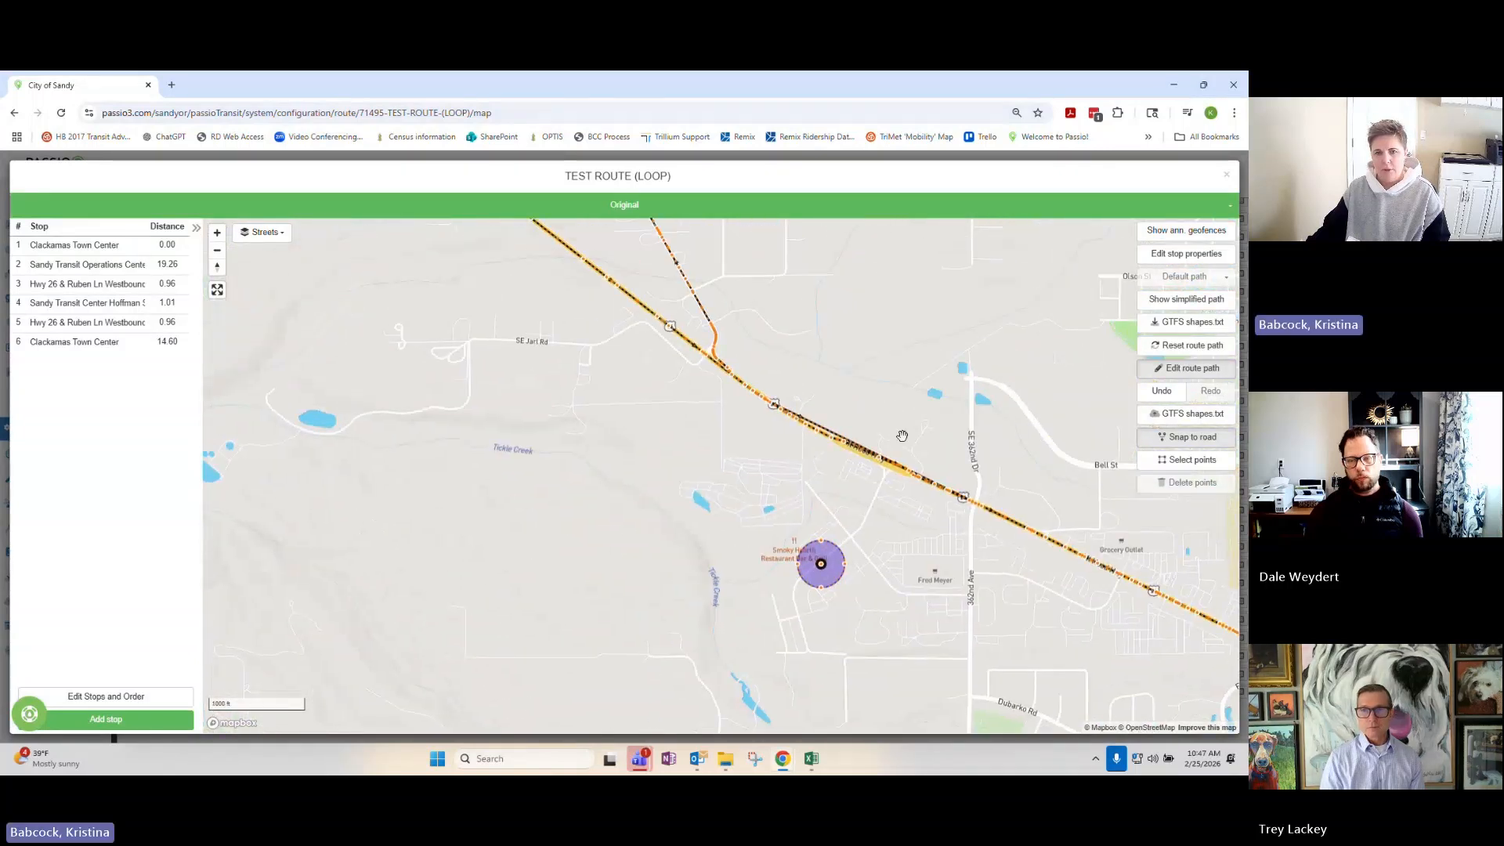
scroll(900, 437, up, 3)
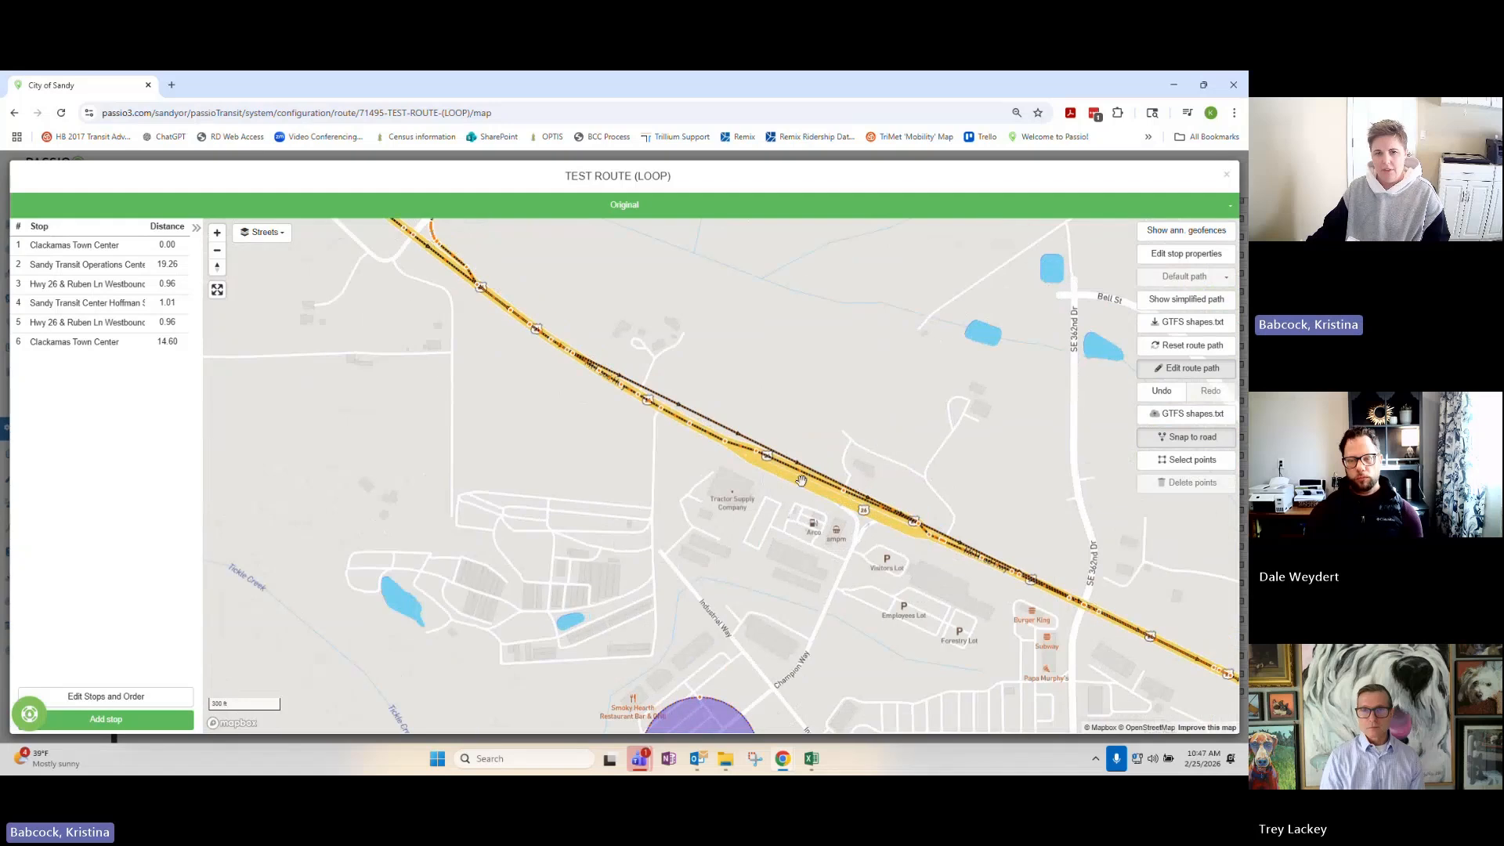
Adjust the path on Hwy 26 near the Tractor Supply Company, and save the path.
drag(798, 475, 810, 514)
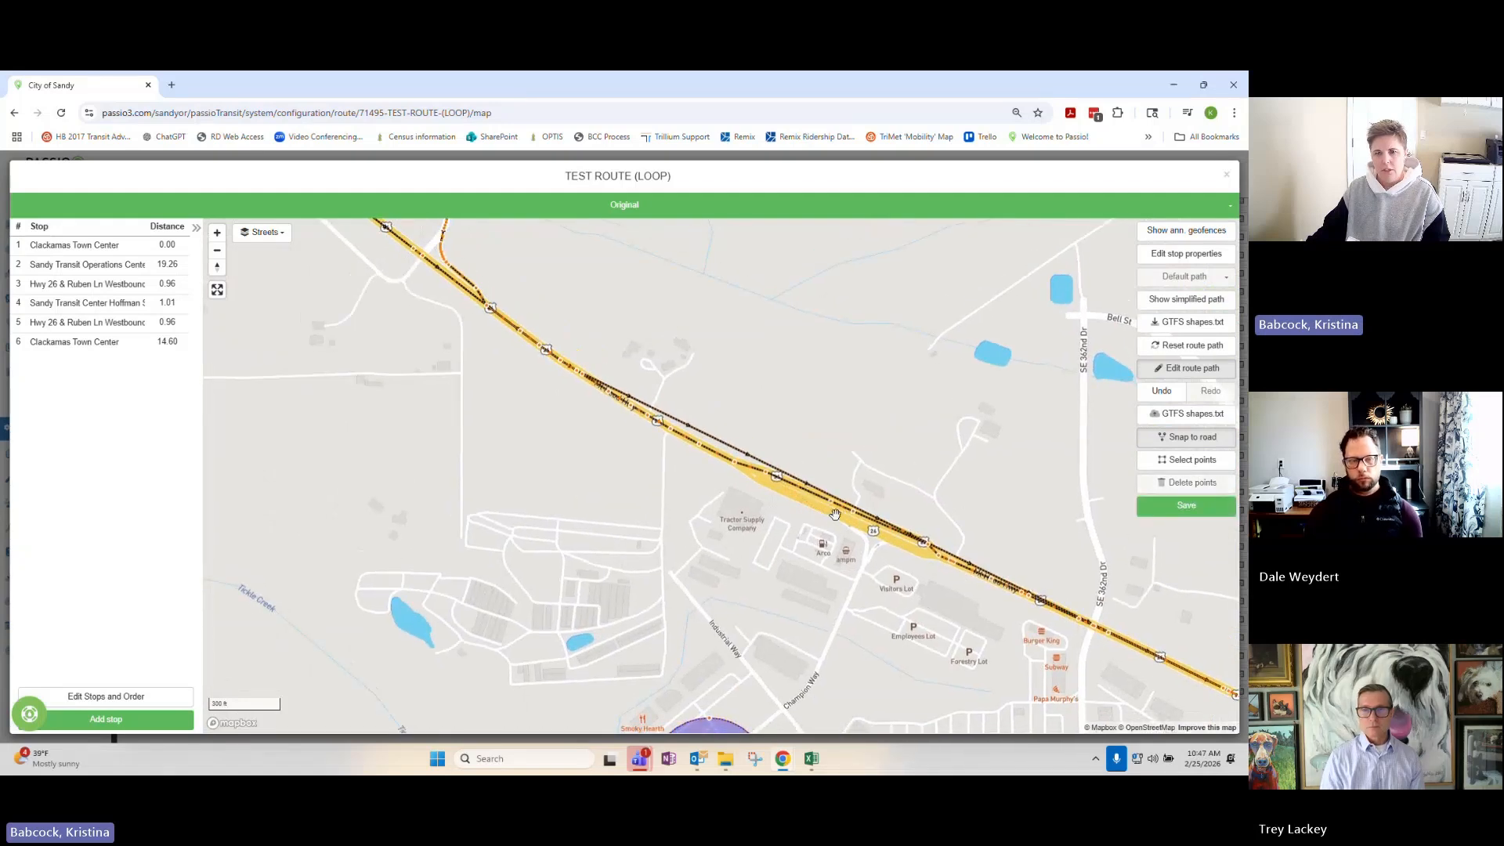
click(1175, 443)
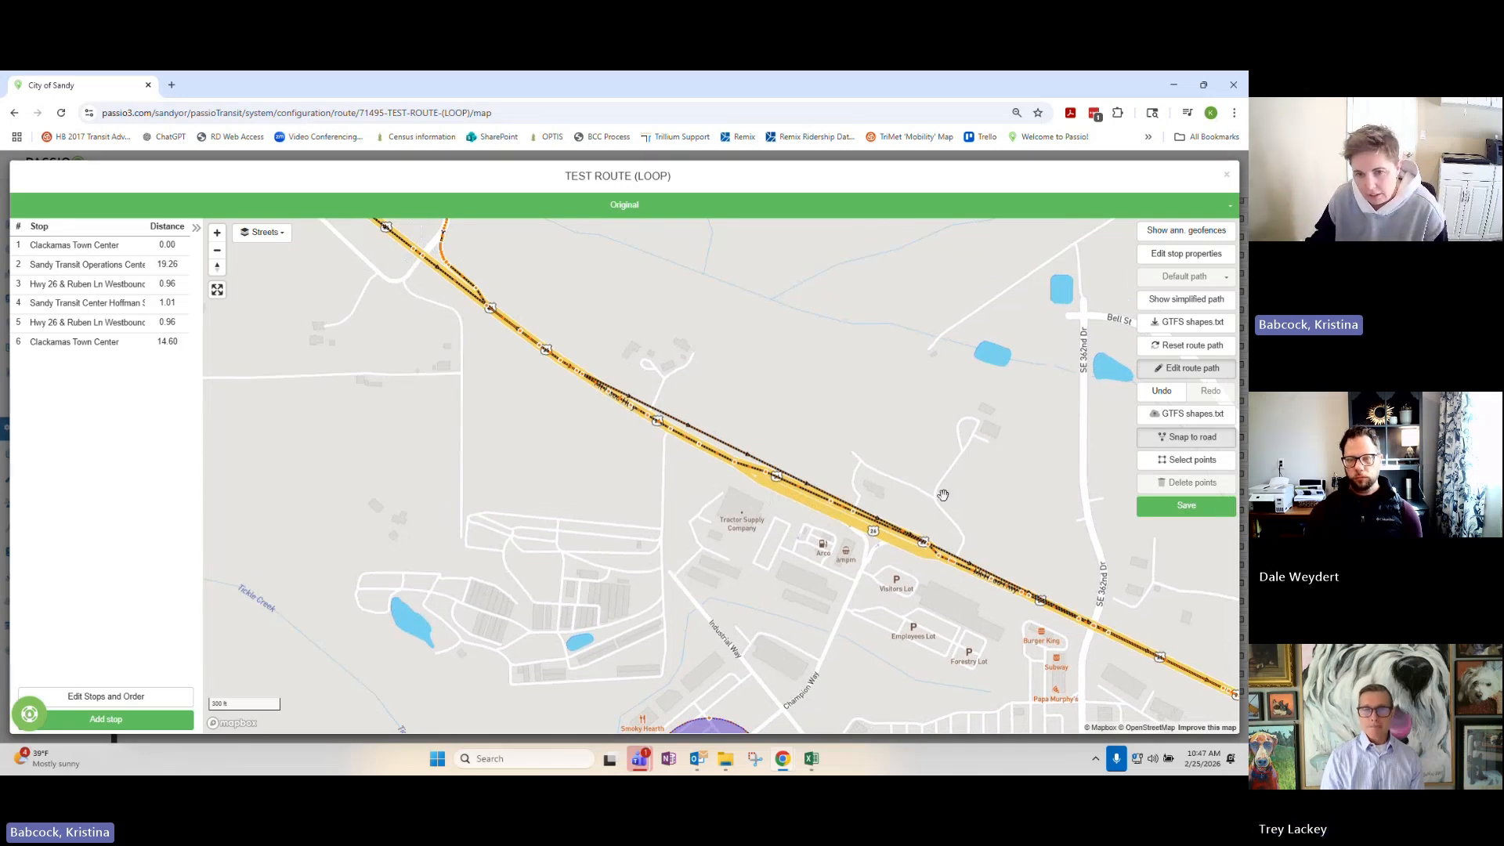
scroll(941, 493, down, 2)
scroll(931, 490, down, 2)
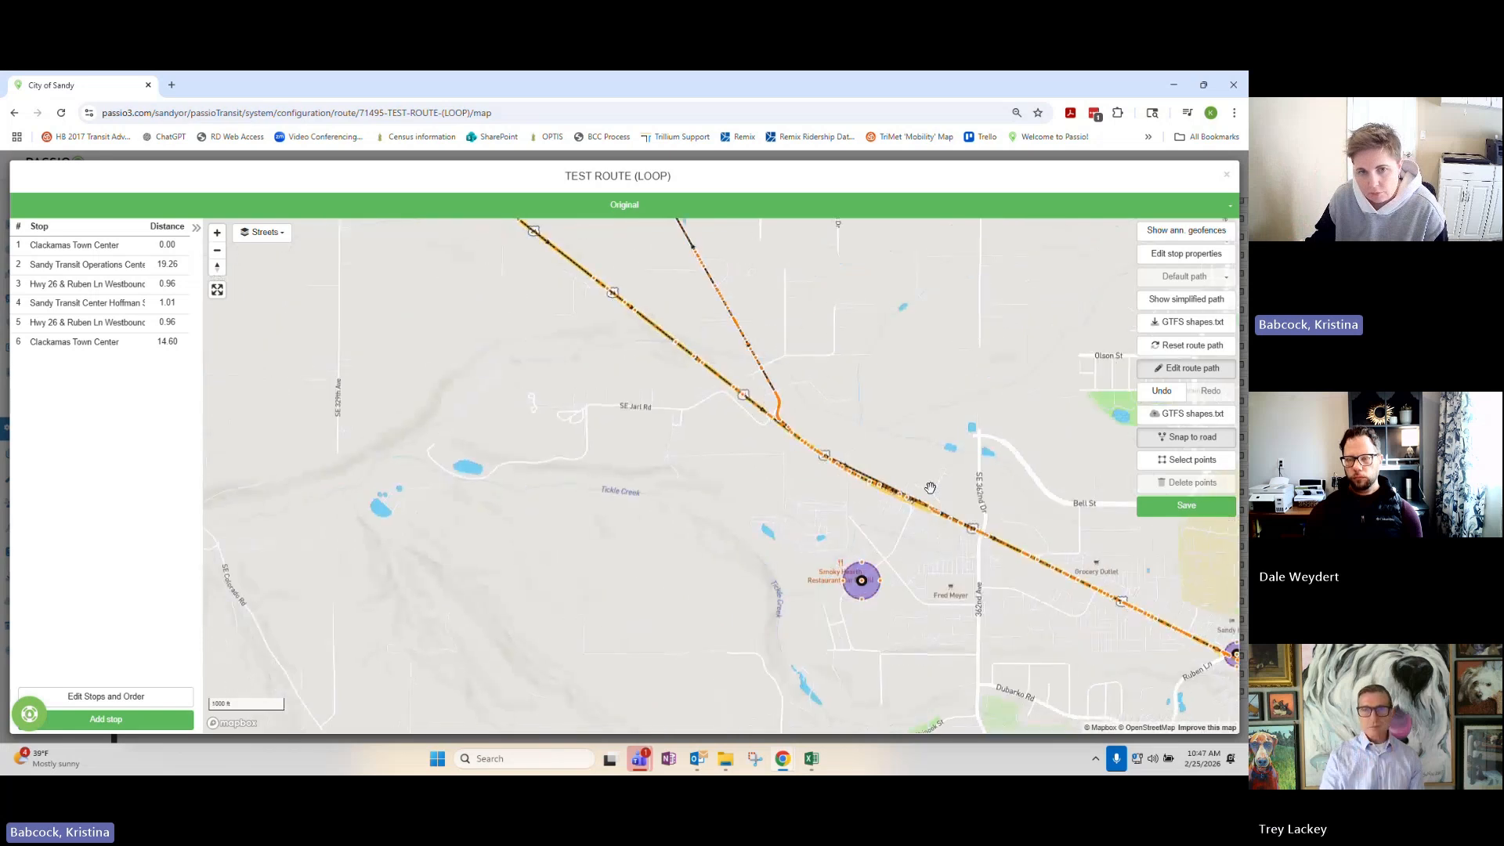
scroll(930, 487, down, 3)
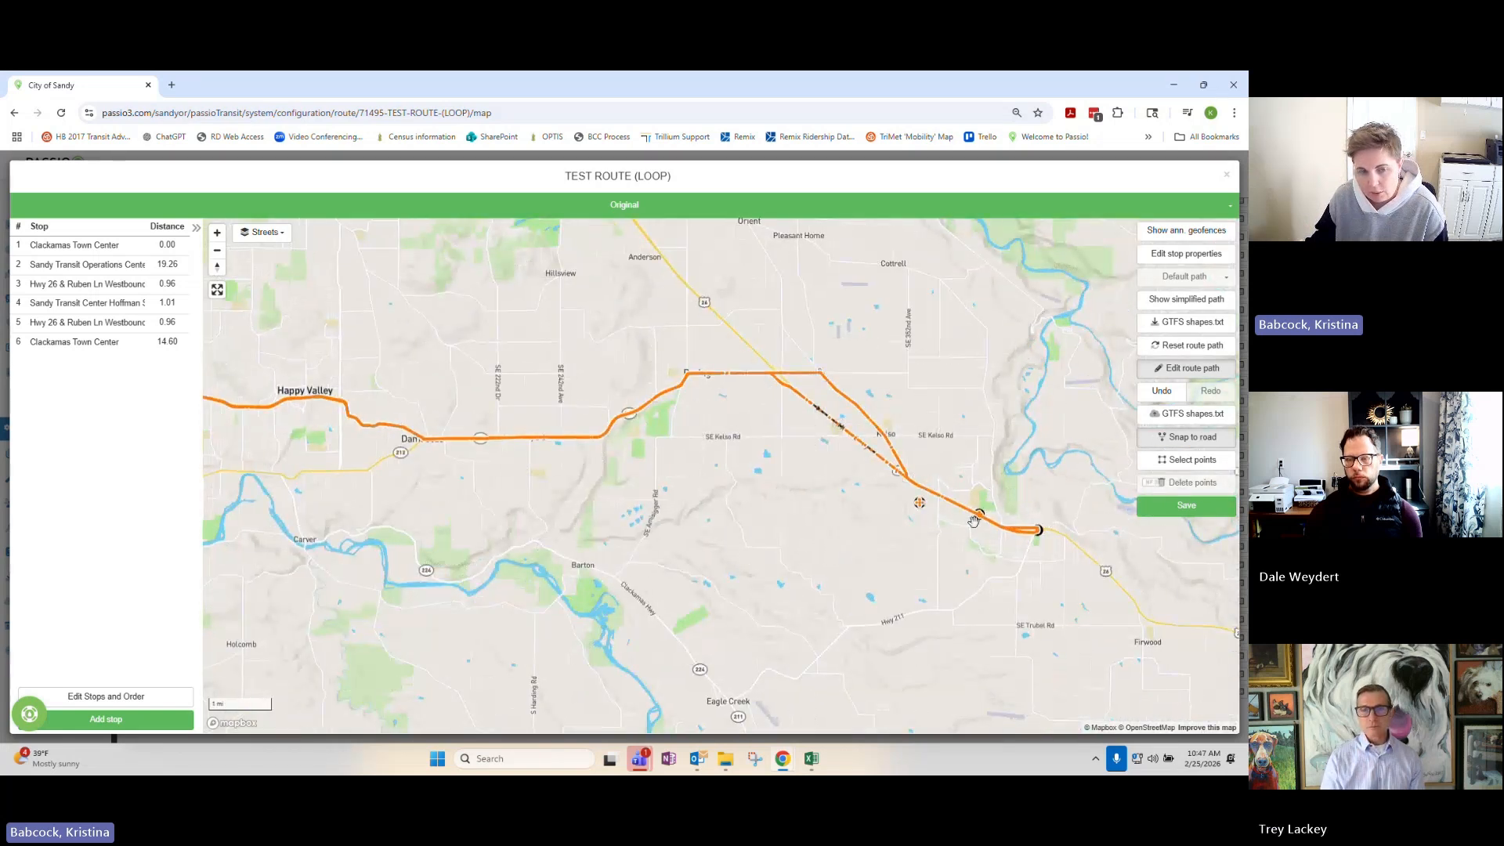
click(1182, 505)
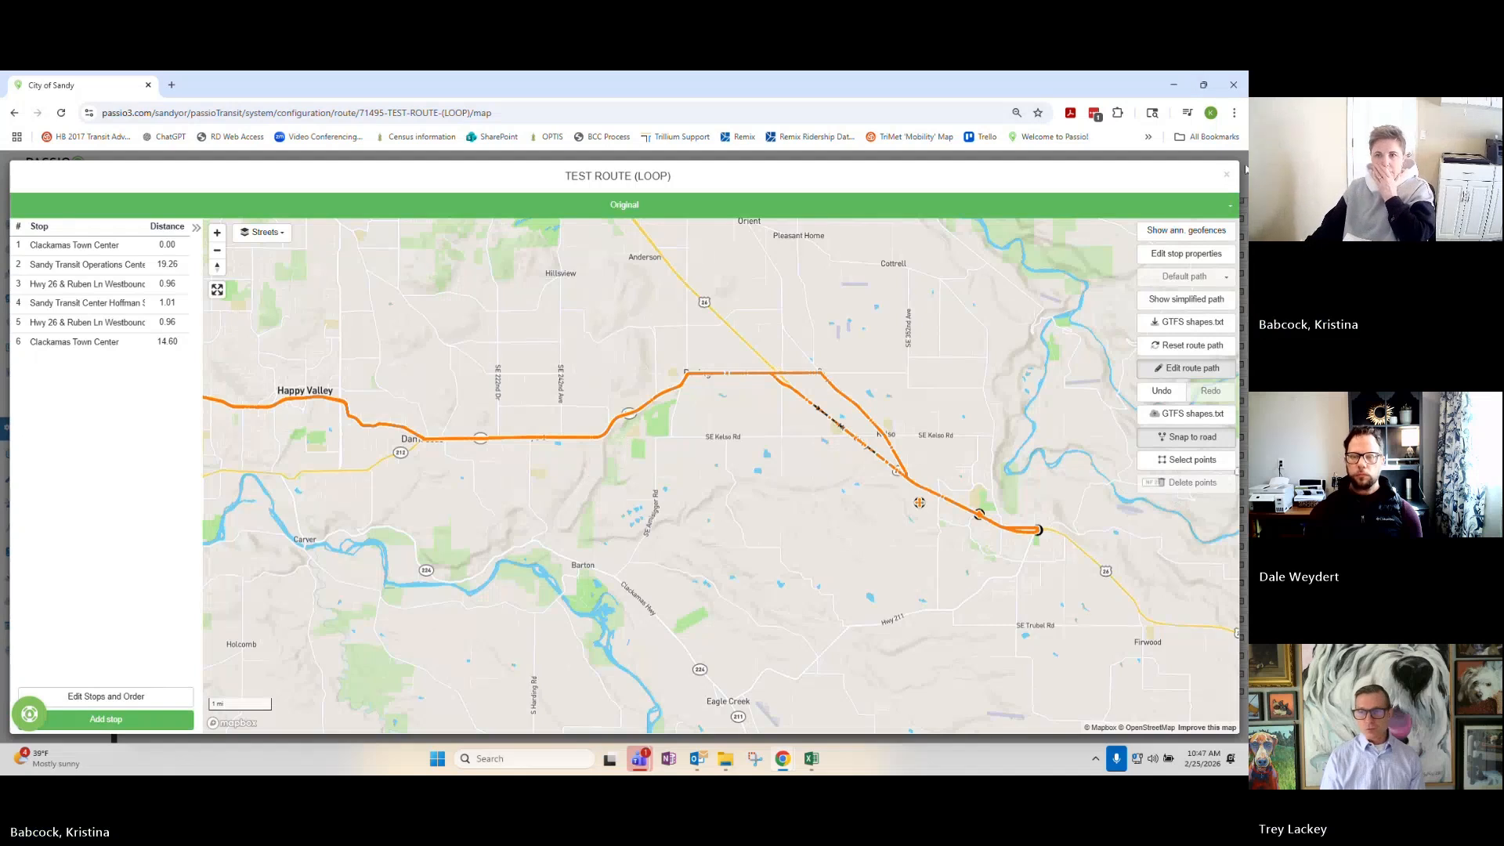
Close the route map and open the segment information for TEST ROUTE (LOOP).
click(1228, 176)
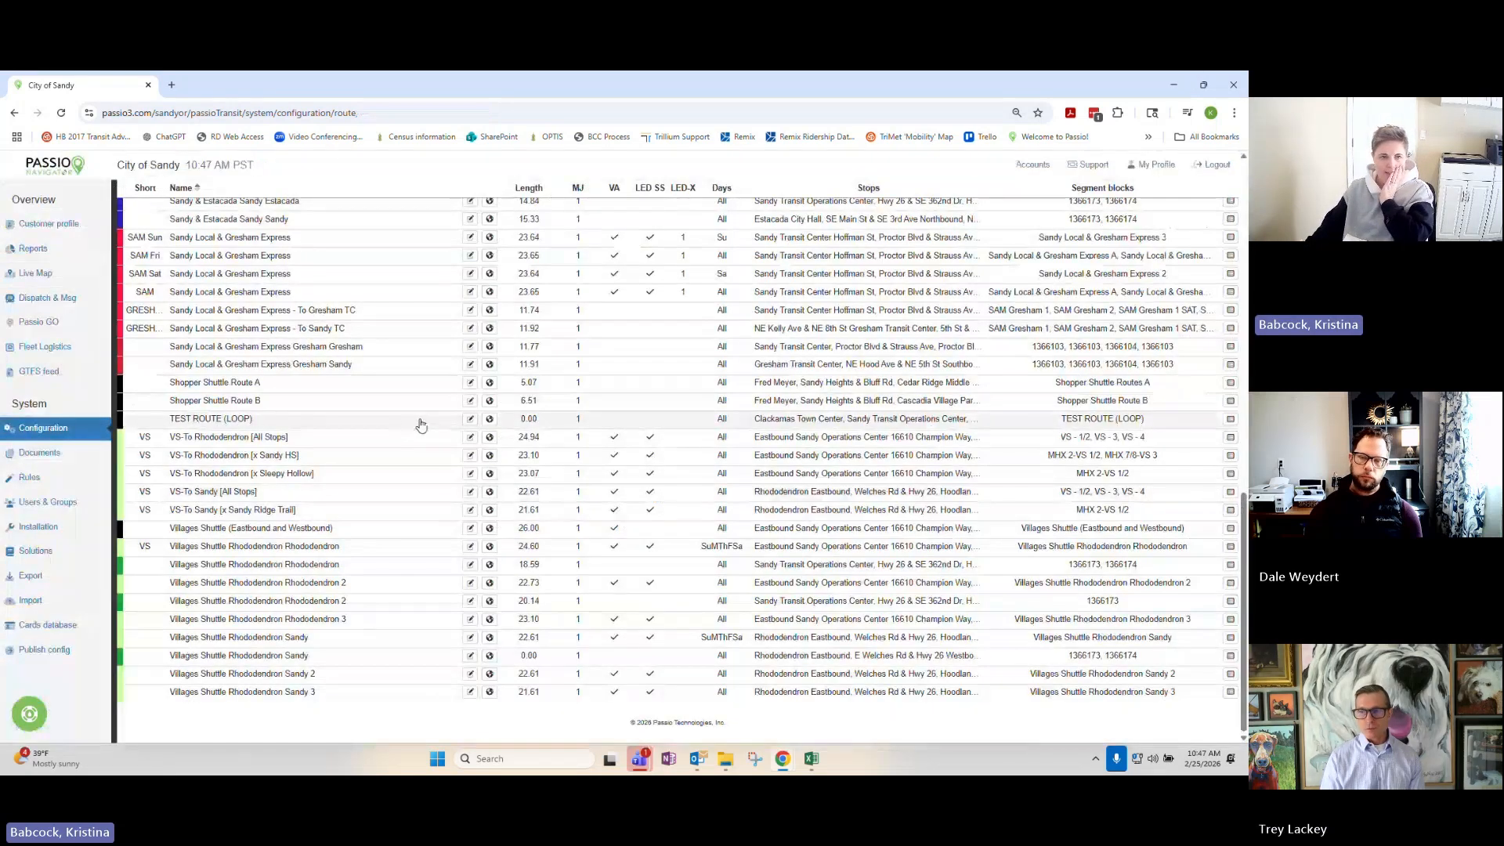
click(421, 426)
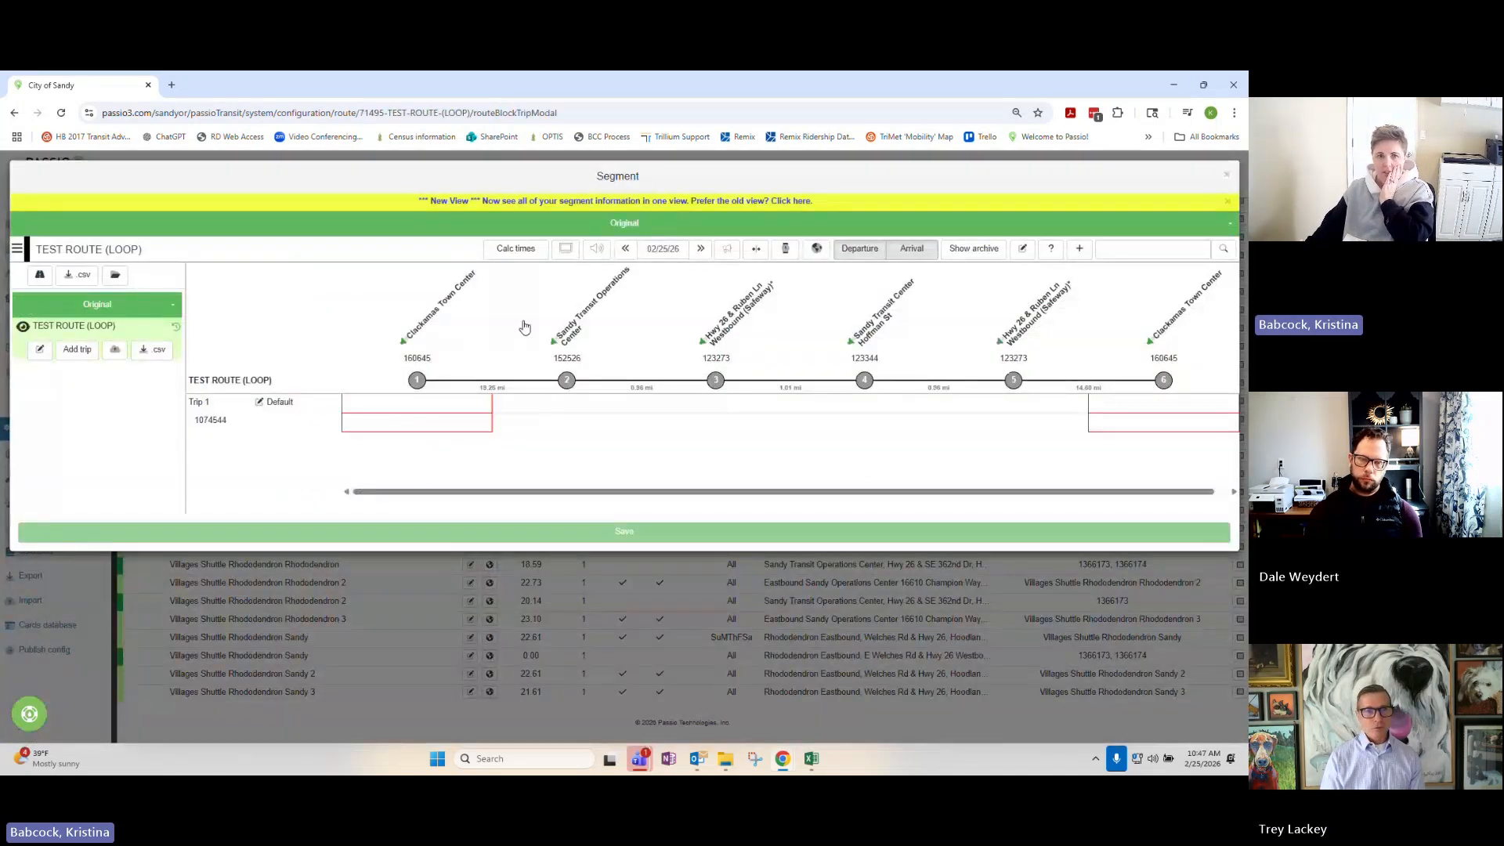